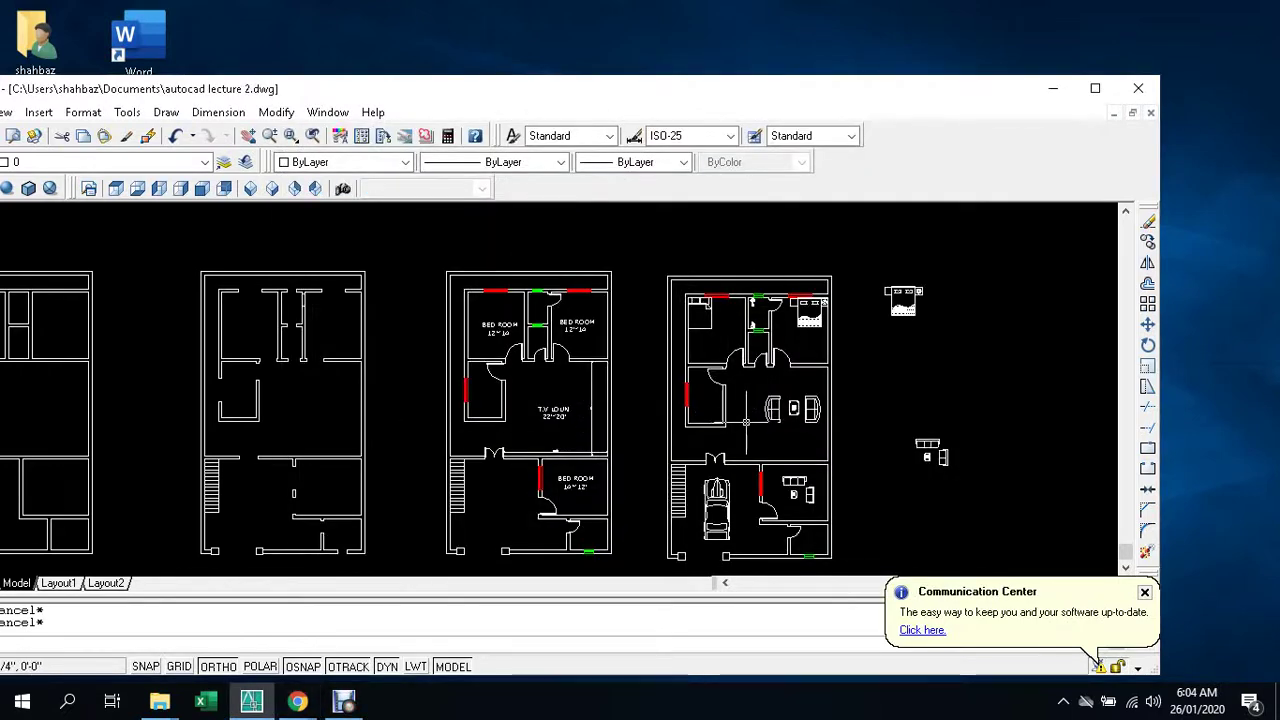
- Pan across the floor plans and zoom in until the TV lounge sofa set fills the view
{"action": "middle_click_drag", "start_coordinate": [640, 400], "coordinate": [533, 367]}
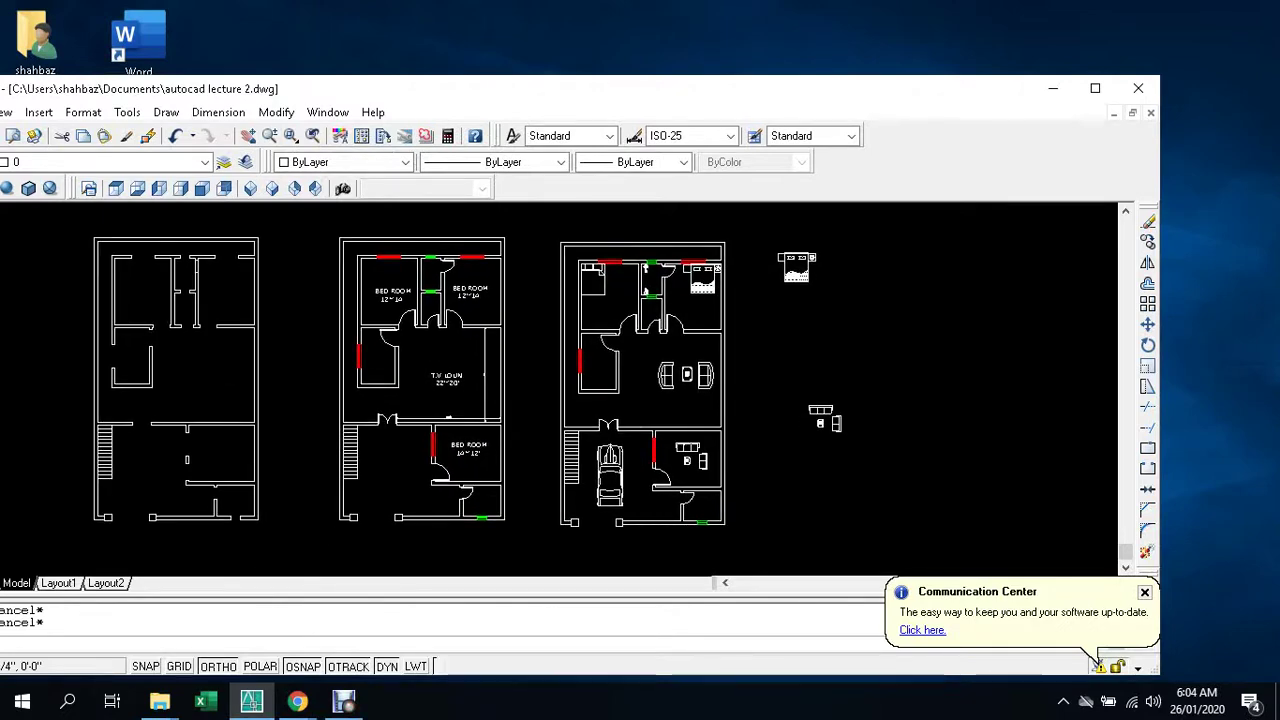
{"action": "scroll", "coordinate": [665, 416], "scroll_direction": "up", "scroll_amount": 3}
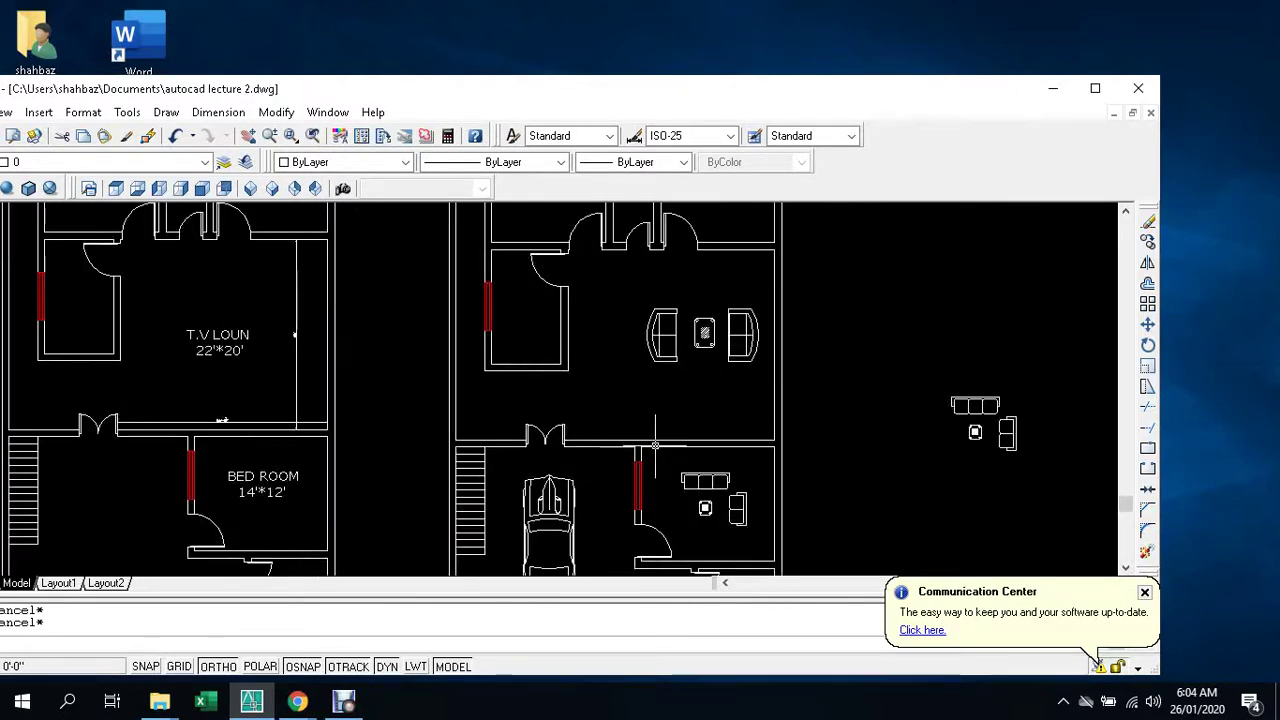
{"action": "scroll", "coordinate": [676, 355], "scroll_direction": "down", "scroll_amount": 2}
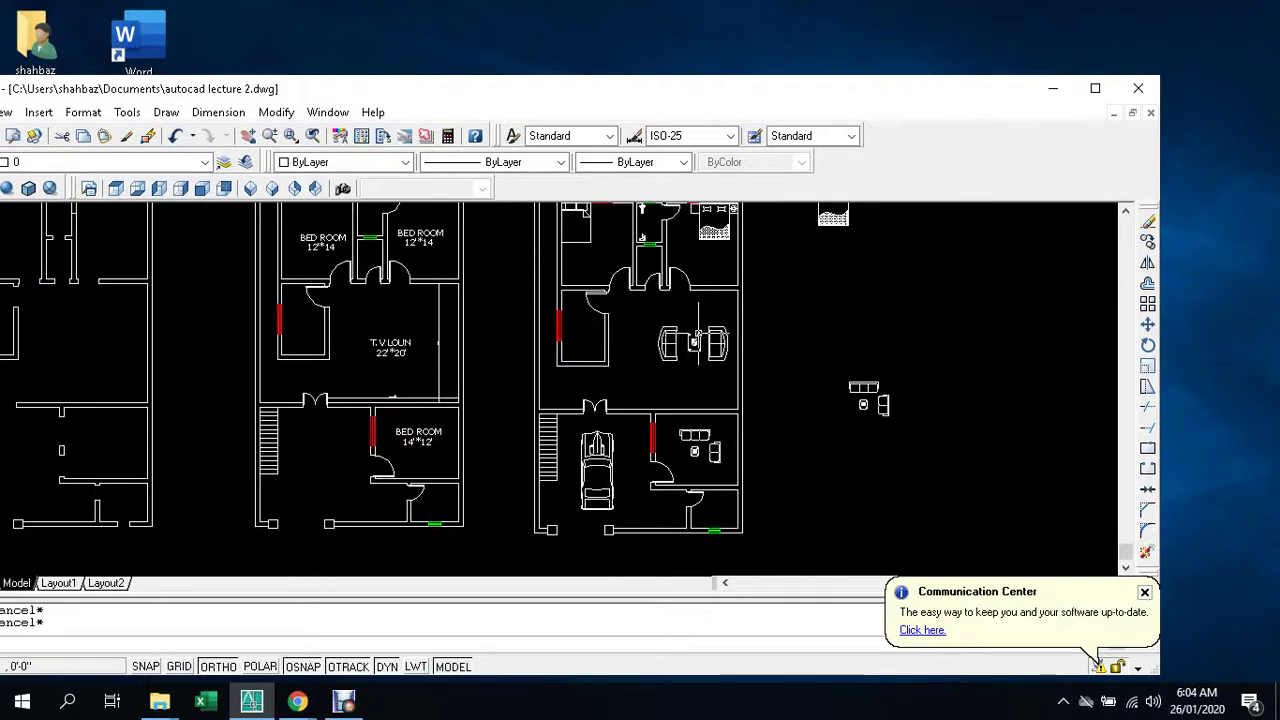
{"action": "scroll", "coordinate": [698, 332], "scroll_direction": "up", "scroll_amount": 3}
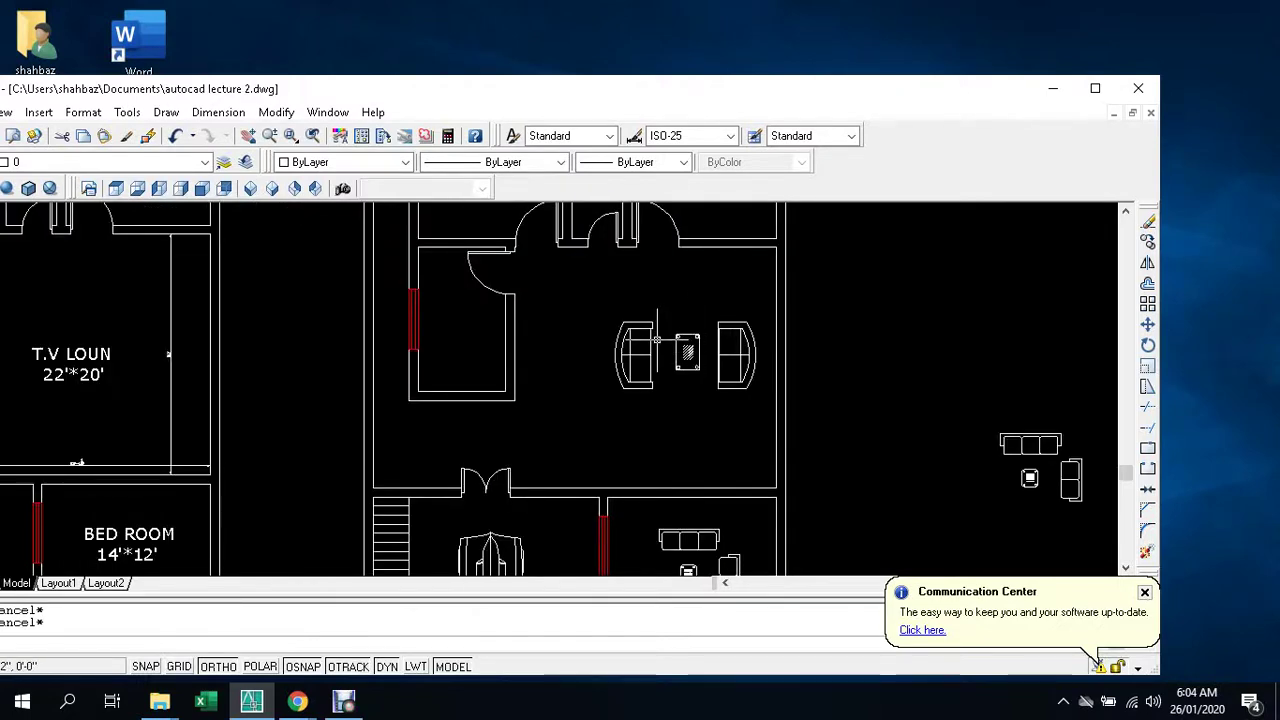
{"action": "scroll", "coordinate": [657, 340], "scroll_direction": "down", "scroll_amount": 4}
{"action": "middle_click_drag", "start_coordinate": [661, 373], "coordinate": [576, 420]}
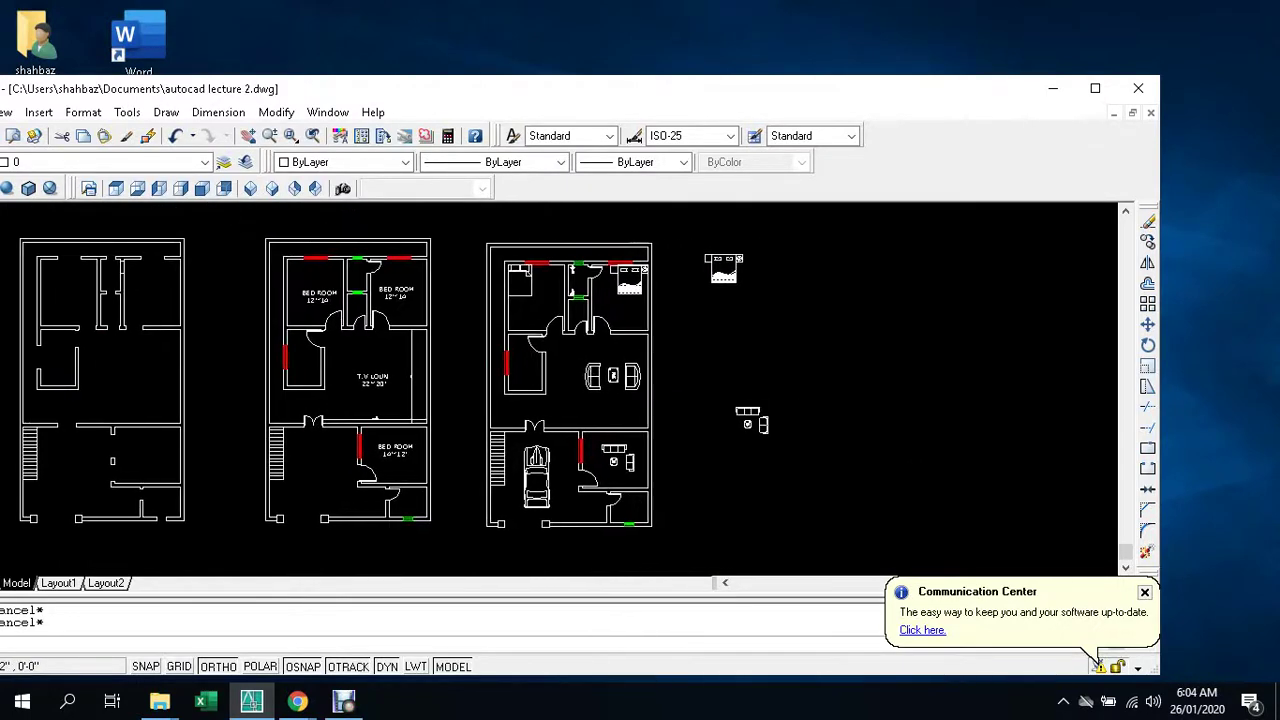
{"action": "scroll", "coordinate": [580, 415], "scroll_direction": "up", "scroll_amount": 4}
{"action": "scroll", "coordinate": [585, 397], "scroll_direction": "up", "scroll_amount": 2}
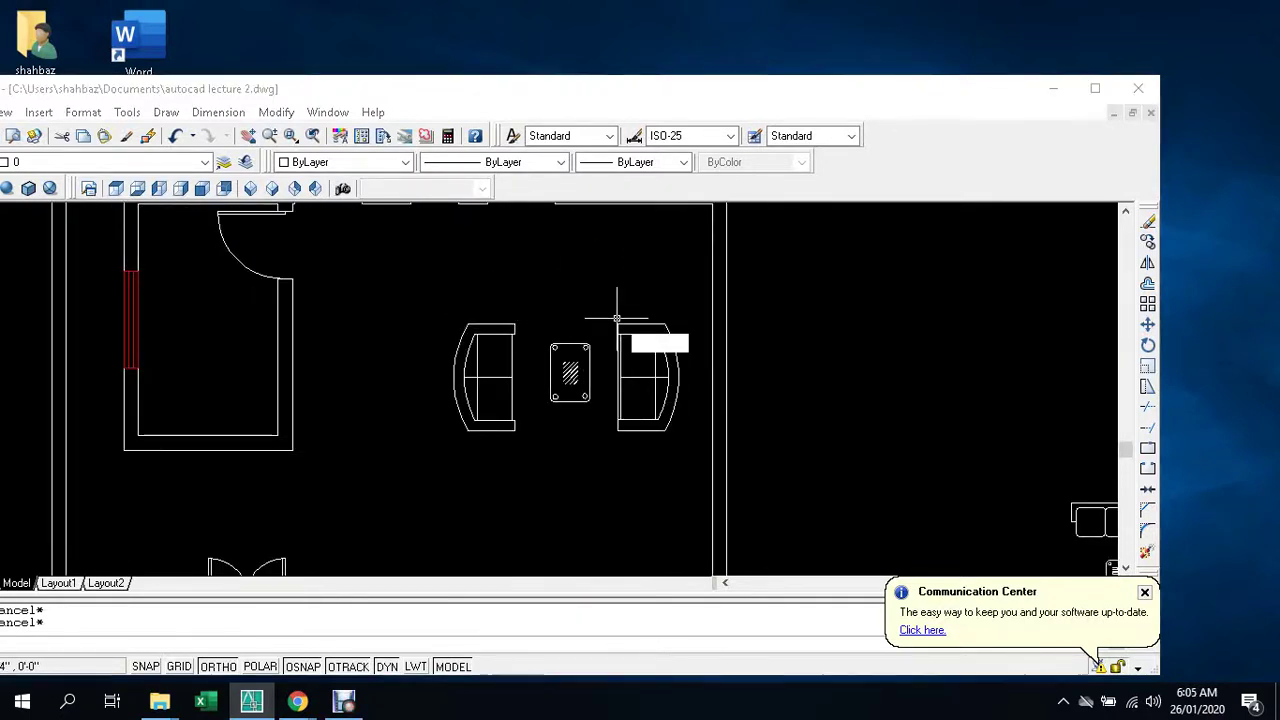
{"action": "type", "text": "co"}
- Copy the right armchair to a spot above the sofa set, with Ortho turned off
{"action": "key", "text": "Return"}
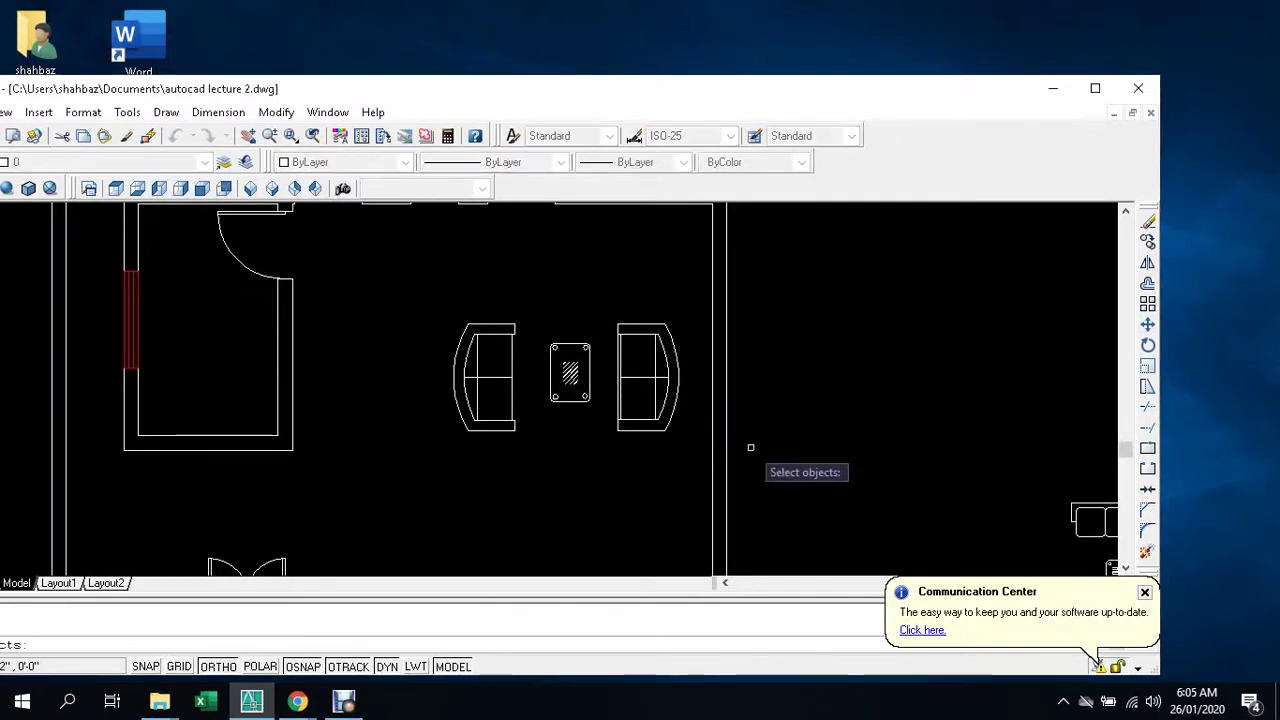
{"action": "left_click", "coordinate": [670, 375]}
{"action": "key", "text": "Return"}
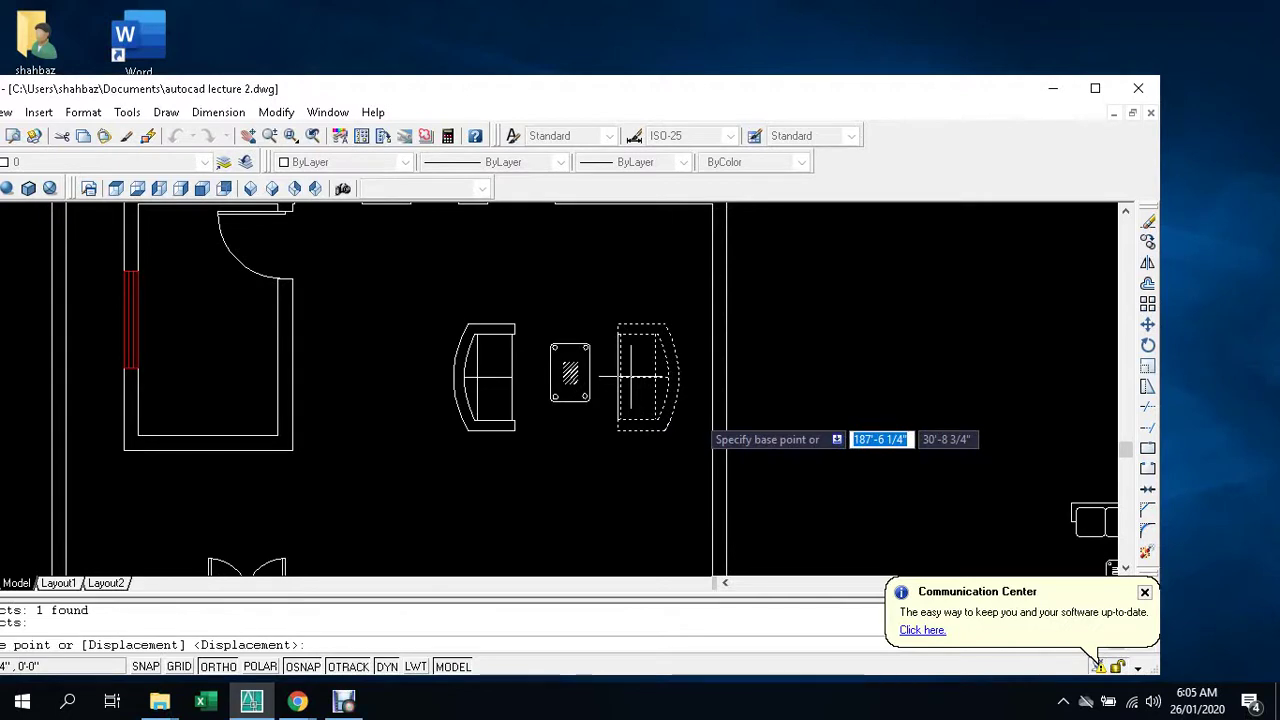
{"action": "left_click", "coordinate": [652, 375]}
{"action": "scroll", "coordinate": [566, 300], "scroll_direction": "down", "scroll_amount": 2}
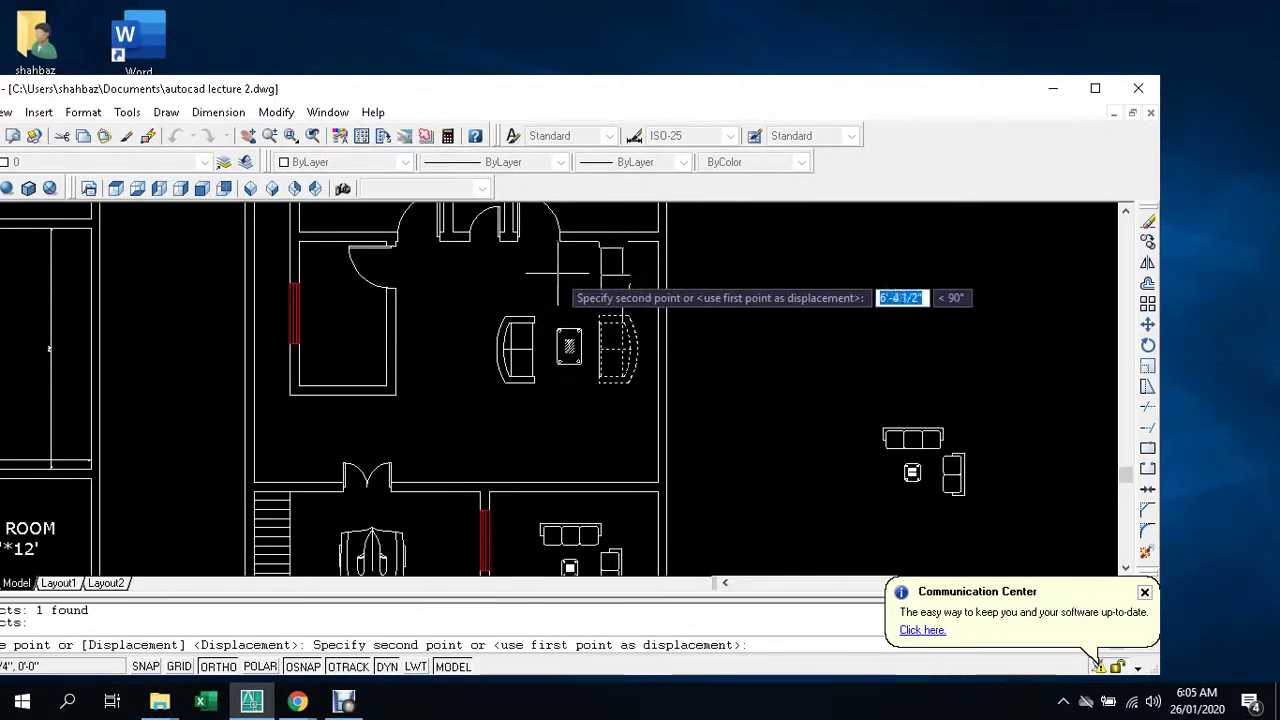
{"action": "key", "text": "F8"}
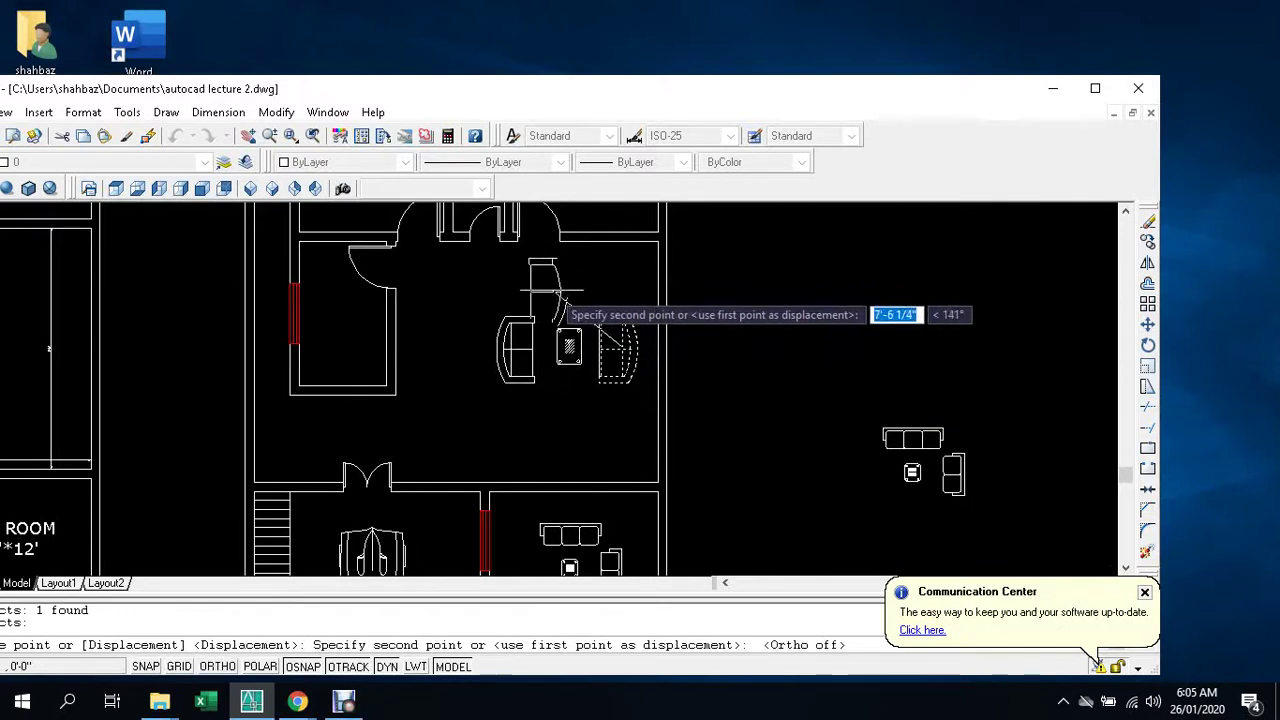
{"action": "scroll", "coordinate": [580, 268], "scroll_direction": "up", "scroll_amount": 1}
{"action": "left_click", "coordinate": [604, 273]}
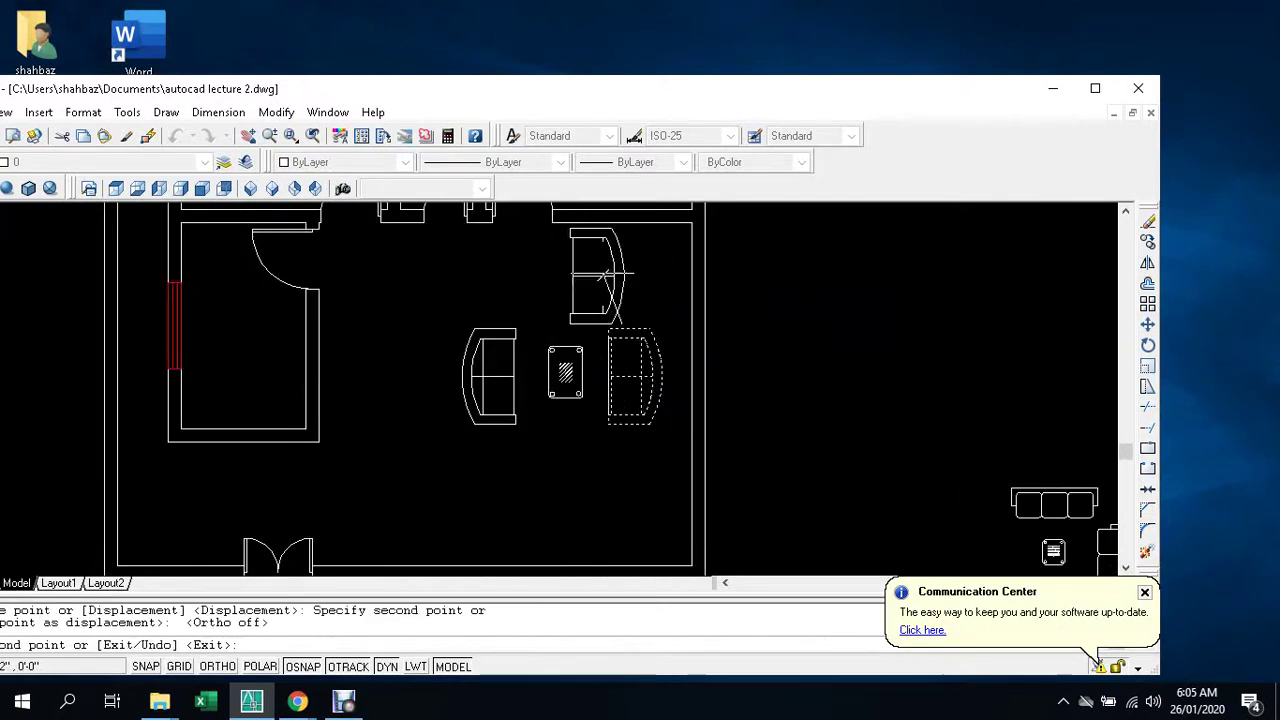
{"action": "key", "text": "Escape"}
- Start ROTATE with 'r' and select the copied upper armchair
{"action": "type", "text": "ro"}
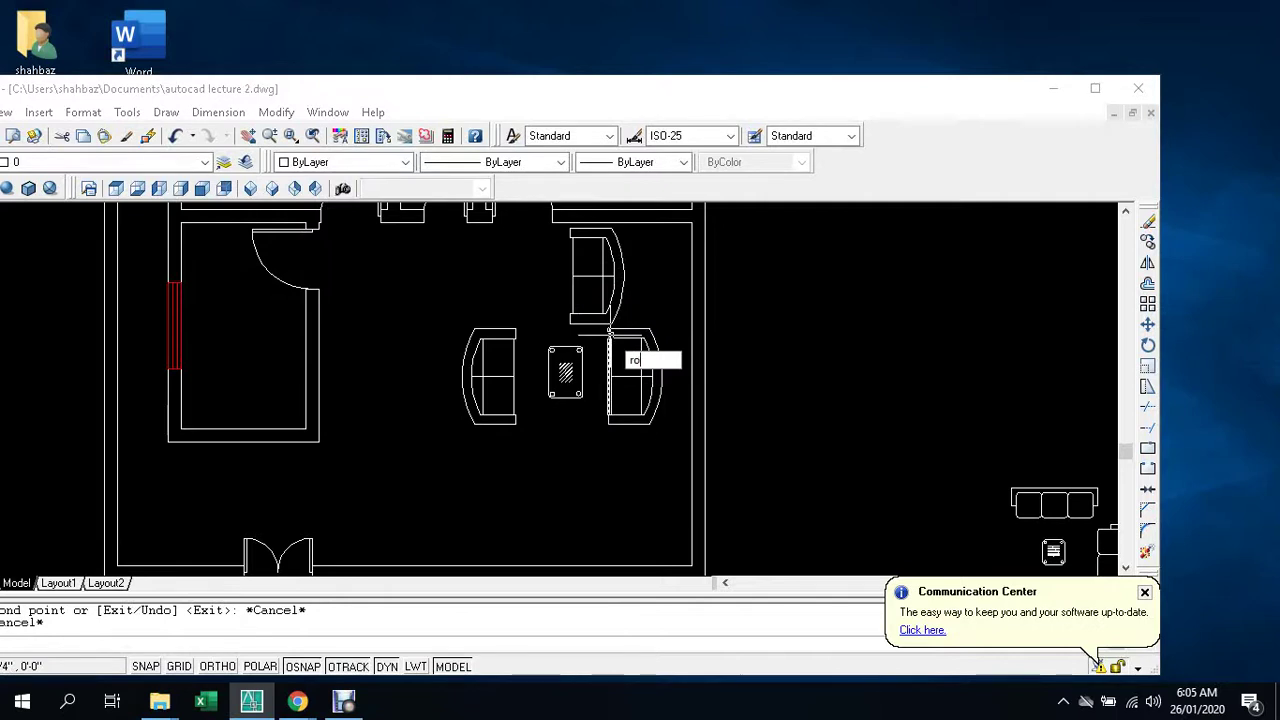
{"action": "key", "text": "Return"}
{"action": "left_click", "coordinate": [606, 280]}
- Rotate the copied armchair -30° about its corner, then undo the tilted result
{"action": "key", "text": "Return"}
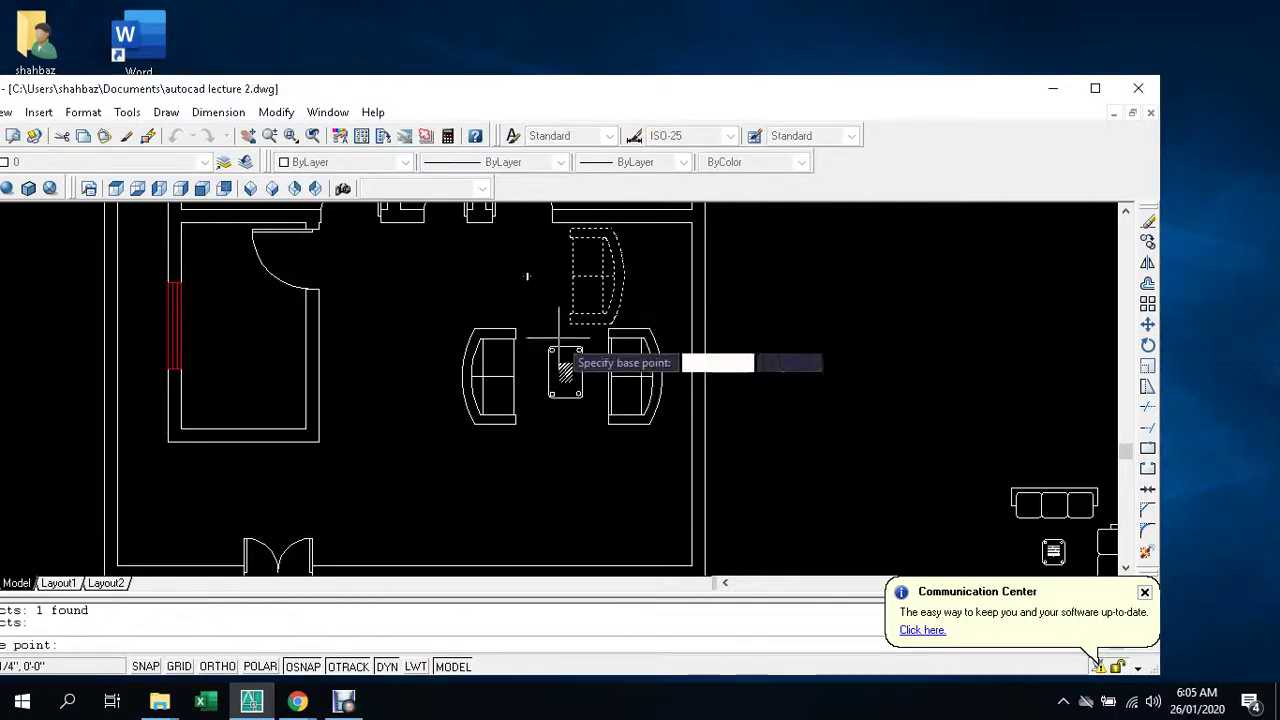
{"action": "left_click", "coordinate": [569, 323]}
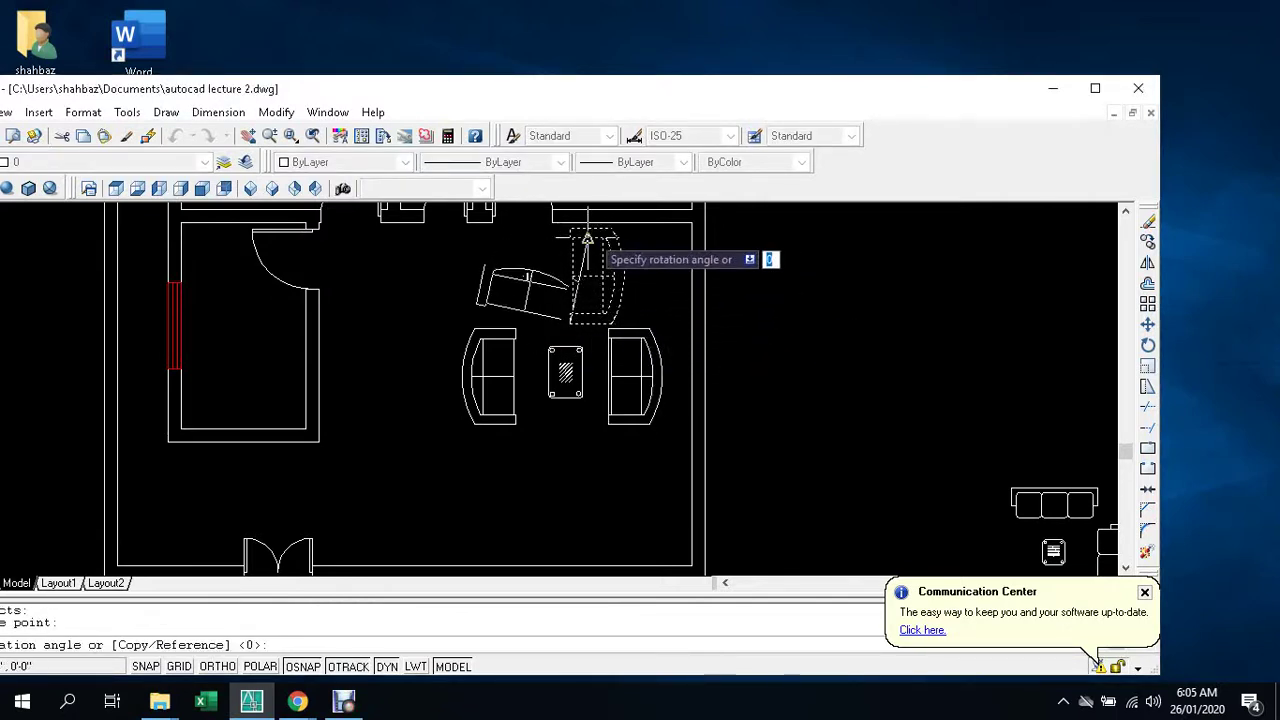
{"action": "key", "text": "F8"}
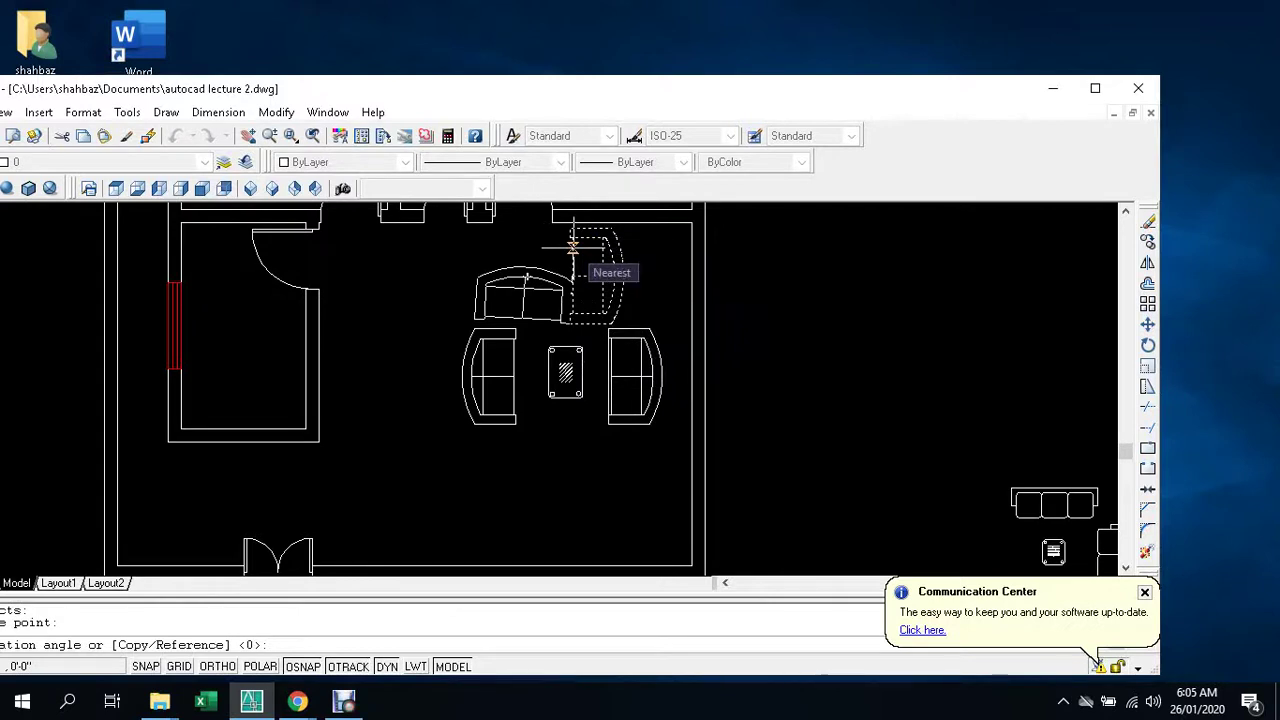
{"action": "type", "text": "-30"}
{"action": "key", "text": "Return"}
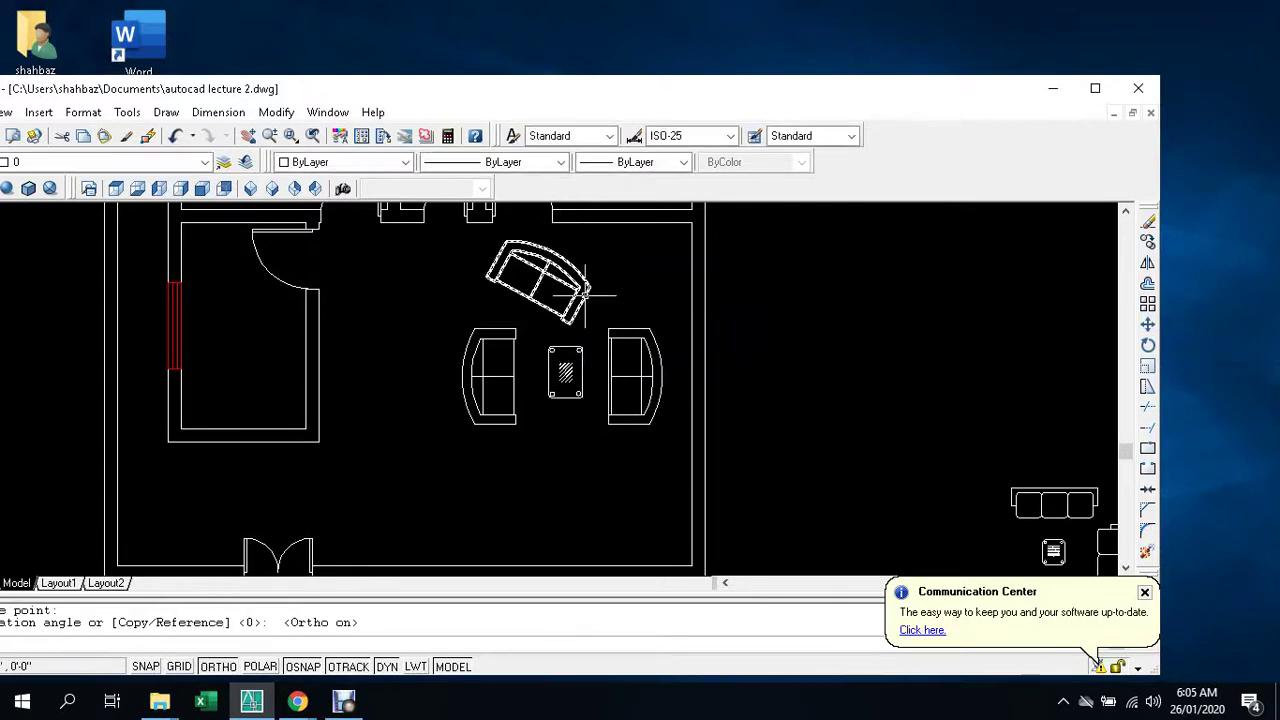
{"action": "key", "text": "ctrl+z"}
{"action": "key", "text": "Escape"}
{"action": "key", "text": "Escape"}
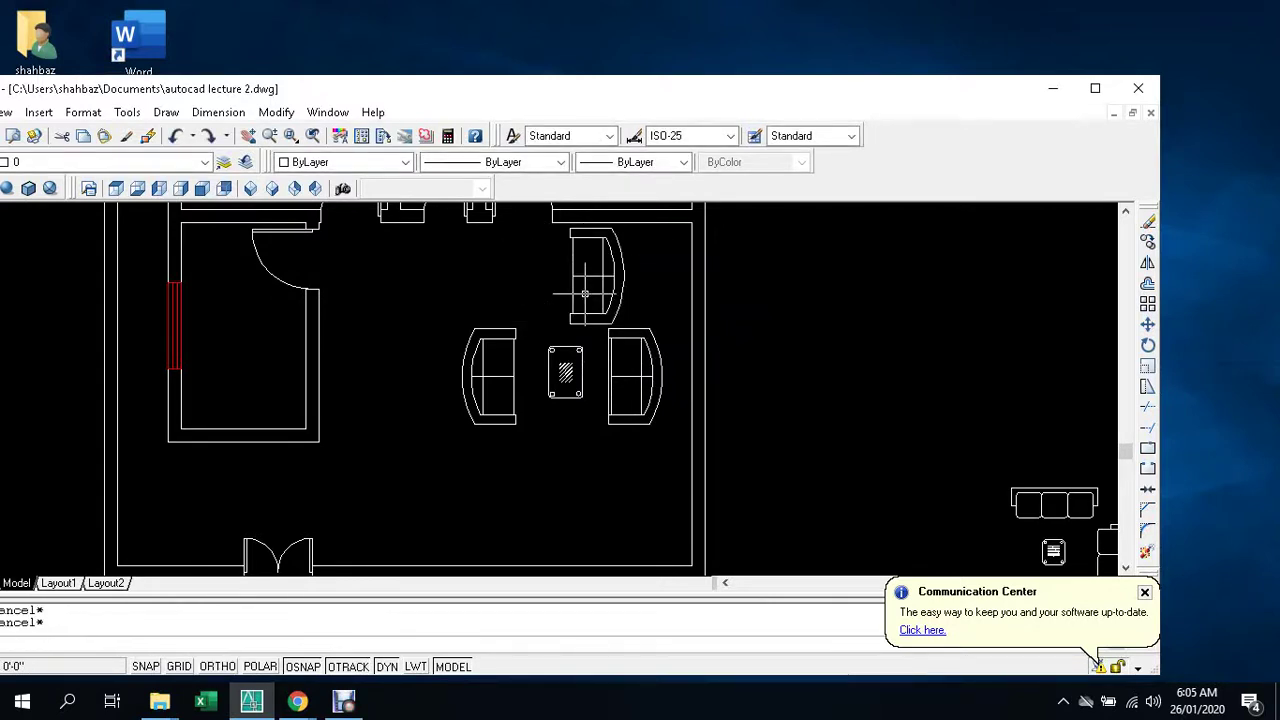
- Rotate the upper armchair 90° about its corner so it faces the coffee table
{"action": "type", "text": "ro"}
{"action": "key", "text": "Return"}
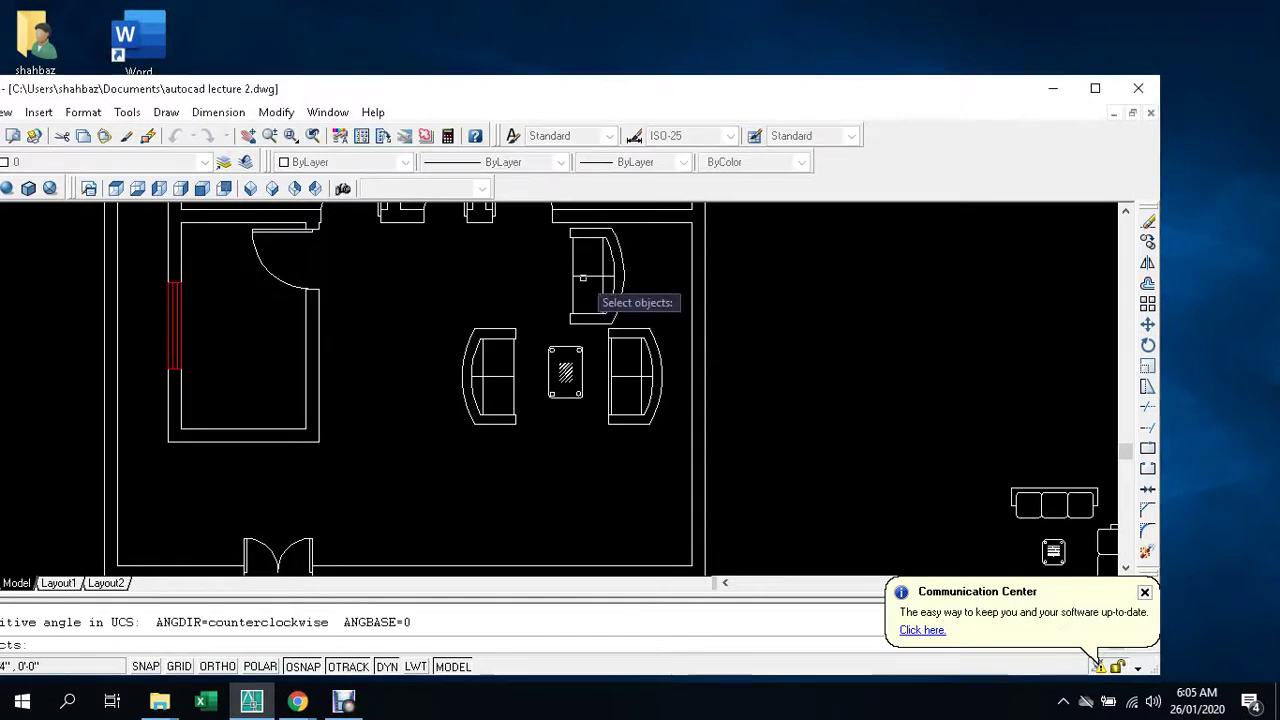
{"action": "left_click", "coordinate": [584, 273]}
{"action": "key", "text": "Return"}
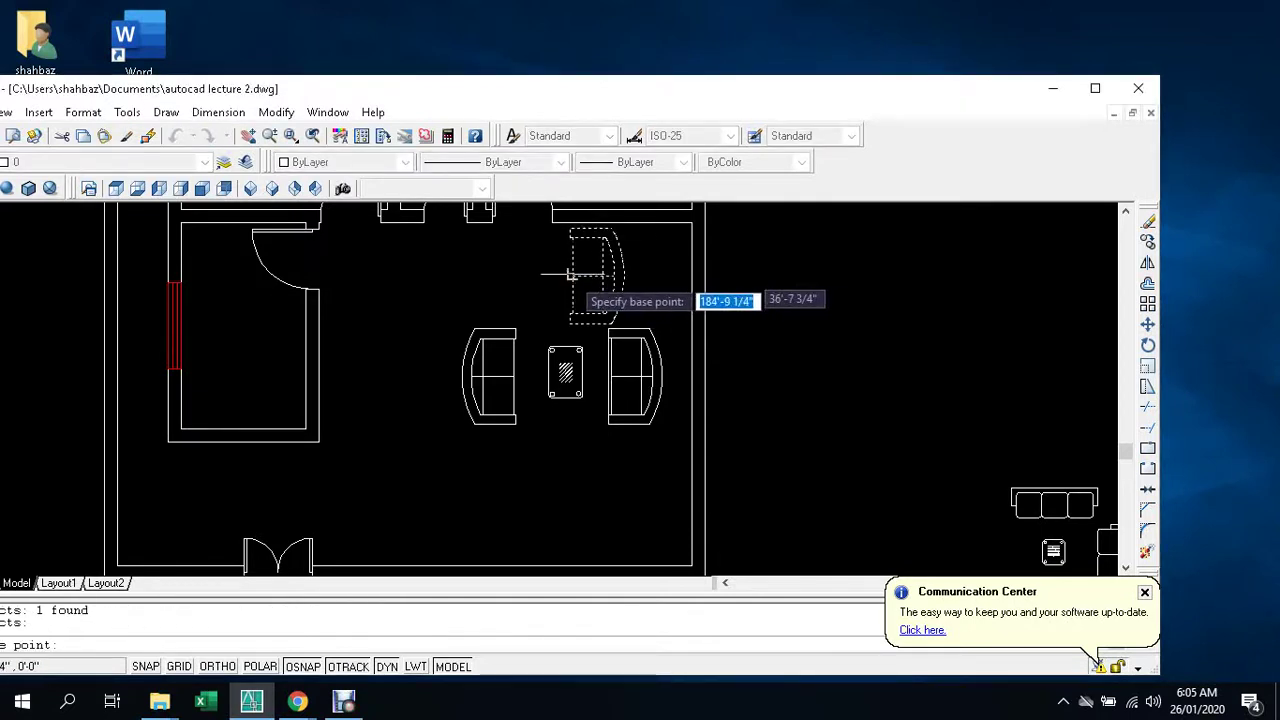
{"action": "left_click", "coordinate": [570, 322]}
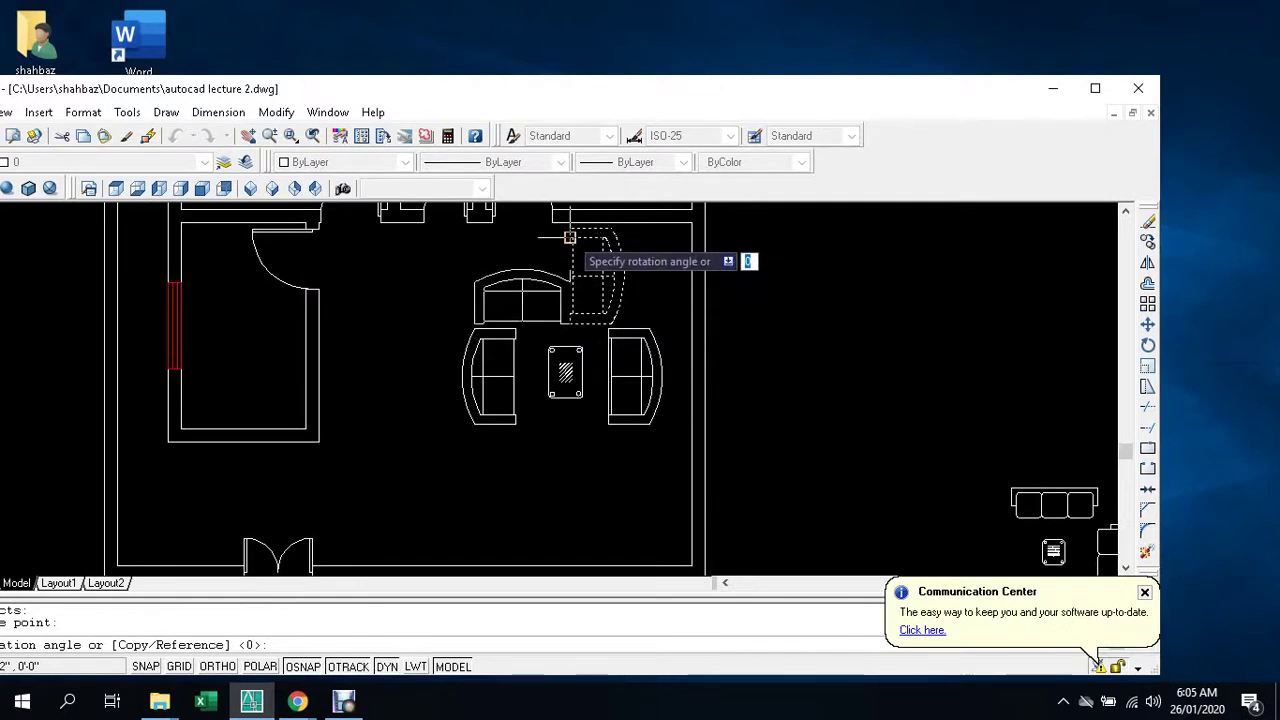
{"action": "key", "text": "Return"}
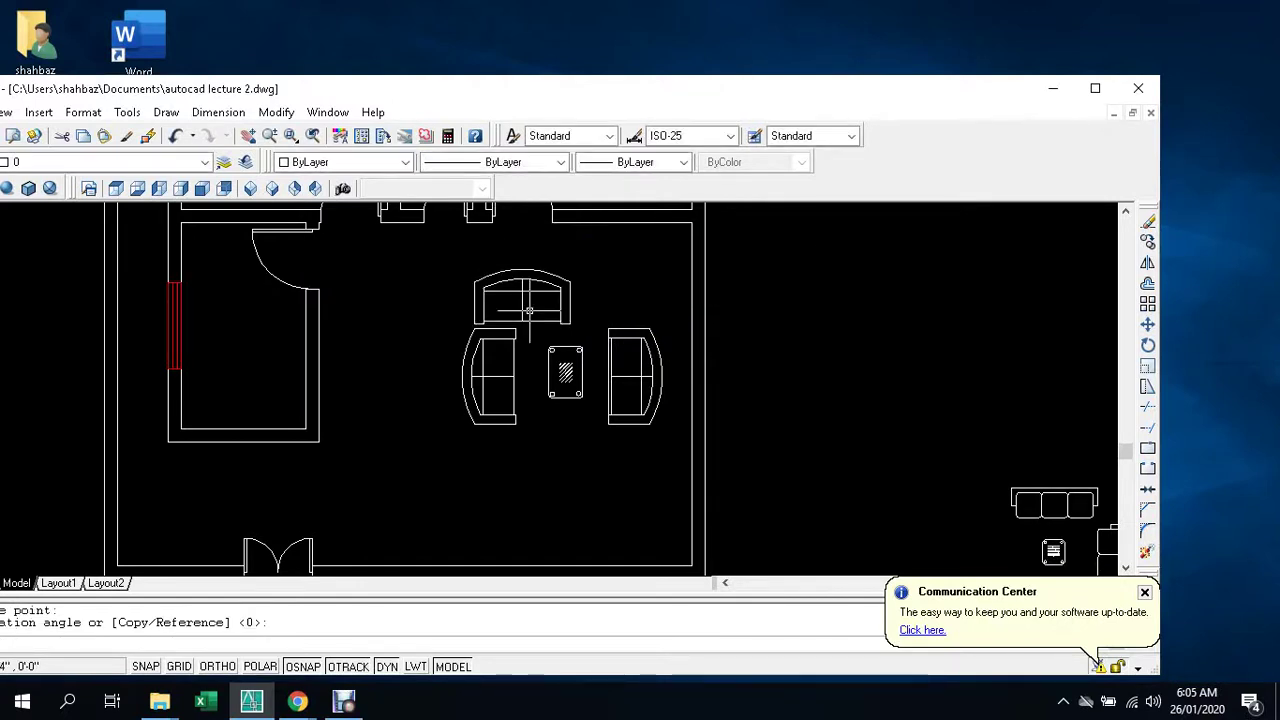
{"action": "key", "text": "Escape"}
{"action": "key", "text": "Escape"}
- Move the turned armchair so it sits centred directly above the coffee table
{"action": "type", "text": "m"}
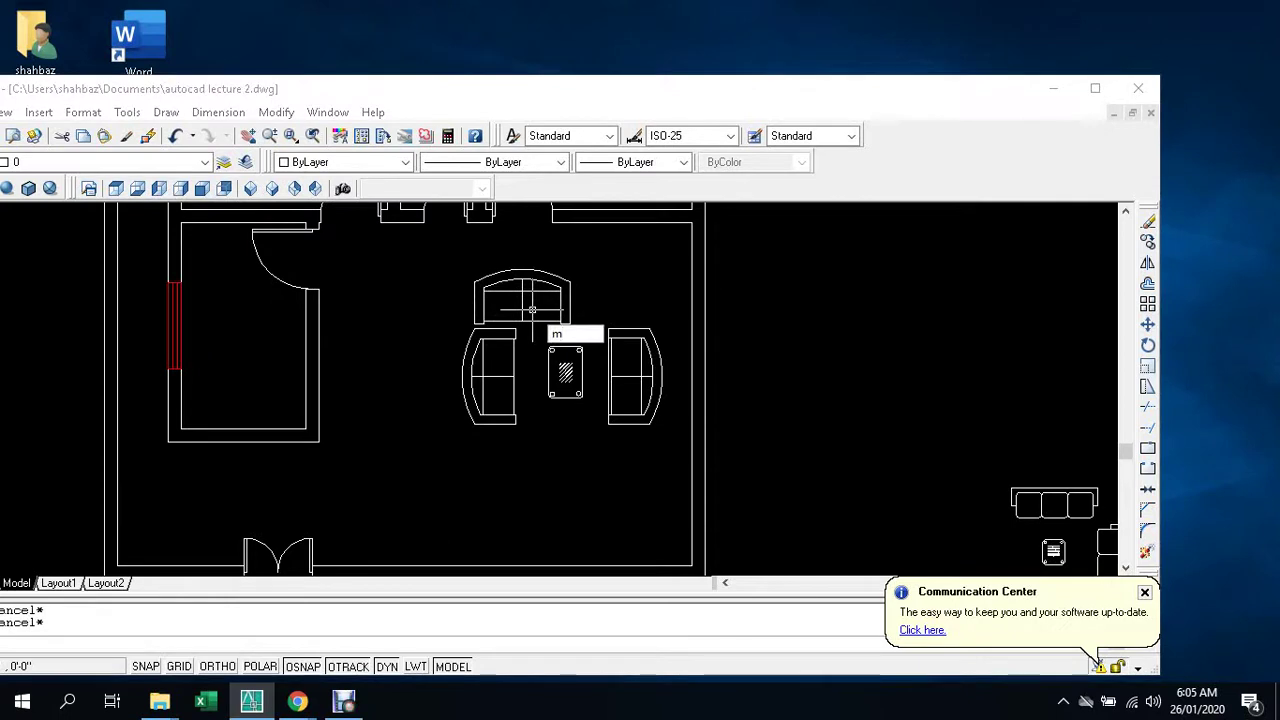
{"action": "key", "text": "Return"}
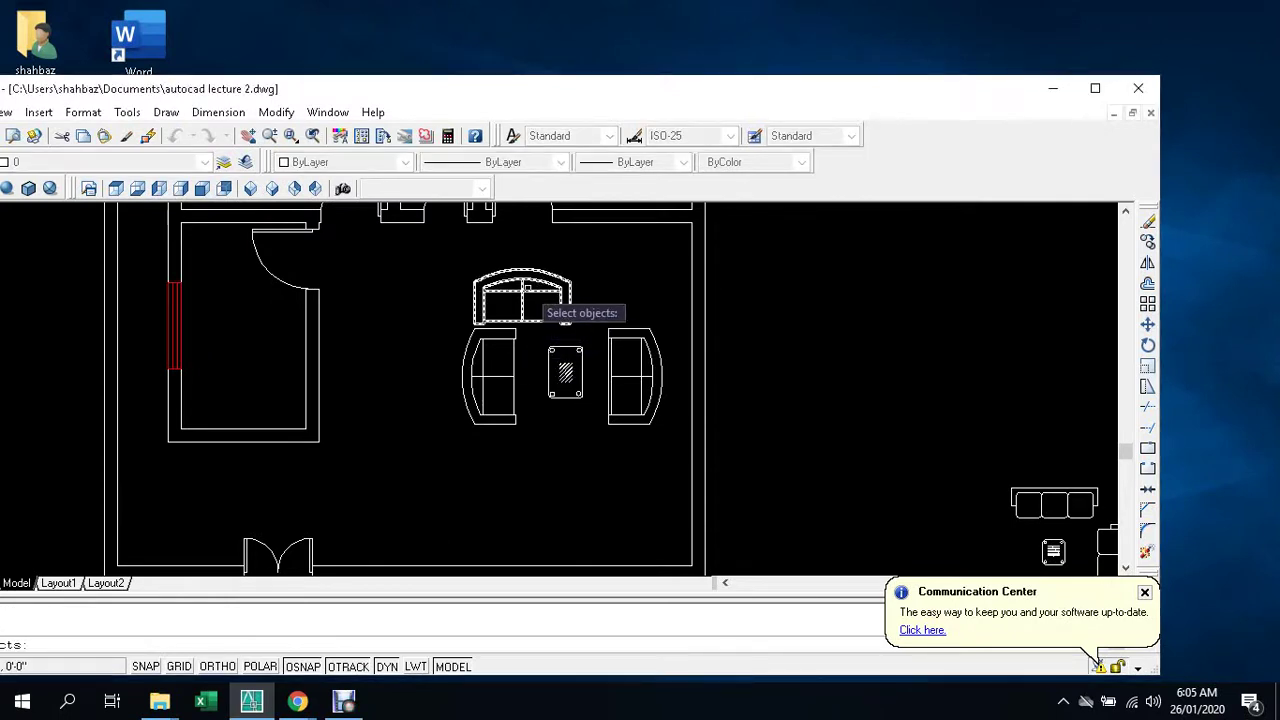
{"action": "left_click", "coordinate": [527, 289]}
{"action": "key", "text": "Return"}
{"action": "left_click", "coordinate": [515, 287]}
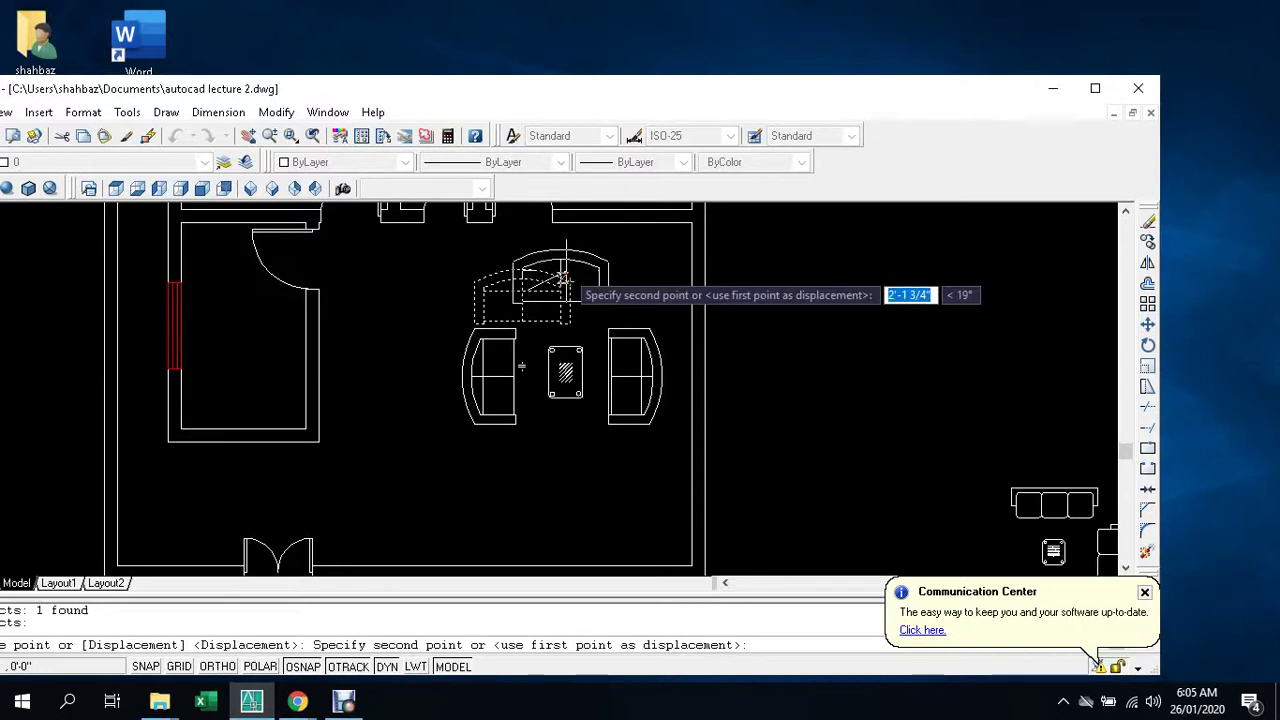
{"action": "left_click", "coordinate": [565, 268]}
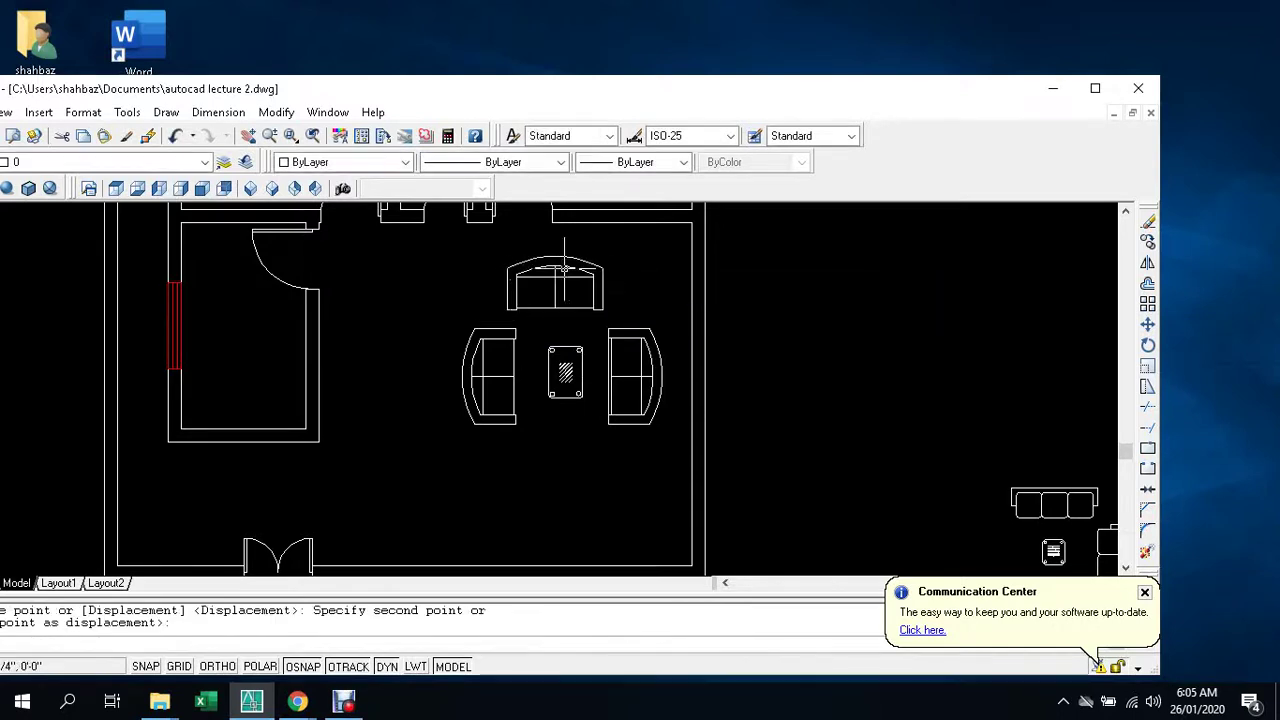
{"action": "key", "text": "Escape"}
{"action": "key", "text": "Escape"}
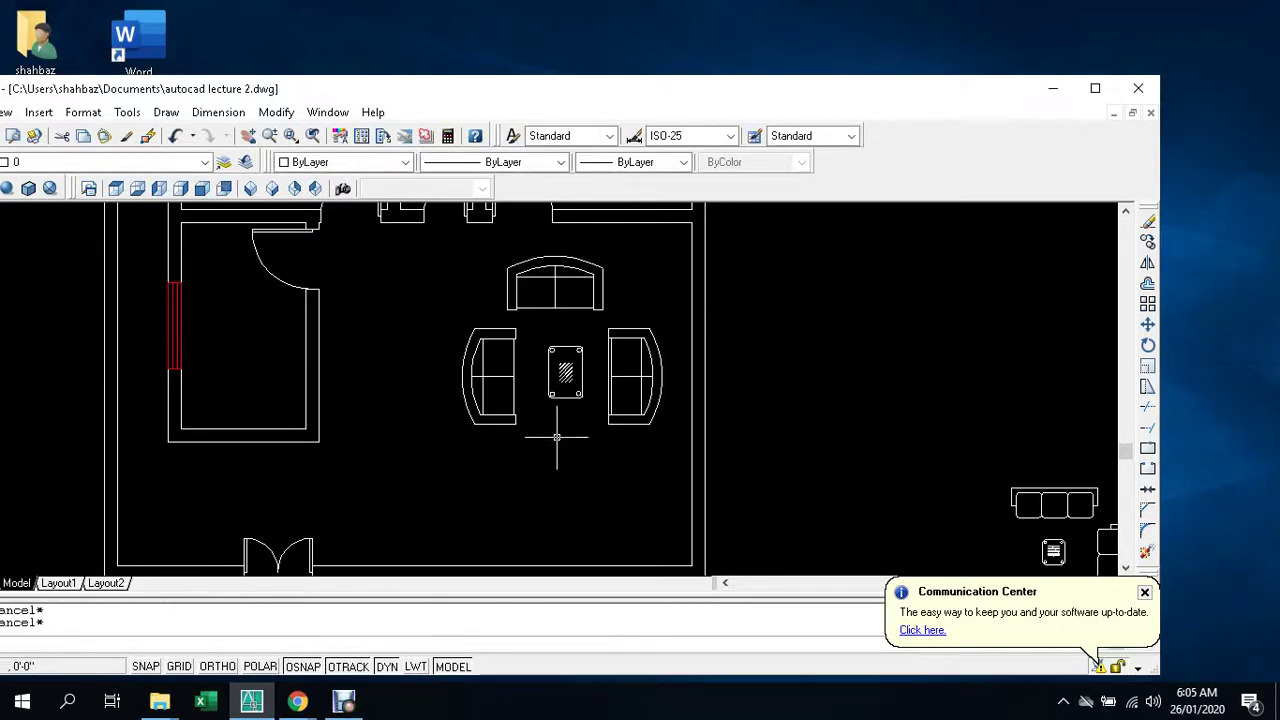
{"action": "type", "text": "m"}
{"action": "key", "text": "Return"}
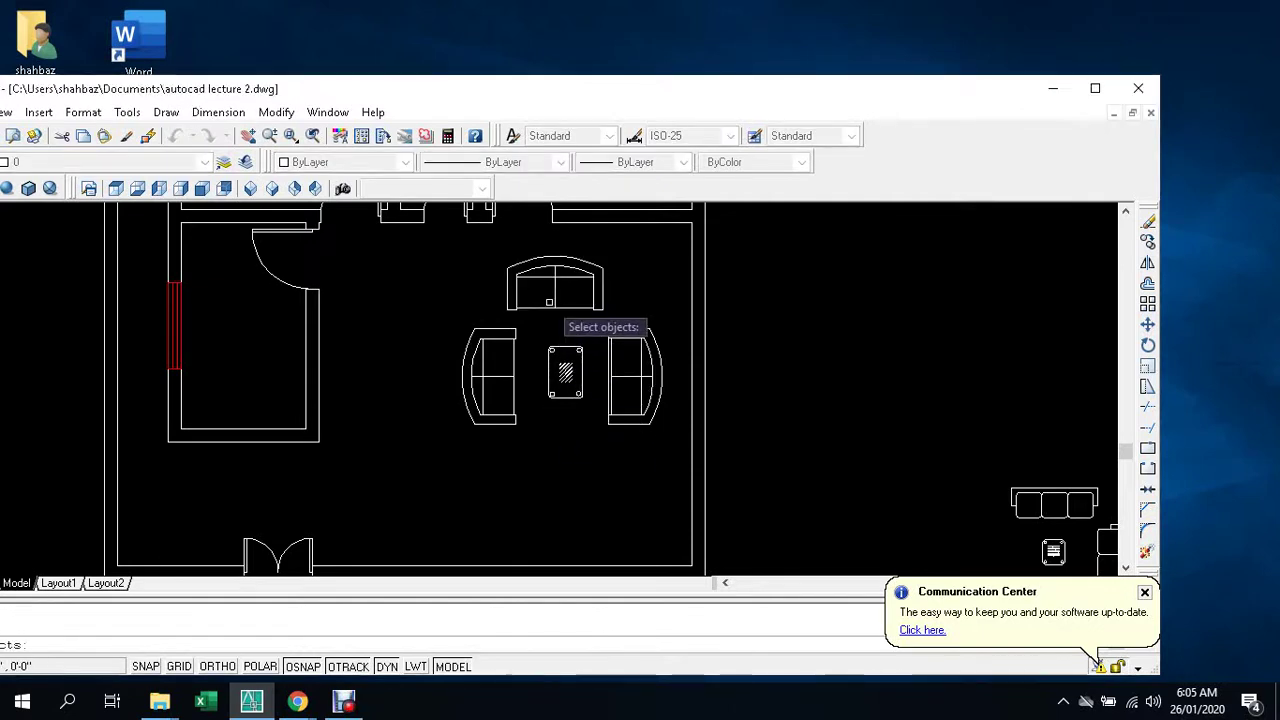
- Begin mirroring the upper armchair, then cancel after the first mirror point
{"action": "left_click", "coordinate": [549, 302]}
{"action": "key", "text": "Return"}
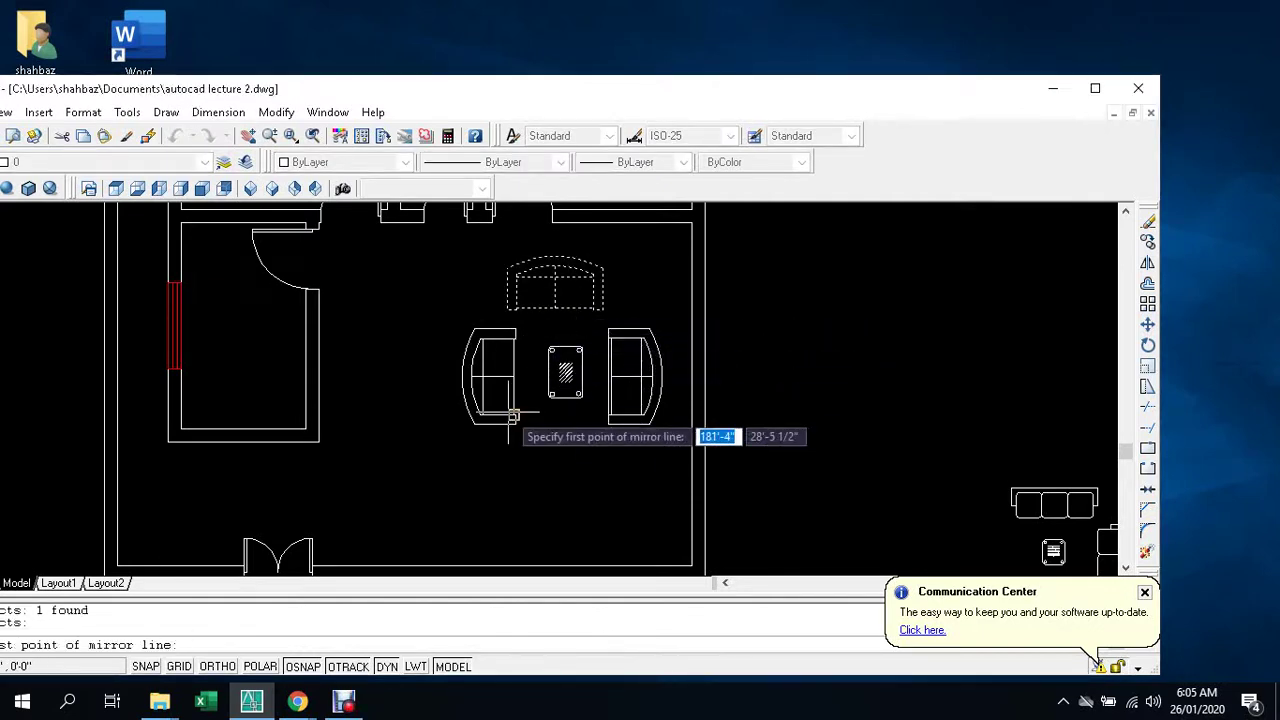
{"action": "left_click", "coordinate": [513, 378]}
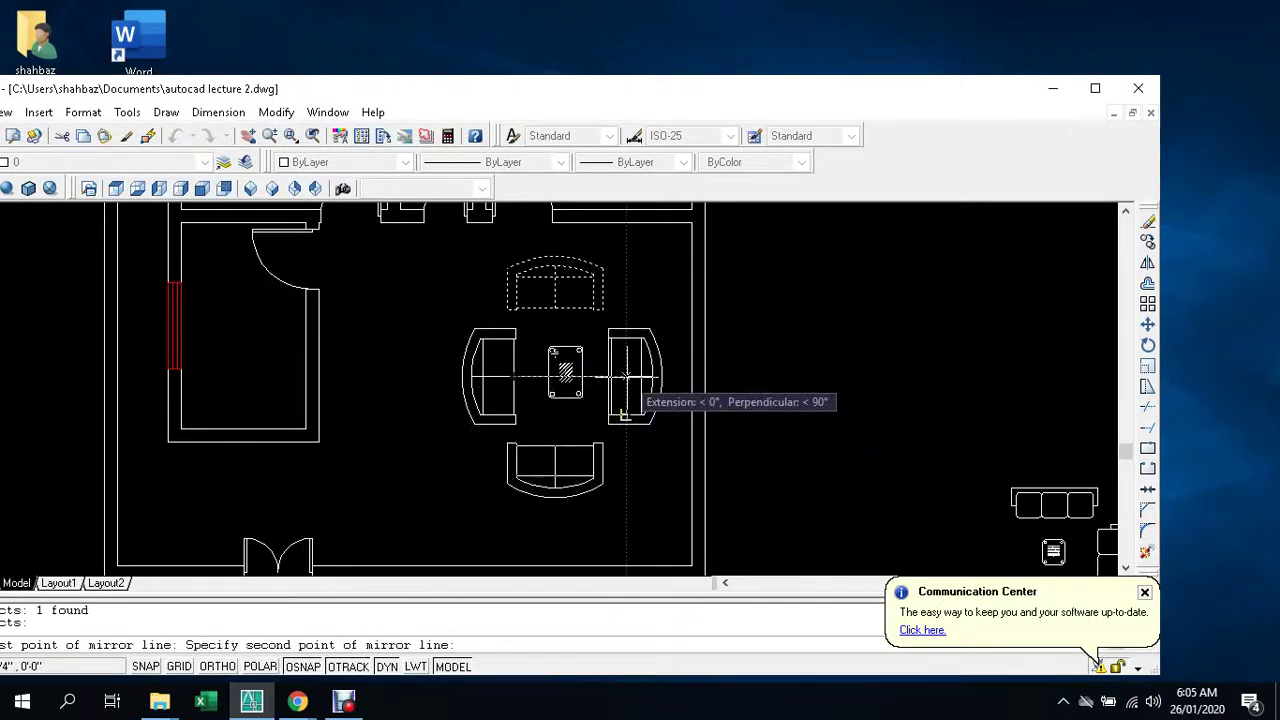
{"action": "key", "text": "Escape"}
{"action": "key", "text": "Escape"}
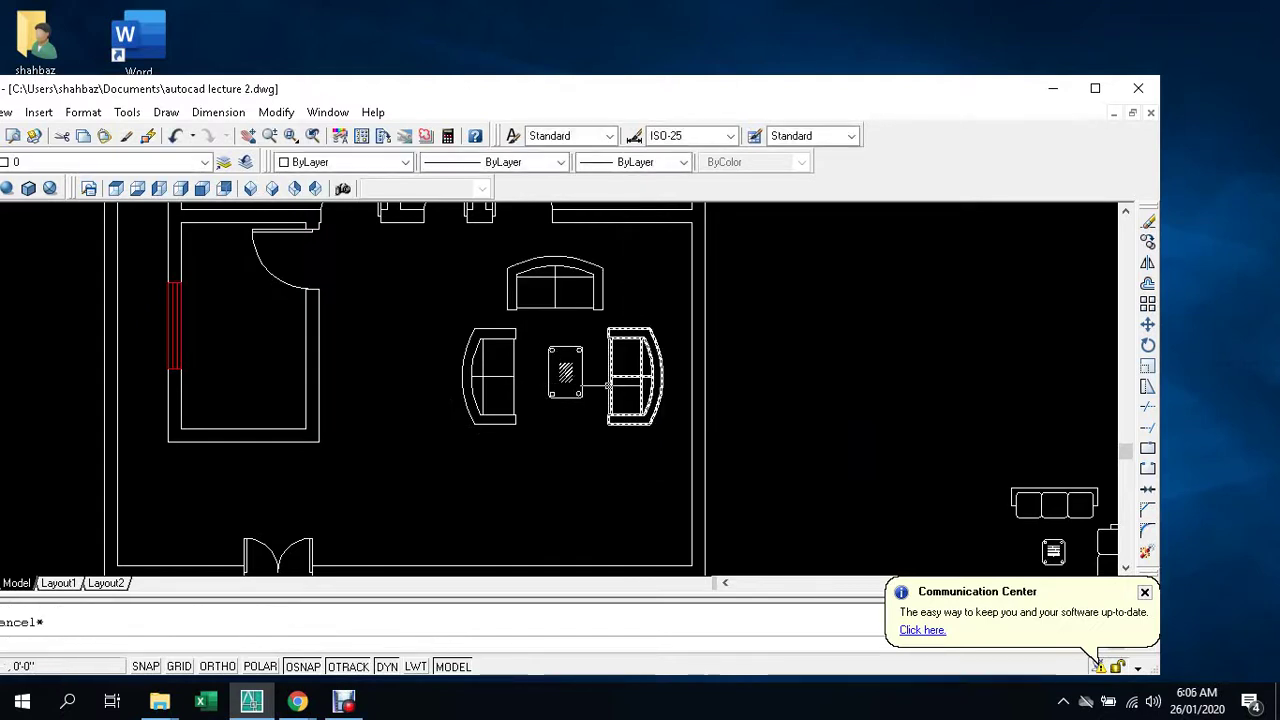
- Mirror the upper sofa below the table across the table midpoints, keeping the original (N)
{"action": "type", "text": "mi"}
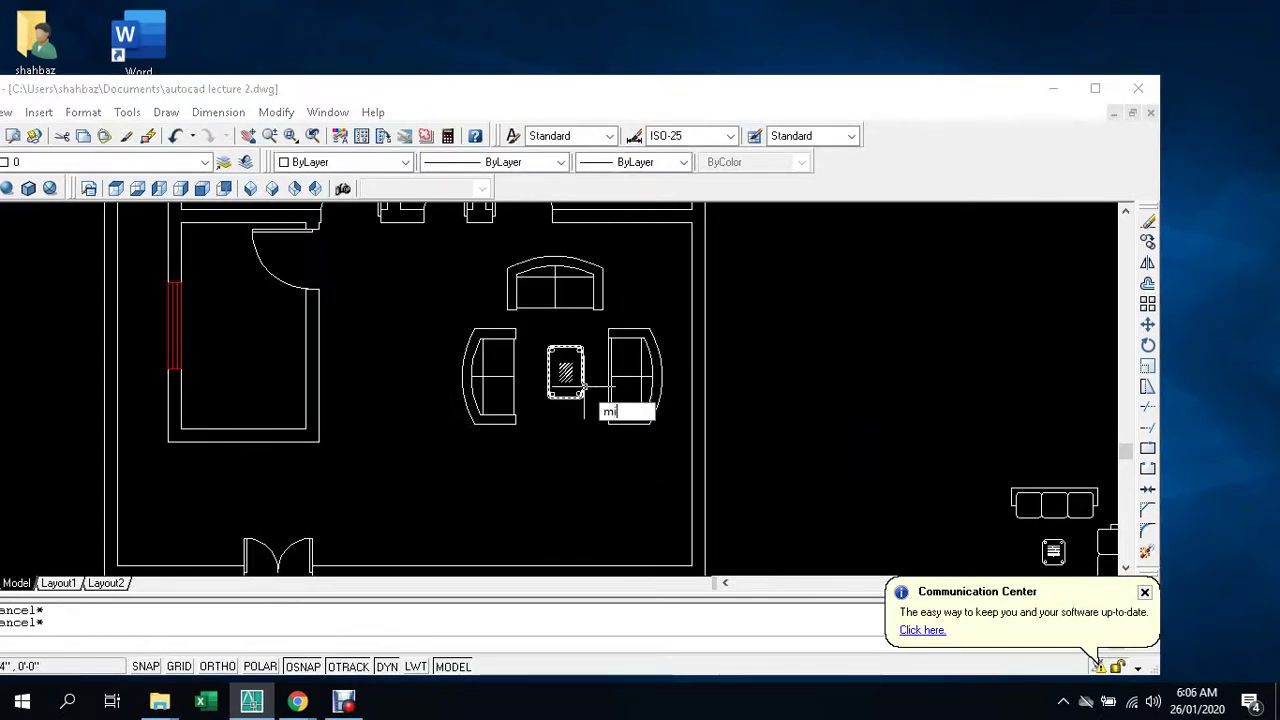
{"action": "key", "text": "Return"}
{"action": "left_click", "coordinate": [555, 304]}
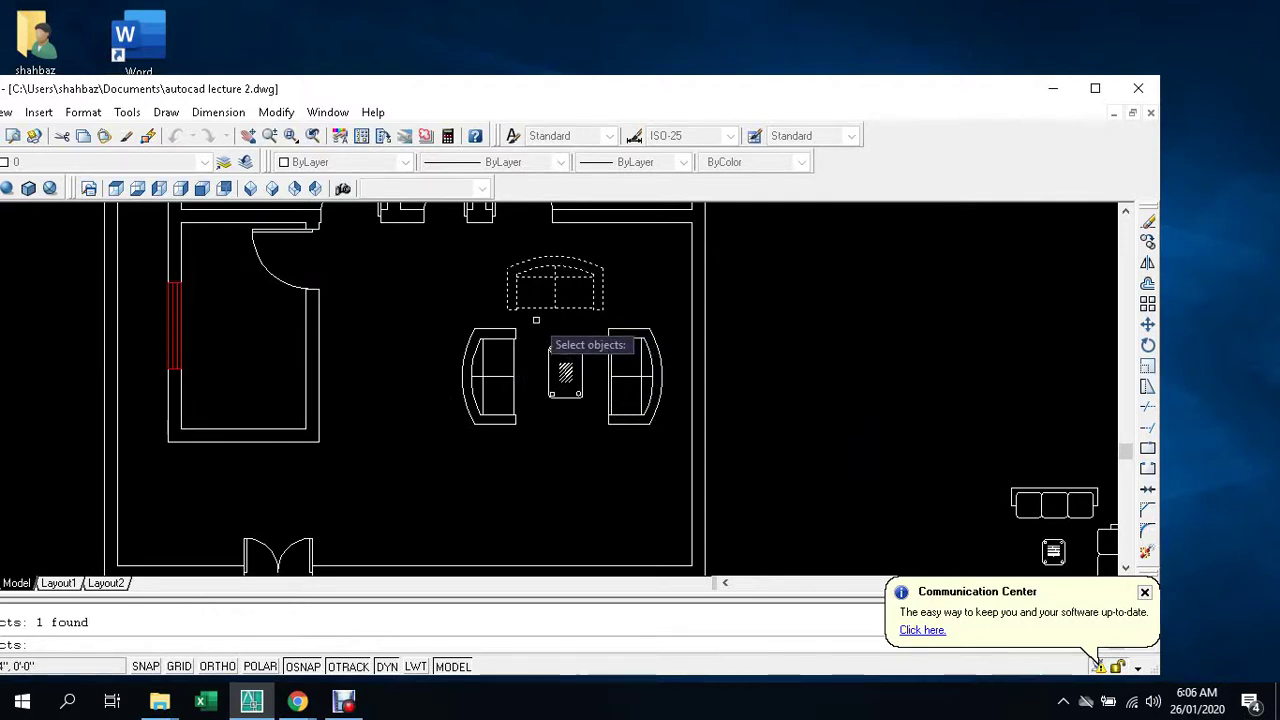
{"action": "key", "text": "Return"}
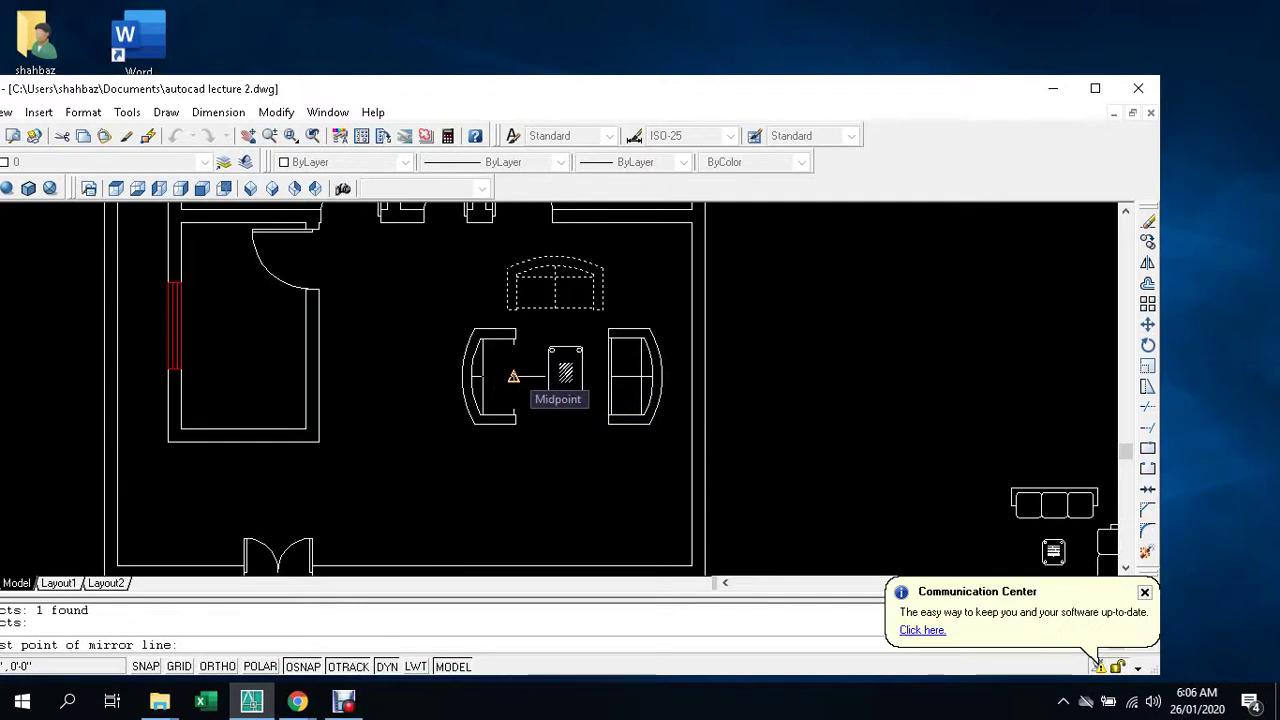
{"action": "left_click", "coordinate": [513, 376]}
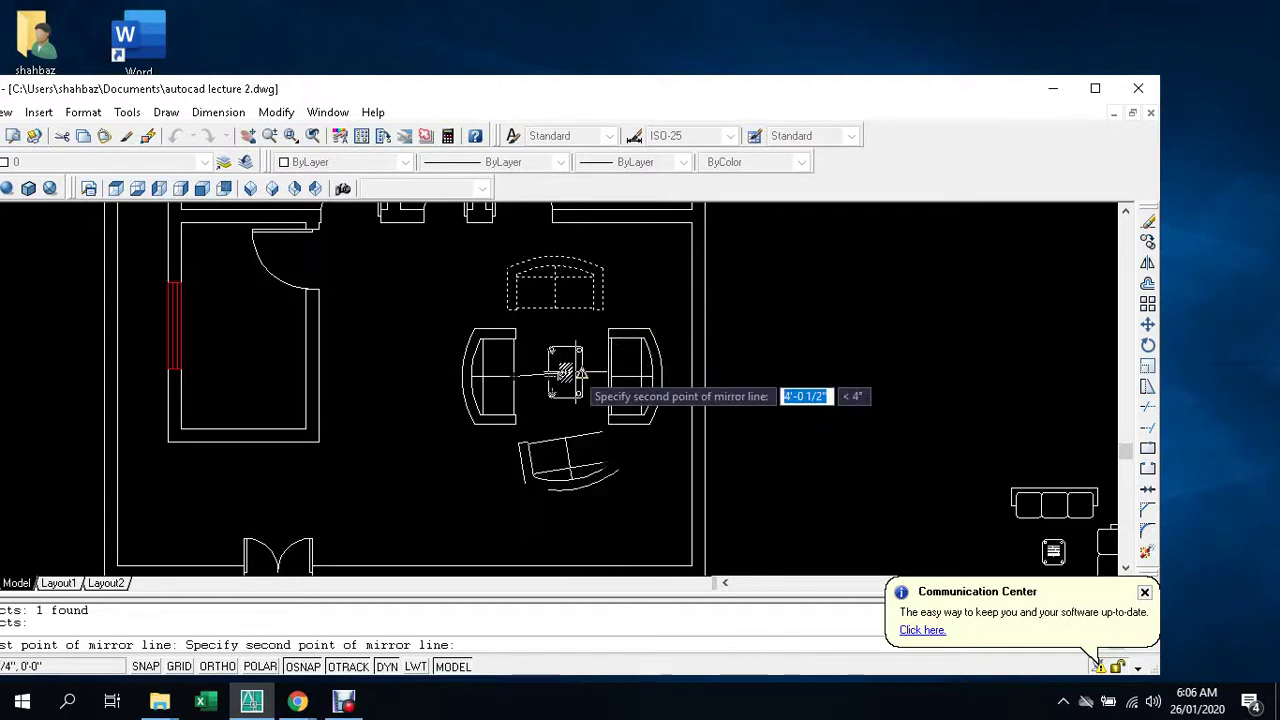
{"action": "left_click", "coordinate": [563, 376]}
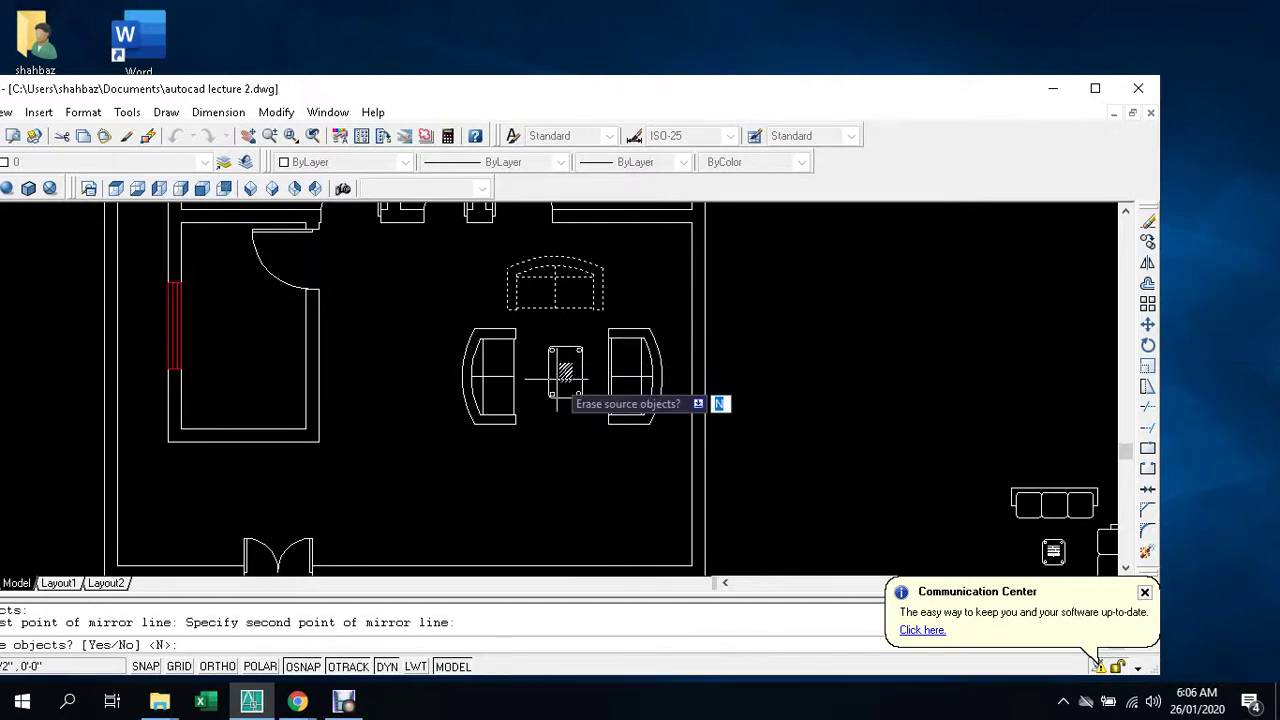
{"action": "type", "text": "n"}
{"action": "key", "text": "Return"}
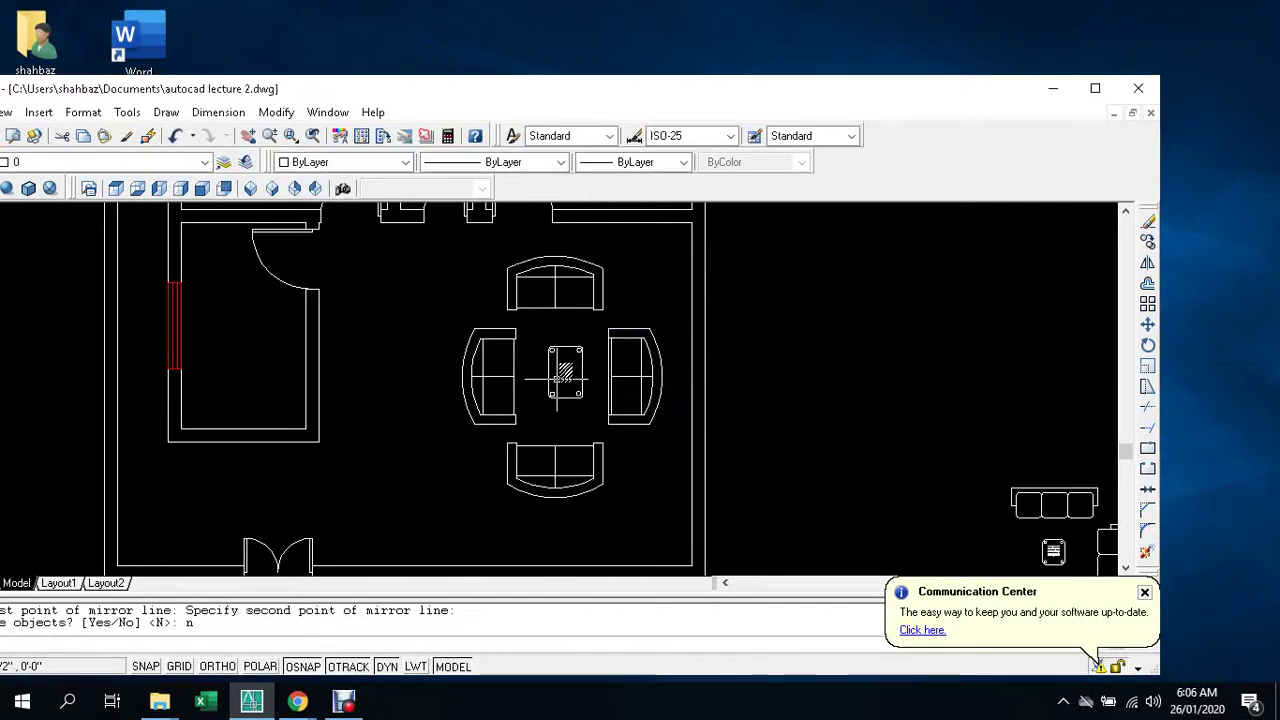
{"action": "key", "text": "Escape"}
{"action": "key", "text": "Escape"}
{"action": "middle_click_drag", "start_coordinate": [555, 478], "coordinate": [379, 505]}
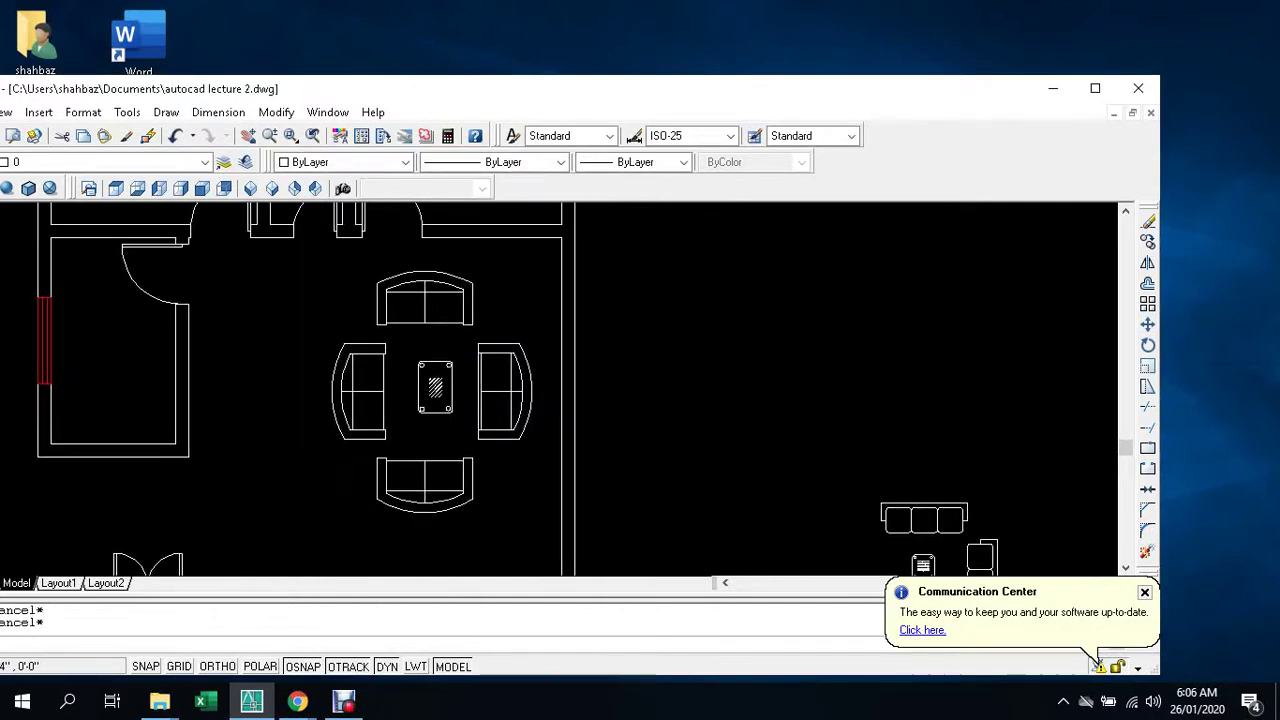
{"action": "left_click", "coordinate": [379, 505]}
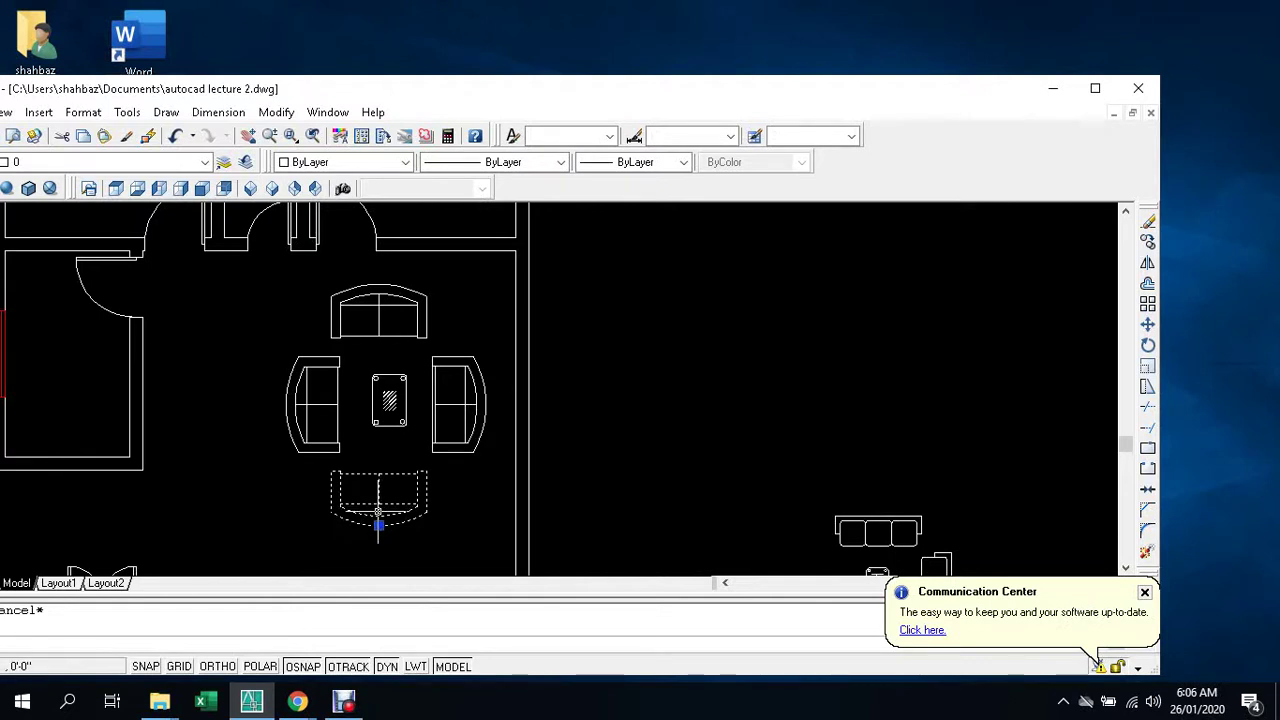
{"action": "left_click", "coordinate": [379, 524]}
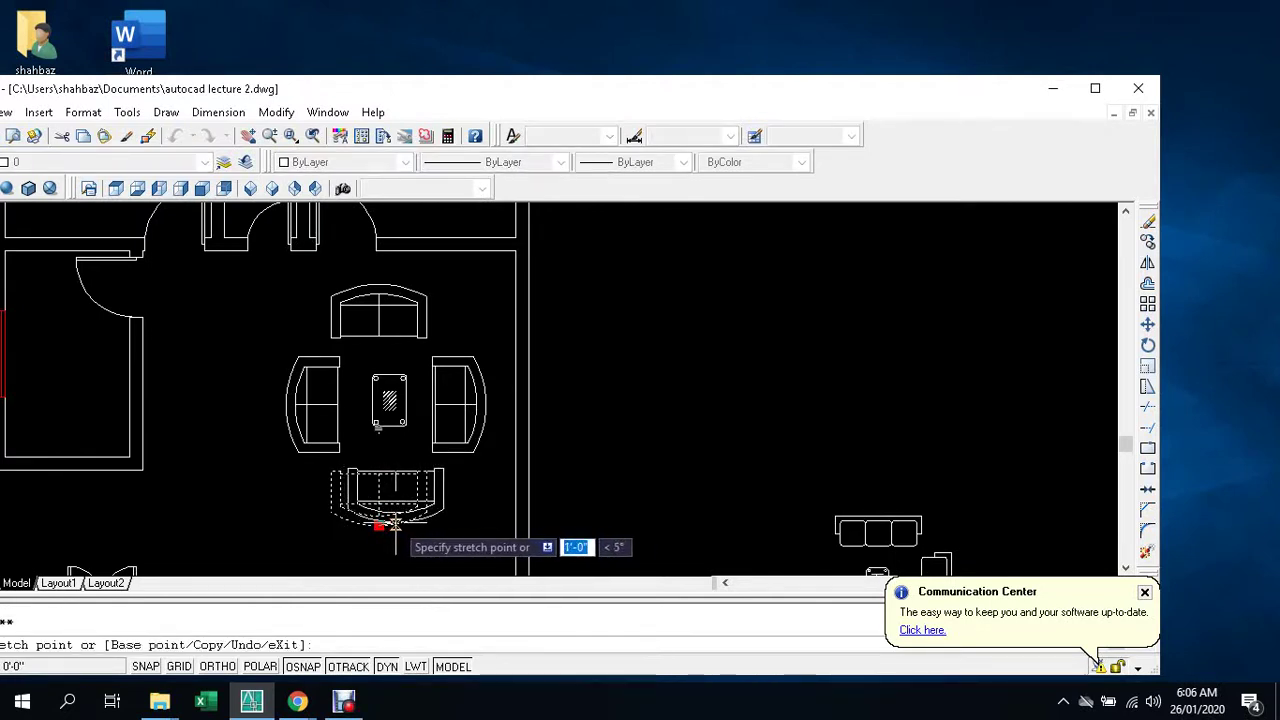
{"action": "key", "text": "Escape"}
{"action": "key", "text": "Escape"}
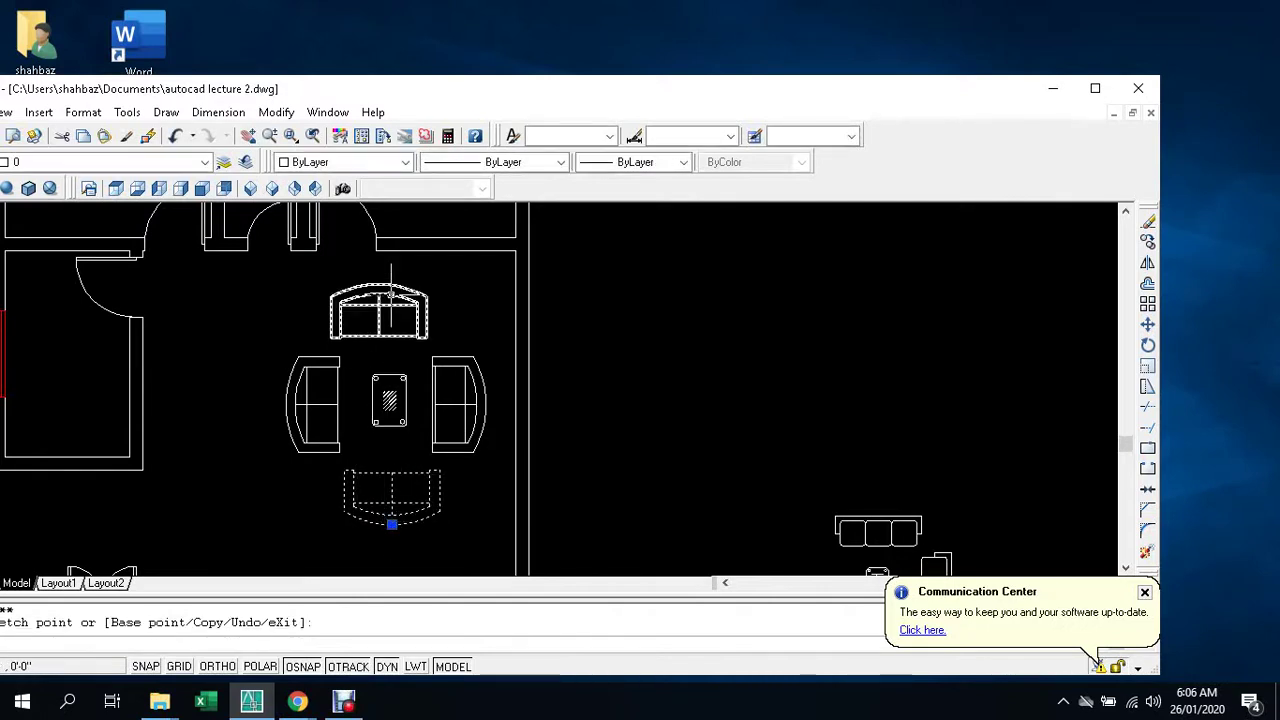
{"action": "left_click", "coordinate": [379, 310]}
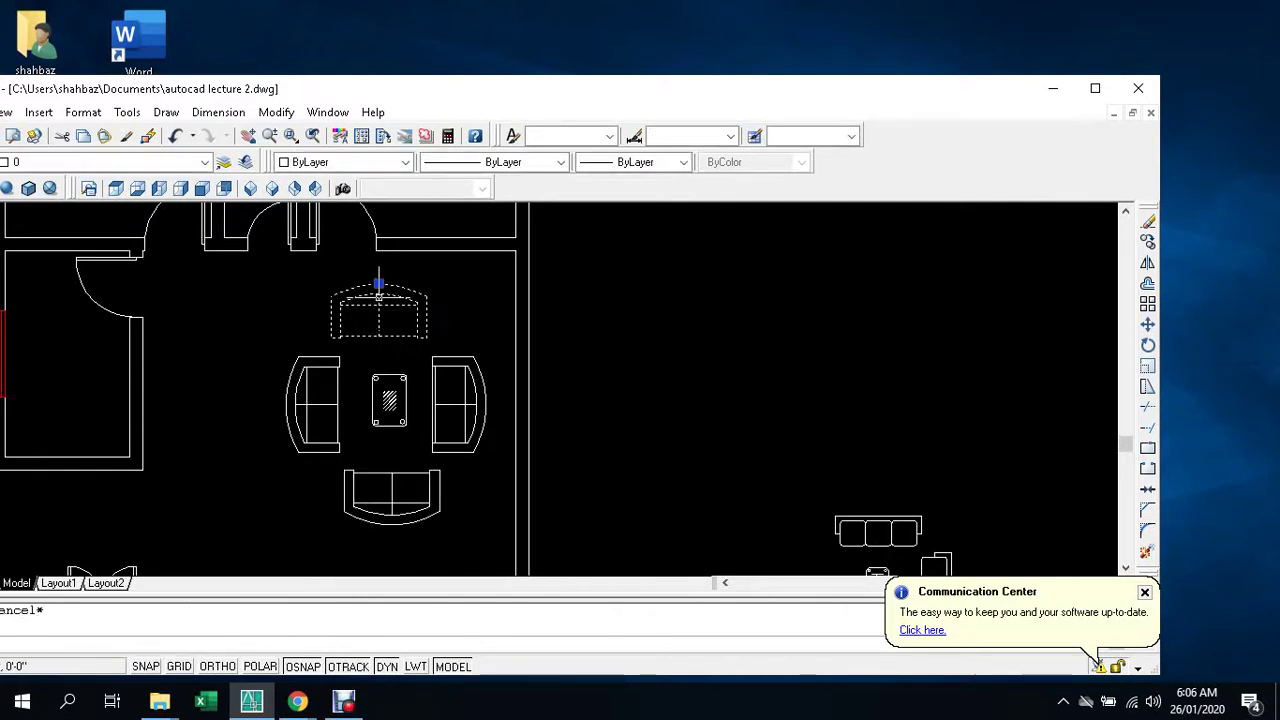
{"action": "left_click", "coordinate": [379, 284]}
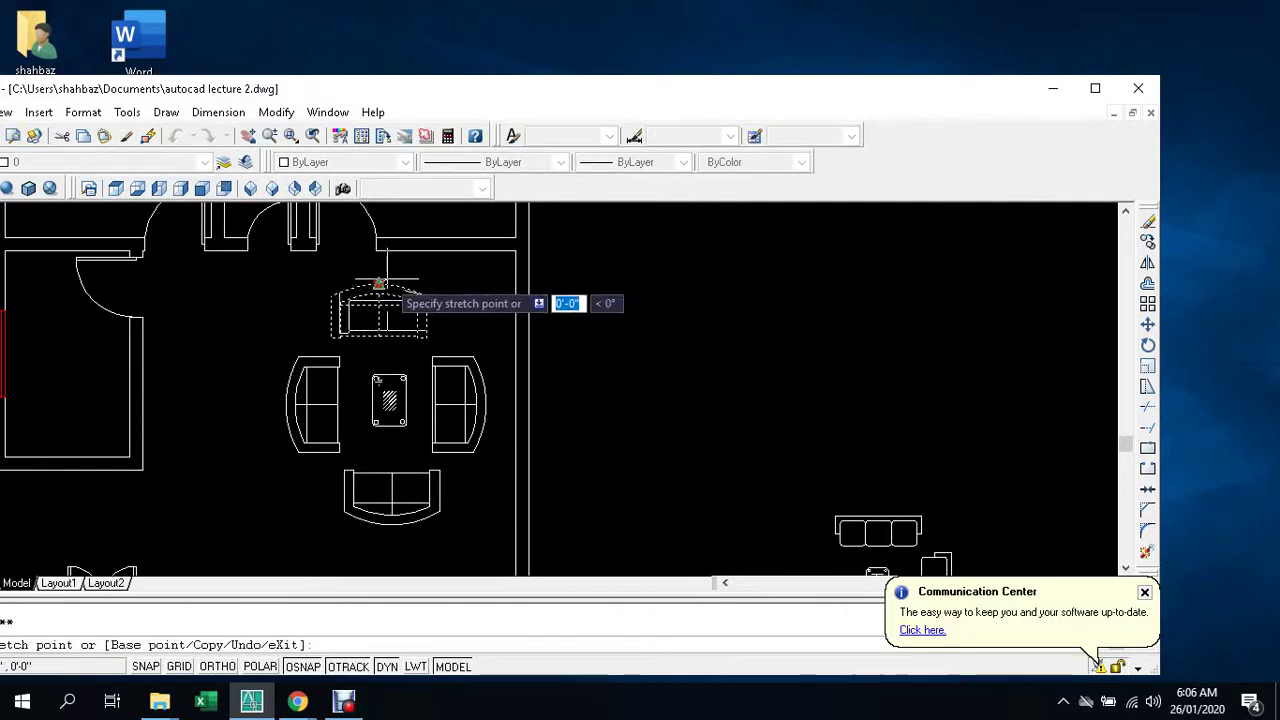
{"action": "key", "text": "Escape"}
{"action": "scroll", "coordinate": [388, 418], "scroll_direction": "down", "scroll_amount": 4}
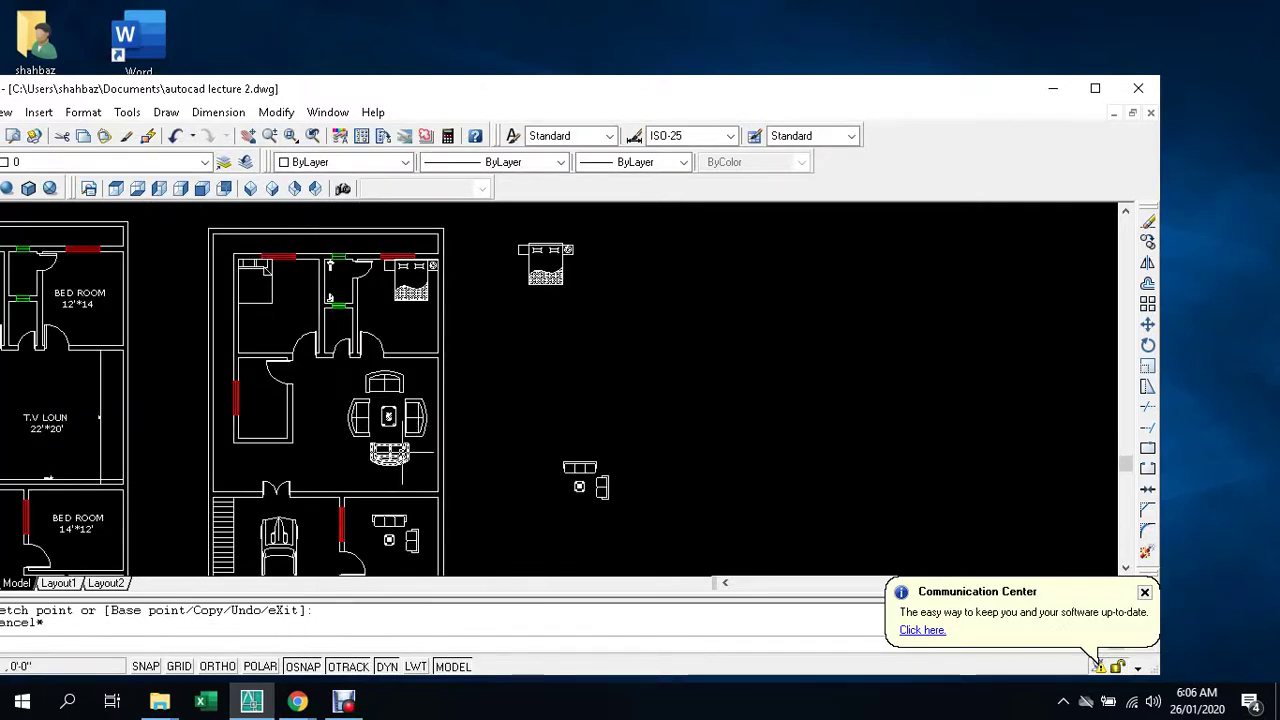
- Pan and zoom to the upper bedrooms and top bathroom, then start COPY with 'c'
{"action": "mouse_move", "coordinate": [388, 418]}
{"action": "middle_mouse_down"}
{"action": "mouse_move", "coordinate": [500, 355]}
{"action": "mouse_move", "coordinate": [548, 353]}
{"action": "middle_mouse_up"}
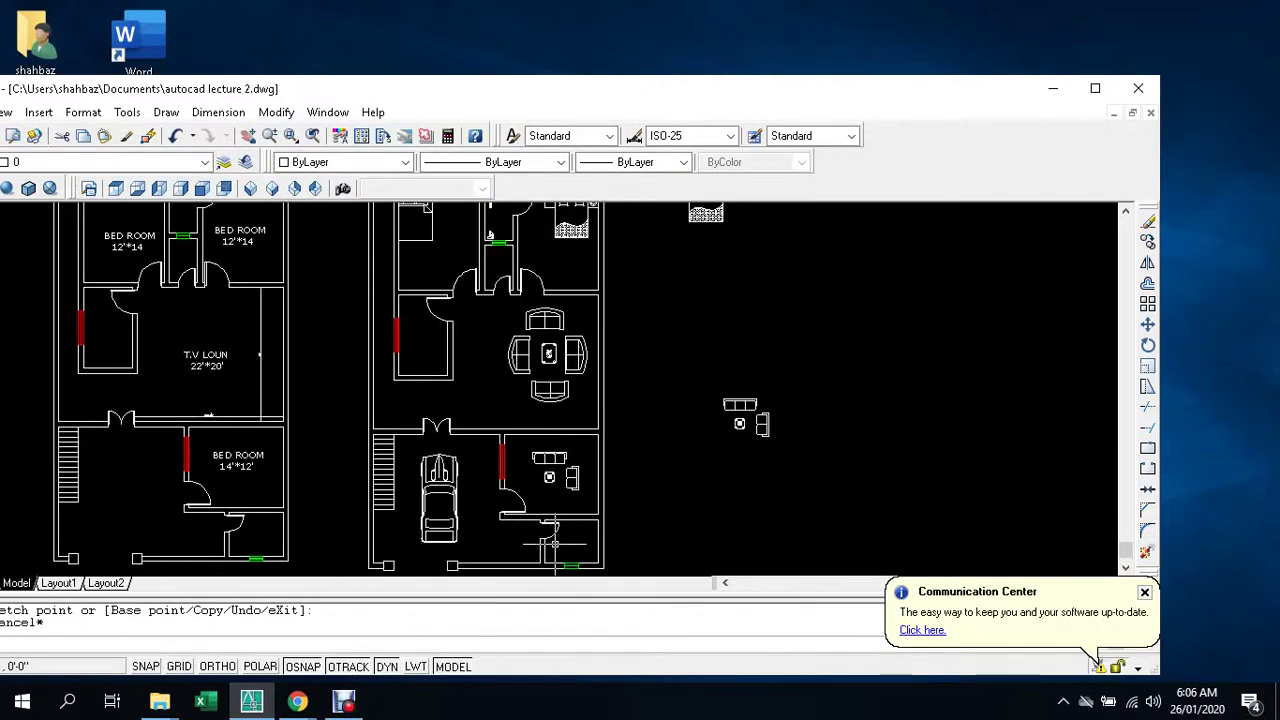
{"action": "scroll", "coordinate": [553, 543], "scroll_direction": "up", "scroll_amount": 2}
{"action": "scroll", "coordinate": [512, 475], "scroll_direction": "down", "scroll_amount": 3}
{"action": "scroll", "coordinate": [442, 300], "scroll_direction": "down", "scroll_amount": 2}
{"action": "middle_click_drag", "start_coordinate": [280, 210], "coordinate": [265, 259]}
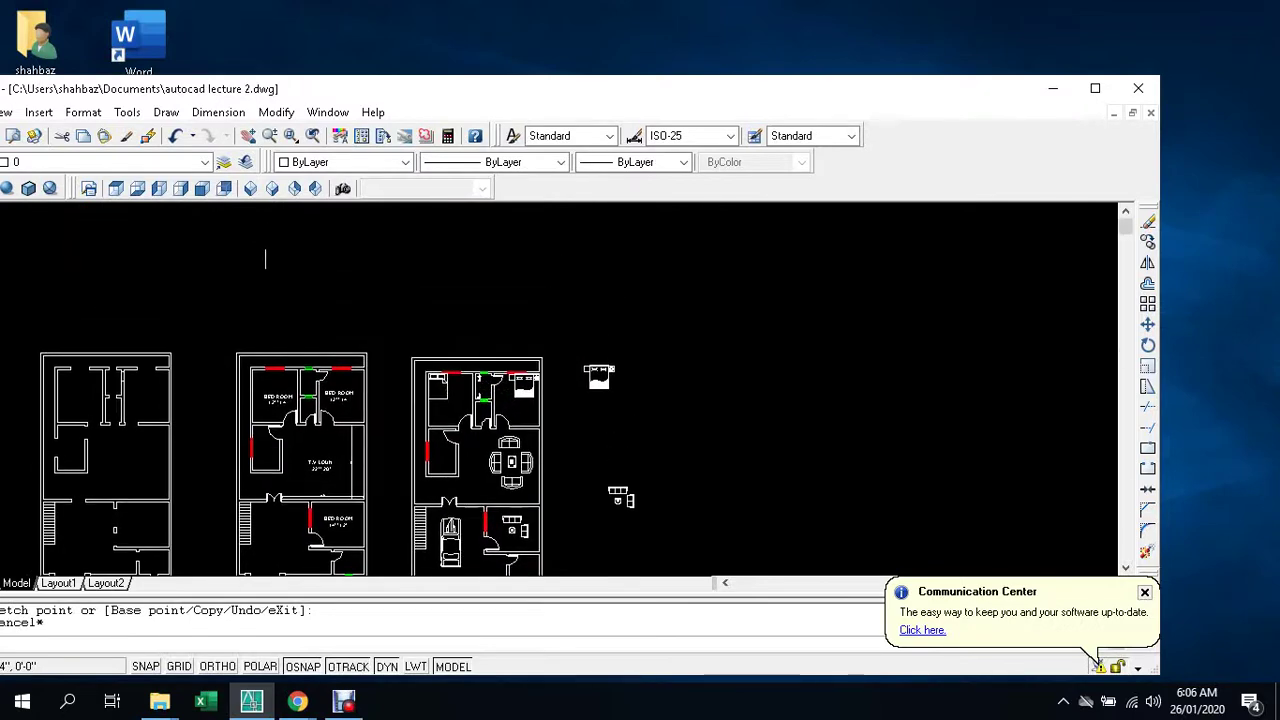
{"action": "scroll", "coordinate": [480, 380], "scroll_direction": "up", "scroll_amount": 2}
{"action": "scroll", "coordinate": [470, 310], "scroll_direction": "up", "scroll_amount": 2}
{"action": "scroll", "coordinate": [461, 250], "scroll_direction": "up", "scroll_amount": 2}
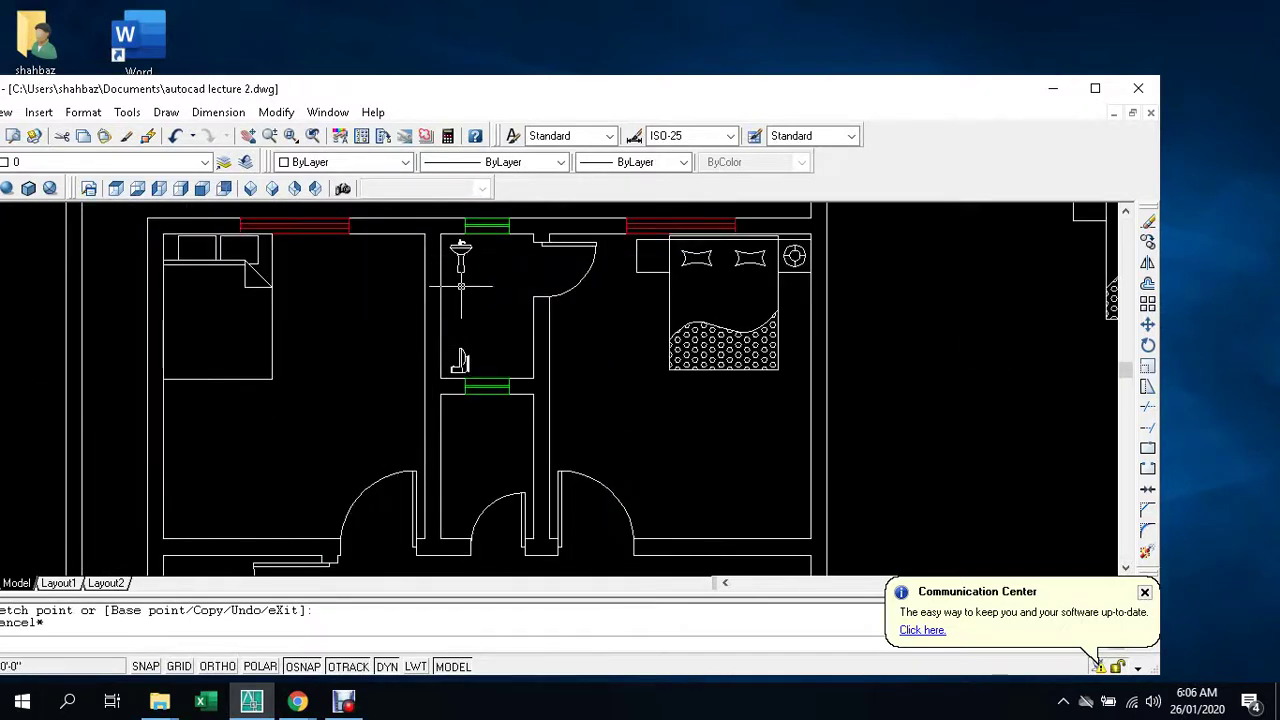
{"action": "key", "text": "Escape"}
{"action": "type", "text": "co"}
{"action": "key", "text": "Return"}
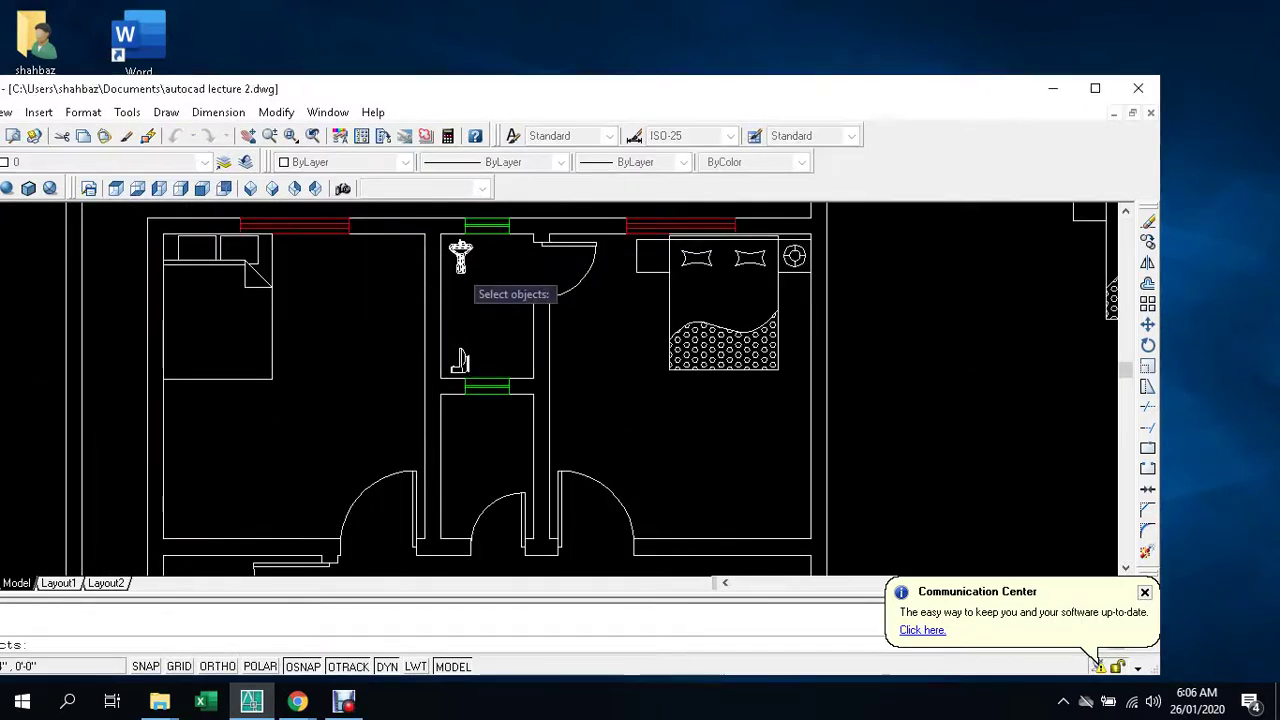
{"action": "left_click", "coordinate": [458, 258]}
{"action": "key", "text": "Return"}
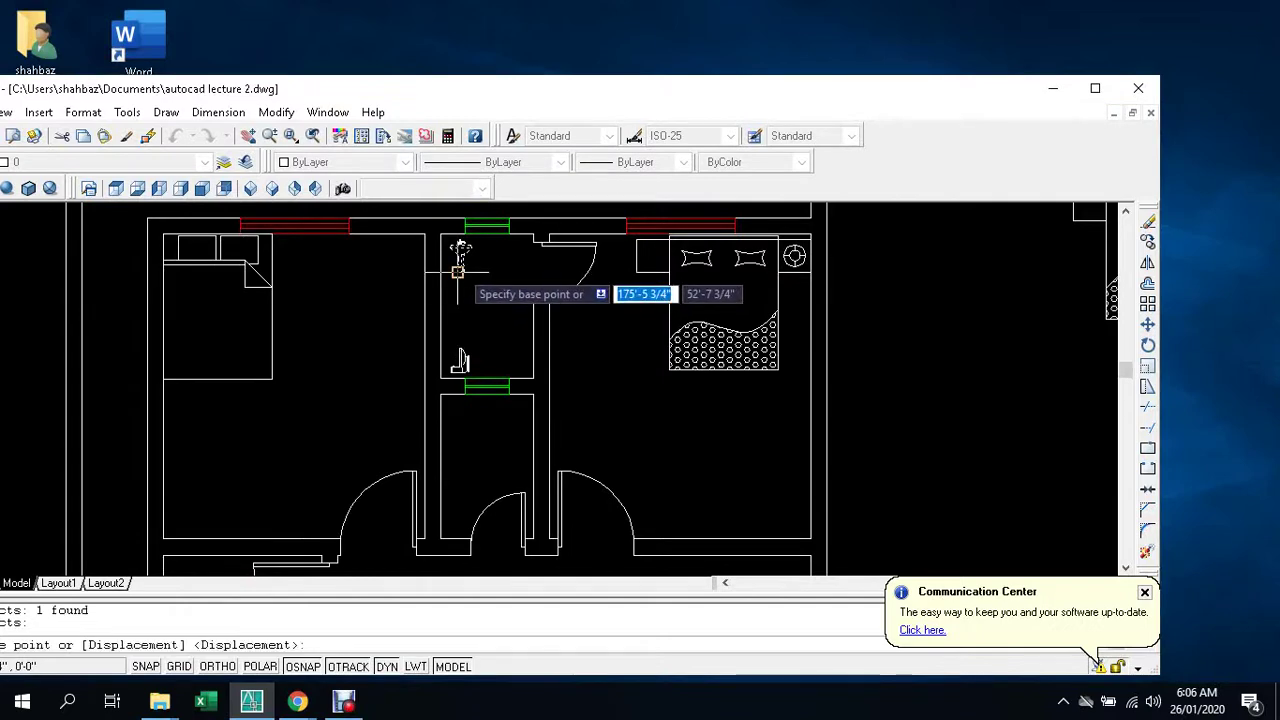
{"action": "left_click", "coordinate": [459, 254]}
{"action": "scroll", "coordinate": [458, 262], "scroll_direction": "down", "scroll_amount": 3}
{"action": "scroll", "coordinate": [522, 475], "scroll_direction": "up", "scroll_amount": 4}
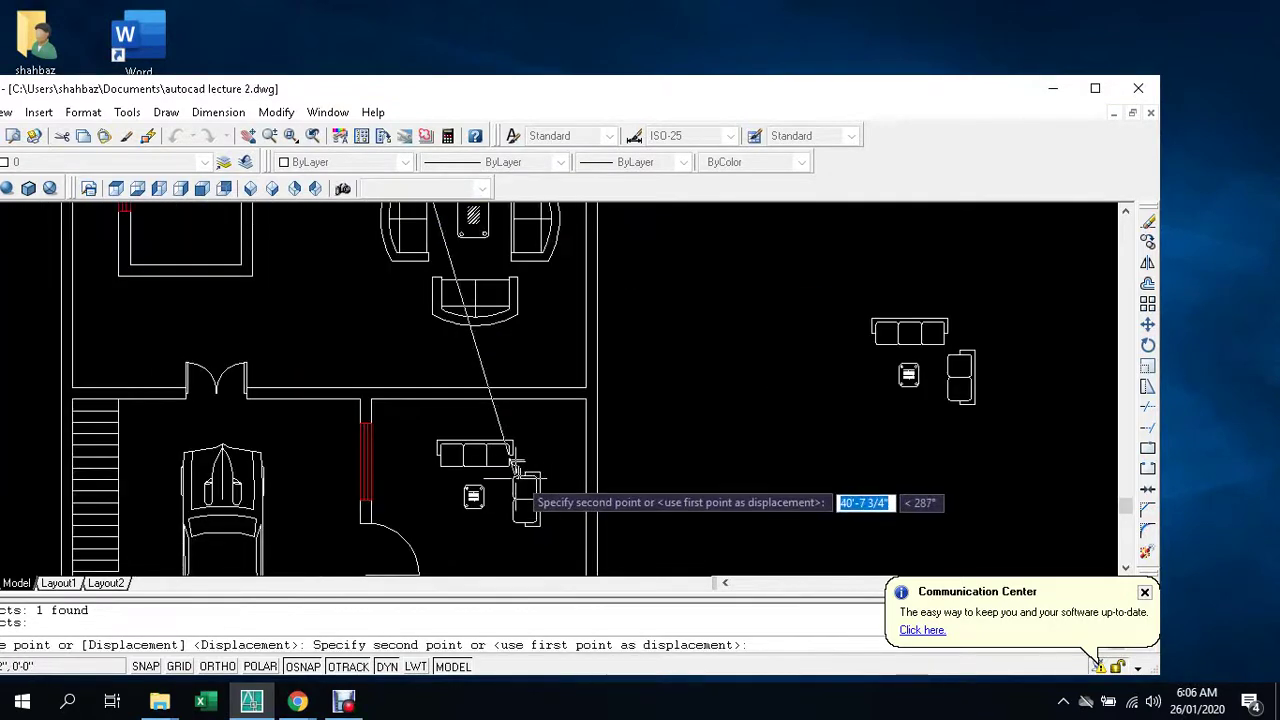
{"action": "scroll", "coordinate": [550, 455], "scroll_direction": "up", "scroll_amount": 2}
{"action": "scroll", "coordinate": [567, 438], "scroll_direction": "down", "scroll_amount": 6}
{"action": "scroll", "coordinate": [555, 510], "scroll_direction": "up", "scroll_amount": 2}
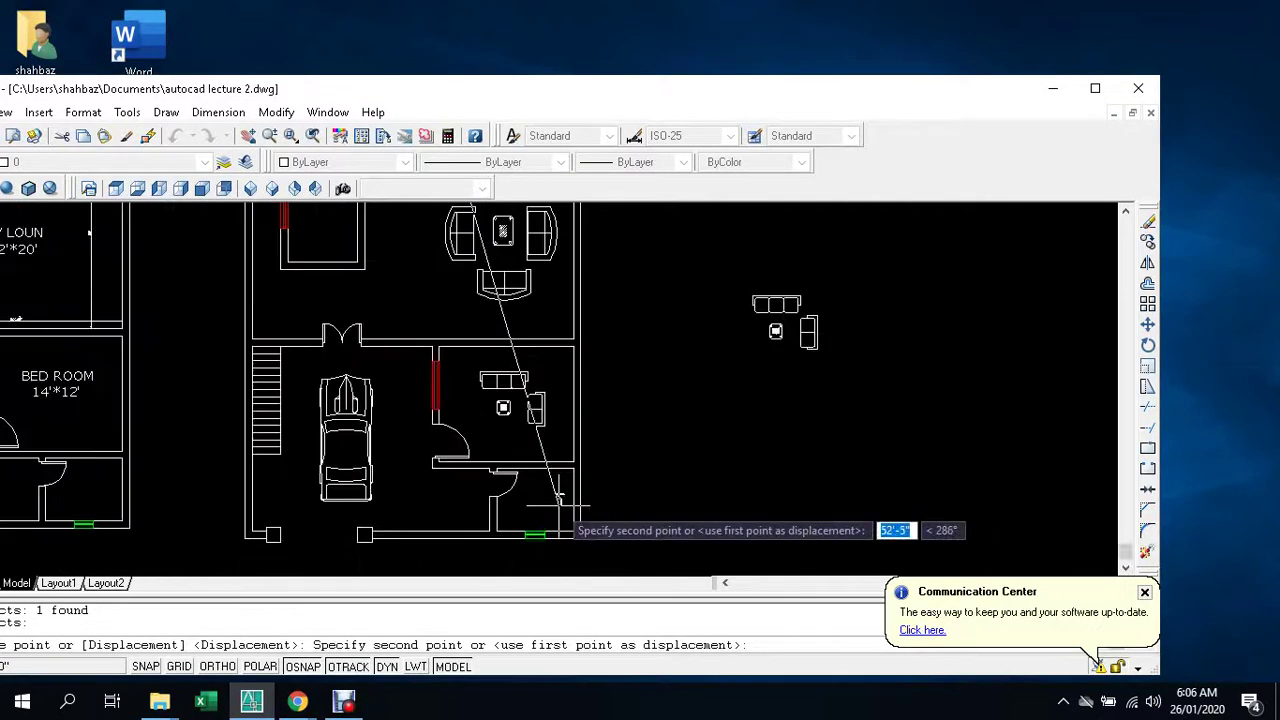
{"action": "scroll", "coordinate": [555, 510], "scroll_direction": "up", "scroll_amount": 2}
{"action": "scroll", "coordinate": [550, 460], "scroll_direction": "up", "scroll_amount": 2}
{"action": "scroll", "coordinate": [565, 468], "scroll_direction": "up", "scroll_amount": 2}
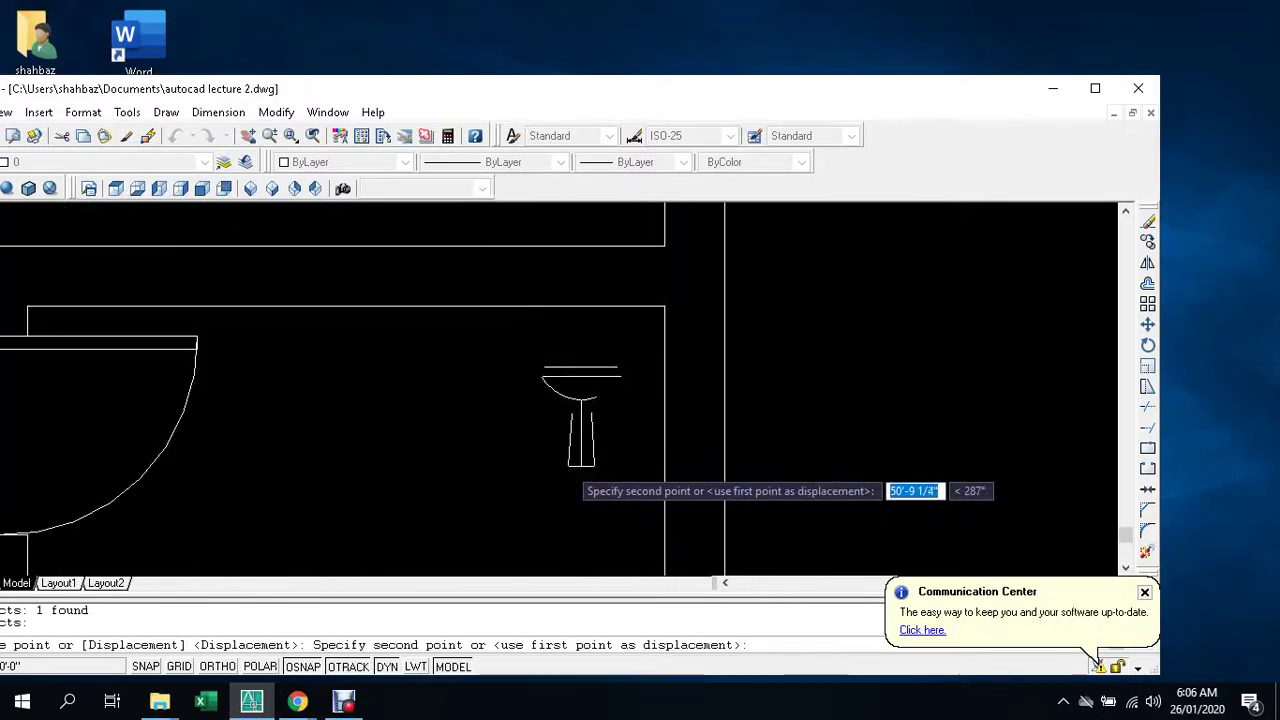
{"action": "scroll", "coordinate": [569, 467], "scroll_direction": "down", "scroll_amount": 2}
{"action": "key", "text": "Escape"}
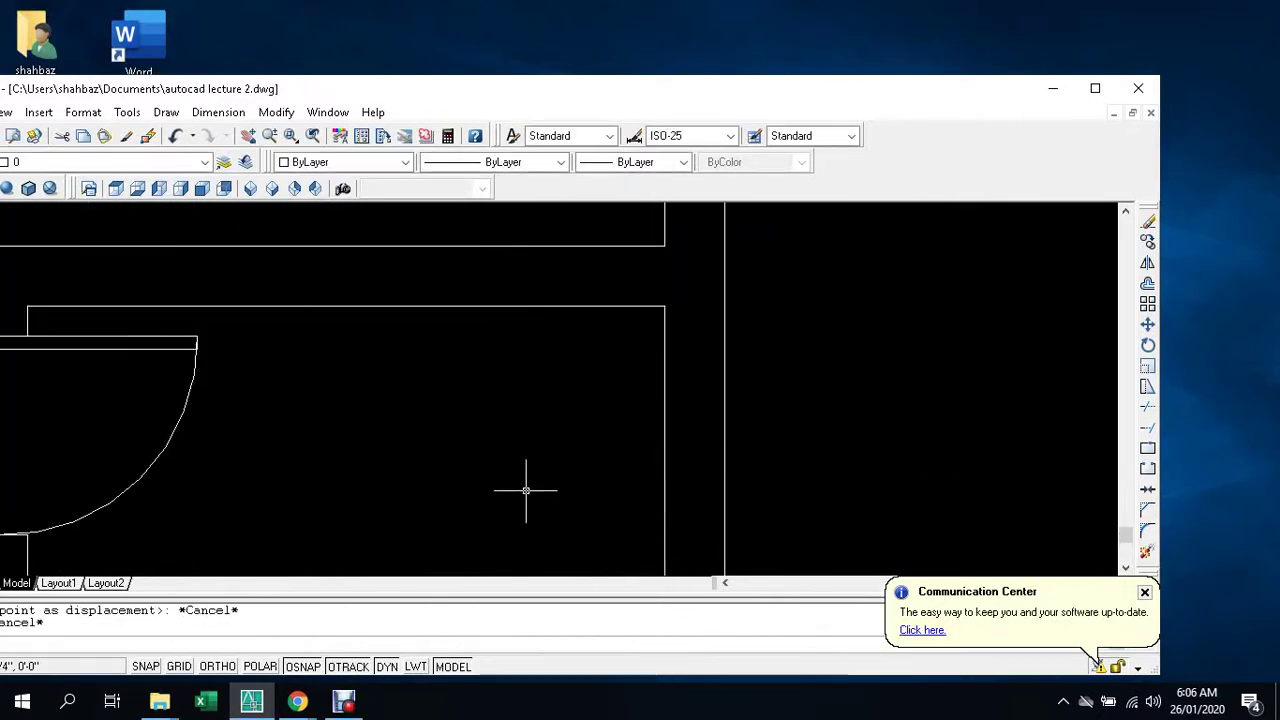
{"action": "scroll", "coordinate": [523, 486], "scroll_direction": "down", "scroll_amount": 3}
{"action": "scroll", "coordinate": [523, 486], "scroll_direction": "down", "scroll_amount": 3}
{"action": "scroll", "coordinate": [460, 340], "scroll_direction": "up", "scroll_amount": 3}
{"action": "scroll", "coordinate": [450, 360], "scroll_direction": "up", "scroll_amount": 3}
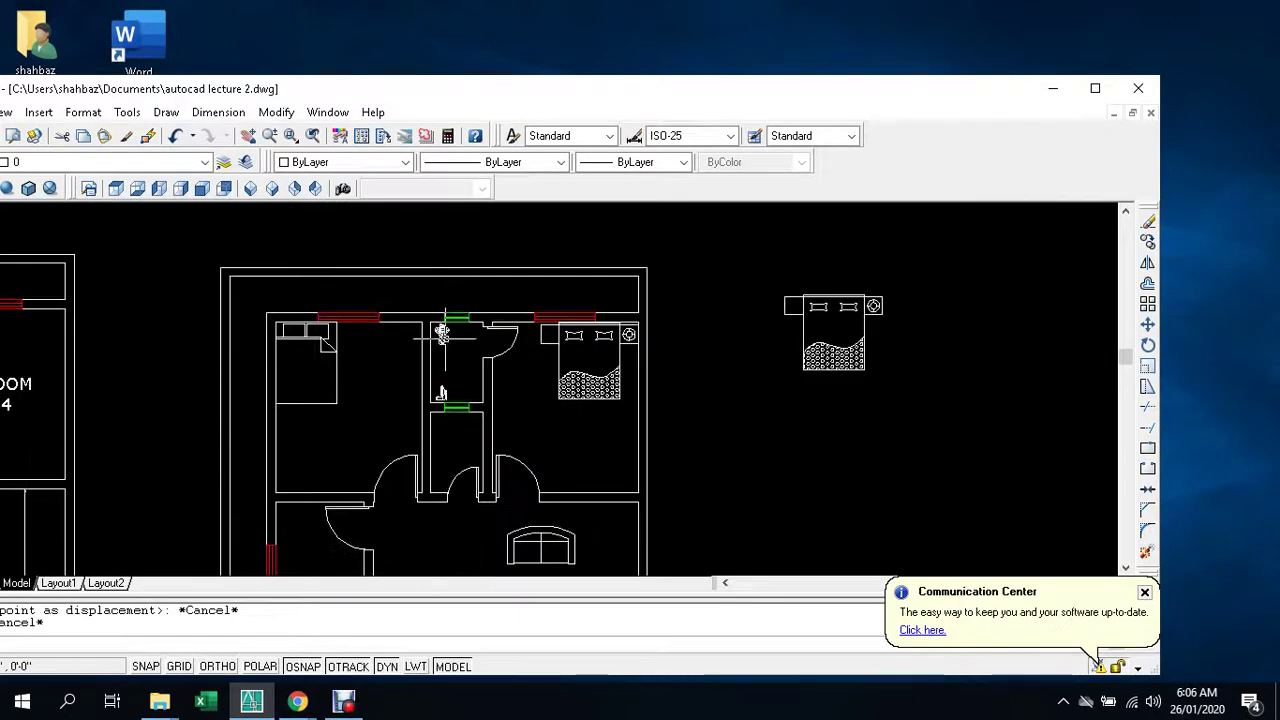
{"action": "scroll", "coordinate": [436, 389], "scroll_direction": "up", "scroll_amount": 2}
{"action": "type", "text": "co"}
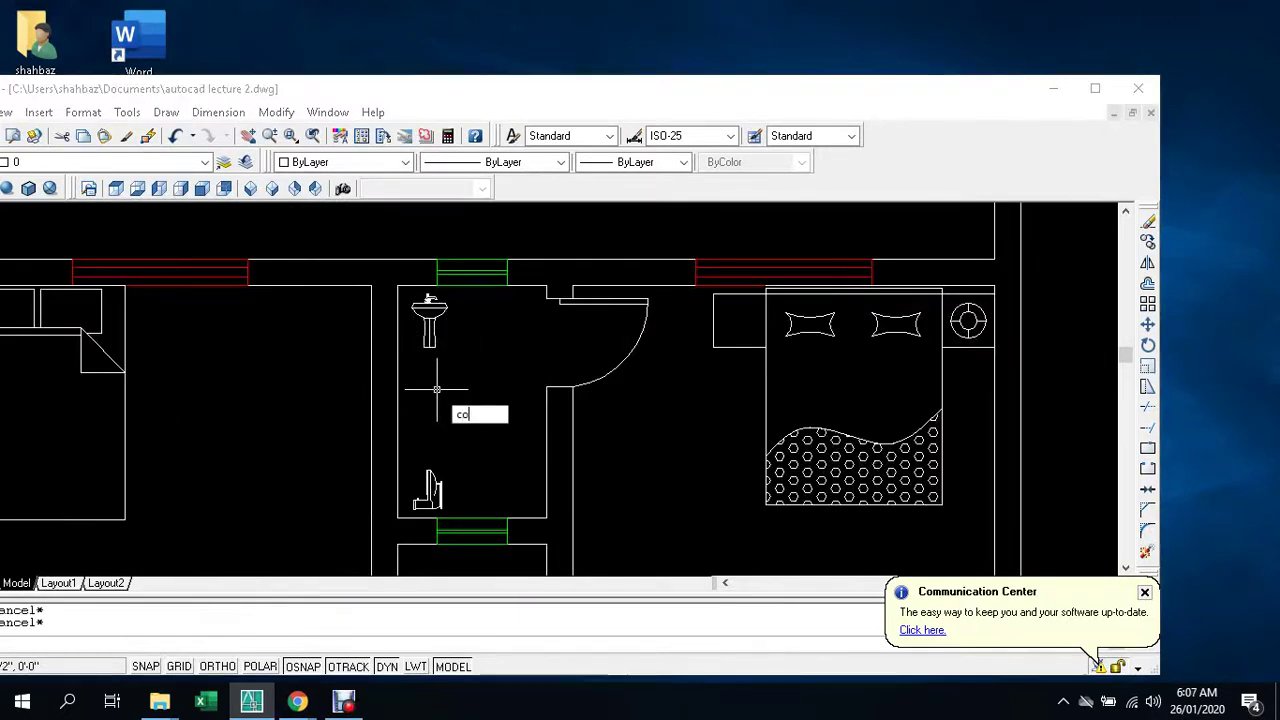
- Copy the washbasin top and pedestal into the lower right bathroom of the middle plan
{"action": "key", "text": "Return"}
{"action": "scroll", "coordinate": [434, 382], "scroll_direction": "up", "scroll_amount": 4}
{"action": "left_click", "coordinate": [424, 340]}
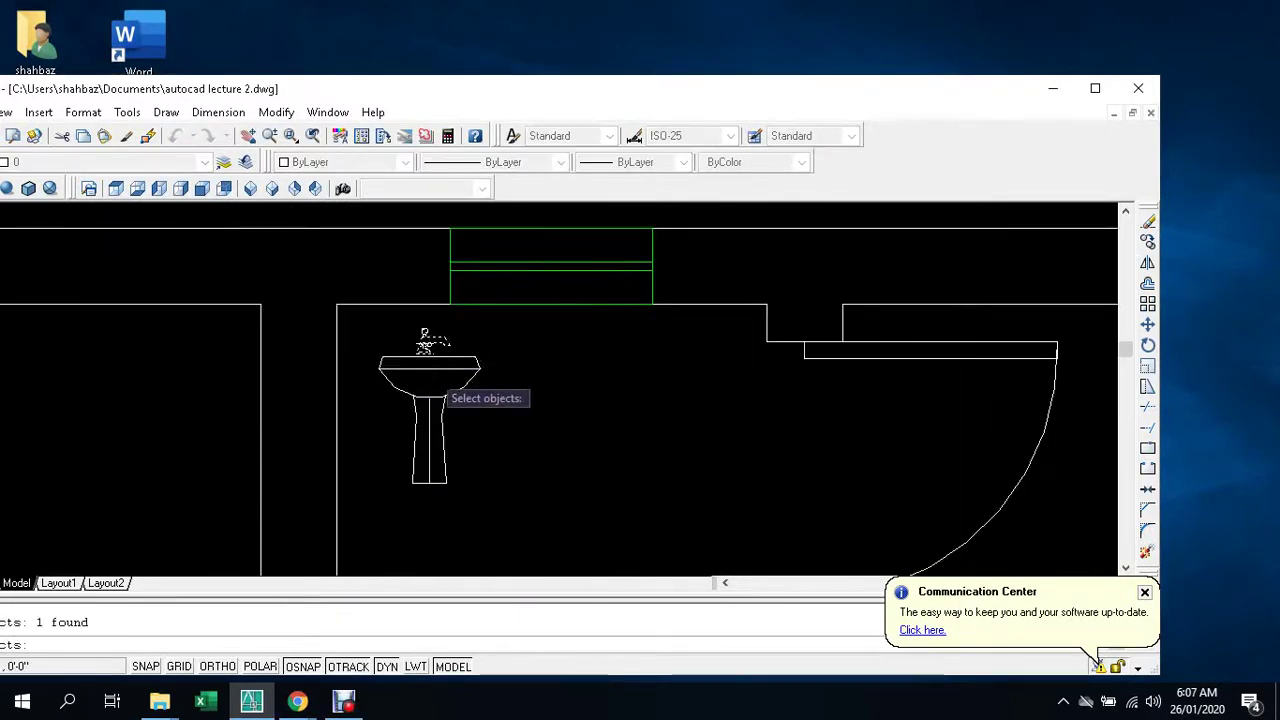
{"action": "left_click", "coordinate": [430, 480]}
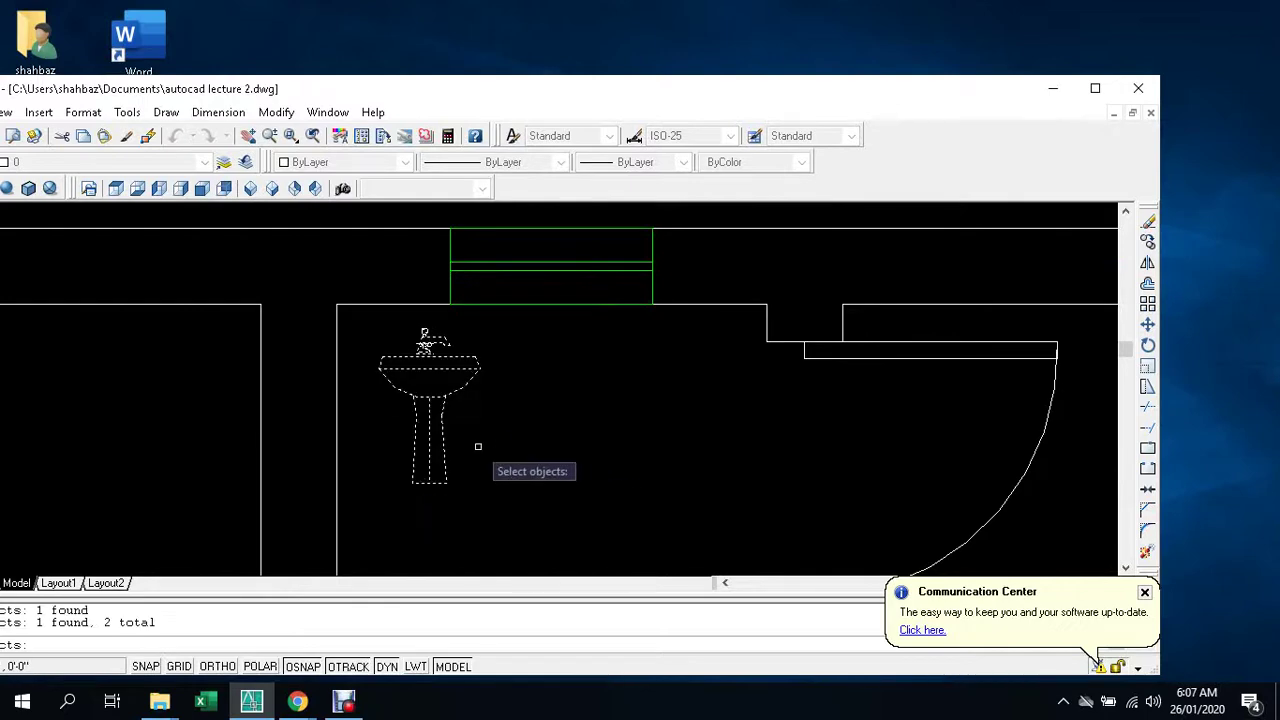
{"action": "key", "text": "Return"}
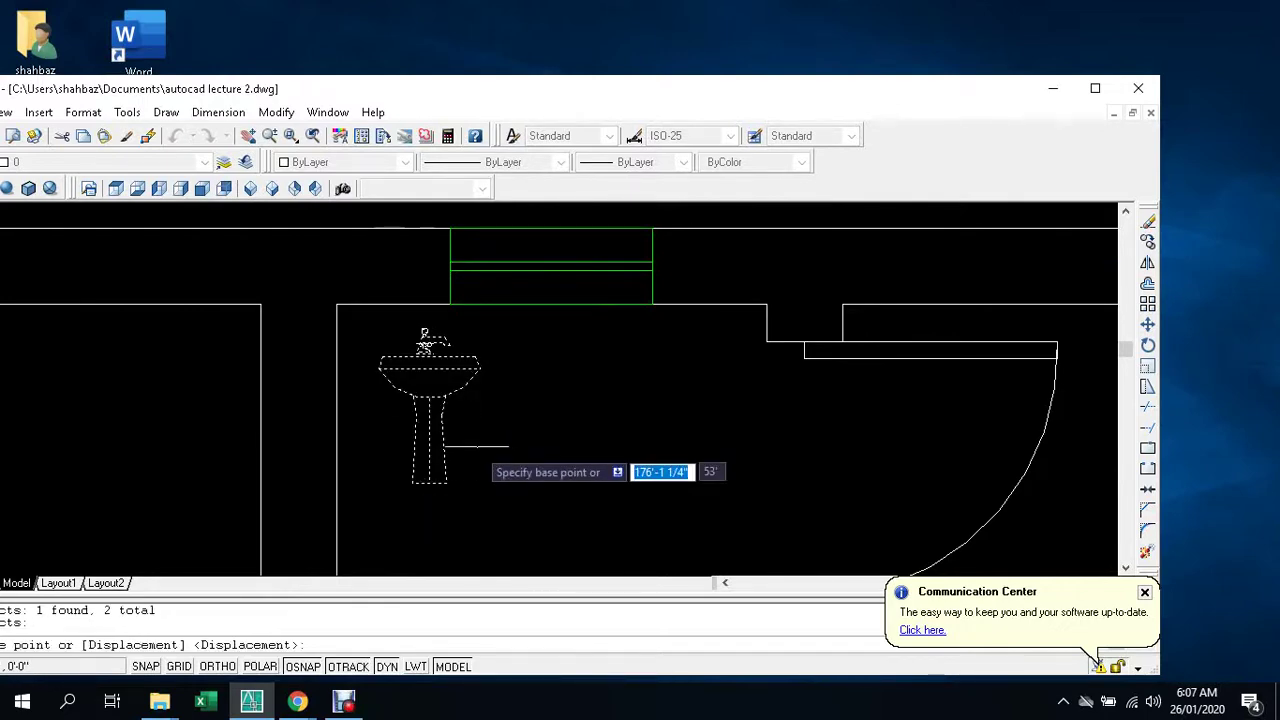
{"action": "left_click", "coordinate": [430, 481]}
{"action": "scroll", "coordinate": [538, 368], "scroll_direction": "down", "scroll_amount": 4}
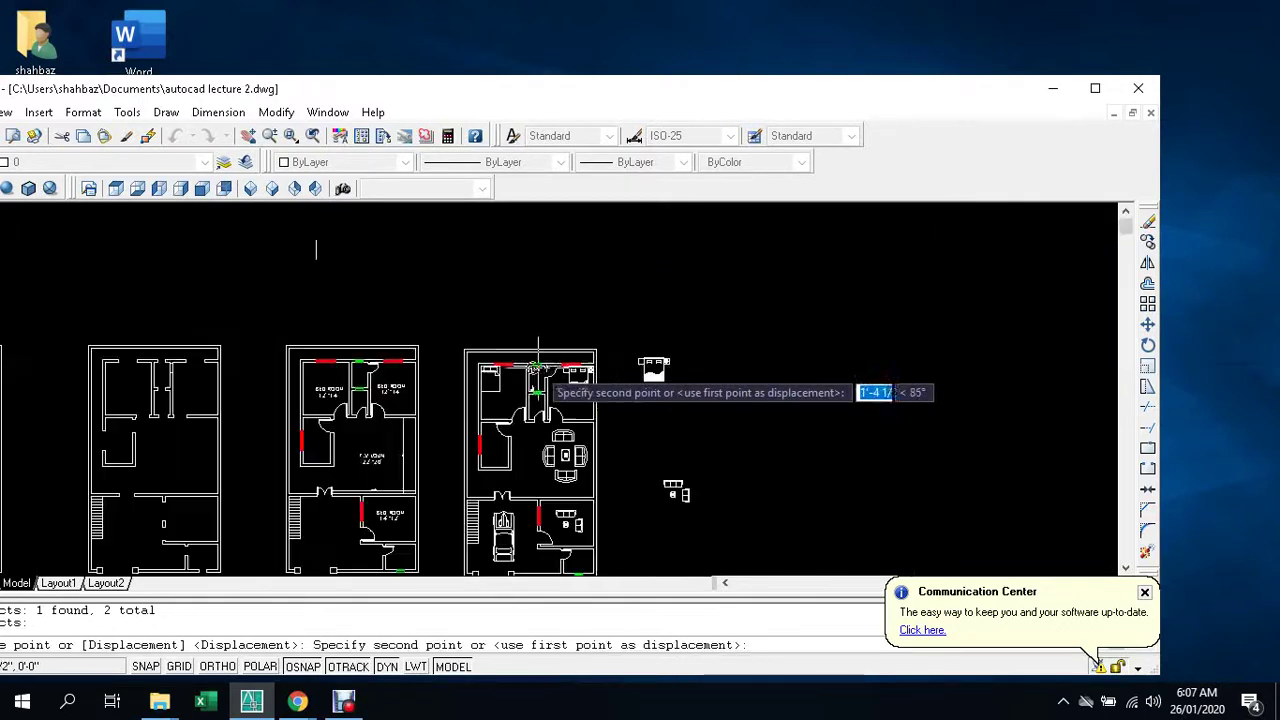
{"action": "scroll", "coordinate": [570, 525], "scroll_direction": "up", "scroll_amount": 3}
{"action": "scroll", "coordinate": [588, 518], "scroll_direction": "up", "scroll_amount": 3}
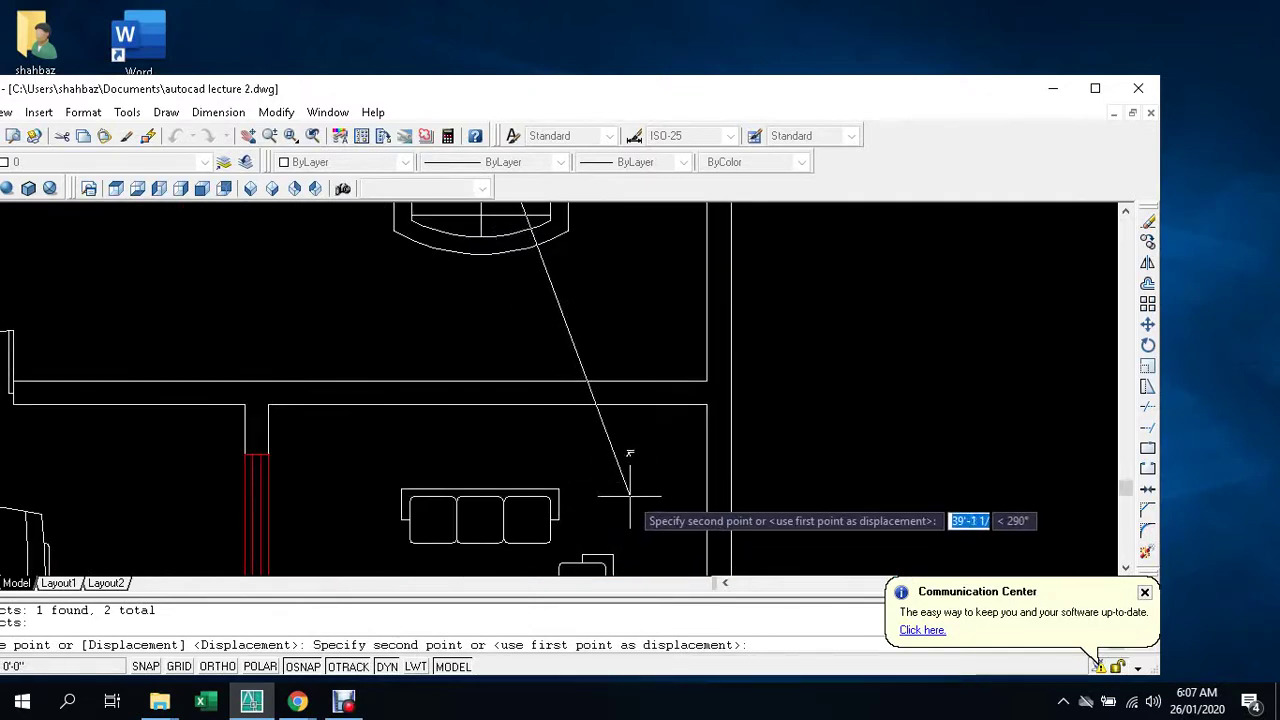
{"action": "scroll", "coordinate": [630, 447], "scroll_direction": "down", "scroll_amount": 5}
{"action": "scroll", "coordinate": [625, 480], "scroll_direction": "up", "scroll_amount": 2}
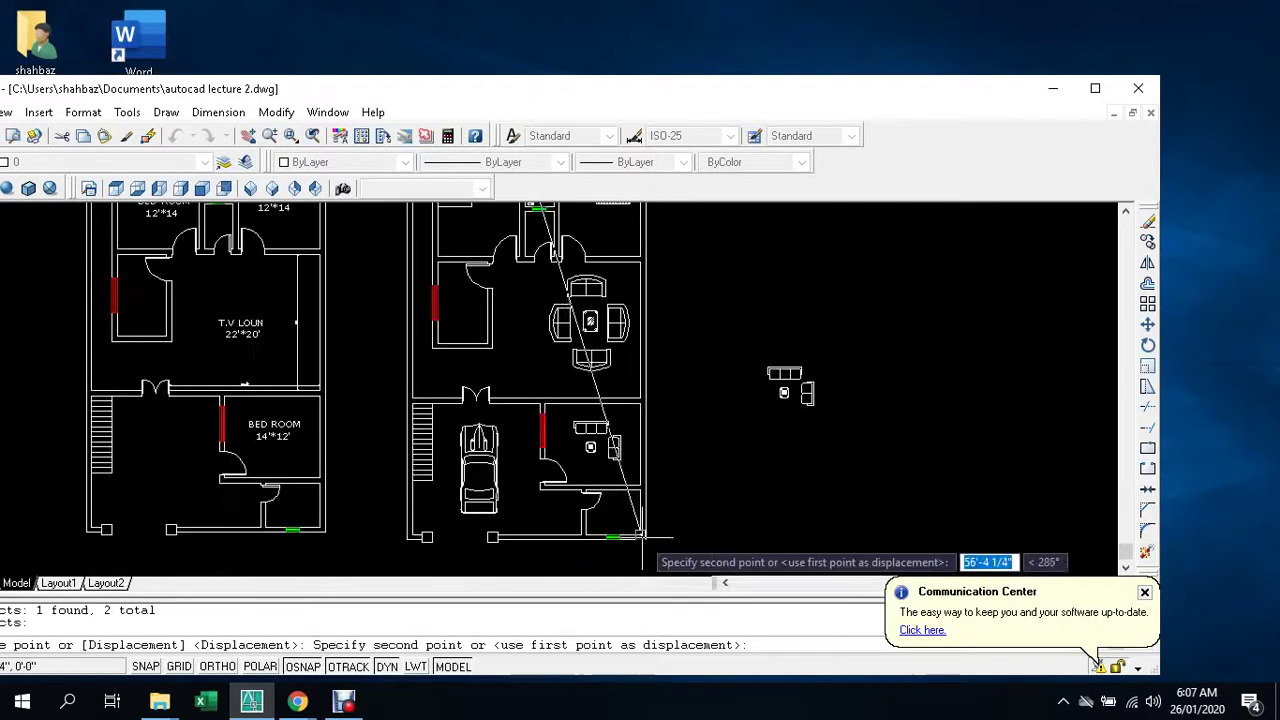
{"action": "scroll", "coordinate": [618, 500], "scroll_direction": "up", "scroll_amount": 3}
{"action": "scroll", "coordinate": [610, 450], "scroll_direction": "up", "scroll_amount": 1}
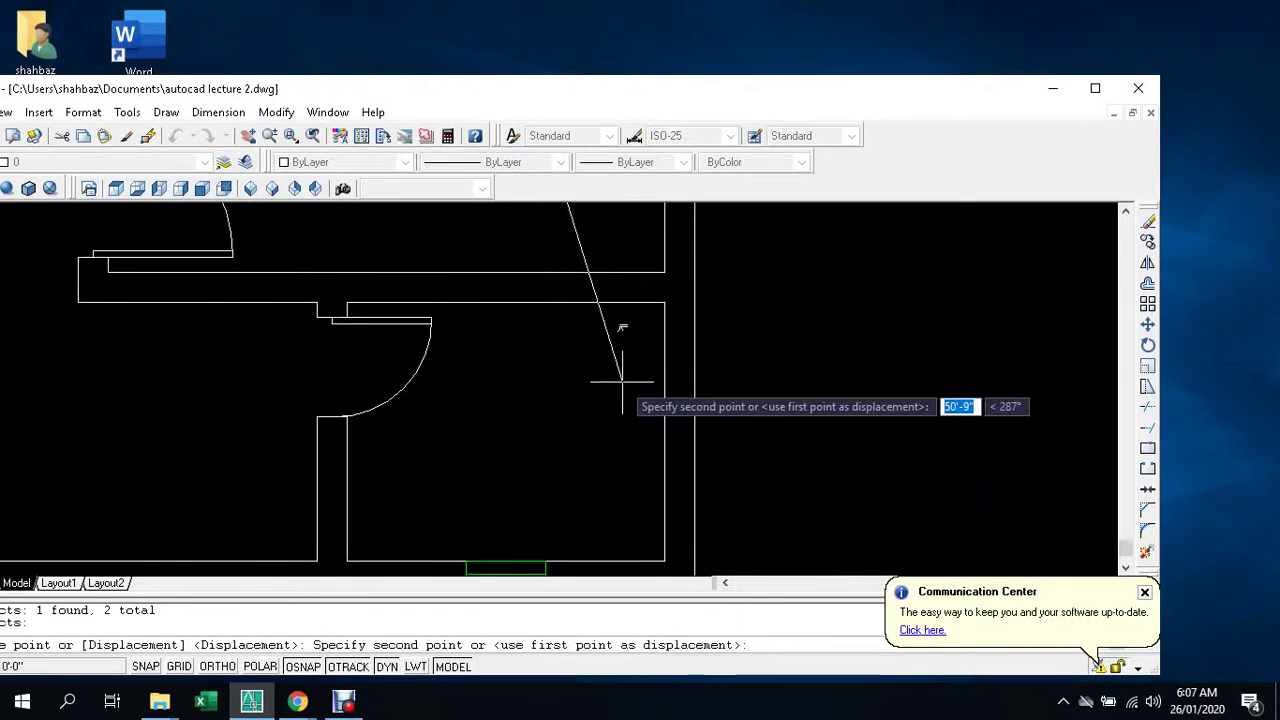
{"action": "left_click", "coordinate": [619, 326]}
{"action": "key", "text": "Escape"}
{"action": "key", "text": "Escape"}
- Zoom in close on the green doorway opening below the bathroom toilet
{"action": "scroll", "coordinate": [650, 400], "scroll_direction": "down", "scroll_amount": 6}
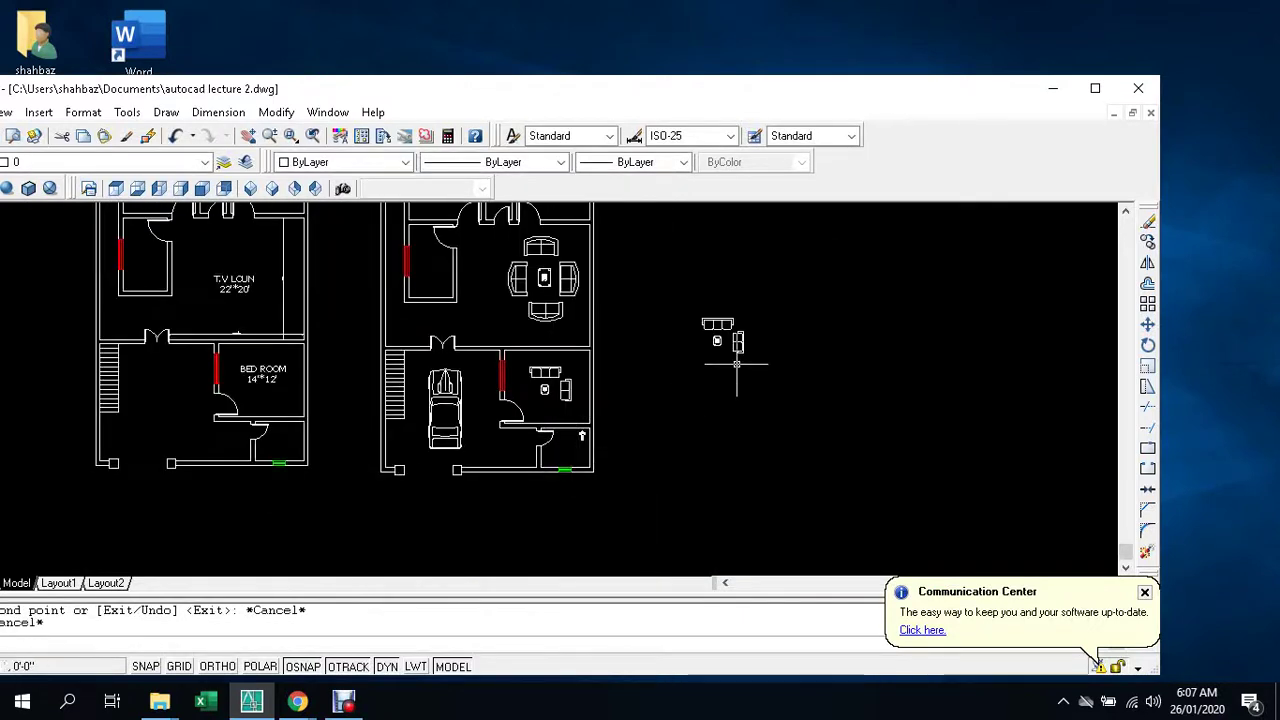
{"action": "middle_click_drag", "start_coordinate": [665, 341], "coordinate": [700, 420]}
{"action": "scroll", "coordinate": [581, 490], "scroll_direction": "up", "scroll_amount": 3}
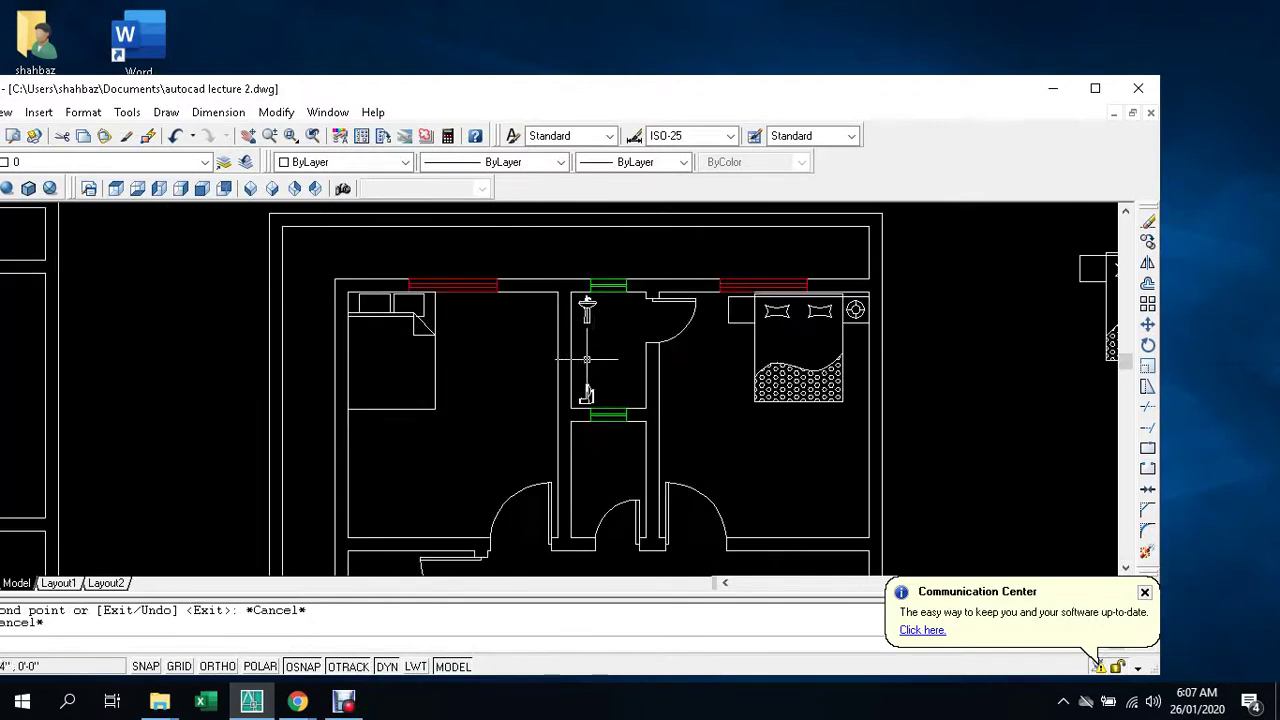
{"action": "scroll", "coordinate": [581, 490], "scroll_direction": "up", "scroll_amount": 2}
{"action": "scroll", "coordinate": [587, 480], "scroll_direction": "down", "scroll_amount": 3}
{"action": "scroll", "coordinate": [583, 415], "scroll_direction": "up", "scroll_amount": 2}
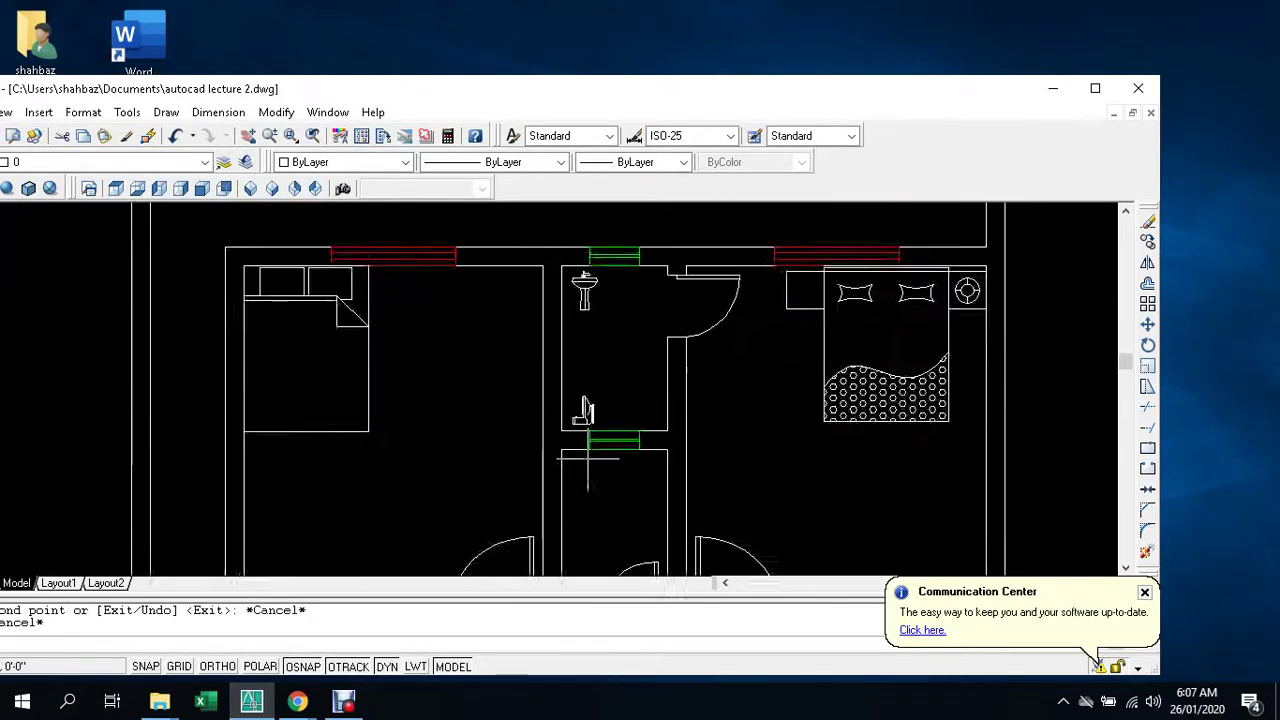
{"action": "scroll", "coordinate": [583, 410], "scroll_direction": "up", "scroll_amount": 1}
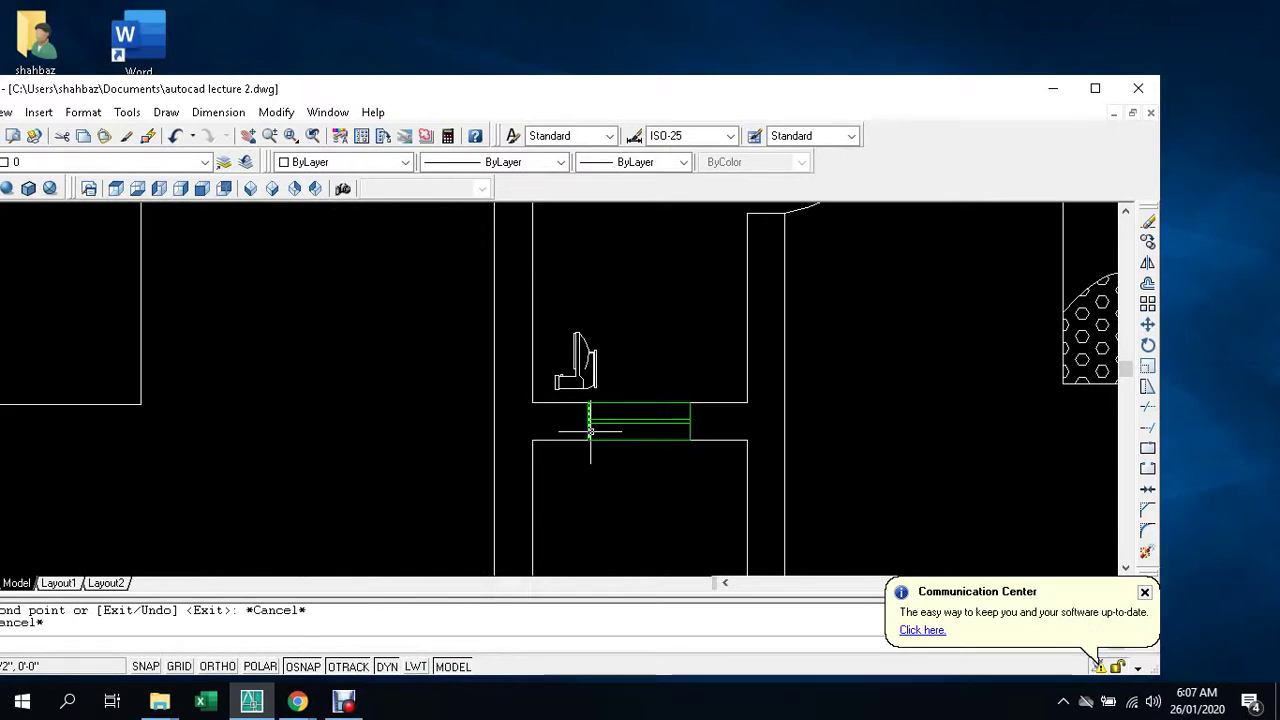
- Open DesignCenter with Ctrl+2 and browse the Folder List to Home - Space Planner.dwg
{"action": "key", "text": "ctrl+2"}
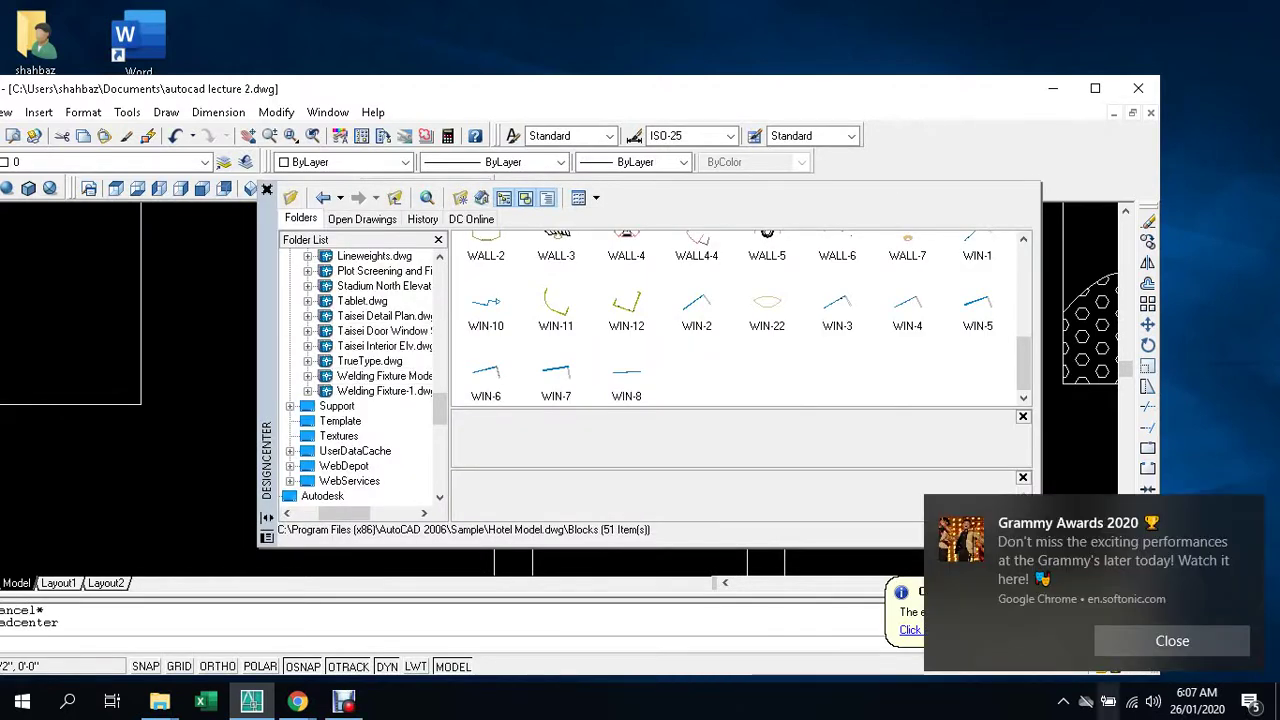
{"action": "left_click", "coordinate": [1172, 640]}
{"action": "scroll", "coordinate": [400, 361], "scroll_direction": "up", "scroll_amount": 6}
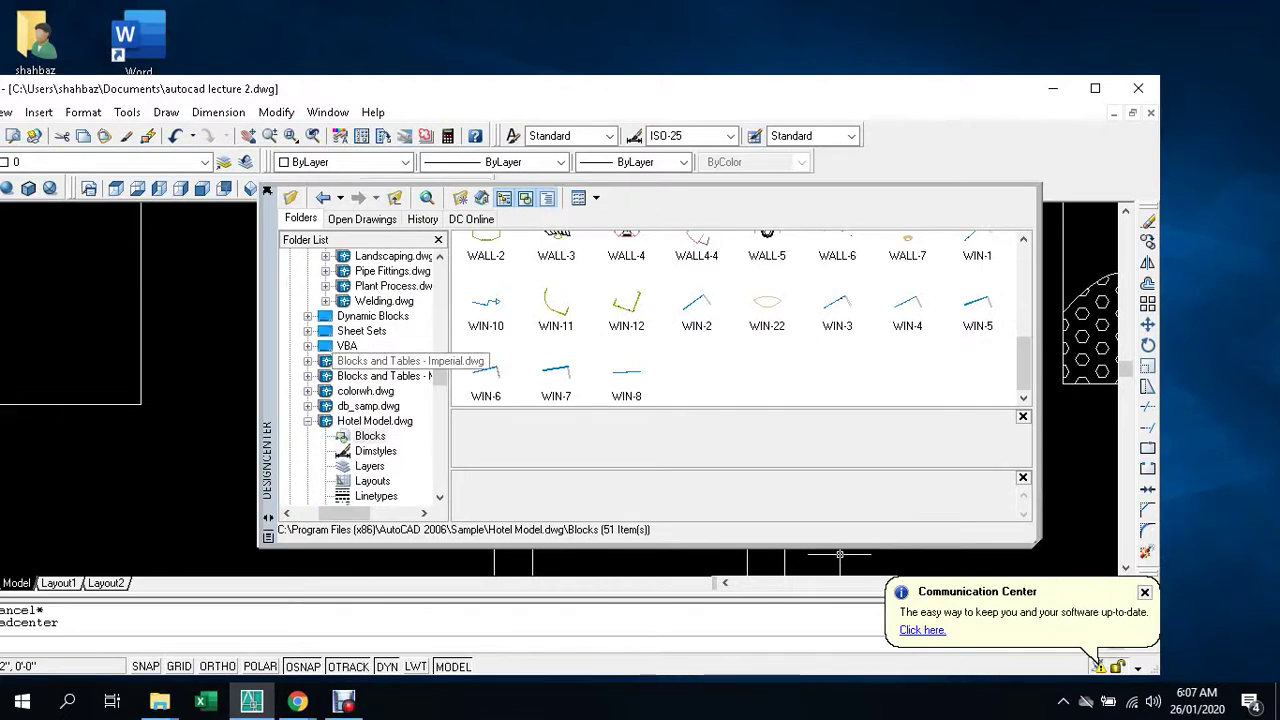
{"action": "scroll", "coordinate": [400, 361], "scroll_direction": "up", "scroll_amount": 3}
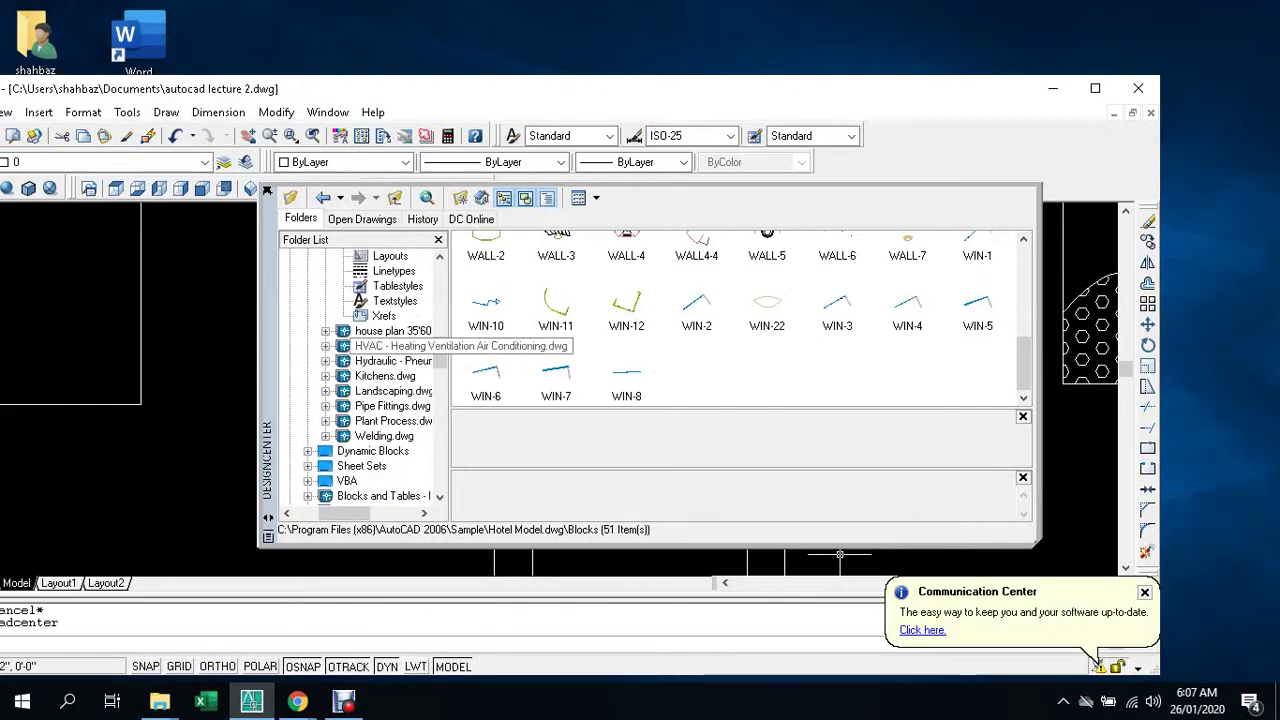
{"action": "scroll", "coordinate": [400, 361], "scroll_direction": "up", "scroll_amount": 1}
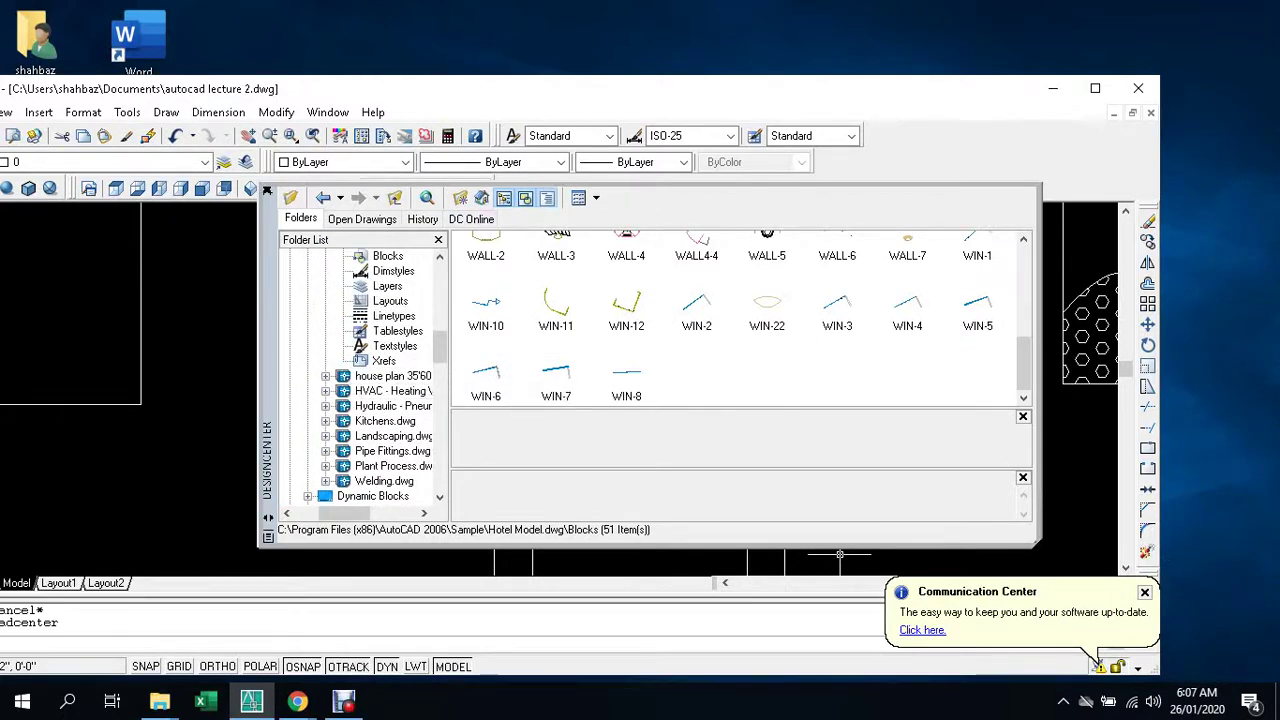
{"action": "scroll", "coordinate": [400, 380], "scroll_direction": "up", "scroll_amount": 2}
{"action": "scroll", "coordinate": [400, 361], "scroll_direction": "up", "scroll_amount": 1}
{"action": "scroll", "coordinate": [400, 361], "scroll_direction": "up", "scroll_amount": 2}
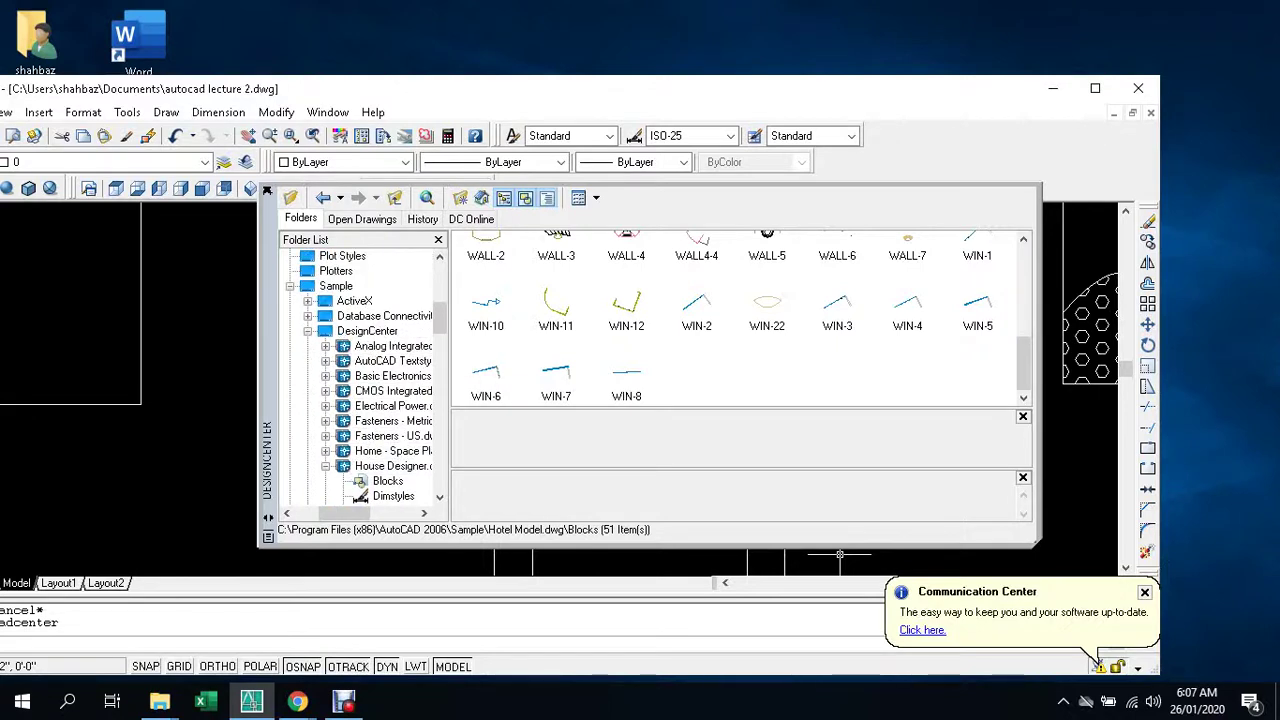
{"action": "scroll", "coordinate": [360, 375], "scroll_direction": "up", "scroll_amount": 3}
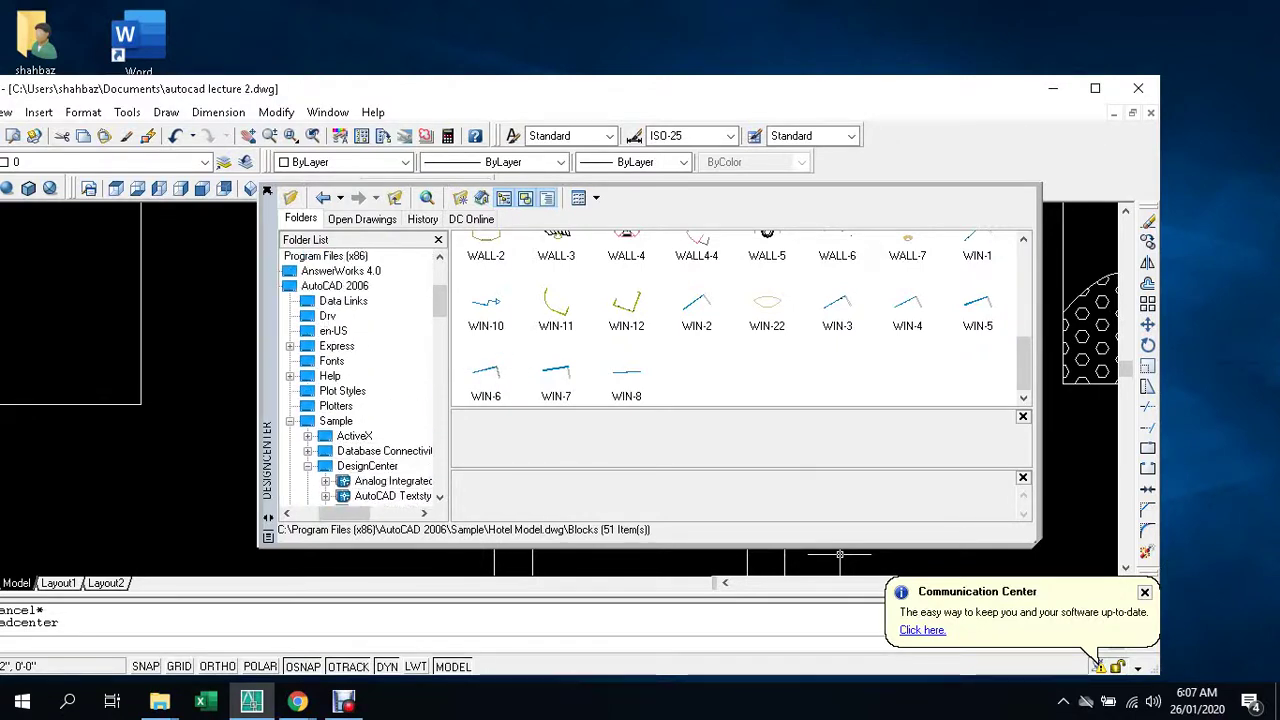
{"action": "scroll", "coordinate": [360, 375], "scroll_direction": "up", "scroll_amount": 4}
{"action": "scroll", "coordinate": [360, 375], "scroll_direction": "down", "scroll_amount": 4}
{"action": "scroll", "coordinate": [360, 375], "scroll_direction": "down", "scroll_amount": 3}
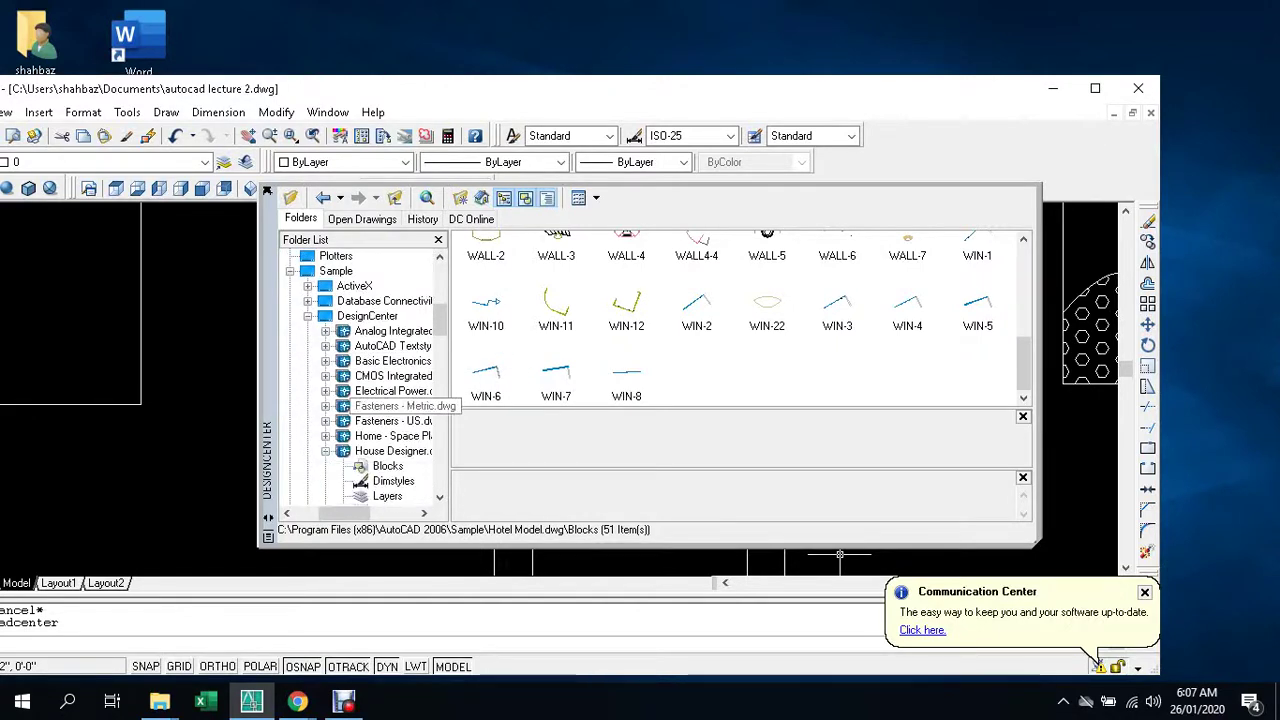
{"action": "scroll", "coordinate": [360, 405], "scroll_direction": "down", "scroll_amount": 1}
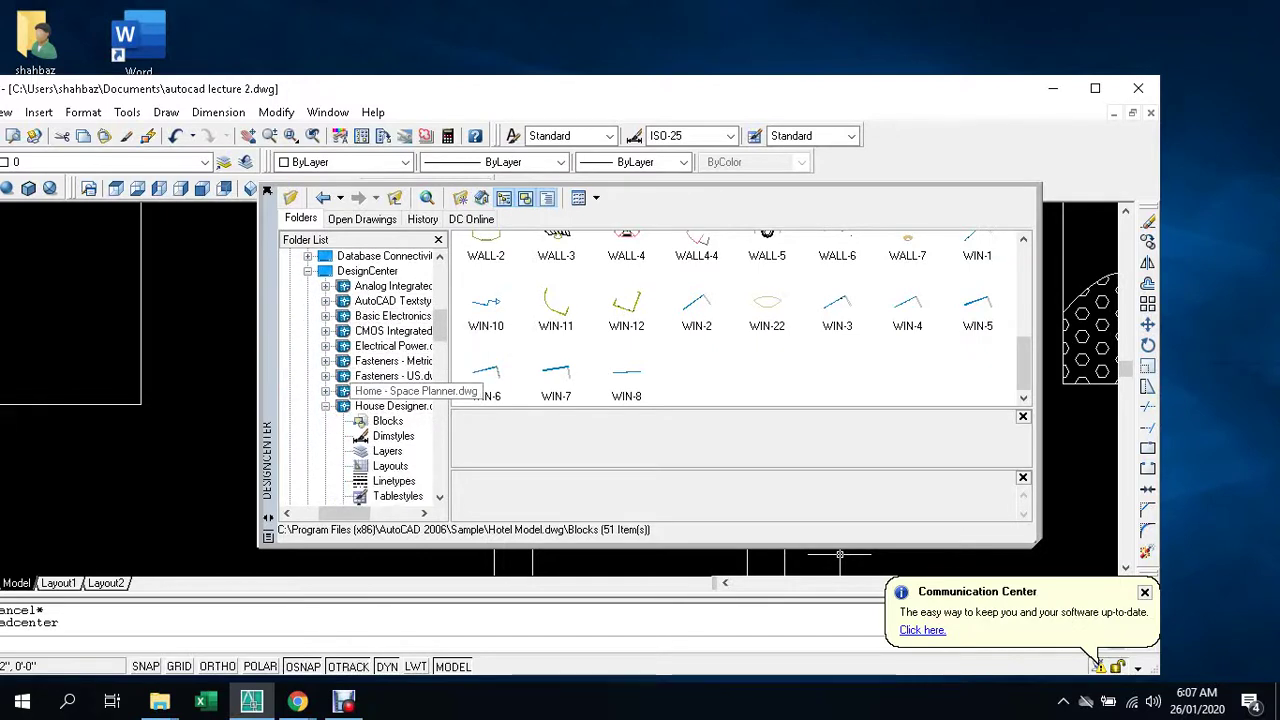
{"action": "left_click", "coordinate": [385, 391]}
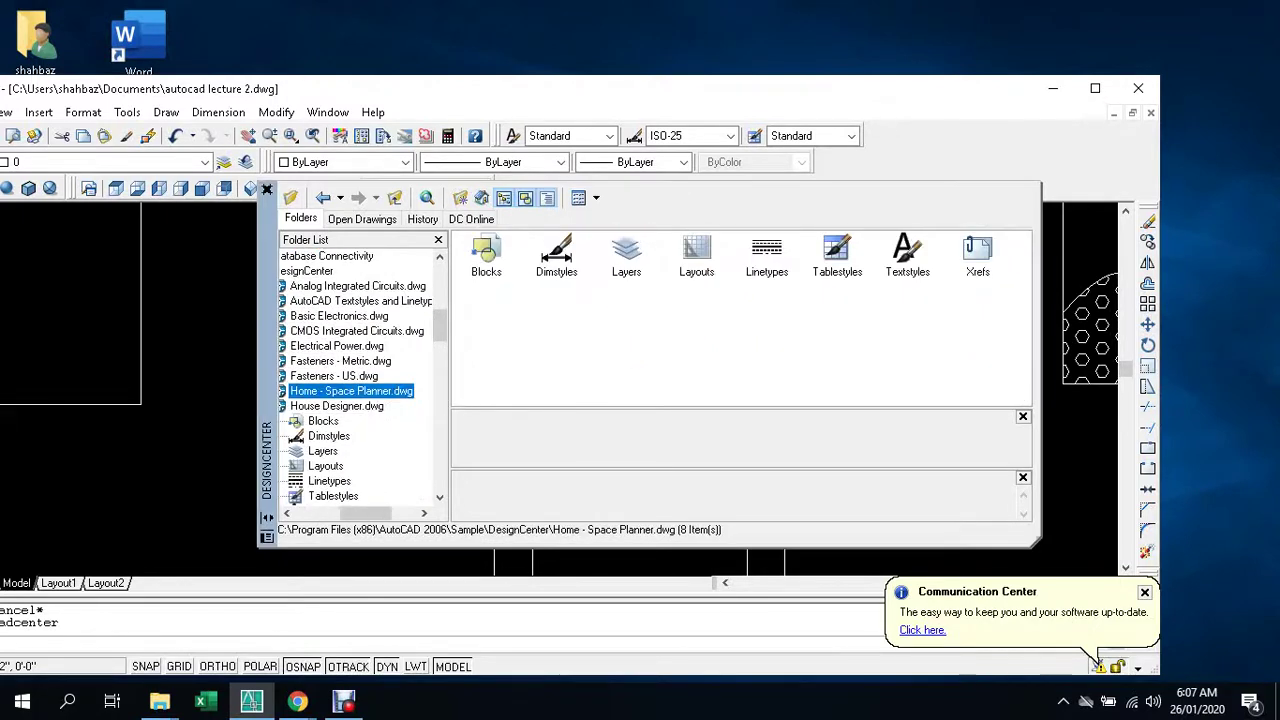
- List the 20 Home - Space Planner.dwg blocks, such as Bed - Queen and Chair - Desk
{"action": "double_click", "coordinate": [486, 255]}
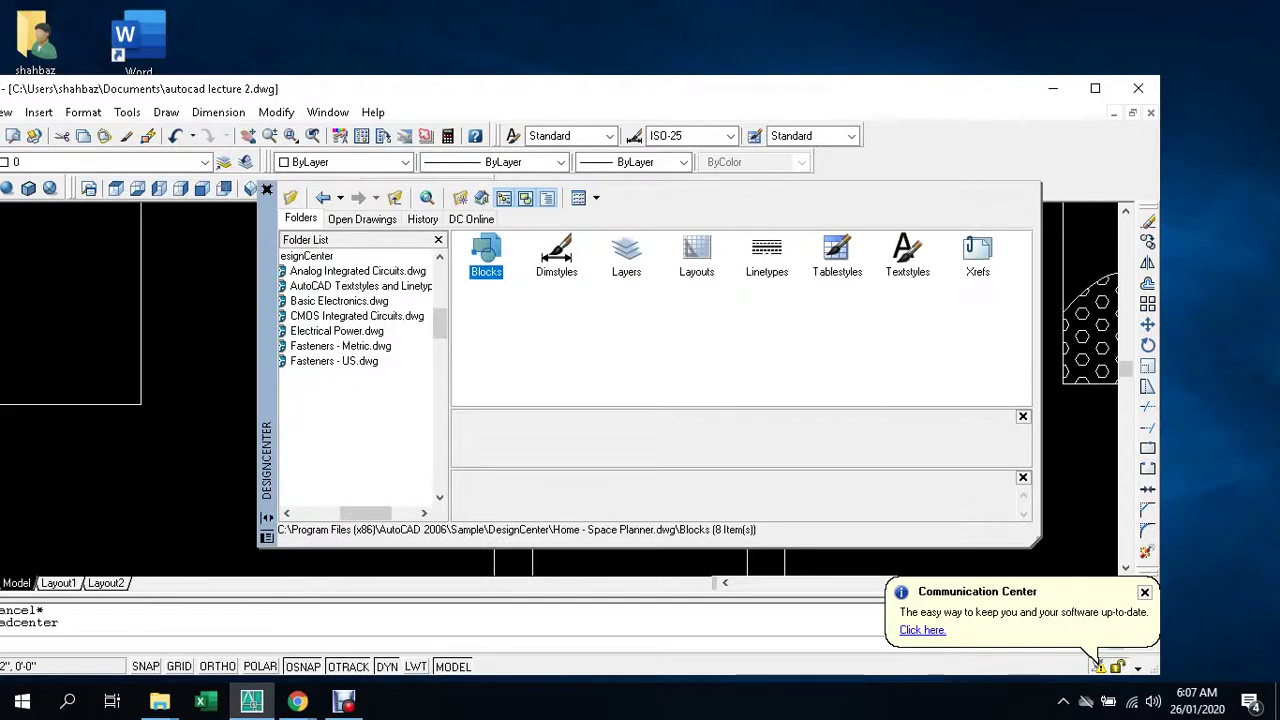
{"action": "scroll", "coordinate": [744, 316], "scroll_direction": "down", "scroll_amount": 2}
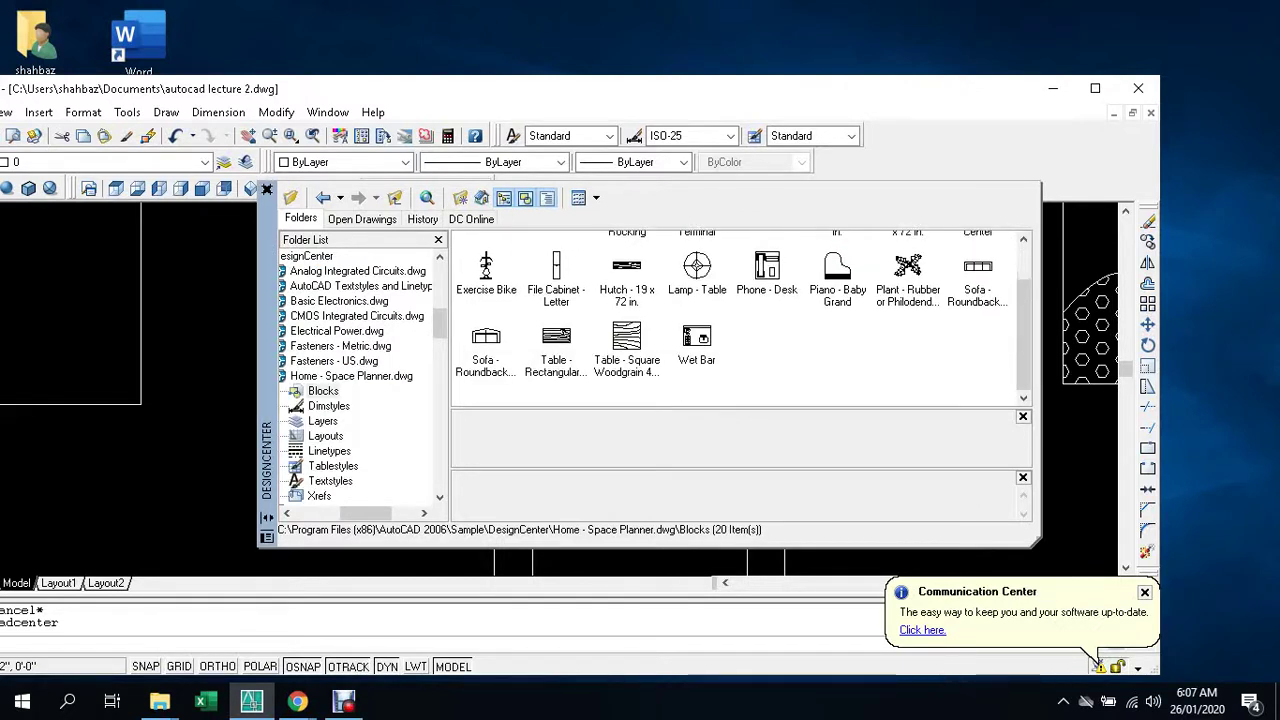
{"action": "scroll", "coordinate": [737, 316], "scroll_direction": "up", "scroll_amount": 2}
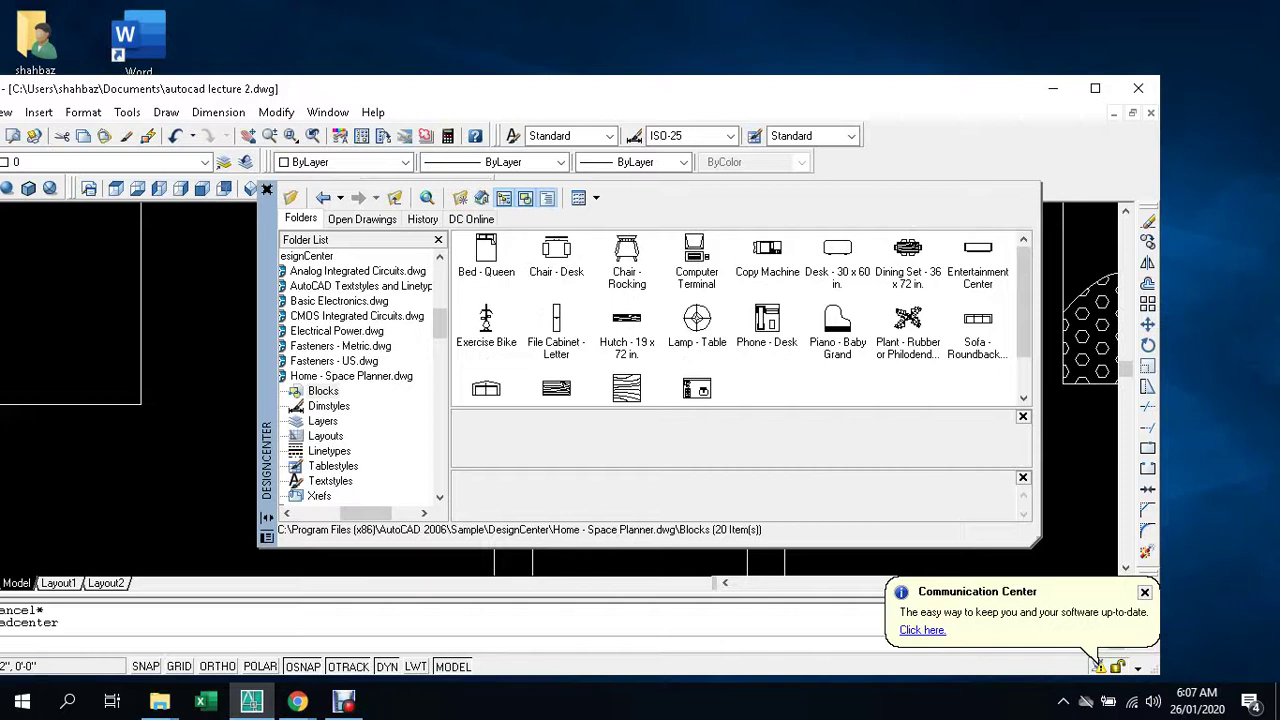
{"action": "scroll", "coordinate": [360, 375], "scroll_direction": "up", "scroll_amount": 1}
{"action": "scroll", "coordinate": [360, 375], "scroll_direction": "down", "scroll_amount": 1}
{"action": "scroll", "coordinate": [360, 375], "scroll_direction": "down", "scroll_amount": 2}
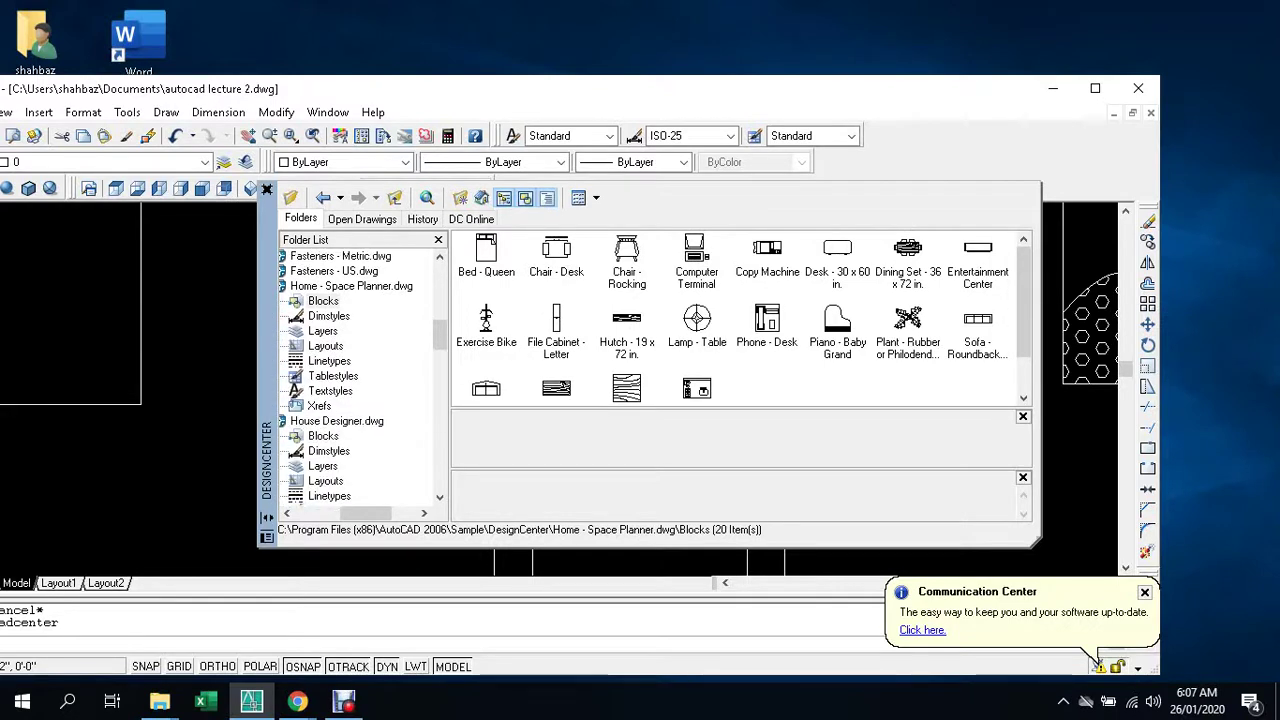
{"action": "scroll", "coordinate": [360, 375], "scroll_direction": "down", "scroll_amount": 2}
{"action": "scroll", "coordinate": [360, 375], "scroll_direction": "down", "scroll_amount": 3}
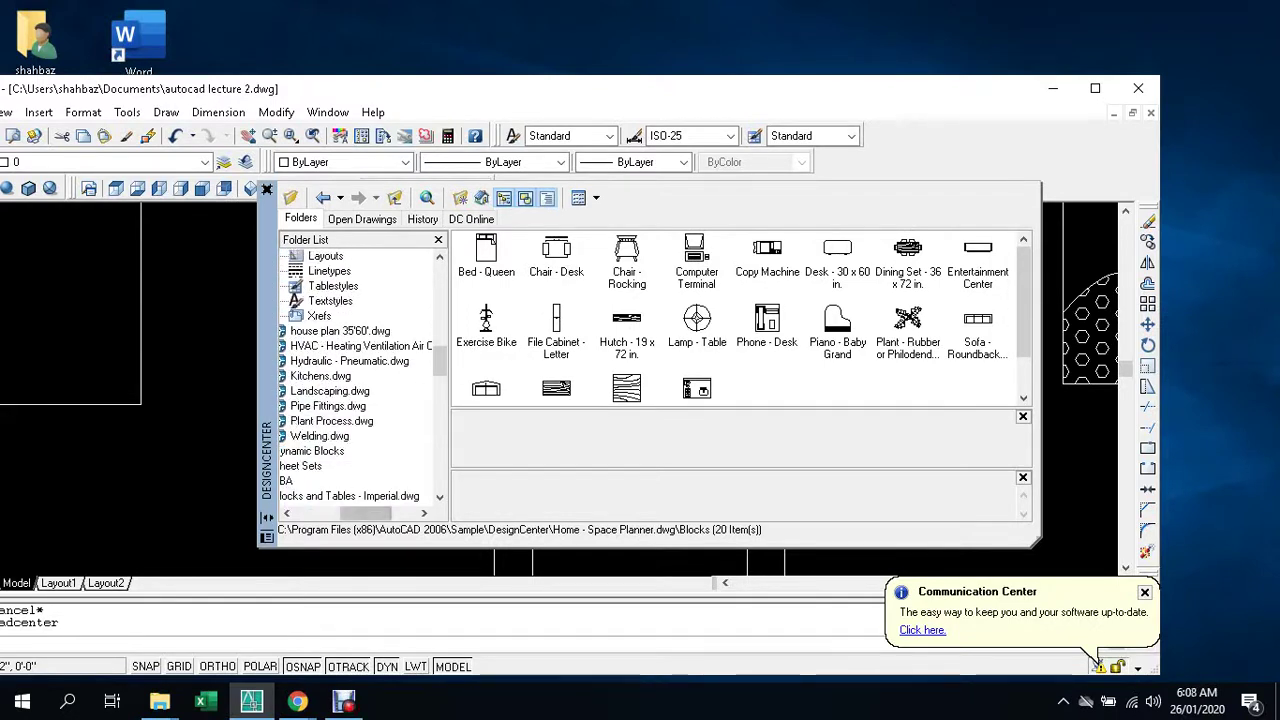
{"action": "scroll", "coordinate": [356, 375], "scroll_direction": "left", "scroll_amount": 3}
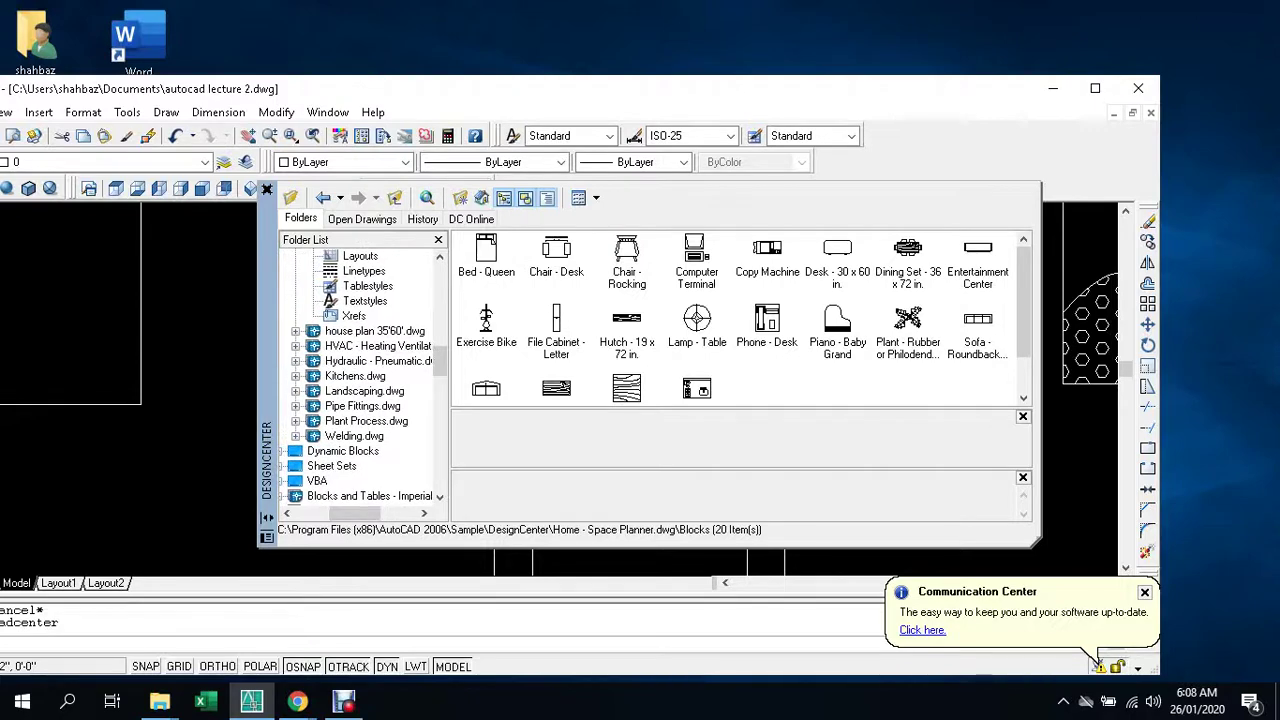
- Browse the blocks inside Kitchens.dwg, then close DesignCenter to return to the drawing
{"action": "left_click", "coordinate": [355, 375]}
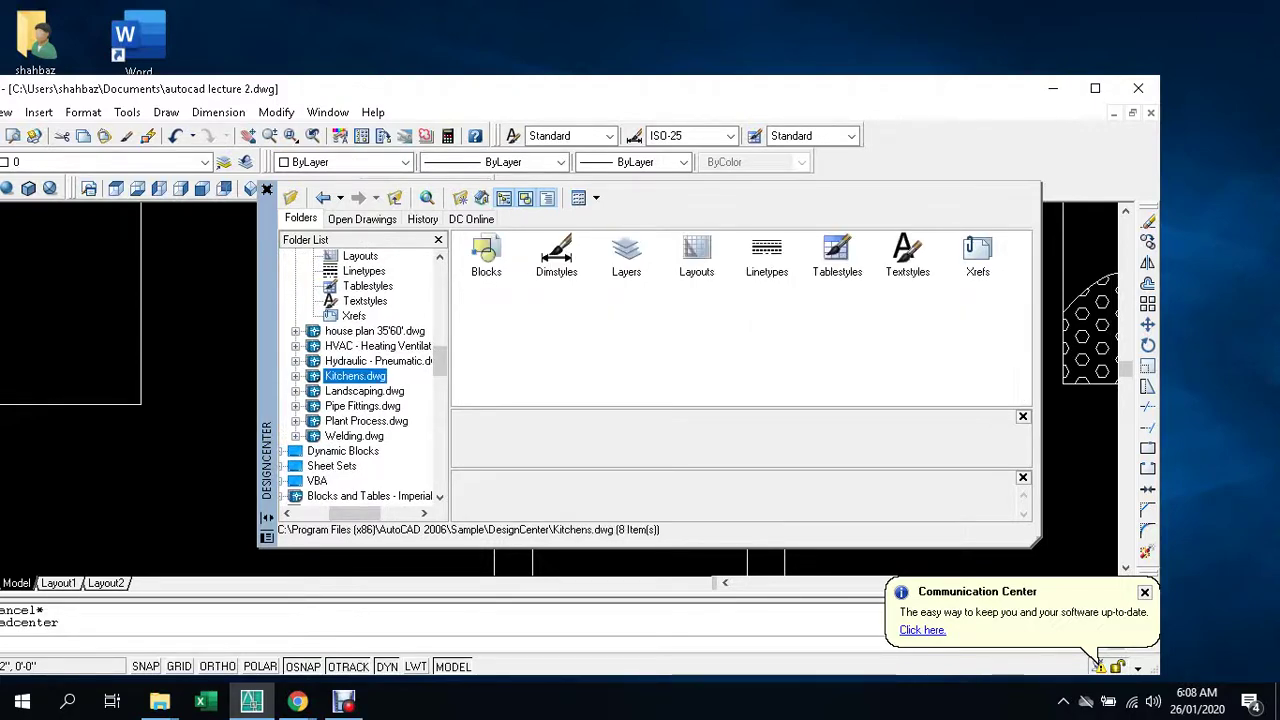
{"action": "double_click", "coordinate": [486, 255]}
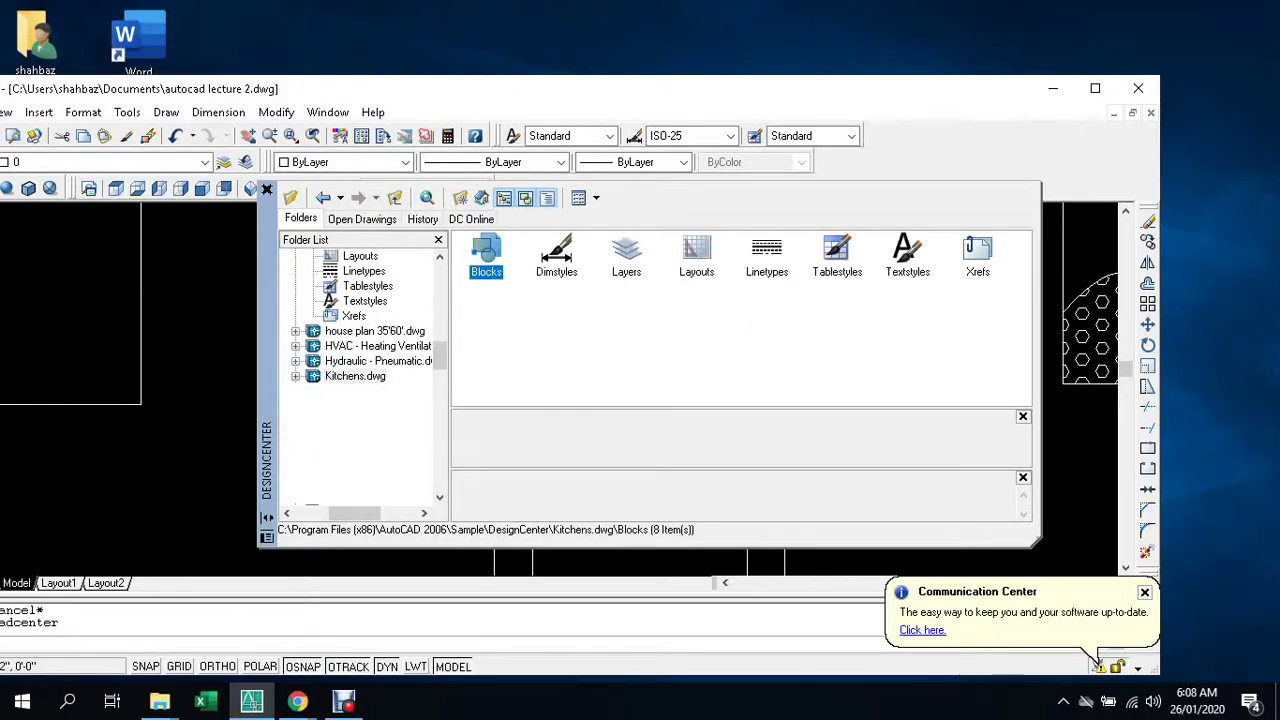
{"action": "scroll", "coordinate": [740, 320], "scroll_direction": "down", "scroll_amount": 1}
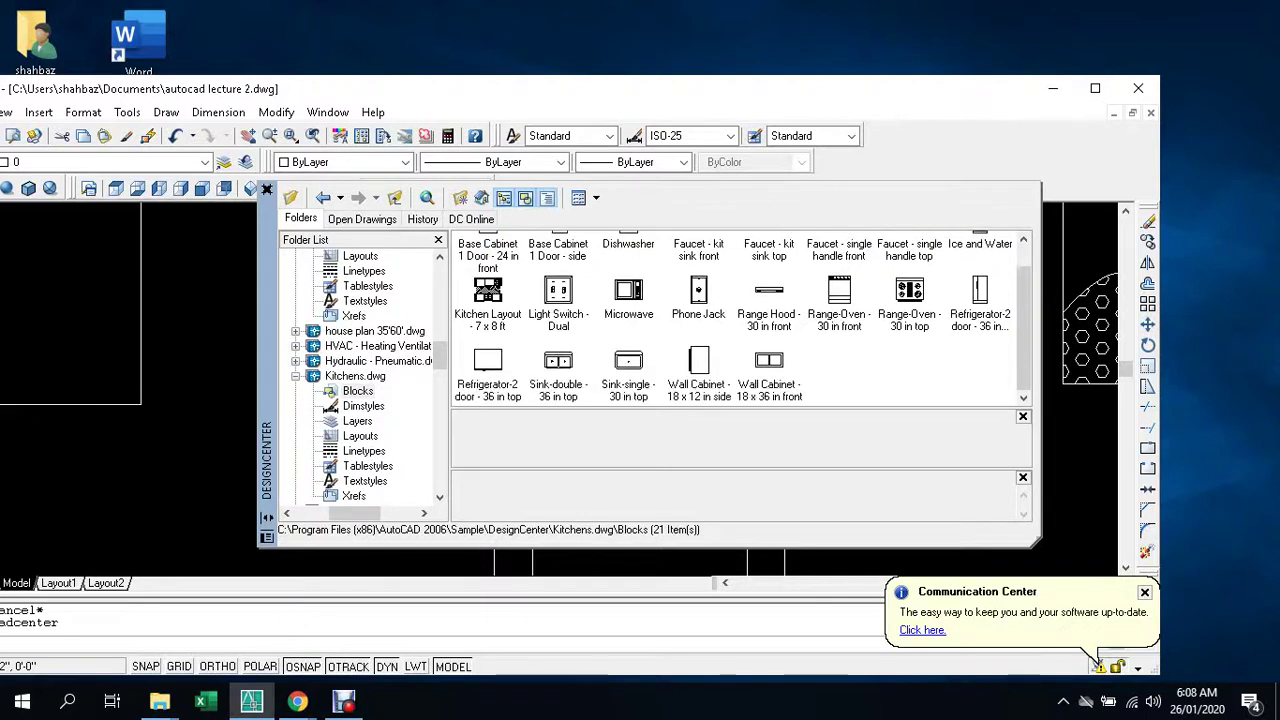
{"action": "scroll", "coordinate": [360, 375], "scroll_direction": "down", "scroll_amount": 2}
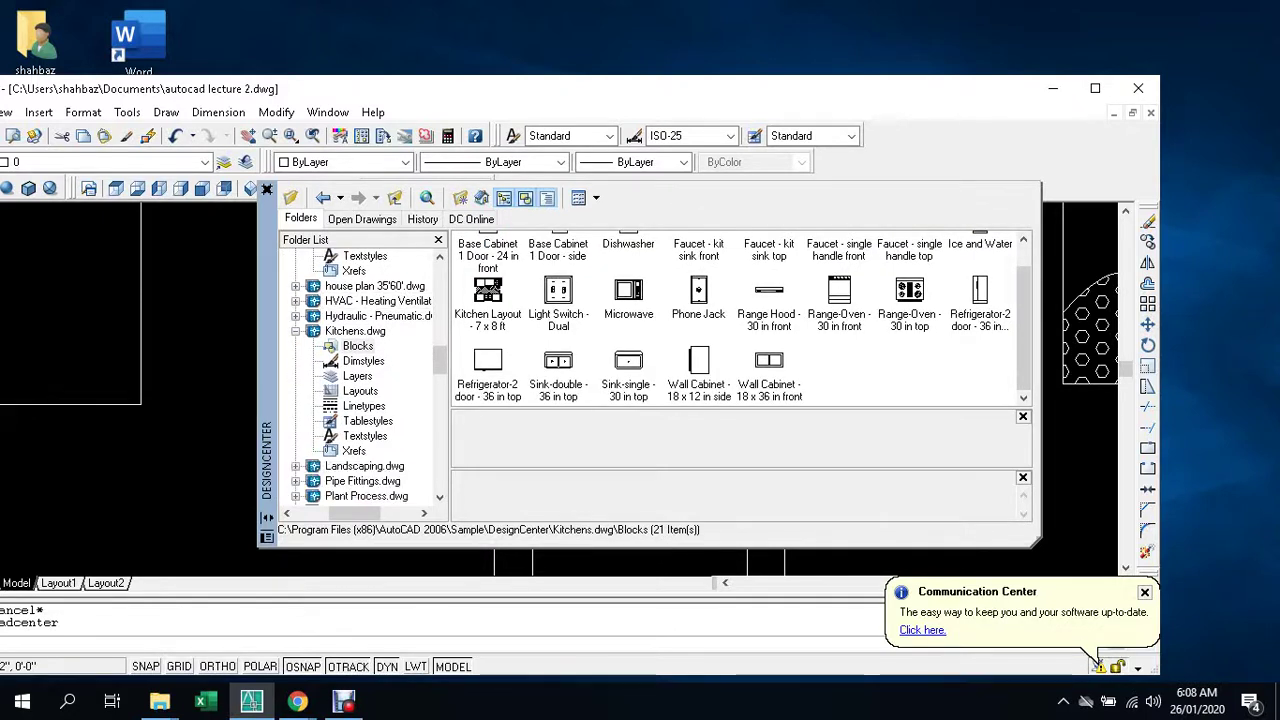
{"action": "scroll", "coordinate": [360, 375], "scroll_direction": "down", "scroll_amount": 1}
{"action": "scroll", "coordinate": [360, 375], "scroll_direction": "down", "scroll_amount": 1}
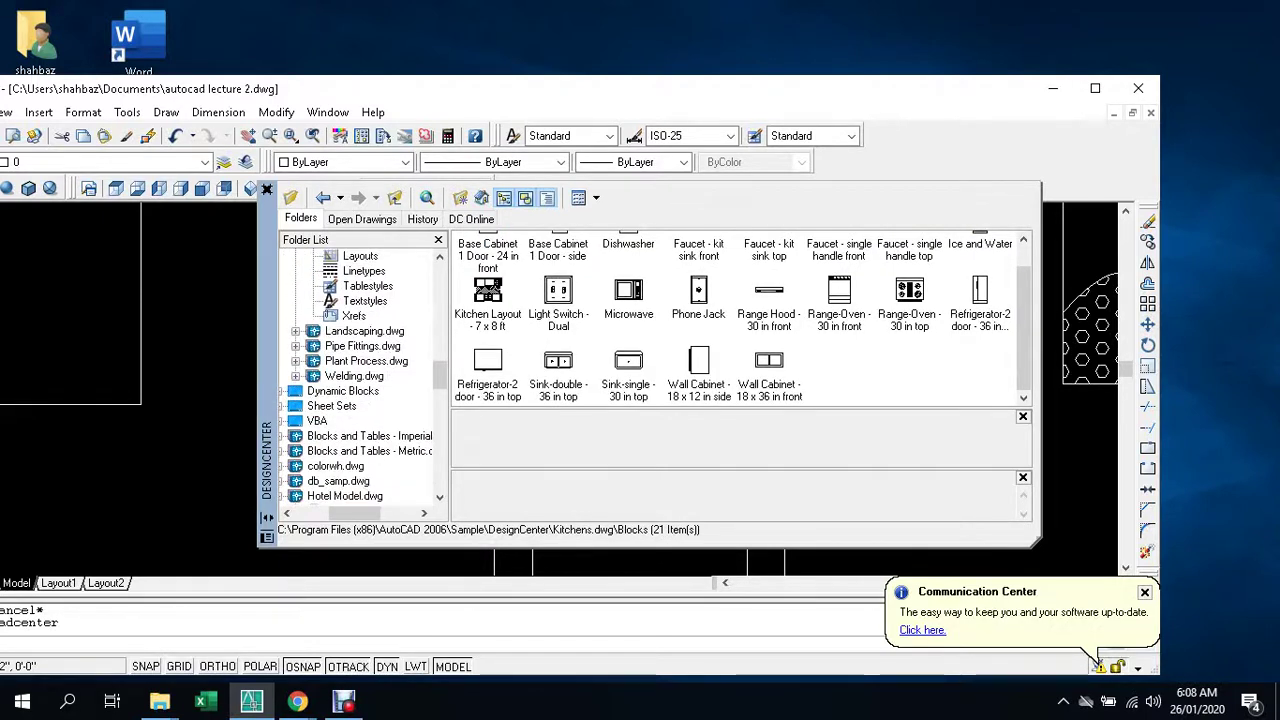
{"action": "scroll", "coordinate": [360, 375], "scroll_direction": "down", "scroll_amount": 2}
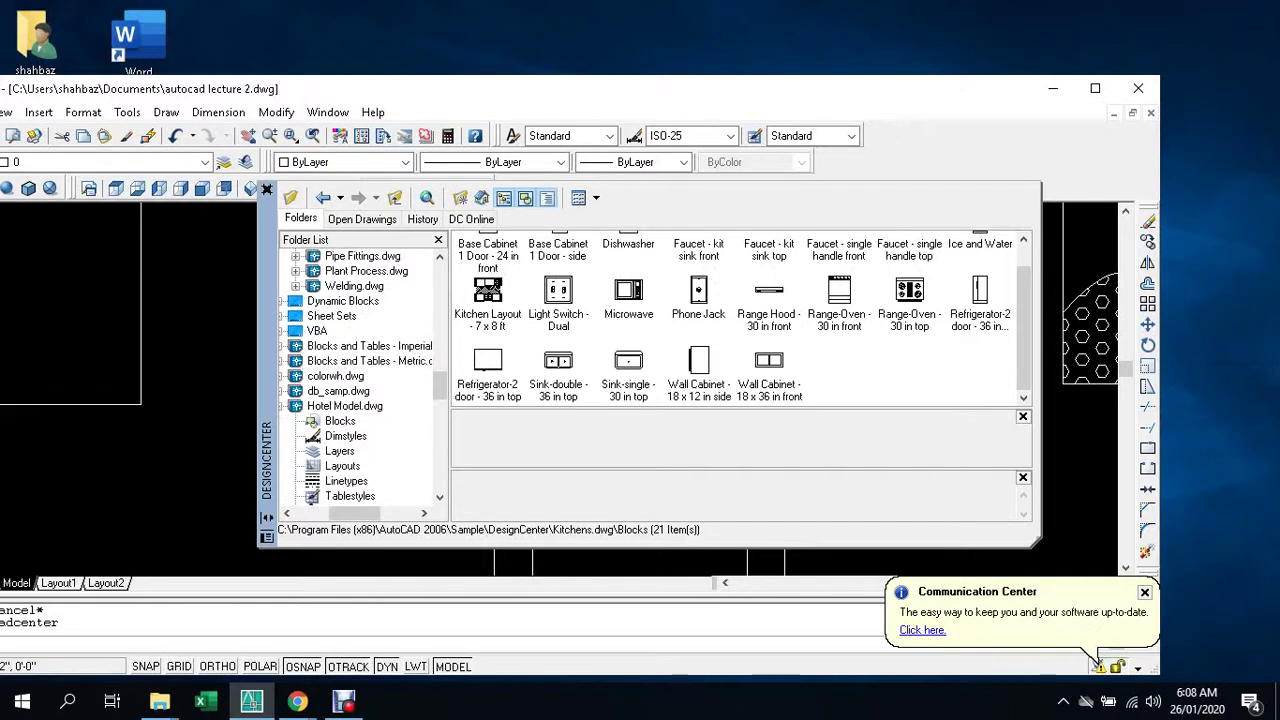
{"action": "scroll", "coordinate": [360, 375], "scroll_direction": "down", "scroll_amount": 1}
{"action": "scroll", "coordinate": [360, 375], "scroll_direction": "down", "scroll_amount": 2}
{"action": "scroll", "coordinate": [360, 375], "scroll_direction": "down", "scroll_amount": 1}
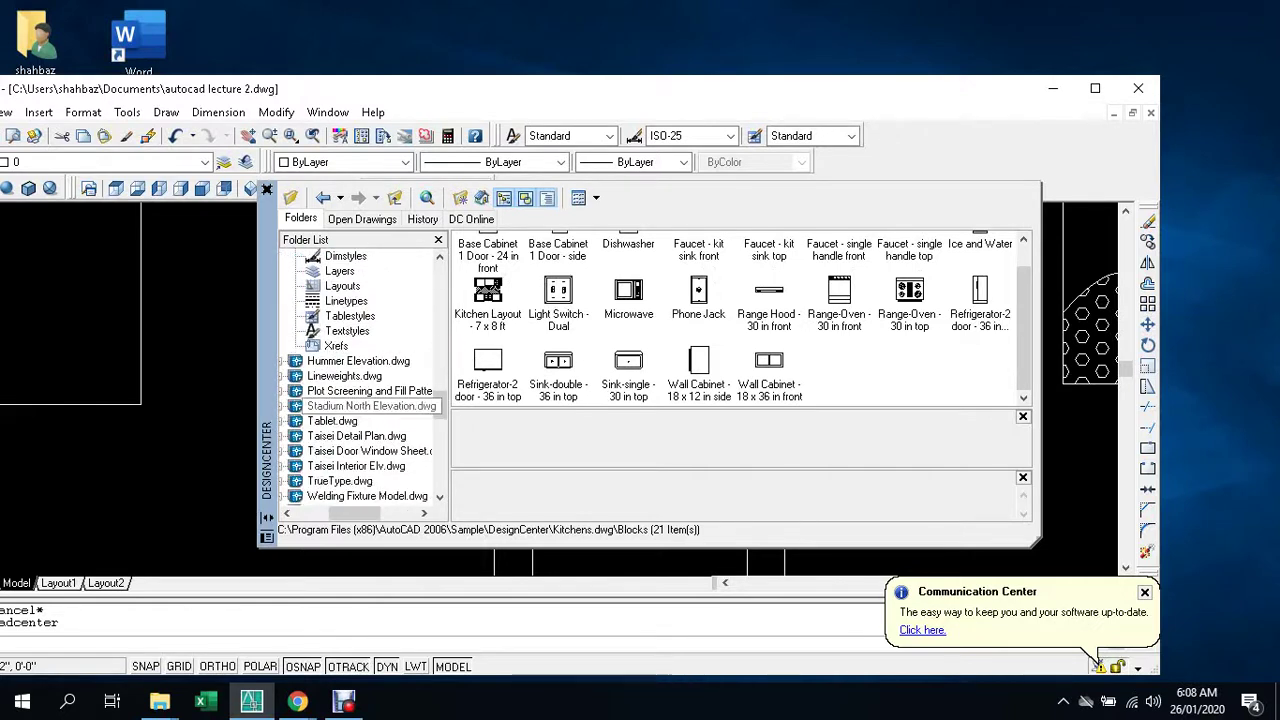
{"action": "scroll", "coordinate": [360, 375], "scroll_direction": "down", "scroll_amount": 1}
{"action": "scroll", "coordinate": [360, 375], "scroll_direction": "down", "scroll_amount": 1}
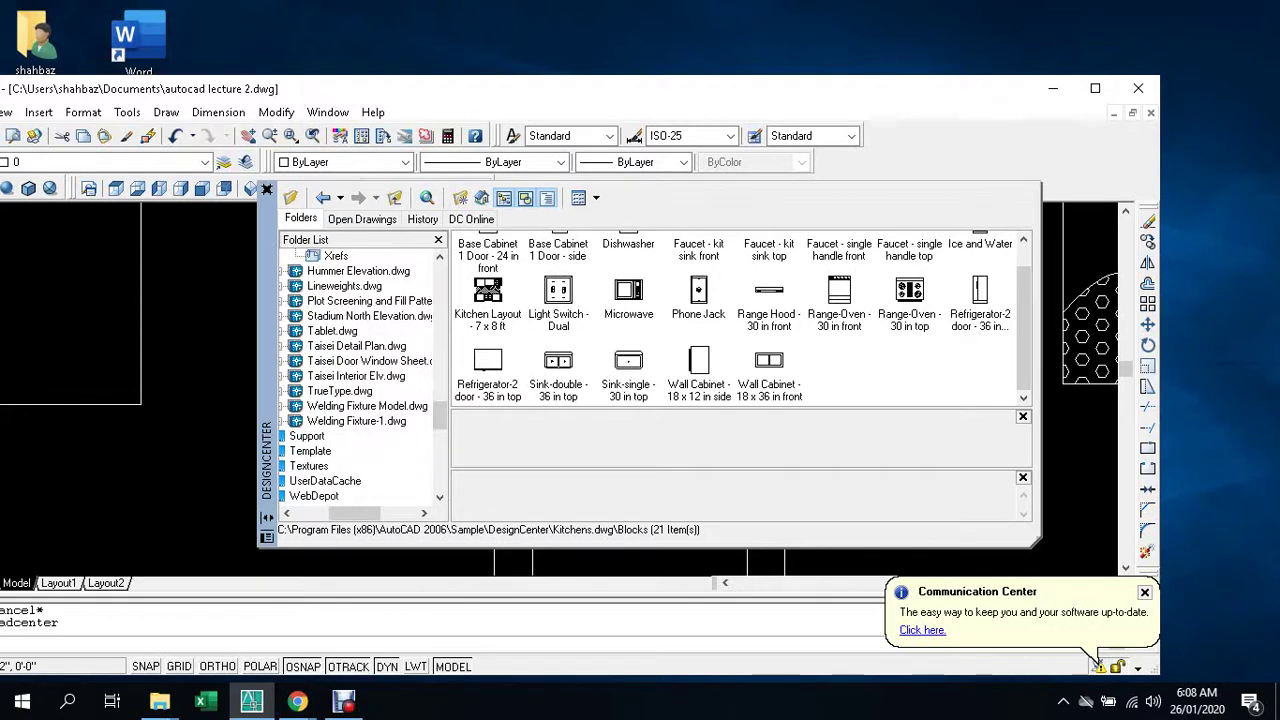
{"action": "left_click", "coordinate": [266, 189]}
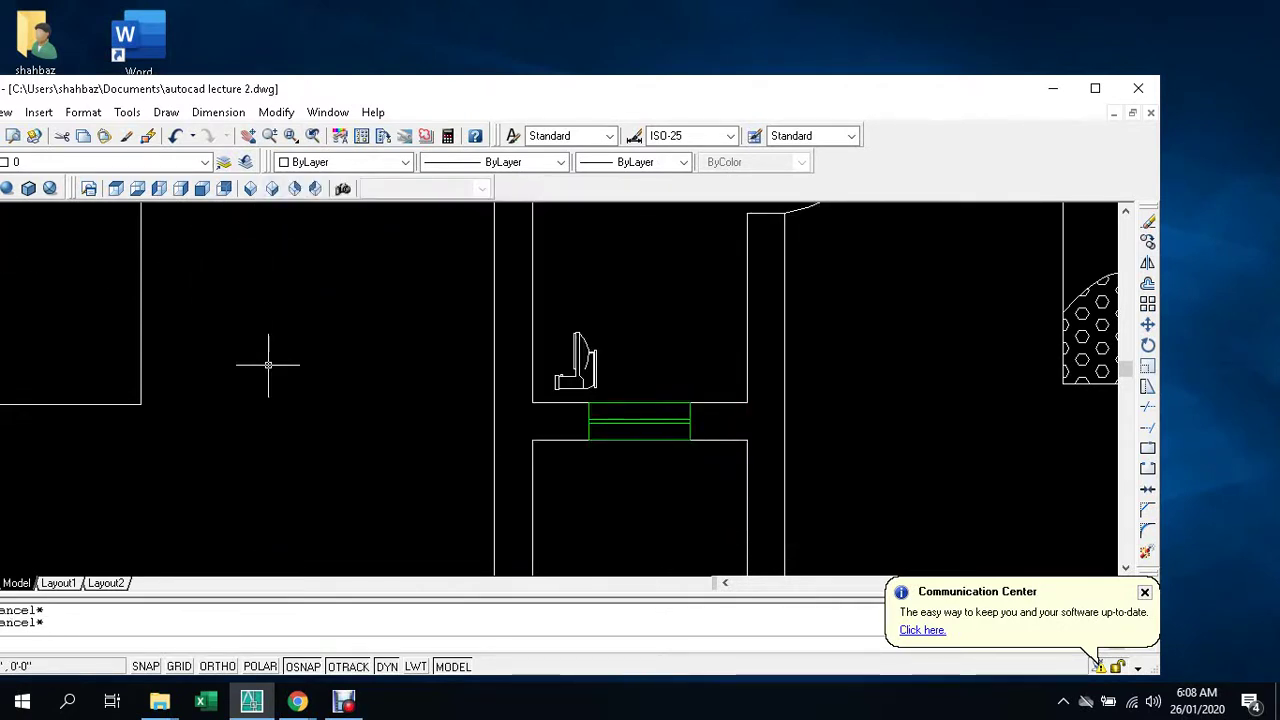
- Start inserting the Toilet - Imperial block from the Architectural tool palette
{"action": "key", "text": "ctrl+3"}
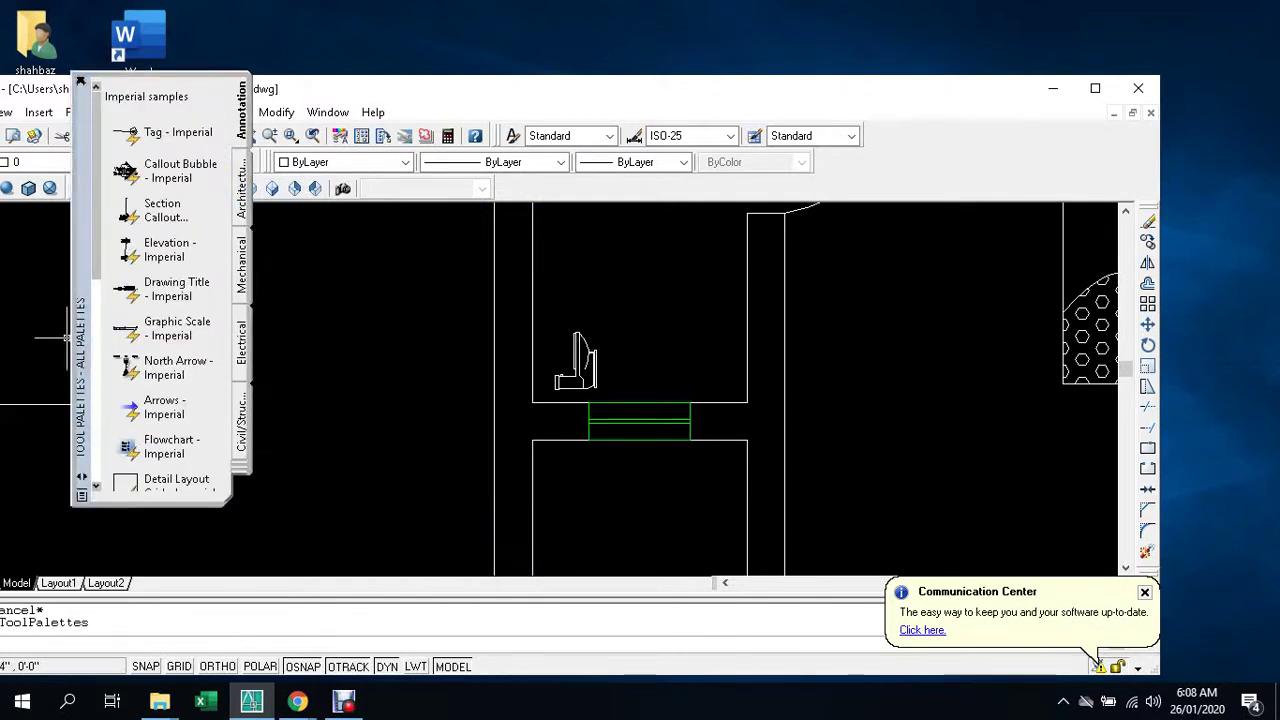
{"action": "scroll", "coordinate": [220, 440], "scroll_direction": "down", "scroll_amount": 10}
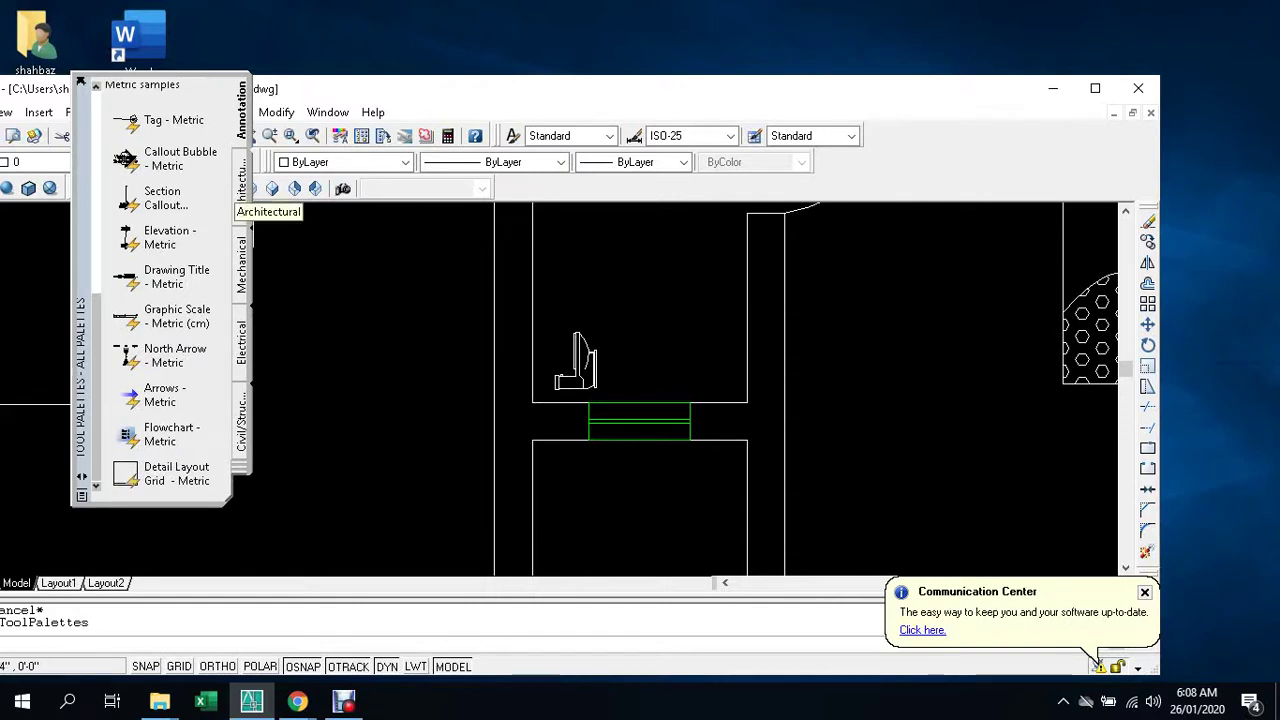
{"action": "left_click", "coordinate": [243, 195]}
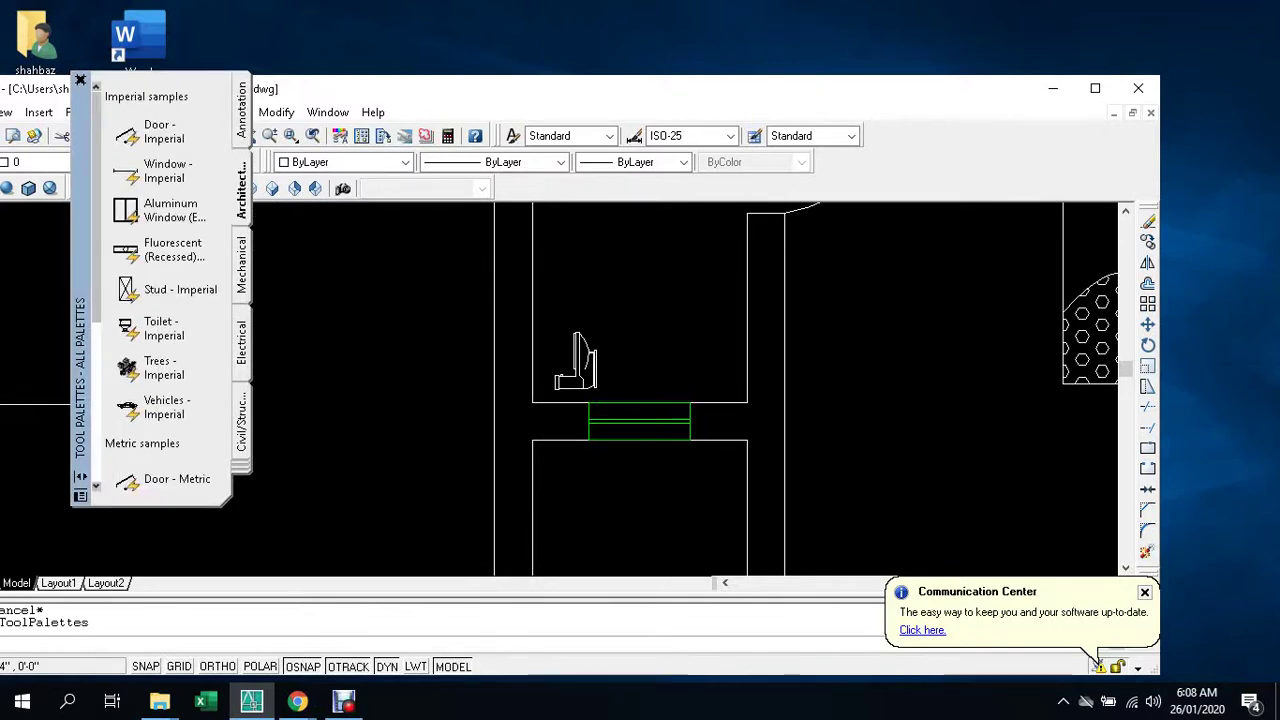
{"action": "scroll", "coordinate": [182, 338], "scroll_direction": "down", "scroll_amount": 1}
{"action": "left_click", "coordinate": [160, 328]}
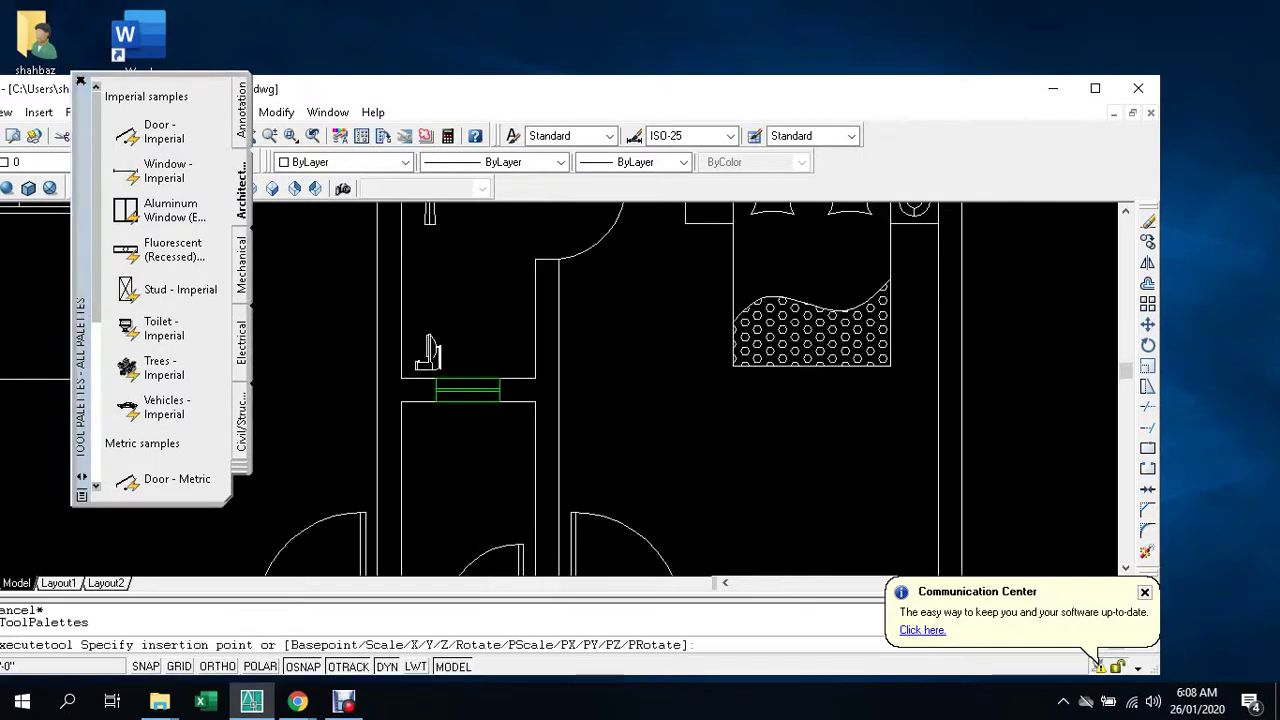
{"action": "scroll", "coordinate": [400, 385], "scroll_direction": "down", "scroll_amount": 3}
{"action": "scroll", "coordinate": [400, 420], "scroll_direction": "down", "scroll_amount": 2}
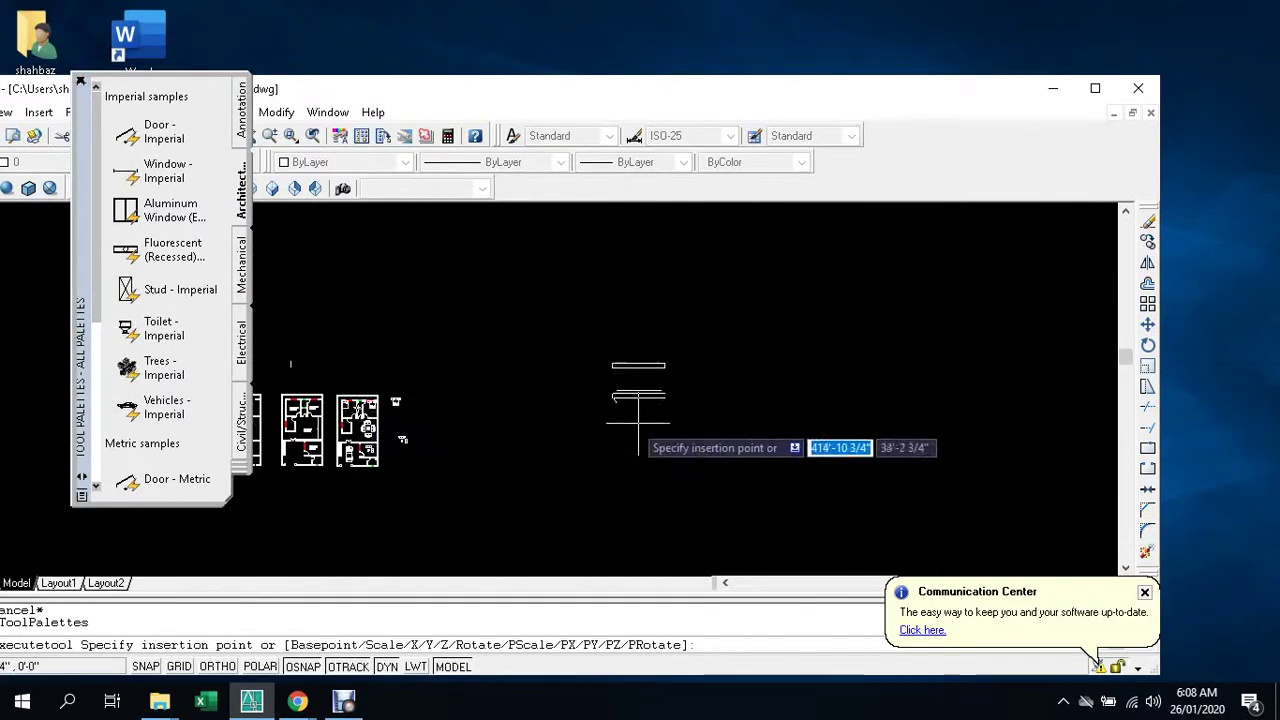
- Place the Imperial toilet block right of the floor plans and close the Tool Palettes
{"action": "left_click", "coordinate": [579, 421]}
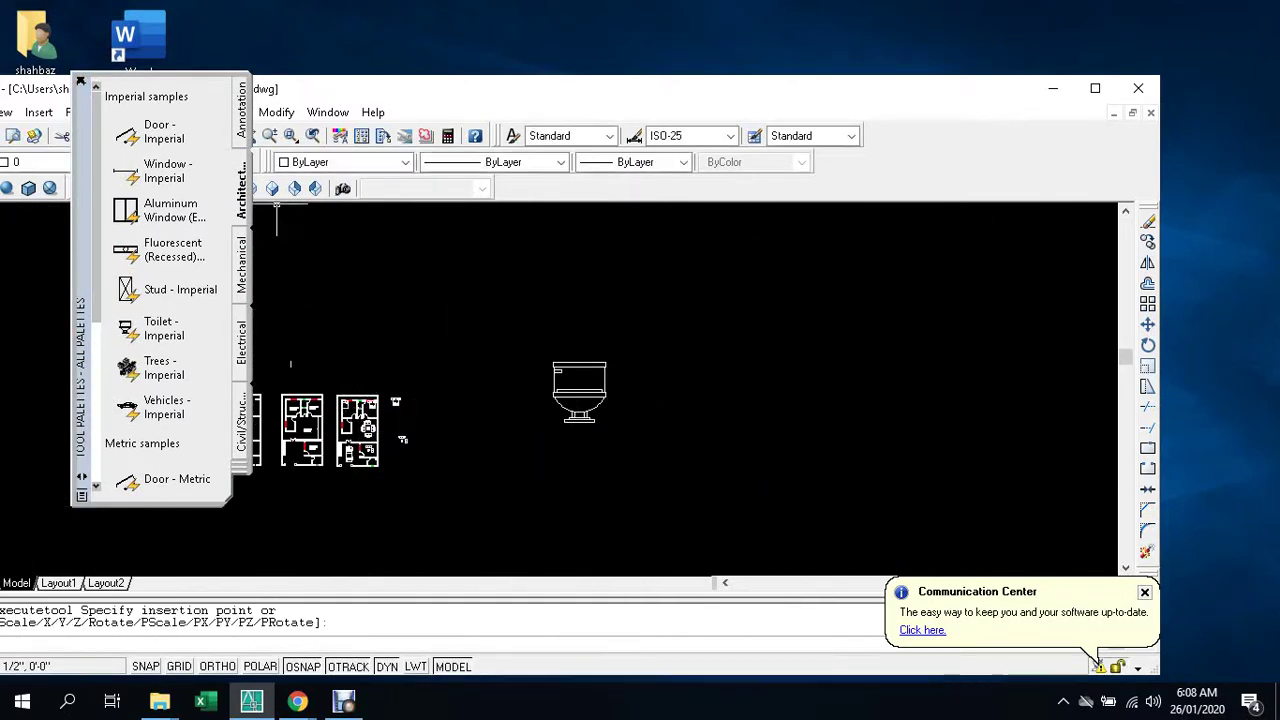
{"action": "left_click", "coordinate": [81, 81]}
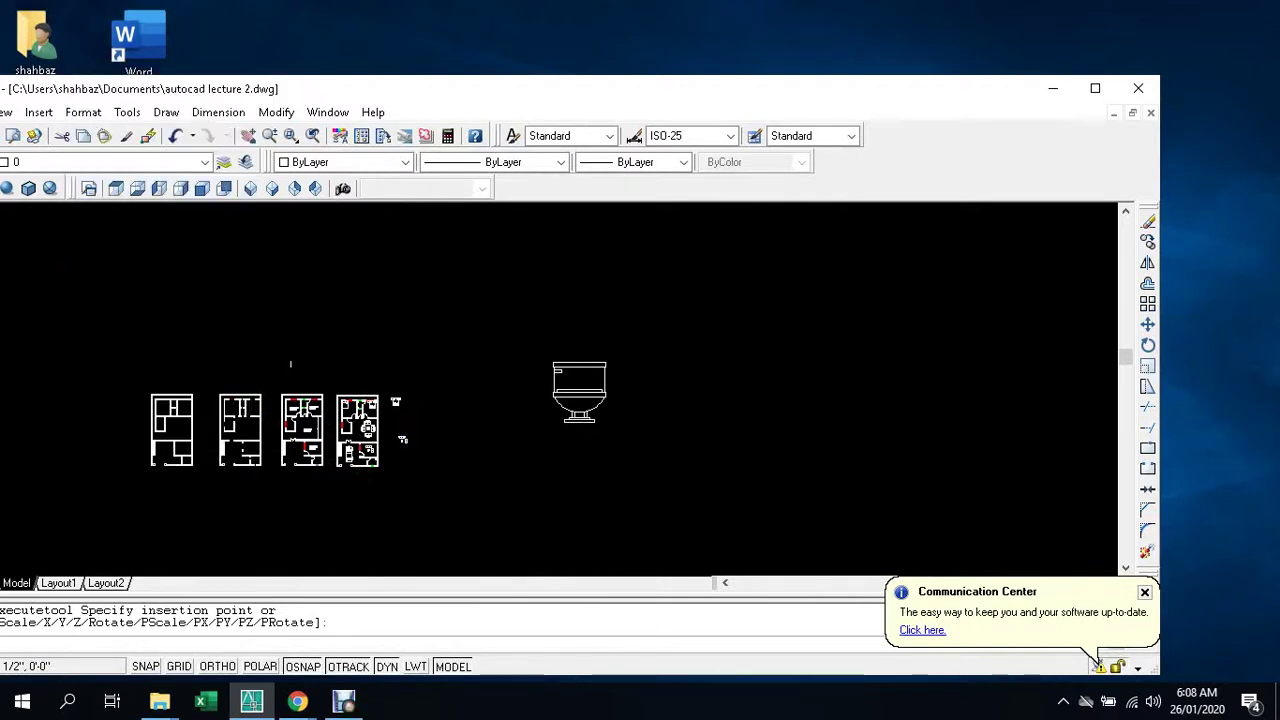
{"action": "key", "text": "Escape"}
{"action": "key", "text": "Escape"}
{"action": "scroll", "coordinate": [426, 387], "scroll_direction": "up", "scroll_amount": 2}
{"action": "scroll", "coordinate": [426, 387], "scroll_direction": "up", "scroll_amount": 2}
{"action": "scroll", "coordinate": [426, 387], "scroll_direction": "down", "scroll_amount": 4}
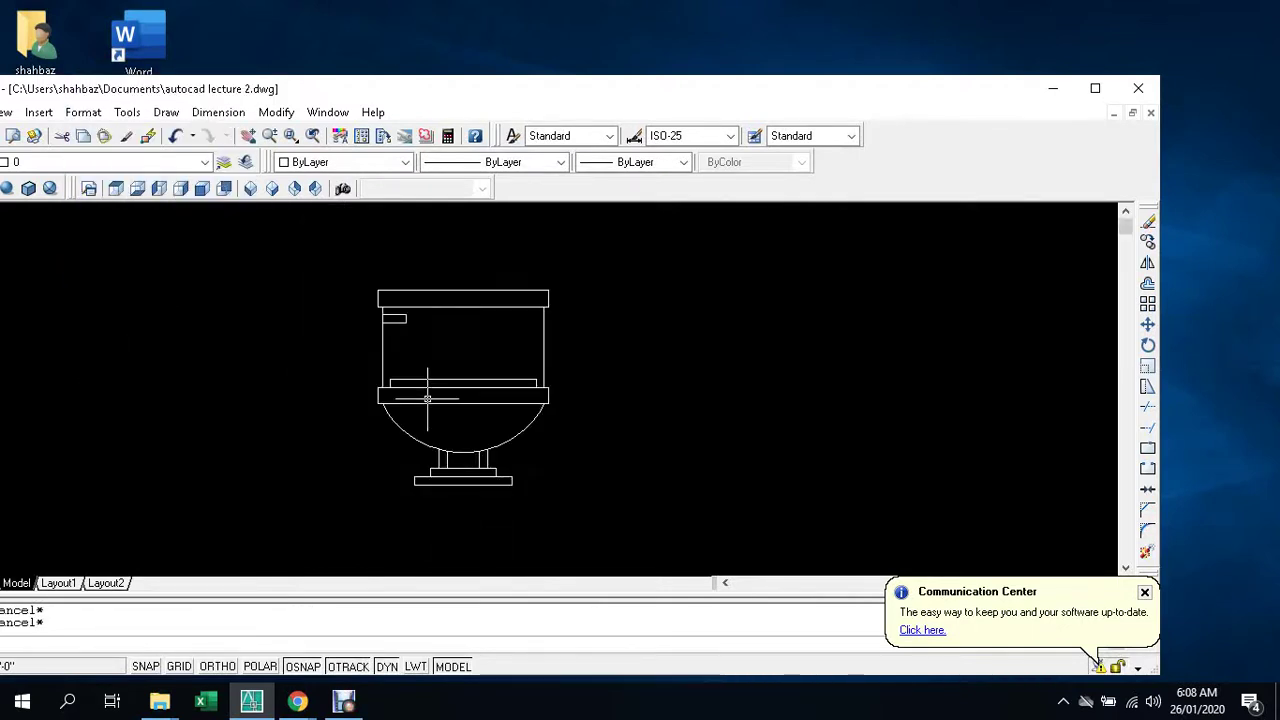
- Switch the toilet's visibility to Elongated (Plan), then back to Elongated (Front)
{"action": "left_click", "coordinate": [435, 405]}
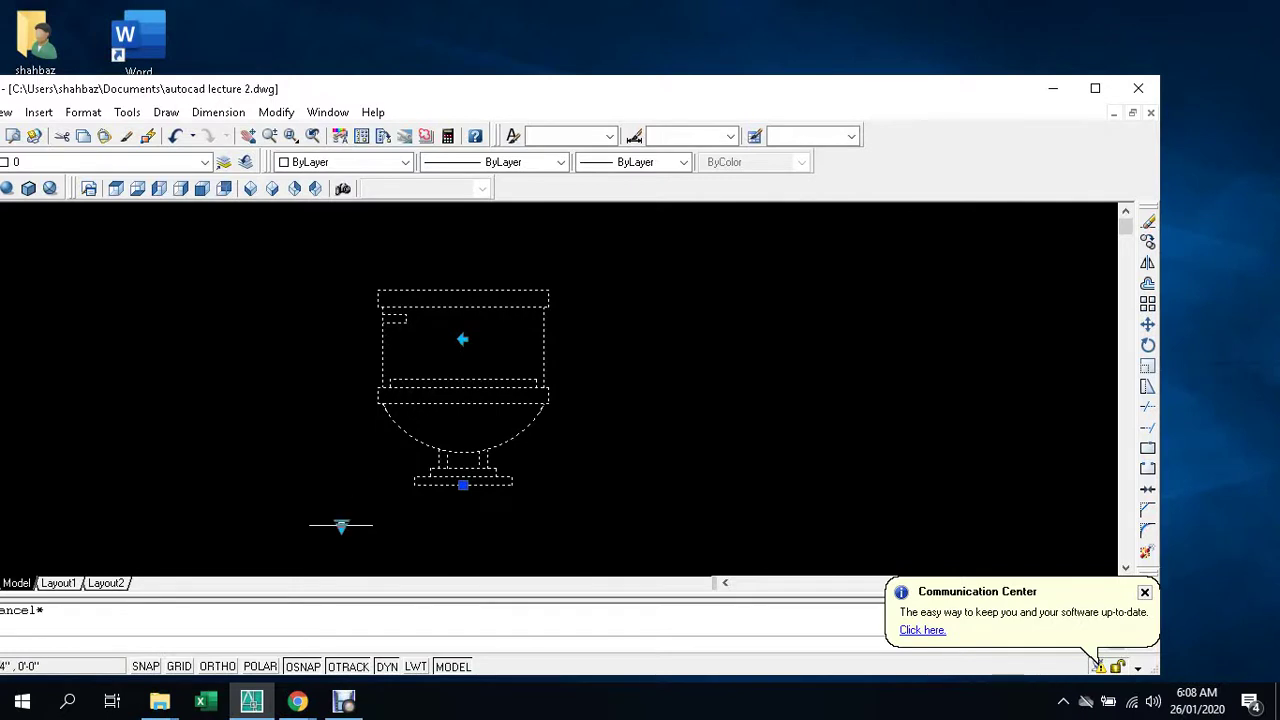
{"action": "left_click", "coordinate": [341, 527]}
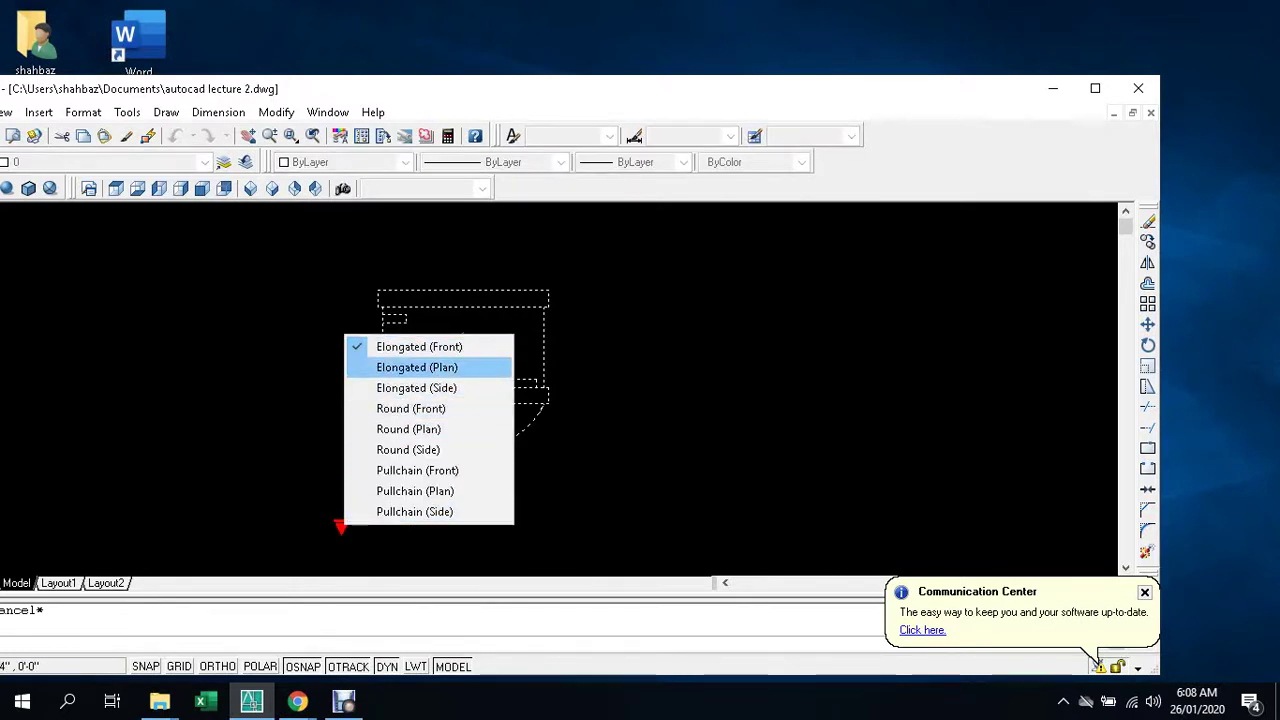
{"action": "left_click", "coordinate": [417, 367]}
{"action": "scroll", "coordinate": [428, 366], "scroll_direction": "down", "scroll_amount": 2}
{"action": "scroll", "coordinate": [410, 460], "scroll_direction": "up", "scroll_amount": 2}
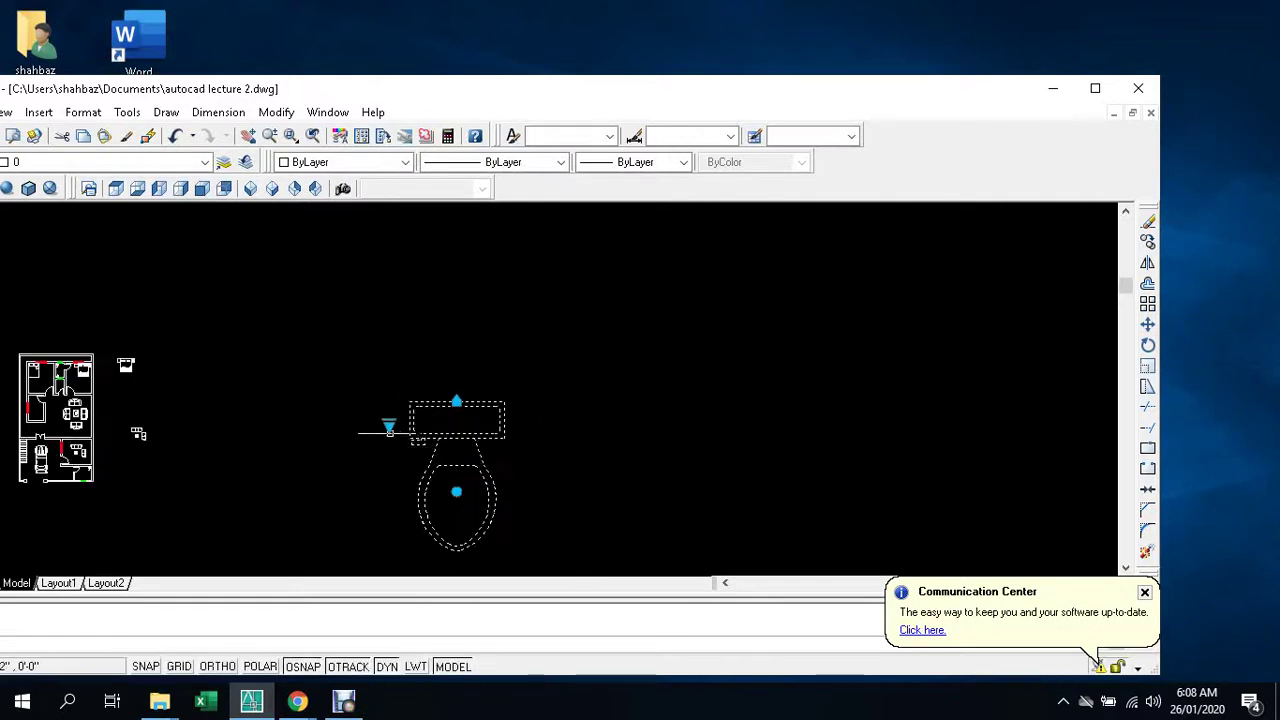
{"action": "left_click", "coordinate": [389, 425]}
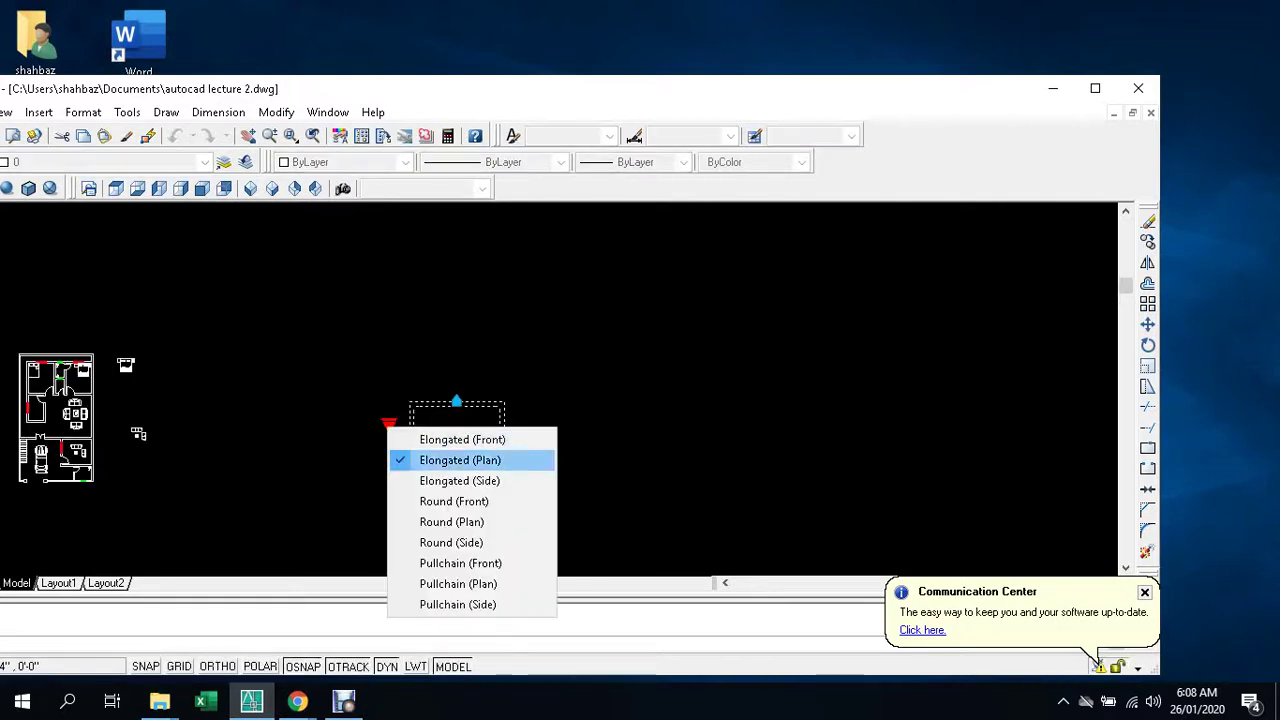
{"action": "left_click", "coordinate": [425, 438]}
{"action": "key", "text": "Escape"}
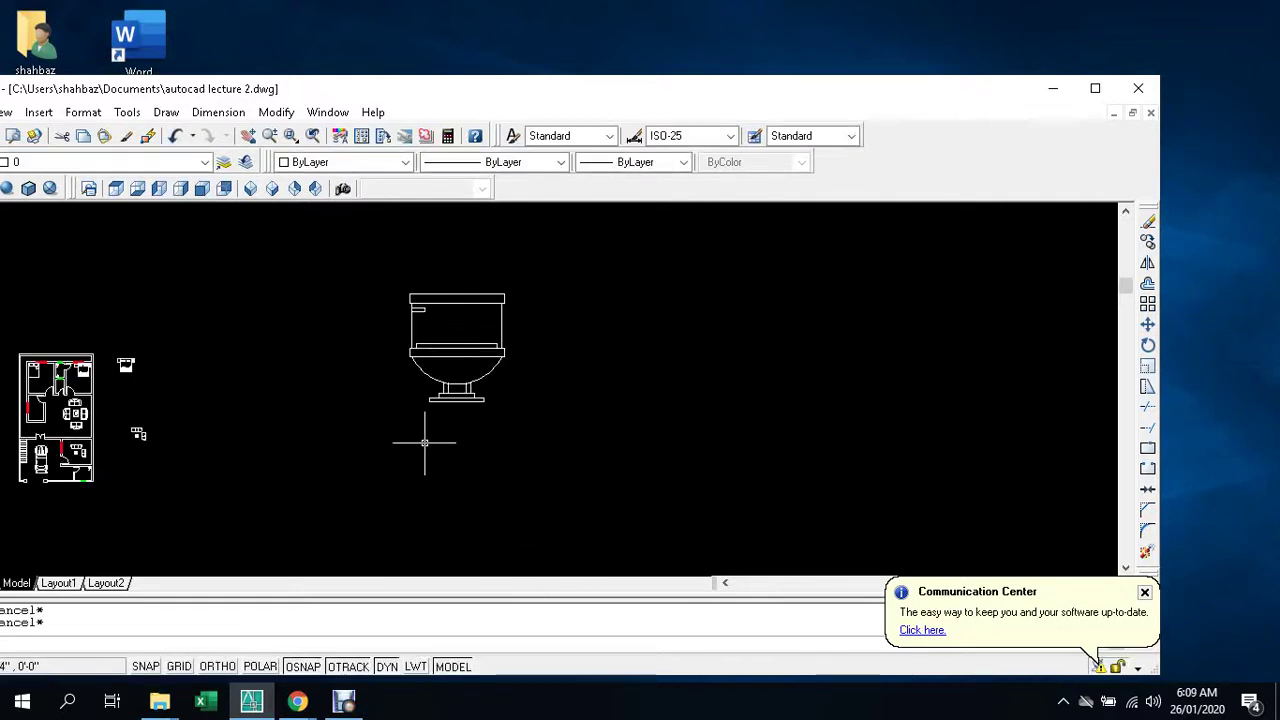
{"action": "middle_click_drag", "start_coordinate": [207, 442], "coordinate": [473, 398]}
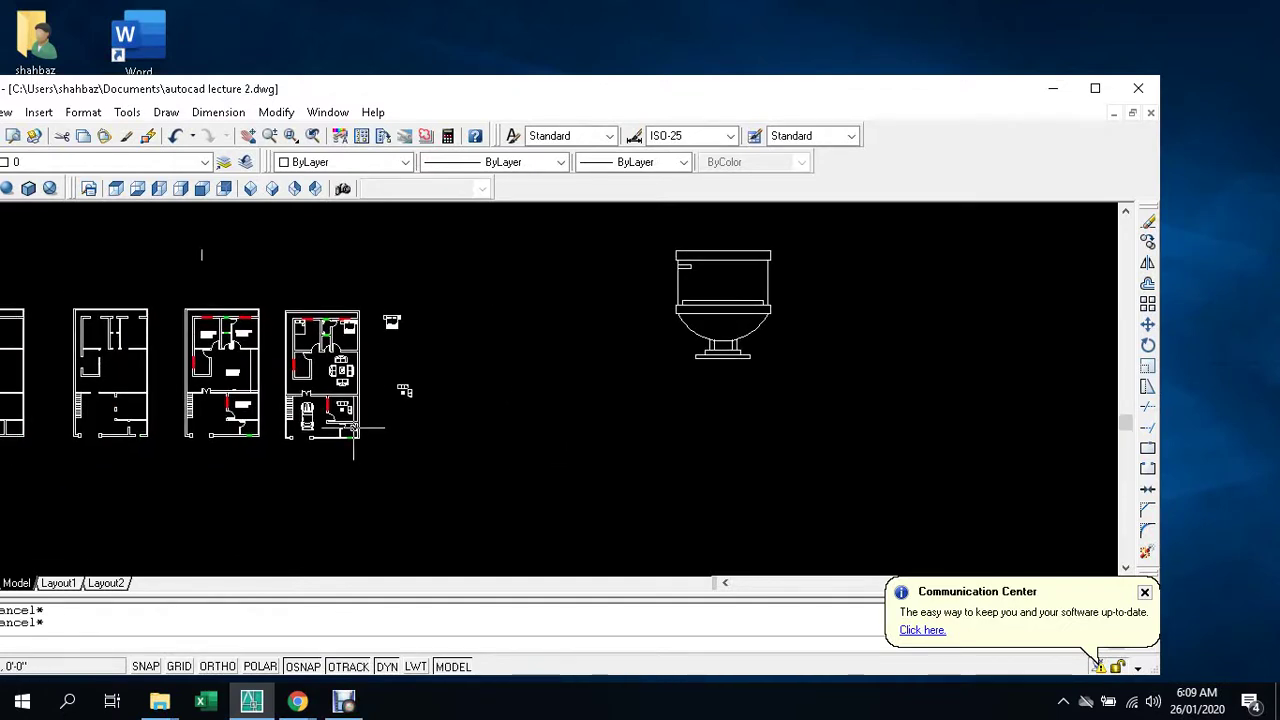
- Zoom into the bathroom and start a line near its lower-right wall corner
{"action": "scroll", "coordinate": [354, 432], "scroll_direction": "up", "scroll_amount": 3}
{"action": "scroll", "coordinate": [348, 428], "scroll_direction": "up", "scroll_amount": 3}
{"action": "scroll", "coordinate": [330, 445], "scroll_direction": "up", "scroll_amount": 2}
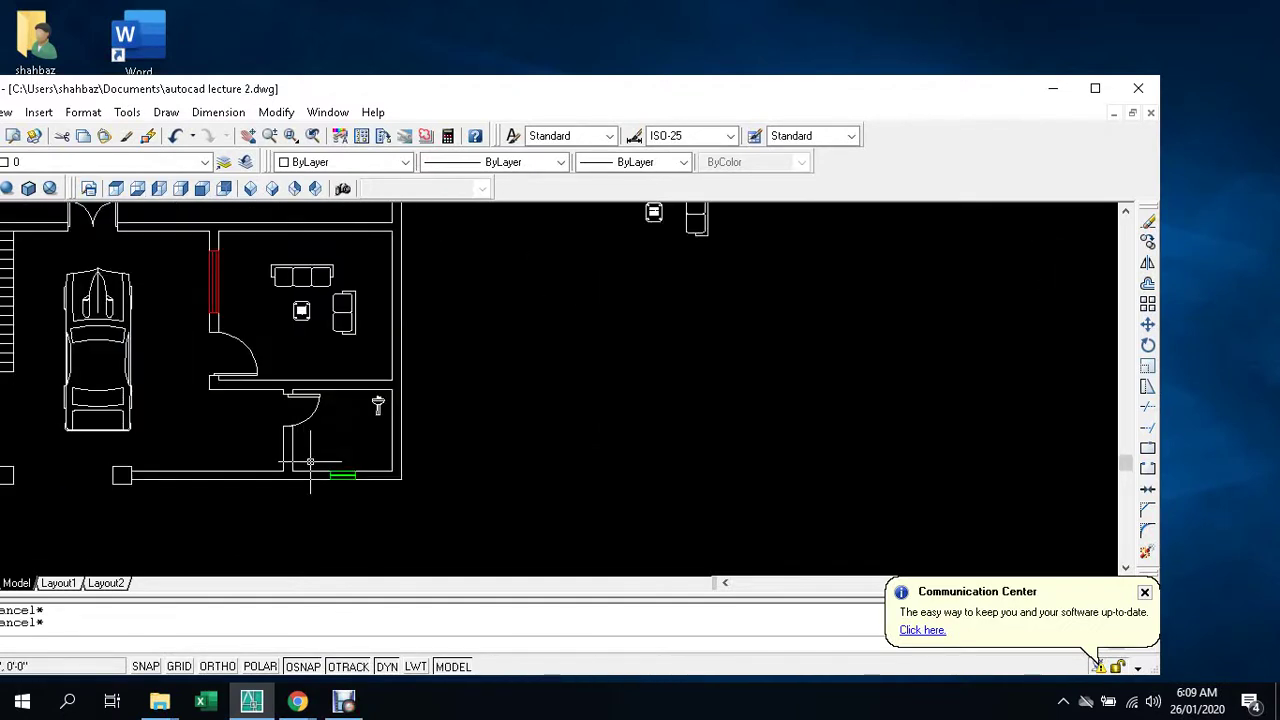
{"action": "type", "text": "l"}
{"action": "key", "text": "Return"}
{"action": "scroll", "coordinate": [340, 464], "scroll_direction": "up", "scroll_amount": 2}
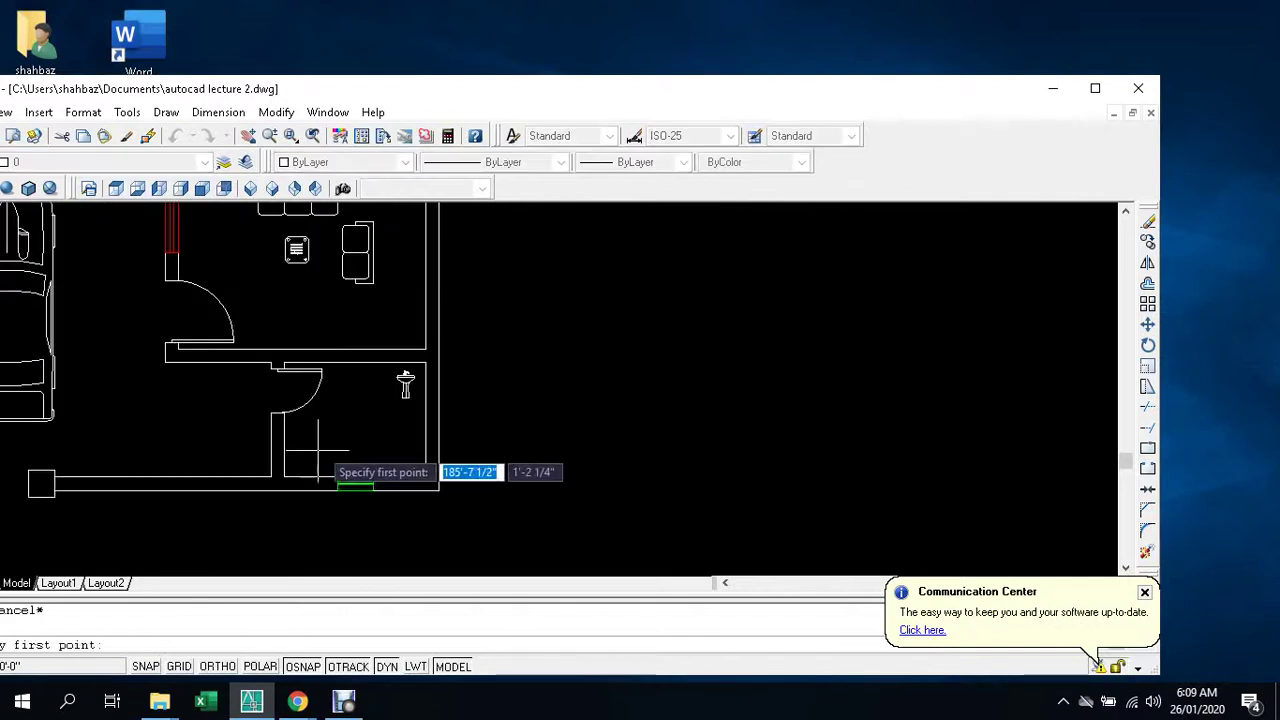
{"action": "scroll", "coordinate": [350, 466], "scroll_direction": "up", "scroll_amount": 3}
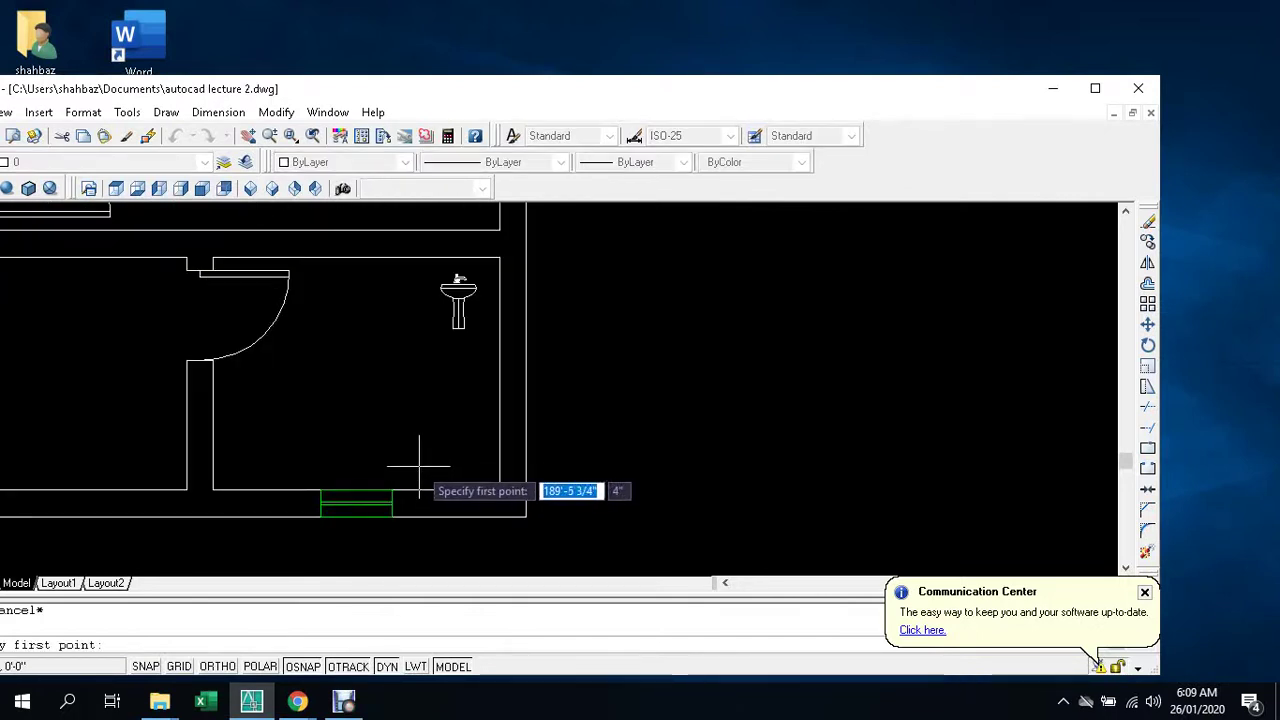
{"action": "left_click", "coordinate": [413, 467]}
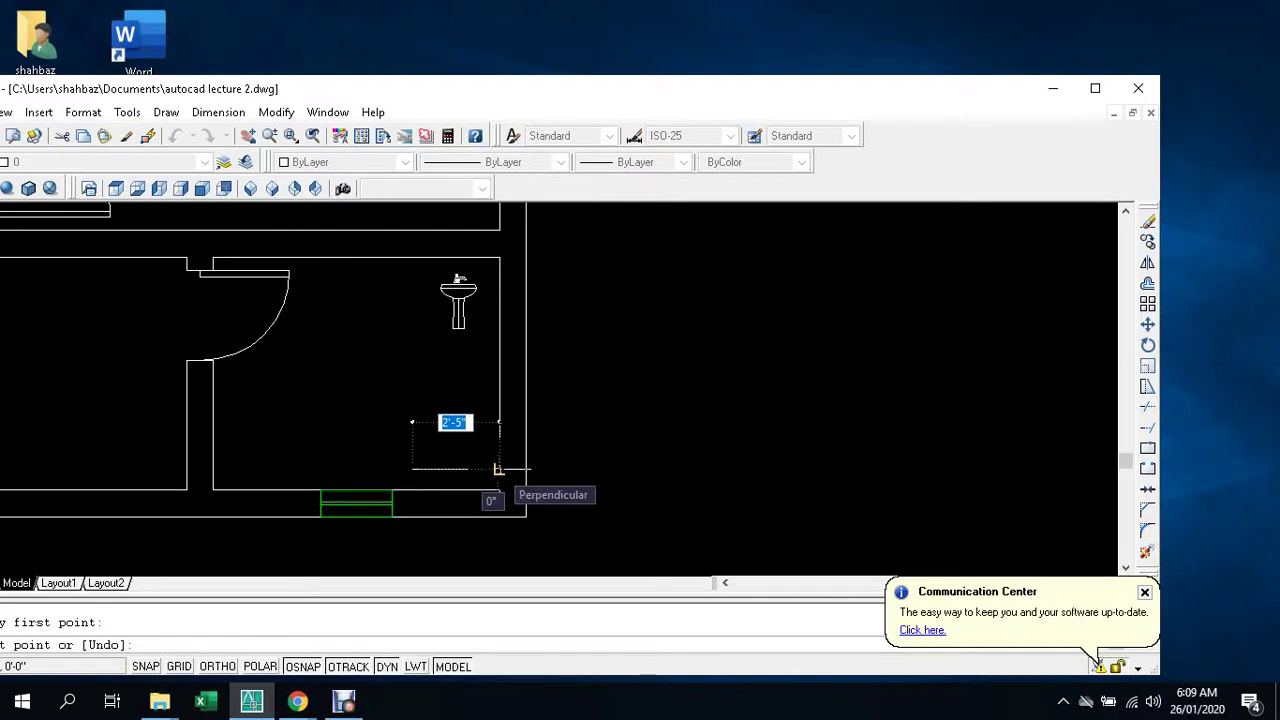
- Make the guide line 9 long, replacing an undone 6-unit segment
{"action": "type", "text": "6"}
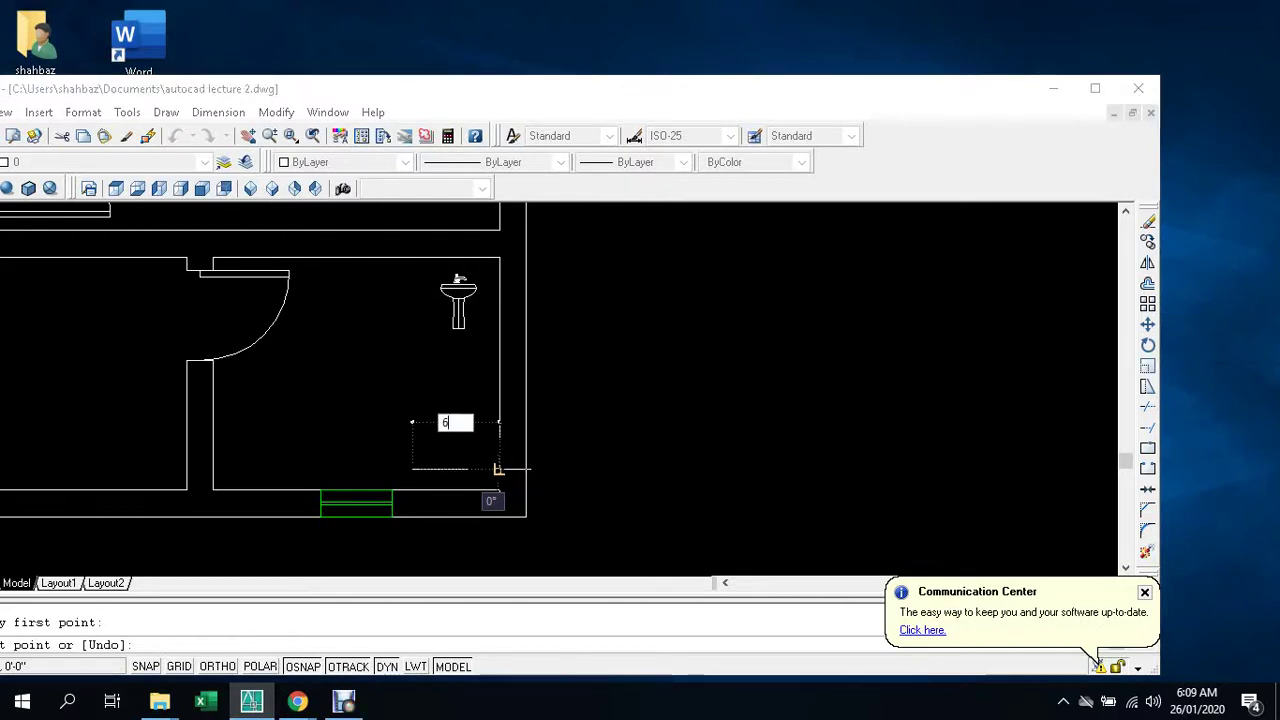
{"action": "key", "text": "Return"}
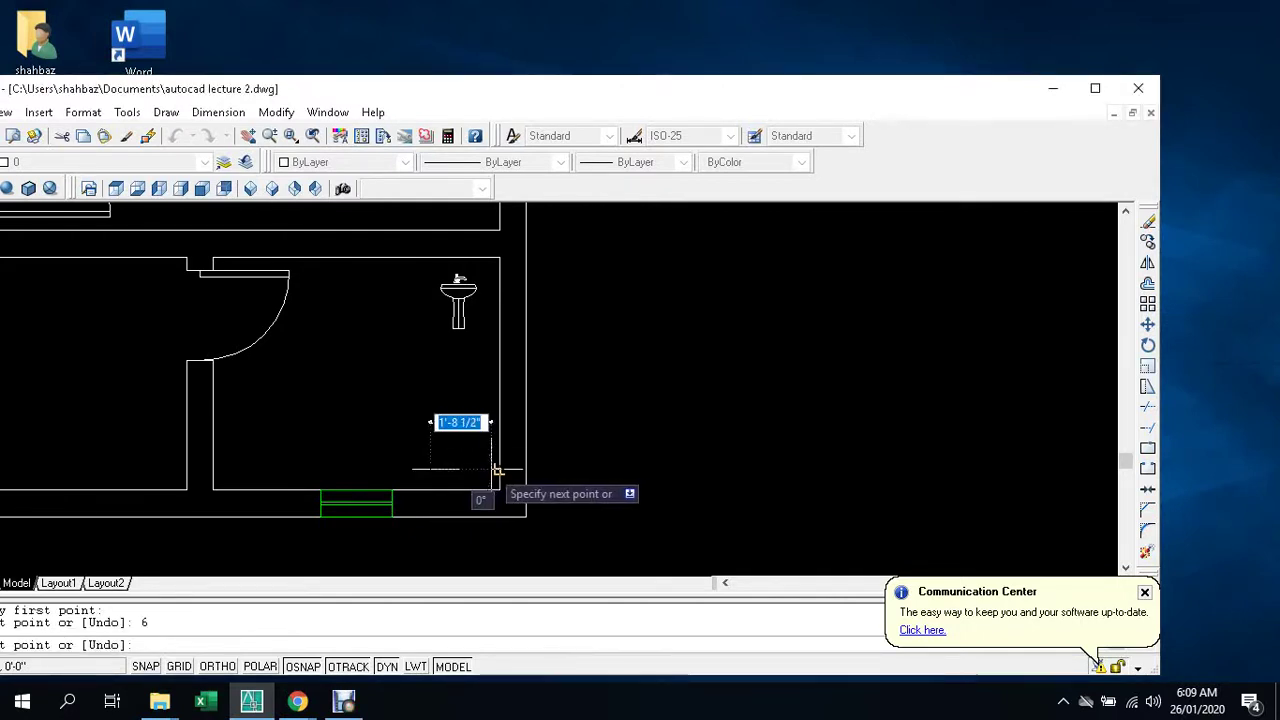
{"action": "key", "text": "ctrl+z"}
{"action": "type", "text": "9"}
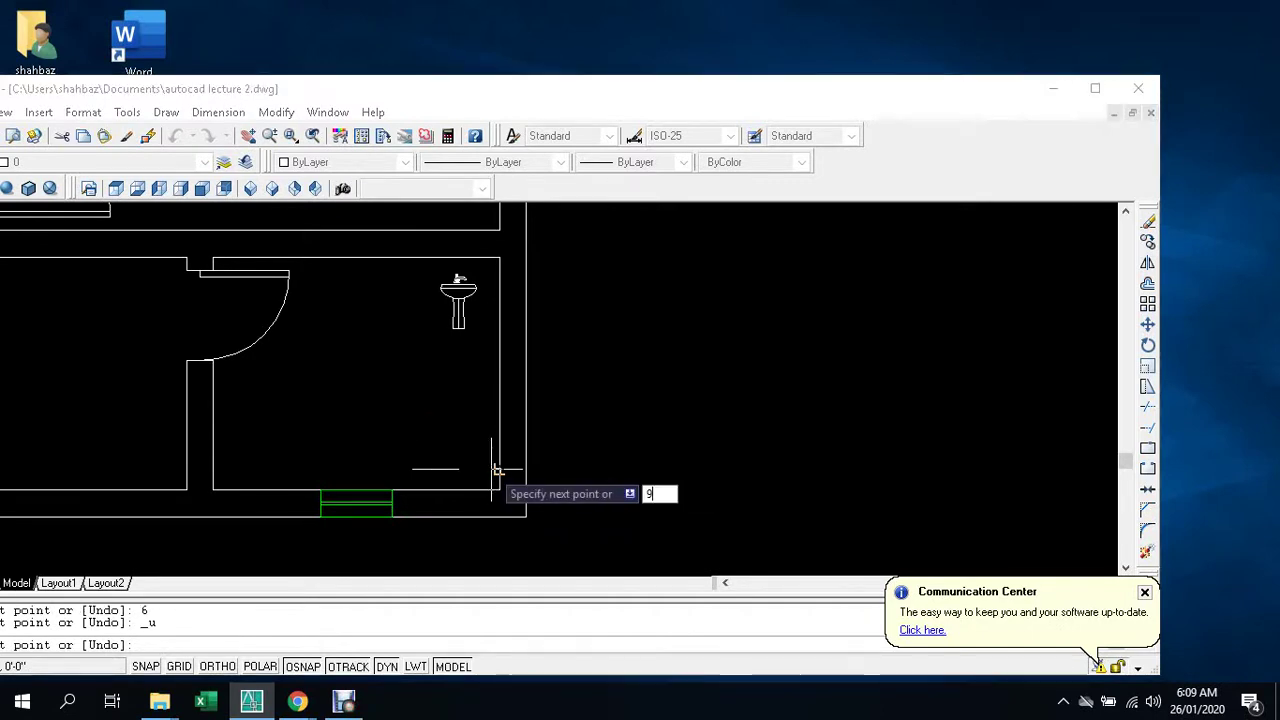
{"action": "key", "text": "Return"}
{"action": "key", "text": "Escape"}
{"action": "scroll", "coordinate": [491, 466], "scroll_direction": "down", "scroll_amount": 3}
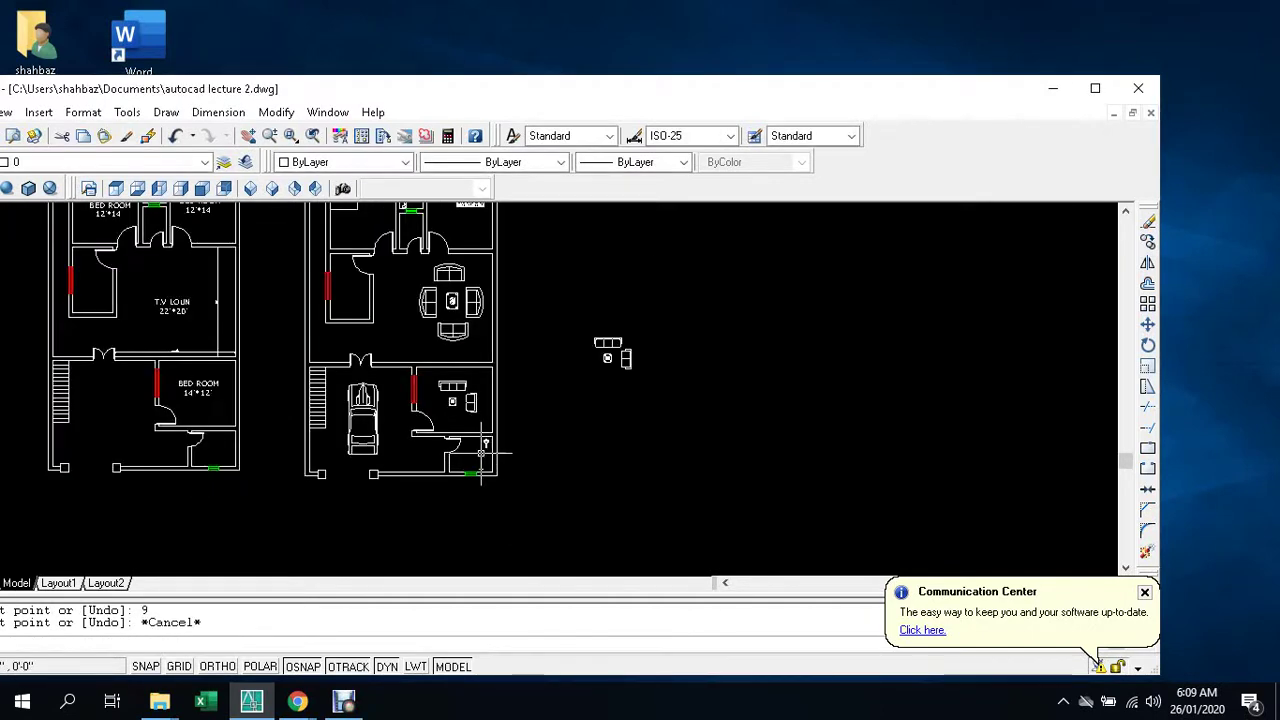
{"action": "scroll", "coordinate": [608, 346], "scroll_direction": "down", "scroll_amount": 2}
{"action": "scroll", "coordinate": [543, 391], "scroll_direction": "down", "scroll_amount": 2}
{"action": "scroll", "coordinate": [719, 393], "scroll_direction": "up", "scroll_amount": 4}
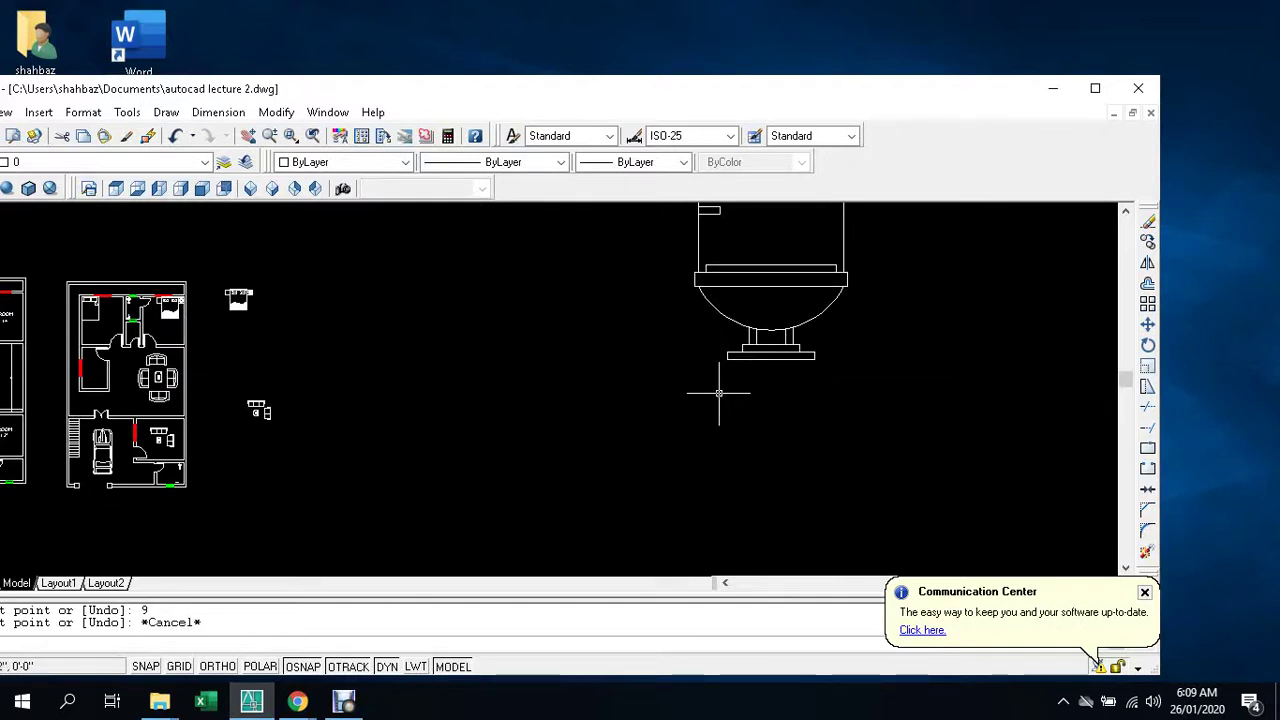
{"action": "key", "text": "Escape"}
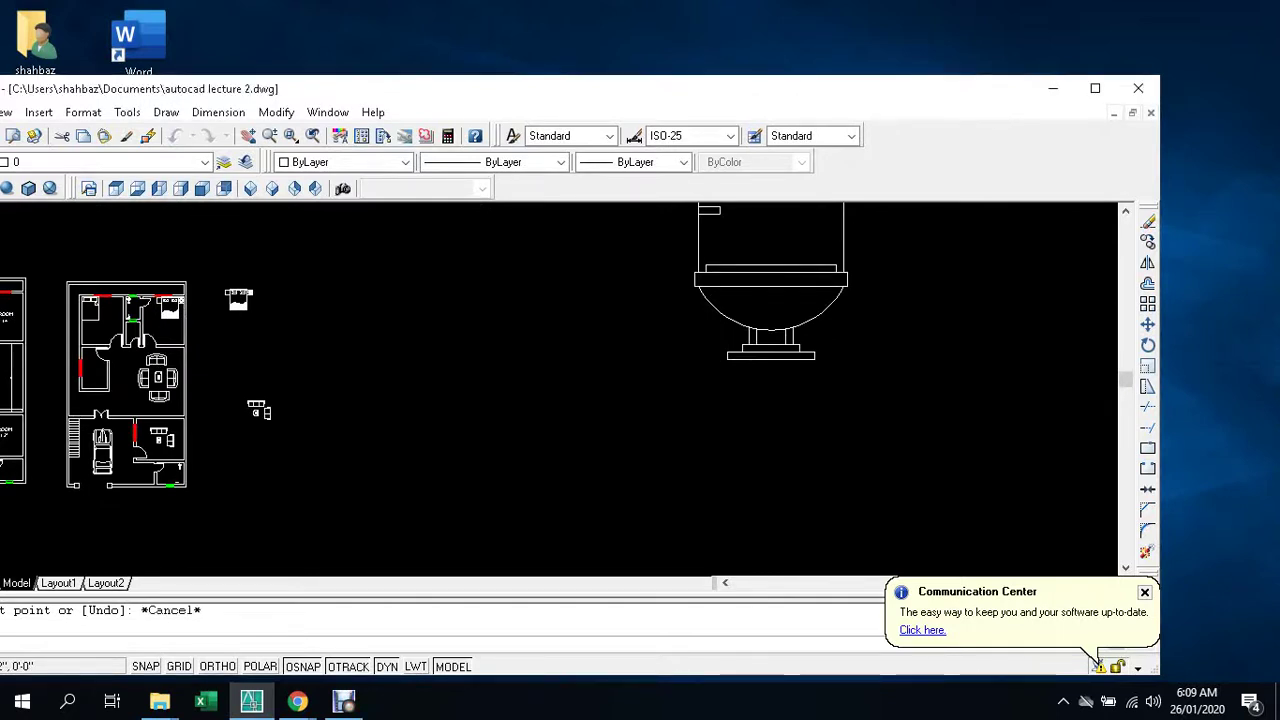
- Start aligning the toilet block, matching its first base point to a bathroom point
{"action": "type", "text": "m"}
{"action": "key", "text": "Return"}
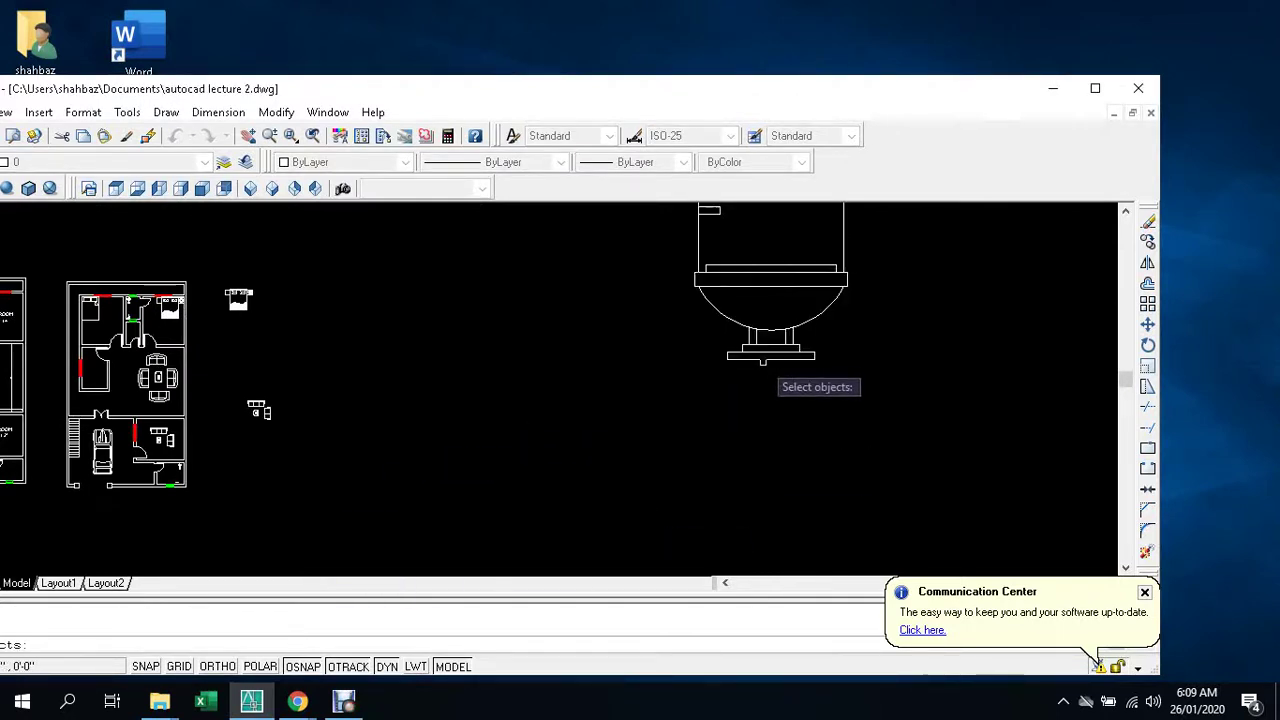
{"action": "left_click", "coordinate": [763, 360]}
{"action": "key", "text": "Return"}
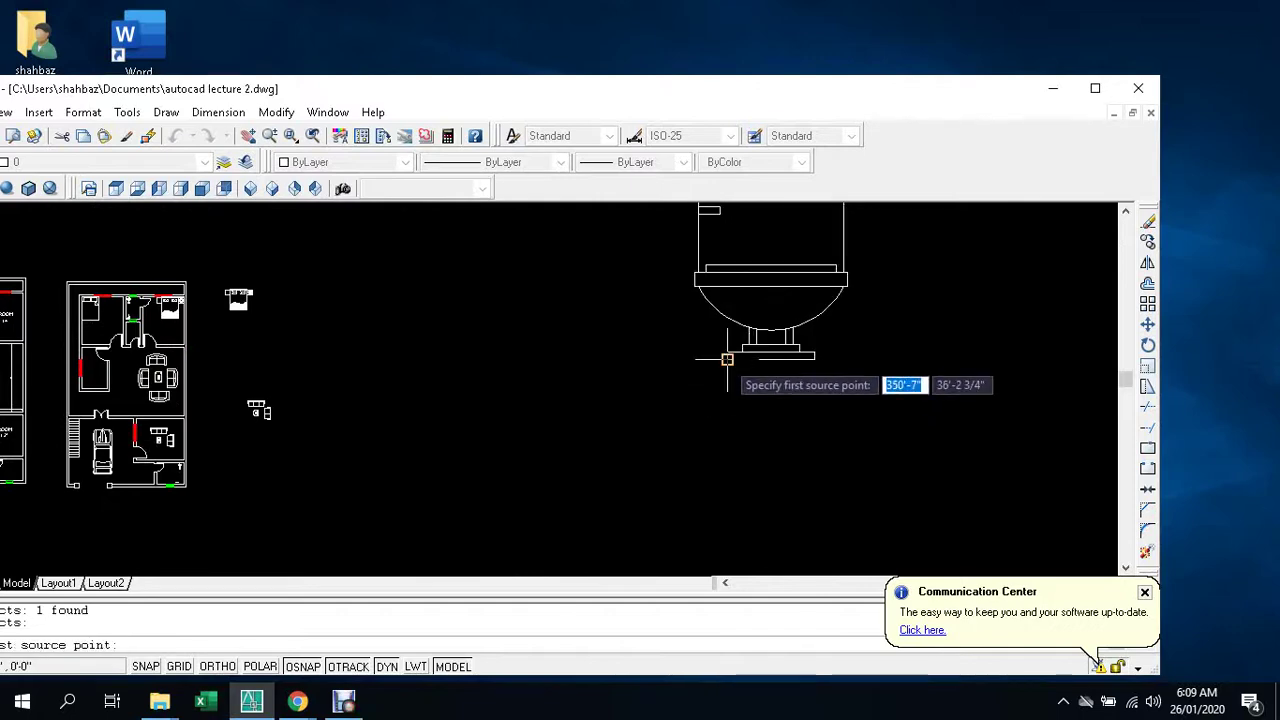
{"action": "left_click", "coordinate": [727, 359]}
{"action": "scroll", "coordinate": [728, 357], "scroll_direction": "down", "scroll_amount": 3}
{"action": "scroll", "coordinate": [471, 429], "scroll_direction": "up", "scroll_amount": 3}
{"action": "scroll", "coordinate": [437, 413], "scroll_direction": "up", "scroll_amount": 2}
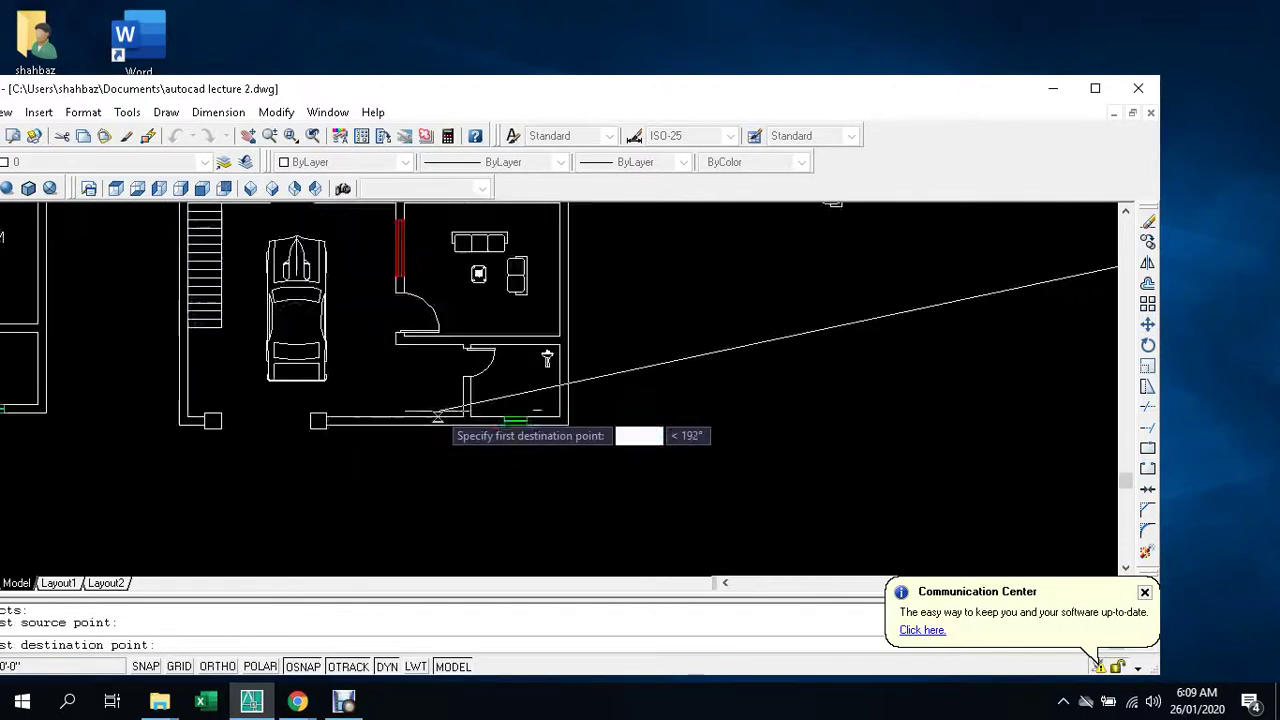
{"action": "scroll", "coordinate": [480, 420], "scroll_direction": "up", "scroll_amount": 2}
{"action": "scroll", "coordinate": [525, 440], "scroll_direction": "up", "scroll_amount": 2}
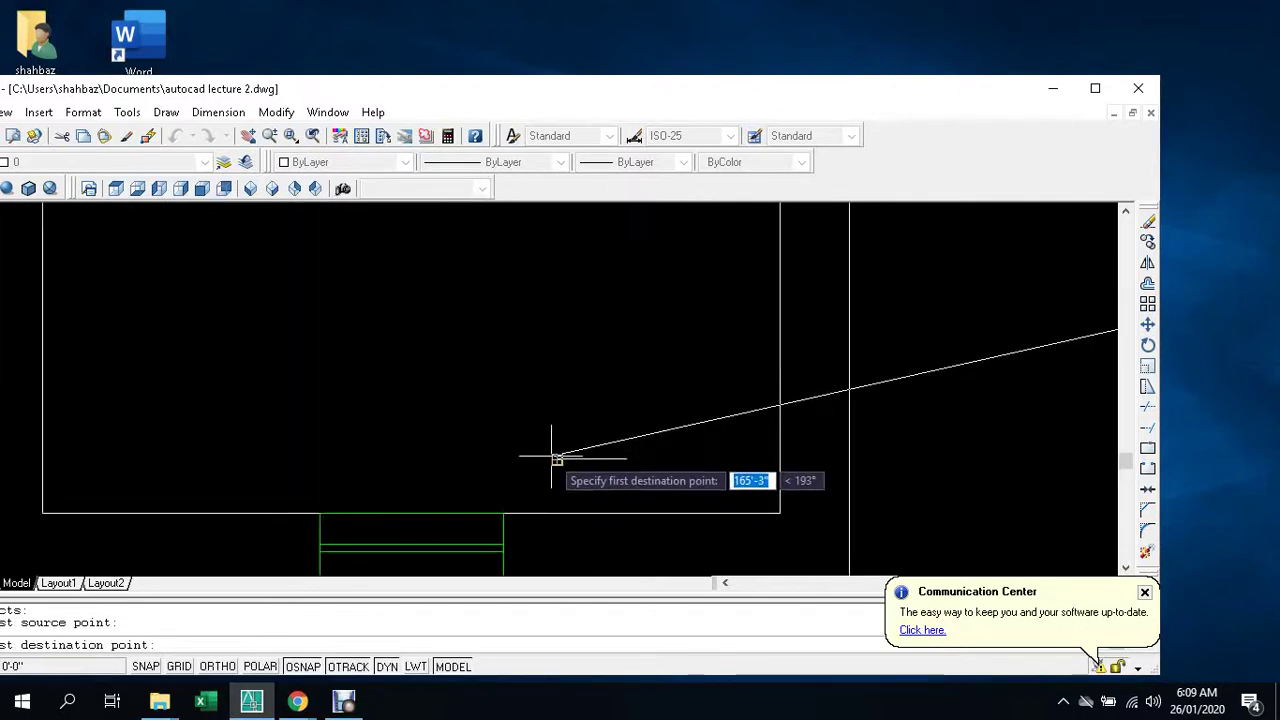
{"action": "left_click", "coordinate": [557, 458]}
{"action": "scroll", "coordinate": [545, 457], "scroll_direction": "down", "scroll_amount": 2}
{"action": "scroll", "coordinate": [952, 350], "scroll_direction": "down", "scroll_amount": 3}
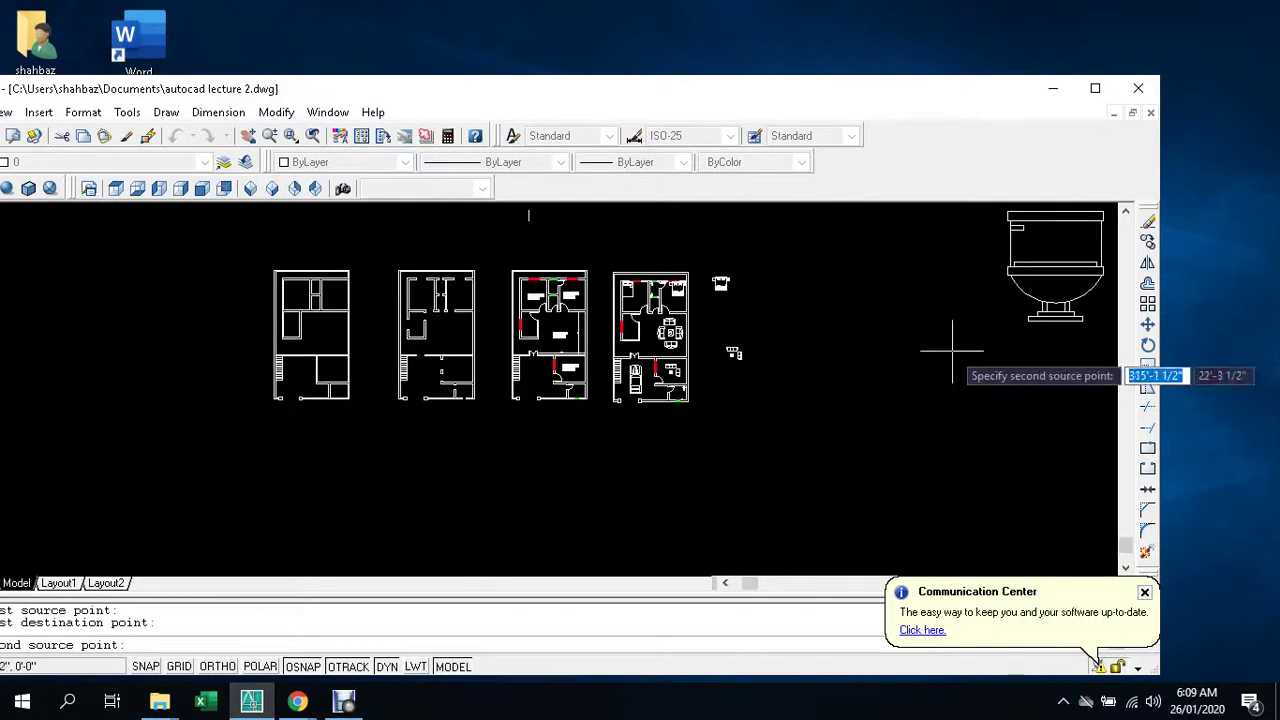
{"action": "scroll", "coordinate": [945, 362], "scroll_direction": "up", "scroll_amount": 2}
{"action": "scroll", "coordinate": [905, 405], "scroll_direction": "up", "scroll_amount": 2}
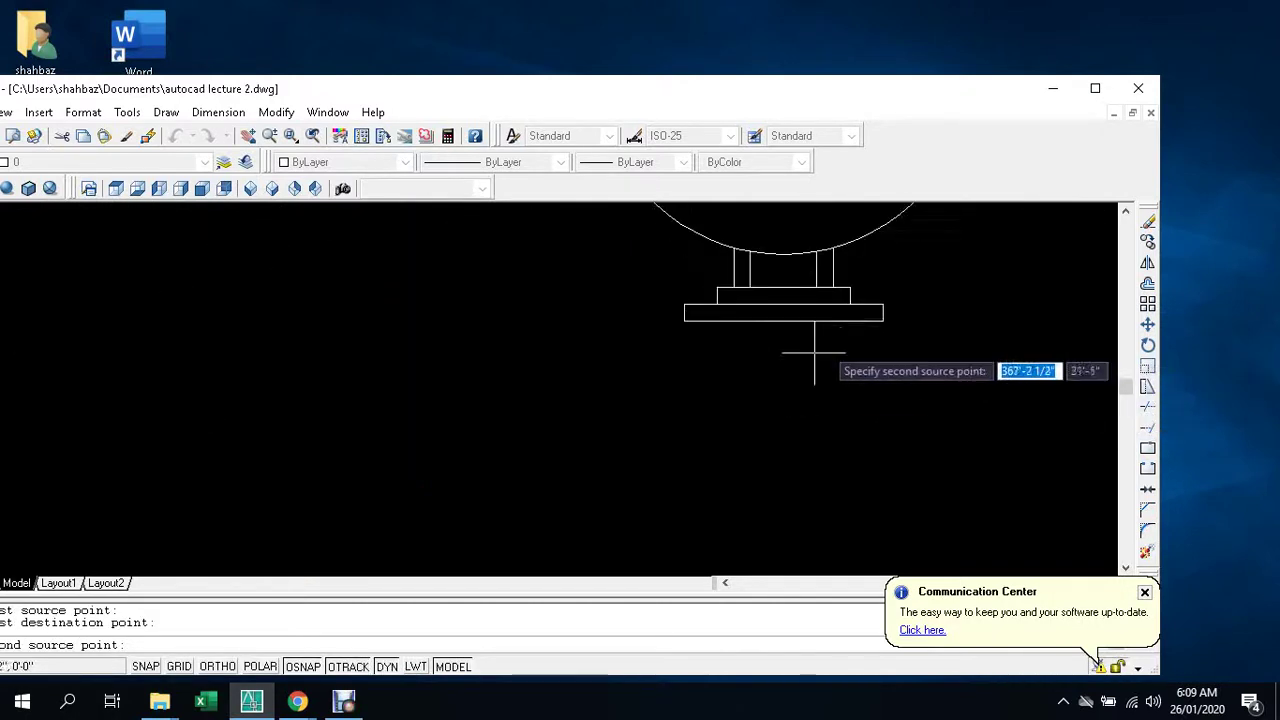
- Match the toilet's second base corner to the guide line, scaling it into the bathroom
{"action": "left_click", "coordinate": [883, 320]}
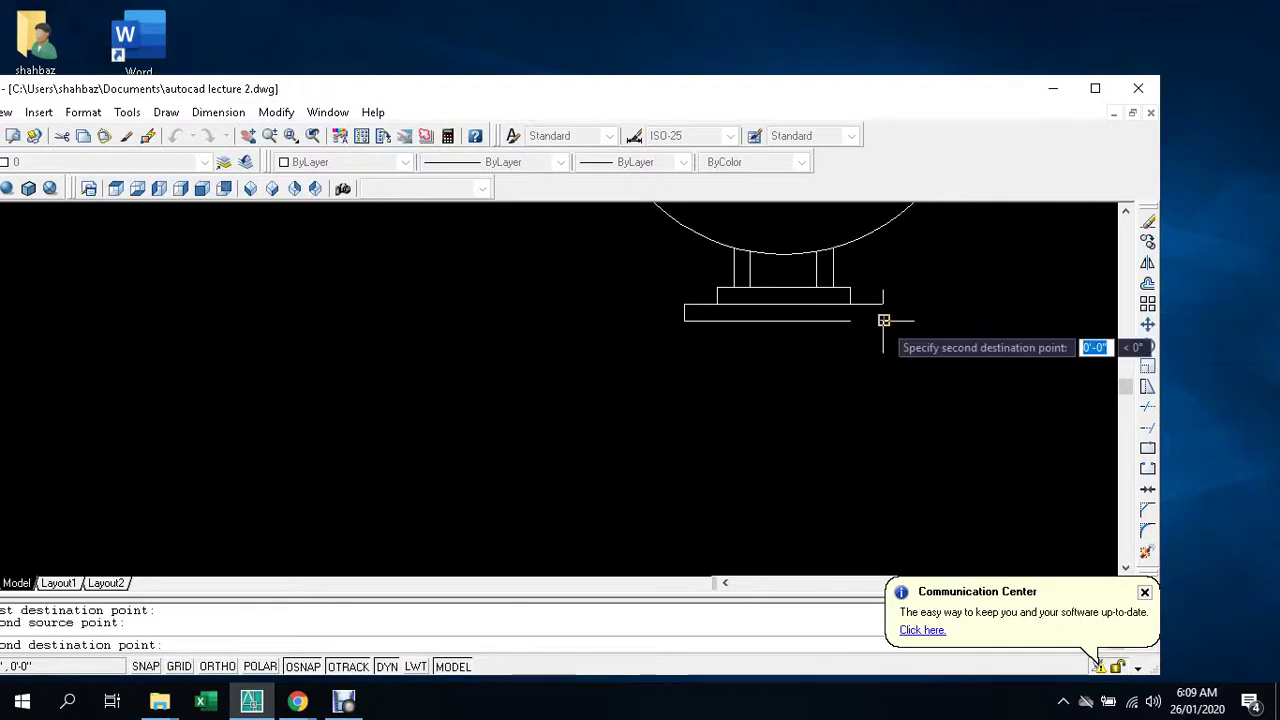
{"action": "scroll", "coordinate": [880, 322], "scroll_direction": "down", "scroll_amount": 3}
{"action": "scroll", "coordinate": [686, 354], "scroll_direction": "up", "scroll_amount": 2}
{"action": "scroll", "coordinate": [665, 364], "scroll_direction": "up", "scroll_amount": 2}
{"action": "scroll", "coordinate": [675, 375], "scroll_direction": "up", "scroll_amount": 2}
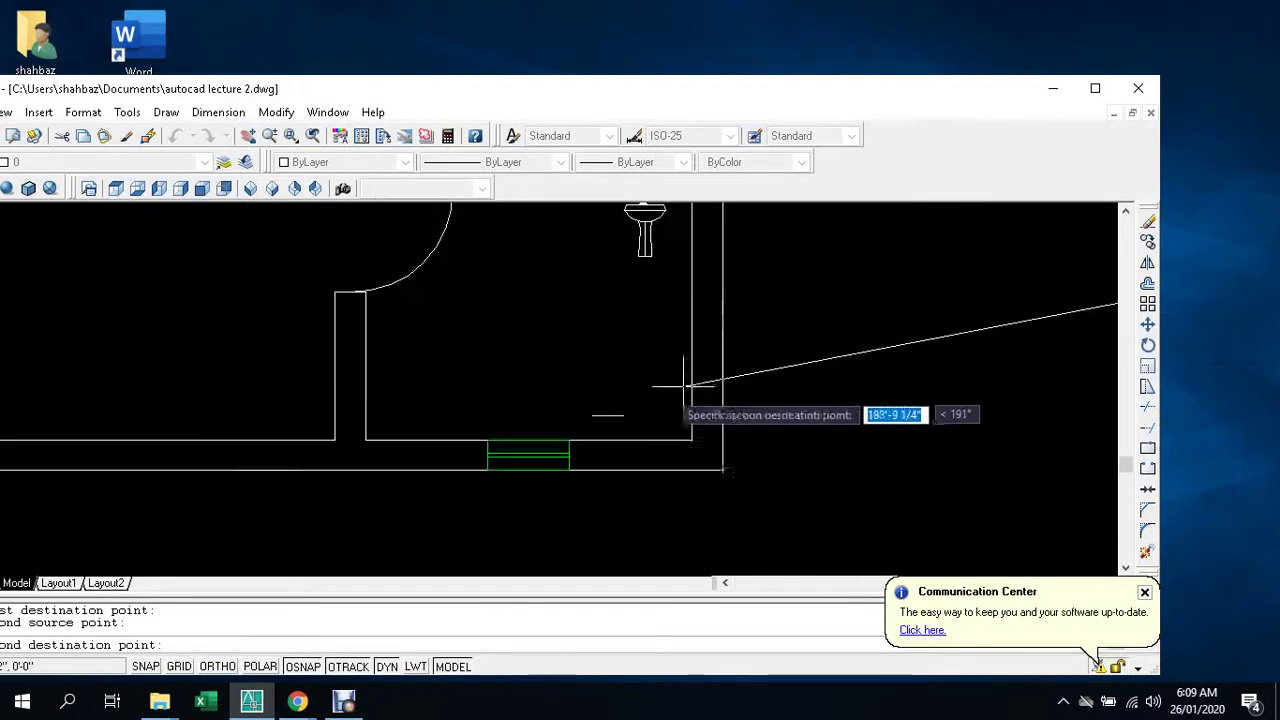
{"action": "scroll", "coordinate": [686, 384], "scroll_direction": "up", "scroll_amount": 2}
{"action": "left_click", "coordinate": [603, 425]}
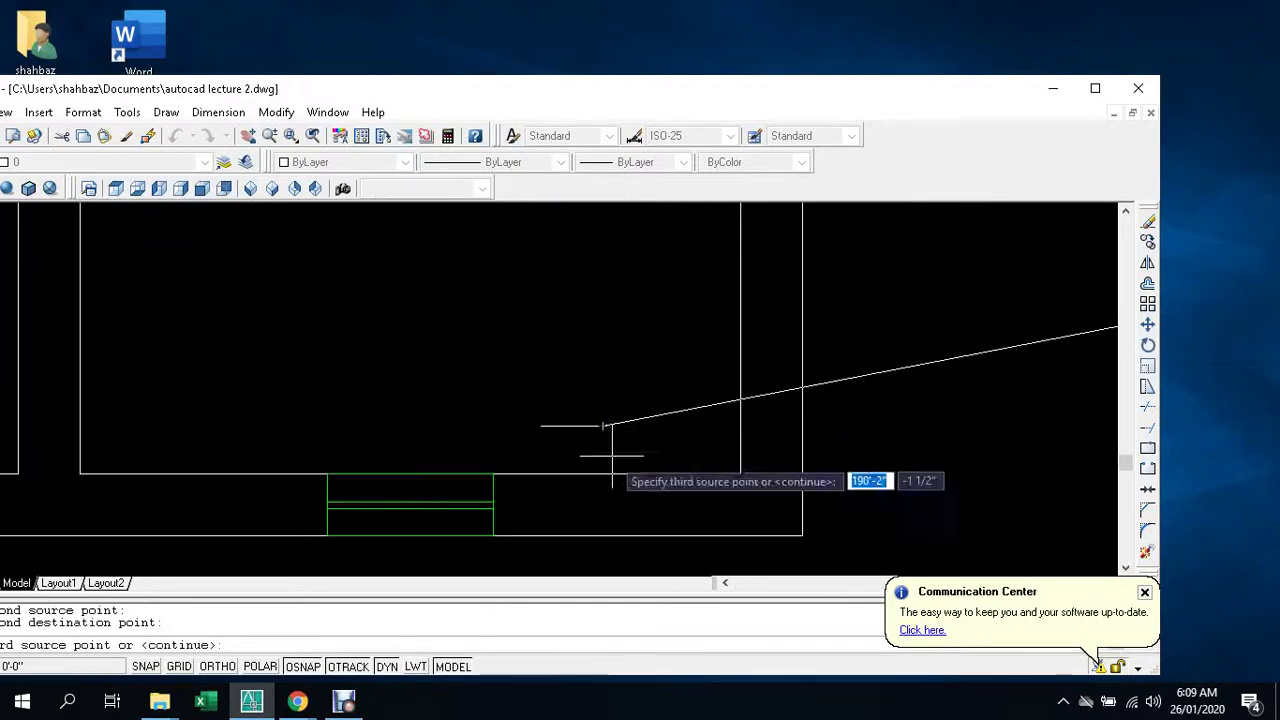
{"action": "key", "text": "Return"}
{"action": "key", "text": "Return"}
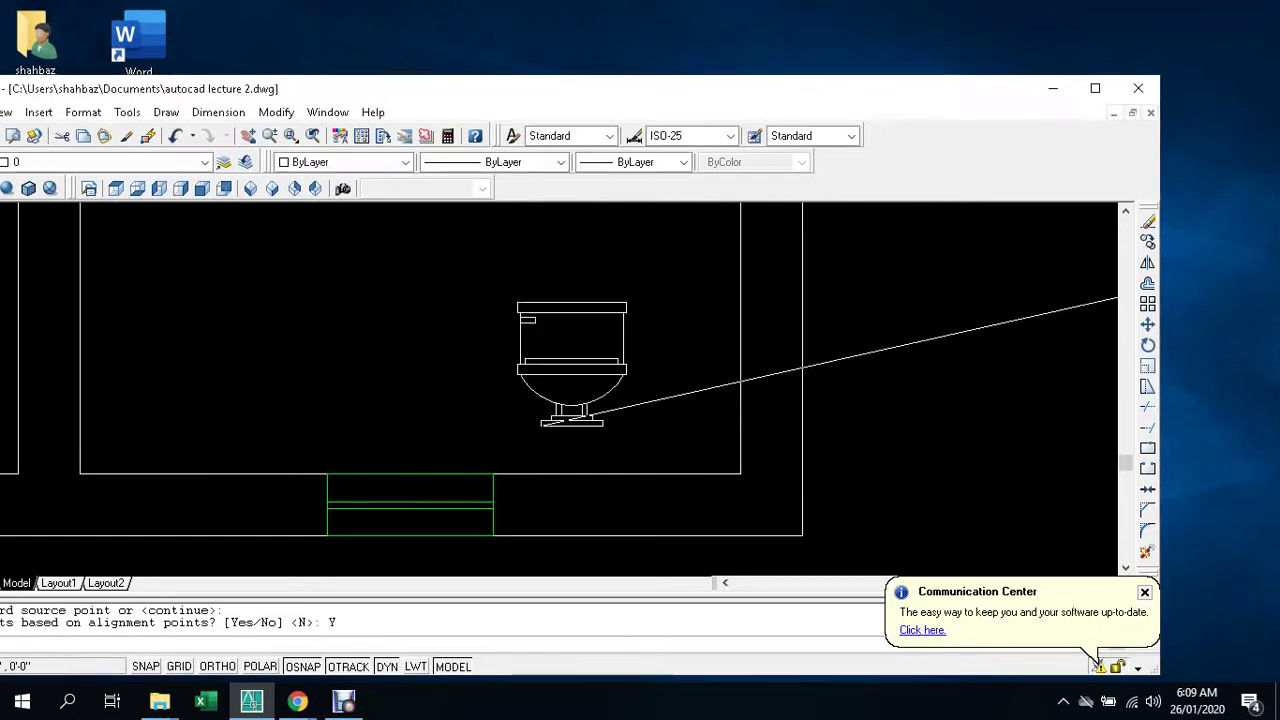
{"action": "scroll", "coordinate": [629, 440], "scroll_direction": "down", "scroll_amount": 2}
{"action": "key", "text": "Escape"}
{"action": "key", "text": "Escape"}
- Switch the bathroom toilet's visibility state to its plan view
{"action": "scroll", "coordinate": [612, 420], "scroll_direction": "up", "scroll_amount": 2}
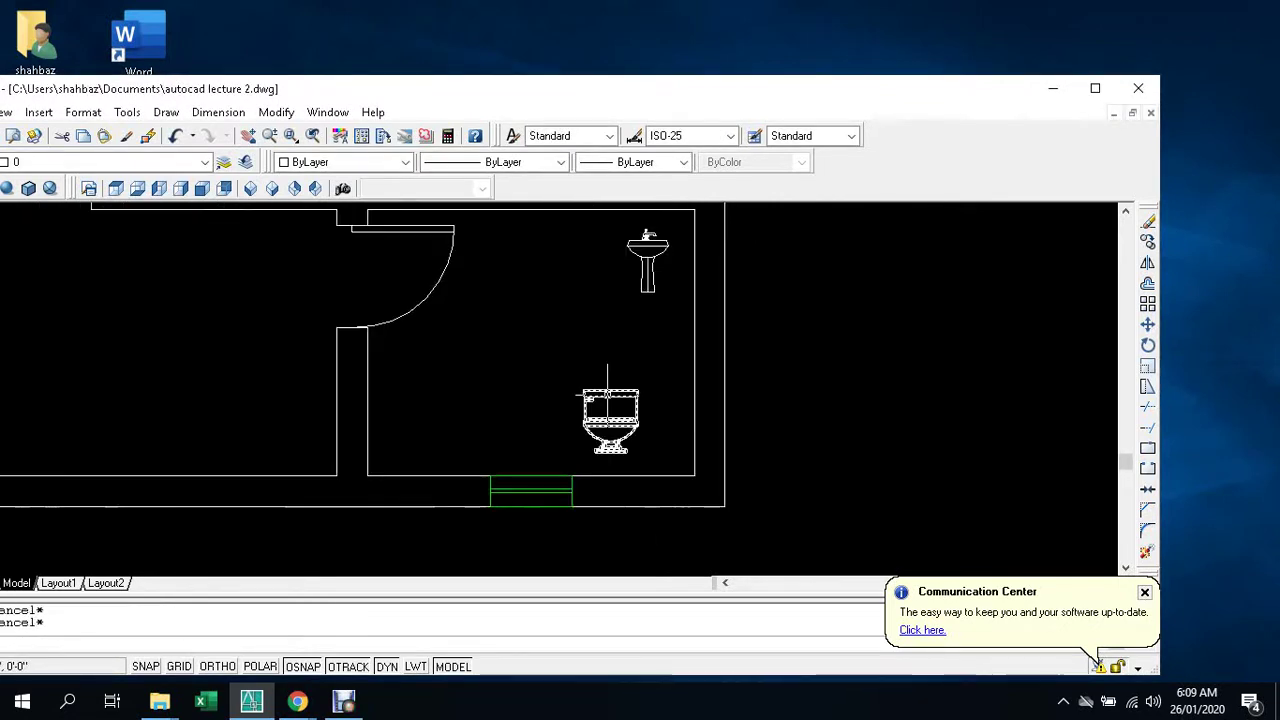
{"action": "scroll", "coordinate": [600, 425], "scroll_direction": "up", "scroll_amount": 2}
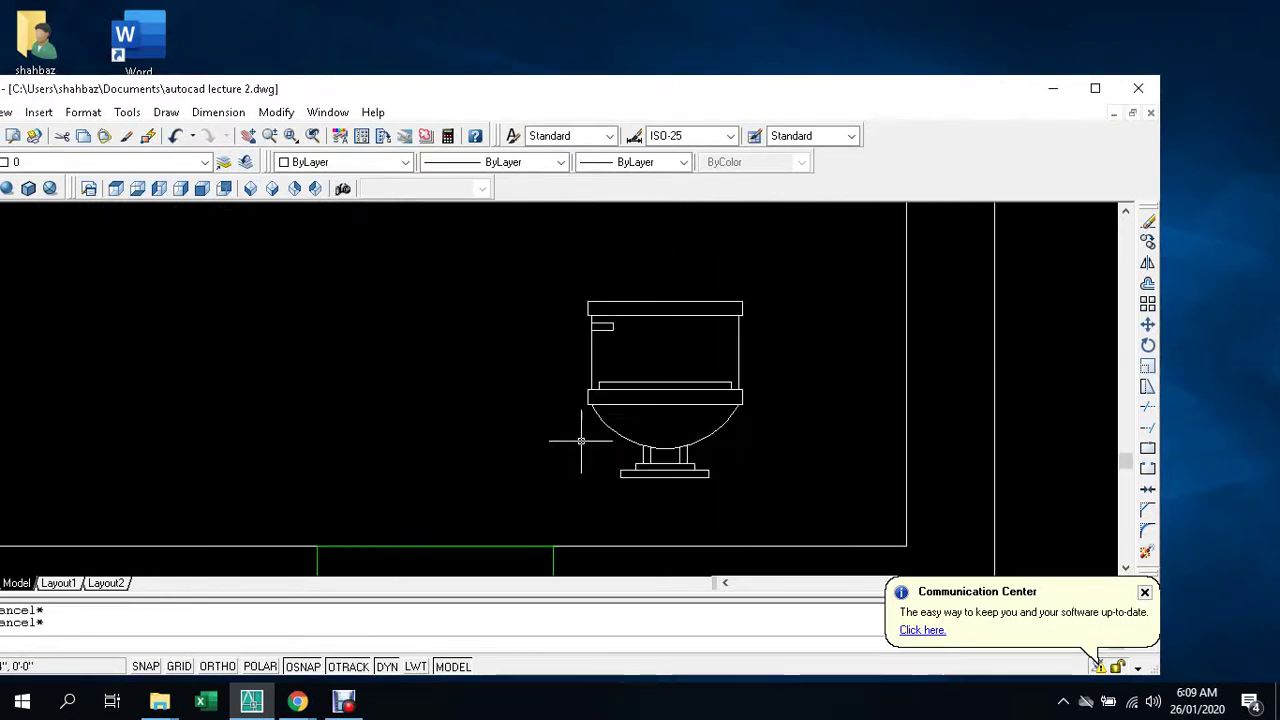
{"action": "left_click", "coordinate": [668, 467]}
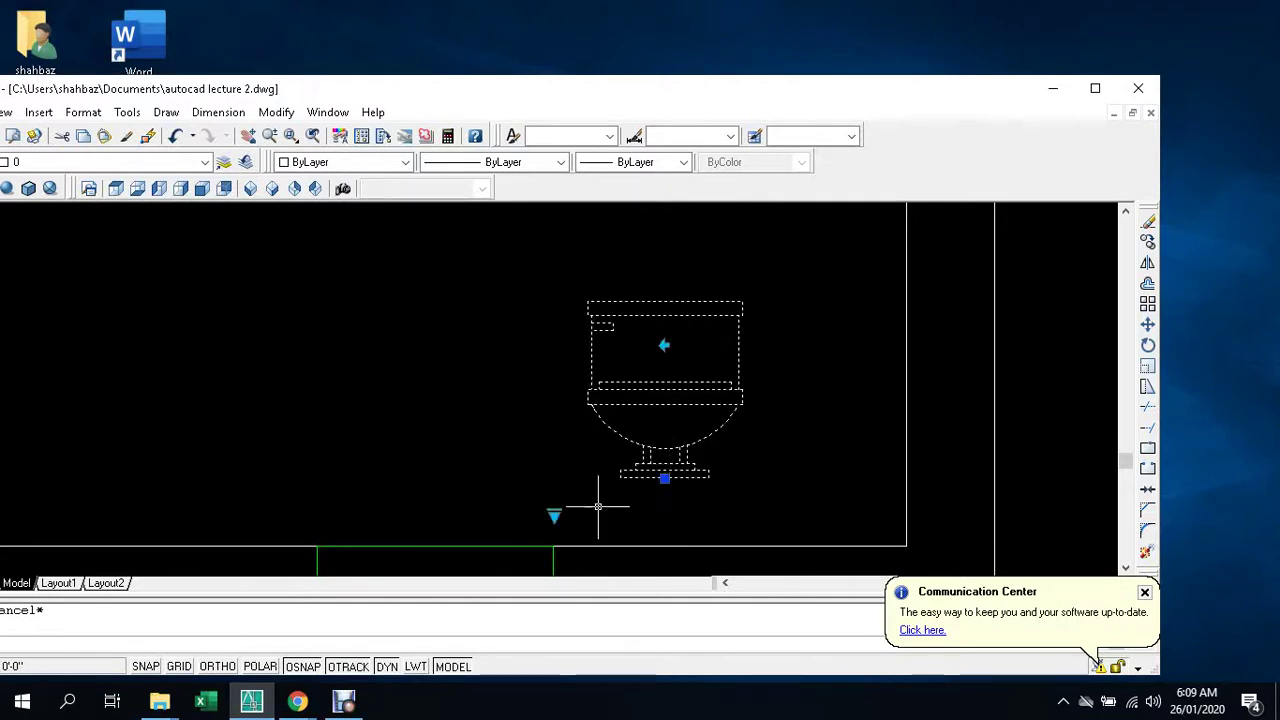
{"action": "left_click", "coordinate": [554, 514]}
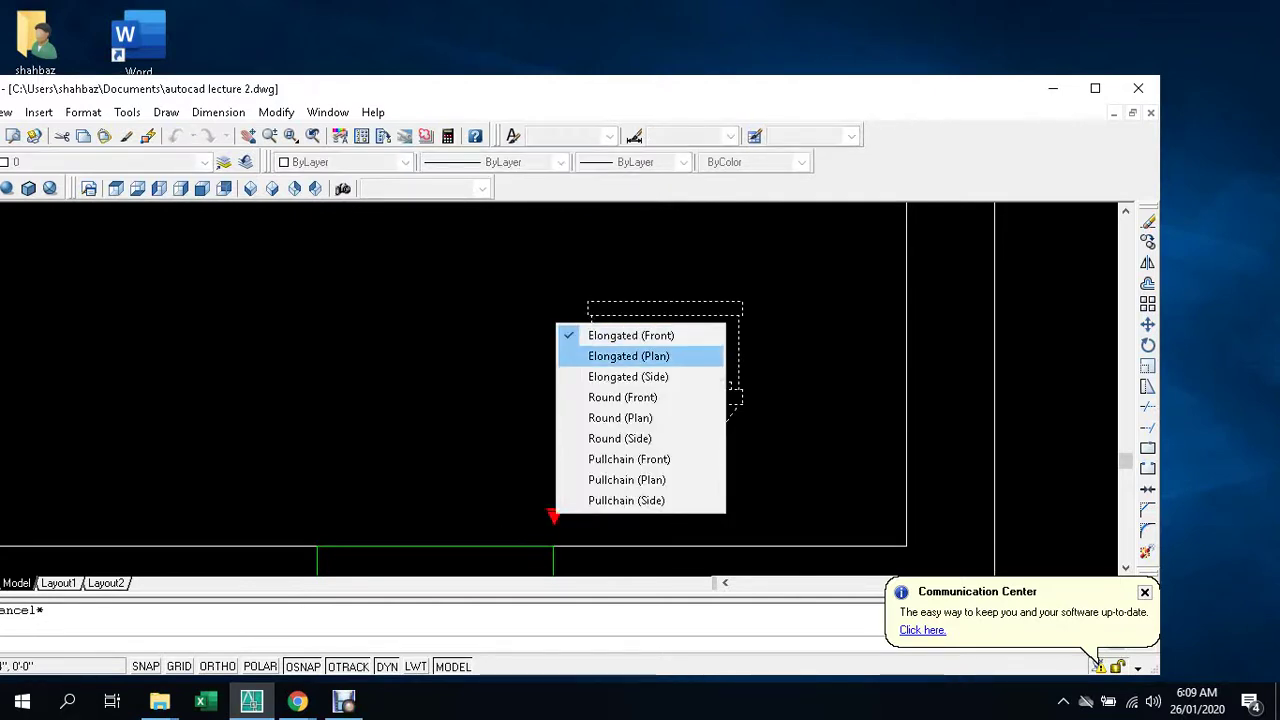
{"action": "left_click", "coordinate": [628, 356]}
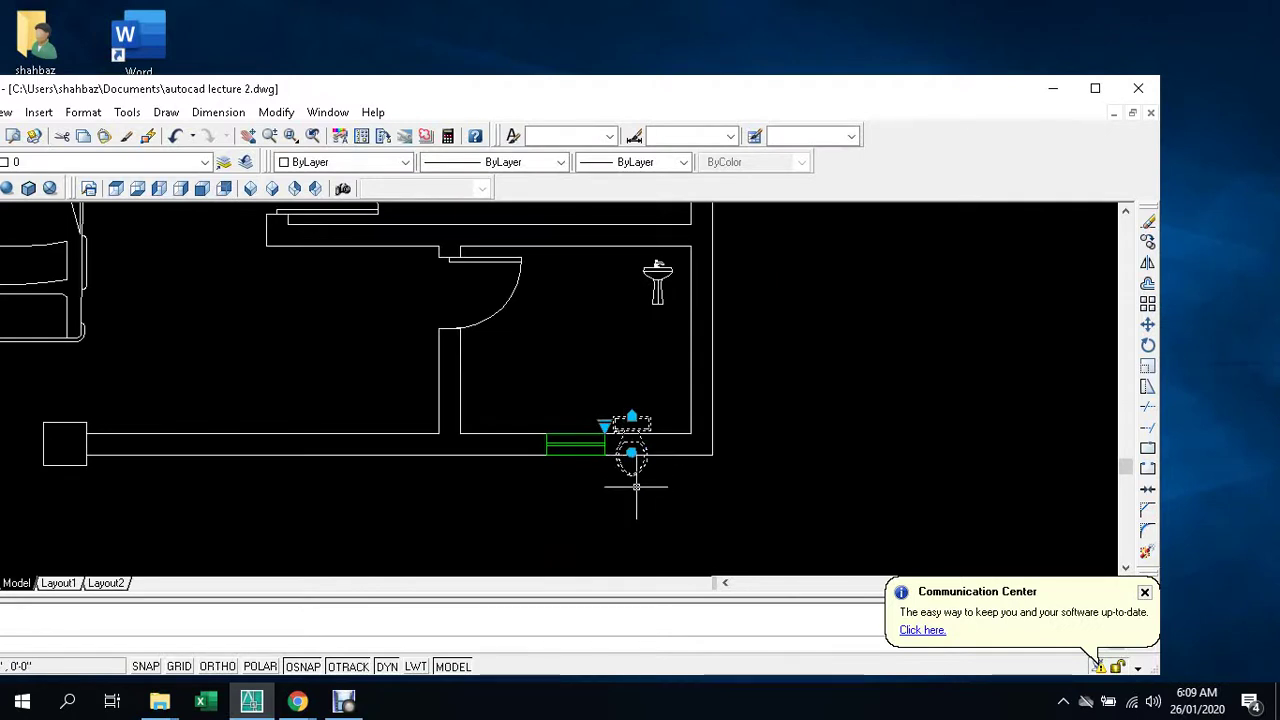
{"action": "key", "text": "Escape"}
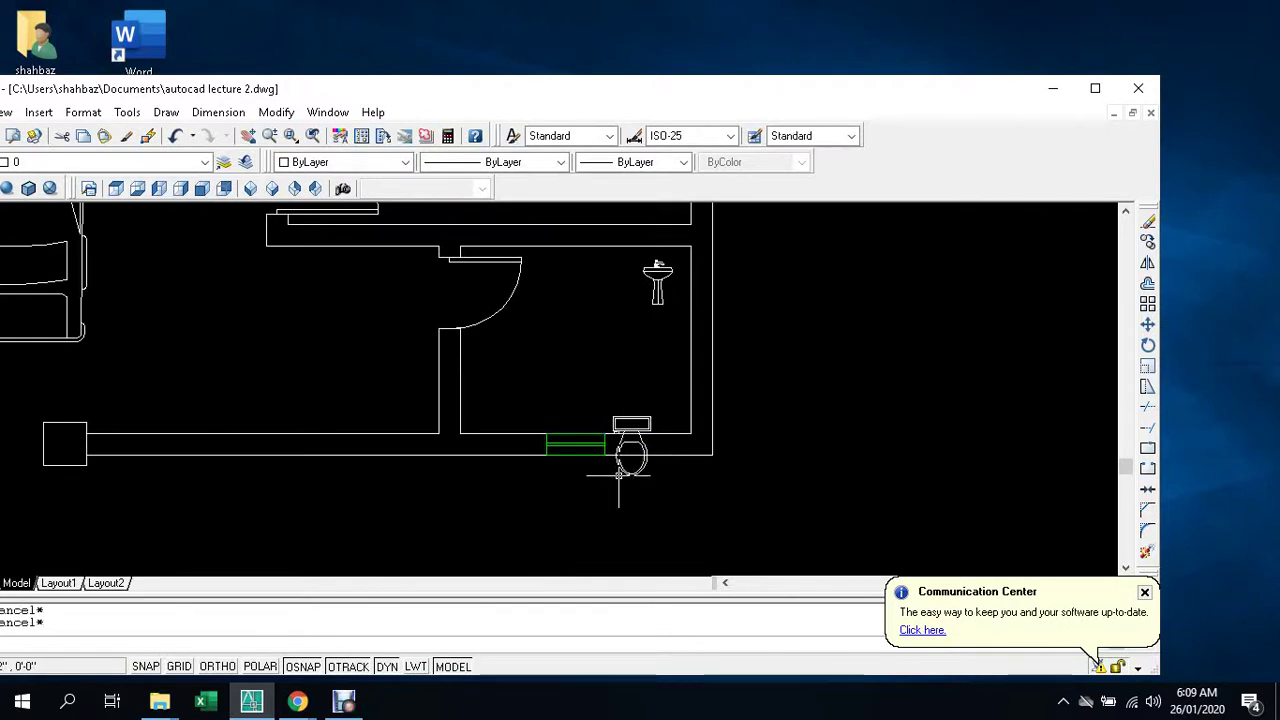
- Rotate the toilet 90° about its tank corner with Ortho on so it faces left
{"action": "type", "text": "ro"}
{"action": "key", "text": "Return"}
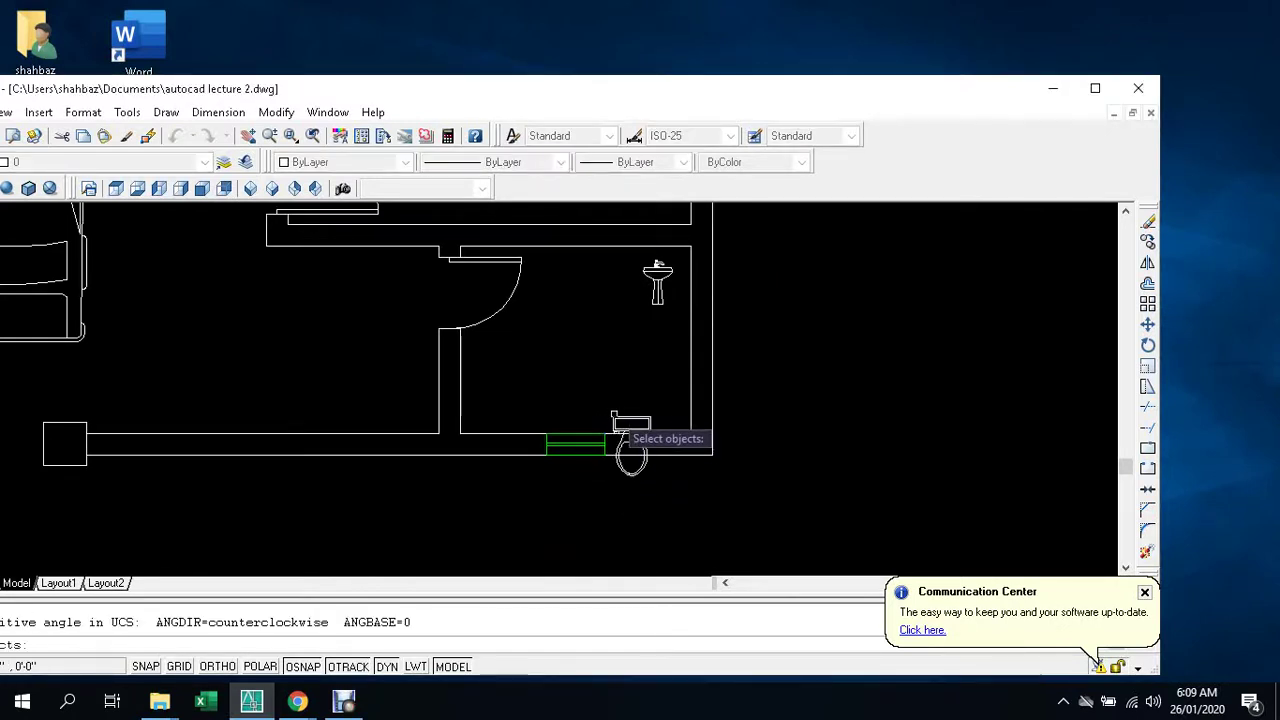
{"action": "left_click", "coordinate": [615, 416]}
{"action": "left_click", "coordinate": [624, 422]}
{"action": "key", "text": "Return"}
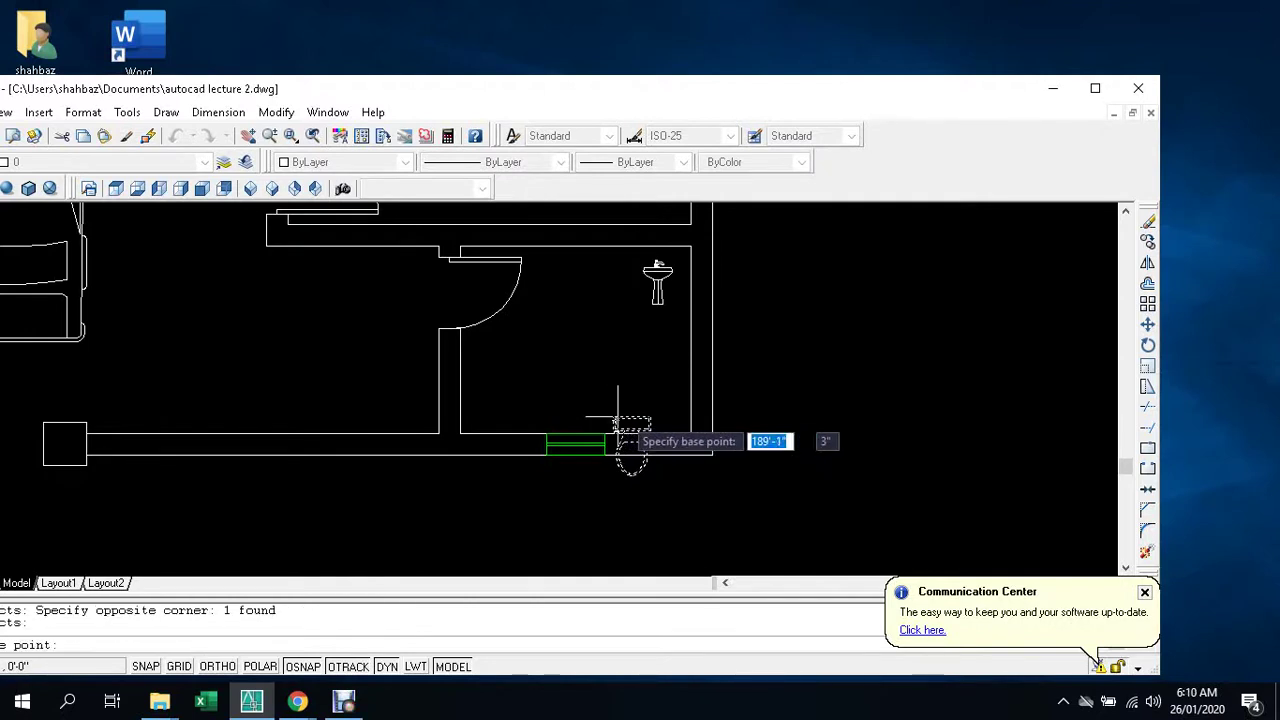
{"action": "scroll", "coordinate": [625, 415], "scroll_direction": "up", "scroll_amount": 4}
{"action": "left_click", "coordinate": [627, 414]}
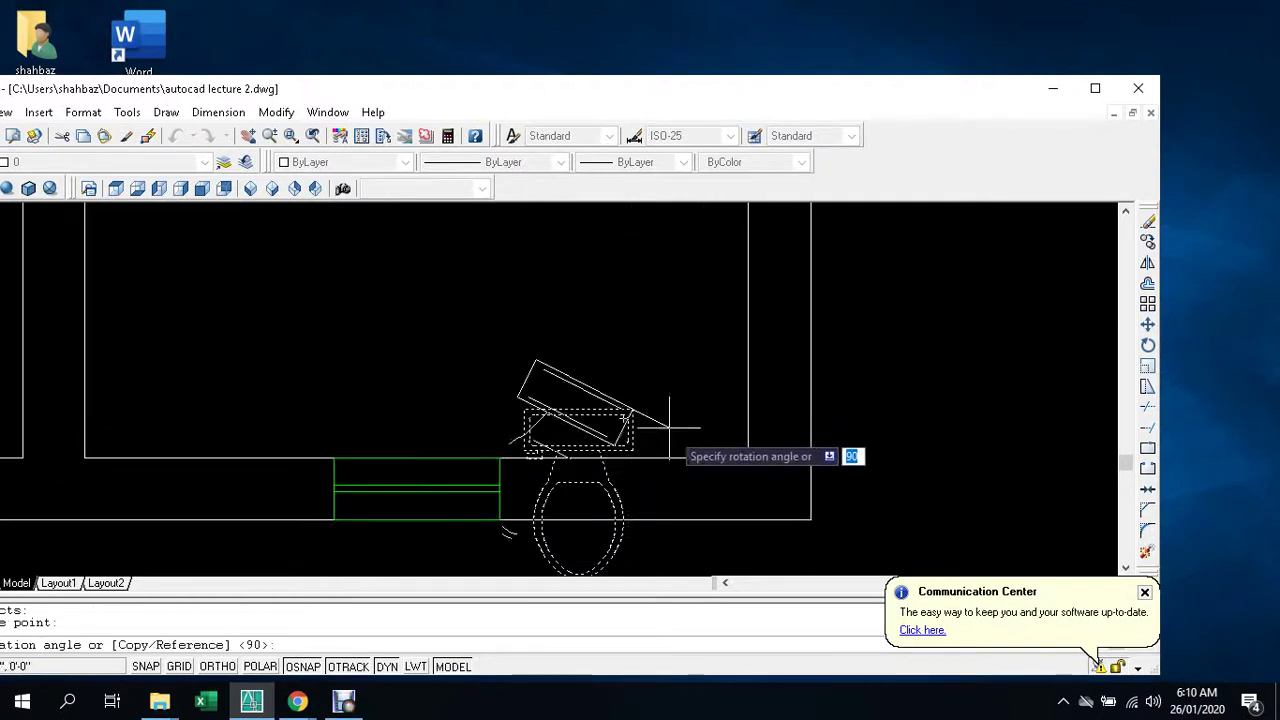
{"action": "key", "text": "F8"}
{"action": "left_click", "coordinate": [628, 509]}
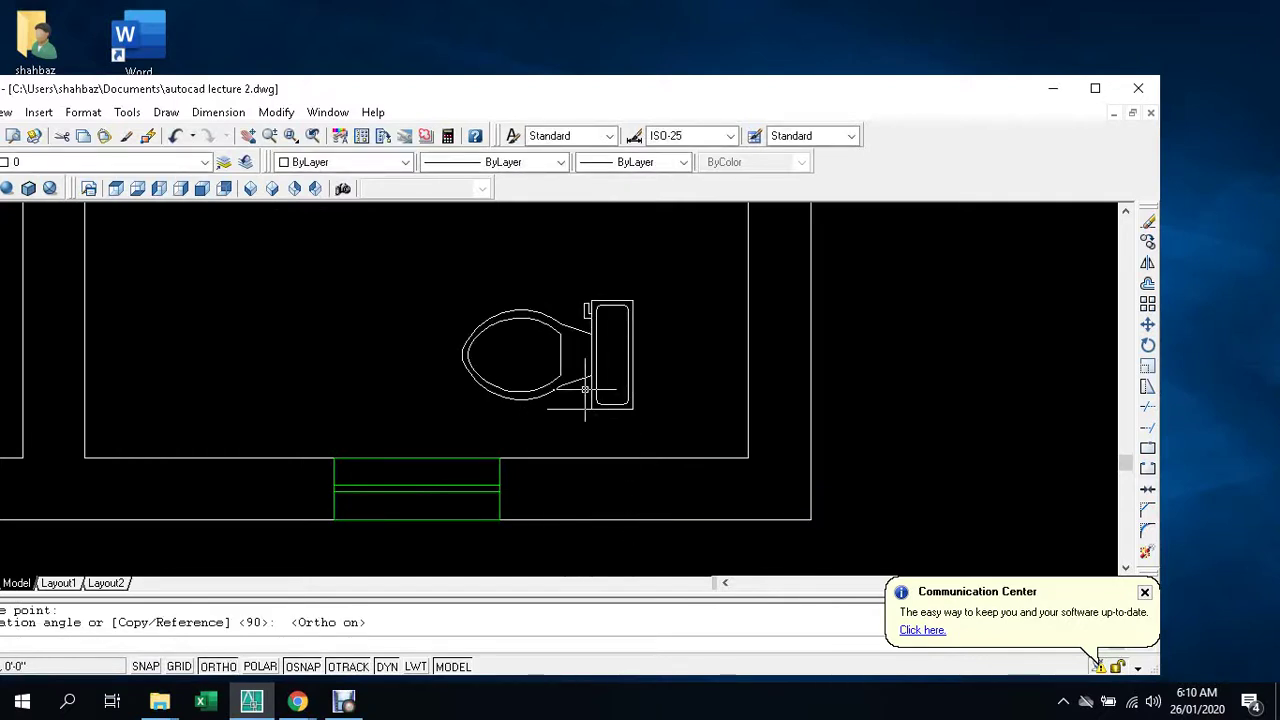
- Erase the stray short guide line beneath the toilet
{"action": "left_click", "coordinate": [573, 408]}
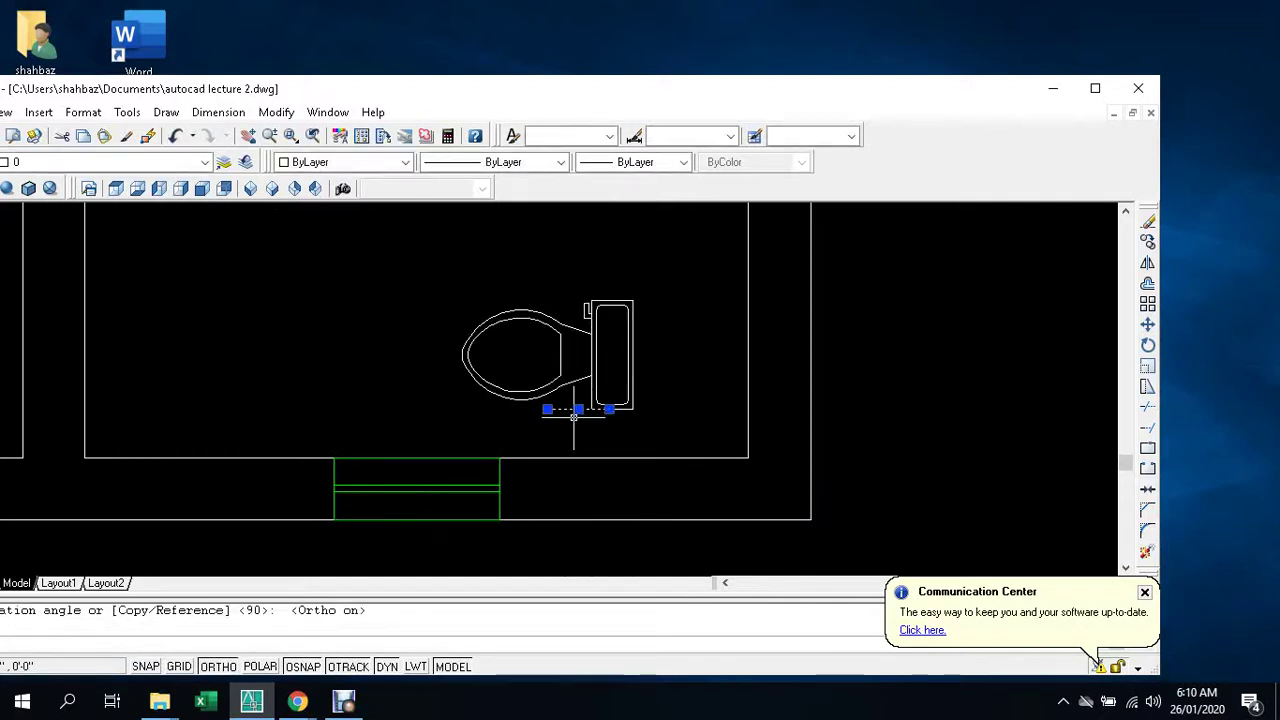
{"action": "key", "text": "Delete"}
{"action": "left_click", "coordinate": [590, 354]}
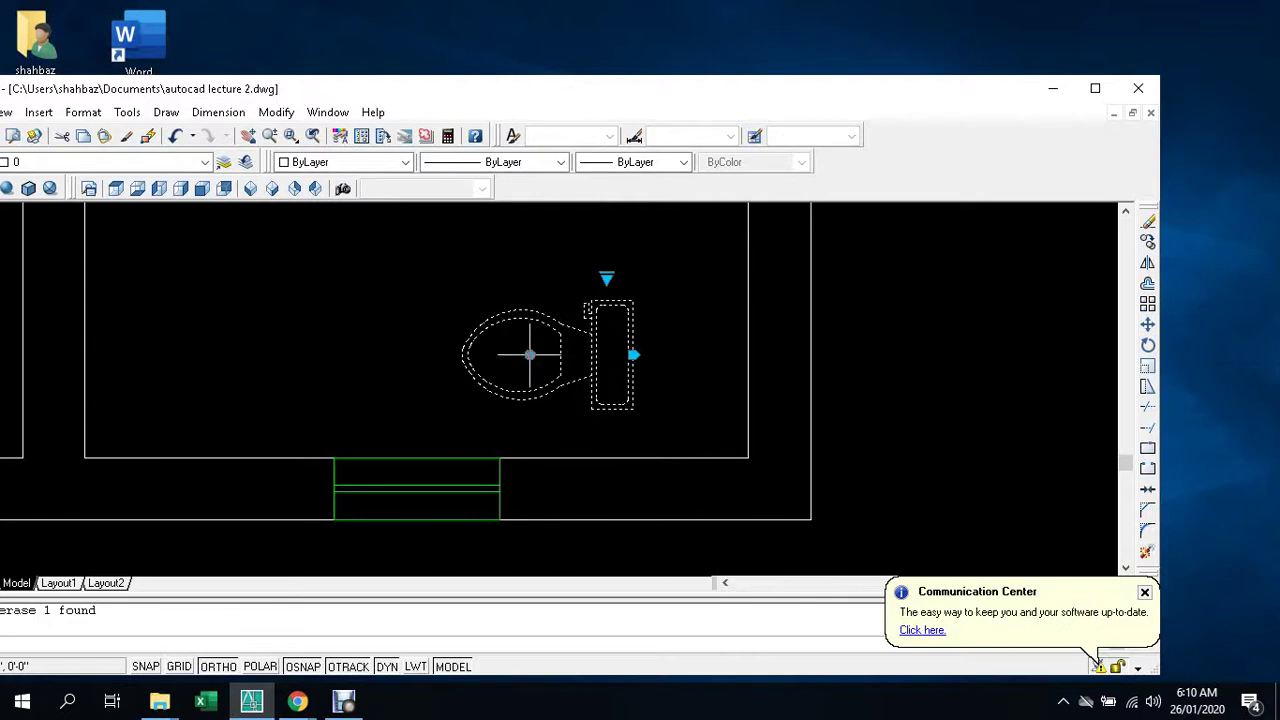
- Try a grip rotation on the toilet, then cancel it
{"action": "left_click", "coordinate": [530, 354]}
{"action": "key", "text": "space"}
{"action": "key", "text": "space"}
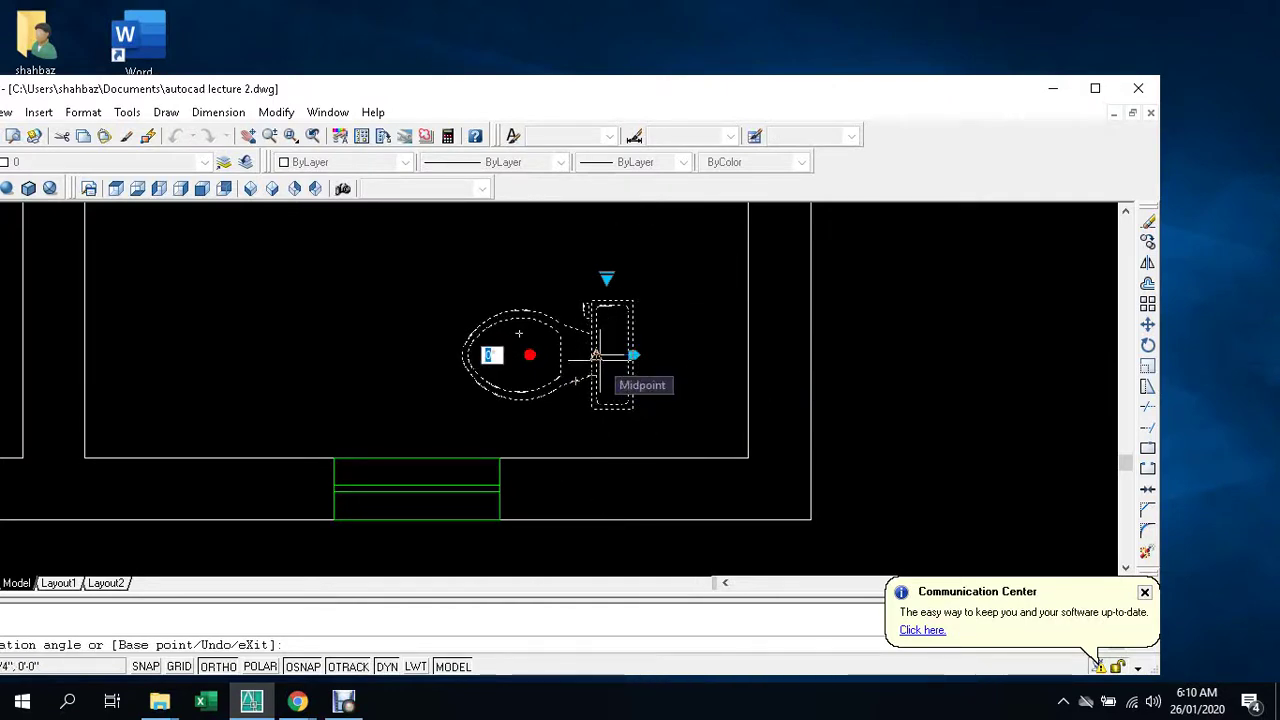
{"action": "left_click", "coordinate": [608, 362]}
{"action": "key", "text": "Escape"}
{"action": "key", "text": "Escape"}
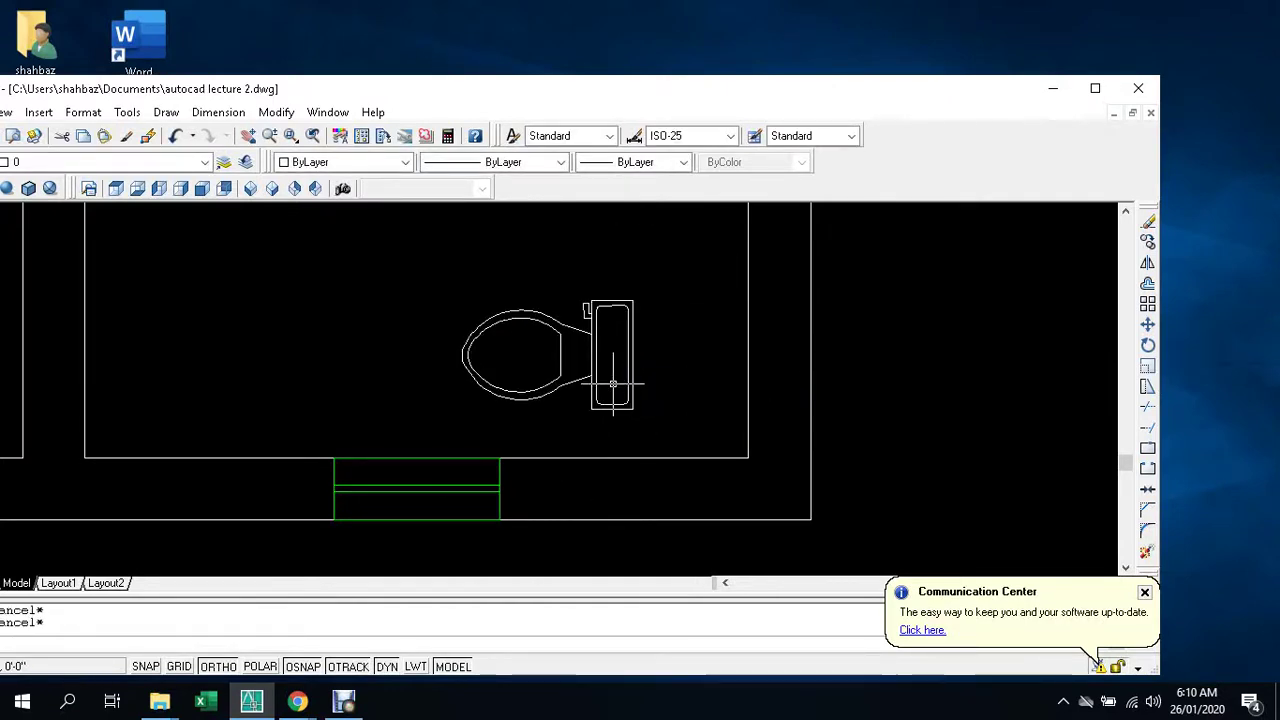
- Move the toilet by its tank so it sits against the bathroom's right wall
{"action": "type", "text": "ro"}
{"action": "key", "text": "Return"}
{"action": "left_click", "coordinate": [613, 383]}
{"action": "key", "text": "Return"}
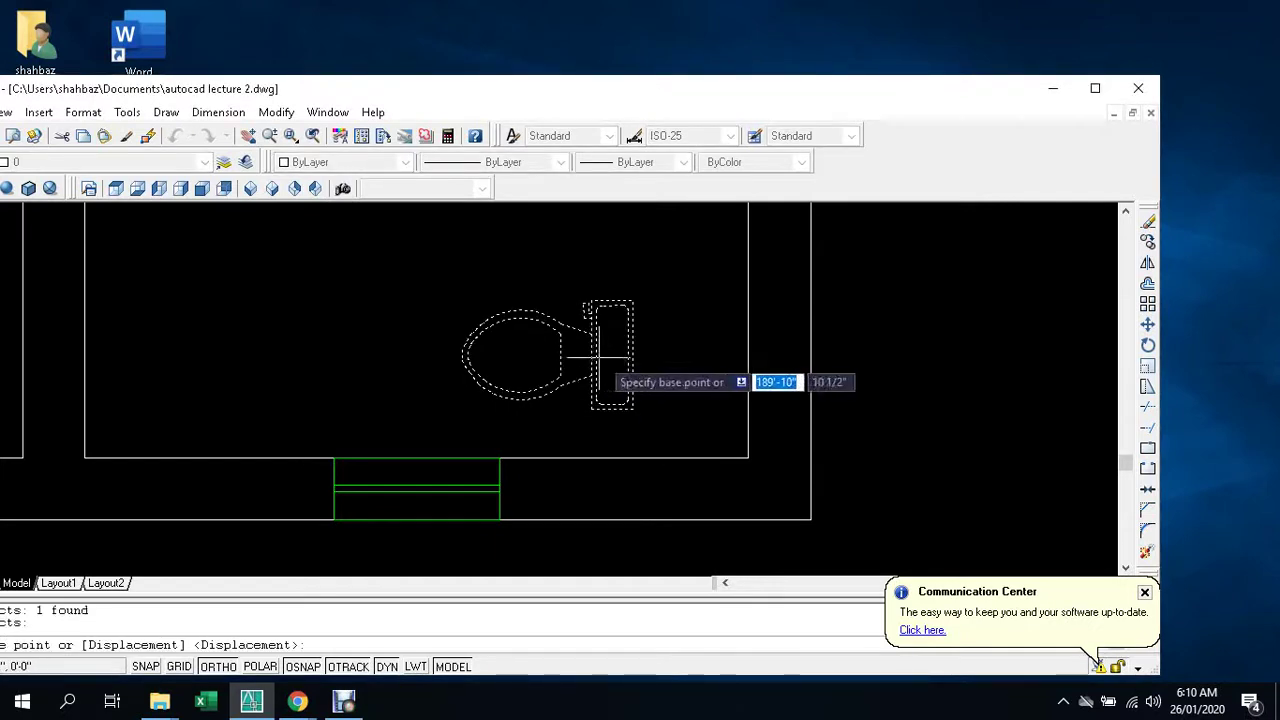
{"action": "left_click", "coordinate": [633, 355]}
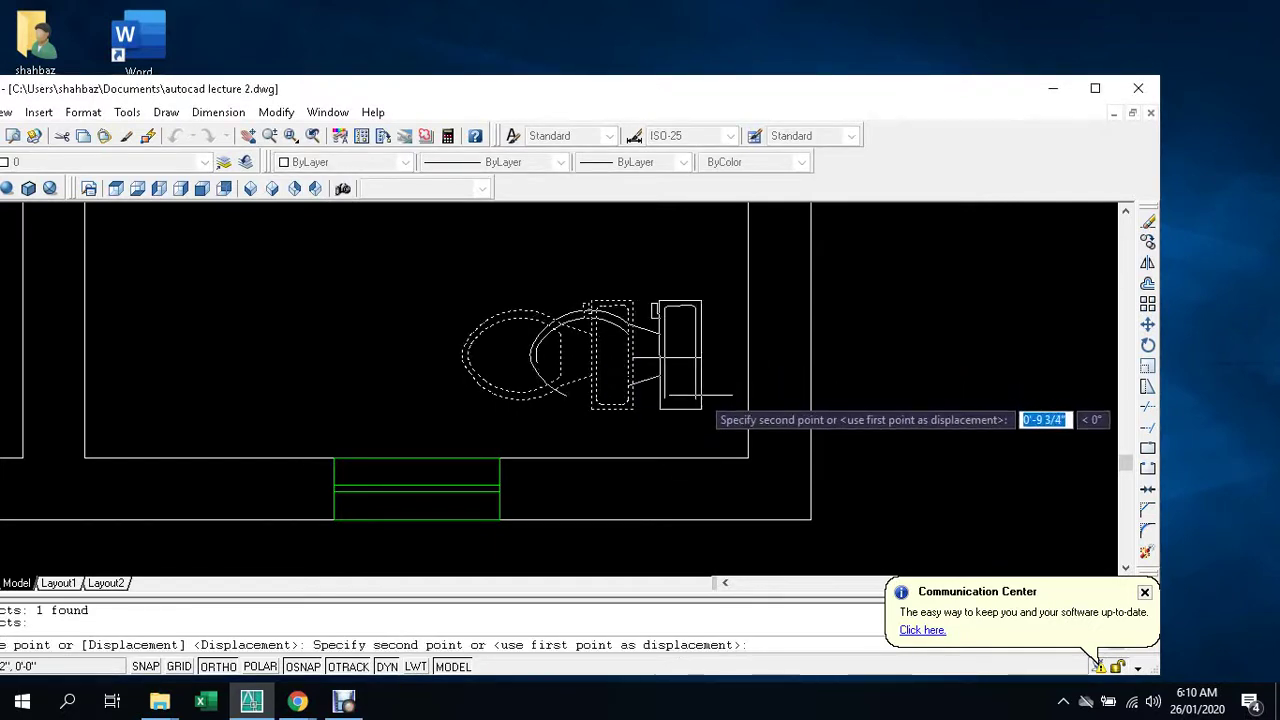
{"action": "left_click", "coordinate": [713, 386]}
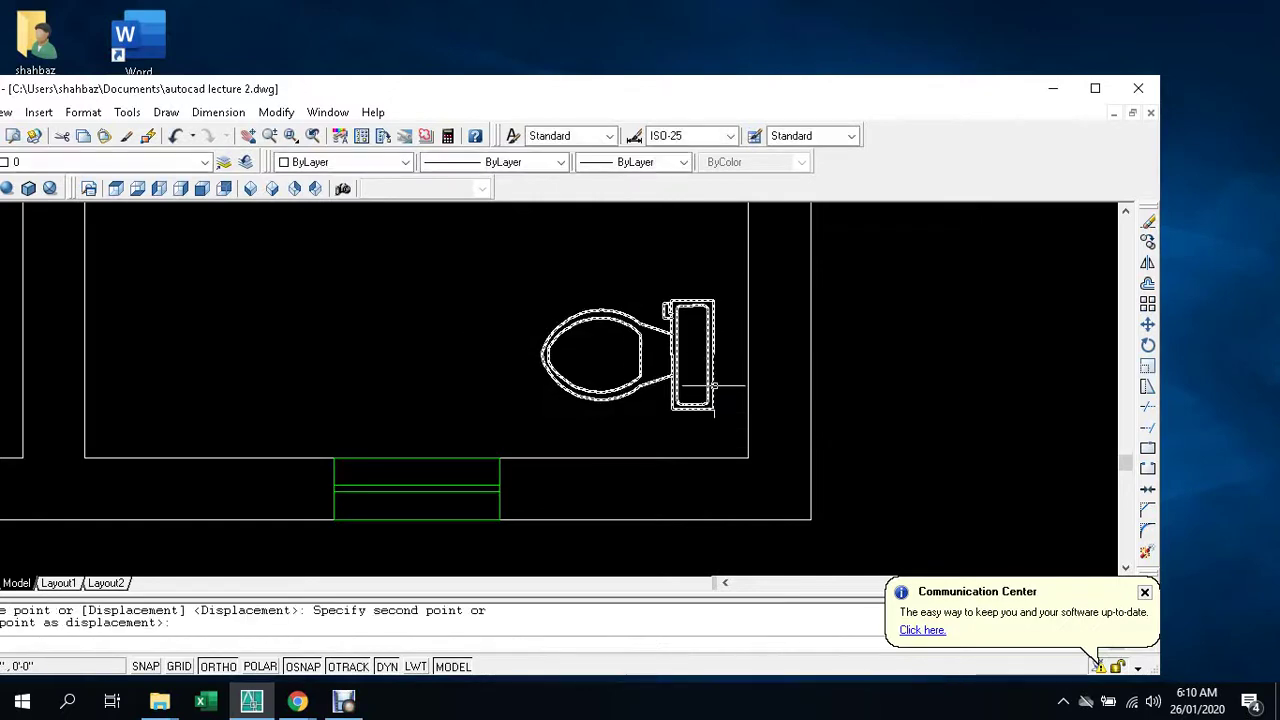
{"action": "key", "text": "Escape"}
{"action": "scroll", "coordinate": [509, 440], "scroll_direction": "down", "scroll_amount": 3}
{"action": "scroll", "coordinate": [509, 440], "scroll_direction": "down", "scroll_amount": 2}
{"action": "key", "text": "Escape"}
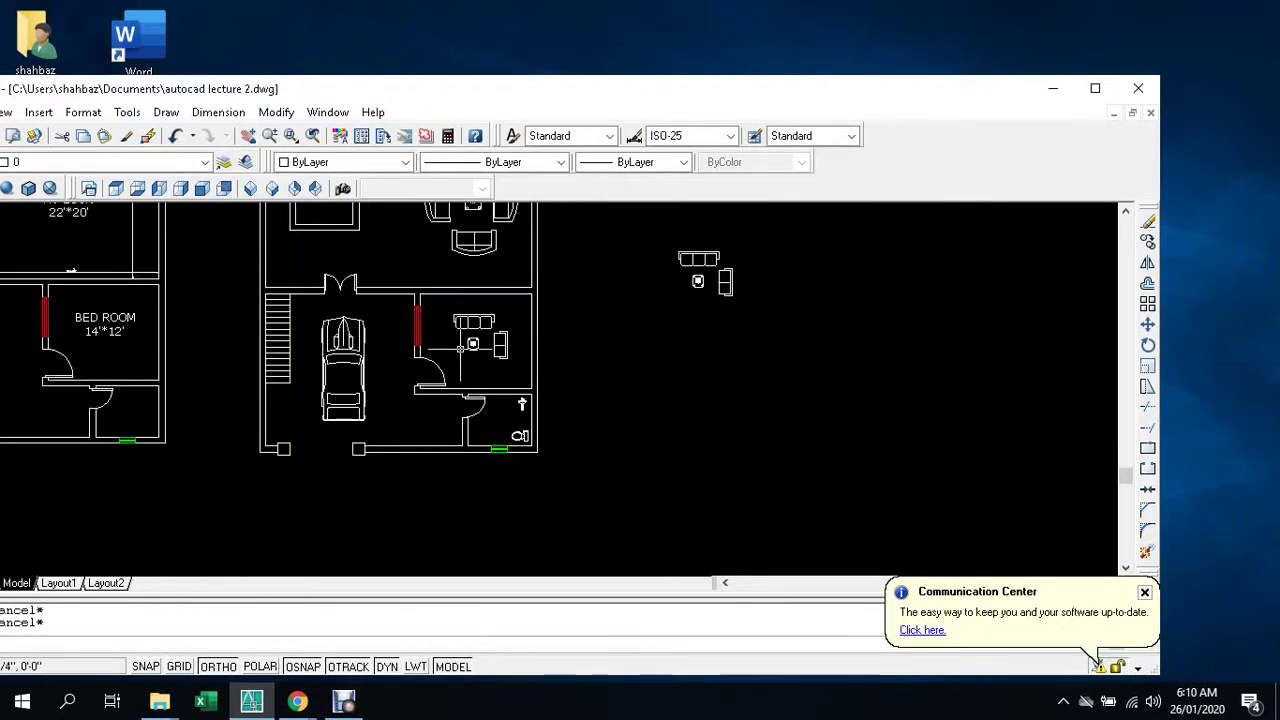
{"action": "scroll", "coordinate": [515, 222], "scroll_direction": "up", "scroll_amount": 2}
{"action": "scroll", "coordinate": [560, 290], "scroll_direction": "down", "scroll_amount": 2}
{"action": "scroll", "coordinate": [560, 290], "scroll_direction": "down", "scroll_amount": 2}
{"action": "scroll", "coordinate": [538, 290], "scroll_direction": "down", "scroll_amount": 2}
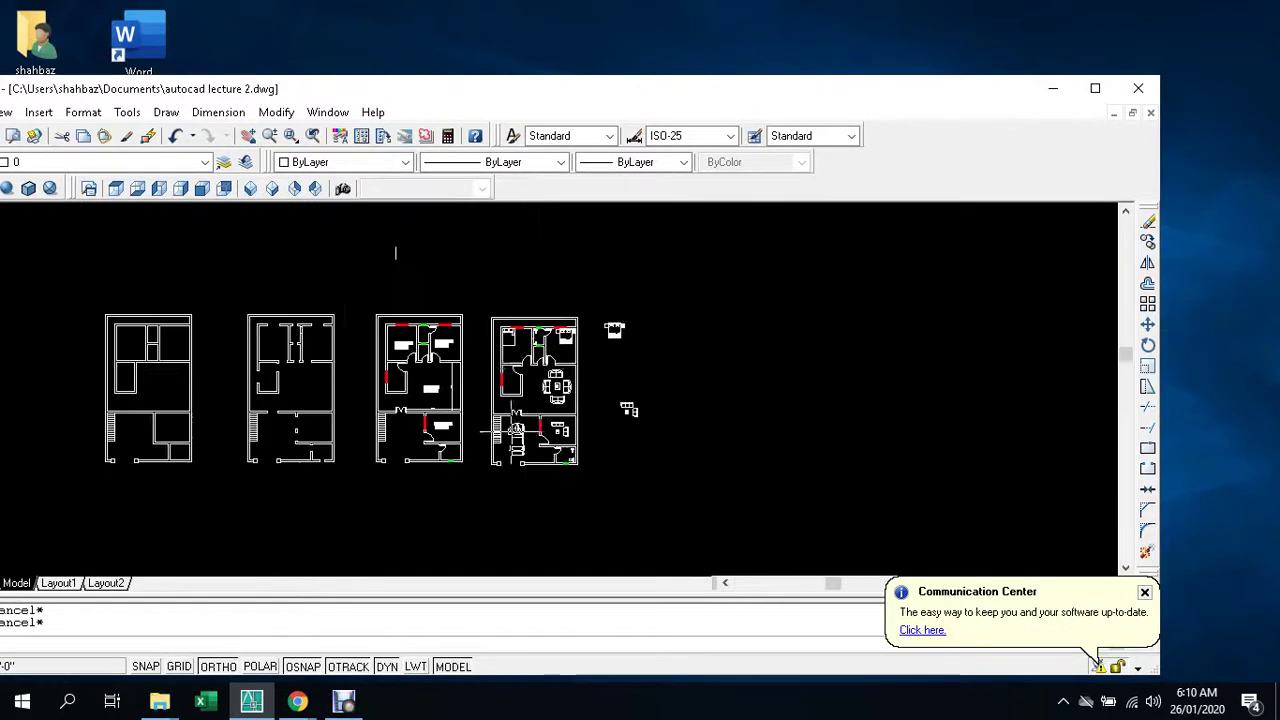
{"action": "scroll", "coordinate": [538, 290], "scroll_direction": "up", "scroll_amount": 3}
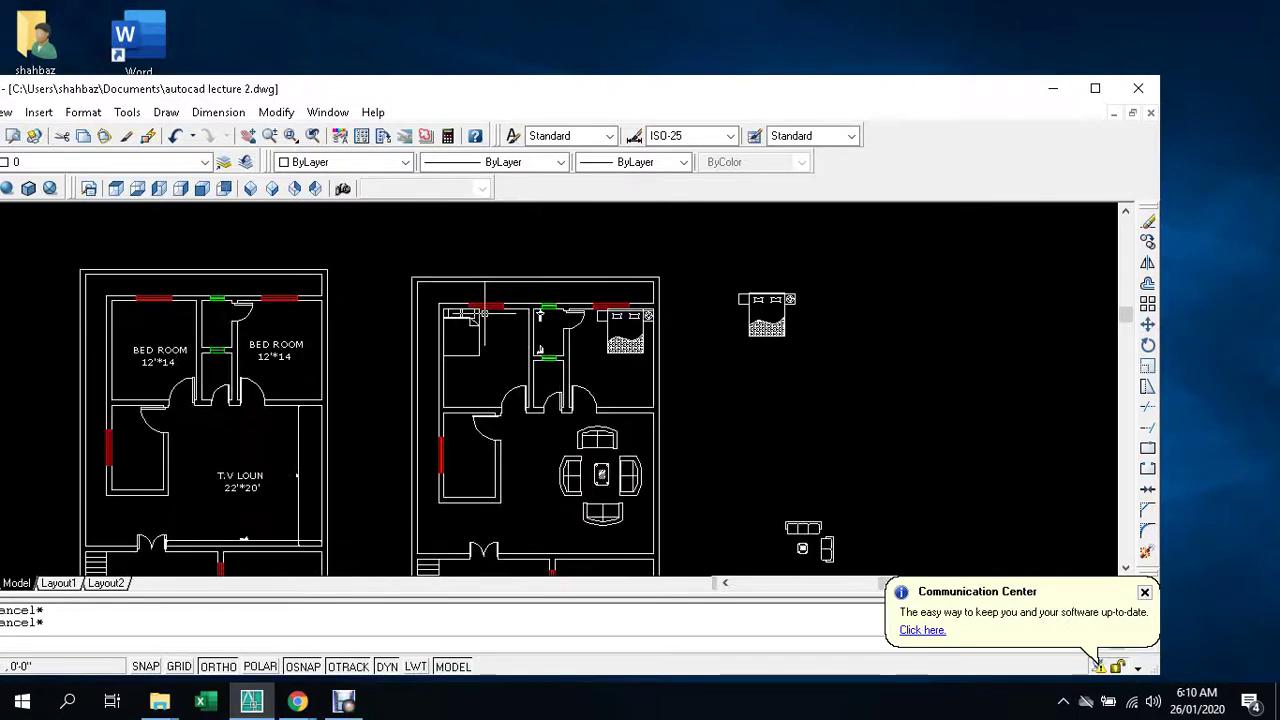
{"action": "scroll", "coordinate": [483, 296], "scroll_direction": "up", "scroll_amount": 2}
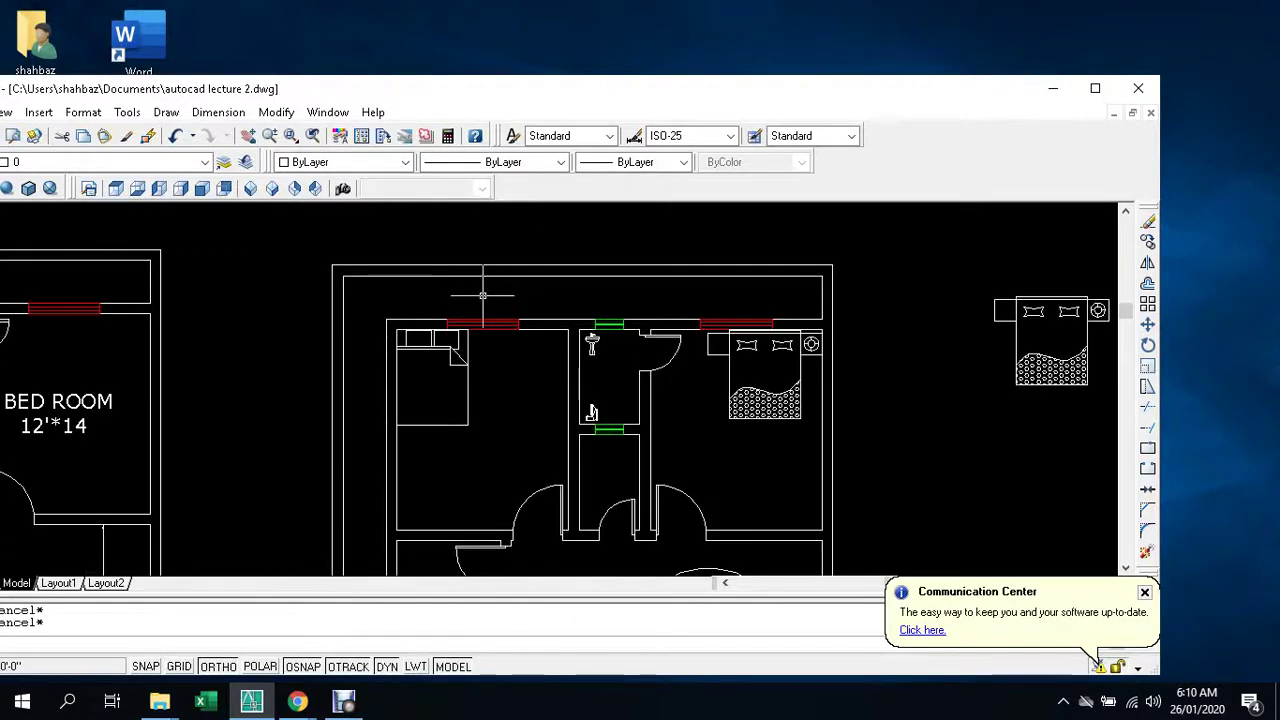
{"action": "scroll", "coordinate": [483, 296], "scroll_direction": "down", "scroll_amount": 2}
{"action": "scroll", "coordinate": [430, 400], "scroll_direction": "down", "scroll_amount": 2}
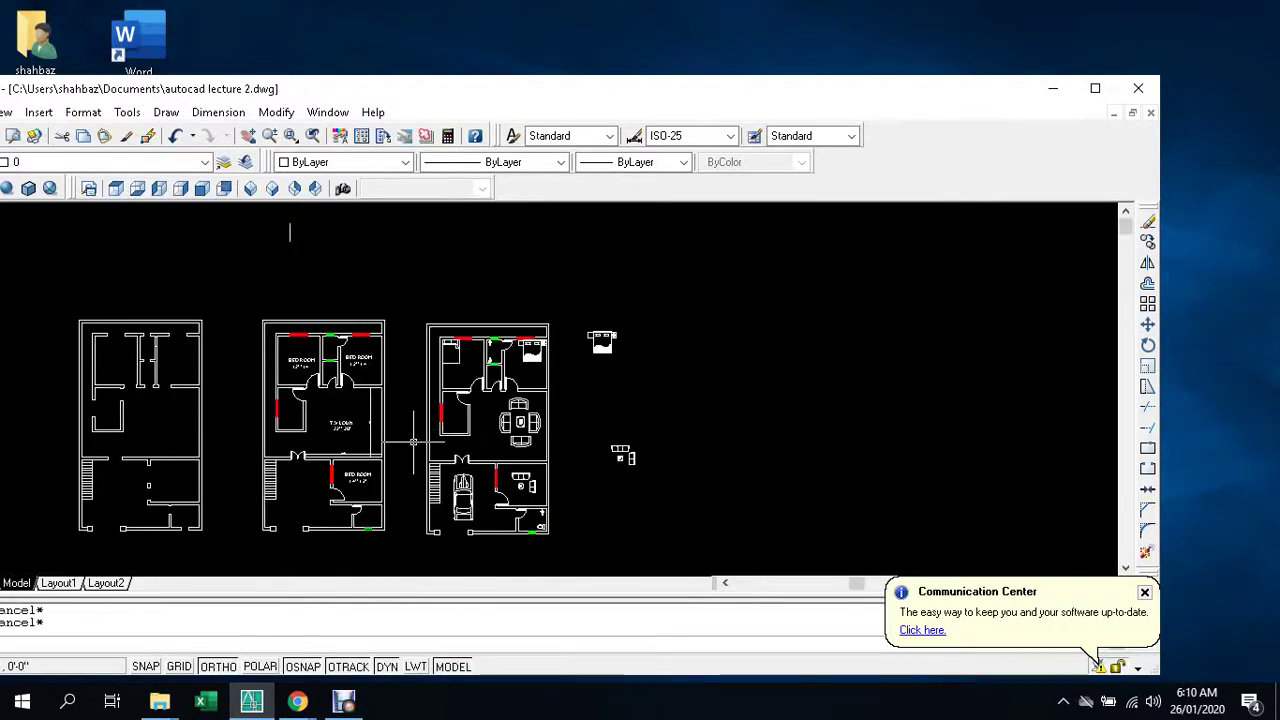
{"action": "scroll", "coordinate": [414, 429], "scroll_direction": "up", "scroll_amount": 4}
{"action": "scroll", "coordinate": [455, 403], "scroll_direction": "down", "scroll_amount": 5}
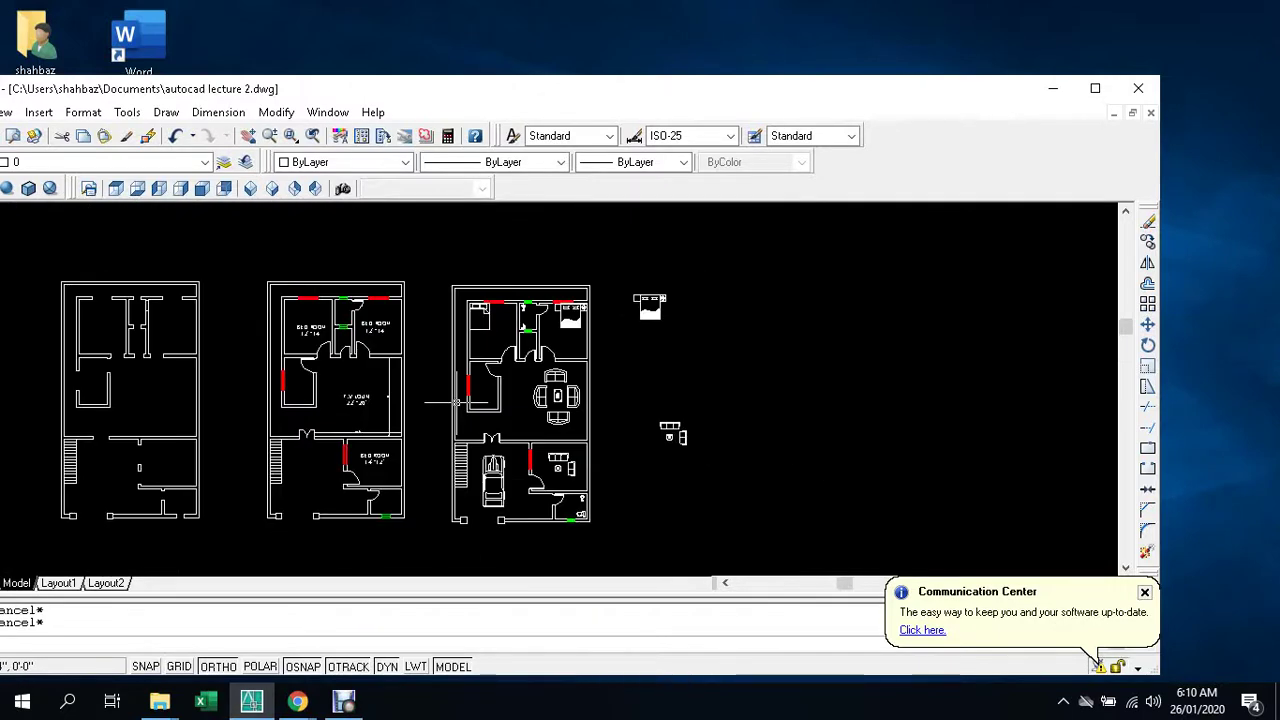
{"action": "scroll", "coordinate": [457, 399], "scroll_direction": "up", "scroll_amount": 1}
{"action": "left_click", "coordinate": [461, 397]}
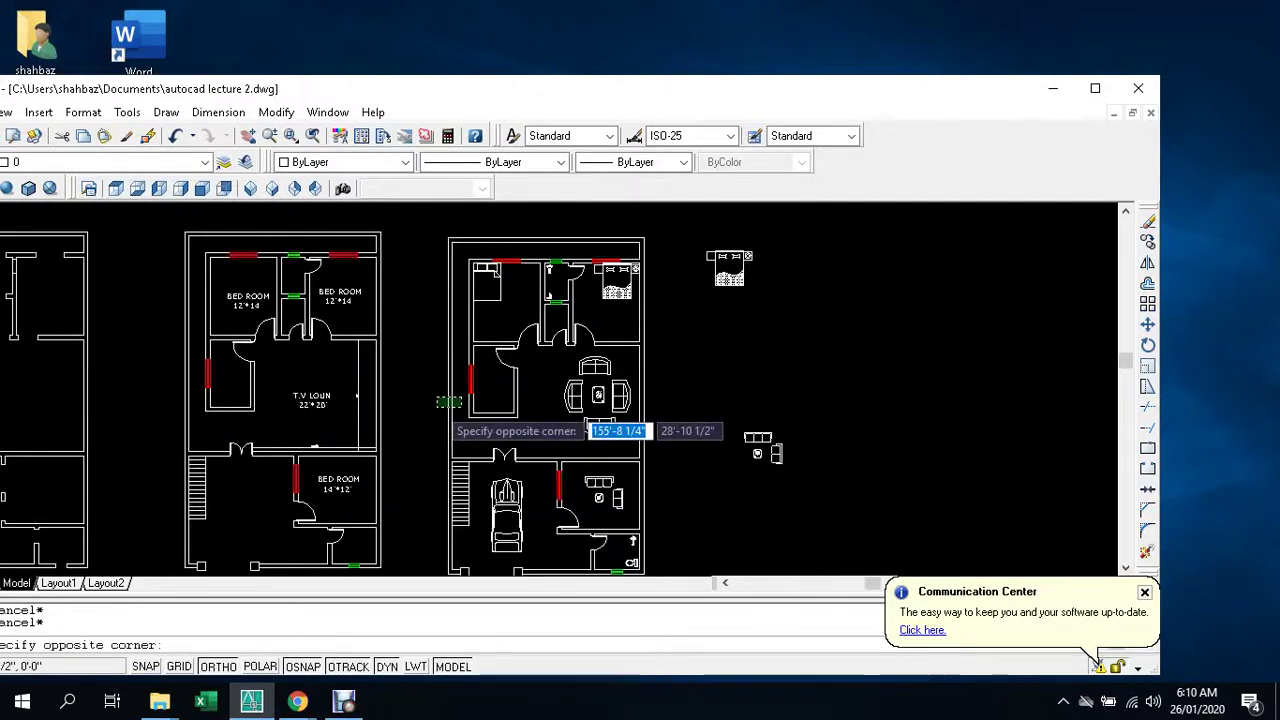
{"action": "left_click", "coordinate": [440, 410]}
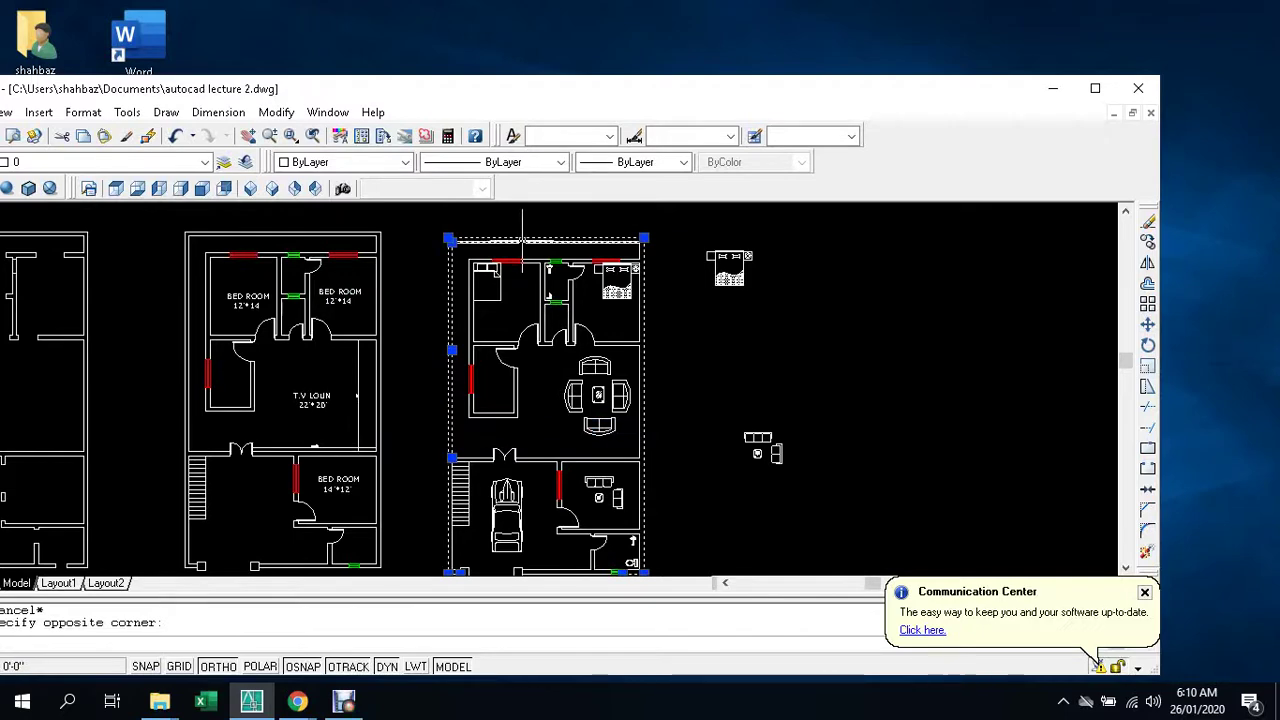
{"action": "scroll", "coordinate": [522, 240], "scroll_direction": "up", "scroll_amount": 3}
{"action": "scroll", "coordinate": [522, 240], "scroll_direction": "up", "scroll_amount": 2}
{"action": "scroll", "coordinate": [500, 232], "scroll_direction": "up", "scroll_amount": 3}
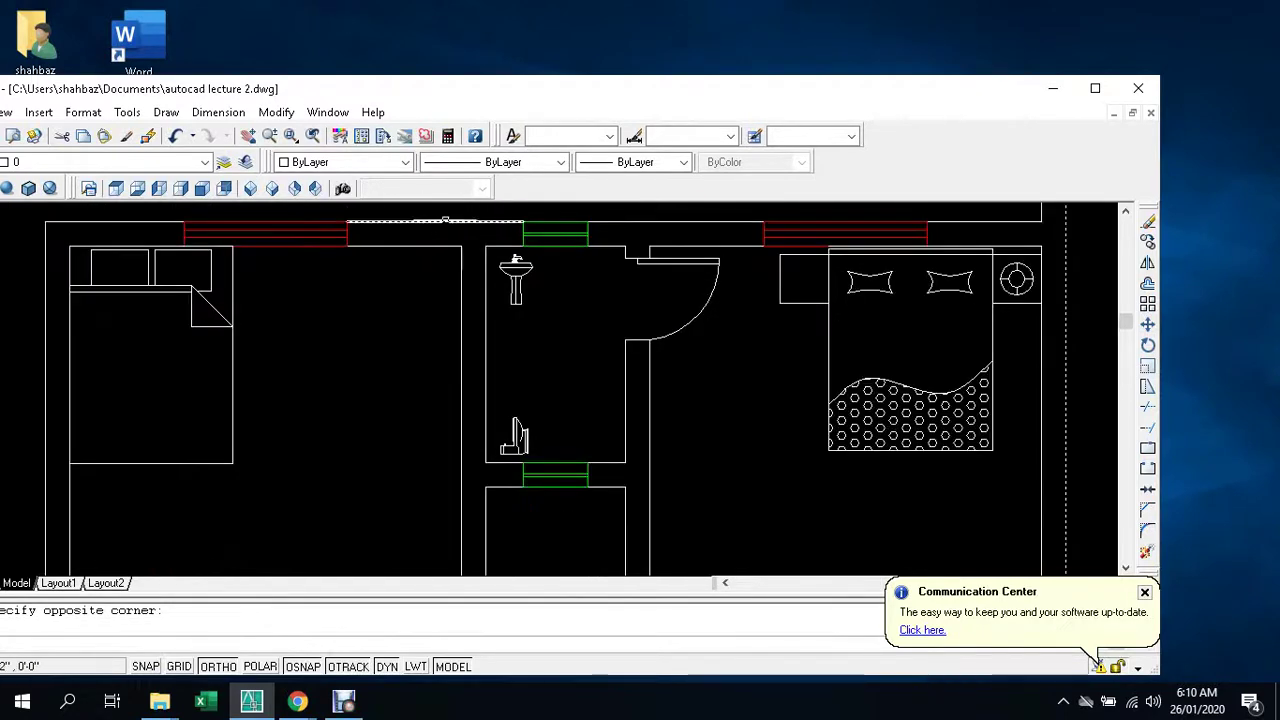
{"action": "left_click", "coordinate": [462, 208]}
{"action": "left_click", "coordinate": [432, 277]}
{"action": "scroll", "coordinate": [432, 280], "scroll_direction": "down", "scroll_amount": 3}
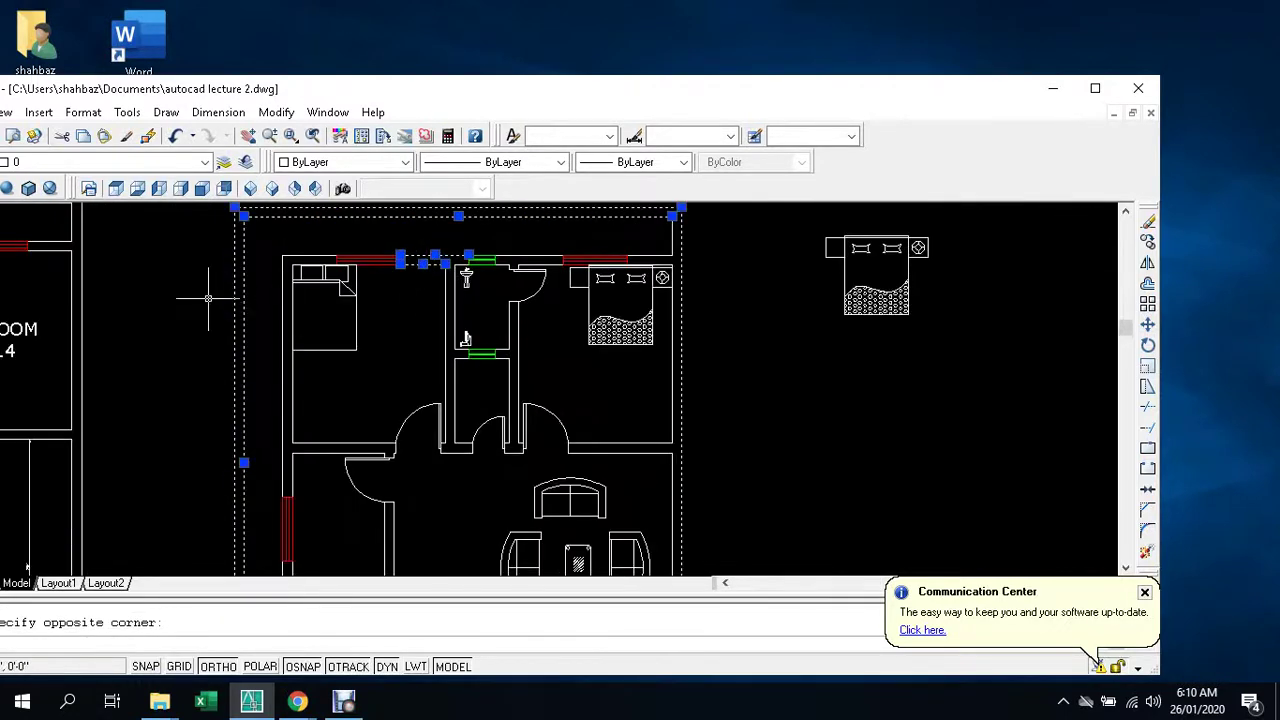
{"action": "scroll", "coordinate": [269, 294], "scroll_direction": "up", "scroll_amount": 3}
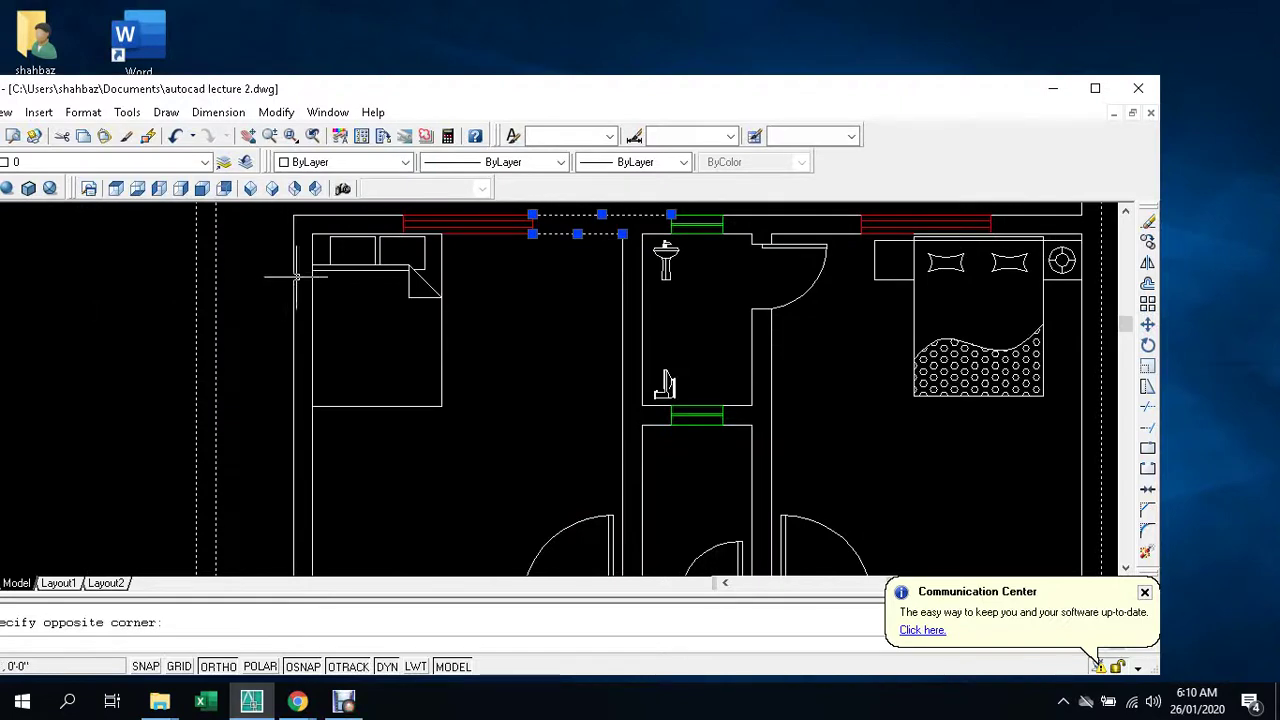
{"action": "left_click", "coordinate": [295, 277]}
{"action": "scroll", "coordinate": [300, 321], "scroll_direction": "down", "scroll_amount": 4}
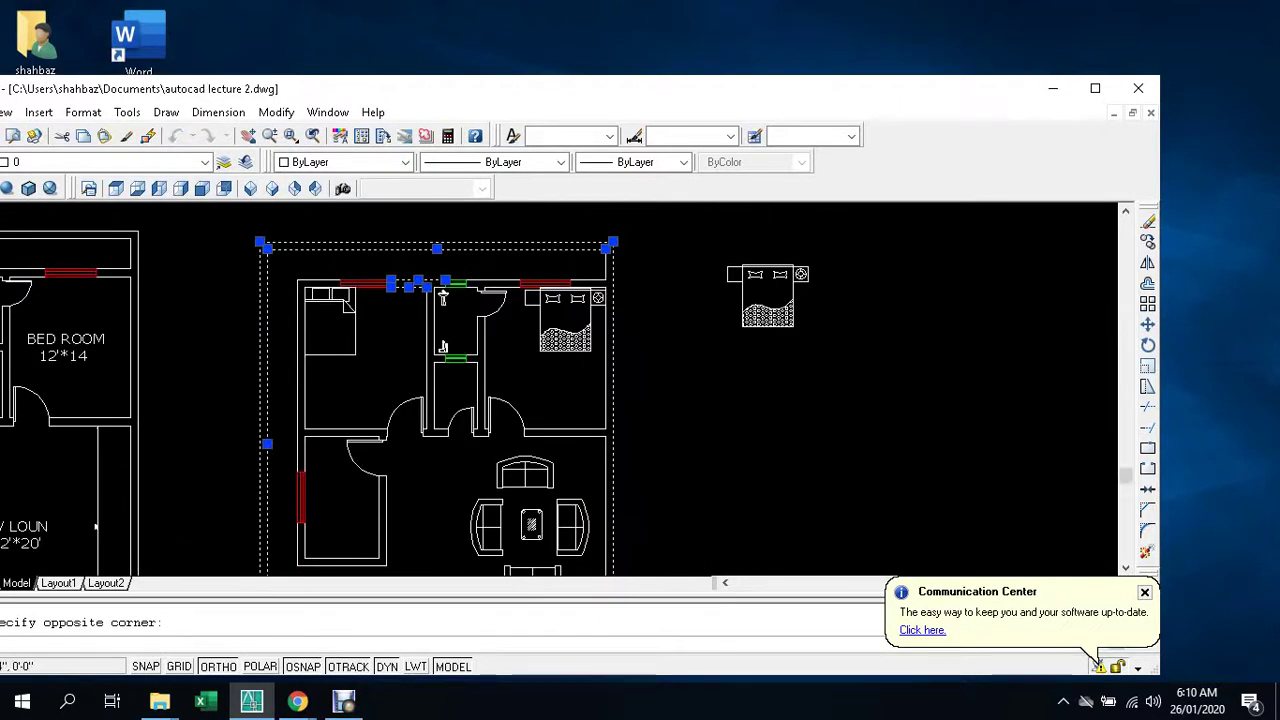
{"action": "key", "text": "Escape"}
{"action": "middle_click_drag", "start_coordinate": [443, 345], "coordinate": [70, 270]}
- Select the furnished plan's outer outline and its right outer wall
{"action": "scroll", "coordinate": [393, 367], "scroll_direction": "down", "scroll_amount": 5}
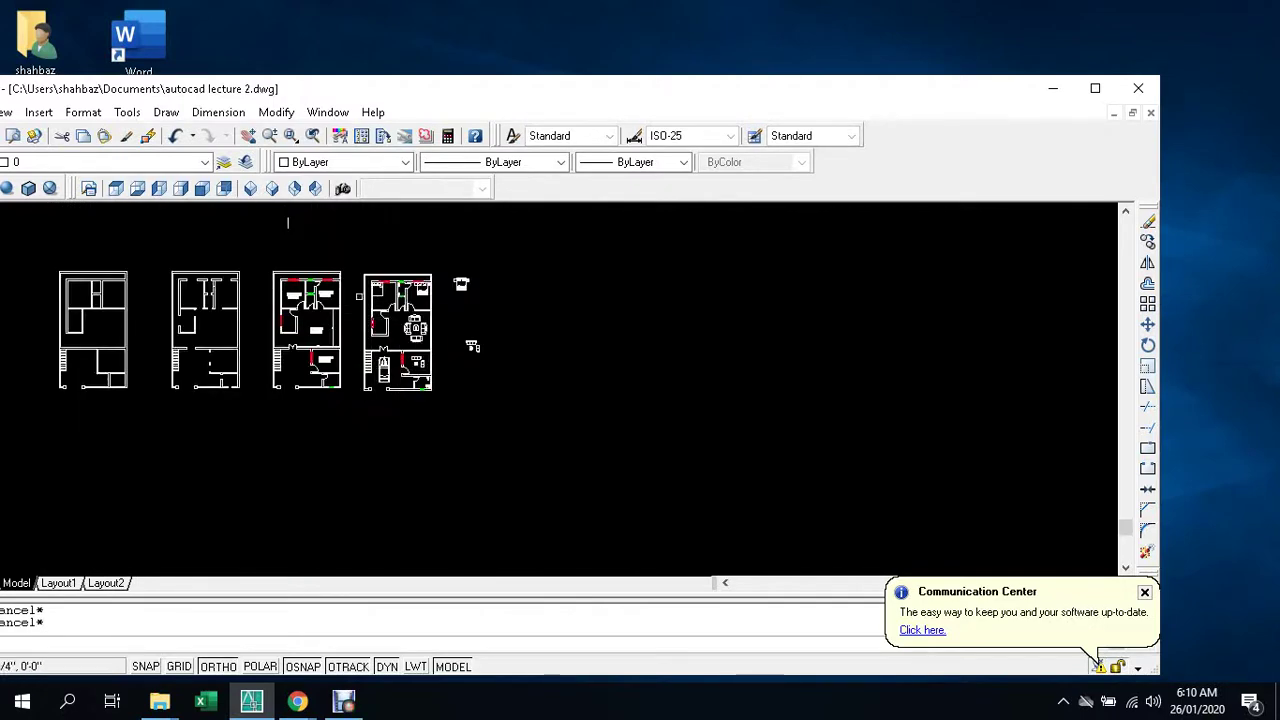
{"action": "scroll", "coordinate": [407, 292], "scroll_direction": "up", "scroll_amount": 5}
{"action": "scroll", "coordinate": [407, 292], "scroll_direction": "up", "scroll_amount": 3}
{"action": "left_click", "coordinate": [407, 292]}
{"action": "left_click", "coordinate": [330, 355]}
{"action": "scroll", "coordinate": [330, 355], "scroll_direction": "down", "scroll_amount": 5}
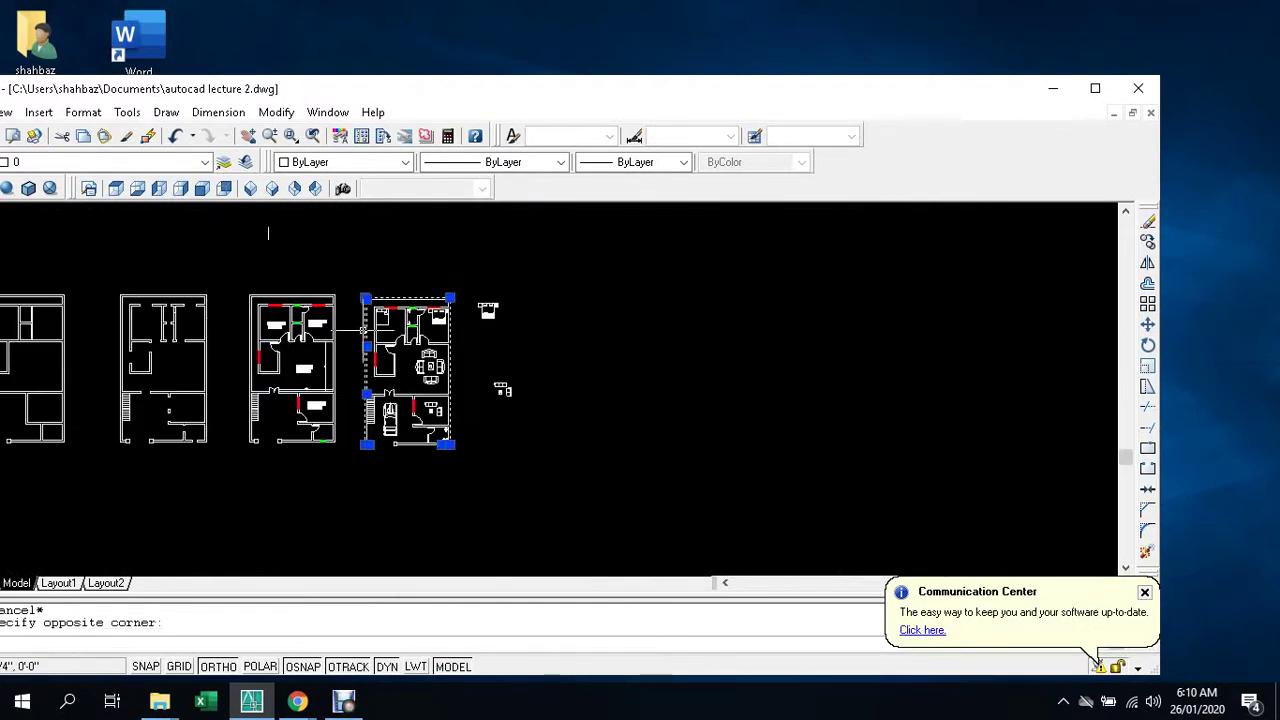
{"action": "scroll", "coordinate": [440, 290], "scroll_direction": "up", "scroll_amount": 3}
{"action": "scroll", "coordinate": [400, 320], "scroll_direction": "down", "scroll_amount": 4}
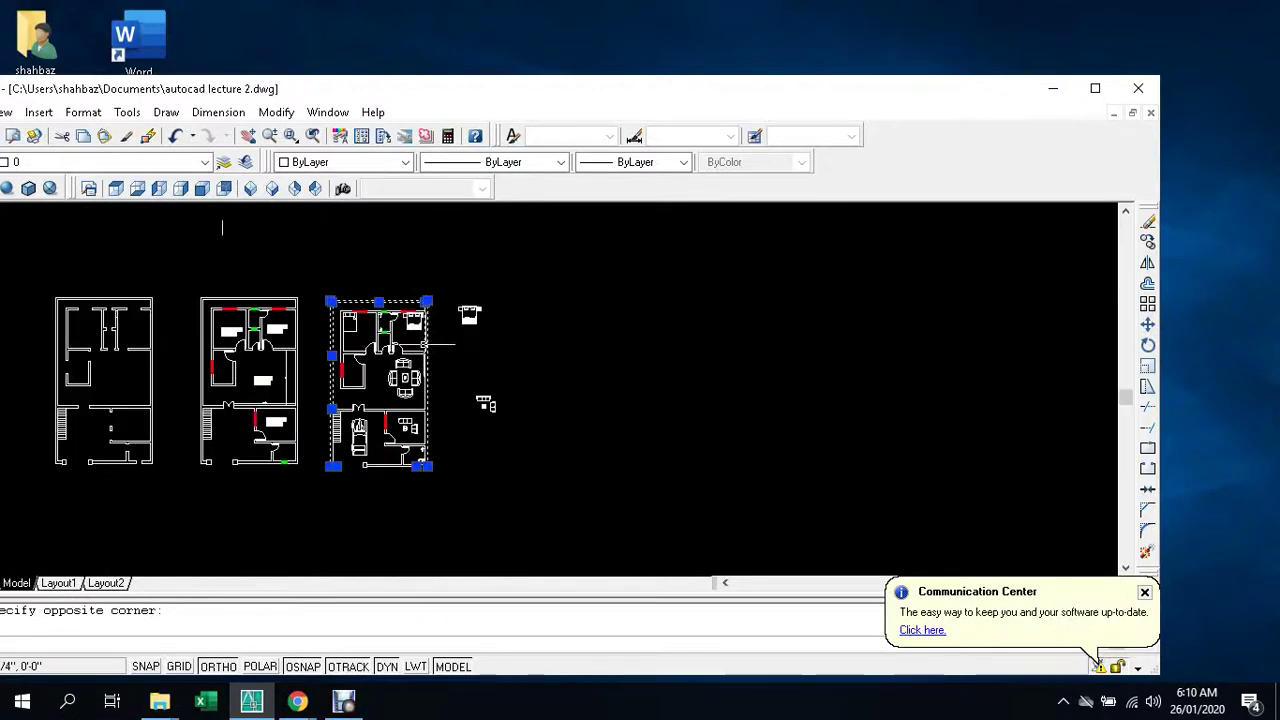
{"action": "scroll", "coordinate": [429, 314], "scroll_direction": "up", "scroll_amount": 6}
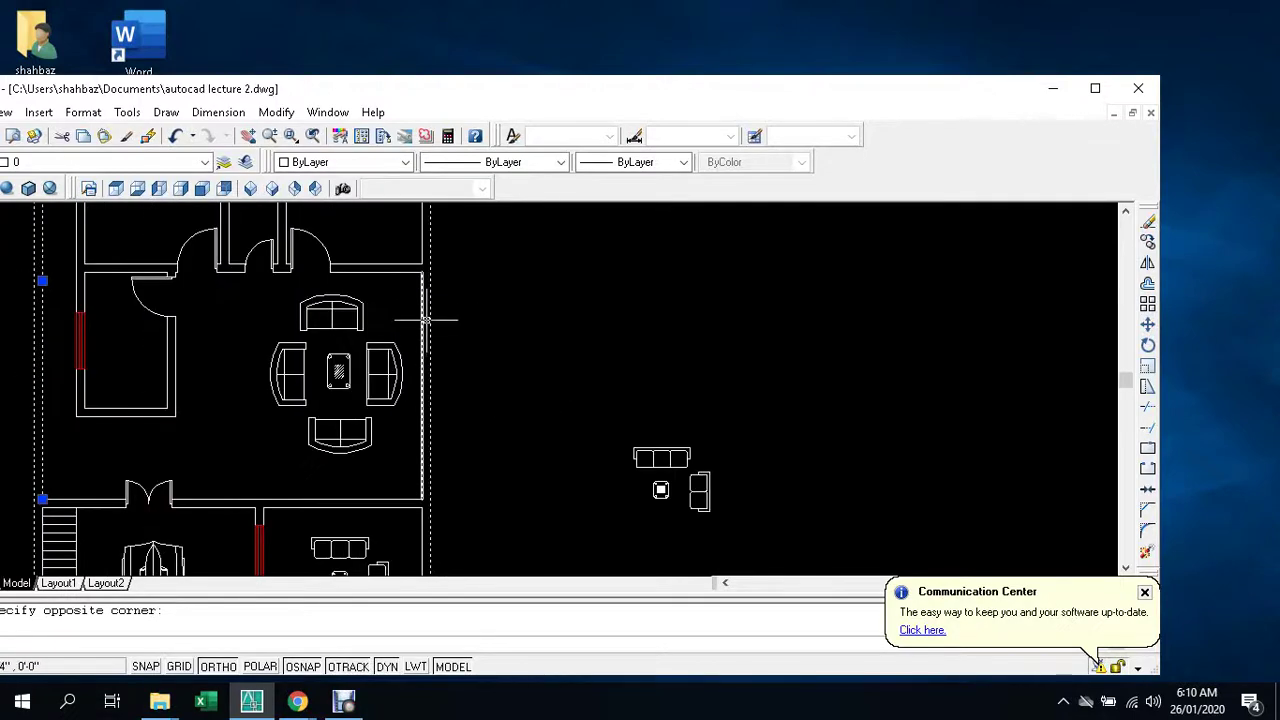
{"action": "left_click", "coordinate": [425, 262]}
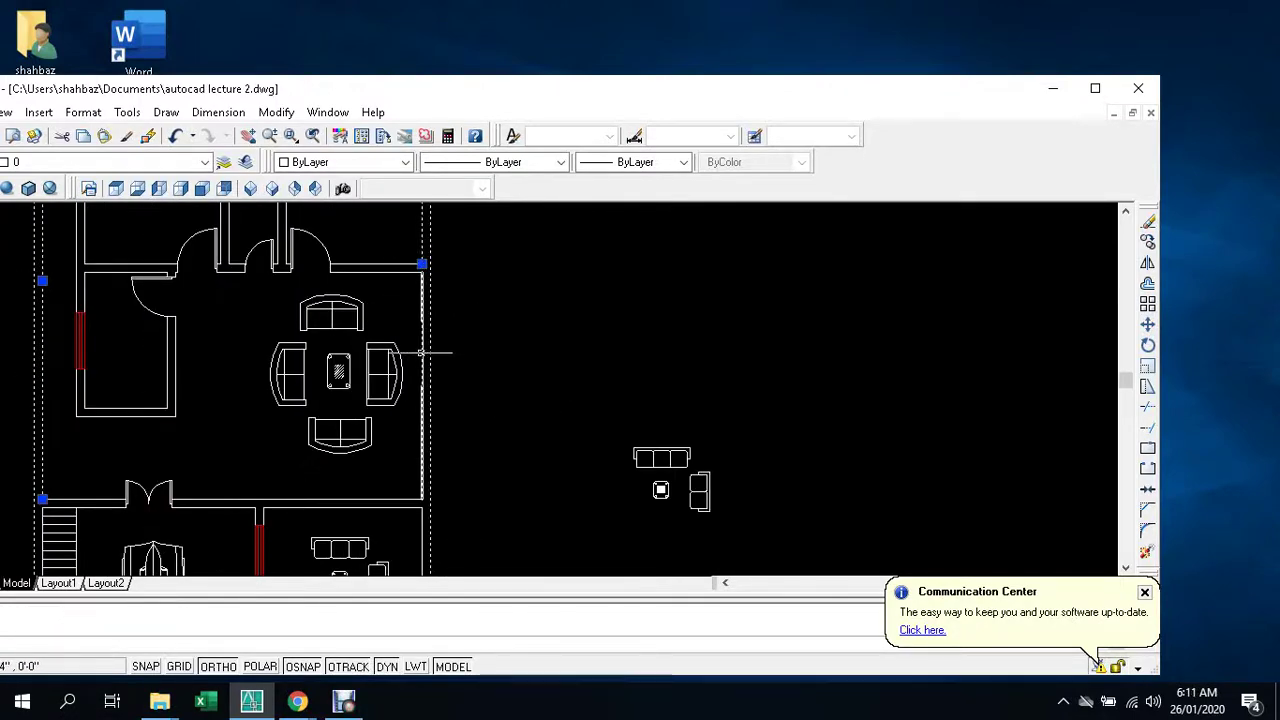
{"action": "scroll", "coordinate": [428, 352], "scroll_direction": "down", "scroll_amount": 4}
{"action": "scroll", "coordinate": [486, 371], "scroll_direction": "up", "scroll_amount": 4}
{"action": "scroll", "coordinate": [490, 346], "scroll_direction": "up", "scroll_amount": 3}
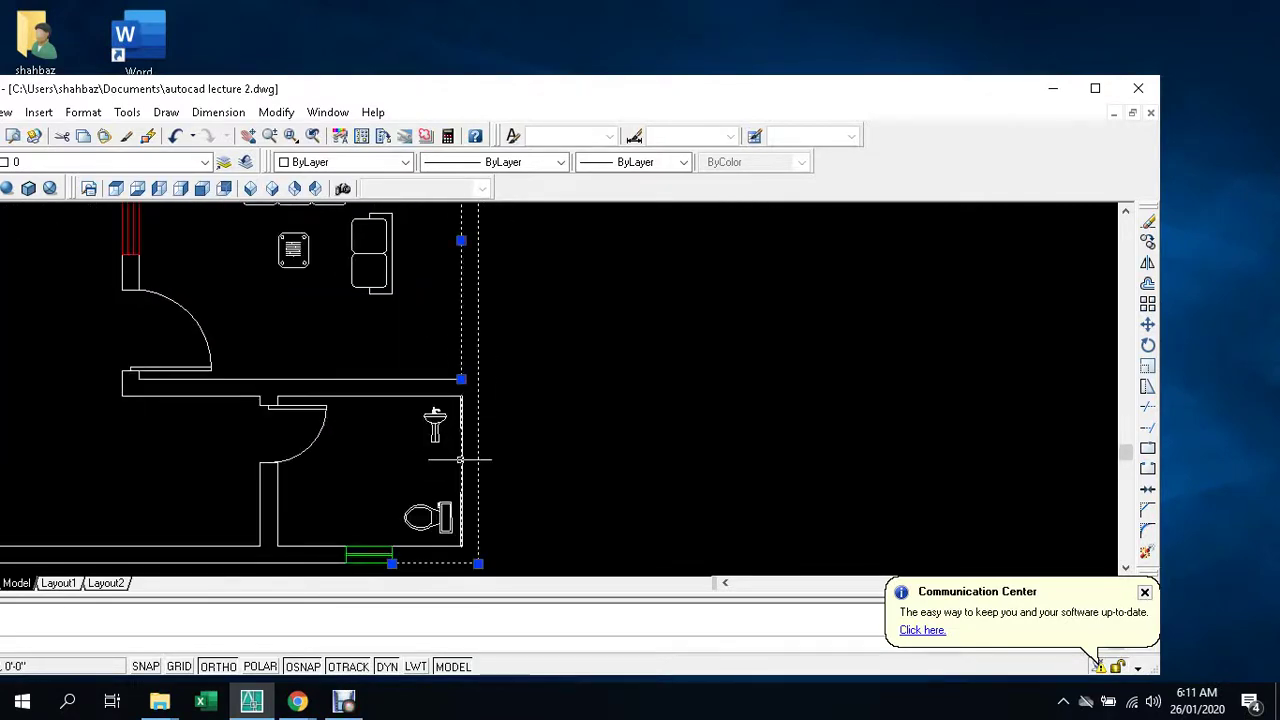
{"action": "scroll", "coordinate": [466, 450], "scroll_direction": "down", "scroll_amount": 3}
{"action": "scroll", "coordinate": [411, 487], "scroll_direction": "up", "scroll_amount": 3}
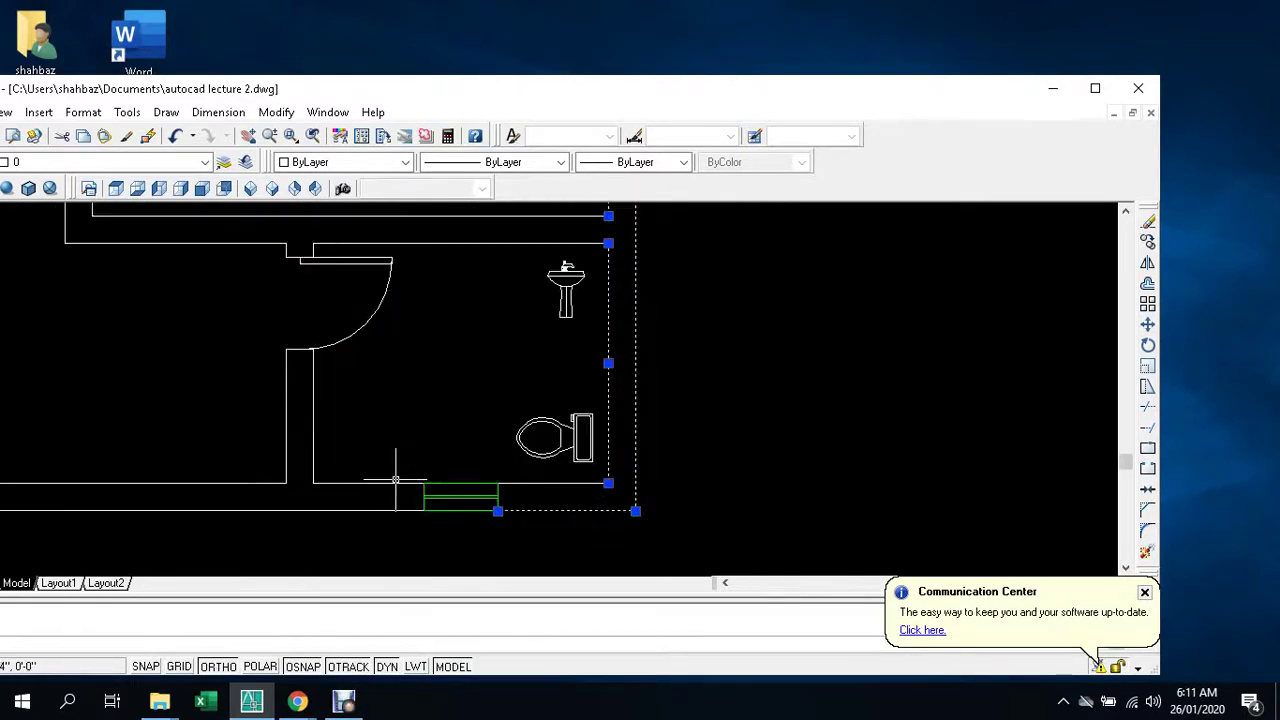
{"action": "scroll", "coordinate": [443, 443], "scroll_direction": "down", "scroll_amount": 1}
- Add the bottom outer wall and the garage's left outer wall to the selection
{"action": "left_click", "coordinate": [511, 471]}
{"action": "scroll", "coordinate": [511, 466], "scroll_direction": "up", "scroll_amount": 1}
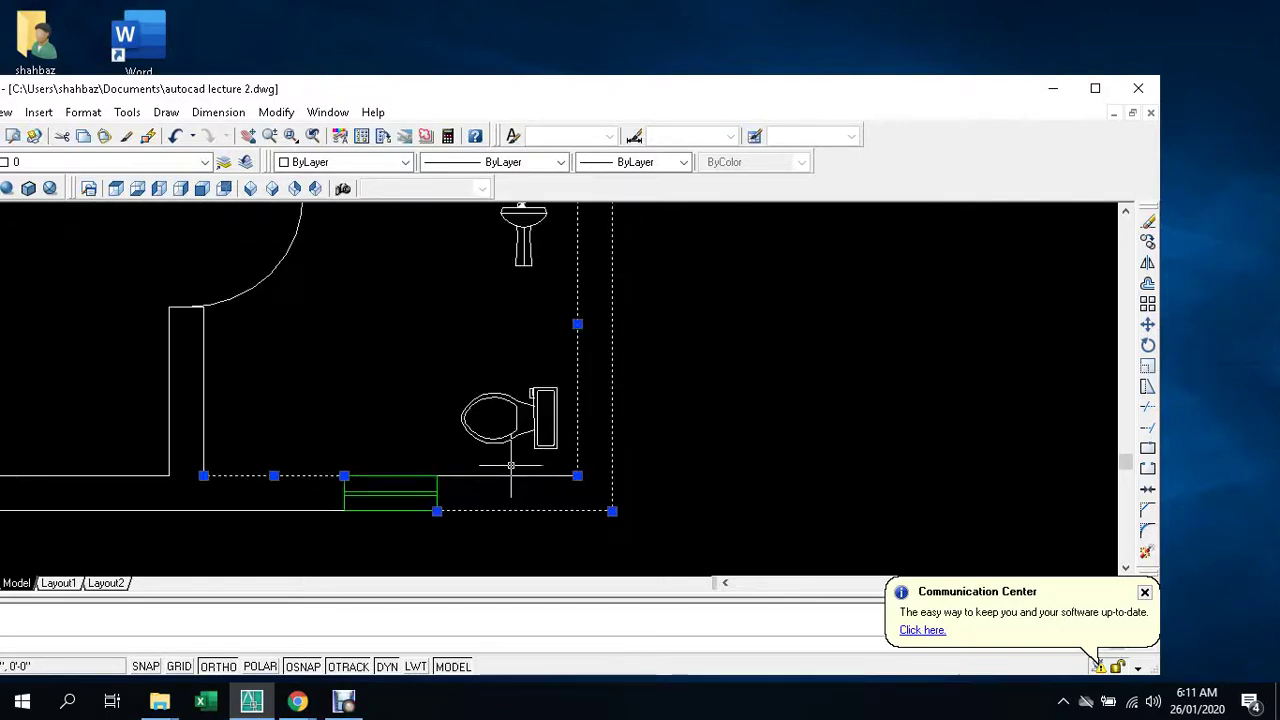
{"action": "left_click", "coordinate": [508, 488]}
{"action": "scroll", "coordinate": [524, 463], "scroll_direction": "down", "scroll_amount": 2}
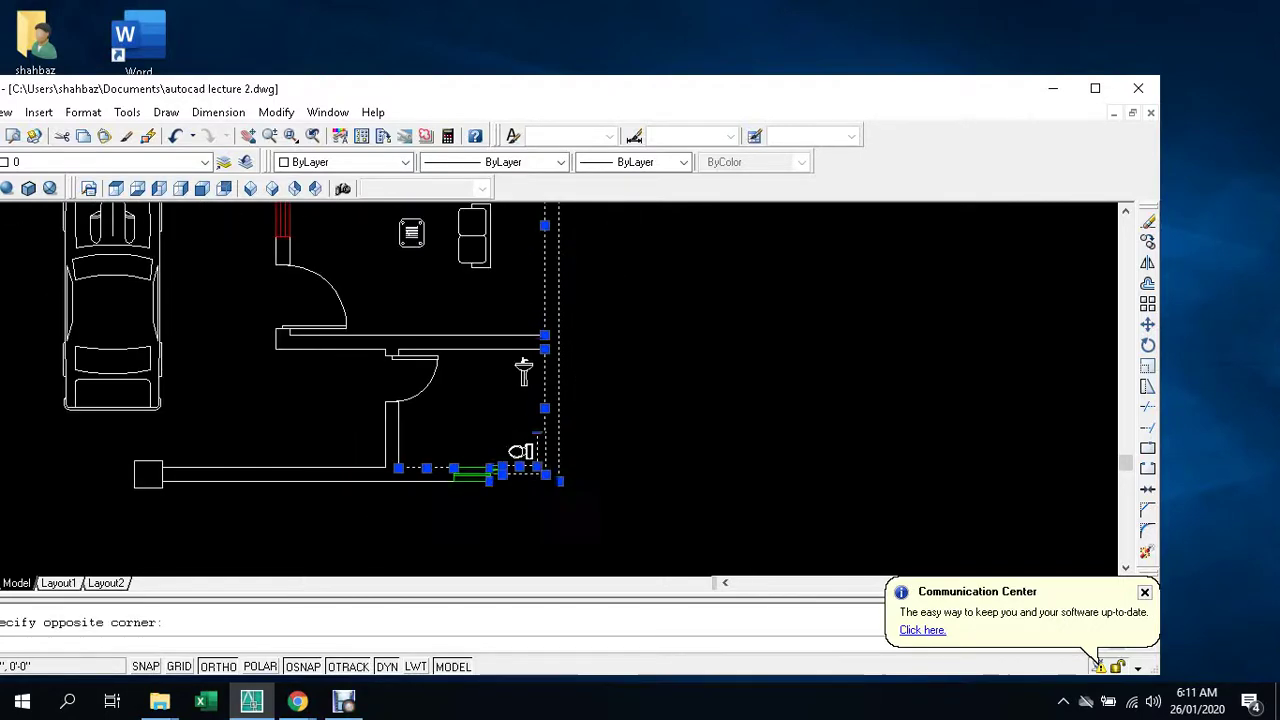
{"action": "scroll", "coordinate": [320, 486], "scroll_direction": "up", "scroll_amount": 3}
{"action": "scroll", "coordinate": [408, 456], "scroll_direction": "up", "scroll_amount": 1}
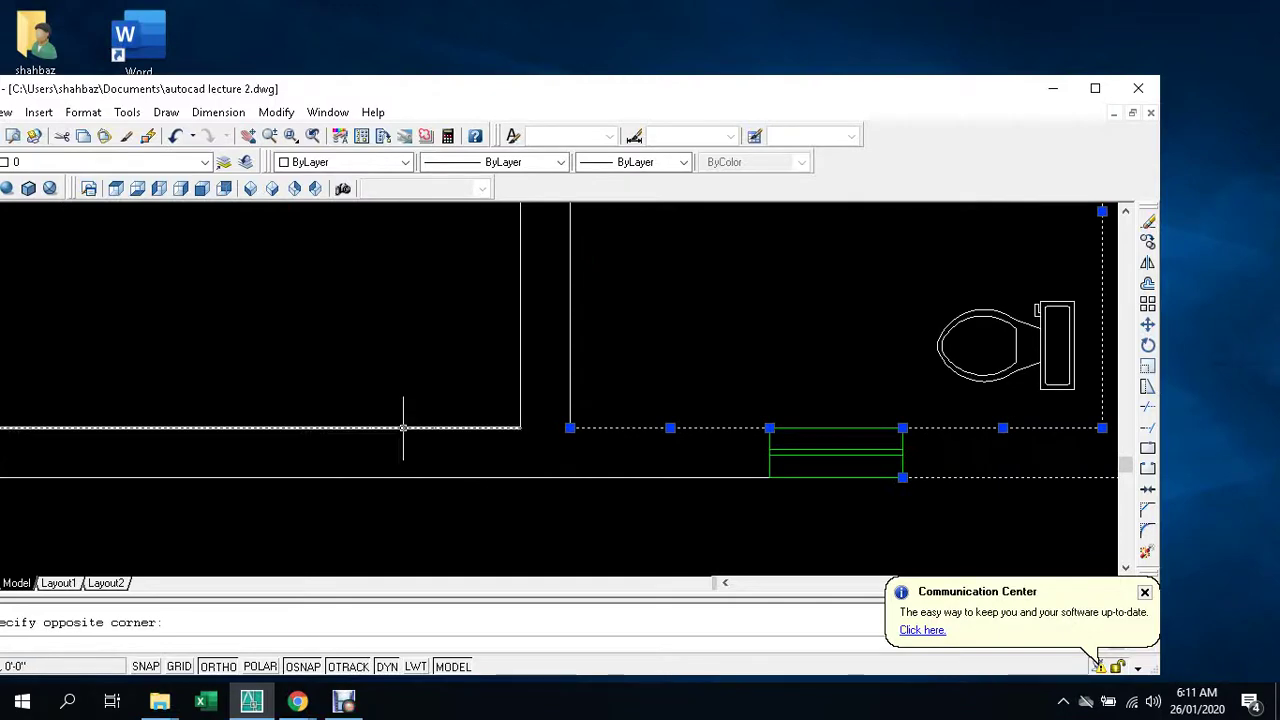
{"action": "scroll", "coordinate": [419, 470], "scroll_direction": "down", "scroll_amount": 4}
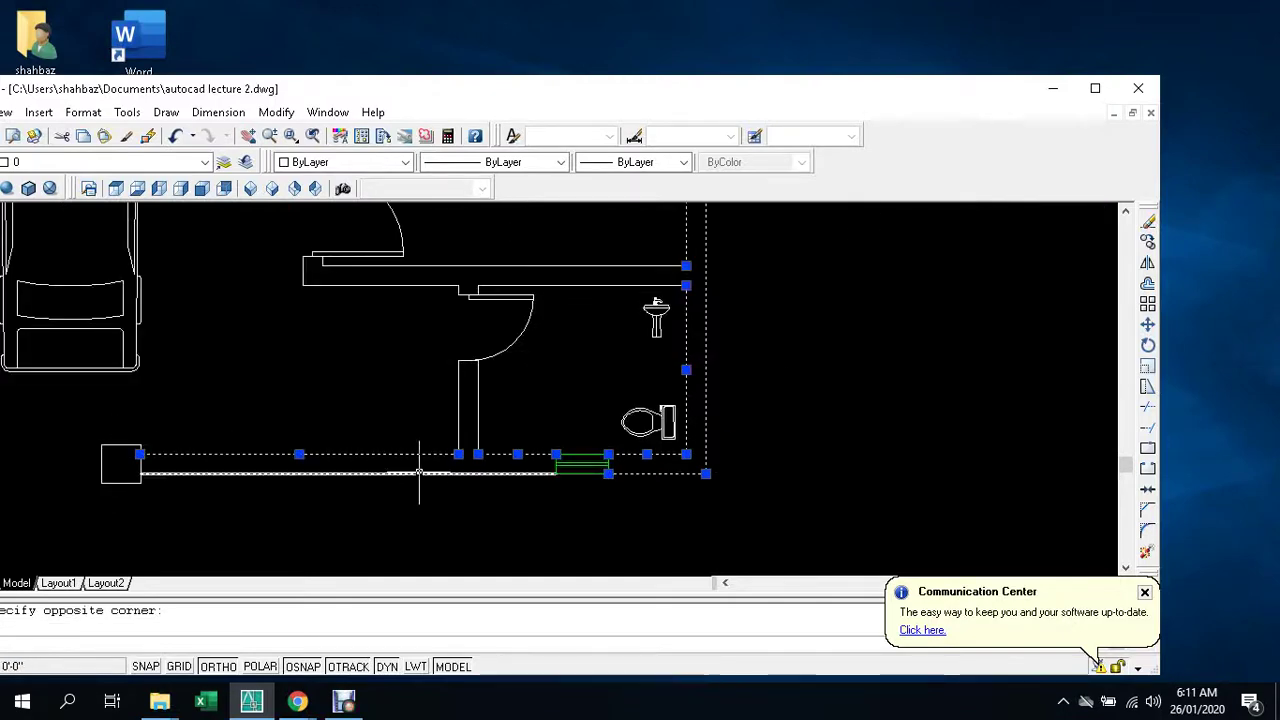
{"action": "scroll", "coordinate": [419, 470], "scroll_direction": "down", "scroll_amount": 3}
{"action": "scroll", "coordinate": [340, 450], "scroll_direction": "down", "scroll_amount": 2}
{"action": "scroll", "coordinate": [308, 448], "scroll_direction": "up", "scroll_amount": 3}
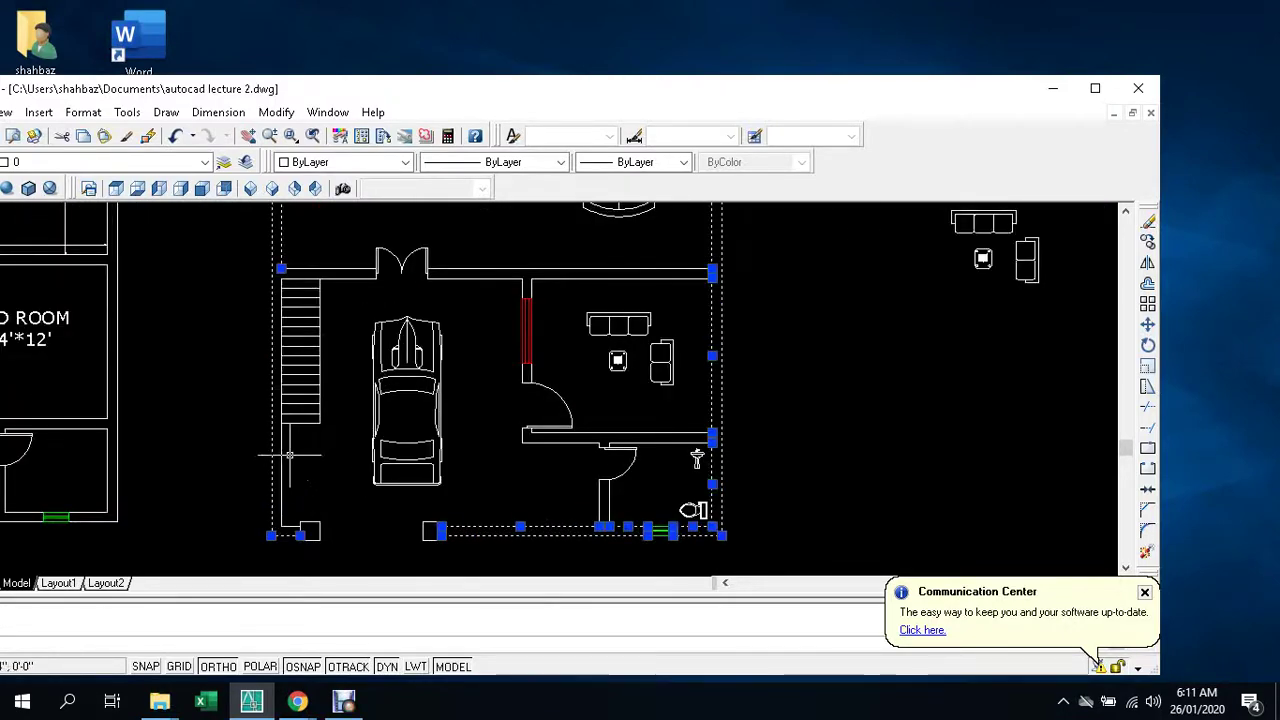
{"action": "left_click", "coordinate": [283, 454]}
{"action": "scroll", "coordinate": [322, 466], "scroll_direction": "down", "scroll_amount": 1}
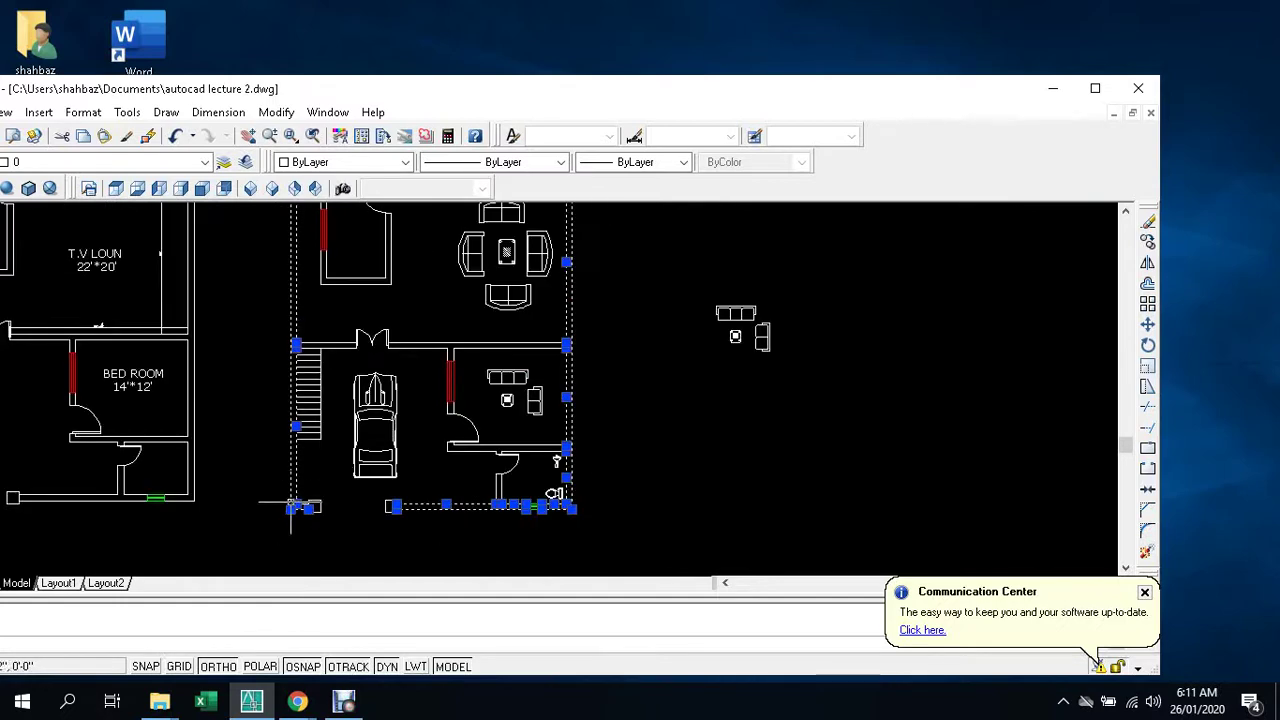
{"action": "scroll", "coordinate": [318, 490], "scroll_direction": "up", "scroll_amount": 5}
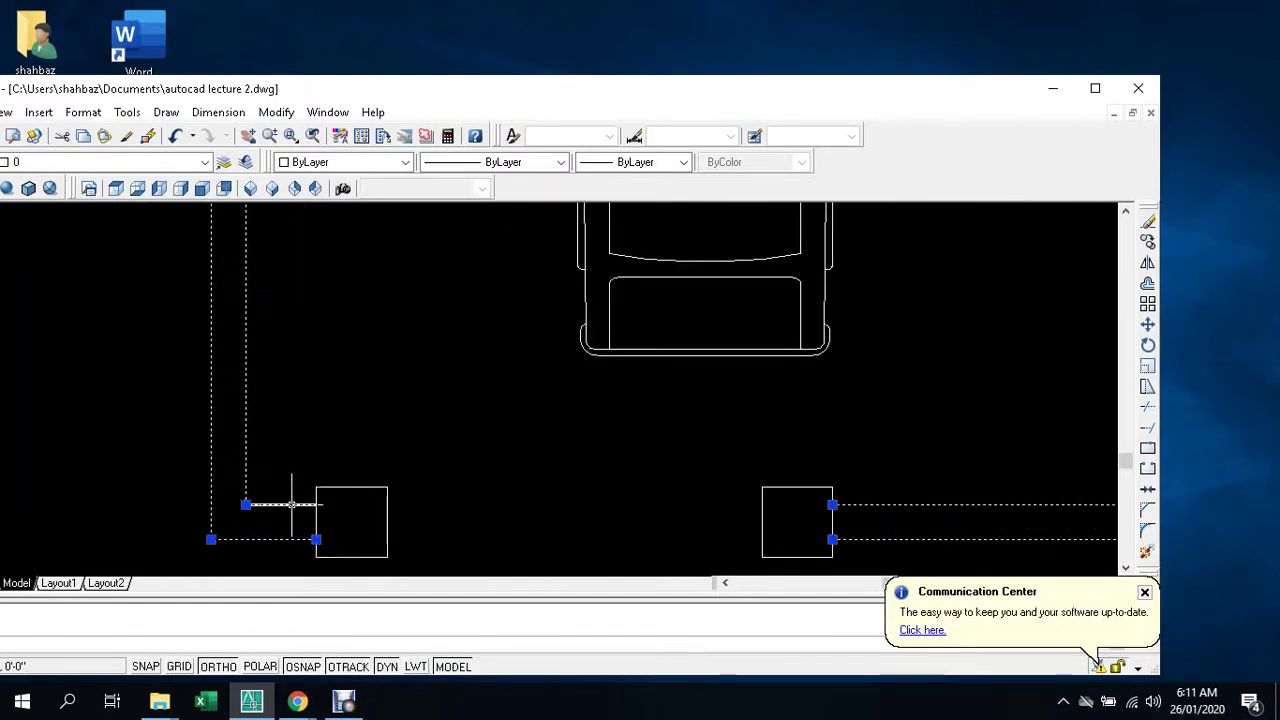
{"action": "scroll", "coordinate": [296, 504], "scroll_direction": "down", "scroll_amount": 3}
{"action": "scroll", "coordinate": [286, 506], "scroll_direction": "up", "scroll_amount": 3}
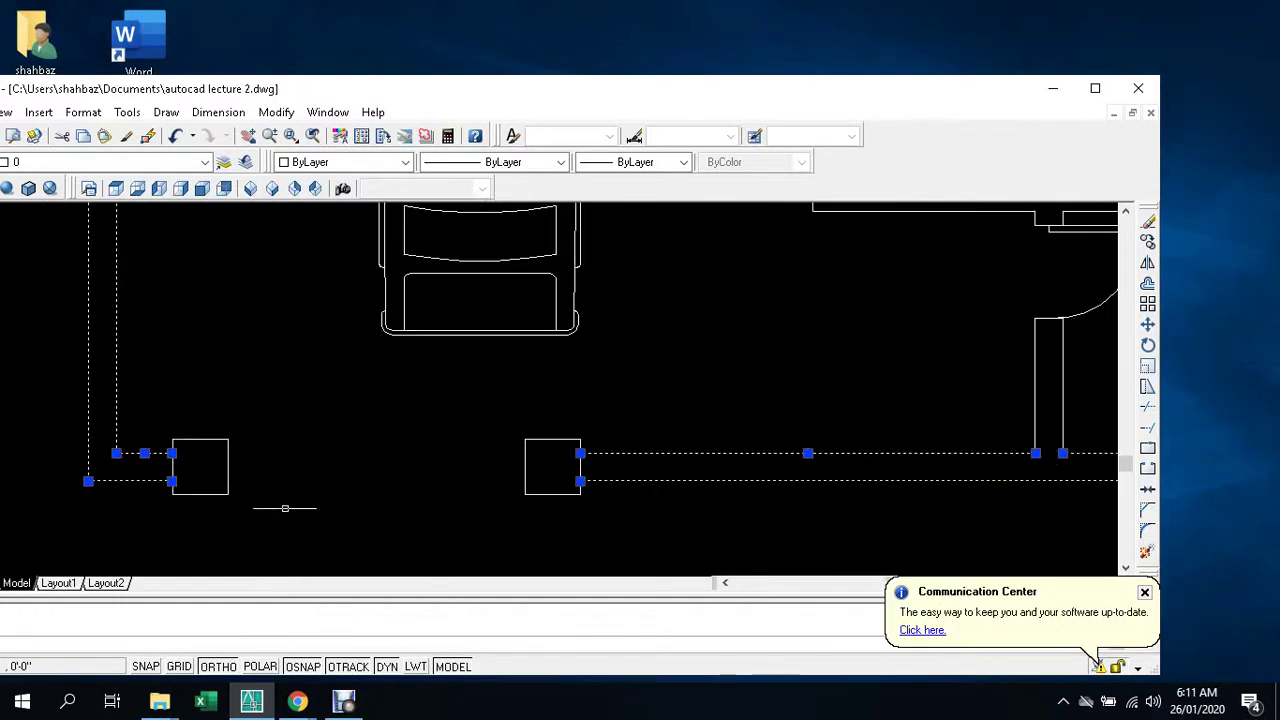
{"action": "scroll", "coordinate": [180, 491], "scroll_direction": "up", "scroll_amount": 2}
{"action": "scroll", "coordinate": [333, 505], "scroll_direction": "down", "scroll_amount": 6}
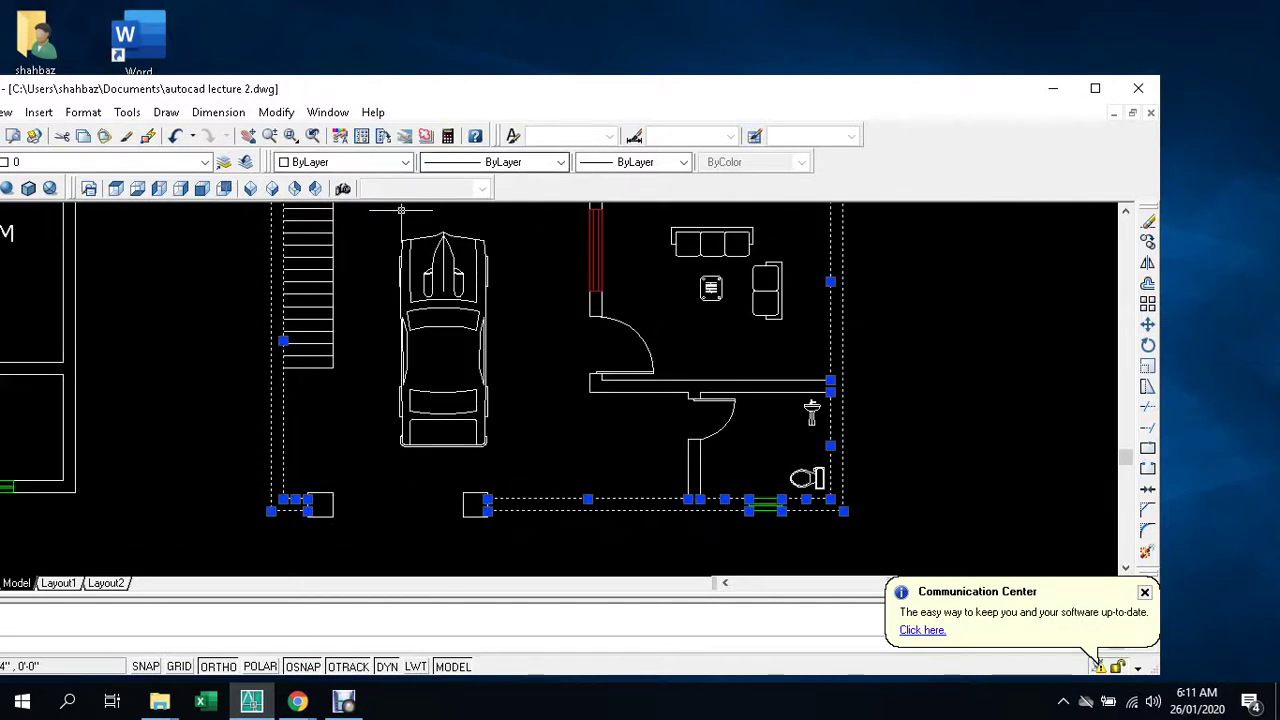
- Colour the selected outer wall lines green through Select Color, then clear the selection
{"action": "left_click", "coordinate": [405, 162]}
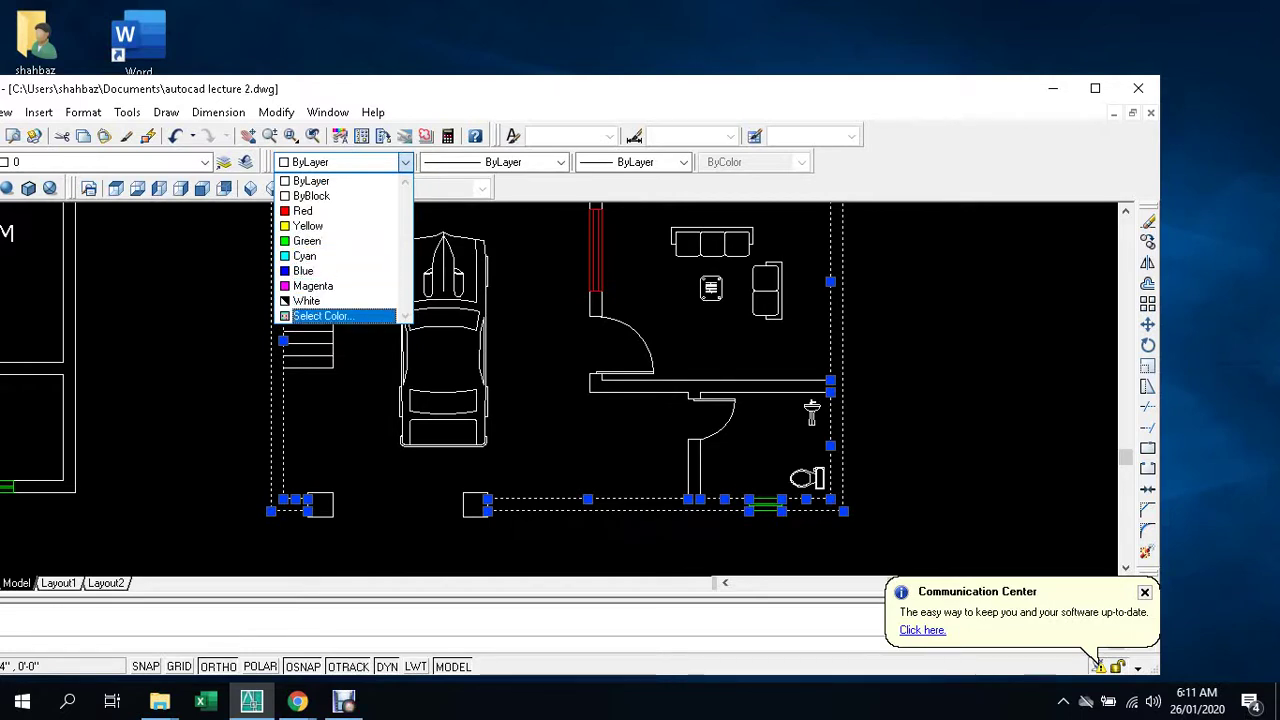
{"action": "left_click", "coordinate": [320, 316]}
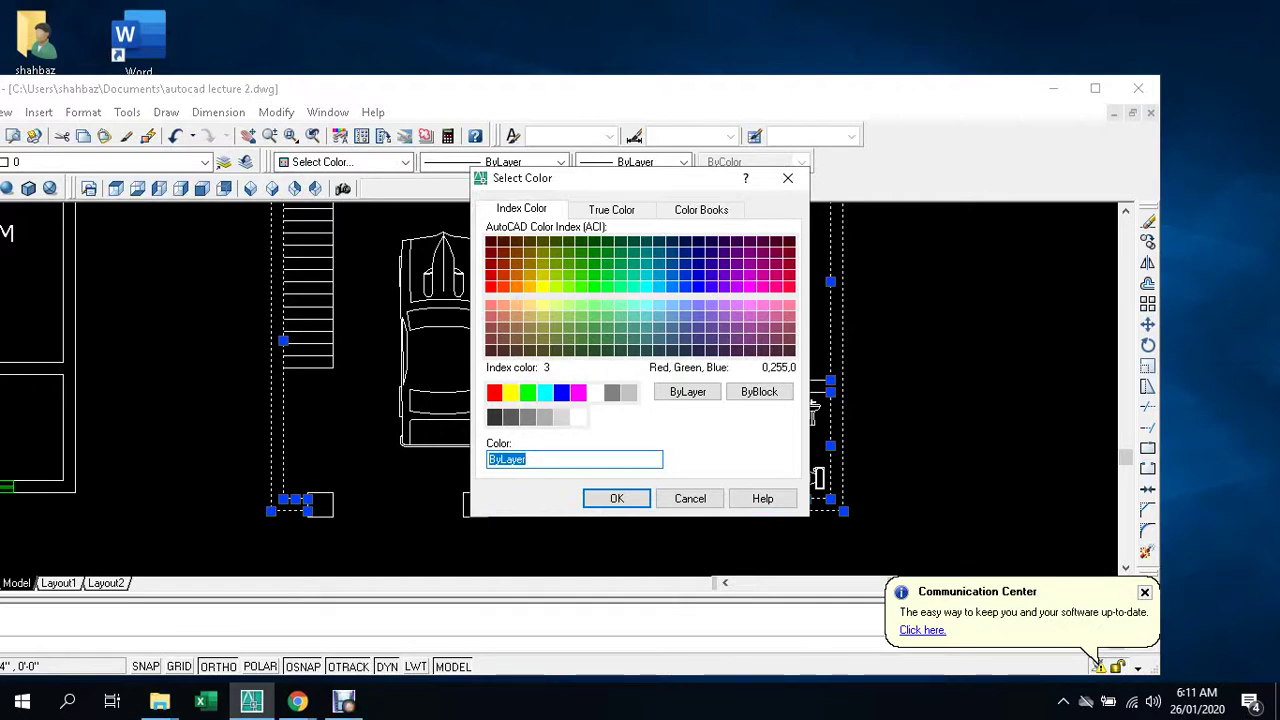
{"action": "left_click", "coordinate": [527, 391]}
{"action": "left_click", "coordinate": [617, 498]}
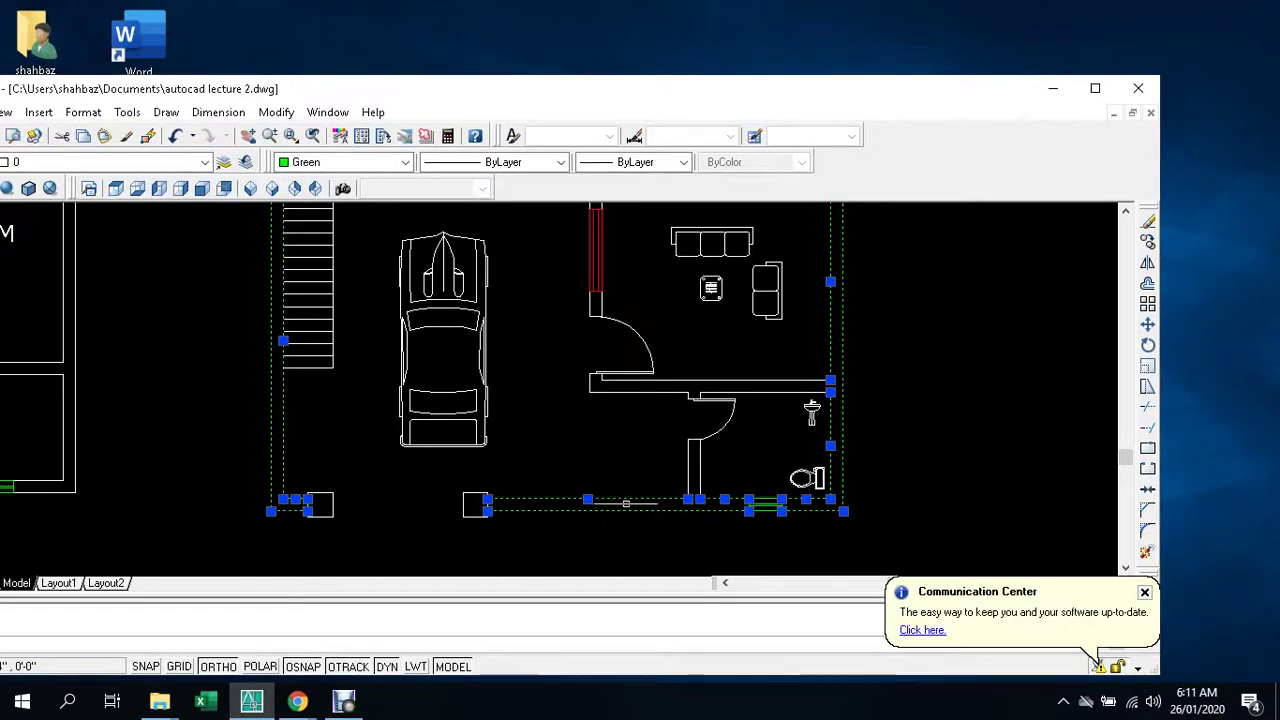
{"action": "key", "text": "Escape"}
{"action": "scroll", "coordinate": [565, 520], "scroll_direction": "down", "scroll_amount": 5}
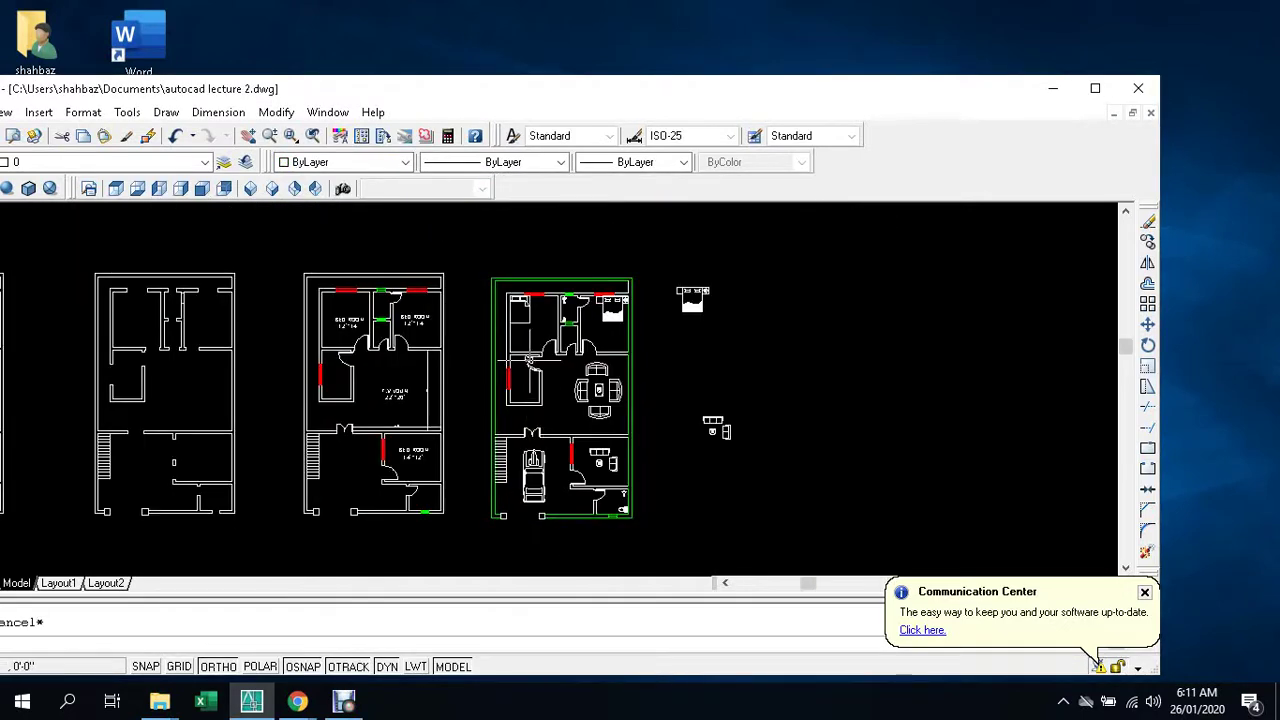
- Select the bedroom's left inner wall with a crossing window
{"action": "scroll", "coordinate": [530, 360], "scroll_direction": "up", "scroll_amount": 2}
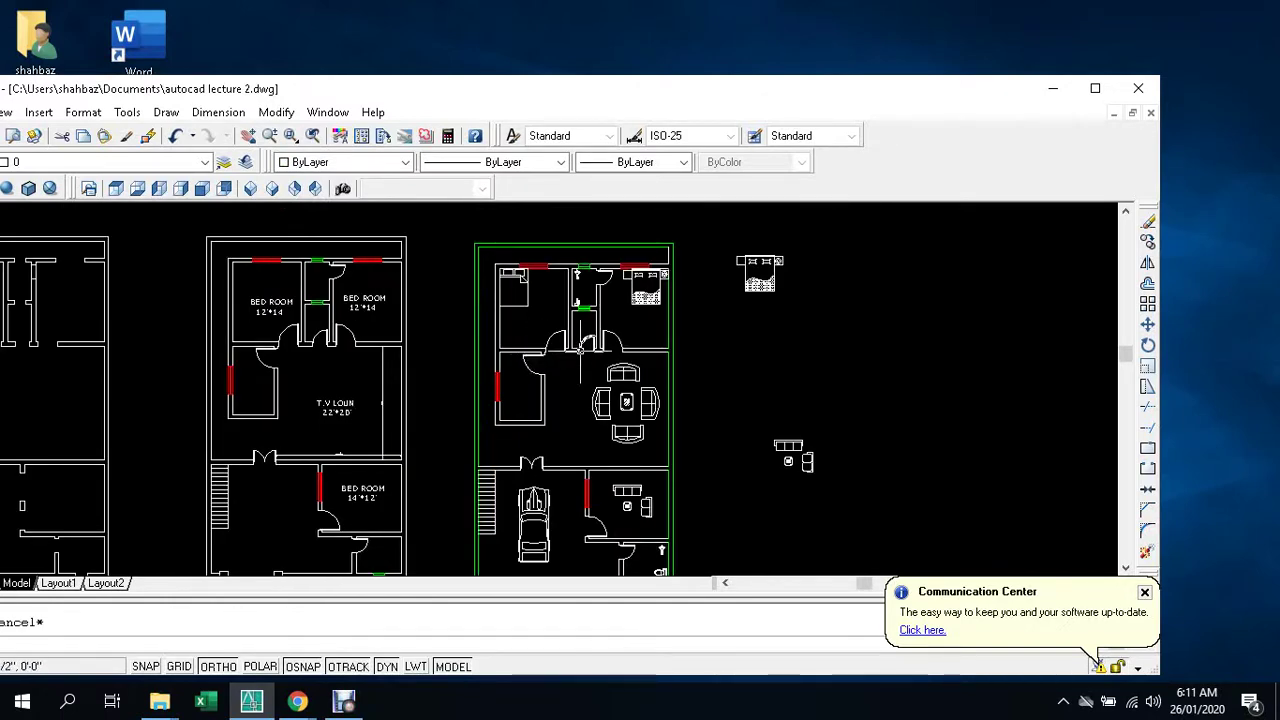
{"action": "scroll", "coordinate": [515, 345], "scroll_direction": "up", "scroll_amount": 3}
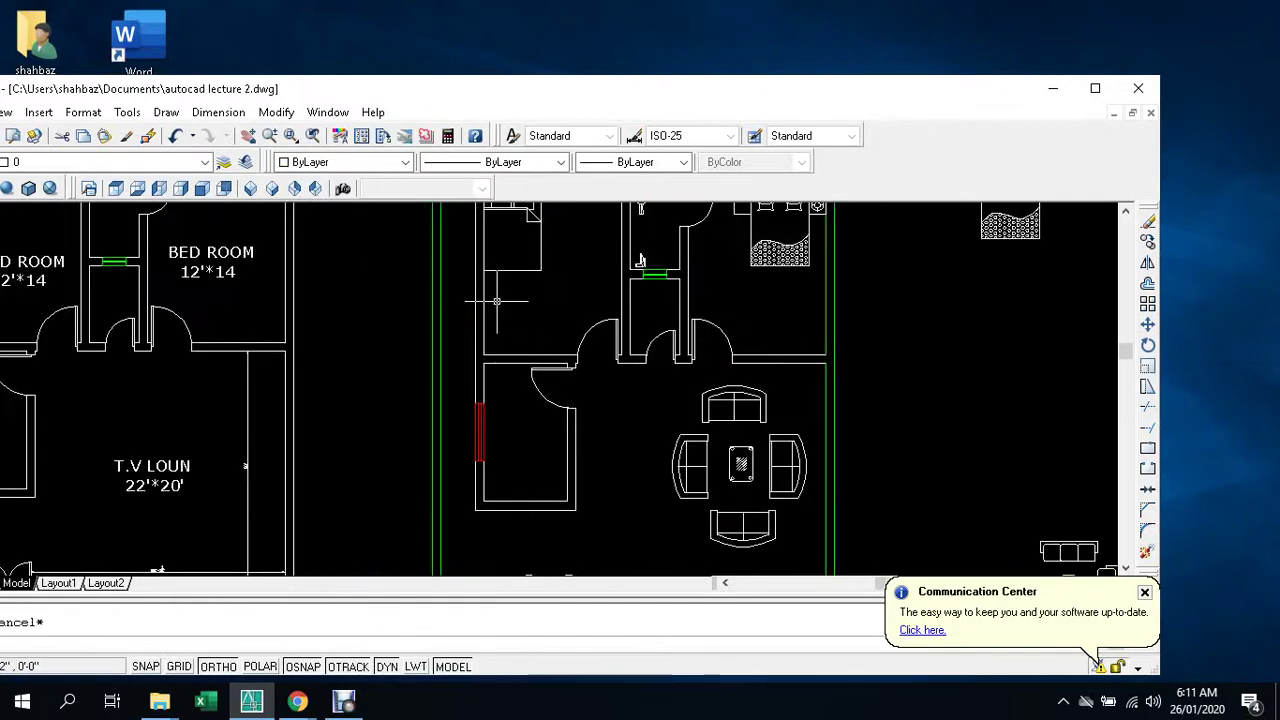
{"action": "left_click", "coordinate": [496, 300]}
{"action": "left_click", "coordinate": [470, 325]}
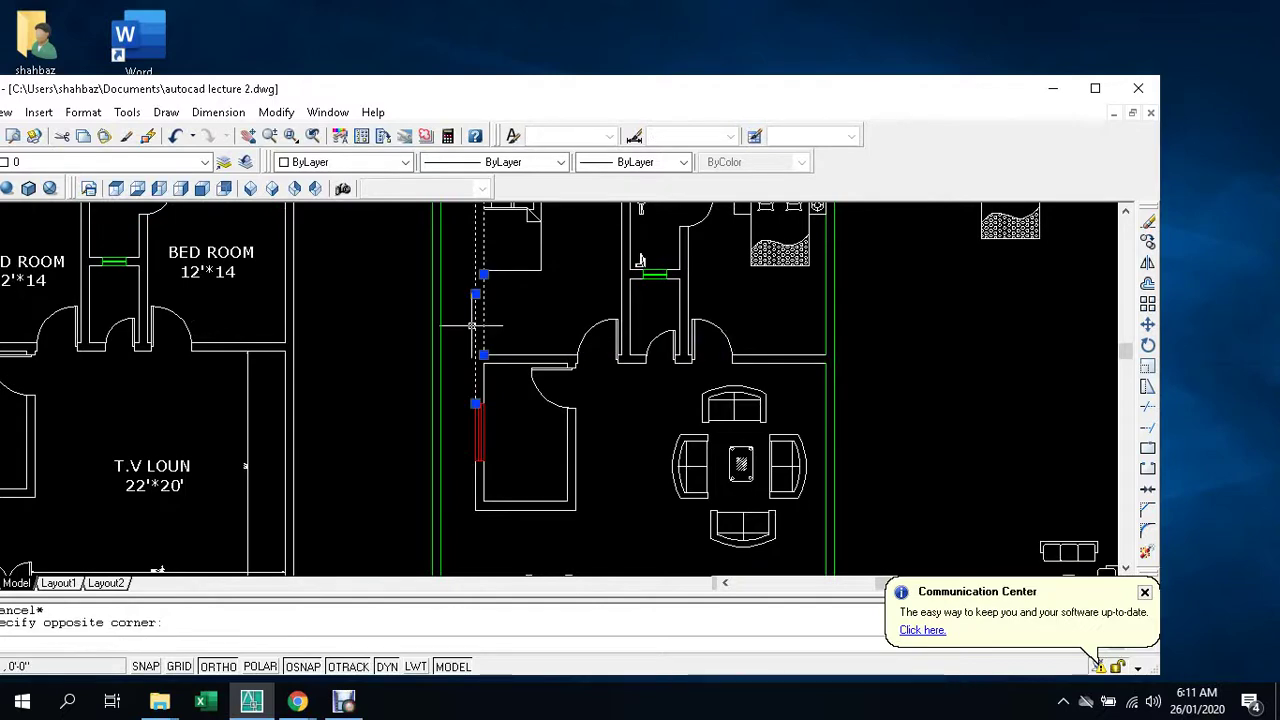
- Add the top inner wall lines to the selection
{"action": "scroll", "coordinate": [476, 260], "scroll_direction": "down", "scroll_amount": 3}
{"action": "scroll", "coordinate": [481, 226], "scroll_direction": "up", "scroll_amount": 5}
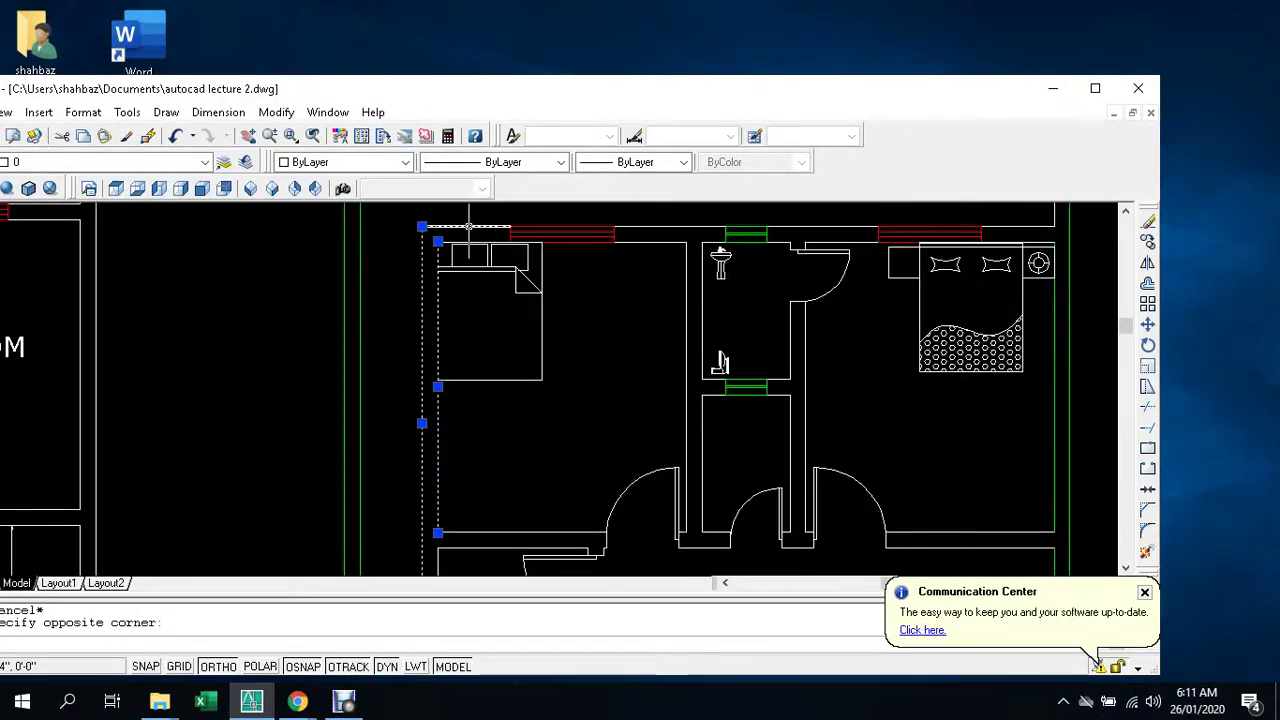
{"action": "scroll", "coordinate": [475, 229], "scroll_direction": "up", "scroll_amount": 5}
{"action": "scroll", "coordinate": [563, 277], "scroll_direction": "down", "scroll_amount": 4}
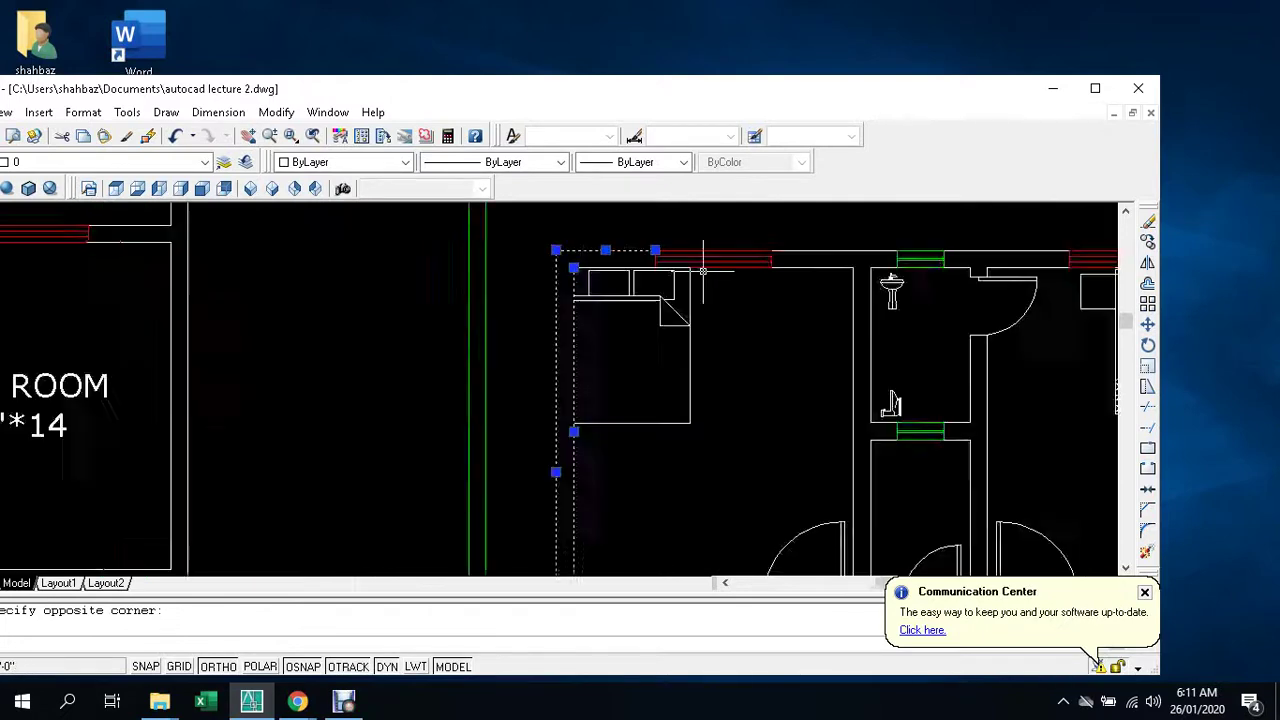
{"action": "scroll", "coordinate": [703, 270], "scroll_direction": "down", "scroll_amount": 2}
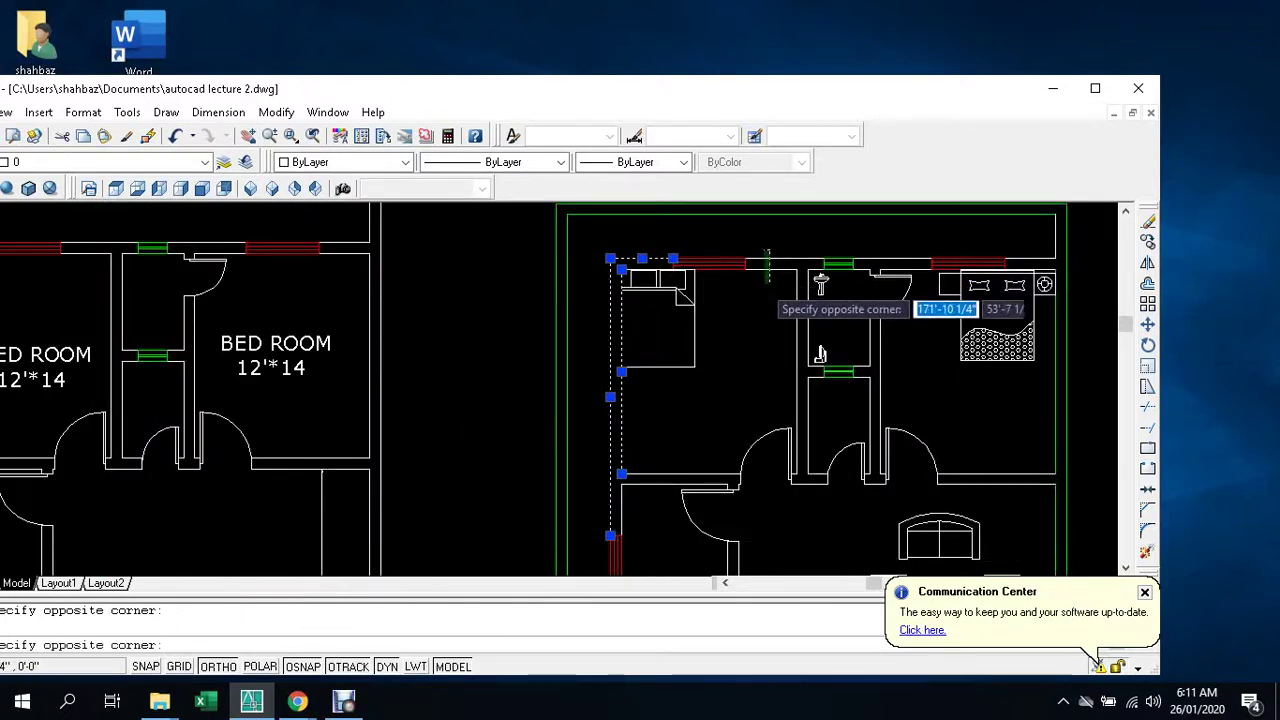
{"action": "scroll", "coordinate": [771, 268], "scroll_direction": "down", "scroll_amount": 4}
{"action": "scroll", "coordinate": [798, 272], "scroll_direction": "up", "scroll_amount": 3}
{"action": "scroll", "coordinate": [798, 272], "scroll_direction": "up", "scroll_amount": 2}
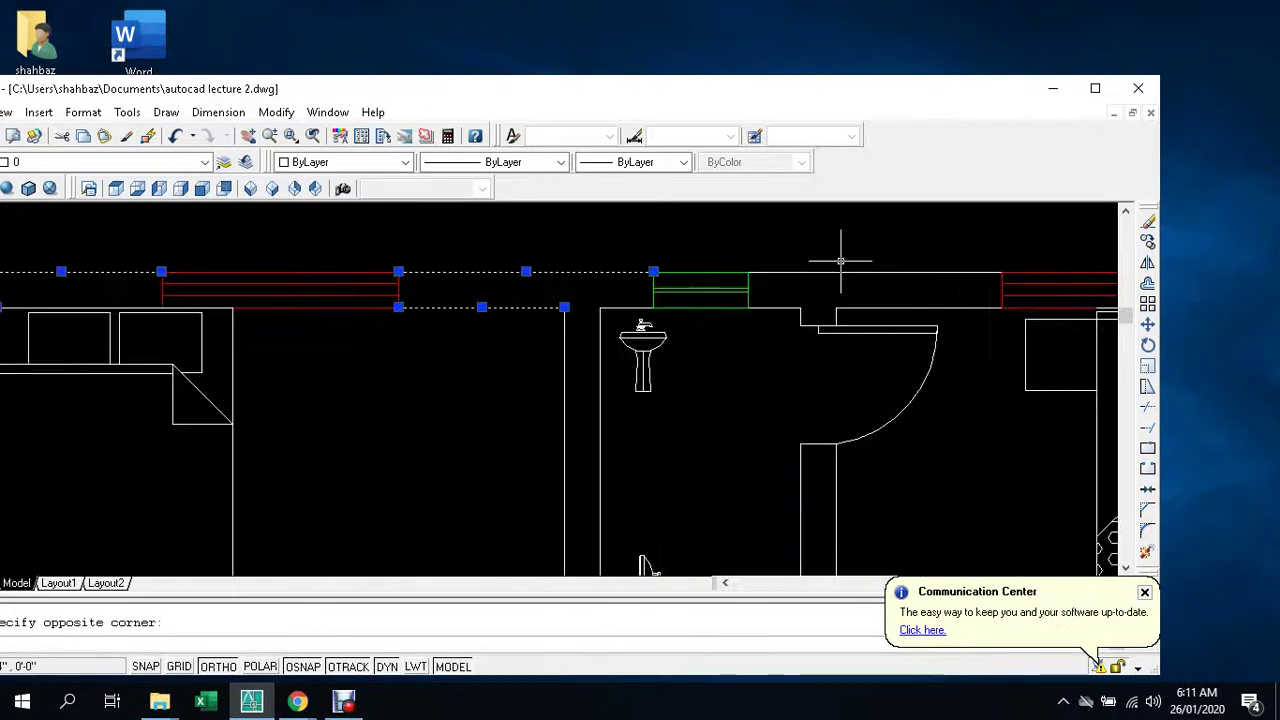
{"action": "left_click", "coordinate": [835, 272]}
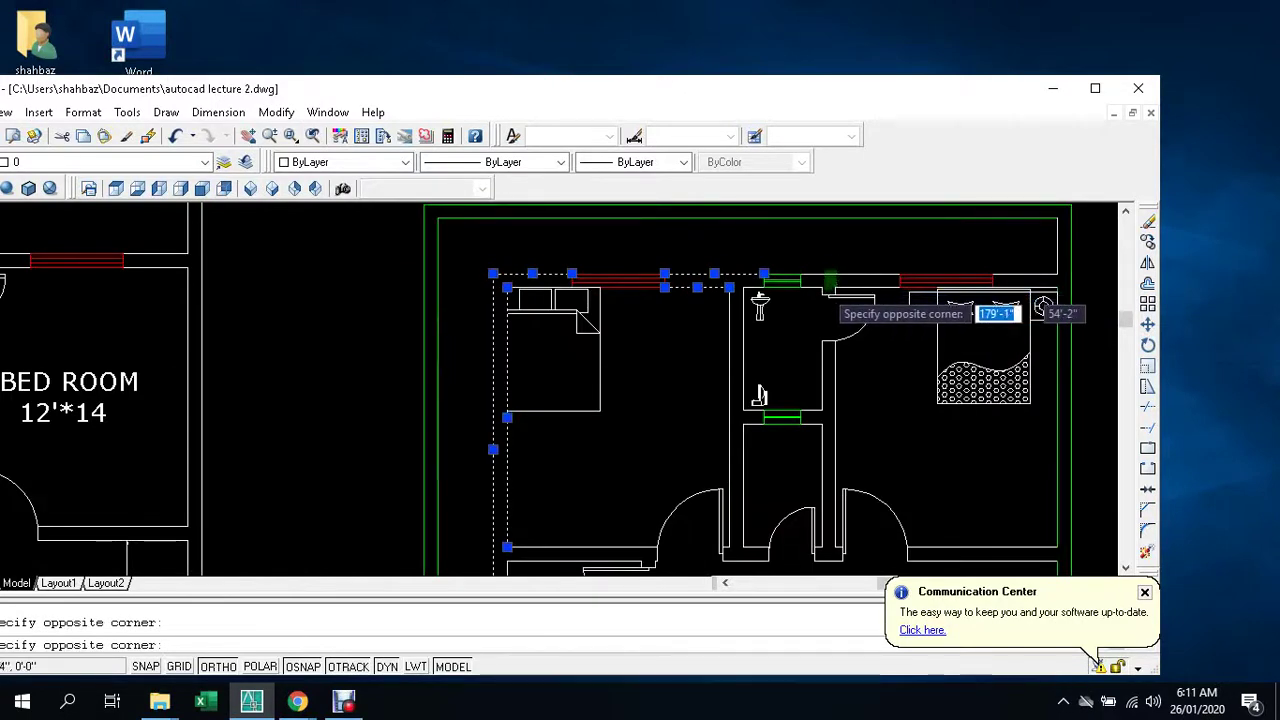
{"action": "left_click", "coordinate": [848, 292]}
- Add the central bathroom's inner walls to the selection
{"action": "scroll", "coordinate": [856, 292], "scroll_direction": "up", "scroll_amount": 3}
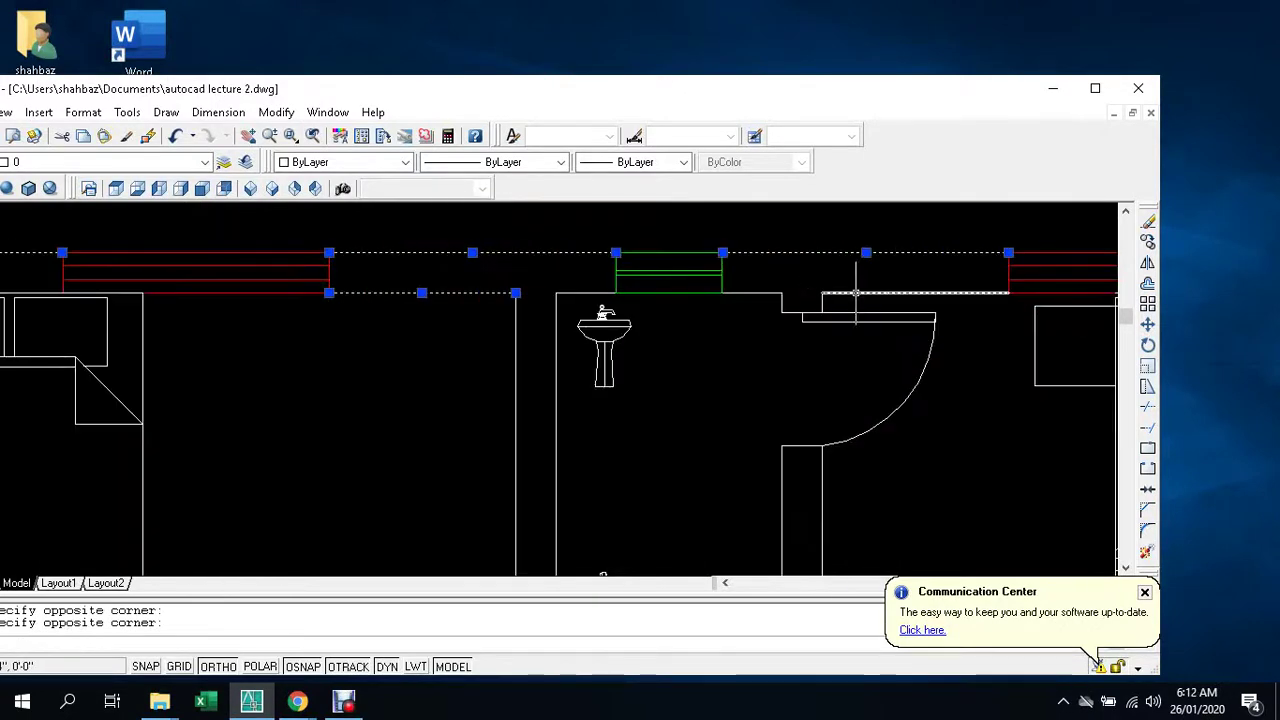
{"action": "scroll", "coordinate": [764, 300], "scroll_direction": "up", "scroll_amount": 1}
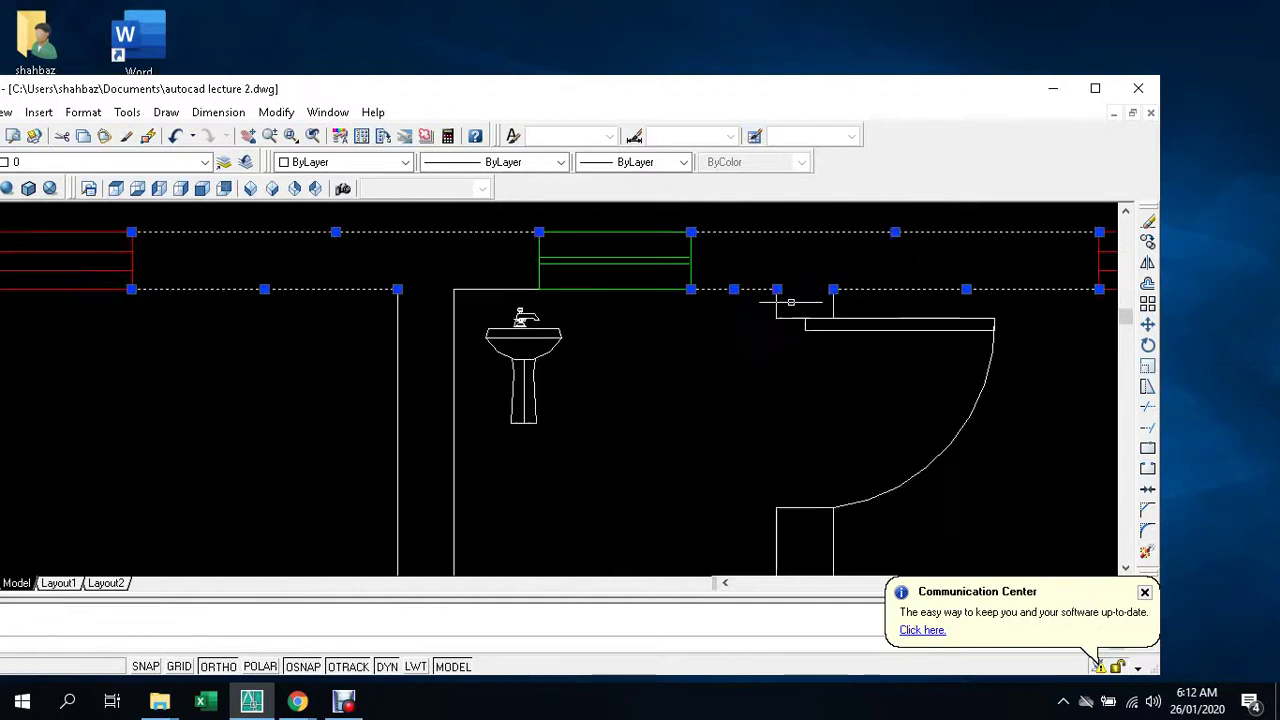
{"action": "scroll", "coordinate": [764, 302], "scroll_direction": "up", "scroll_amount": 3}
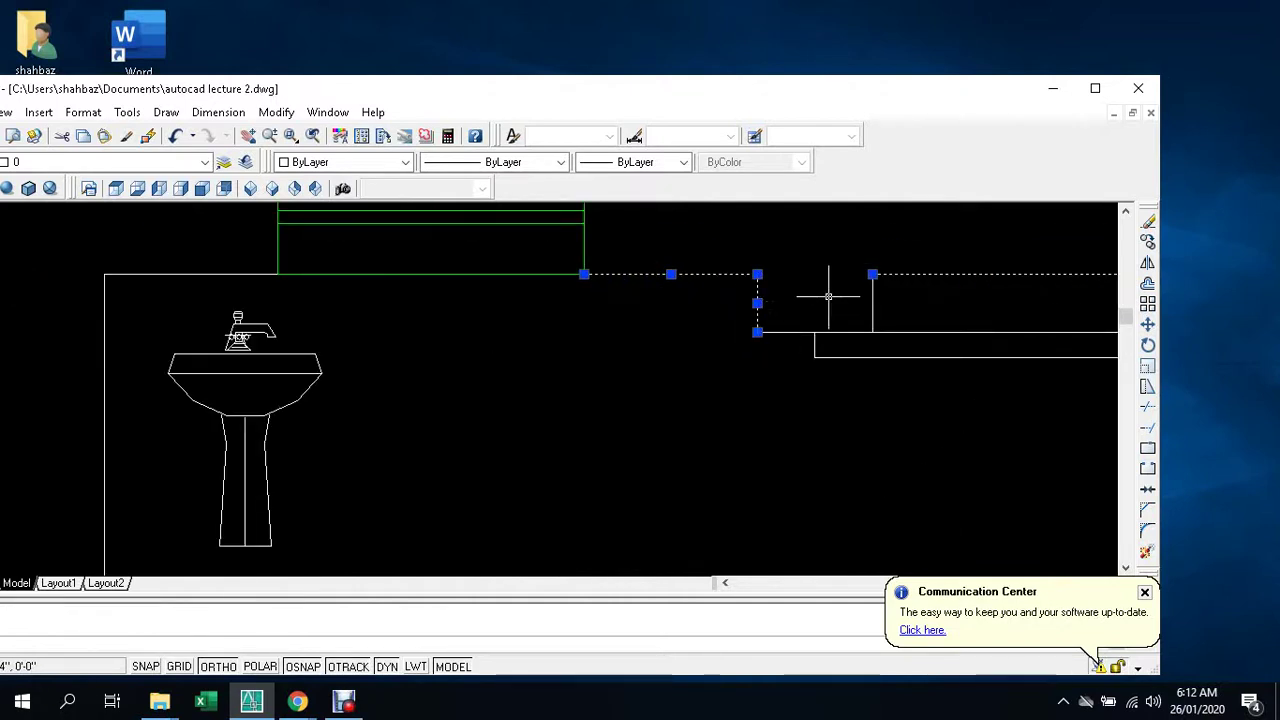
{"action": "scroll", "coordinate": [766, 297], "scroll_direction": "down", "scroll_amount": 2}
{"action": "scroll", "coordinate": [786, 318], "scroll_direction": "up", "scroll_amount": 4}
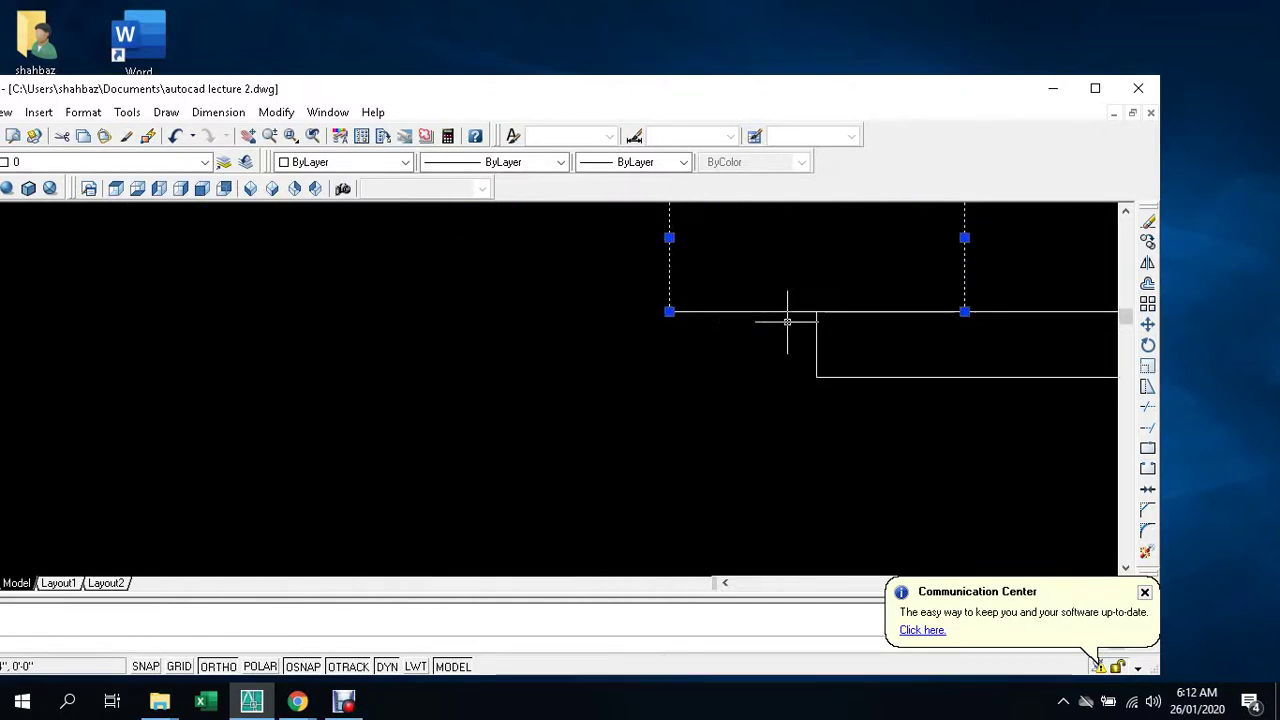
{"action": "scroll", "coordinate": [768, 305], "scroll_direction": "down", "scroll_amount": 3}
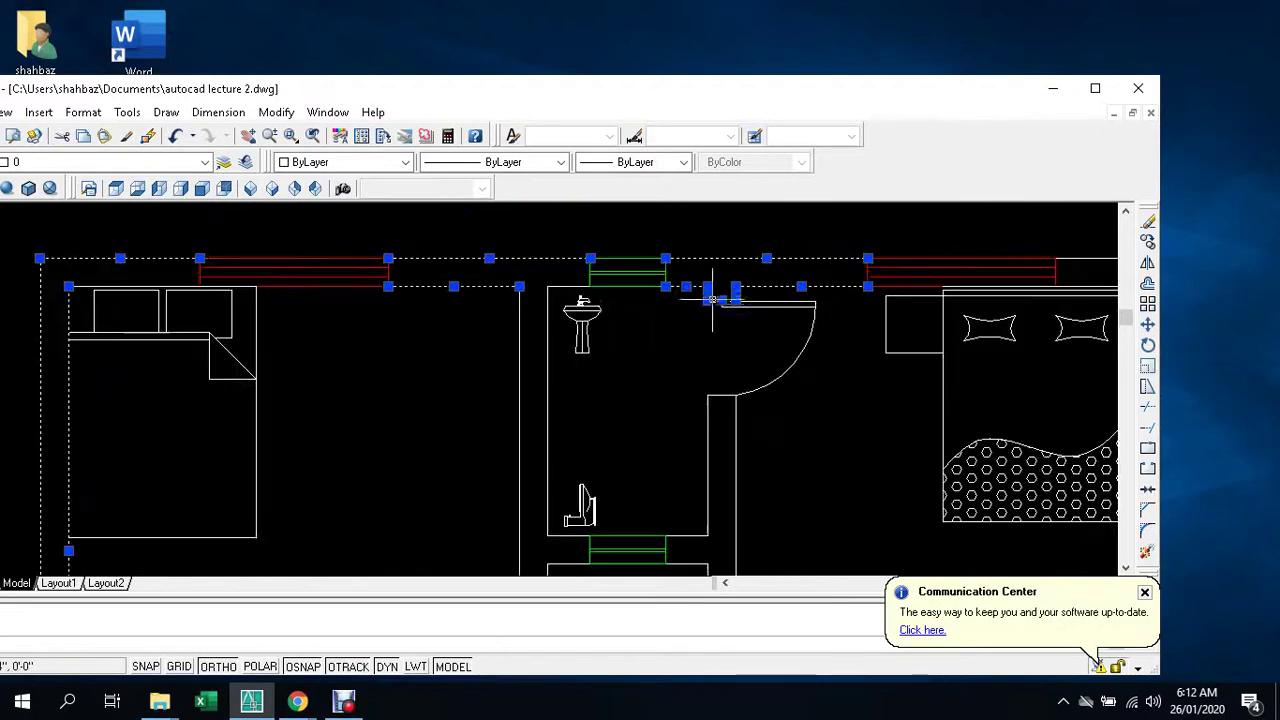
{"action": "scroll", "coordinate": [940, 318], "scroll_direction": "down", "scroll_amount": 3}
{"action": "scroll", "coordinate": [935, 320], "scroll_direction": "up", "scroll_amount": 4}
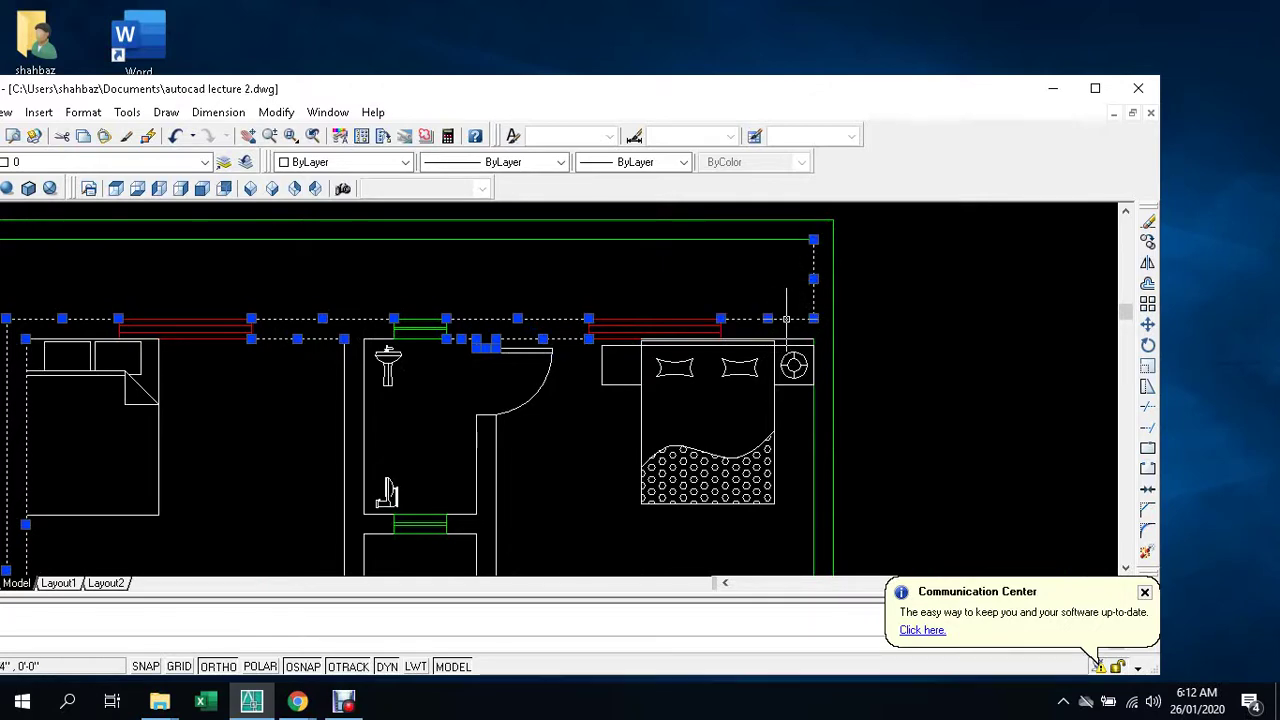
{"action": "scroll", "coordinate": [770, 305], "scroll_direction": "down", "scroll_amount": 3}
{"action": "scroll", "coordinate": [680, 370], "scroll_direction": "up", "scroll_amount": 3}
{"action": "scroll", "coordinate": [680, 370], "scroll_direction": "down", "scroll_amount": 3}
{"action": "scroll", "coordinate": [630, 290], "scroll_direction": "up", "scroll_amount": 4}
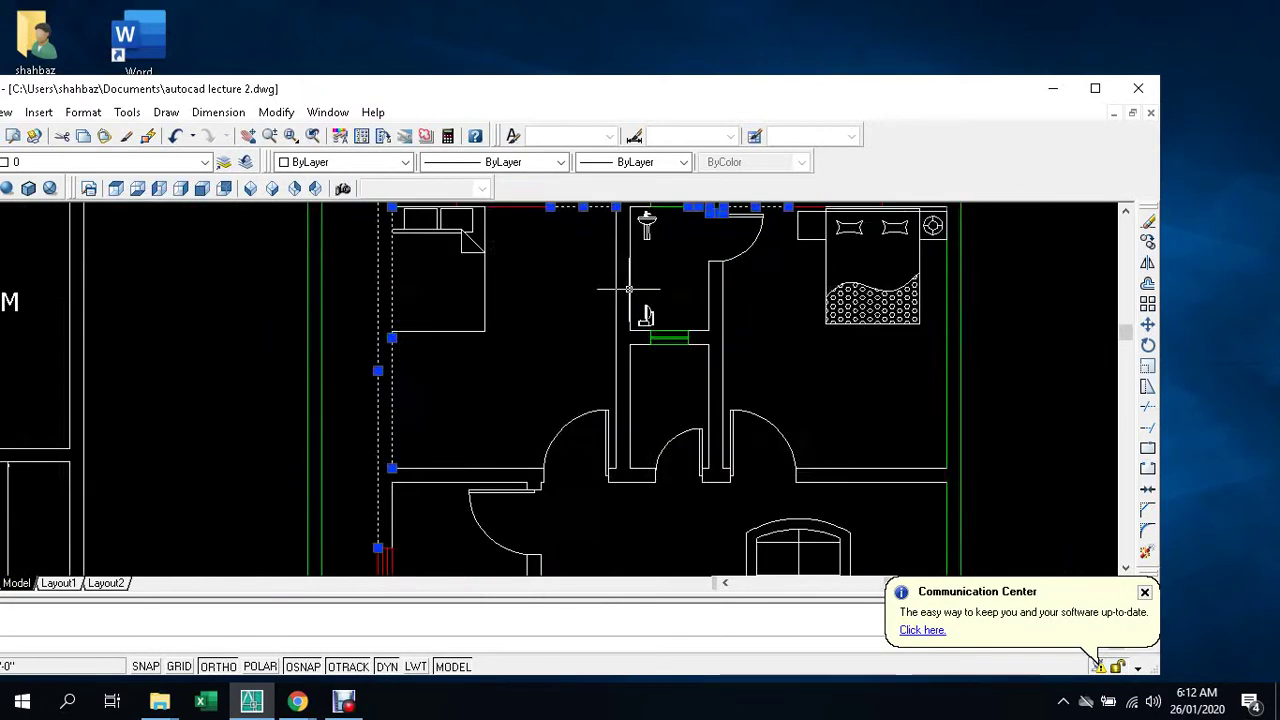
{"action": "left_click", "coordinate": [595, 292]}
{"action": "scroll", "coordinate": [626, 382], "scroll_direction": "up", "scroll_amount": 4}
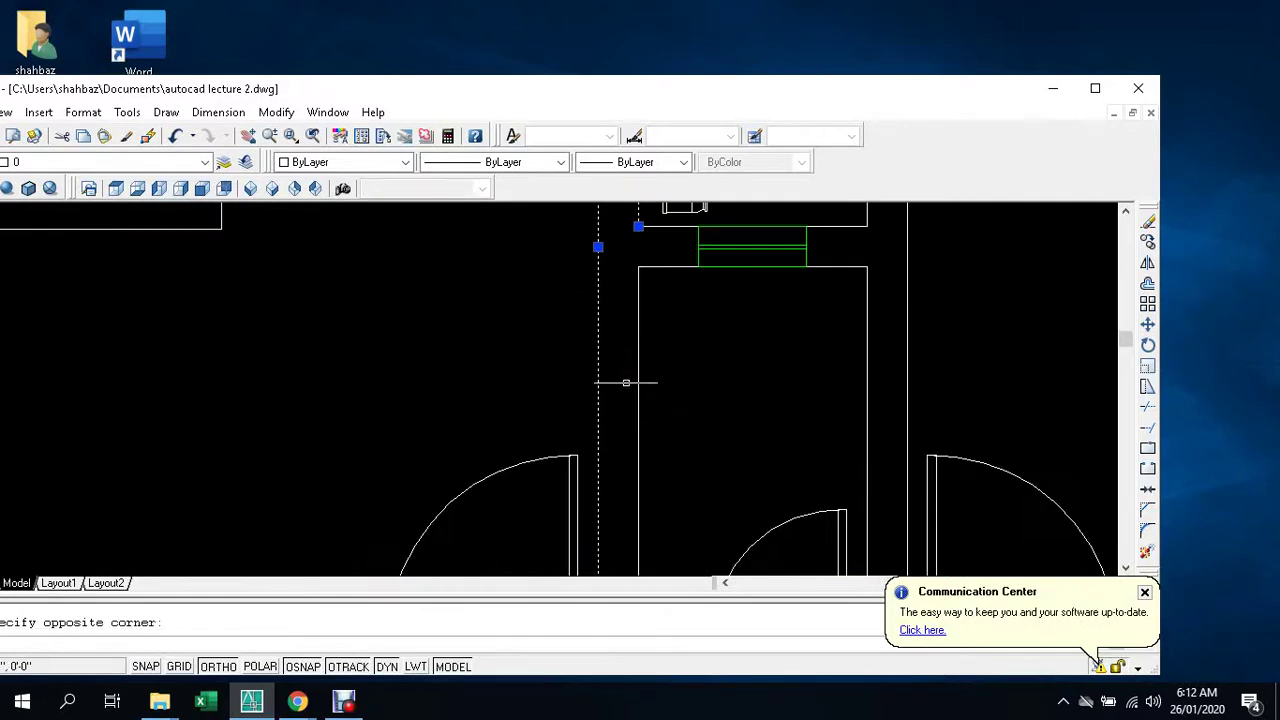
{"action": "left_click", "coordinate": [630, 390]}
- Add the right-hand inner wall, short vertical segment and horizontal inner wall line
{"action": "scroll", "coordinate": [645, 355], "scroll_direction": "down", "scroll_amount": 3}
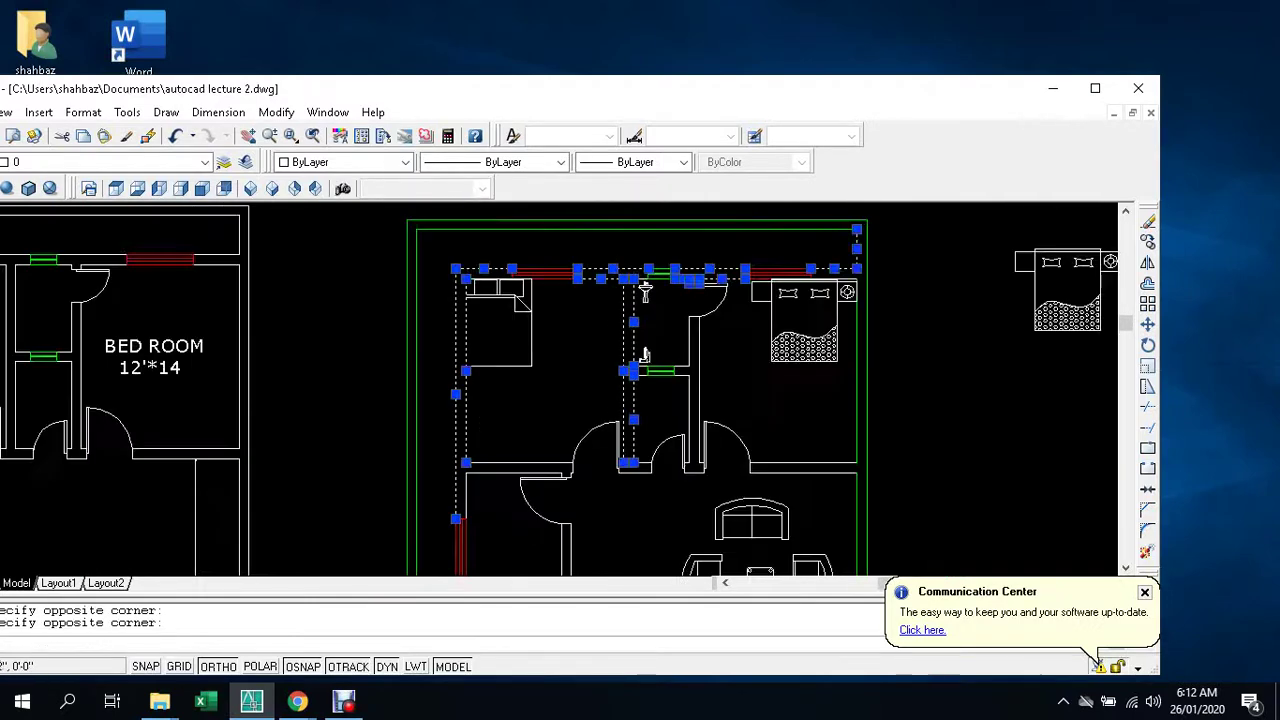
{"action": "left_click", "coordinate": [716, 380]}
{"action": "left_click", "coordinate": [669, 380]}
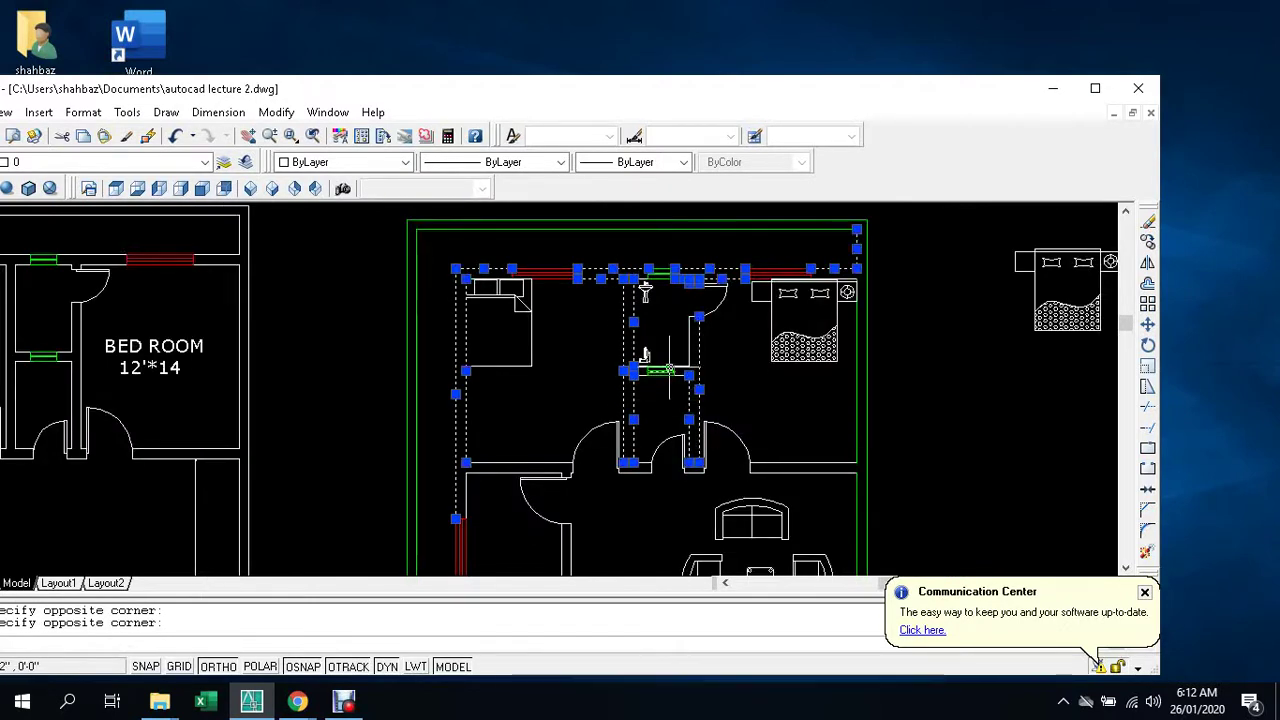
{"action": "left_click", "coordinate": [688, 342]}
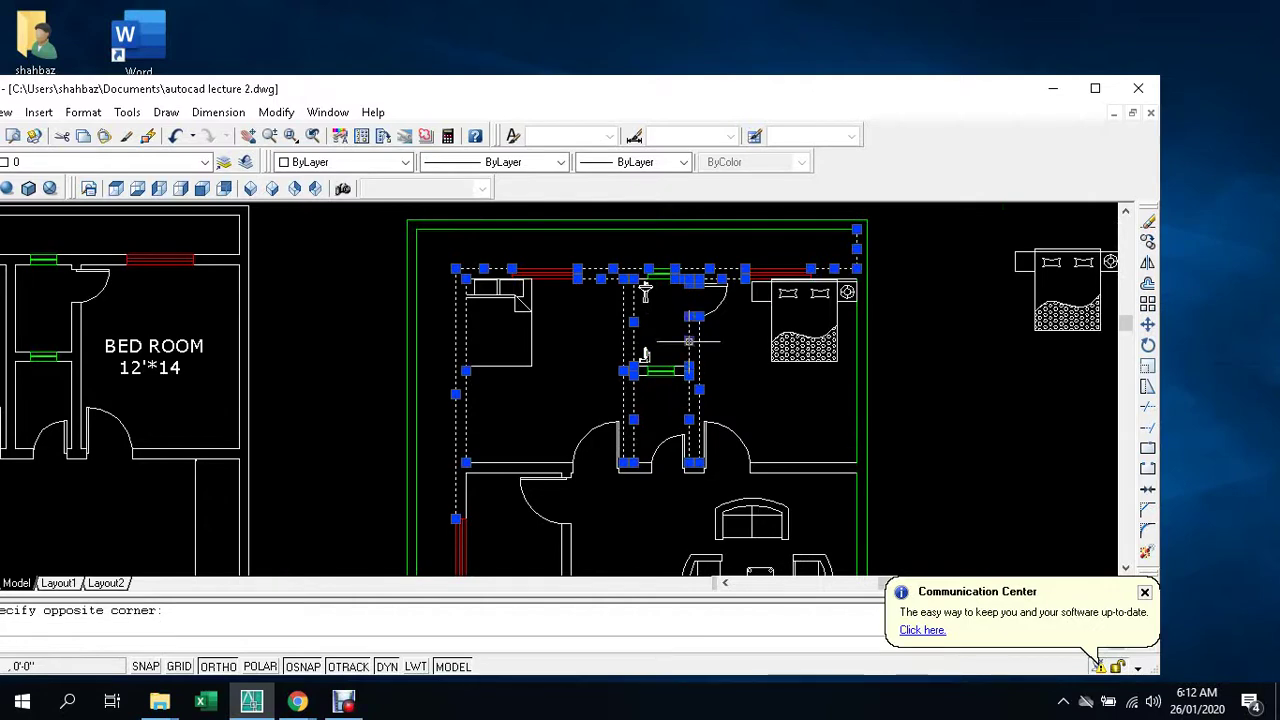
{"action": "scroll", "coordinate": [688, 342], "scroll_direction": "down", "scroll_amount": 3}
{"action": "scroll", "coordinate": [700, 320], "scroll_direction": "up", "scroll_amount": 3}
{"action": "scroll", "coordinate": [720, 284], "scroll_direction": "down", "scroll_amount": 2}
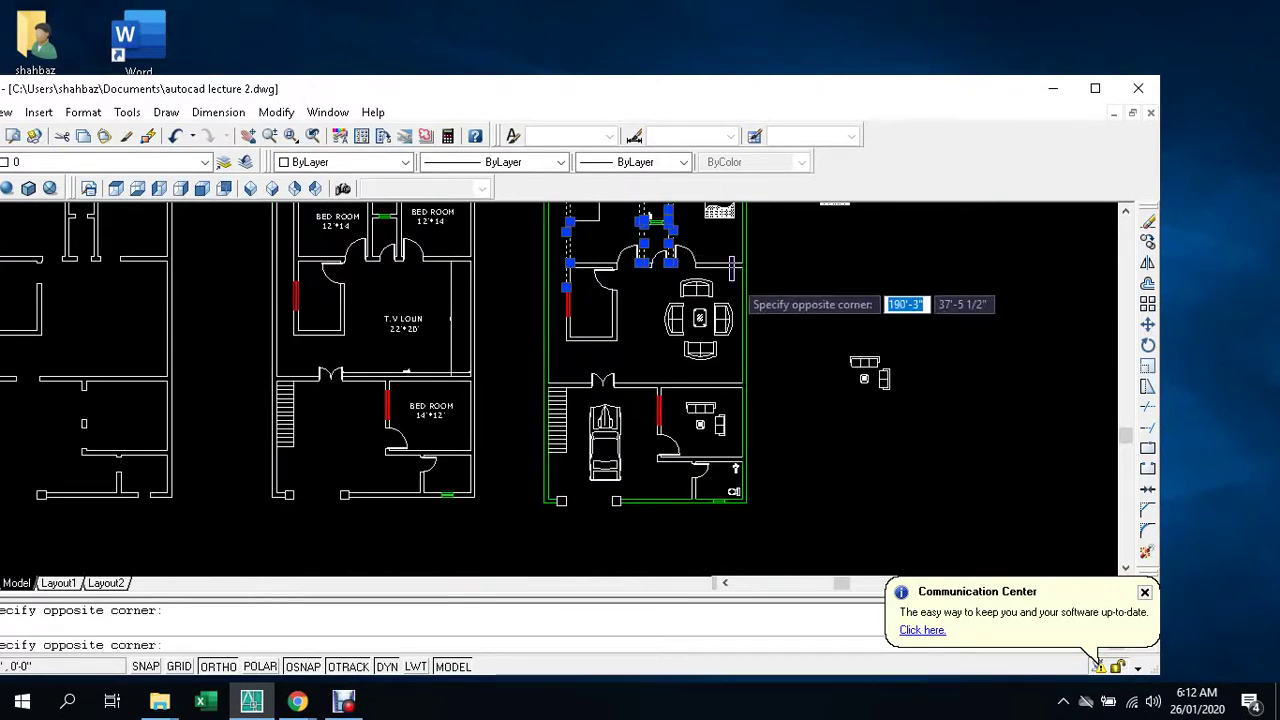
{"action": "left_click", "coordinate": [730, 282]}
- Add the inner walls beside the doorway and the small room's walls
{"action": "scroll", "coordinate": [600, 262], "scroll_direction": "up", "scroll_amount": 3}
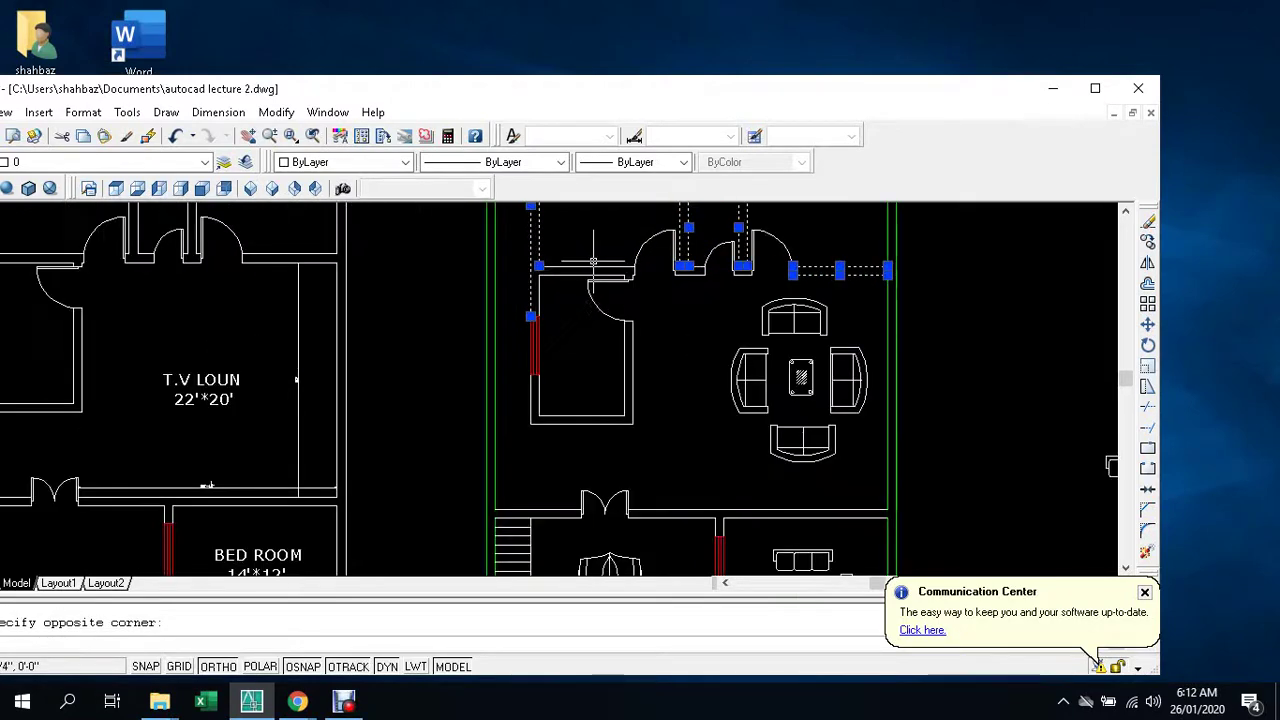
{"action": "scroll", "coordinate": [571, 270], "scroll_direction": "up", "scroll_amount": 3}
{"action": "left_click", "coordinate": [568, 252]}
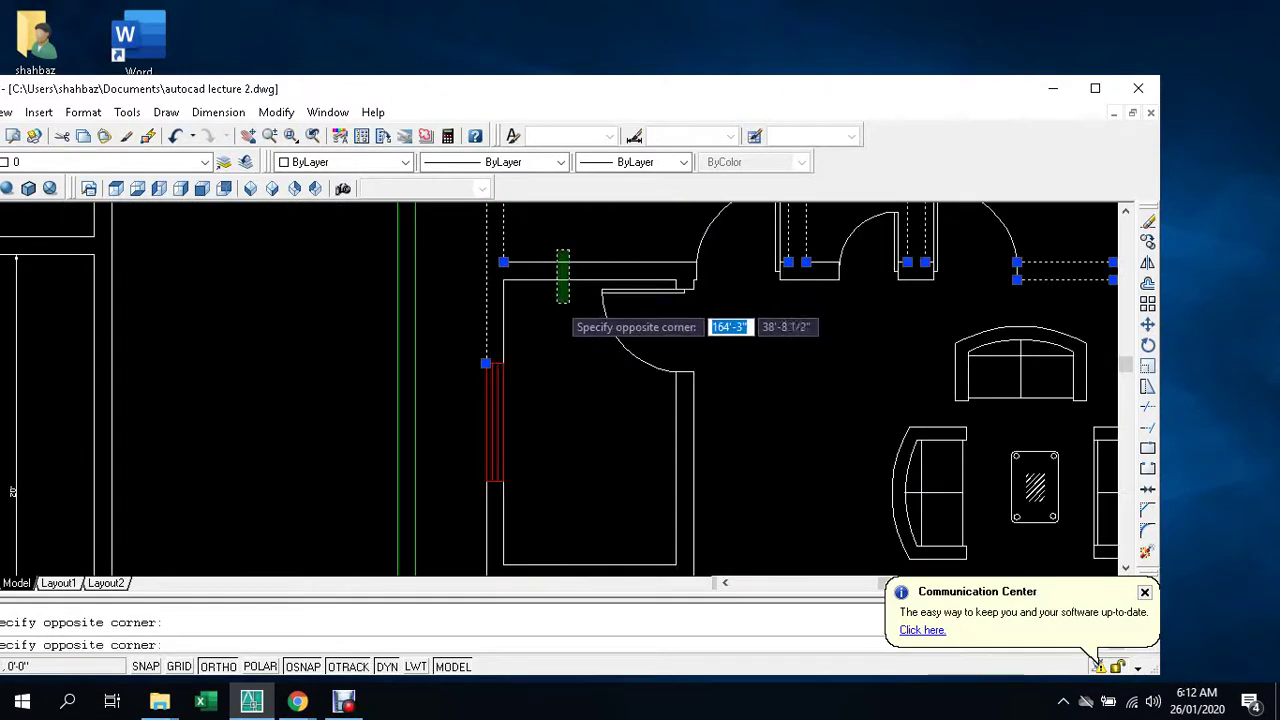
{"action": "left_click", "coordinate": [545, 305]}
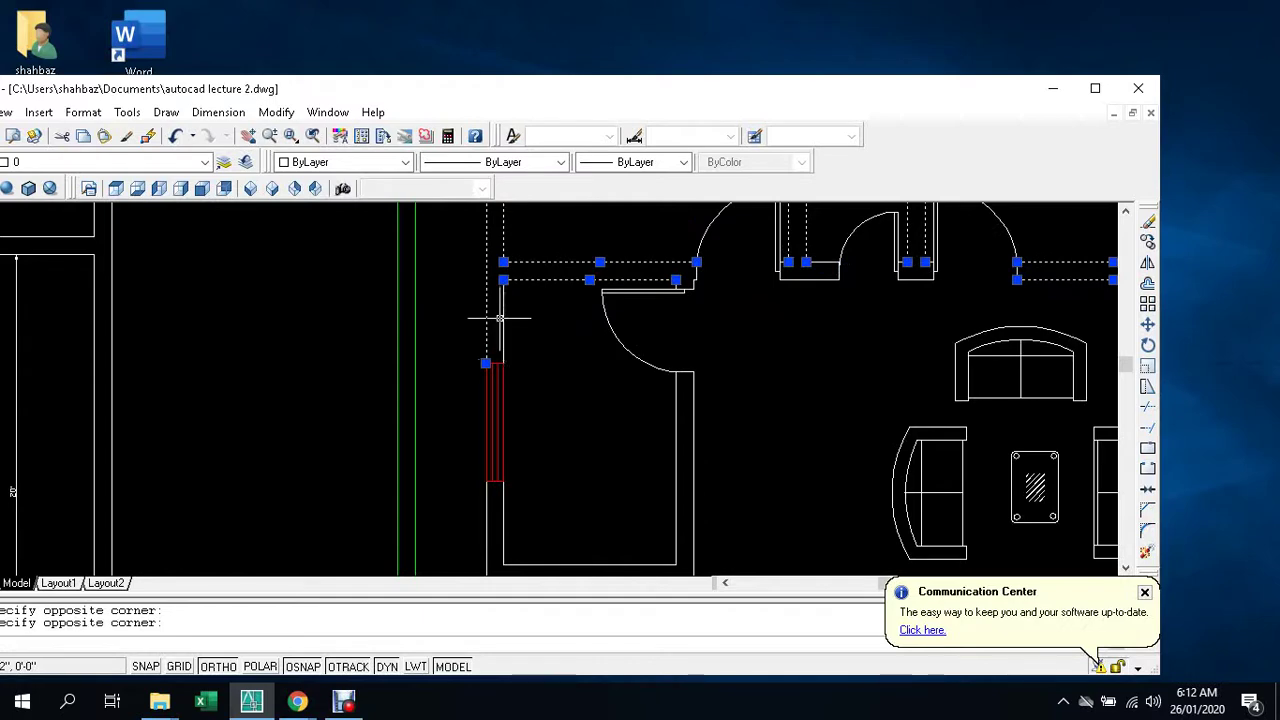
{"action": "scroll", "coordinate": [504, 318], "scroll_direction": "down", "scroll_amount": 5}
{"action": "scroll", "coordinate": [567, 372], "scroll_direction": "up", "scroll_amount": 3}
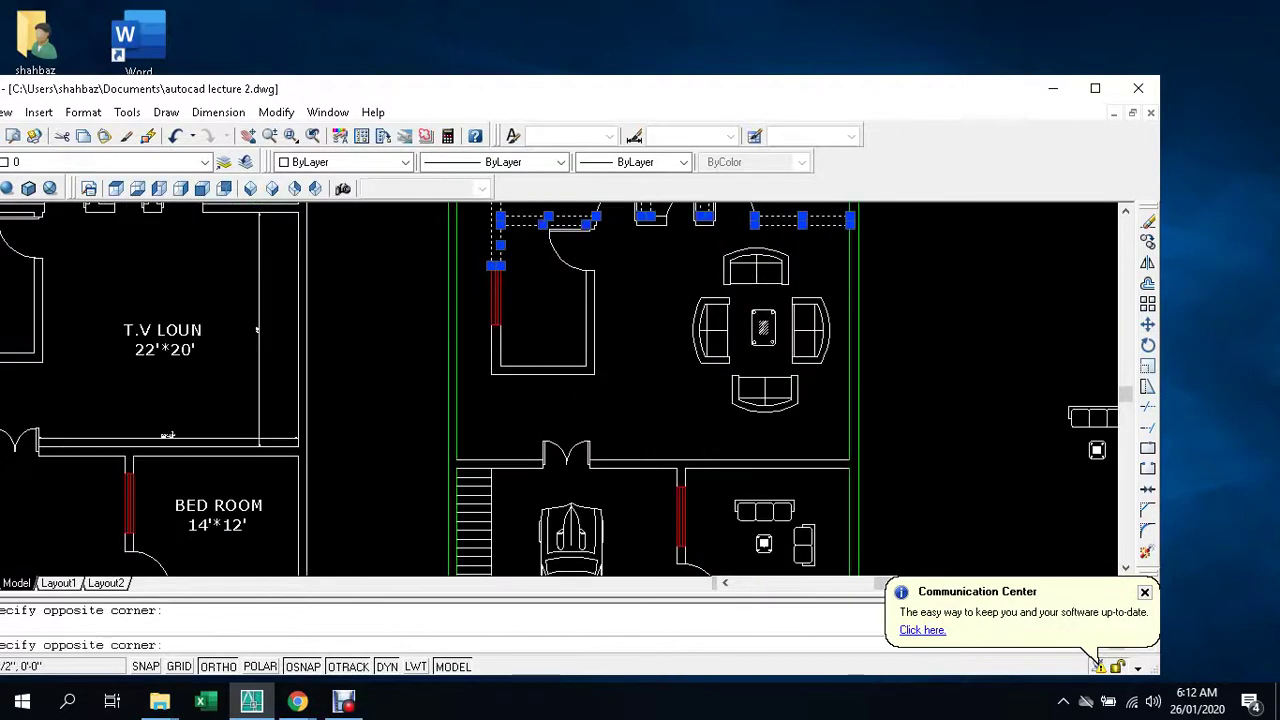
{"action": "left_click", "coordinate": [612, 314]}
{"action": "left_click", "coordinate": [516, 390]}
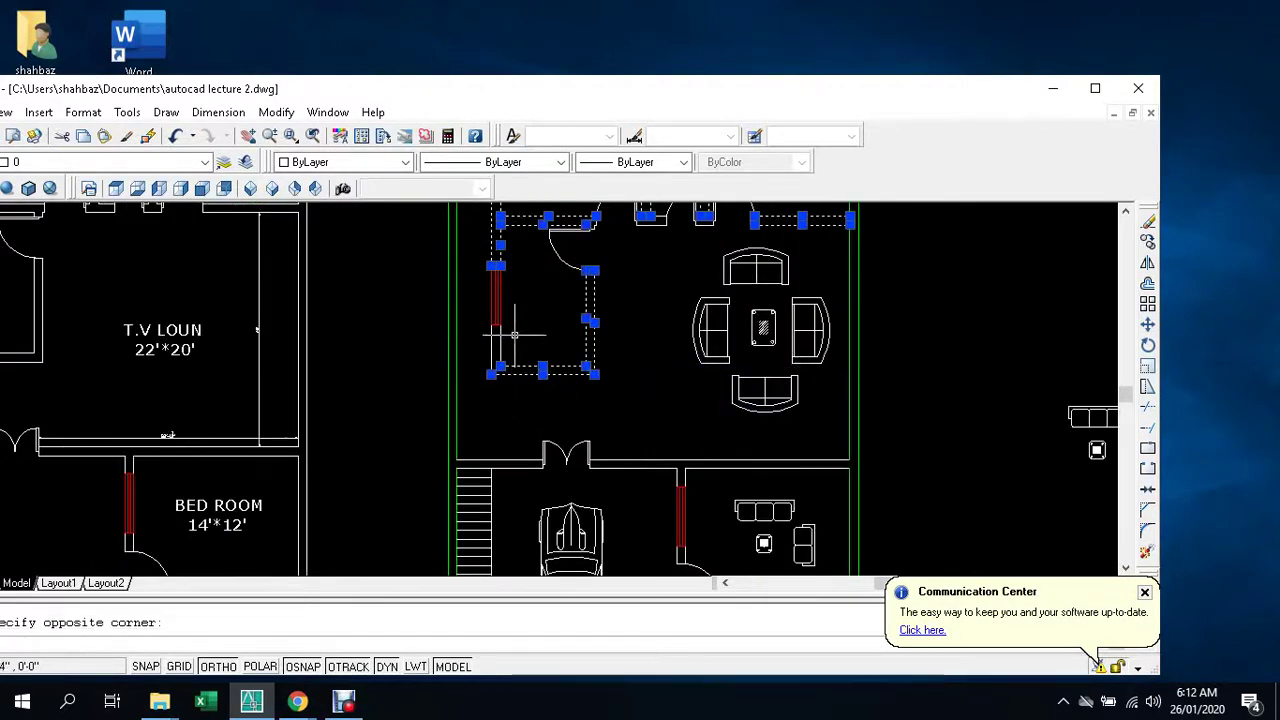
{"action": "left_click", "coordinate": [452, 394]}
- Add the horizontal and lower inner wall lines and the lines around the door
{"action": "scroll", "coordinate": [575, 400], "scroll_direction": "down", "scroll_amount": 4}
{"action": "scroll", "coordinate": [601, 421], "scroll_direction": "up", "scroll_amount": 4}
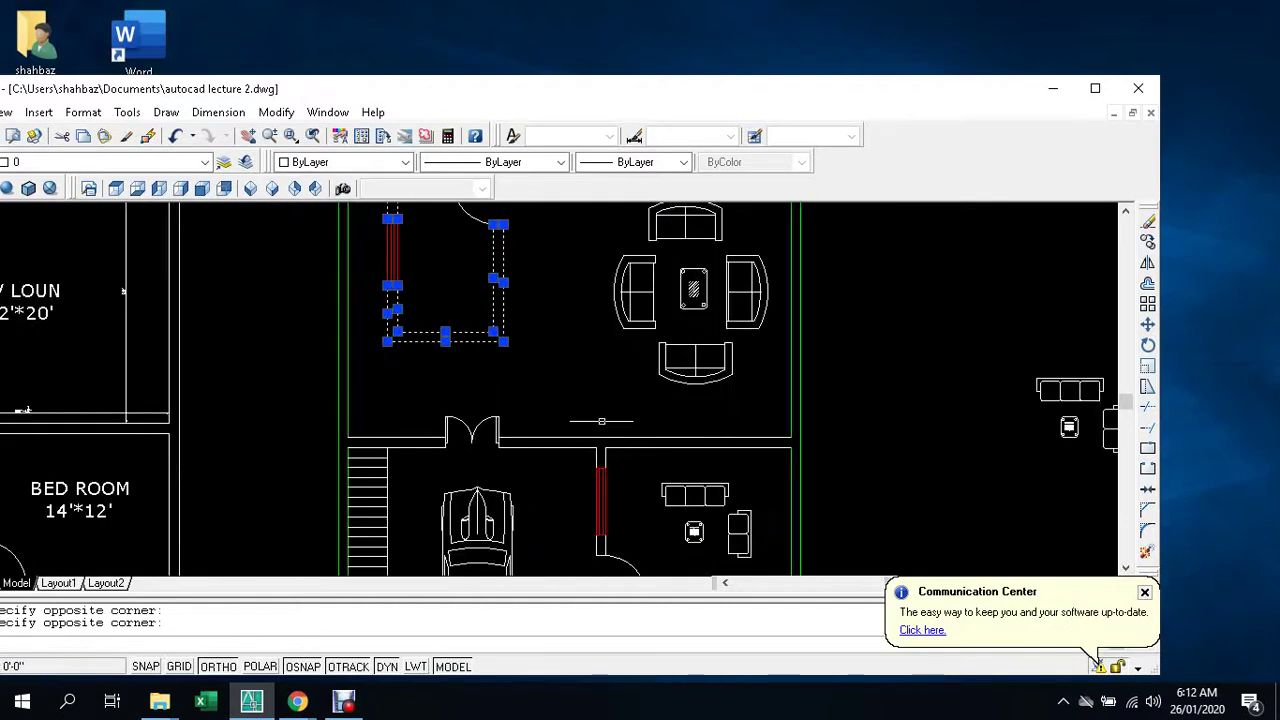
{"action": "scroll", "coordinate": [601, 421], "scroll_direction": "up", "scroll_amount": 2}
{"action": "left_click", "coordinate": [677, 402]}
{"action": "left_click", "coordinate": [640, 452]}
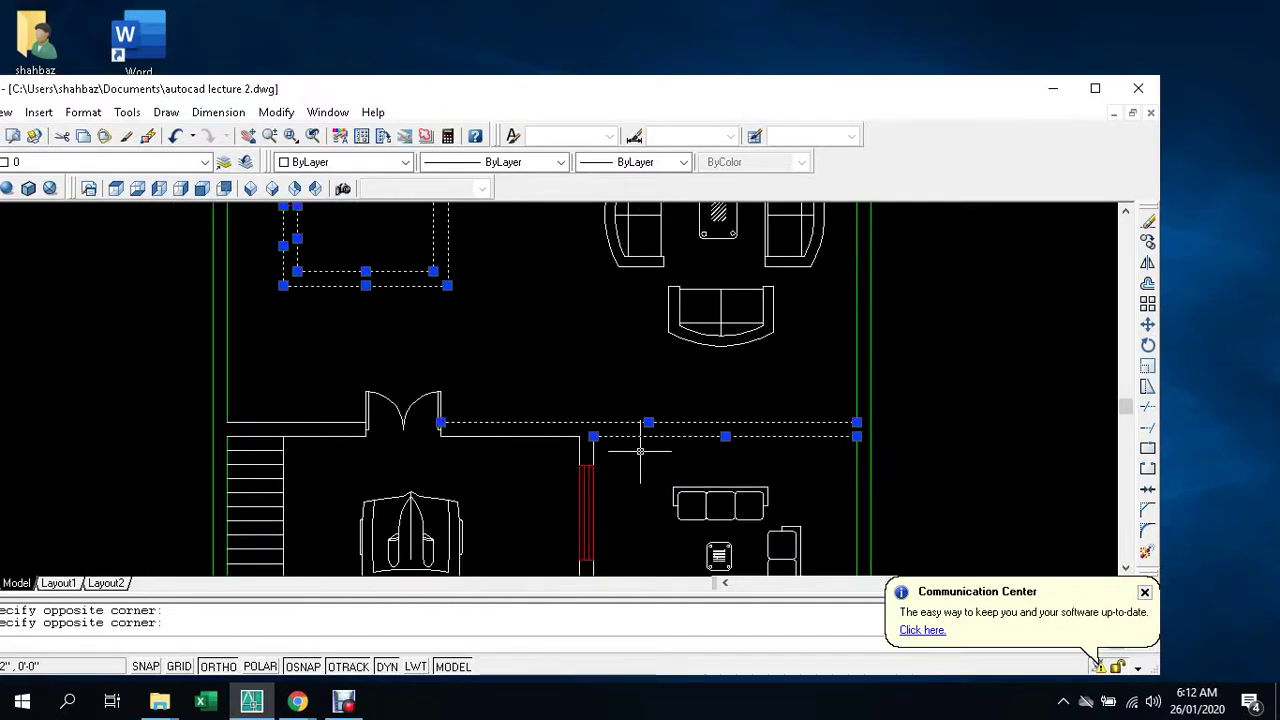
{"action": "left_click", "coordinate": [526, 435]}
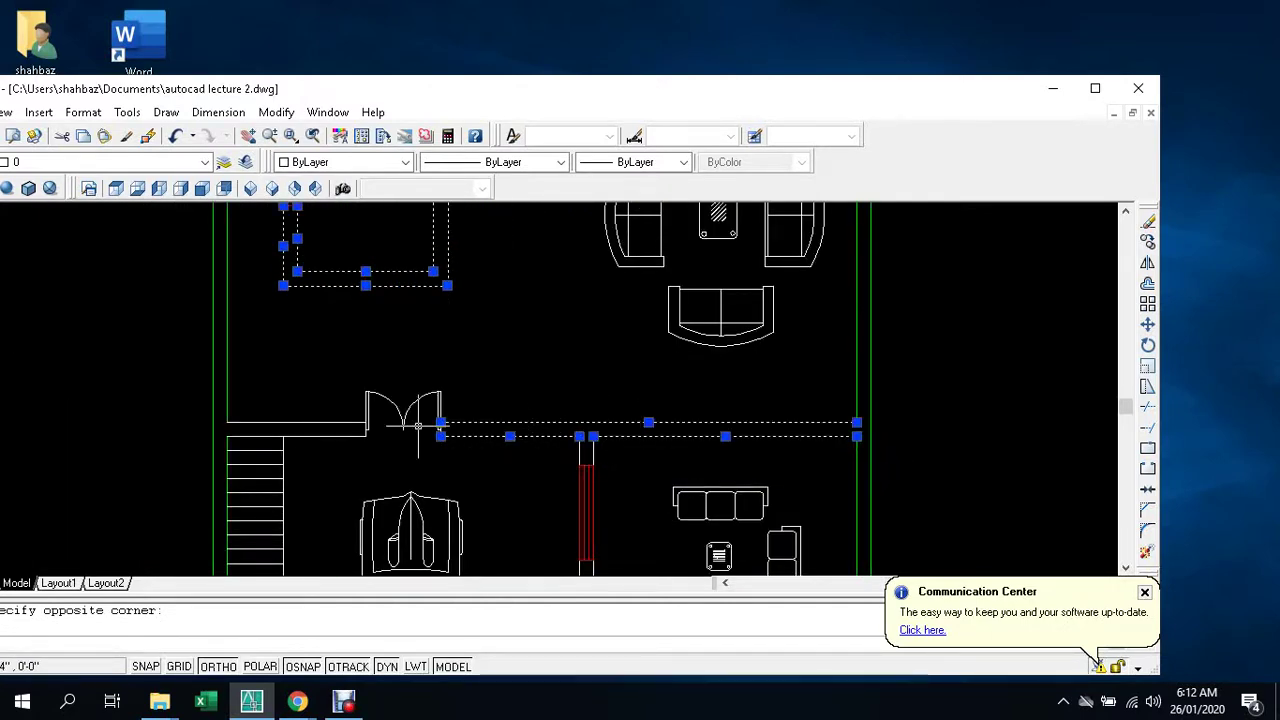
{"action": "scroll", "coordinate": [418, 426], "scroll_direction": "up", "scroll_amount": 3}
{"action": "left_click", "coordinate": [337, 395]}
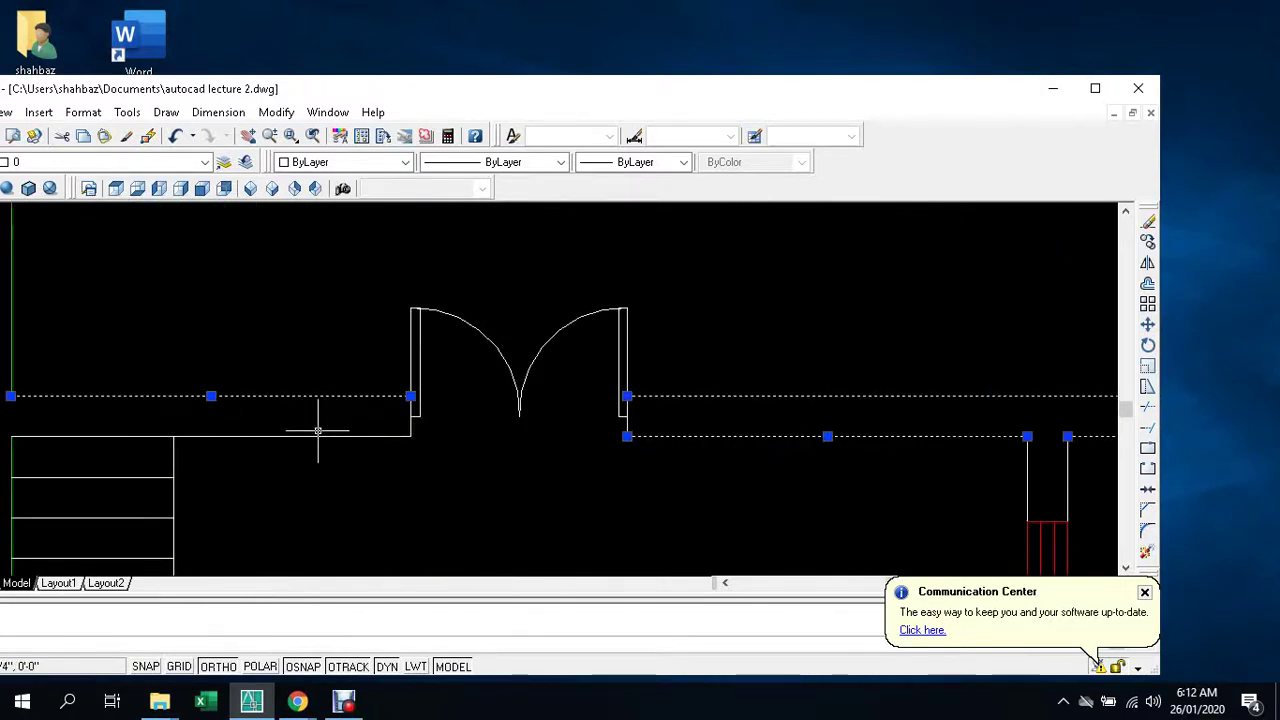
{"action": "left_click", "coordinate": [315, 436]}
- Pan to the garage area and add the door-jamb wall lines
{"action": "scroll", "coordinate": [371, 386], "scroll_direction": "down", "scroll_amount": 3}
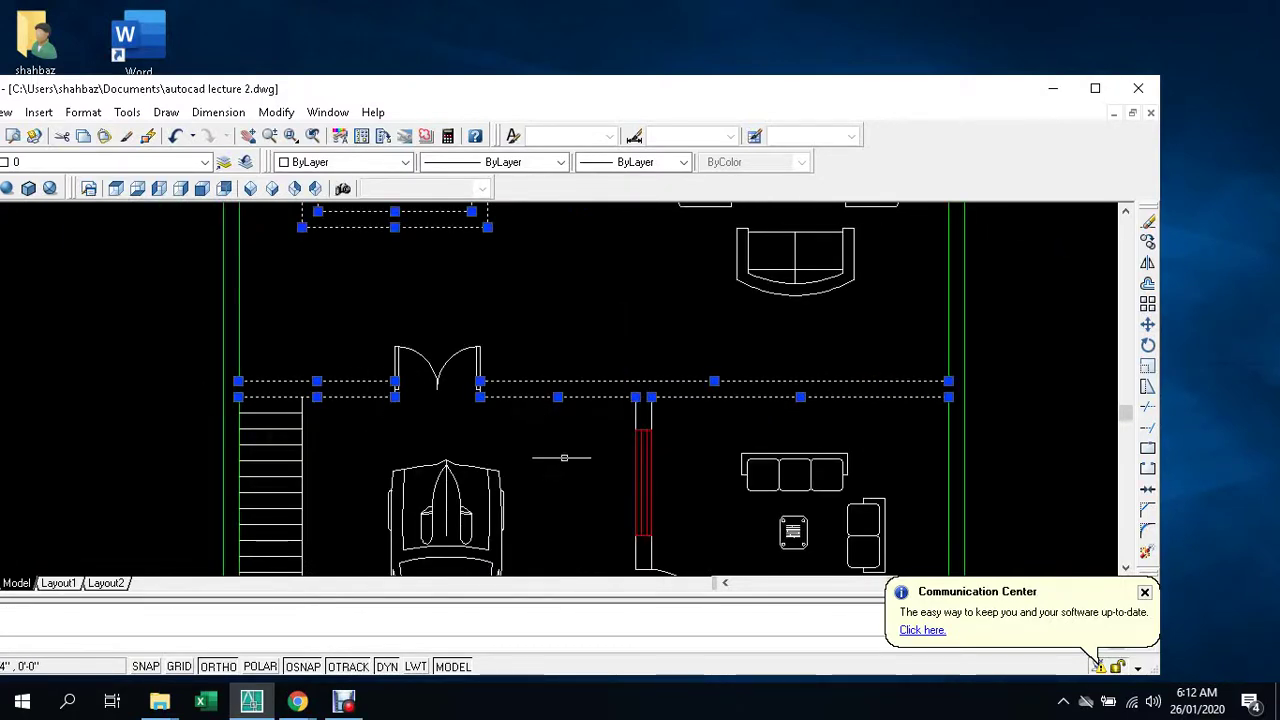
{"action": "scroll", "coordinate": [620, 417], "scroll_direction": "up", "scroll_amount": 5}
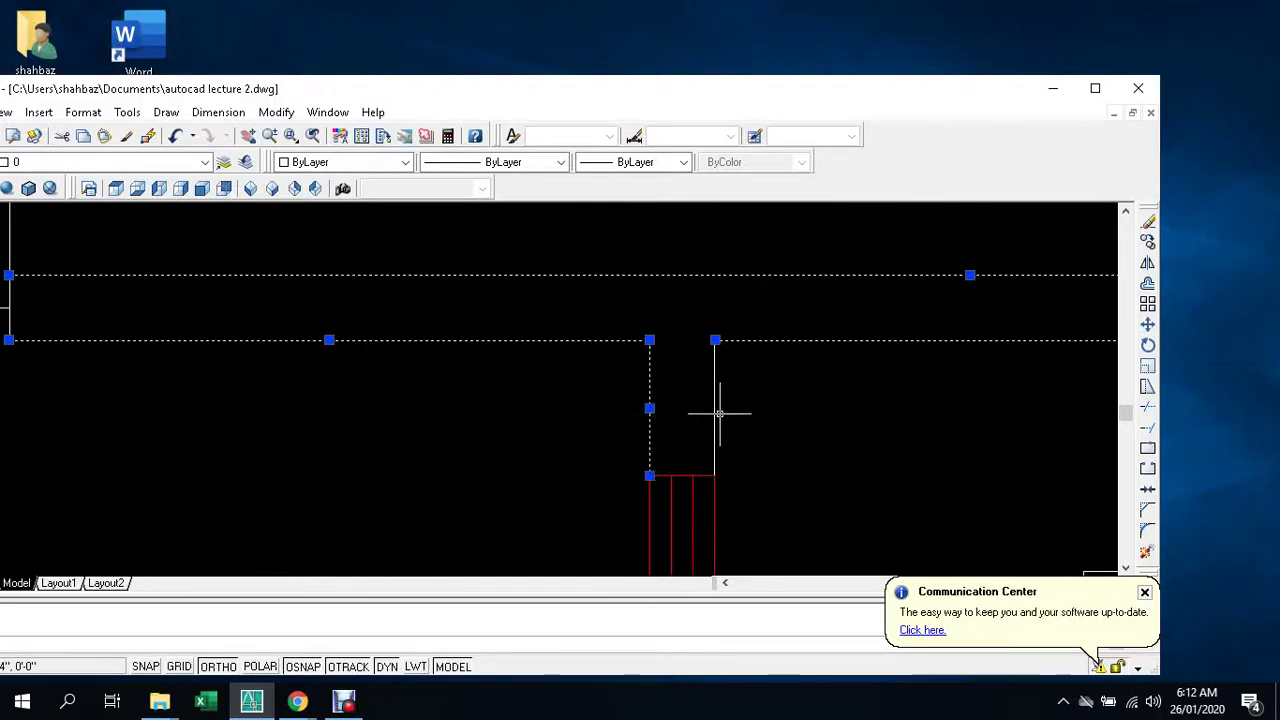
{"action": "scroll", "coordinate": [715, 410], "scroll_direction": "down", "scroll_amount": 2}
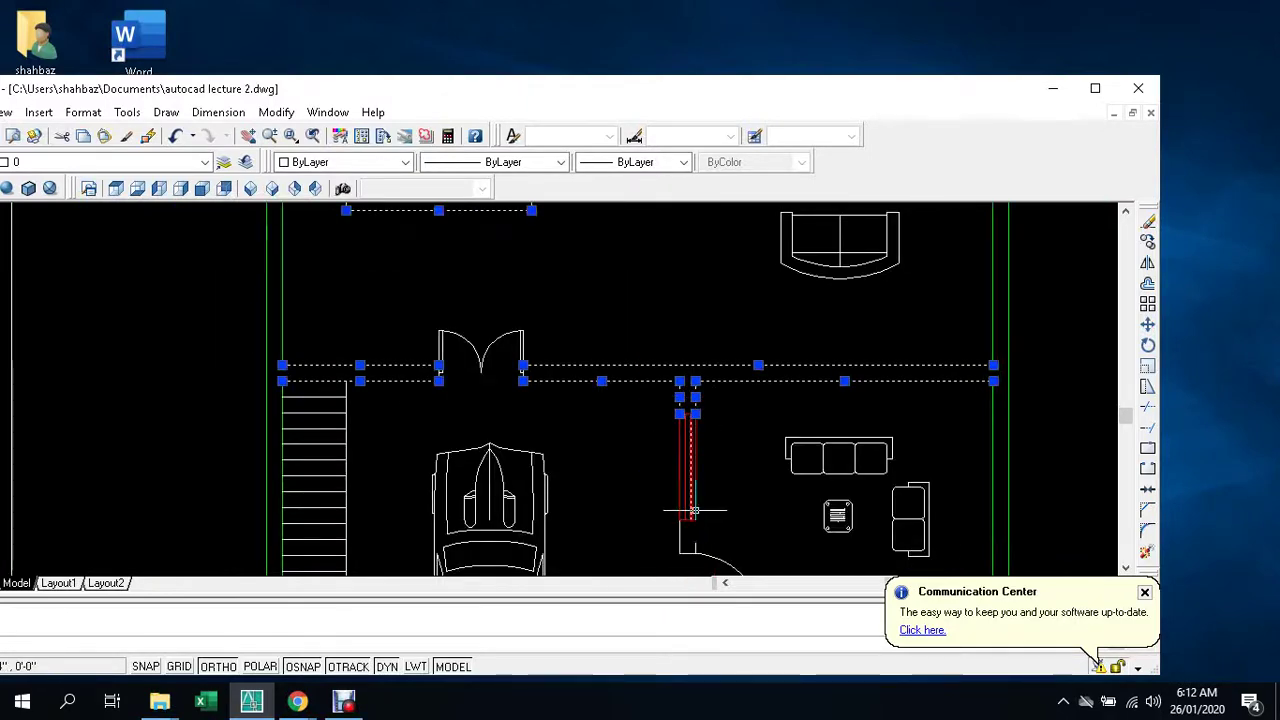
{"action": "key", "text": "Escape"}
{"action": "middle_click_drag", "start_coordinate": [720, 537], "coordinate": [677, 337]}
{"action": "scroll", "coordinate": [677, 337], "scroll_direction": "up", "scroll_amount": 2}
{"action": "scroll", "coordinate": [677, 337], "scroll_direction": "up", "scroll_amount": 3}
{"action": "left_click", "coordinate": [656, 294]}
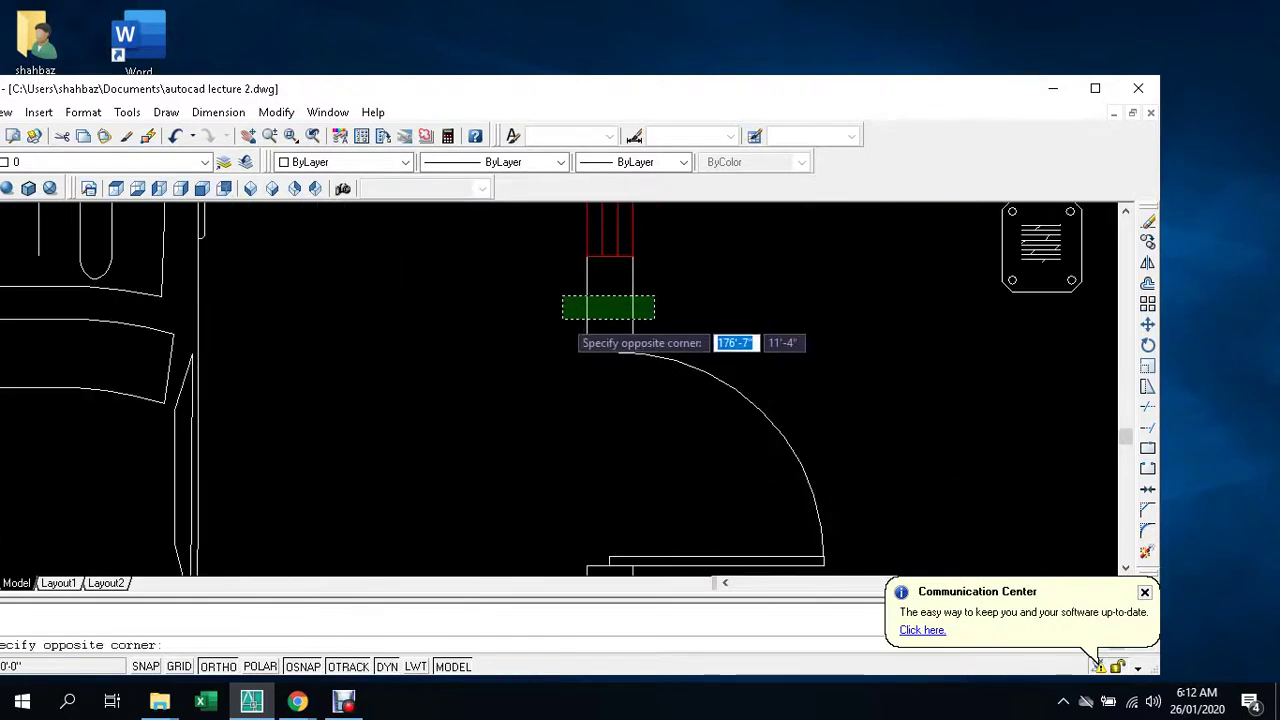
{"action": "left_click", "coordinate": [562, 320]}
- Add the walls beside the bathroom door to the selection
{"action": "scroll", "coordinate": [656, 331], "scroll_direction": "down", "scroll_amount": 4}
{"action": "scroll", "coordinate": [656, 331], "scroll_direction": "up", "scroll_amount": 4}
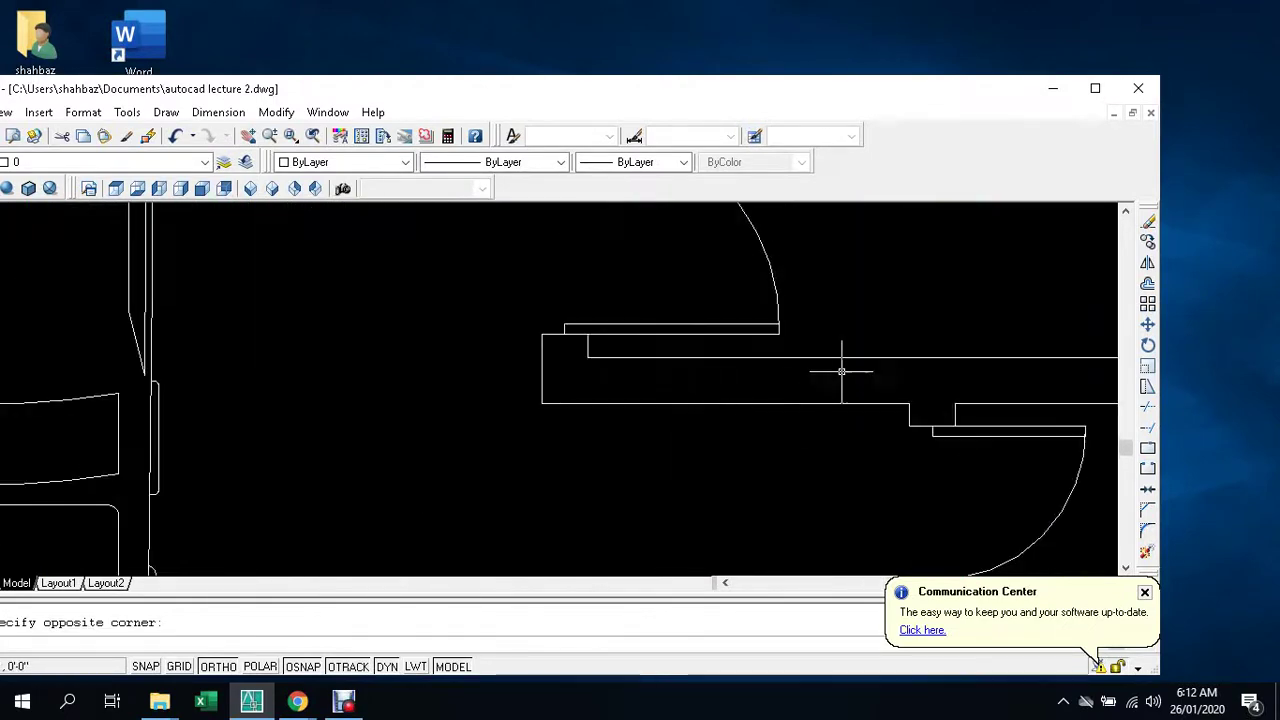
{"action": "left_click", "coordinate": [855, 342]}
{"action": "left_click", "coordinate": [782, 428]}
- Add the short jamb lines by the bathroom to complete the selection
{"action": "scroll", "coordinate": [780, 423], "scroll_direction": "down", "scroll_amount": 3}
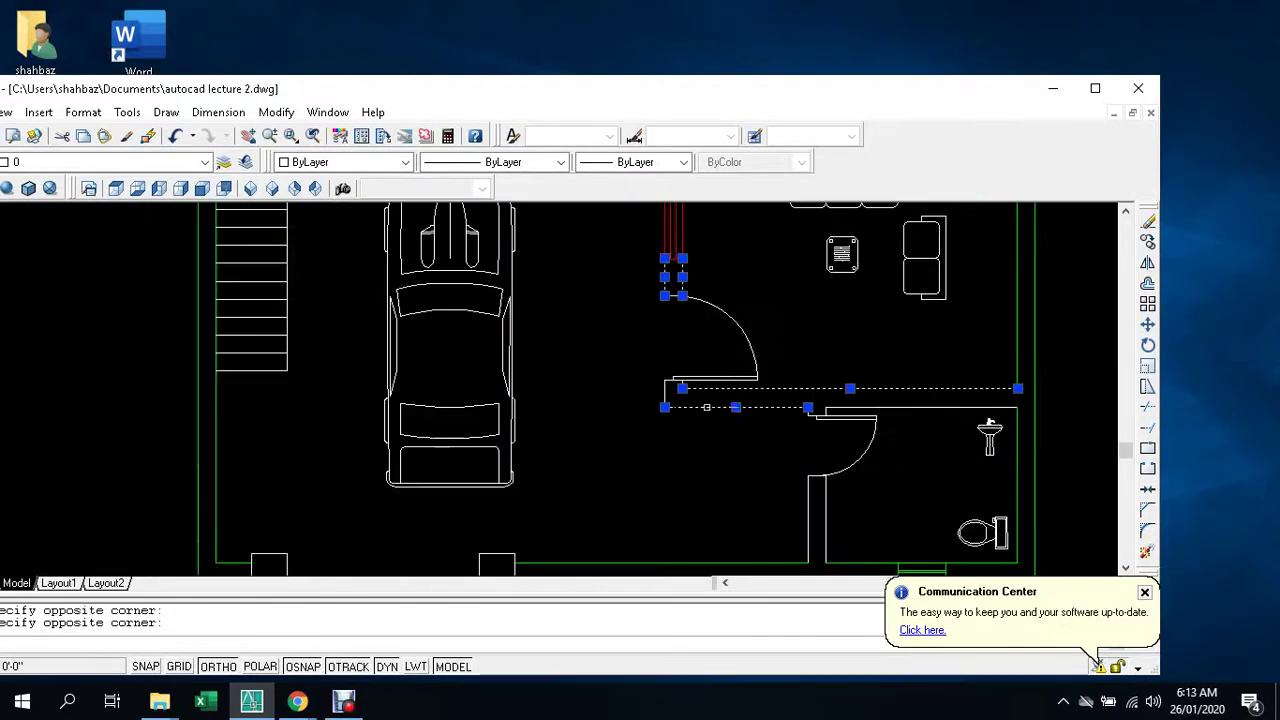
{"action": "scroll", "coordinate": [705, 406], "scroll_direction": "up", "scroll_amount": 4}
{"action": "scroll", "coordinate": [761, 377], "scroll_direction": "up", "scroll_amount": 4}
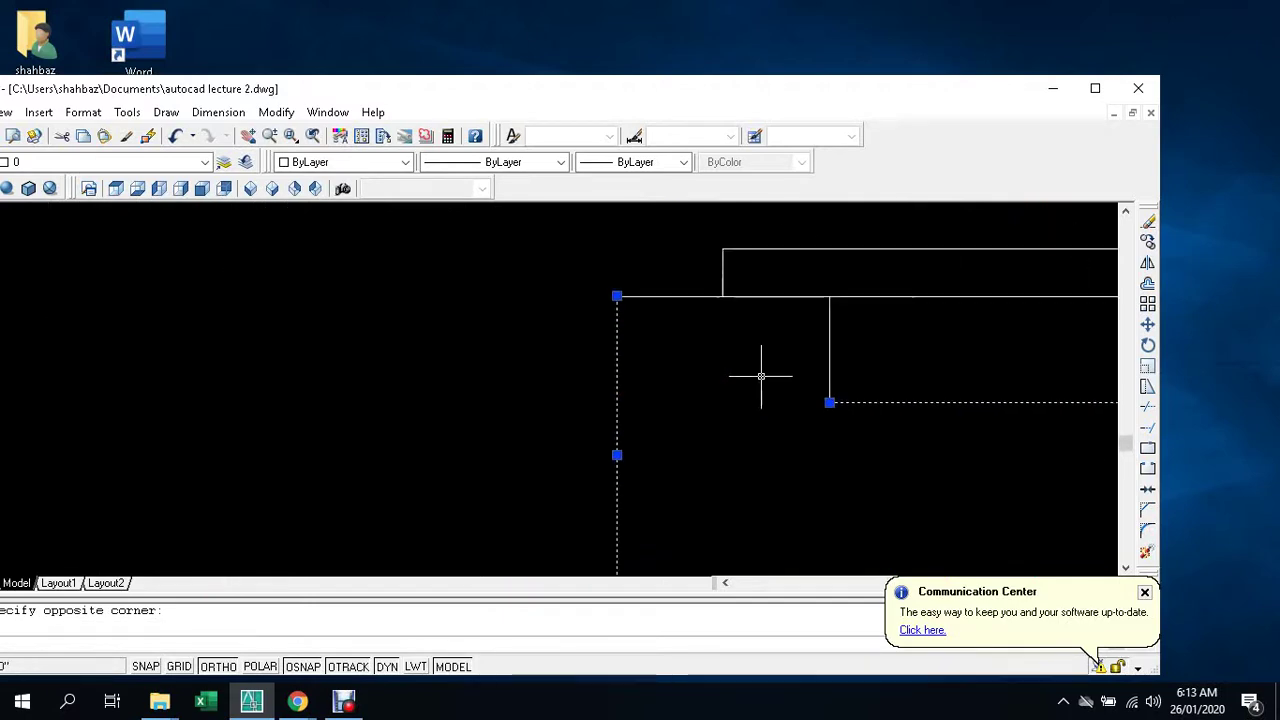
{"action": "scroll", "coordinate": [711, 343], "scroll_direction": "down", "scroll_amount": 1}
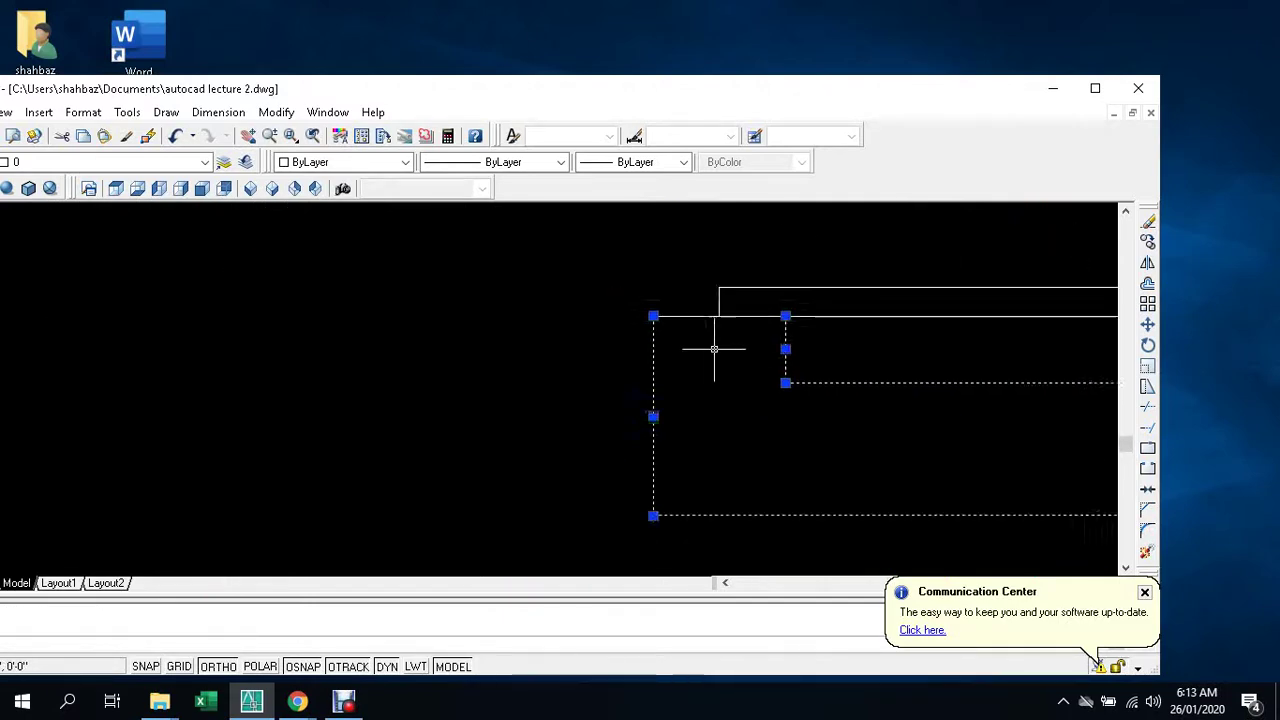
{"action": "scroll", "coordinate": [705, 347], "scroll_direction": "down", "scroll_amount": 3}
{"action": "scroll", "coordinate": [922, 378], "scroll_direction": "up", "scroll_amount": 2}
{"action": "scroll", "coordinate": [922, 378], "scroll_direction": "up", "scroll_amount": 1}
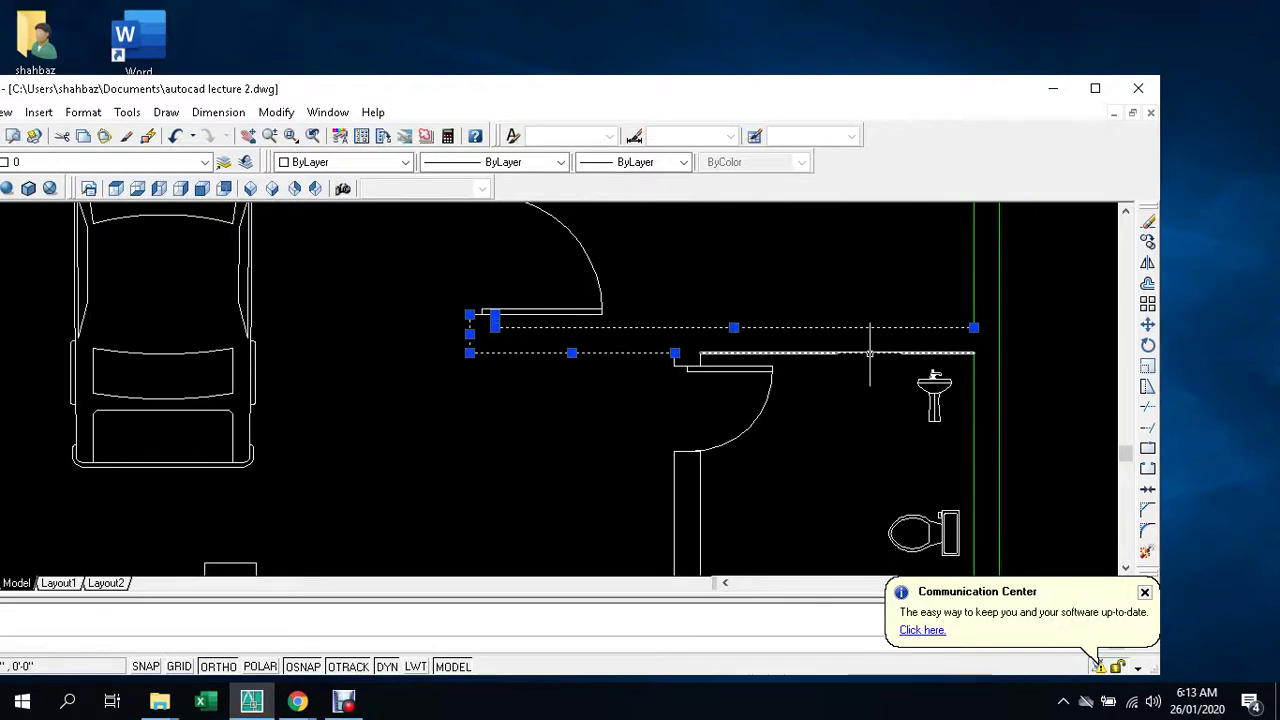
{"action": "scroll", "coordinate": [866, 349], "scroll_direction": "down", "scroll_amount": 3}
{"action": "scroll", "coordinate": [790, 430], "scroll_direction": "up", "scroll_amount": 3}
{"action": "left_click", "coordinate": [850, 367]}
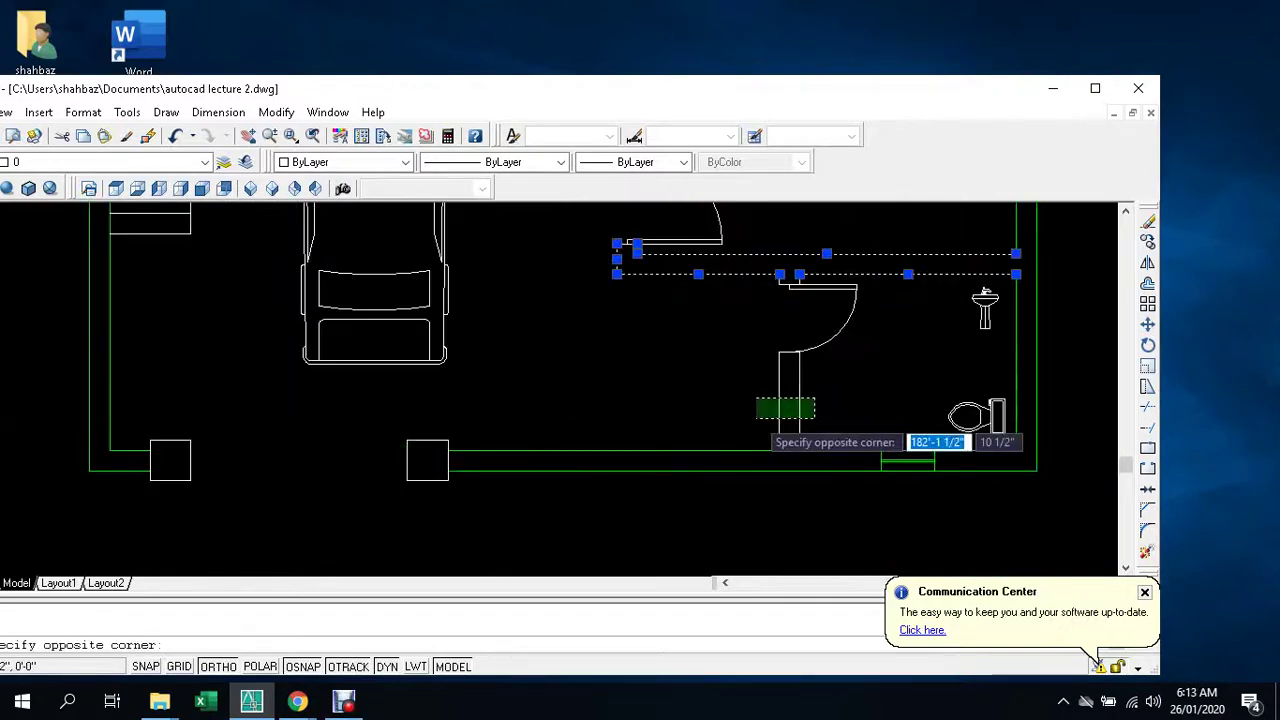
{"action": "left_click", "coordinate": [758, 418]}
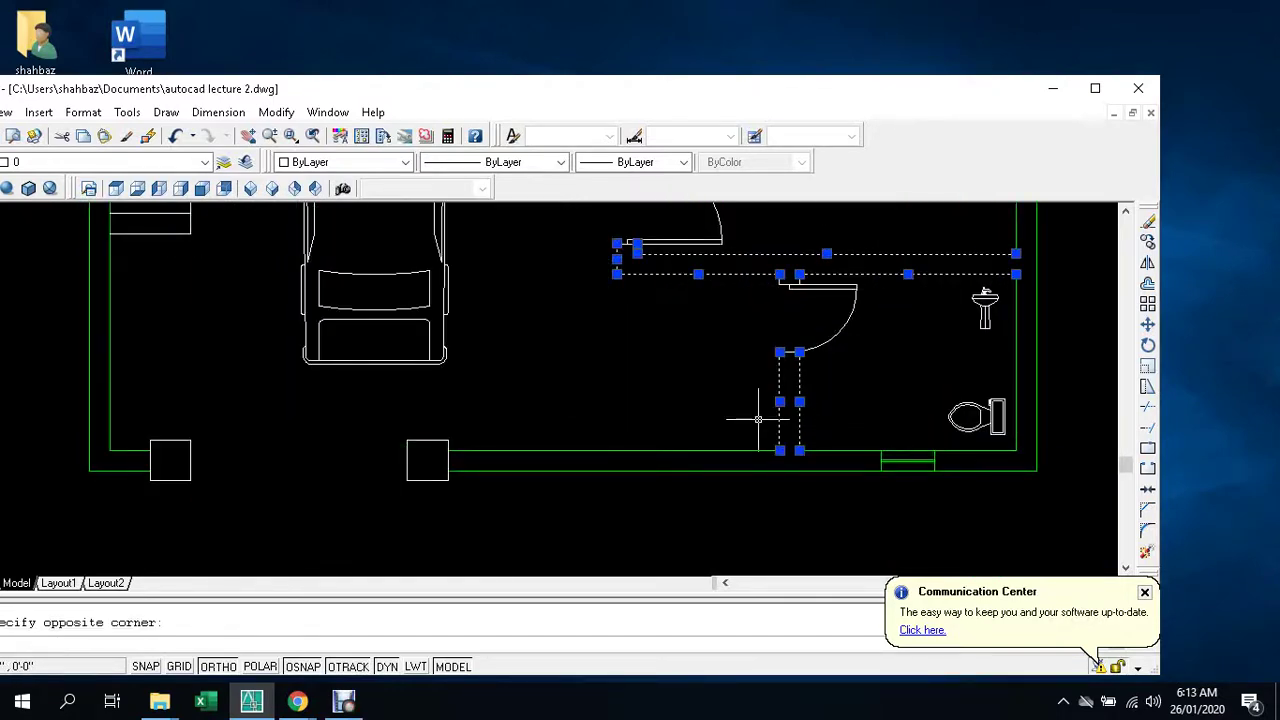
{"action": "scroll", "coordinate": [758, 418], "scroll_direction": "down", "scroll_amount": 4}
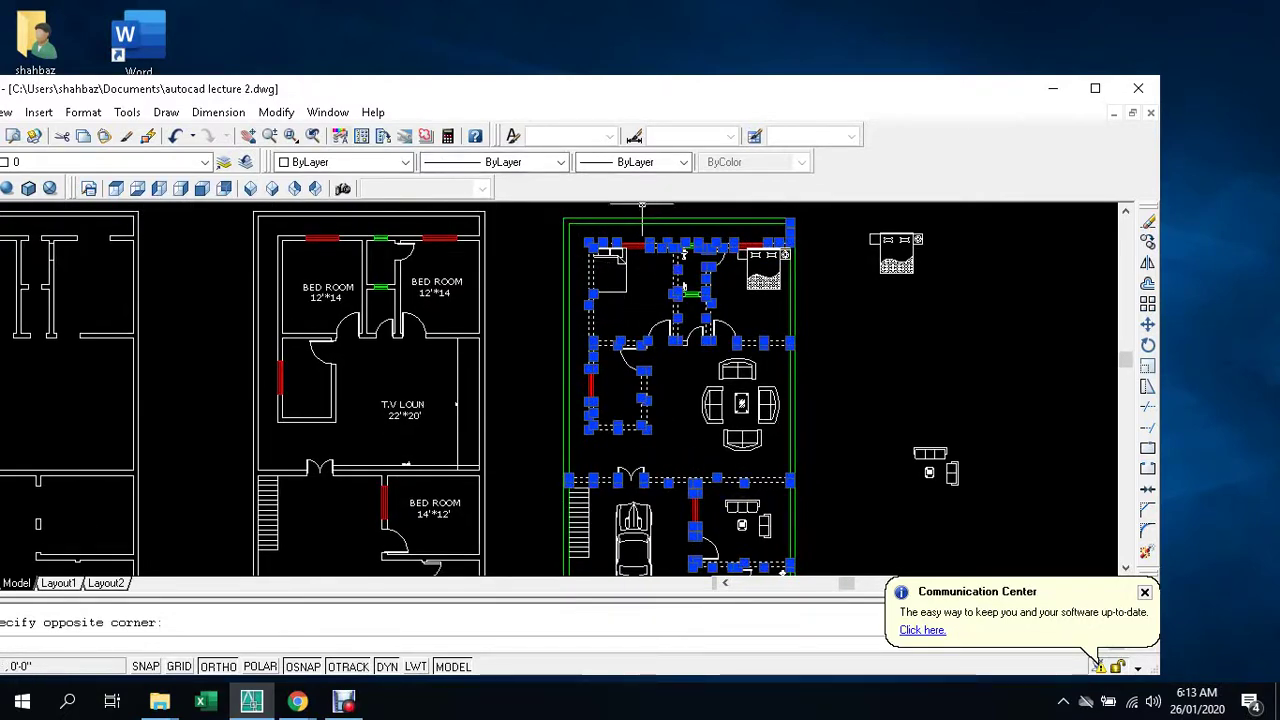
- Set the selected inner walls to Yellow and clear the selection
{"action": "left_click", "coordinate": [405, 162]}
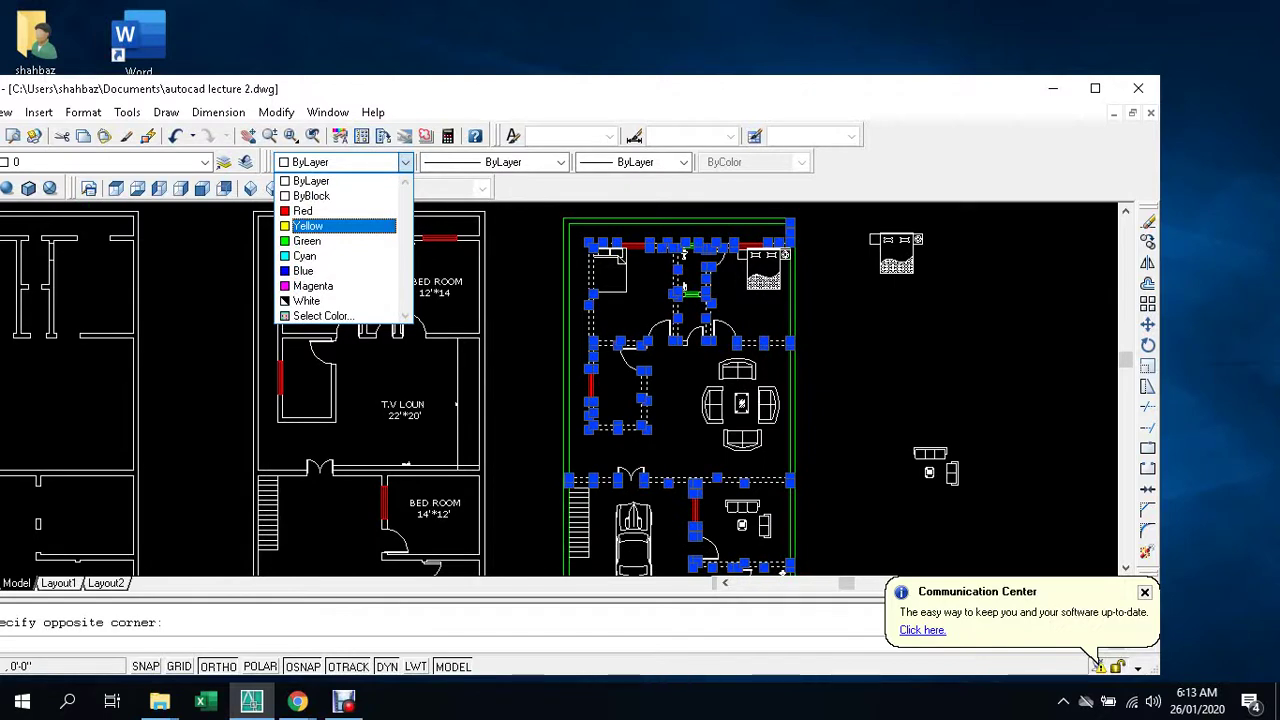
{"action": "left_click", "coordinate": [310, 226]}
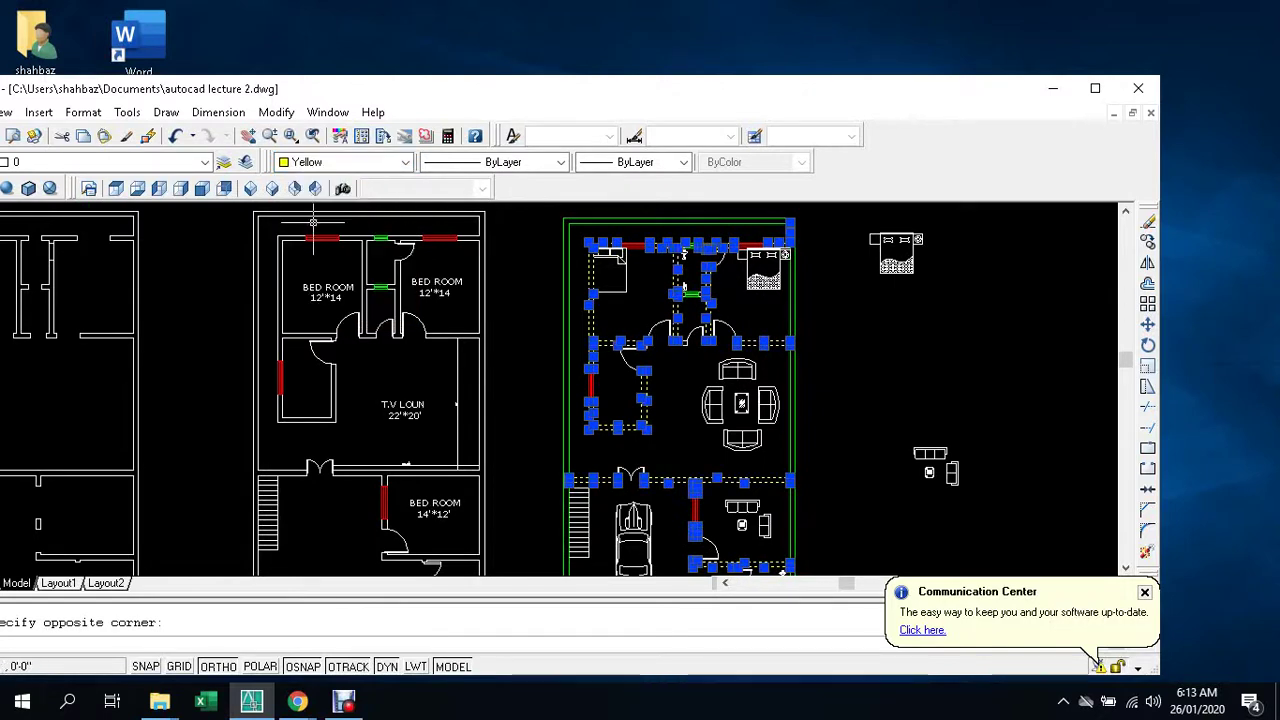
{"action": "key", "text": "Escape"}
{"action": "key", "text": "Escape"}
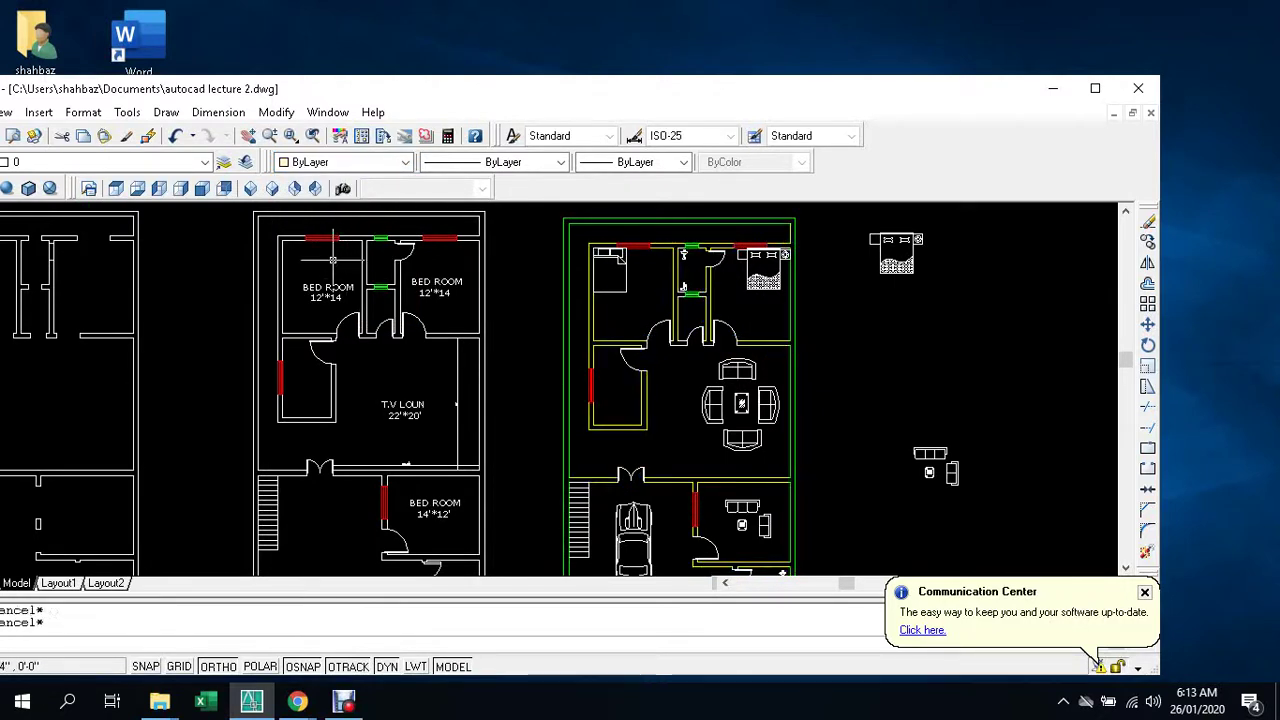
- Pan and zoom in on the top-right bedroom of the right-hand plan
{"action": "middle_click_drag", "start_coordinate": [700, 400], "coordinate": [575, 381]}
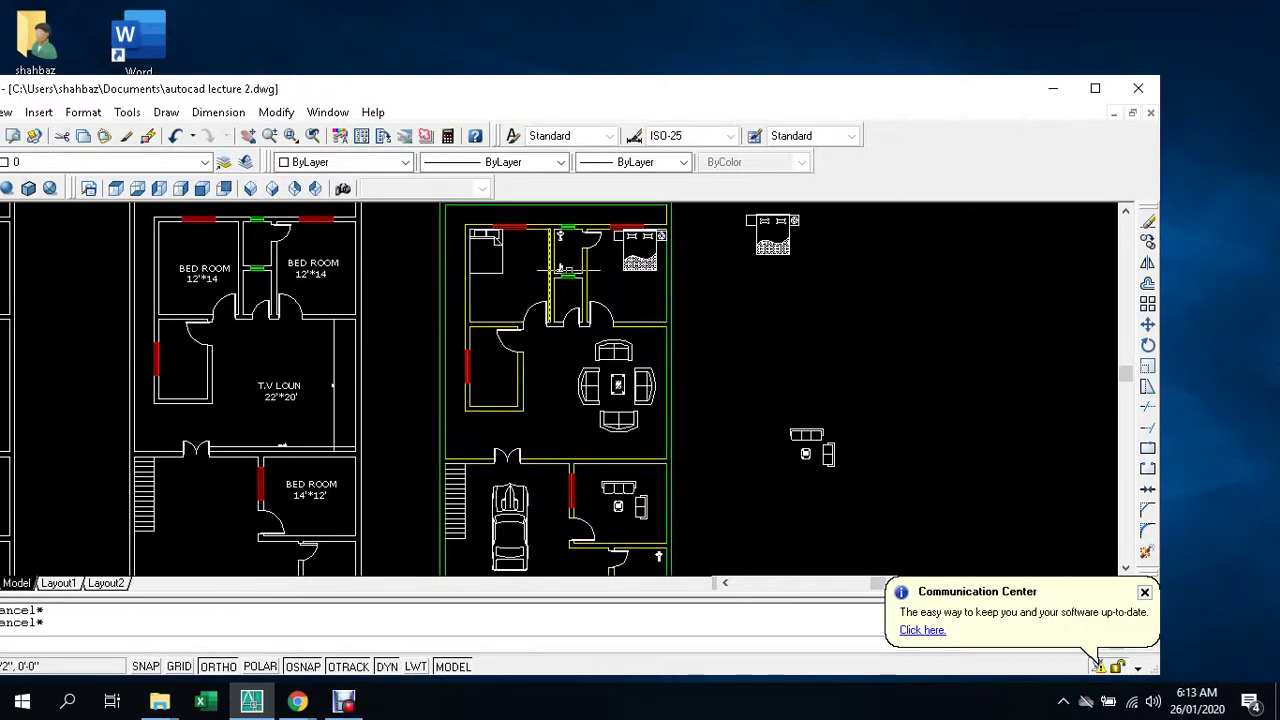
{"action": "scroll", "coordinate": [565, 275], "scroll_direction": "up", "scroll_amount": 2}
{"action": "scroll", "coordinate": [572, 290], "scroll_direction": "up", "scroll_amount": 2}
{"action": "scroll", "coordinate": [580, 305], "scroll_direction": "up", "scroll_amount": 1}
{"action": "scroll", "coordinate": [588, 320], "scroll_direction": "up", "scroll_amount": 1}
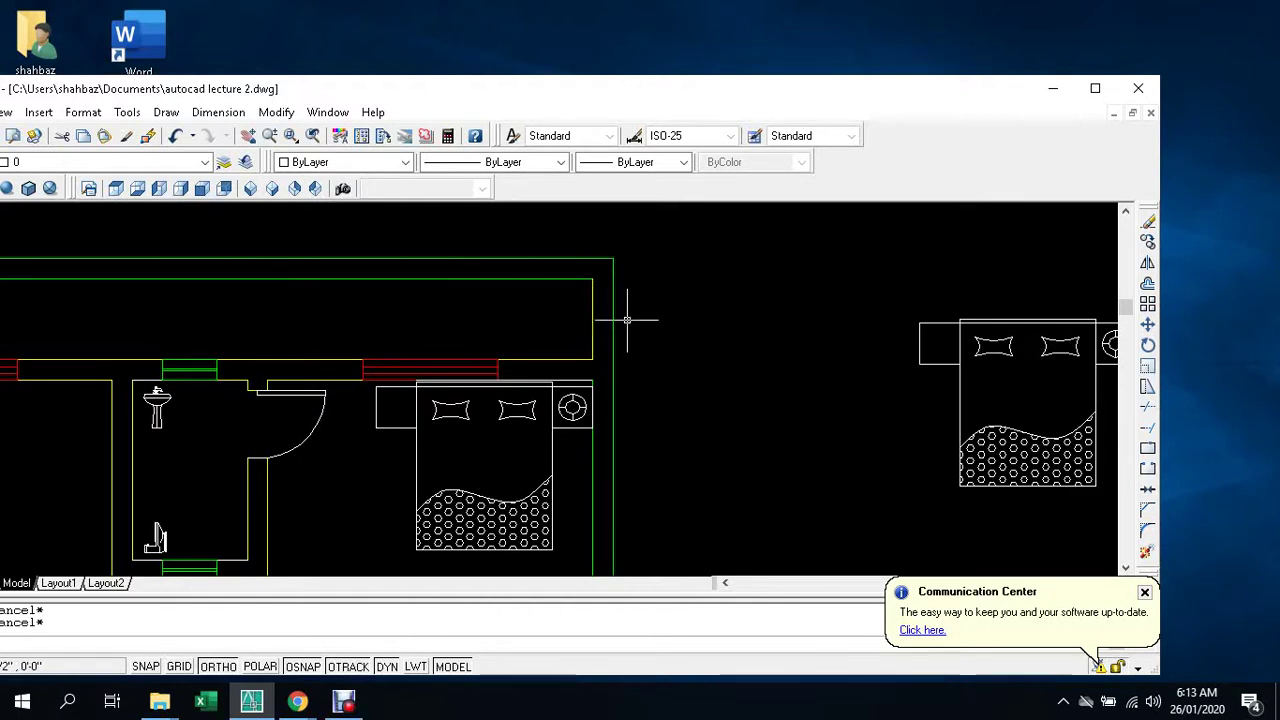
{"action": "type", "text": "ma"}
{"action": "key", "text": "Return"}
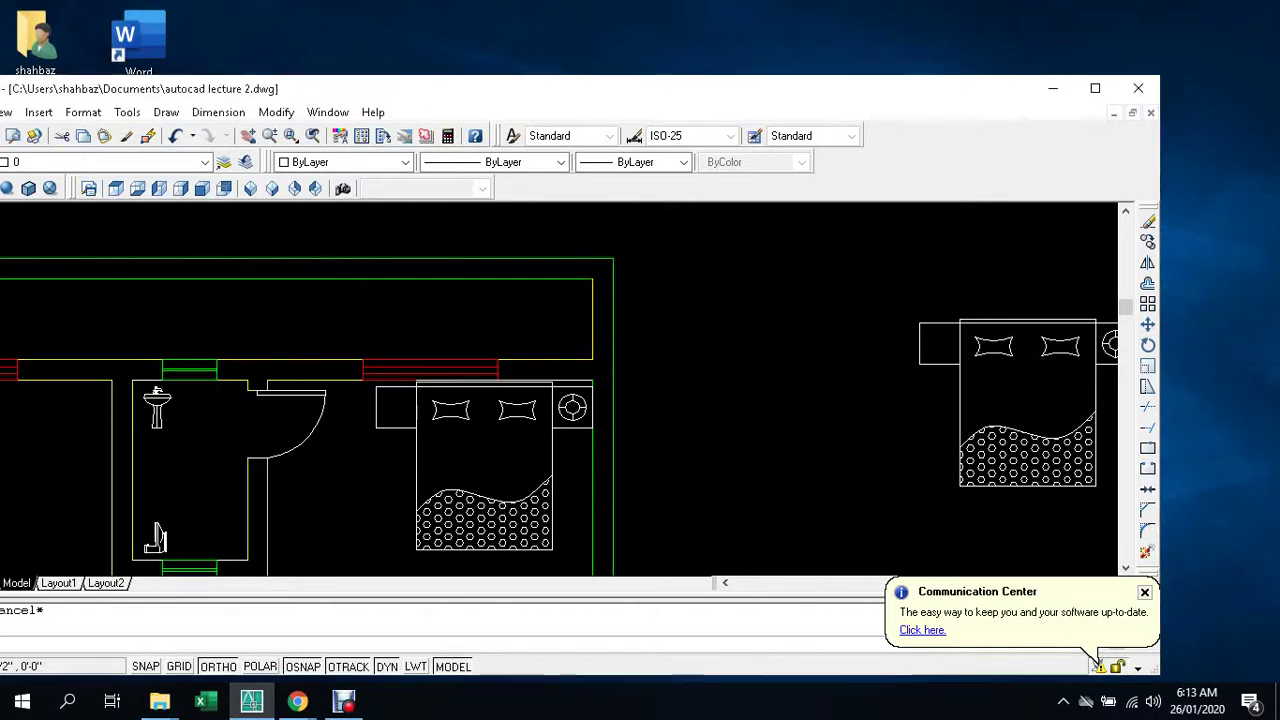
{"action": "left_click", "coordinate": [613, 282]}
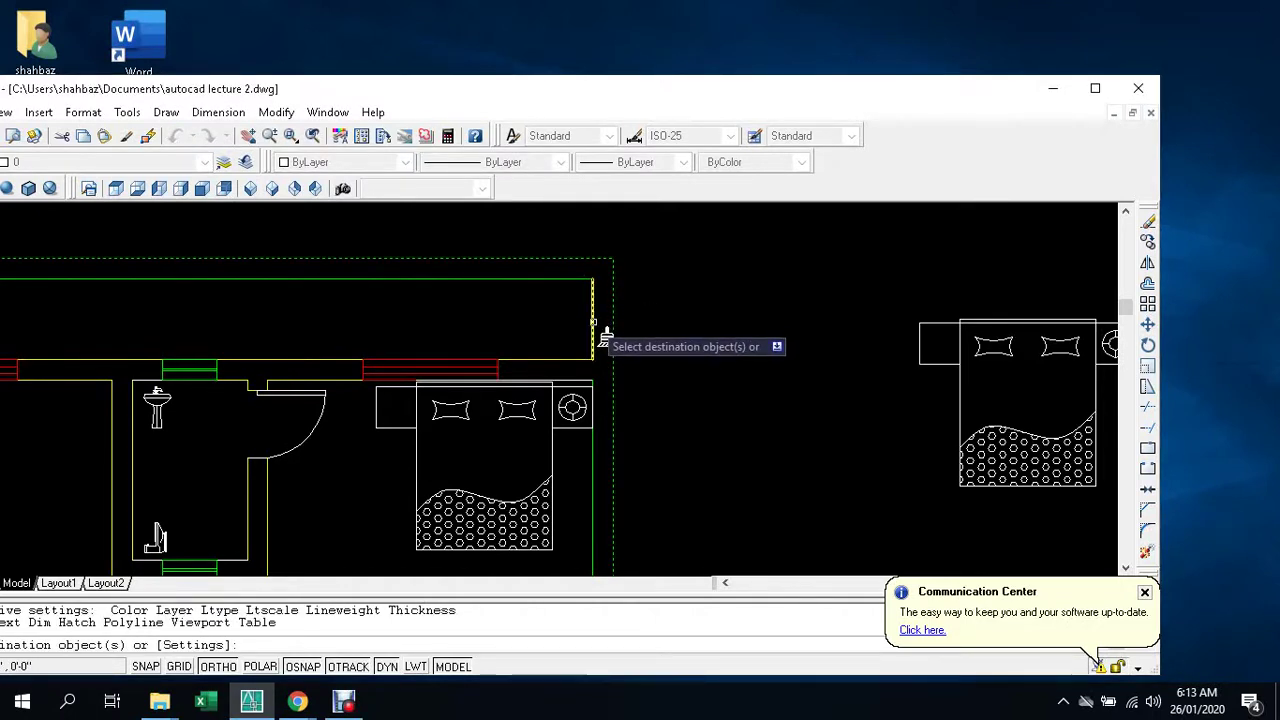
{"action": "left_click", "coordinate": [604, 332]}
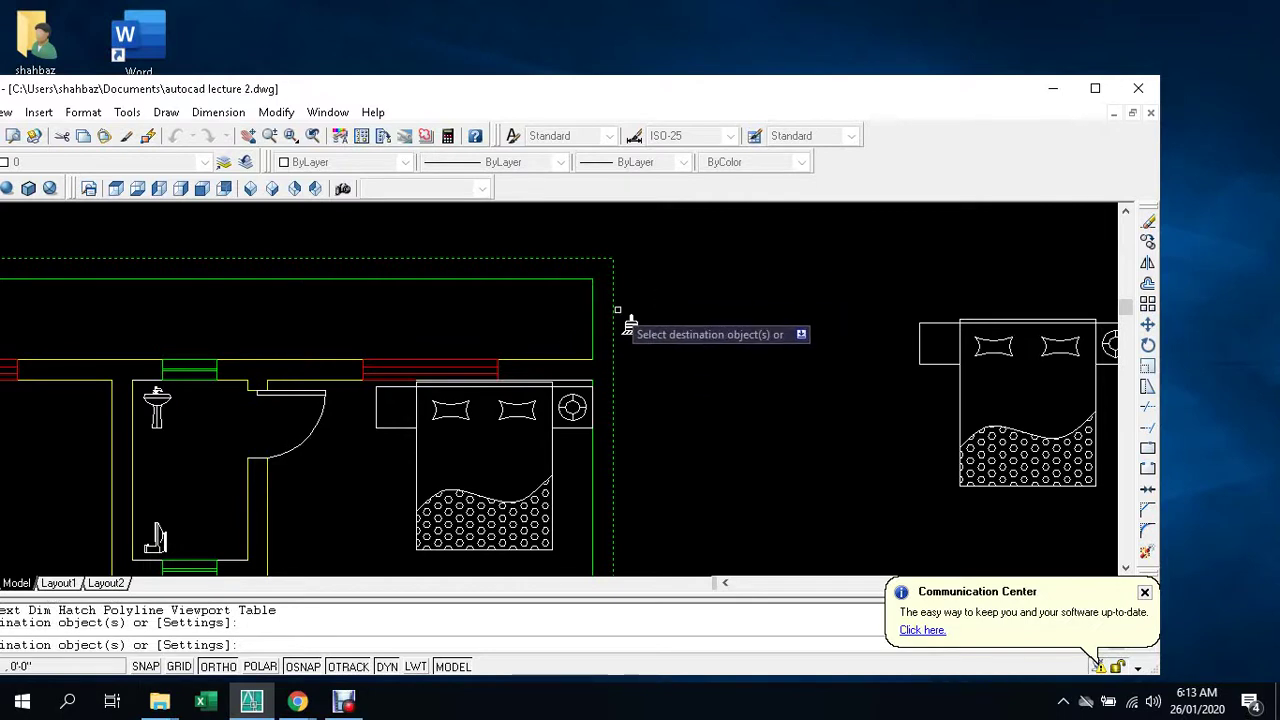
{"action": "key", "text": "Escape"}
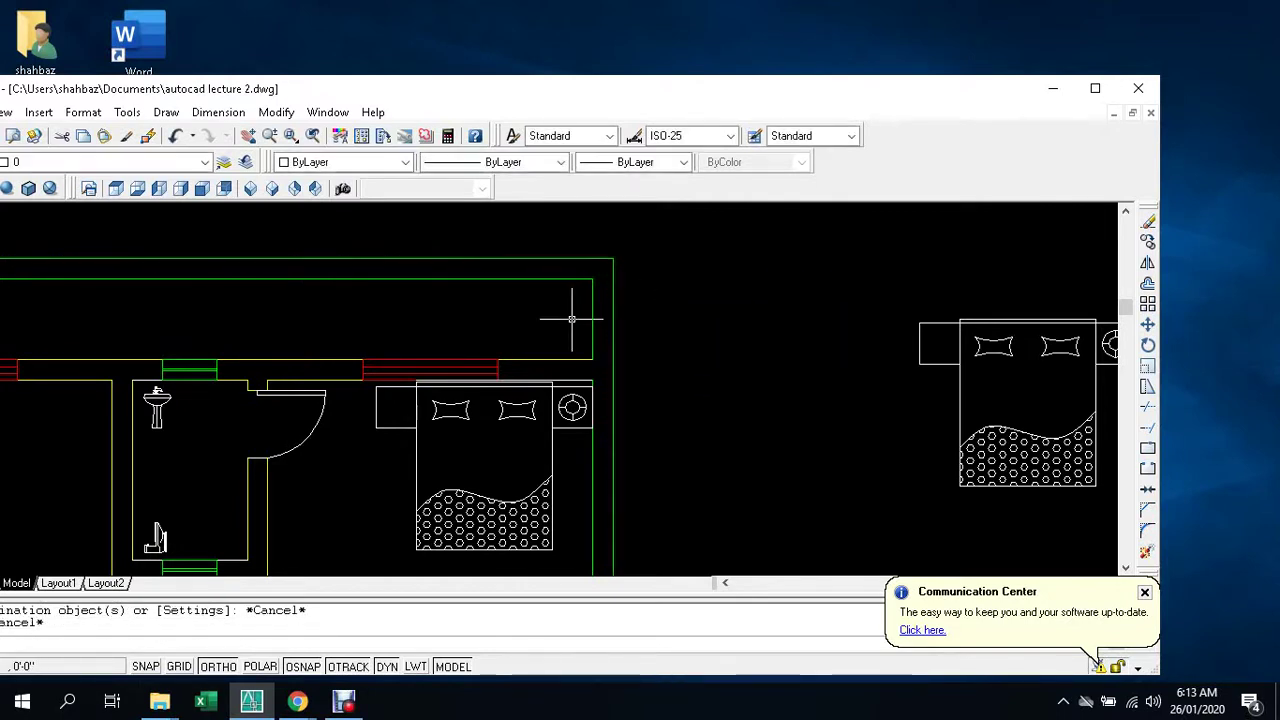
{"action": "key", "text": "Escape"}
- Select the bathroom door arc and jamb with a crossing window
{"action": "scroll", "coordinate": [571, 318], "scroll_direction": "down", "scroll_amount": 4}
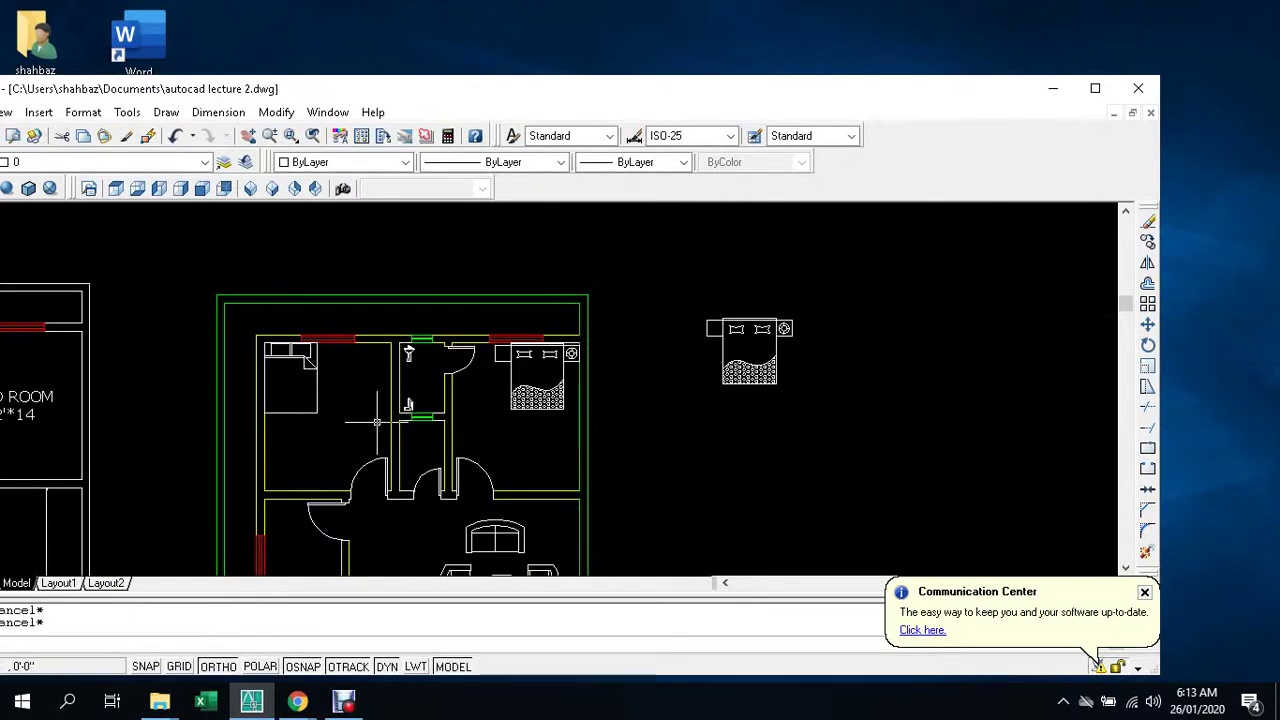
{"action": "scroll", "coordinate": [420, 400], "scroll_direction": "up", "scroll_amount": 1}
{"action": "scroll", "coordinate": [420, 400], "scroll_direction": "up", "scroll_amount": 1}
{"action": "scroll", "coordinate": [579, 289], "scroll_direction": "up", "scroll_amount": 3}
{"action": "scroll", "coordinate": [570, 288], "scroll_direction": "up", "scroll_amount": 2}
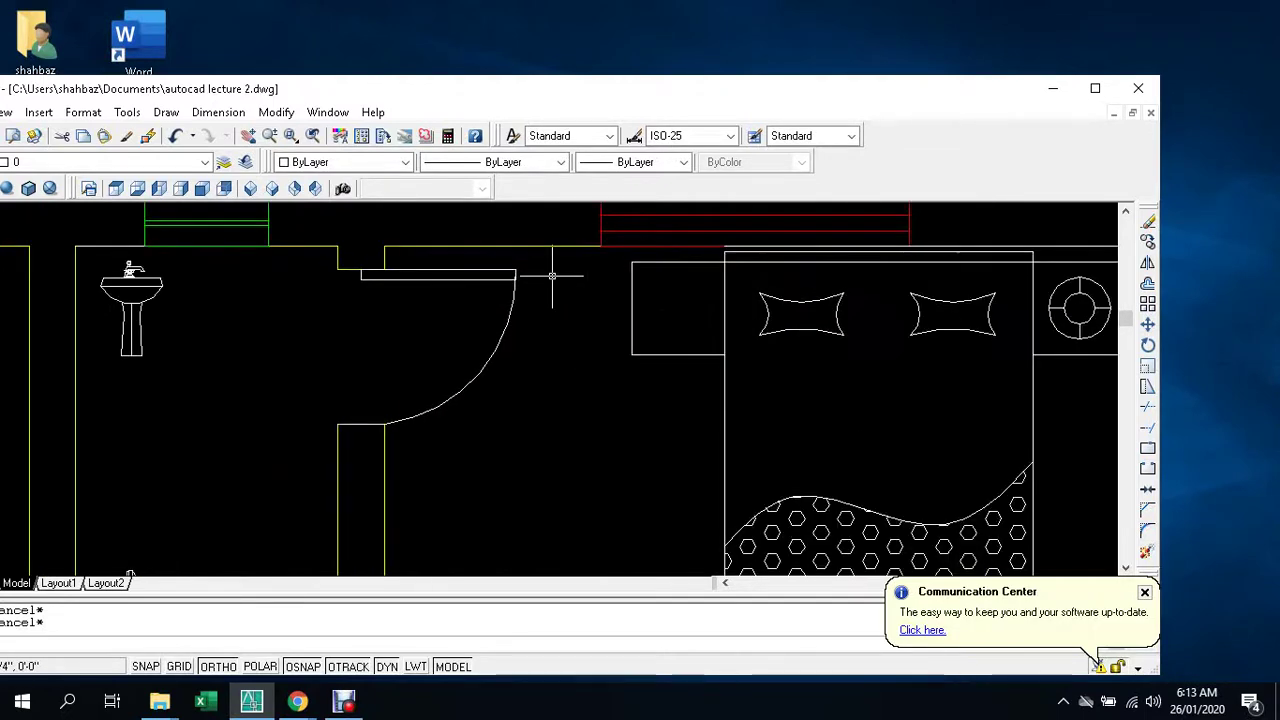
{"action": "scroll", "coordinate": [555, 287], "scroll_direction": "down", "scroll_amount": 4}
{"action": "scroll", "coordinate": [540, 285], "scroll_direction": "up", "scroll_amount": 4}
{"action": "left_click", "coordinate": [530, 265]}
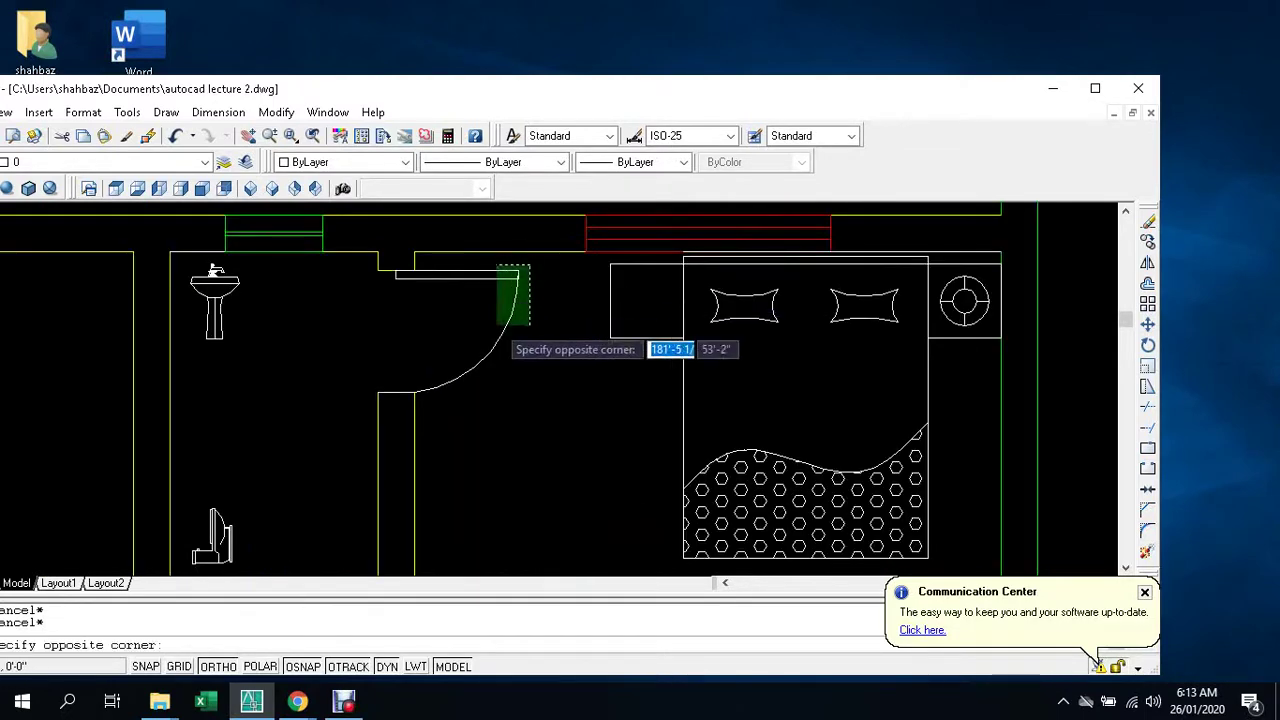
{"action": "left_click", "coordinate": [466, 371]}
- Add the right-hand door arc and jamb to the selection
{"action": "scroll", "coordinate": [410, 392], "scroll_direction": "up", "scroll_amount": 2}
{"action": "scroll", "coordinate": [400, 380], "scroll_direction": "up", "scroll_amount": 3}
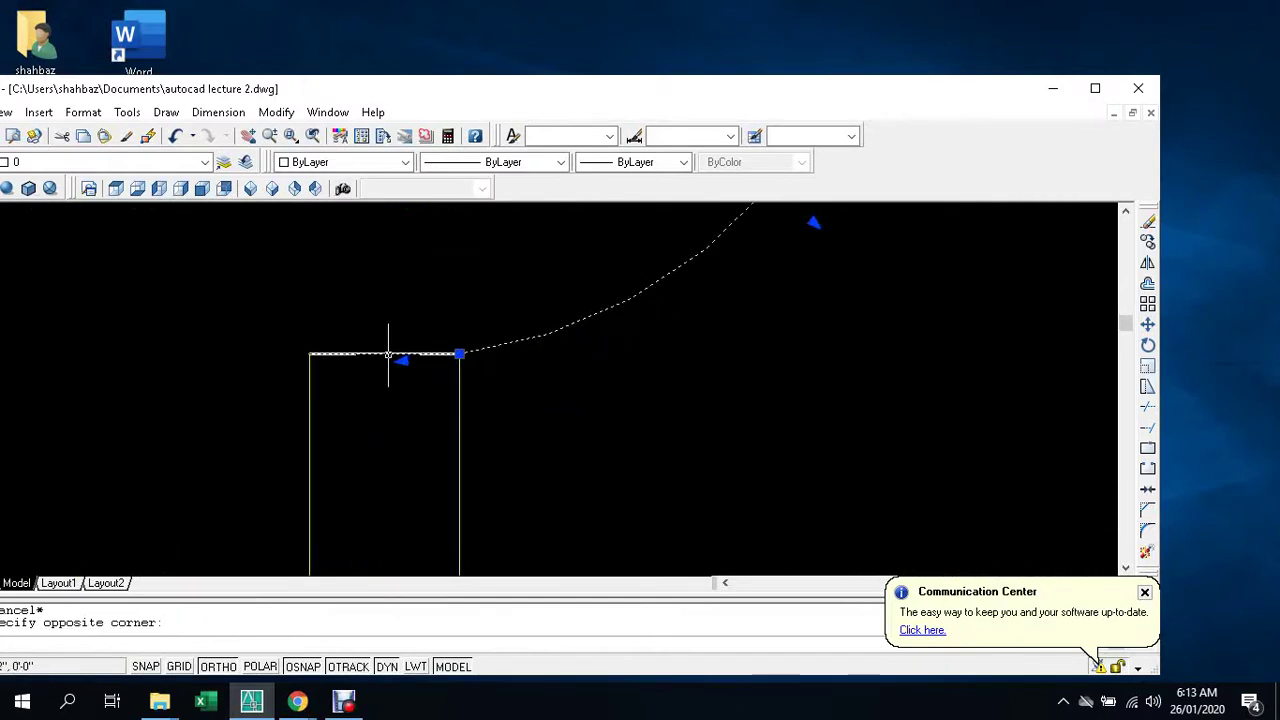
{"action": "scroll", "coordinate": [388, 354], "scroll_direction": "down", "scroll_amount": 5}
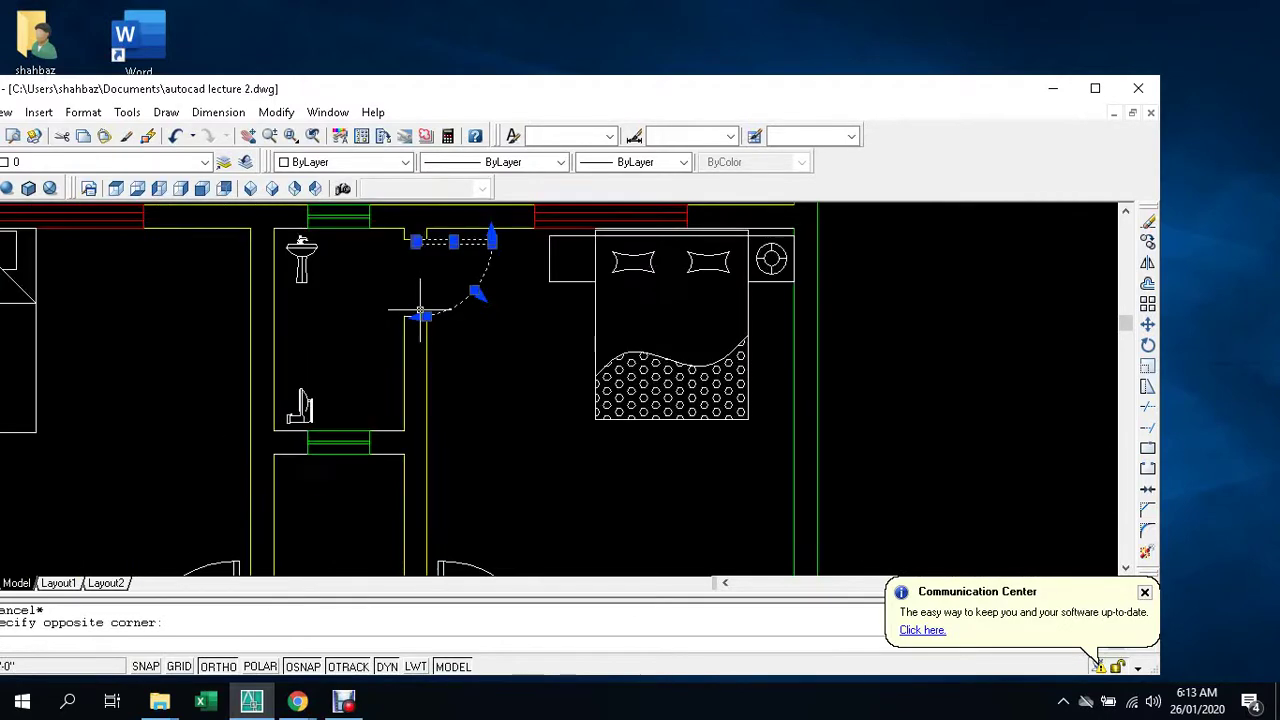
{"action": "scroll", "coordinate": [420, 310], "scroll_direction": "up", "scroll_amount": 1}
{"action": "scroll", "coordinate": [420, 310], "scroll_direction": "up", "scroll_amount": 2}
{"action": "middle_click_drag", "start_coordinate": [591, 388], "coordinate": [594, 388]}
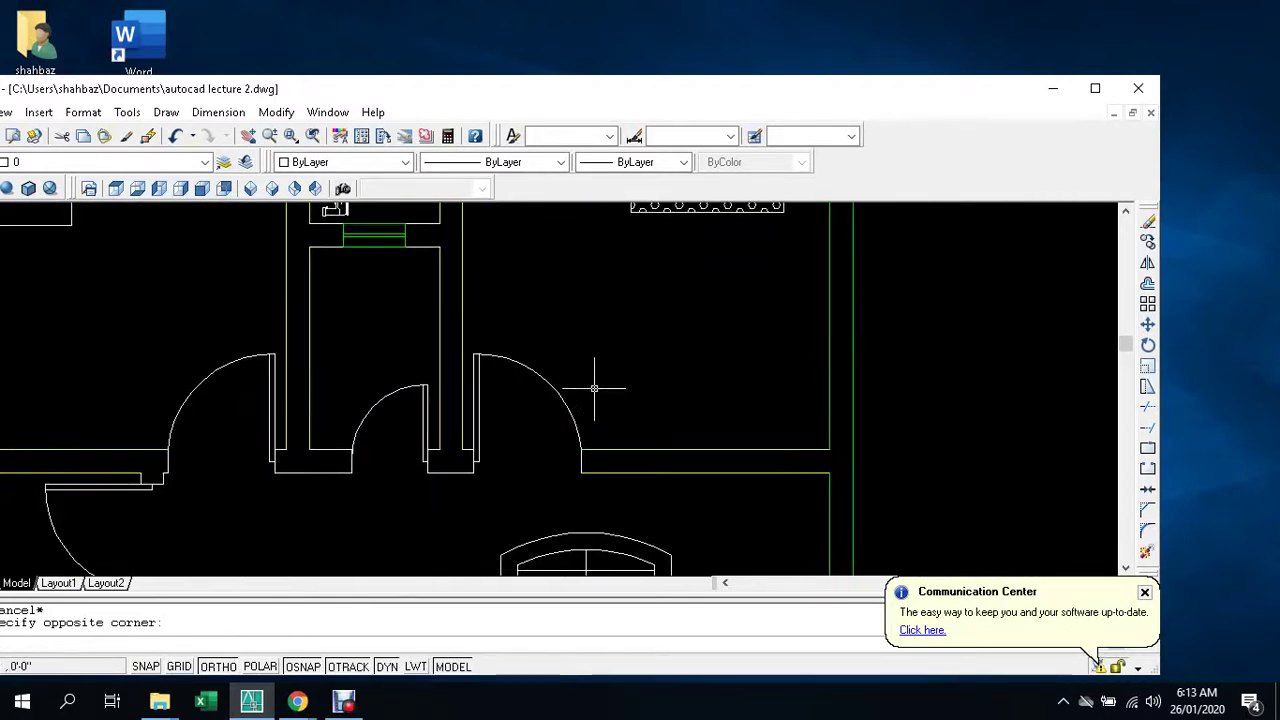
{"action": "left_click", "coordinate": [475, 402]}
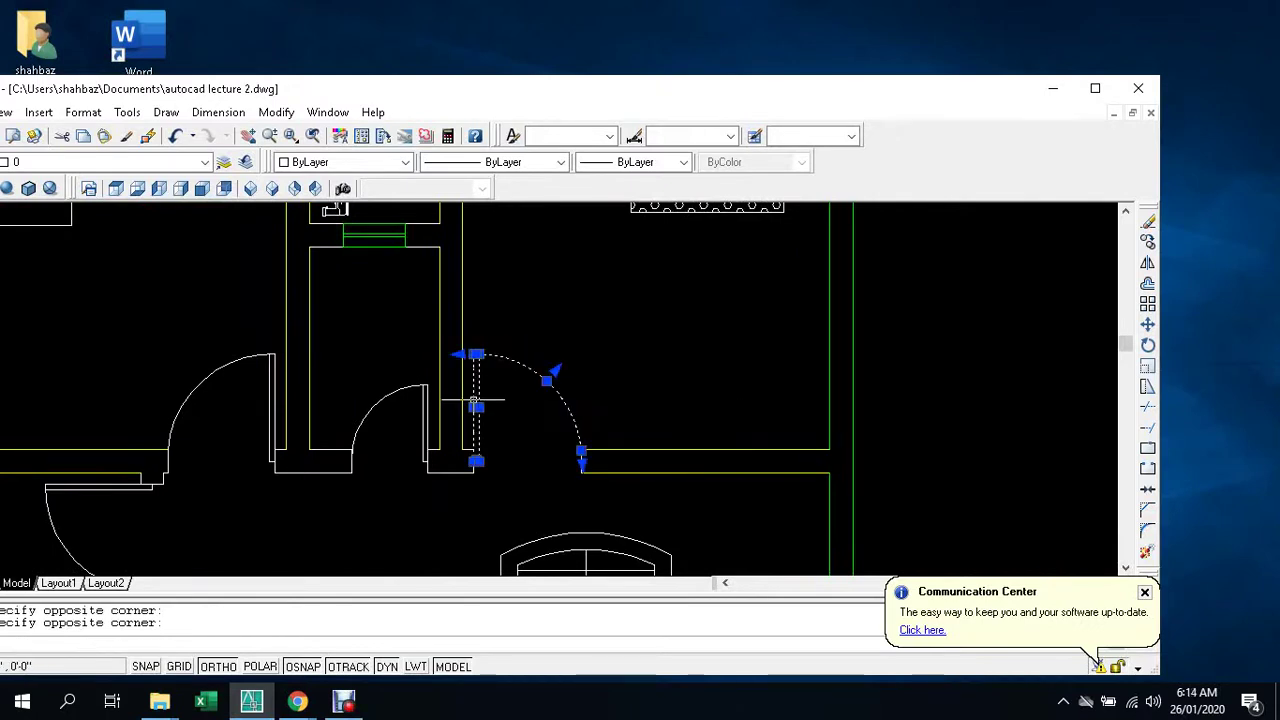
- Add the middle and left doors to the selection
{"action": "left_click", "coordinate": [432, 368]}
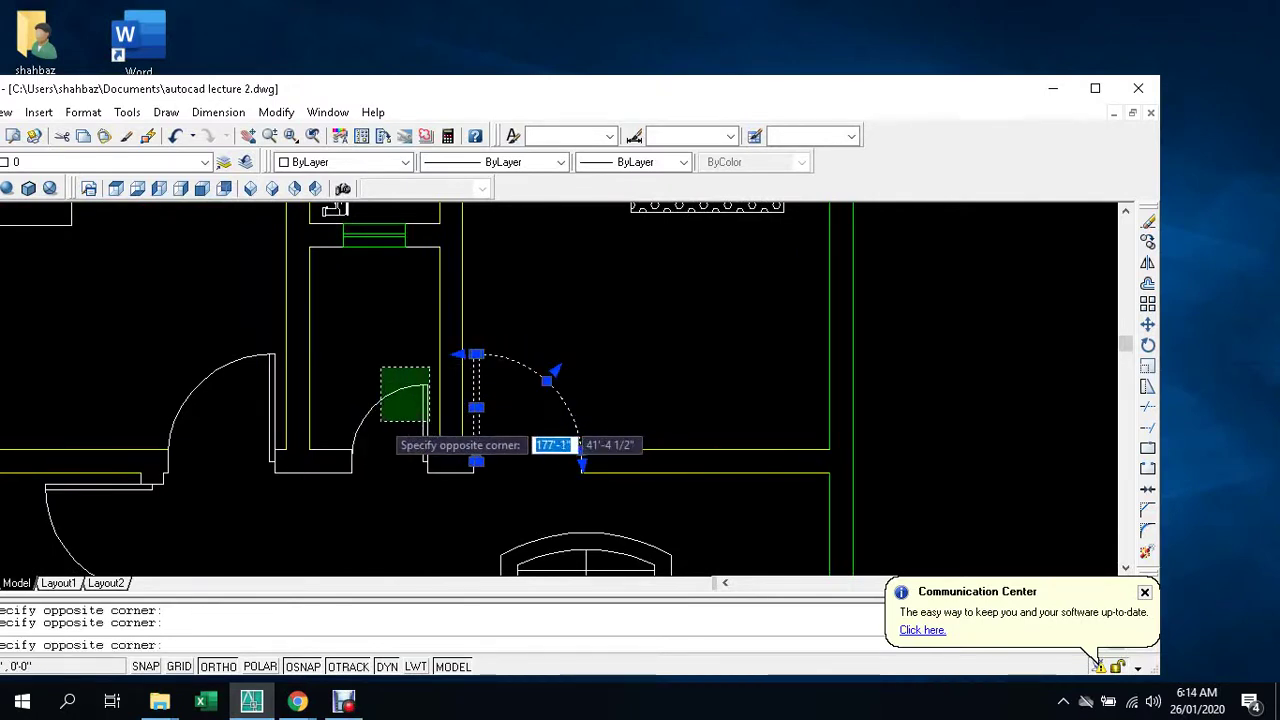
{"action": "left_click", "coordinate": [384, 422]}
{"action": "left_click", "coordinate": [271, 344]}
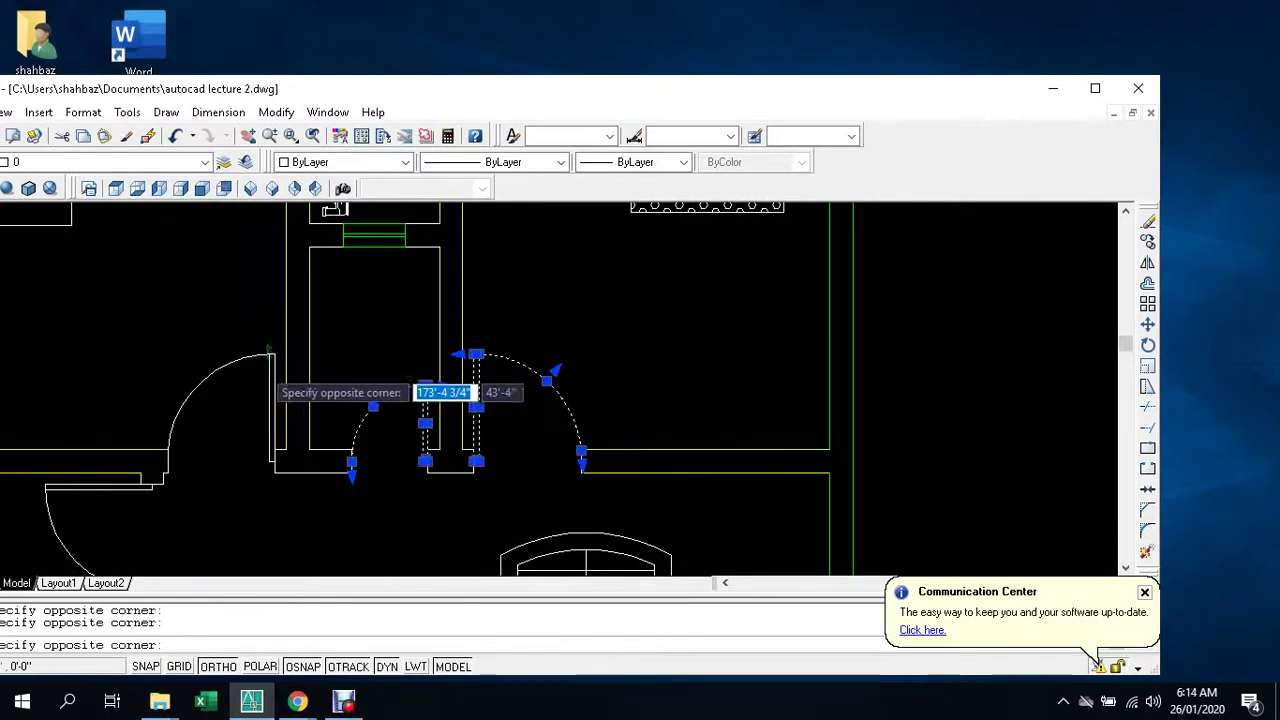
{"action": "left_click", "coordinate": [215, 414]}
- Add the next door's arc and jamb lines to the selection
{"action": "scroll", "coordinate": [265, 418], "scroll_direction": "up", "scroll_amount": 3}
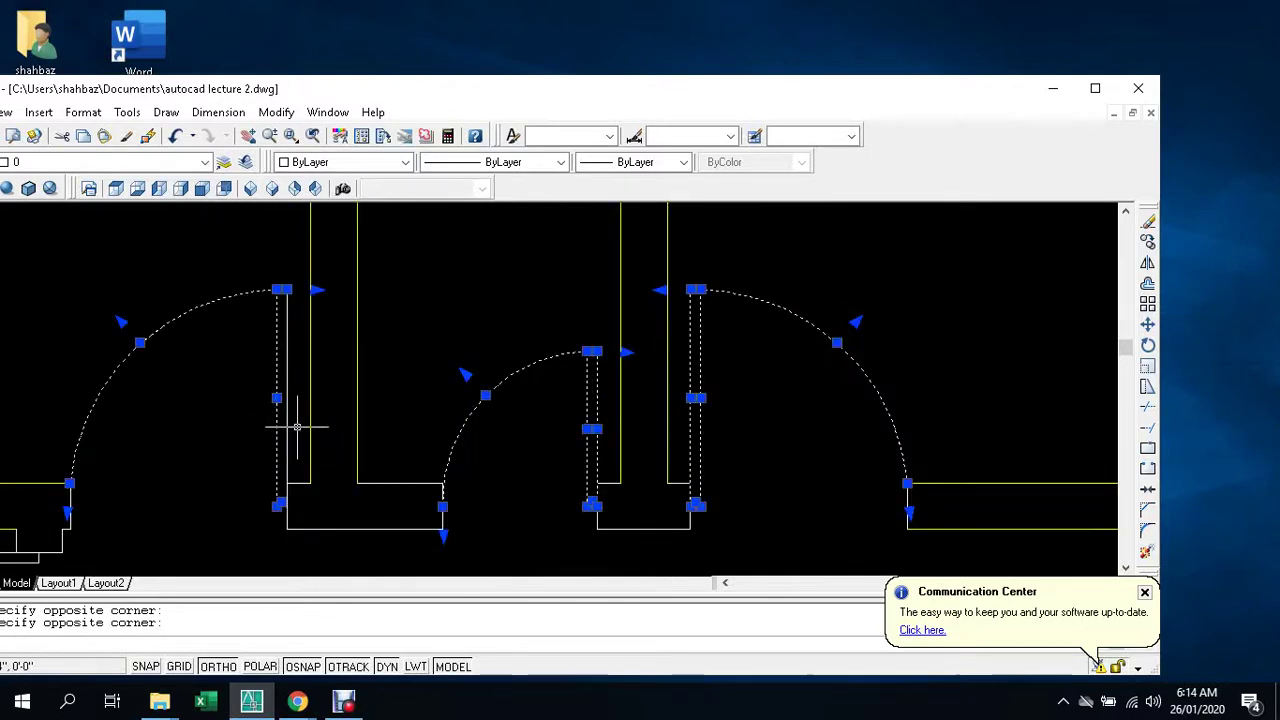
{"action": "scroll", "coordinate": [326, 487], "scroll_direction": "down", "scroll_amount": 5}
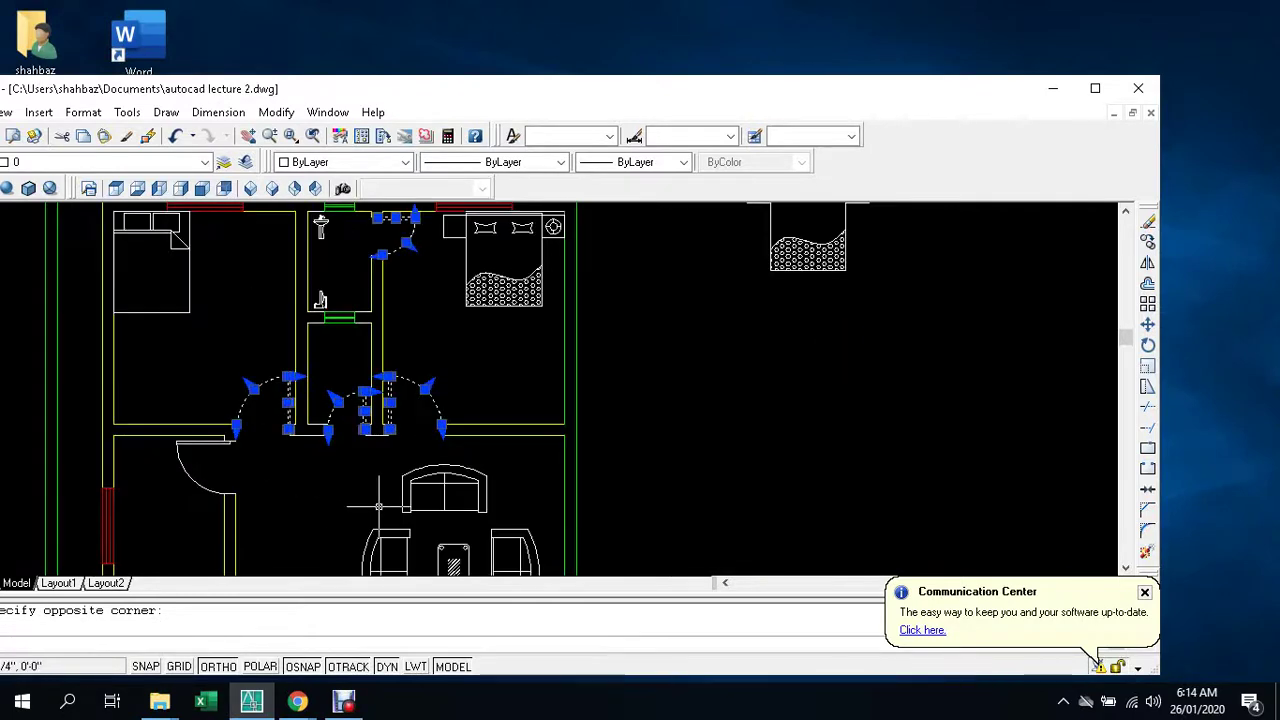
{"action": "scroll", "coordinate": [379, 507], "scroll_direction": "up", "scroll_amount": 2}
{"action": "scroll", "coordinate": [331, 267], "scroll_direction": "up", "scroll_amount": 2}
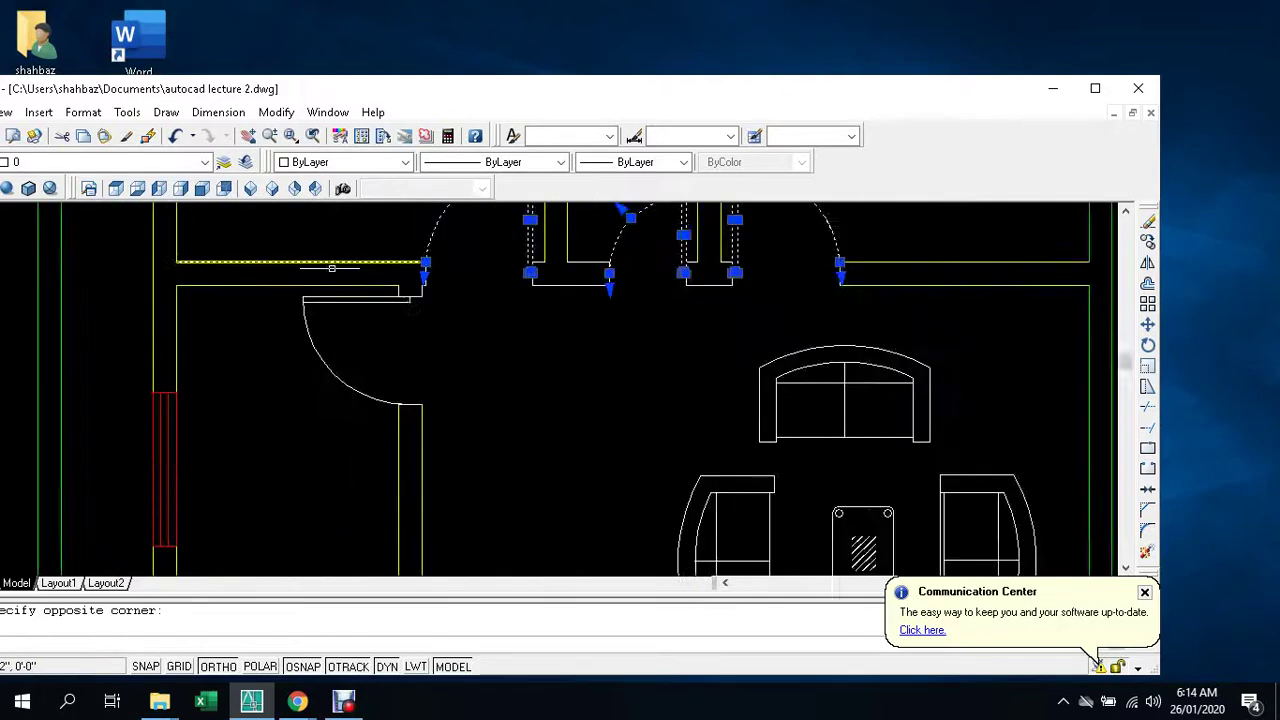
{"action": "scroll", "coordinate": [331, 267], "scroll_direction": "up", "scroll_amount": 3}
{"action": "left_click", "coordinate": [322, 300]}
{"action": "left_click", "coordinate": [171, 466]}
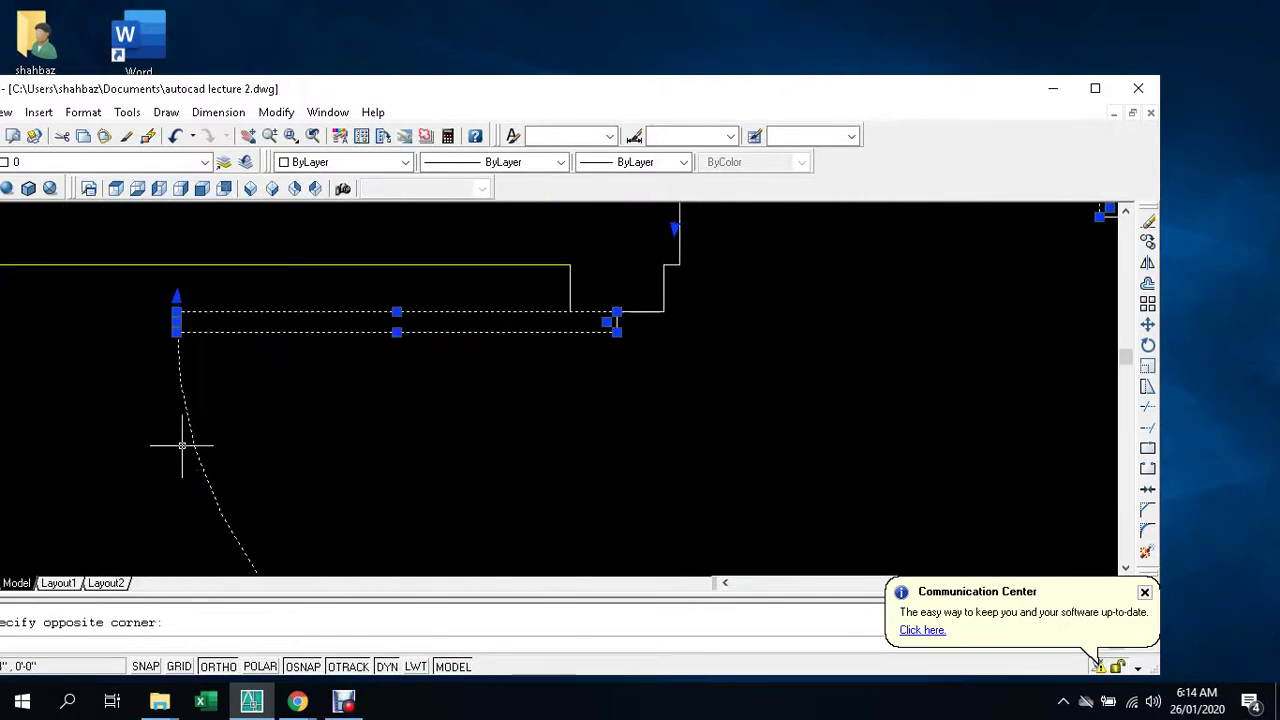
- Bring the double door into view and add it to the selection
{"action": "scroll", "coordinate": [183, 443], "scroll_direction": "down", "scroll_amount": 3}
{"action": "scroll", "coordinate": [294, 500], "scroll_direction": "down", "scroll_amount": 1}
{"action": "mouse_move", "coordinate": [267, 537]}
{"action": "middle_mouse_down"}
{"action": "mouse_move", "coordinate": [252, 404]}
{"action": "mouse_move", "coordinate": [442, 342]}
{"action": "middle_mouse_up"}
{"action": "left_click", "coordinate": [442, 342]}
{"action": "scroll", "coordinate": [362, 365], "scroll_direction": "up", "scroll_amount": 5}
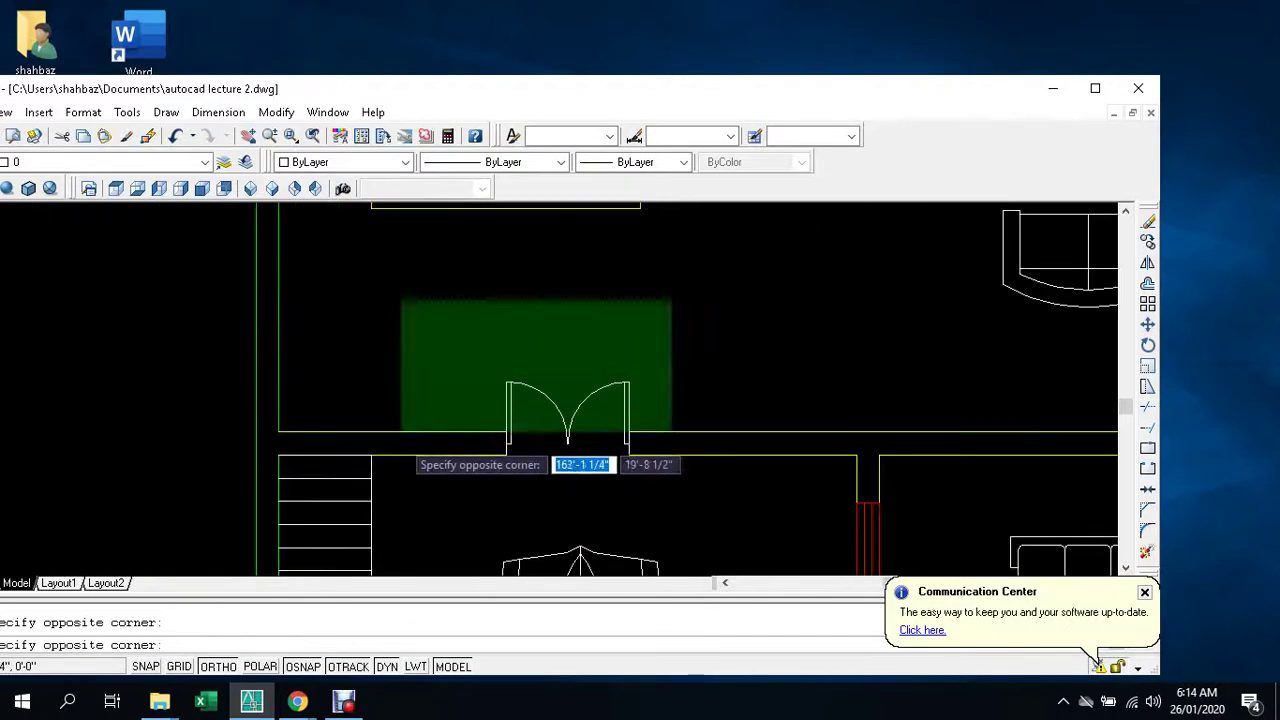
{"action": "left_click", "coordinate": [450, 405]}
- Add the lower room's door to the selection
{"action": "scroll", "coordinate": [407, 373], "scroll_direction": "down", "scroll_amount": 5}
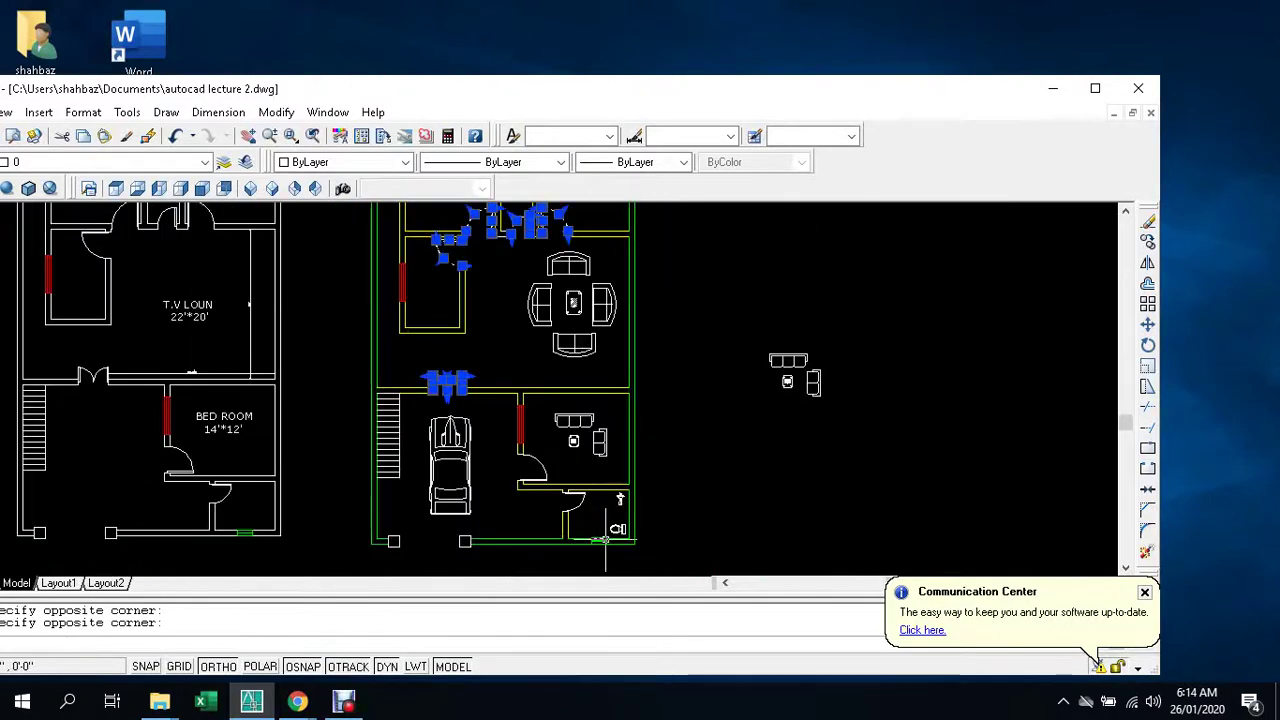
{"action": "scroll", "coordinate": [505, 445], "scroll_direction": "up", "scroll_amount": 3}
{"action": "scroll", "coordinate": [648, 540], "scroll_direction": "up", "scroll_amount": 5}
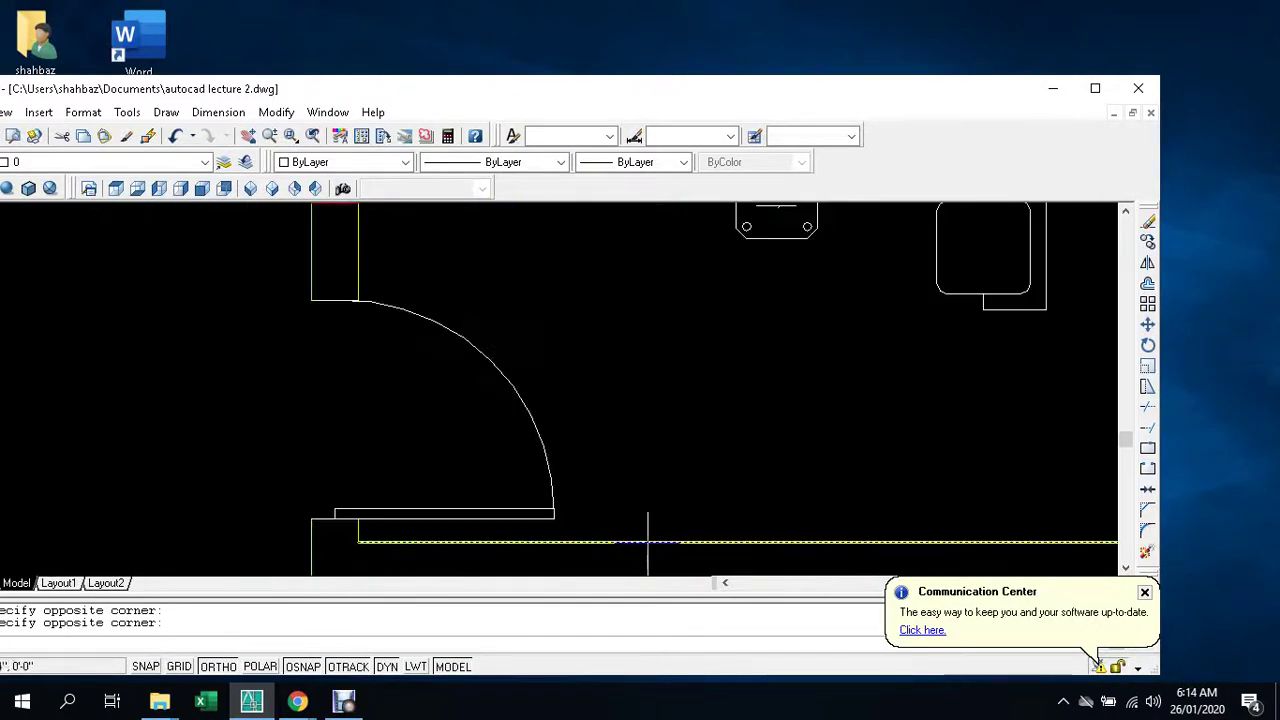
{"action": "left_click", "coordinate": [552, 532]}
{"action": "left_click", "coordinate": [443, 341]}
- Add the door near the sink to complete the door selection
{"action": "scroll", "coordinate": [443, 341], "scroll_direction": "down", "scroll_amount": 5}
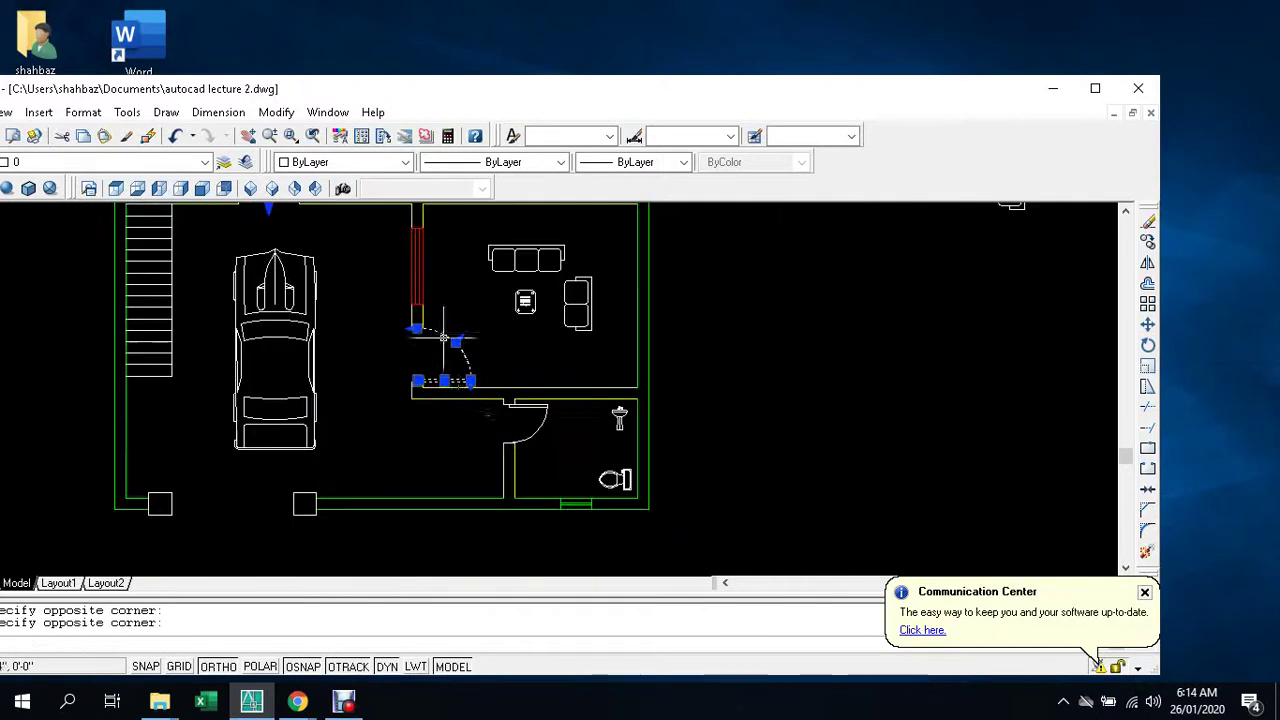
{"action": "scroll", "coordinate": [577, 440], "scroll_direction": "up", "scroll_amount": 5}
{"action": "scroll", "coordinate": [575, 318], "scroll_direction": "up", "scroll_amount": 2}
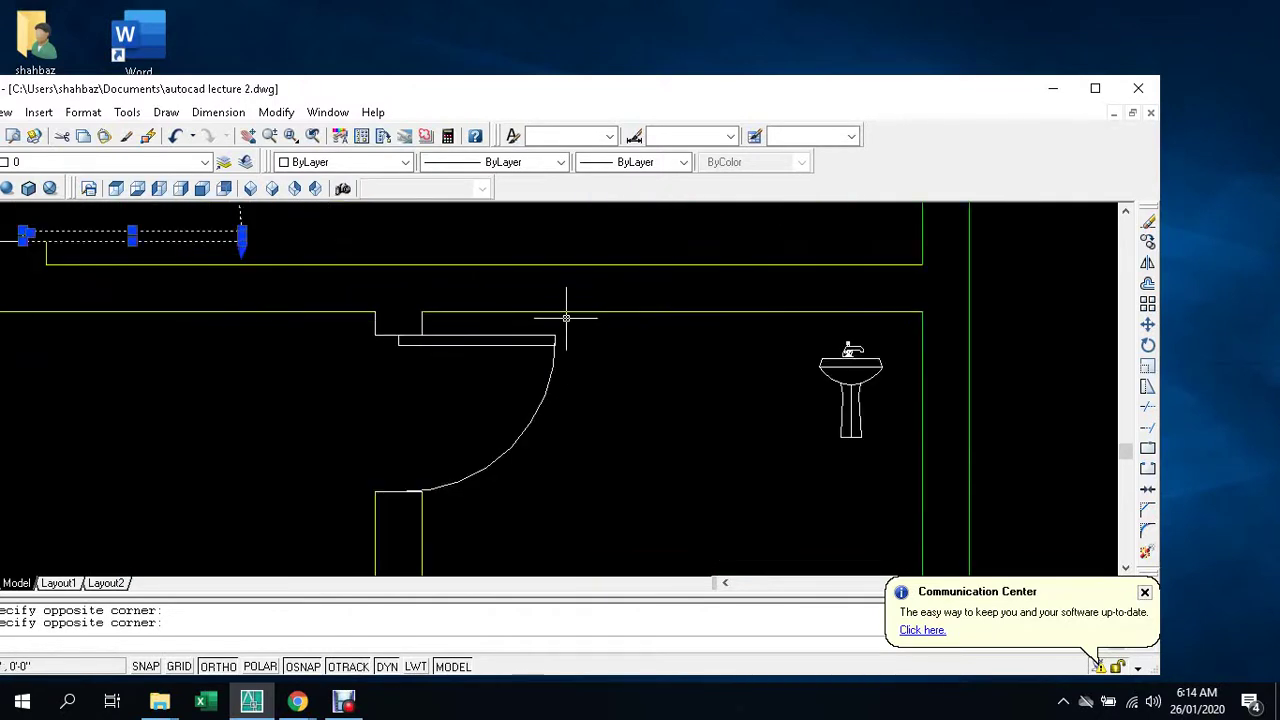
{"action": "left_click", "coordinate": [557, 322]}
{"action": "left_click", "coordinate": [498, 510]}
{"action": "scroll", "coordinate": [490, 490], "scroll_direction": "down", "scroll_amount": 5}
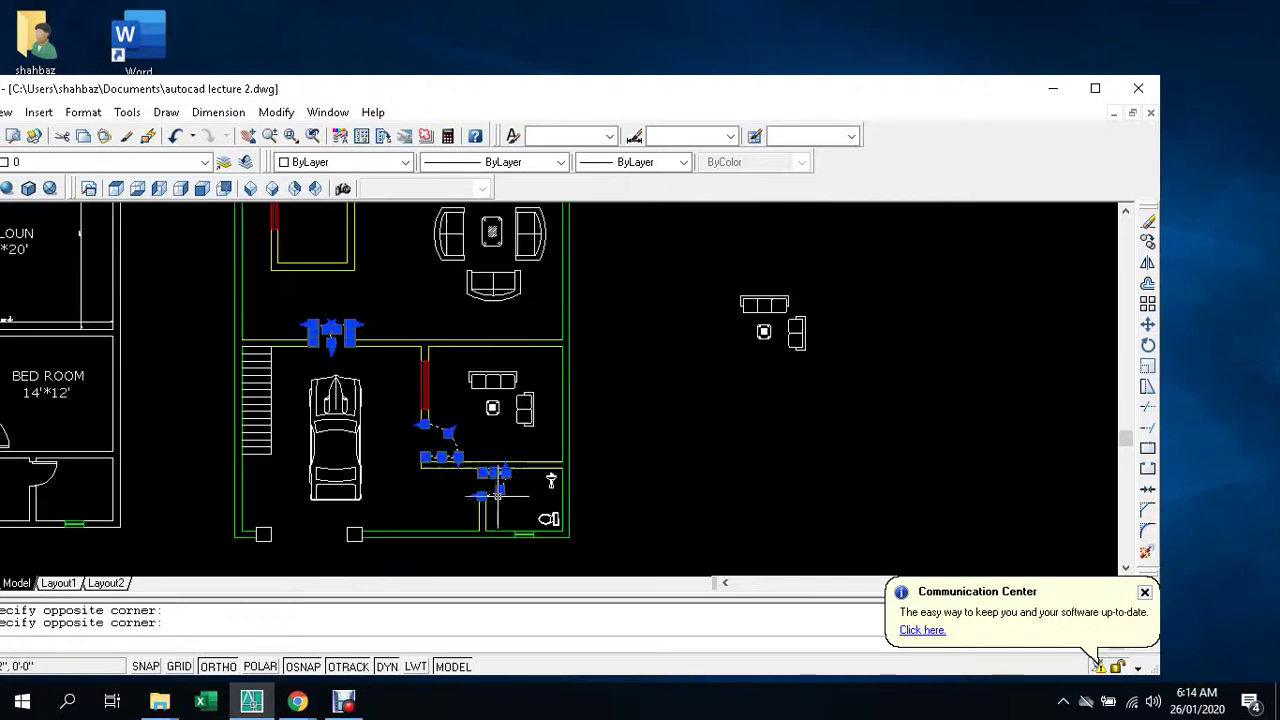
{"action": "scroll", "coordinate": [483, 468], "scroll_direction": "down", "scroll_amount": 3}
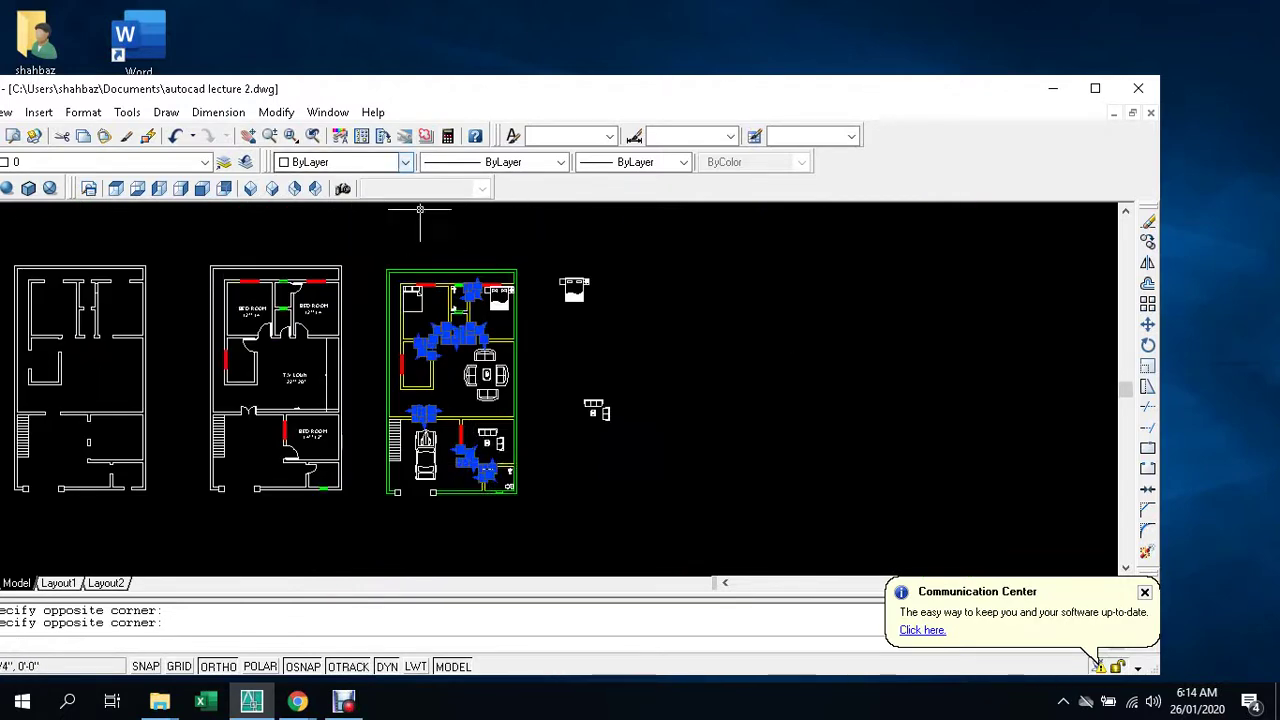
{"action": "left_click", "coordinate": [405, 162]}
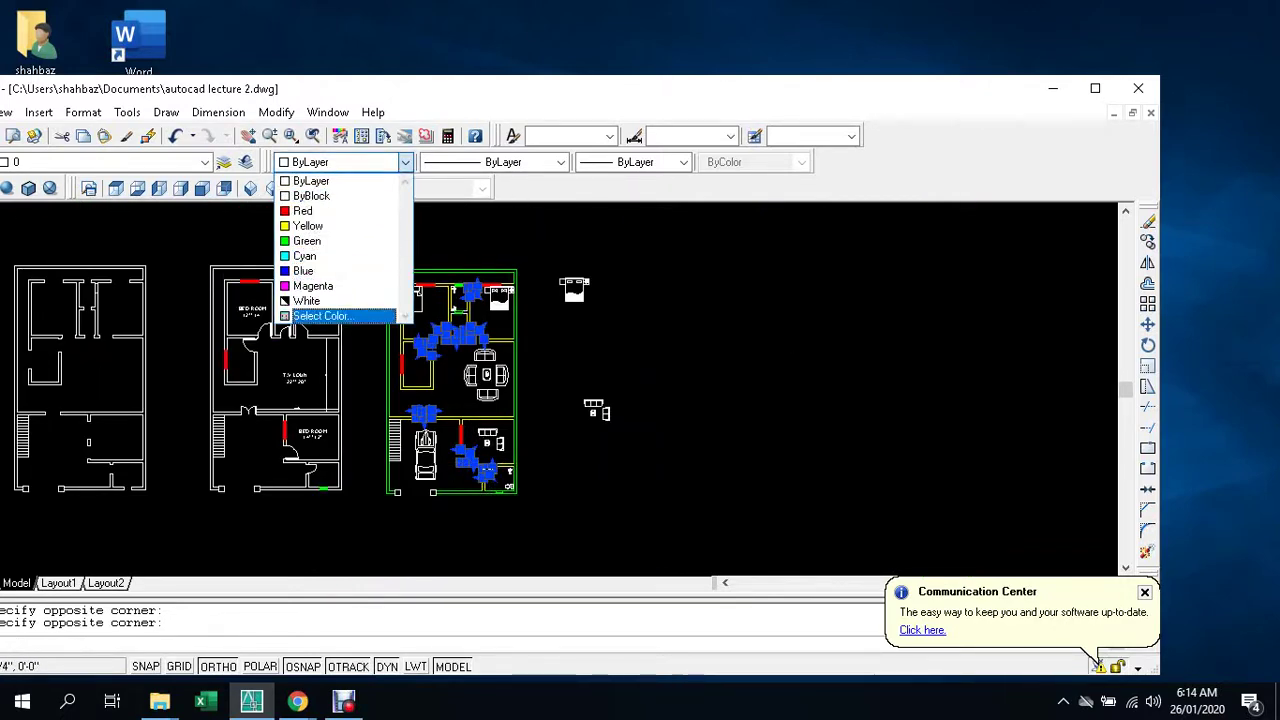
- Recolour the selected door arcs and jambs to blue index colour 170
{"action": "left_click", "coordinate": [306, 301]}
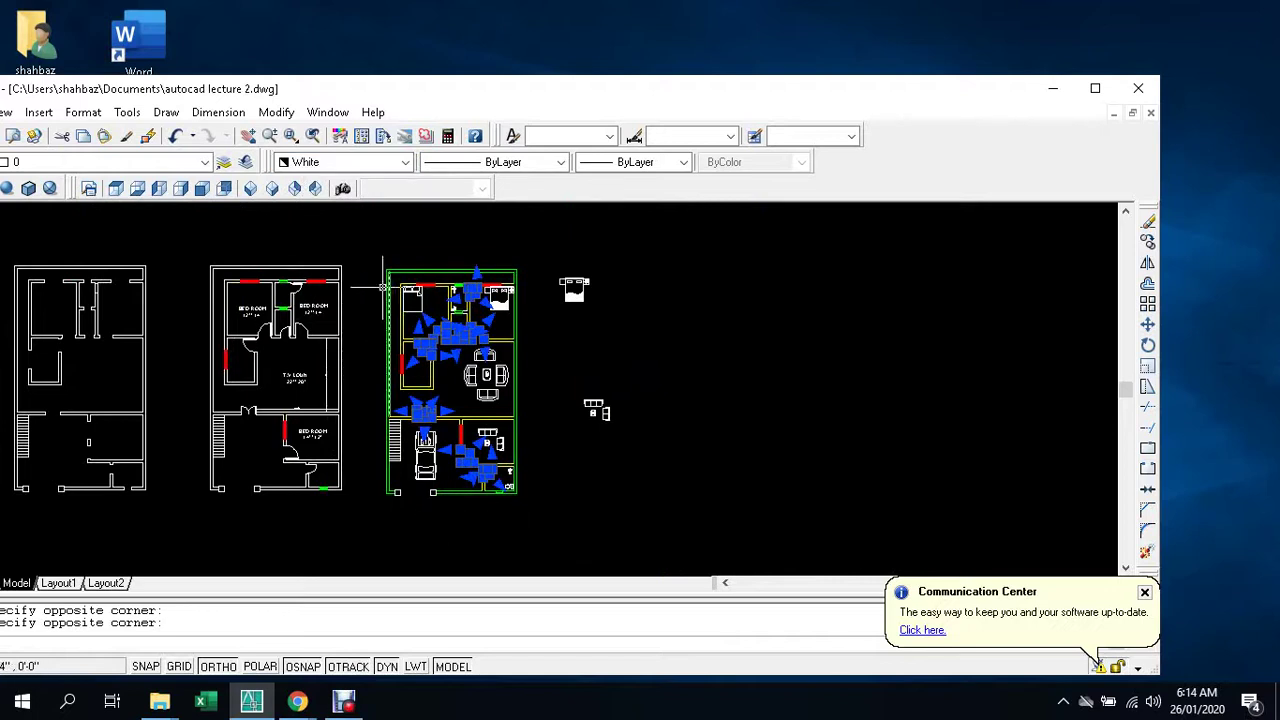
{"action": "left_click", "coordinate": [370, 162]}
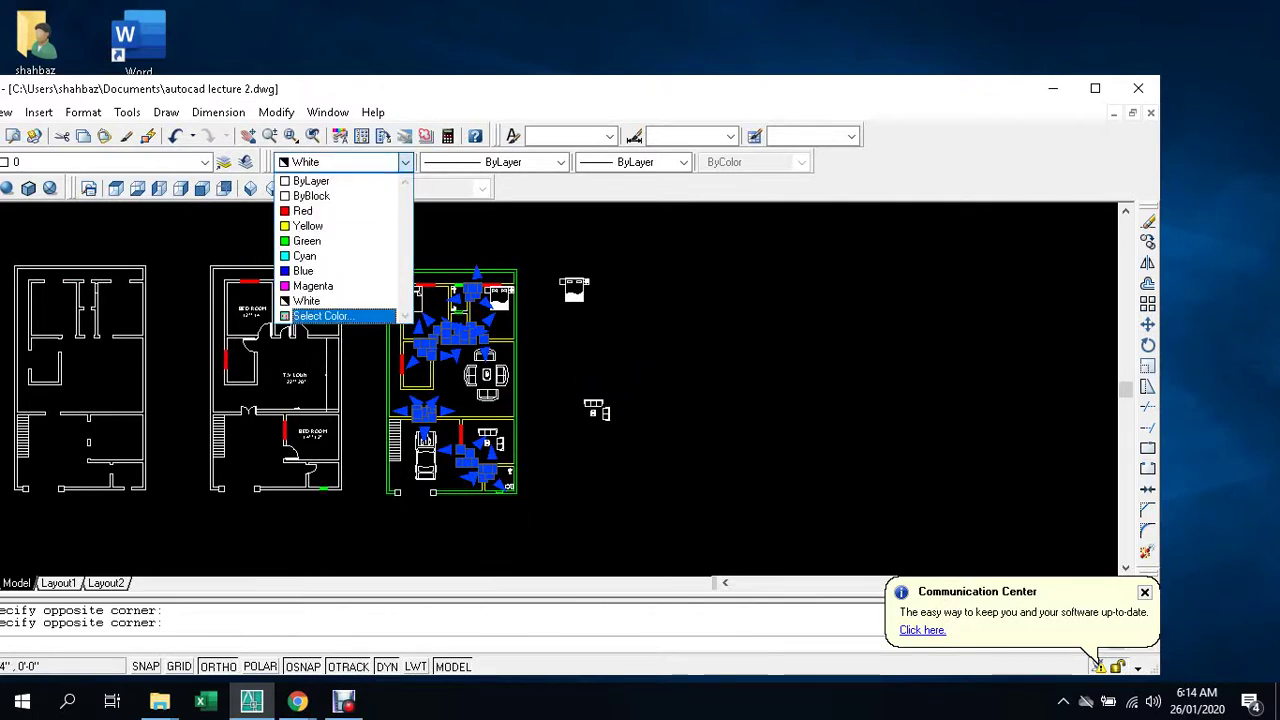
{"action": "left_click", "coordinate": [320, 315]}
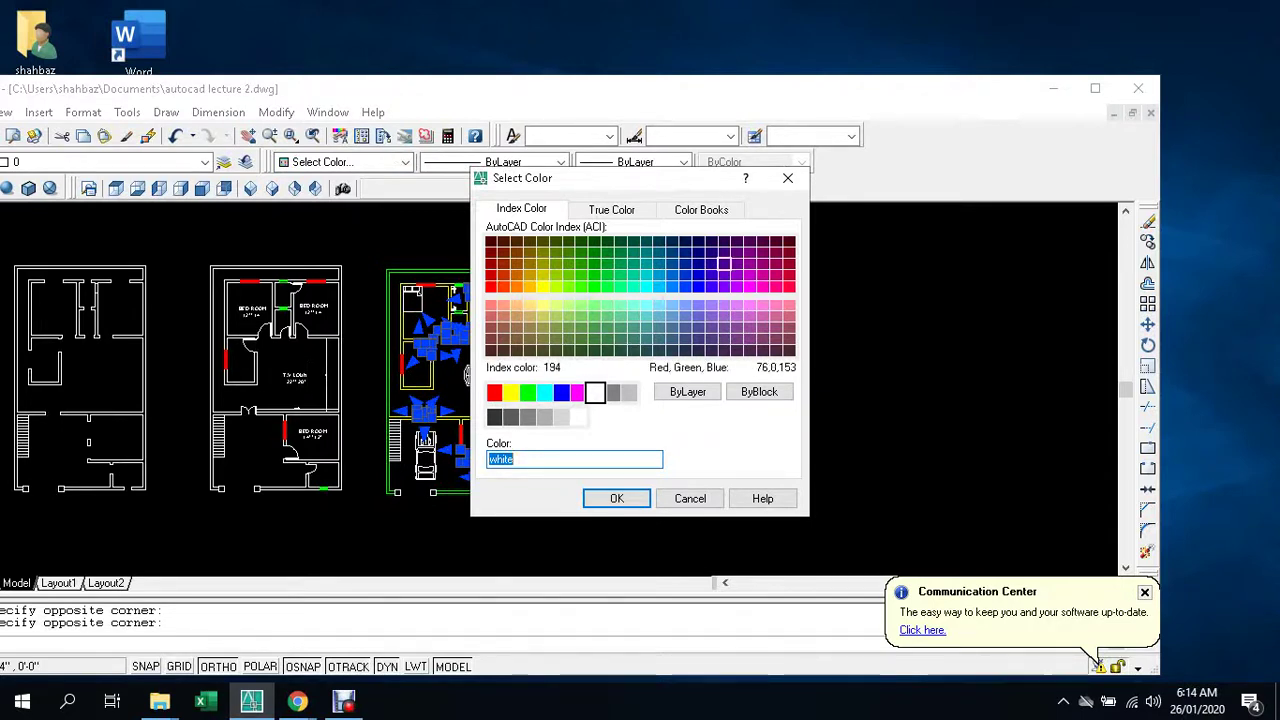
{"action": "left_click", "coordinate": [776, 287]}
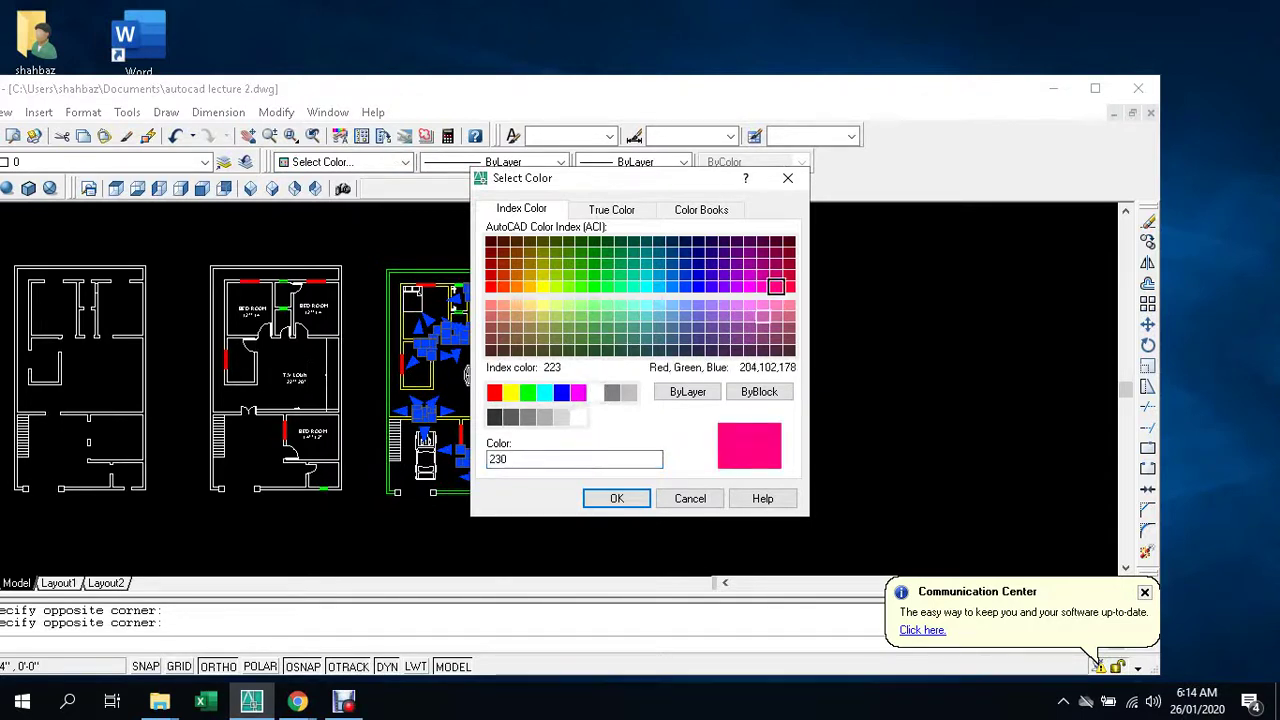
{"action": "left_click", "coordinate": [789, 350]}
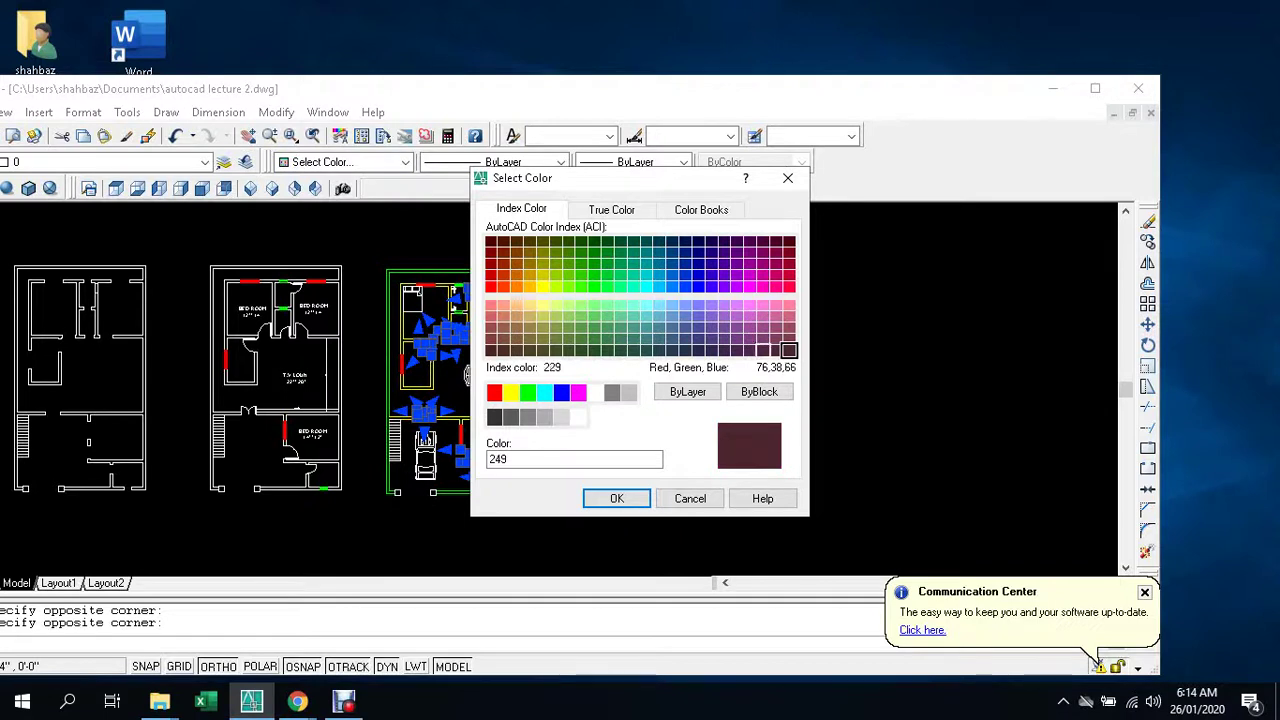
{"action": "left_click", "coordinate": [568, 252]}
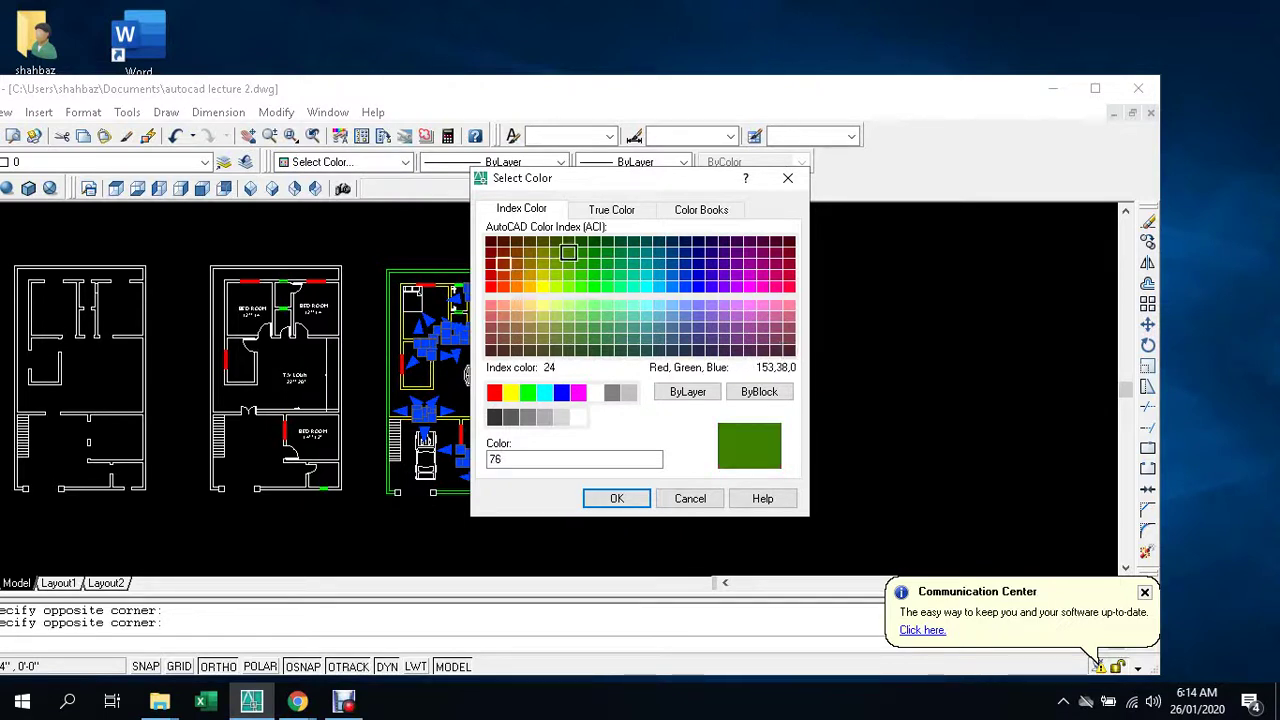
{"action": "left_click", "coordinate": [491, 263]}
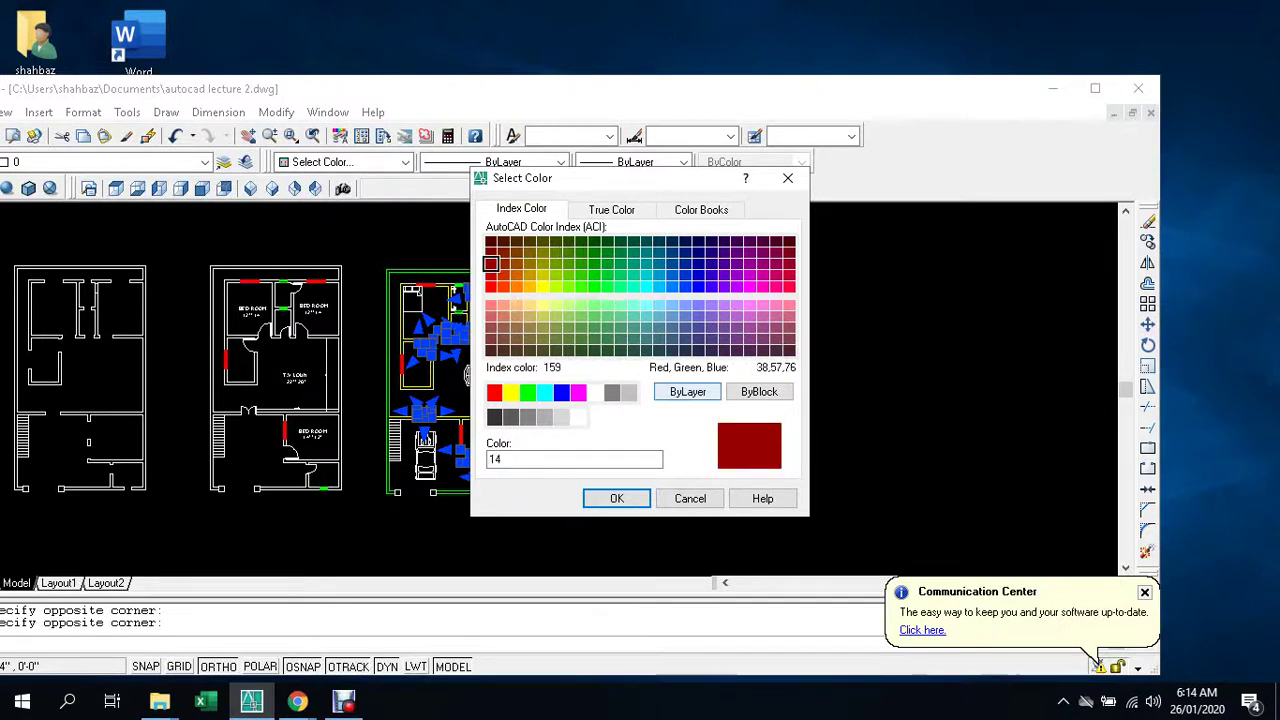
{"action": "left_click", "coordinate": [659, 348]}
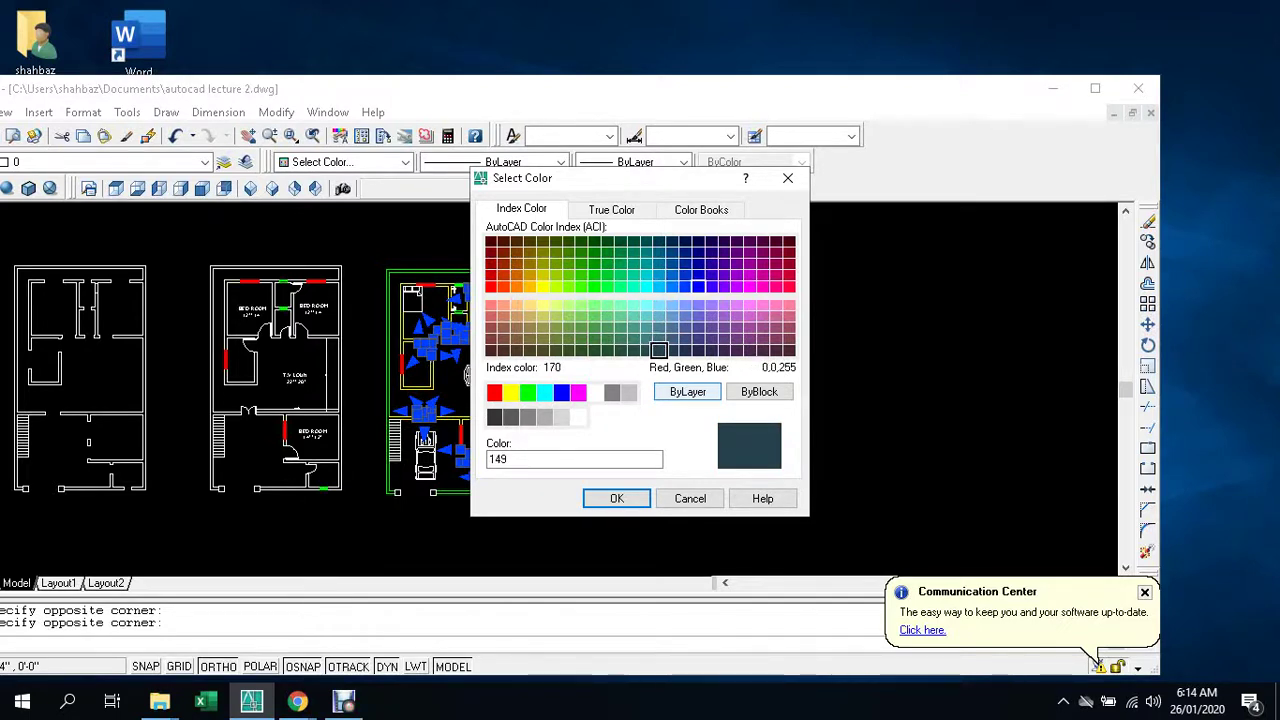
{"action": "left_click", "coordinate": [698, 286]}
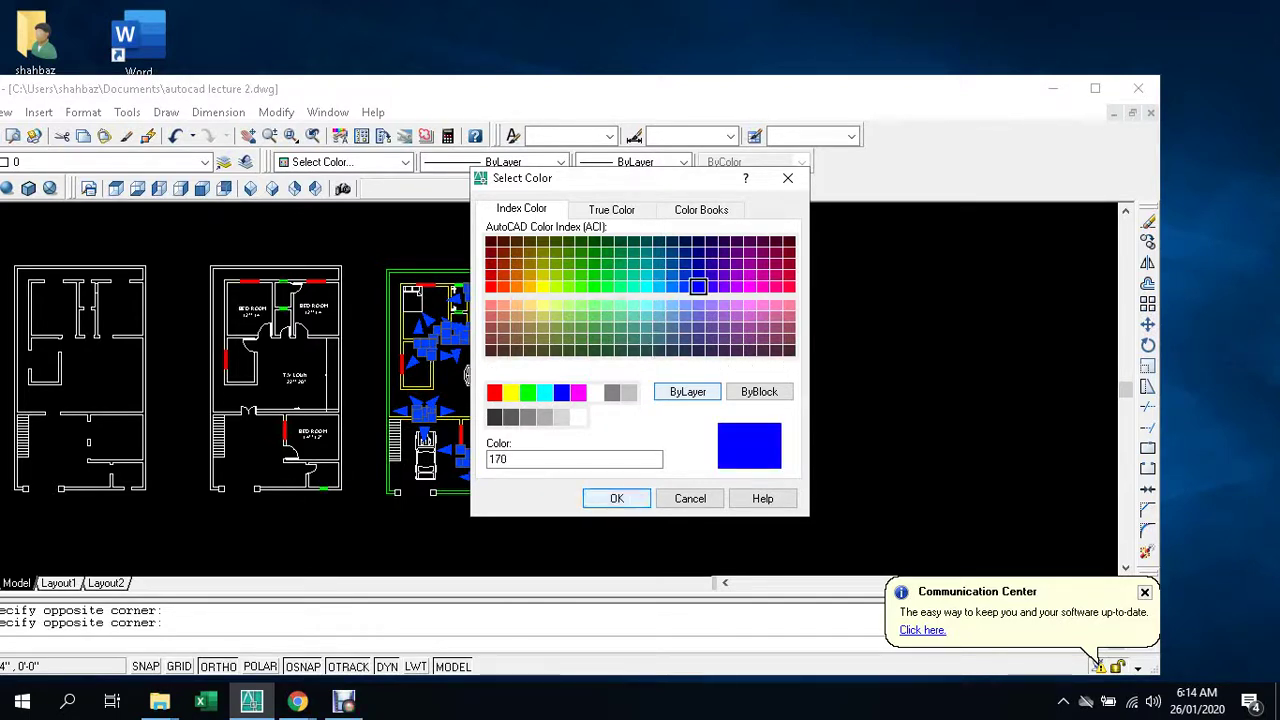
{"action": "left_click", "coordinate": [617, 498]}
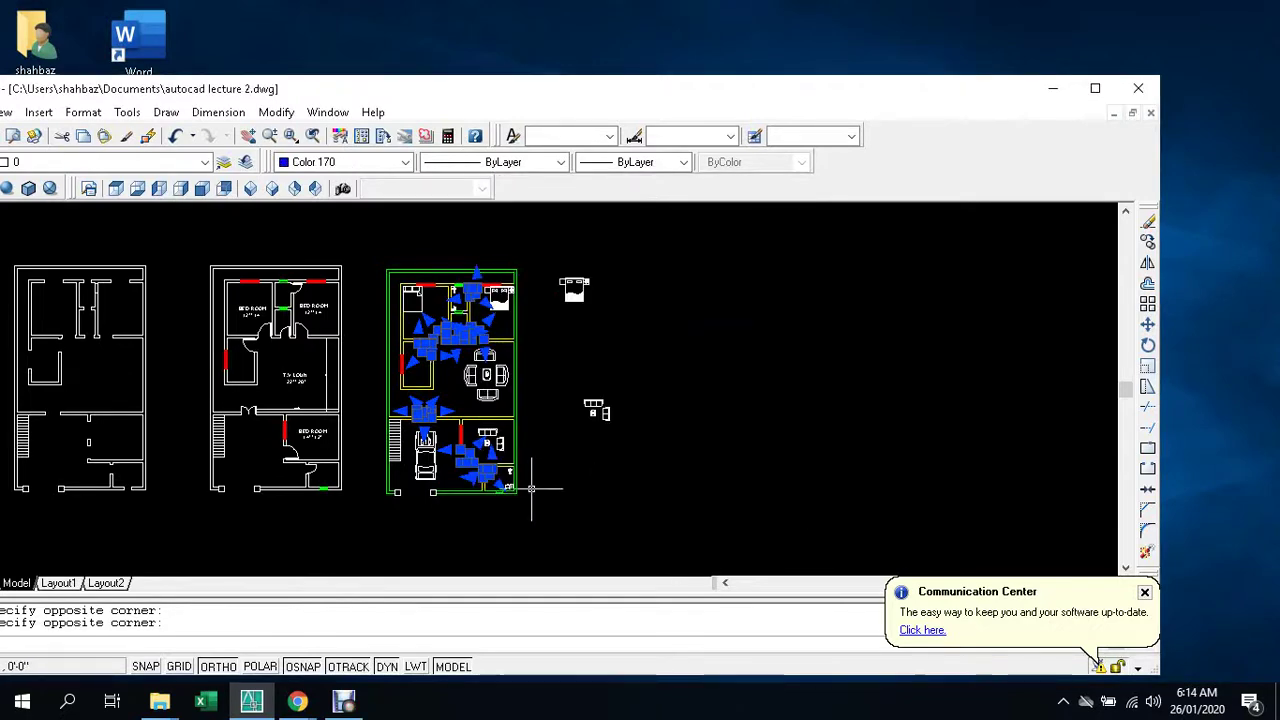
{"action": "key", "text": "Escape"}
- Start a line at the wall corner beside the top-left bedroom window
{"action": "scroll", "coordinate": [411, 358], "scroll_direction": "up", "scroll_amount": 3}
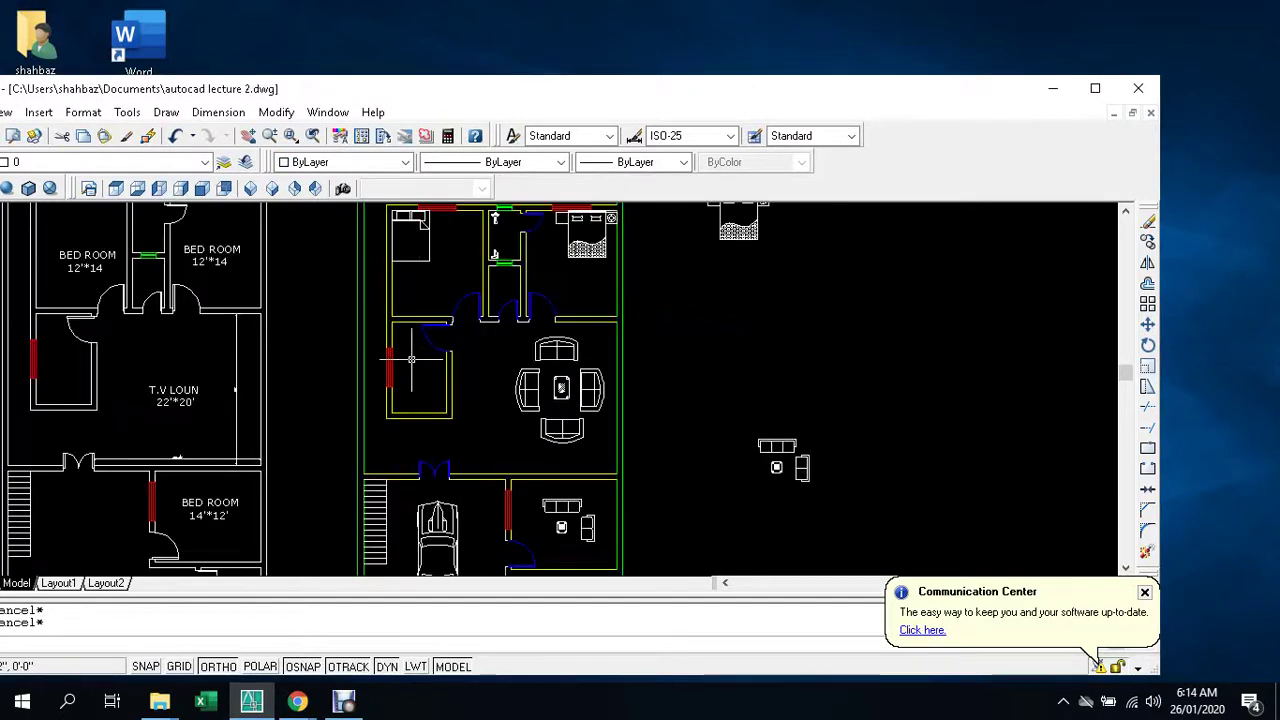
{"action": "scroll", "coordinate": [411, 358], "scroll_direction": "down", "scroll_amount": 4}
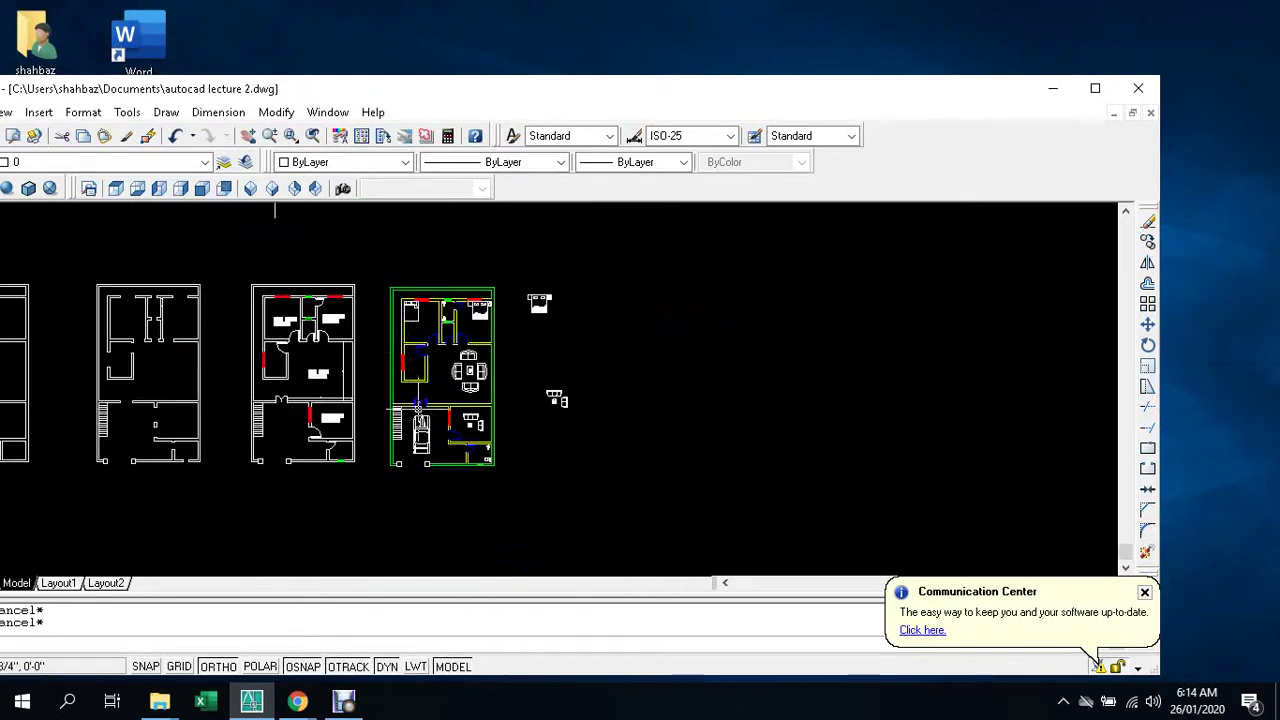
{"action": "scroll", "coordinate": [411, 358], "scroll_direction": "up", "scroll_amount": 3}
{"action": "middle_click_drag", "start_coordinate": [400, 214], "coordinate": [471, 251]}
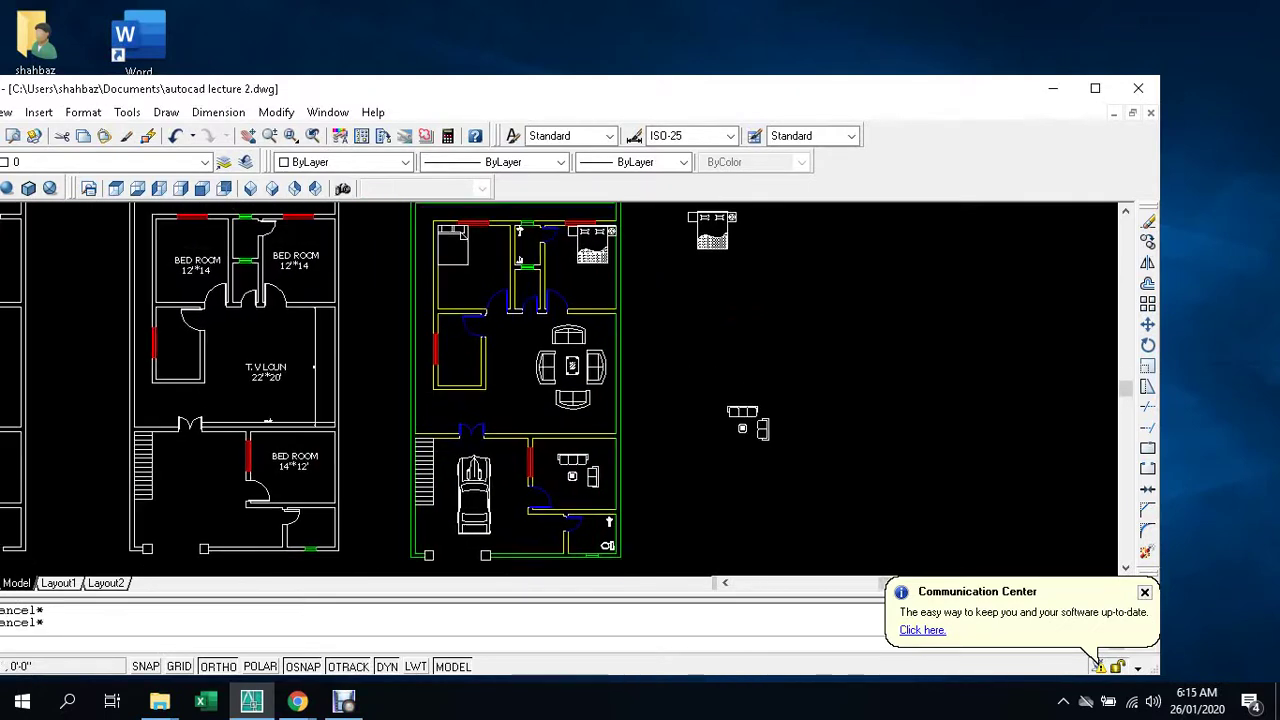
{"action": "scroll", "coordinate": [471, 251], "scroll_direction": "up", "scroll_amount": 2}
{"action": "scroll", "coordinate": [471, 250], "scroll_direction": "up", "scroll_amount": 3}
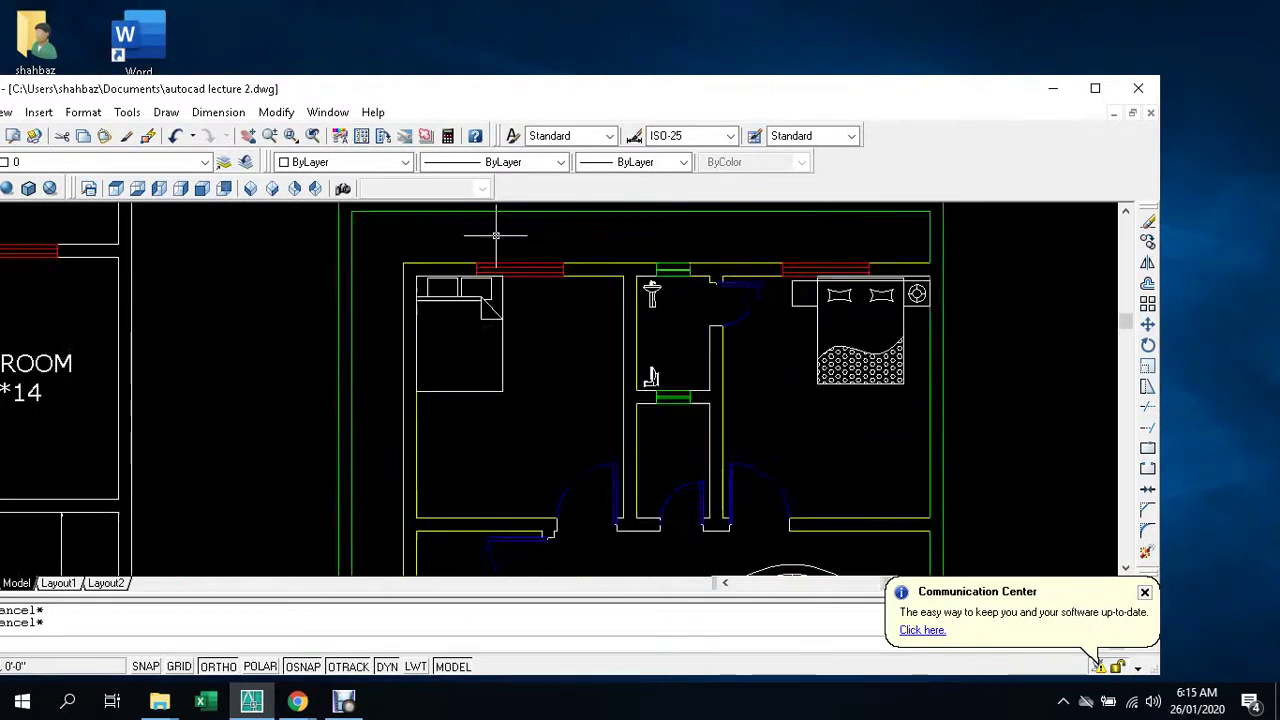
{"action": "scroll", "coordinate": [471, 250], "scroll_direction": "up", "scroll_amount": 3}
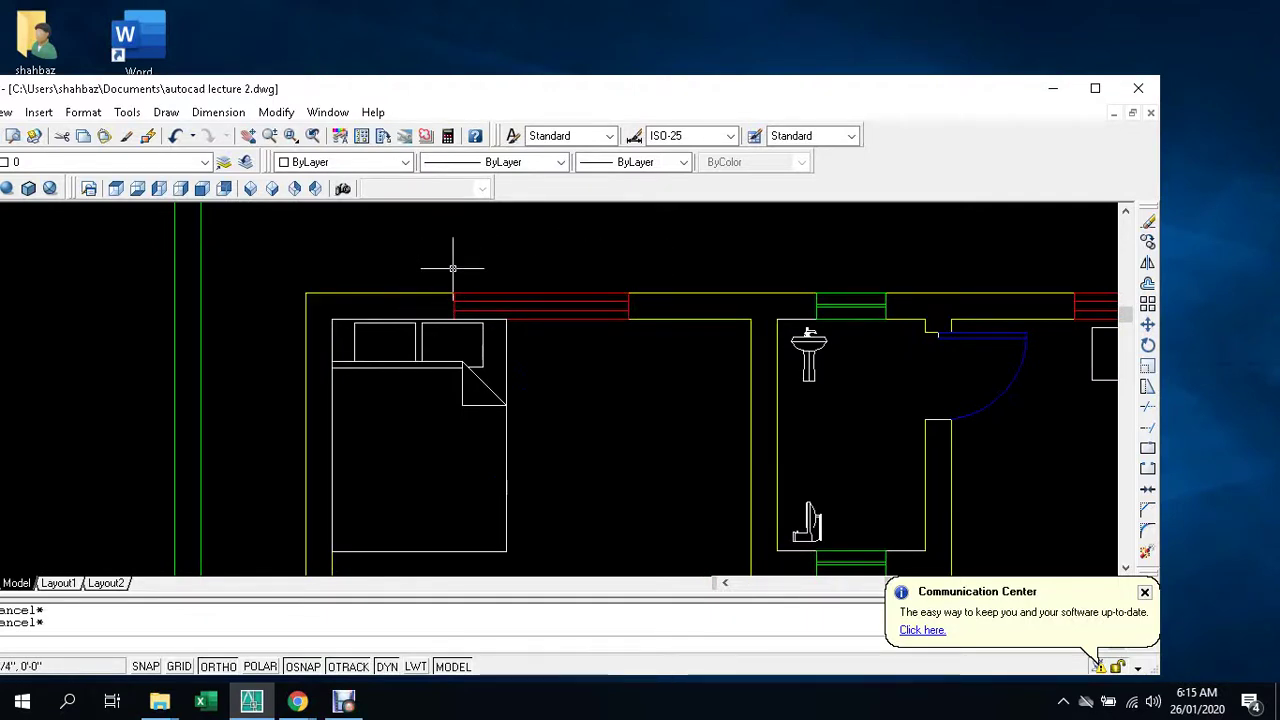
{"action": "type", "text": "l"}
{"action": "key", "text": "Return"}
{"action": "scroll", "coordinate": [455, 280], "scroll_direction": "up", "scroll_amount": 2}
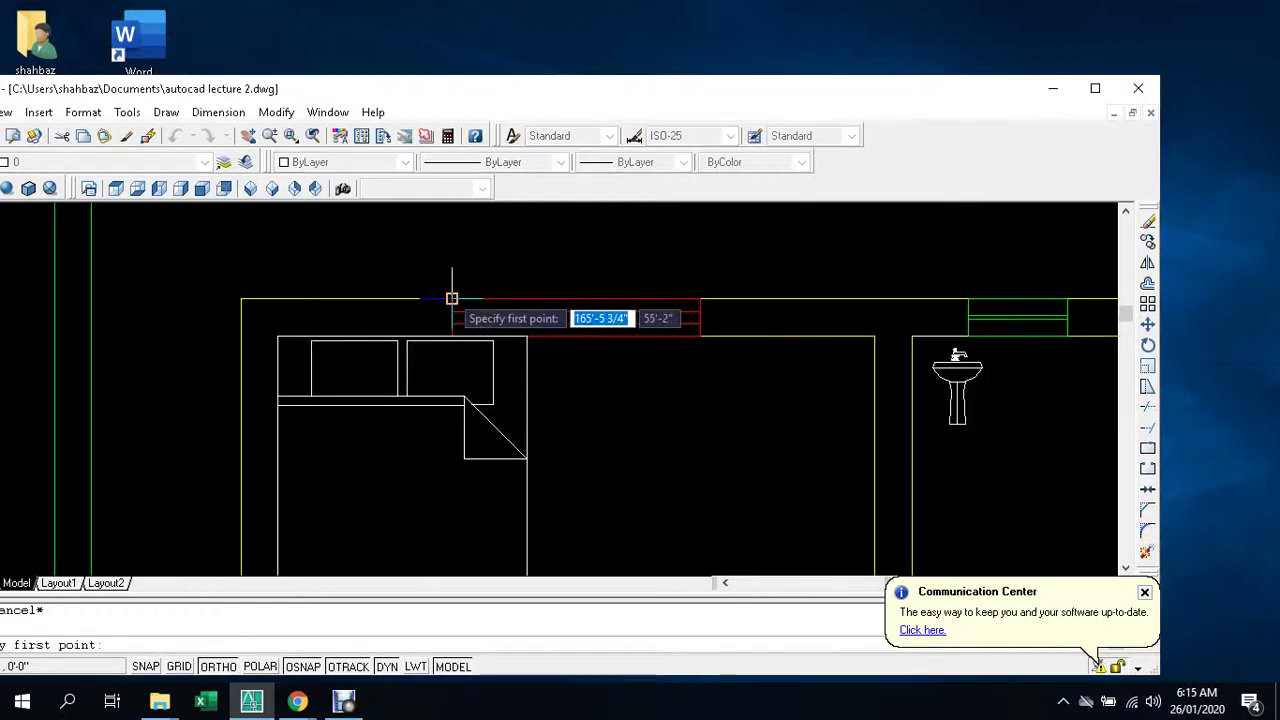
{"action": "left_click", "coordinate": [452, 298]}
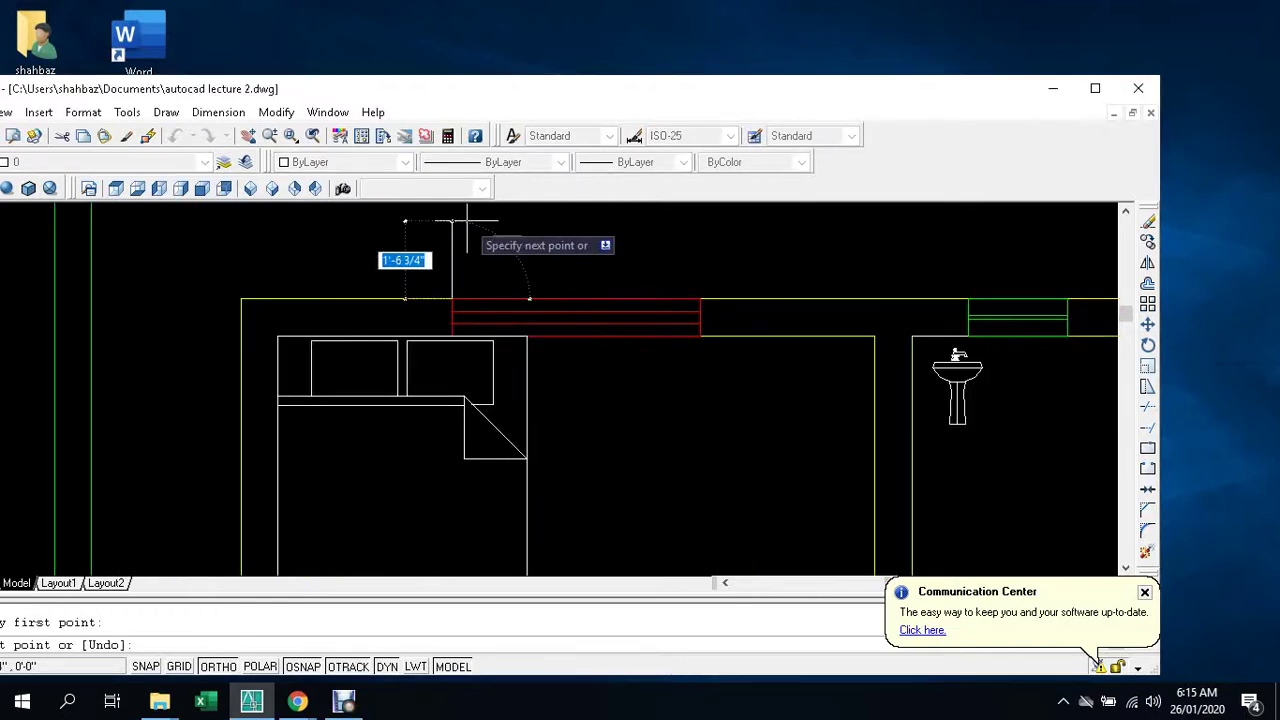
- Draw the projection outline 1'6 up, 5' across and 1'6 back down
{"action": "type", "text": "1'6"}
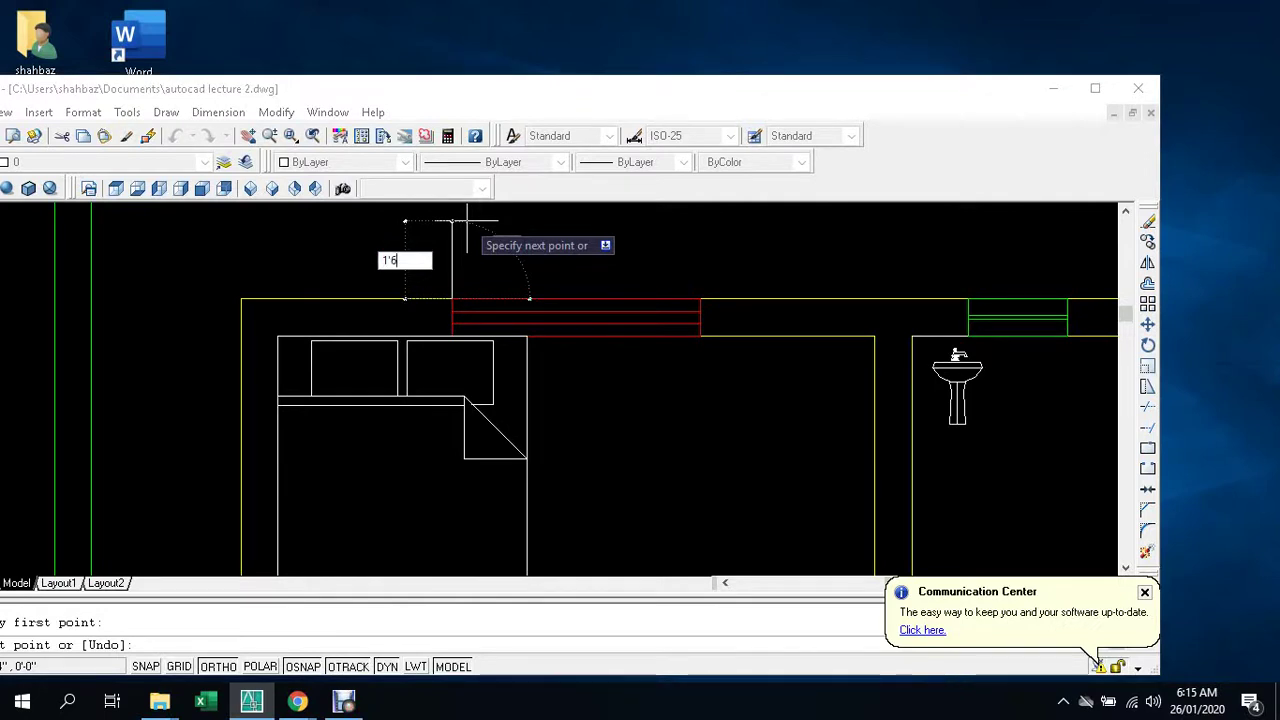
{"action": "key", "text": "Return"}
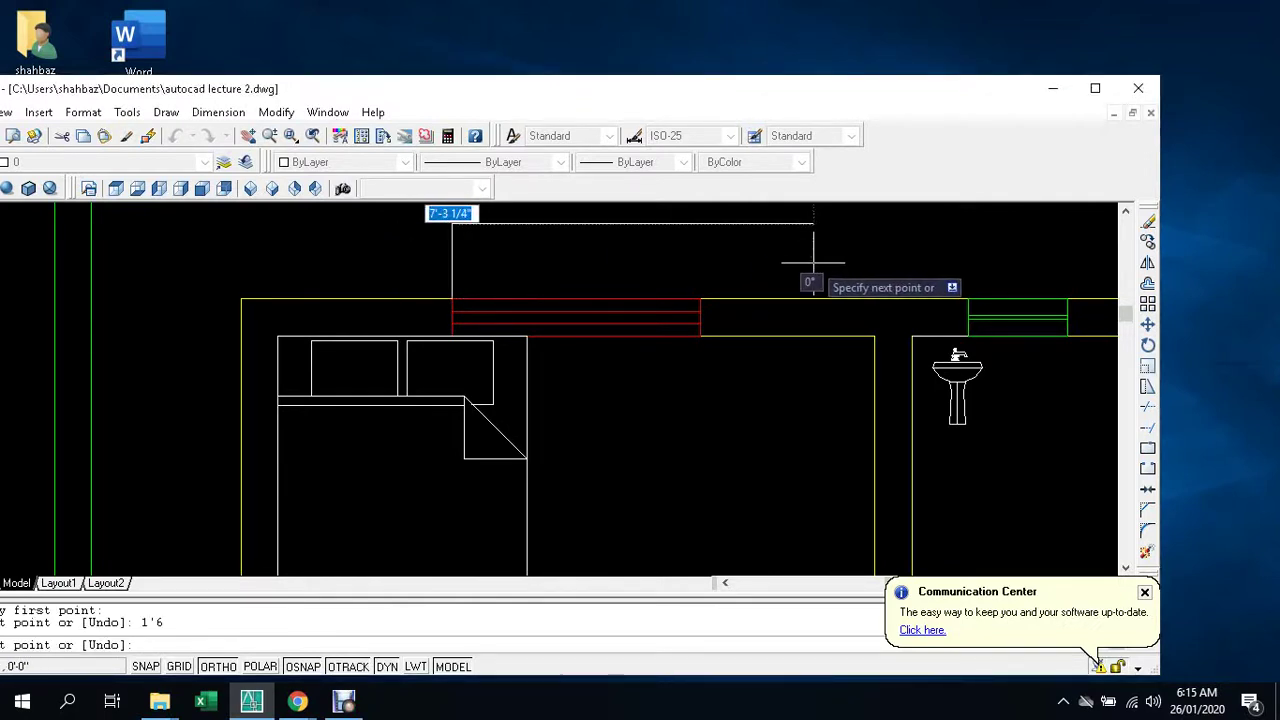
{"action": "type", "text": "5'"}
{"action": "key", "text": "Return"}
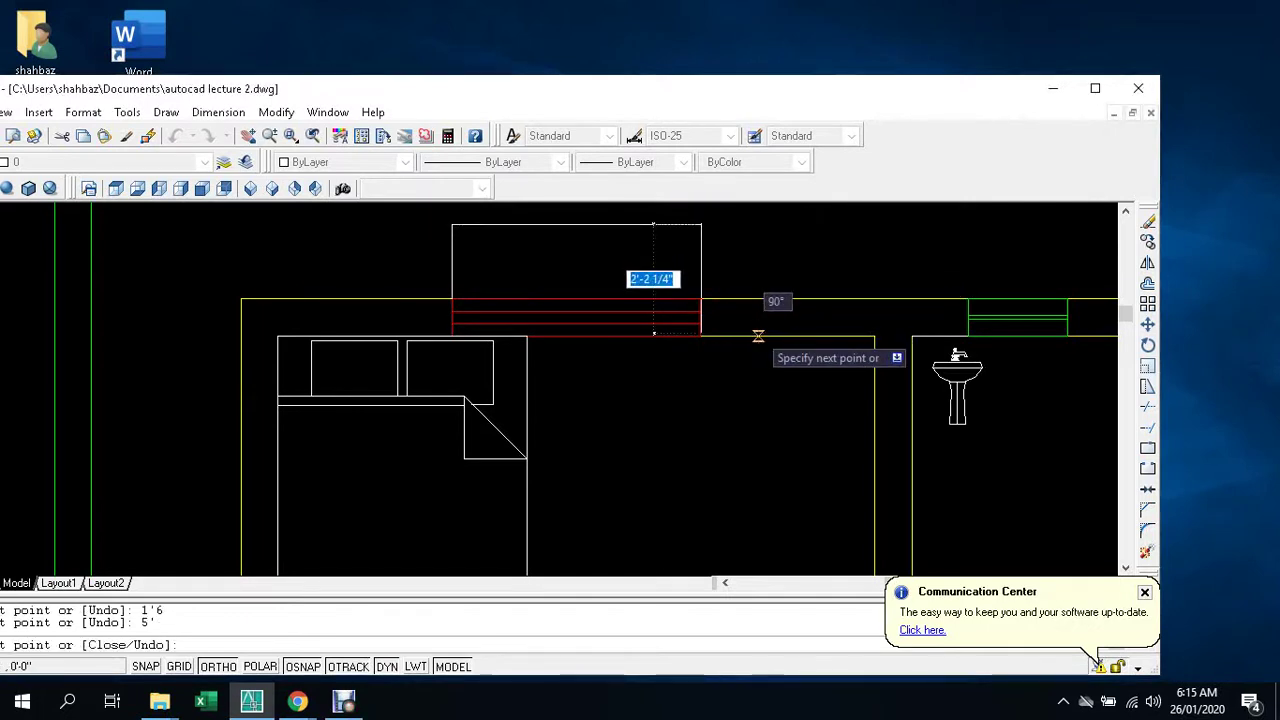
{"action": "type", "text": "1'6"}
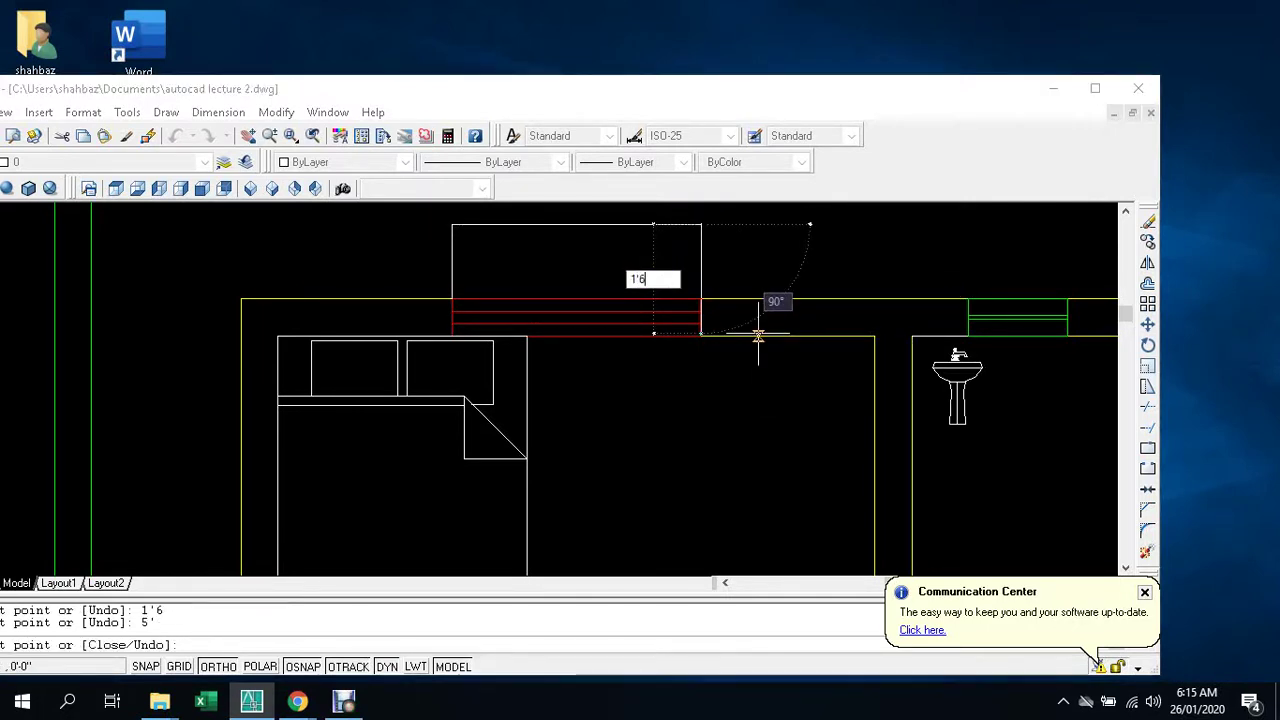
{"action": "key", "text": "Return"}
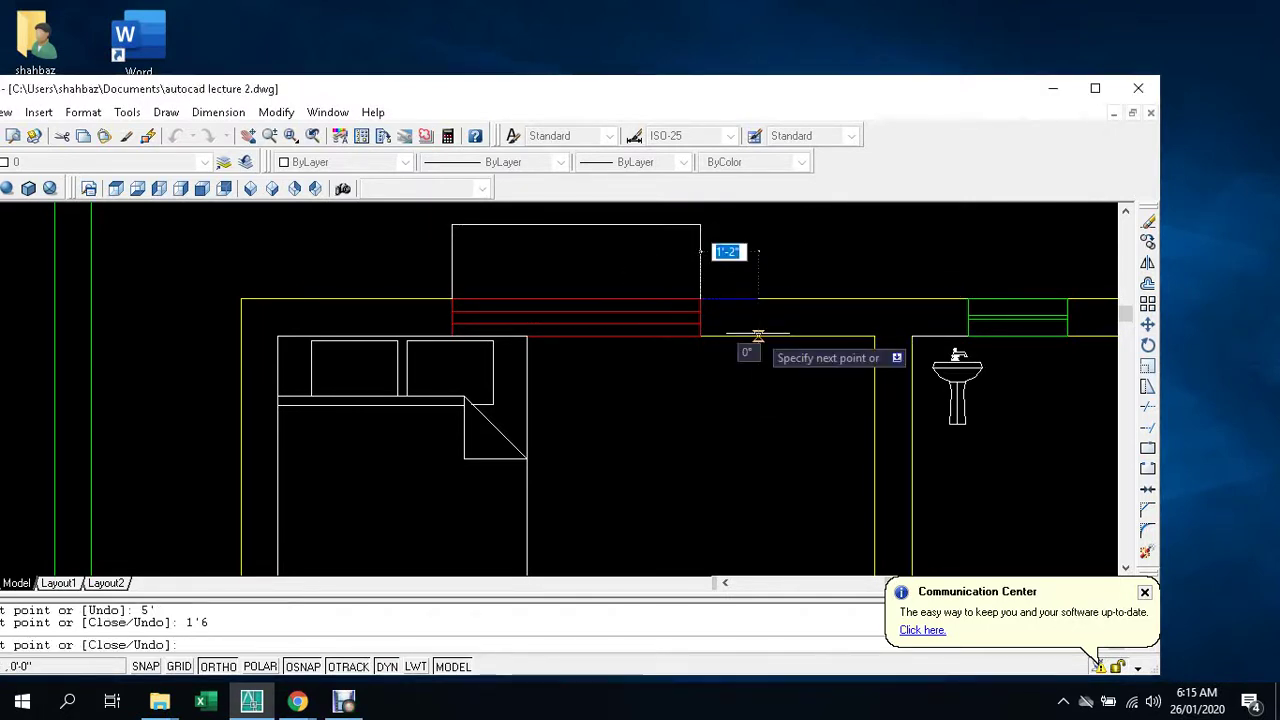
{"action": "key", "text": "Escape"}
{"action": "key", "text": "Escape"}
{"action": "scroll", "coordinate": [700, 271], "scroll_direction": "down", "scroll_amount": 2}
{"action": "middle_click_drag", "start_coordinate": [700, 271], "coordinate": [634, 323]}
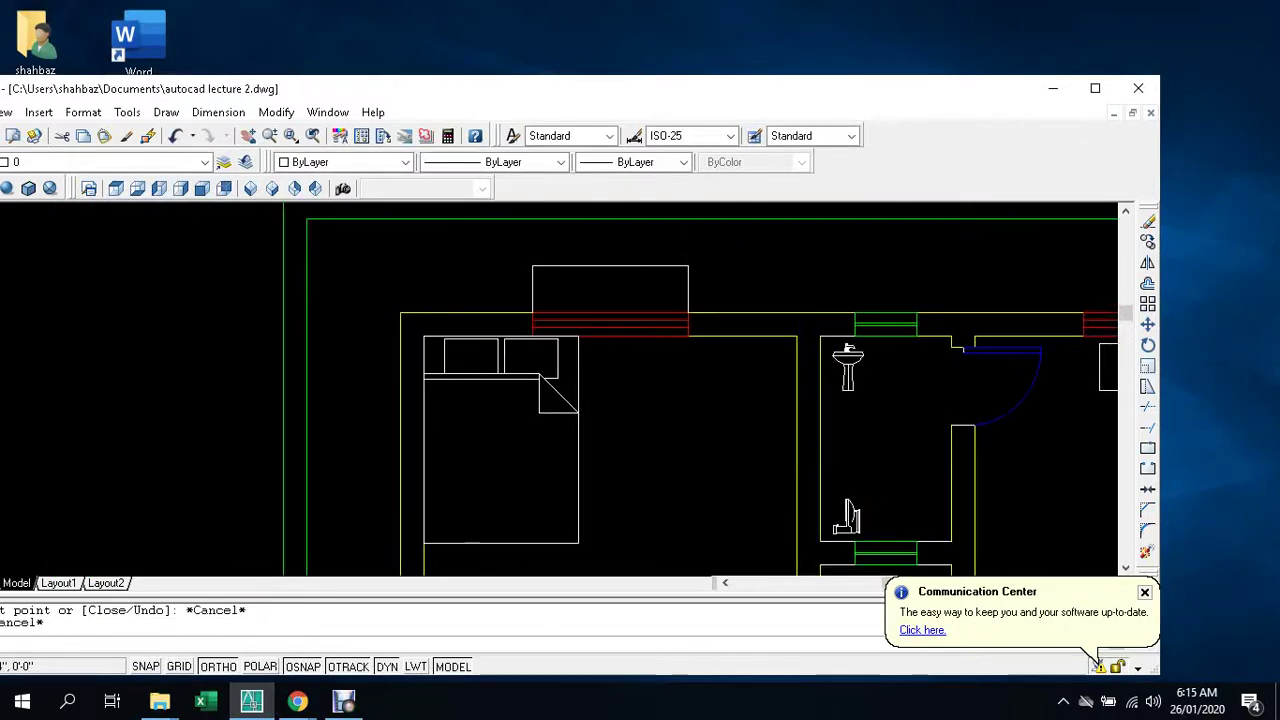
- Offset both projection sides 6 outward
{"action": "scroll", "coordinate": [634, 323], "scroll_direction": "up", "scroll_amount": 2}
{"action": "type", "text": "o"}
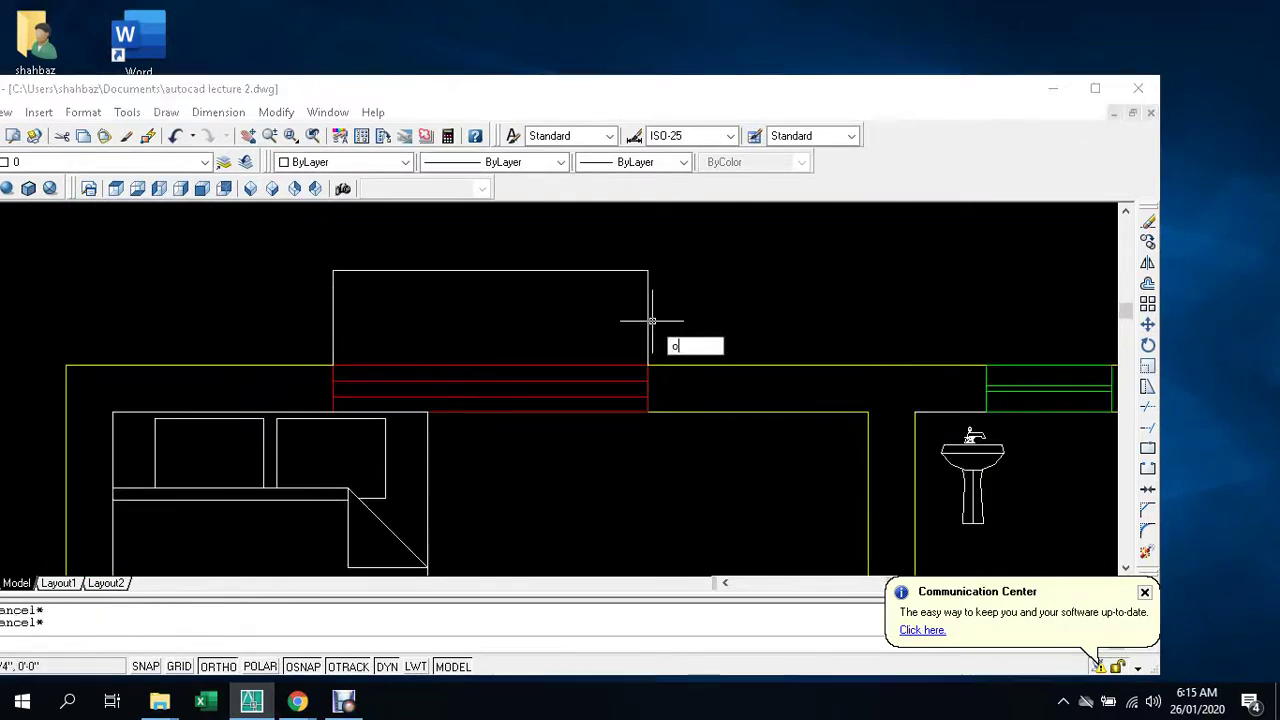
{"action": "key", "text": "Return"}
{"action": "type", "text": "6"}
{"action": "key", "text": "Return"}
{"action": "left_click", "coordinate": [648, 306]}
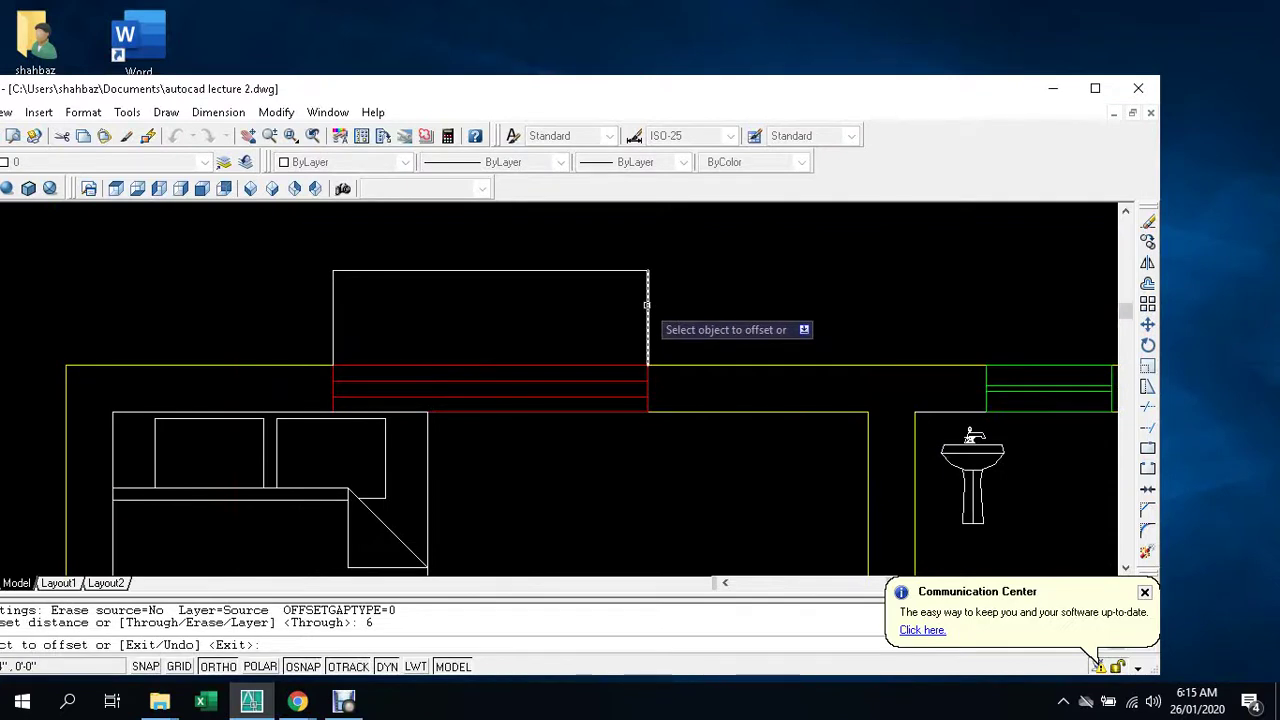
{"action": "left_click", "coordinate": [833, 325]}
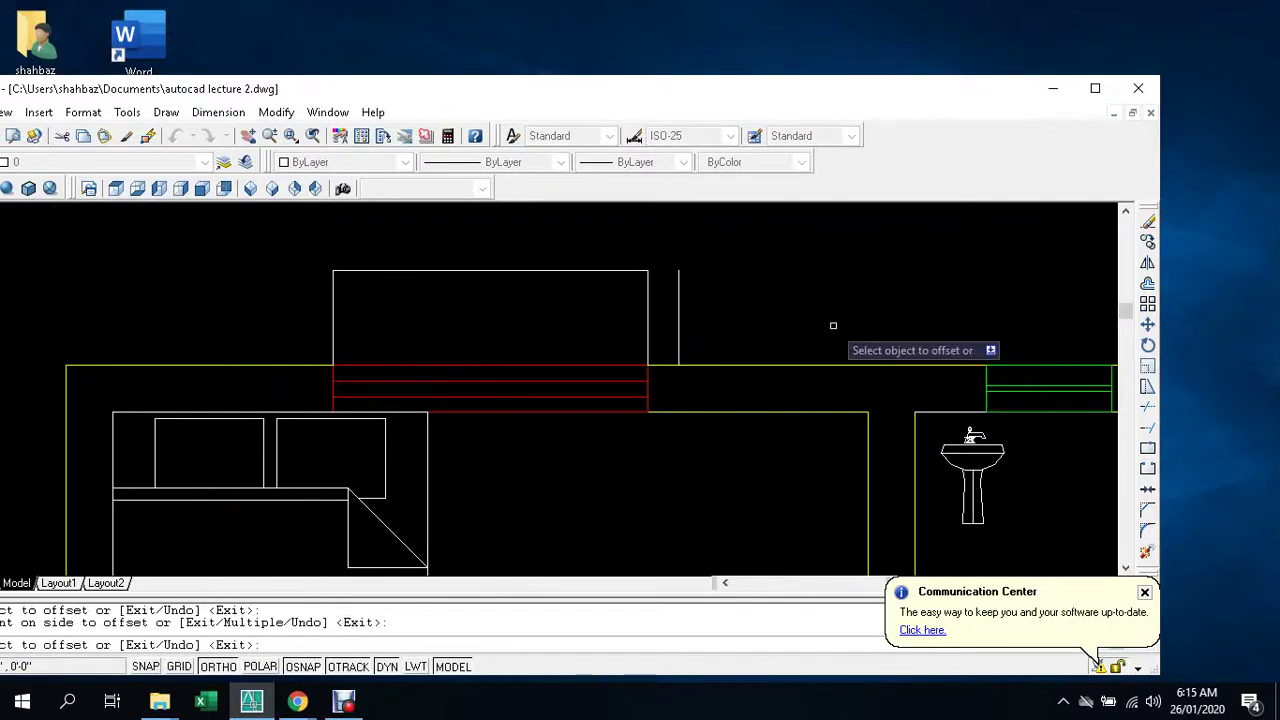
{"action": "left_click", "coordinate": [332, 322]}
{"action": "left_click", "coordinate": [290, 322]}
{"action": "key", "text": "Escape"}
{"action": "key", "text": "Escape"}
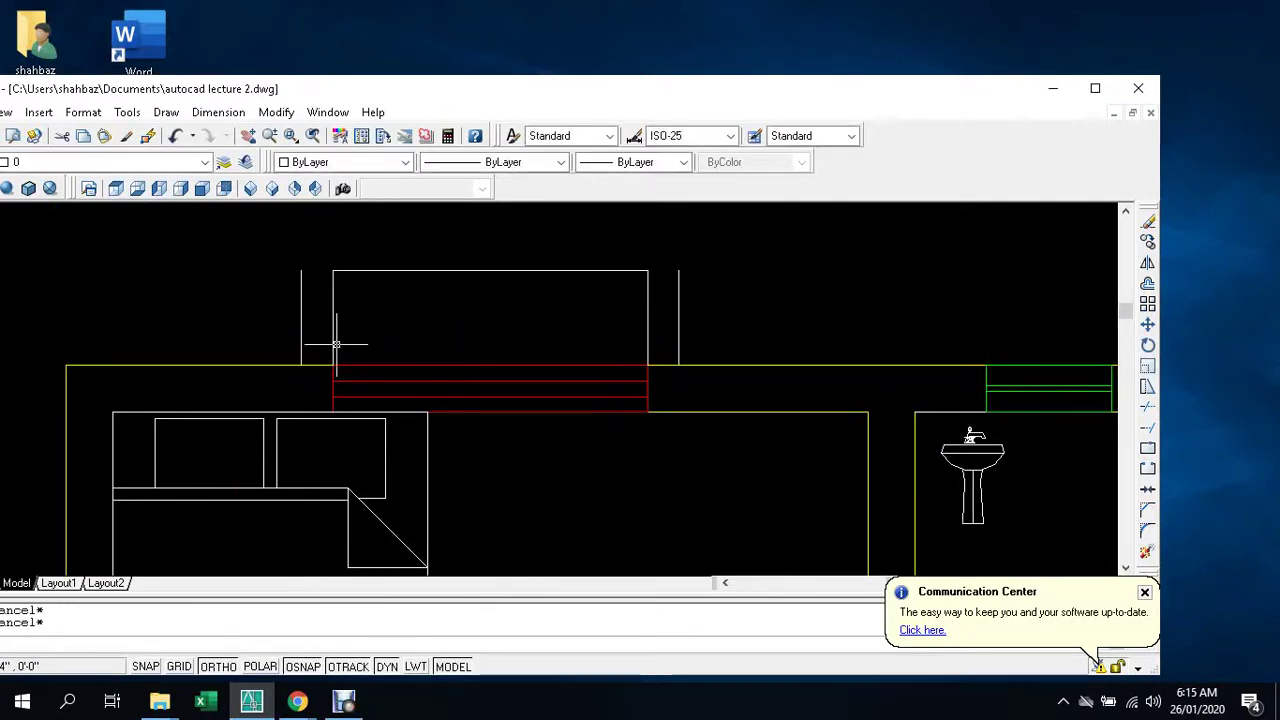
- Extend the projection's top line left and right to the new sides
{"action": "type", "text": "e"}
{"action": "key", "text": "Return"}
{"action": "key", "text": "Return"}
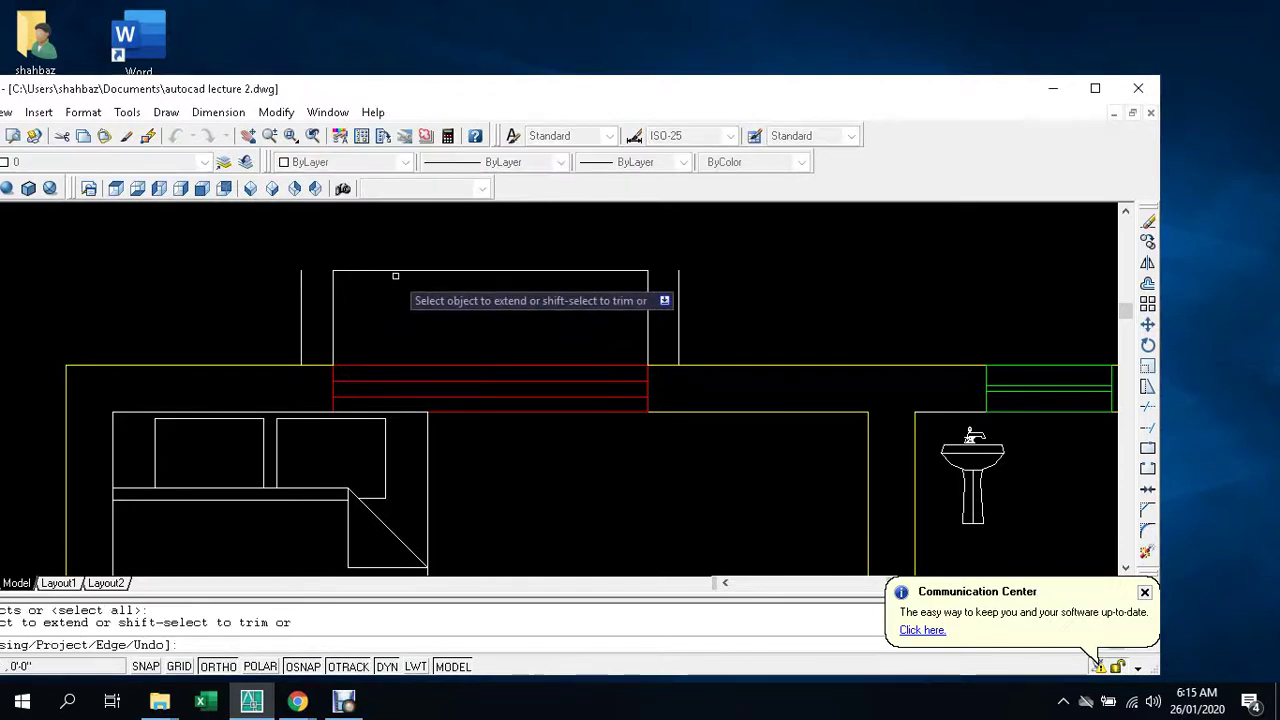
{"action": "left_click", "coordinate": [385, 271]}
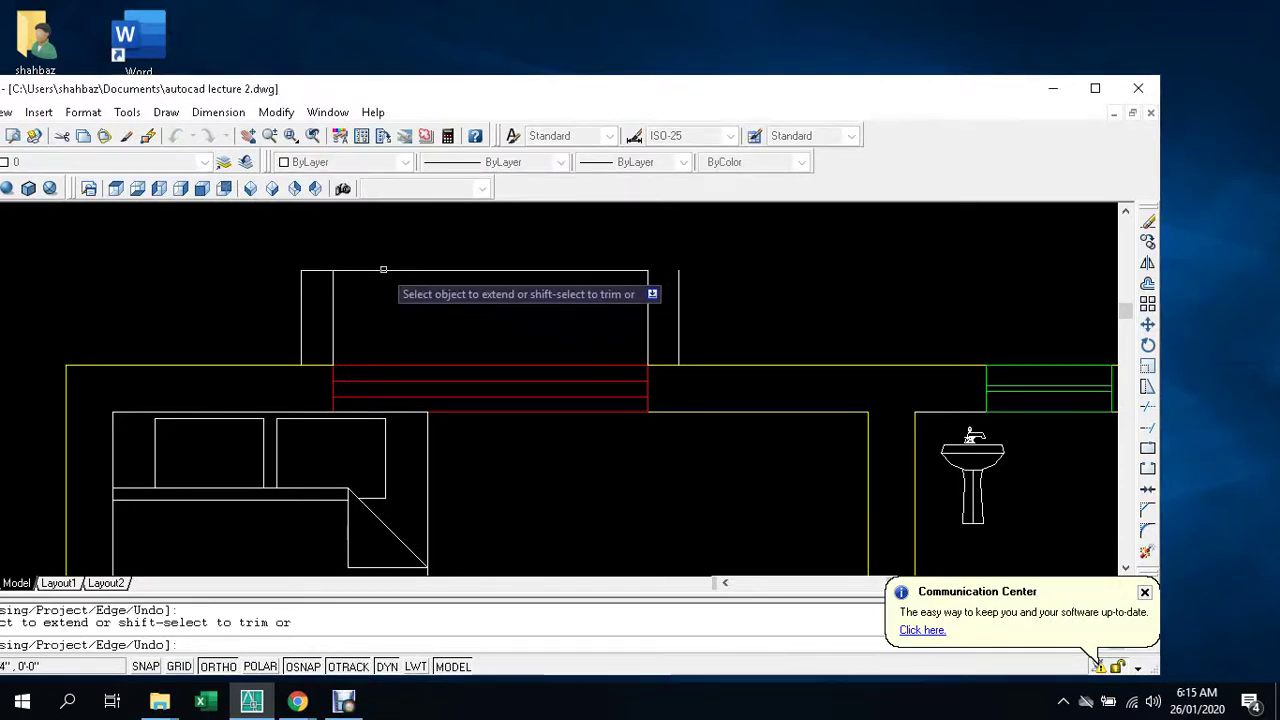
{"action": "left_click", "coordinate": [632, 270]}
{"action": "key", "text": "Escape"}
- Erase the two original side lines and bring the whole bedroom wing into view
{"action": "left_click", "coordinate": [648, 321]}
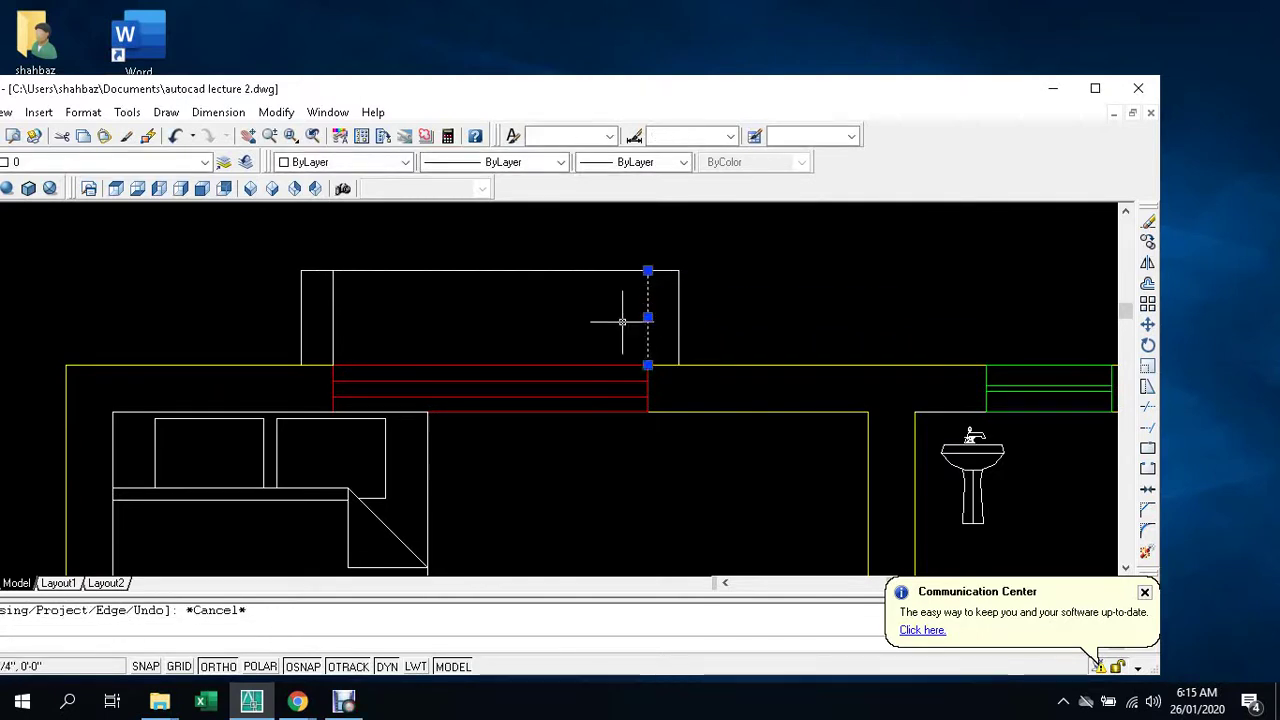
{"action": "left_click", "coordinate": [333, 318]}
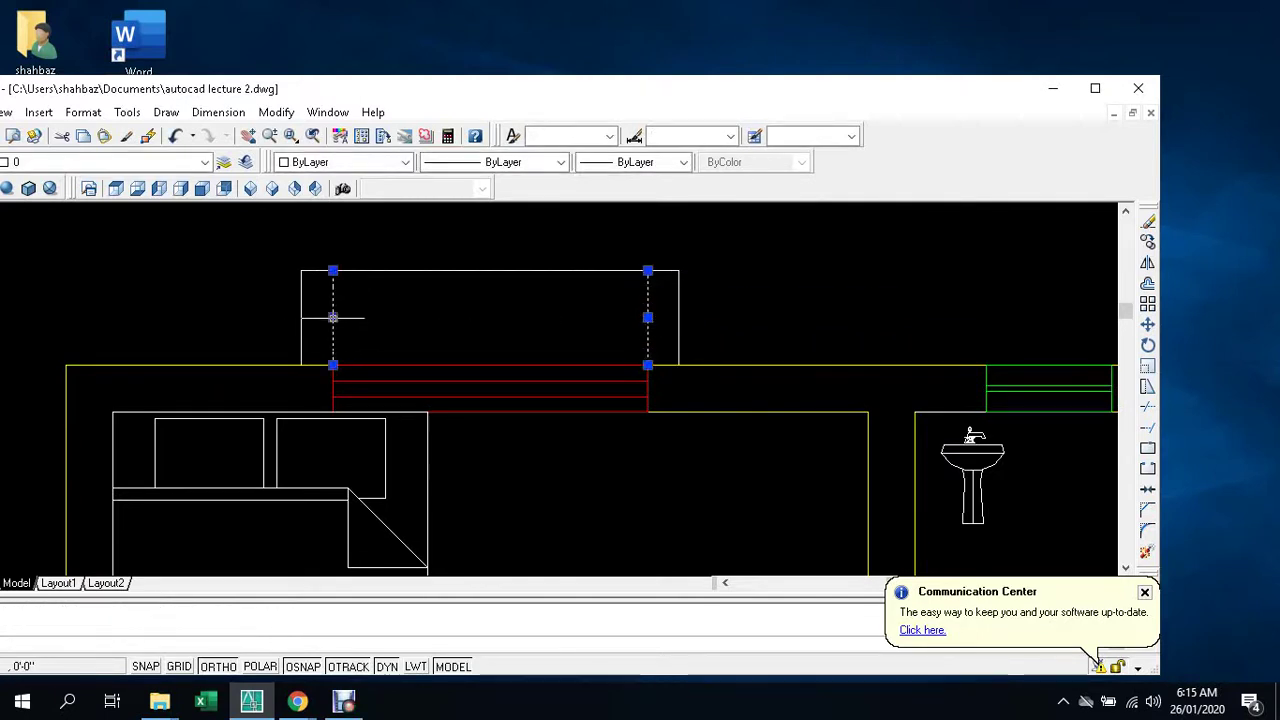
{"action": "key", "text": "Delete"}
{"action": "scroll", "coordinate": [403, 327], "scroll_direction": "down", "scroll_amount": 2}
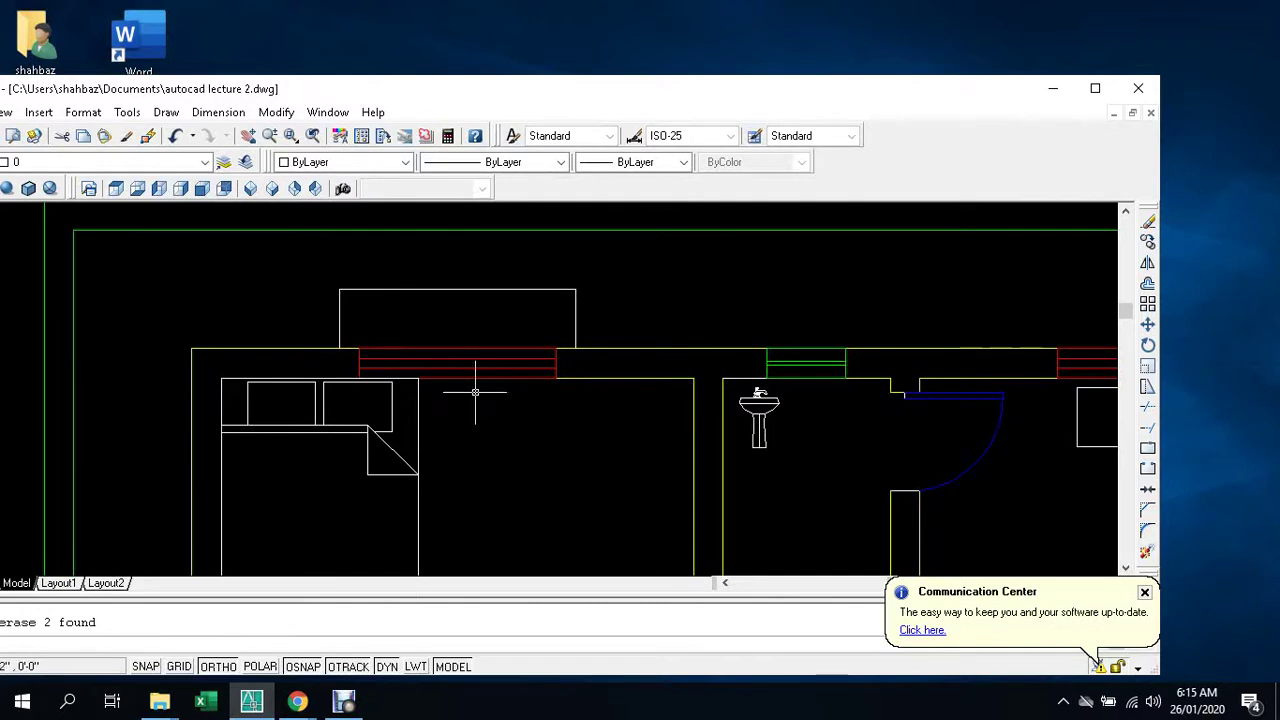
{"action": "scroll", "coordinate": [475, 392], "scroll_direction": "down", "scroll_amount": 3}
{"action": "scroll", "coordinate": [452, 375], "scroll_direction": "up", "scroll_amount": 2}
{"action": "key", "text": "Escape"}
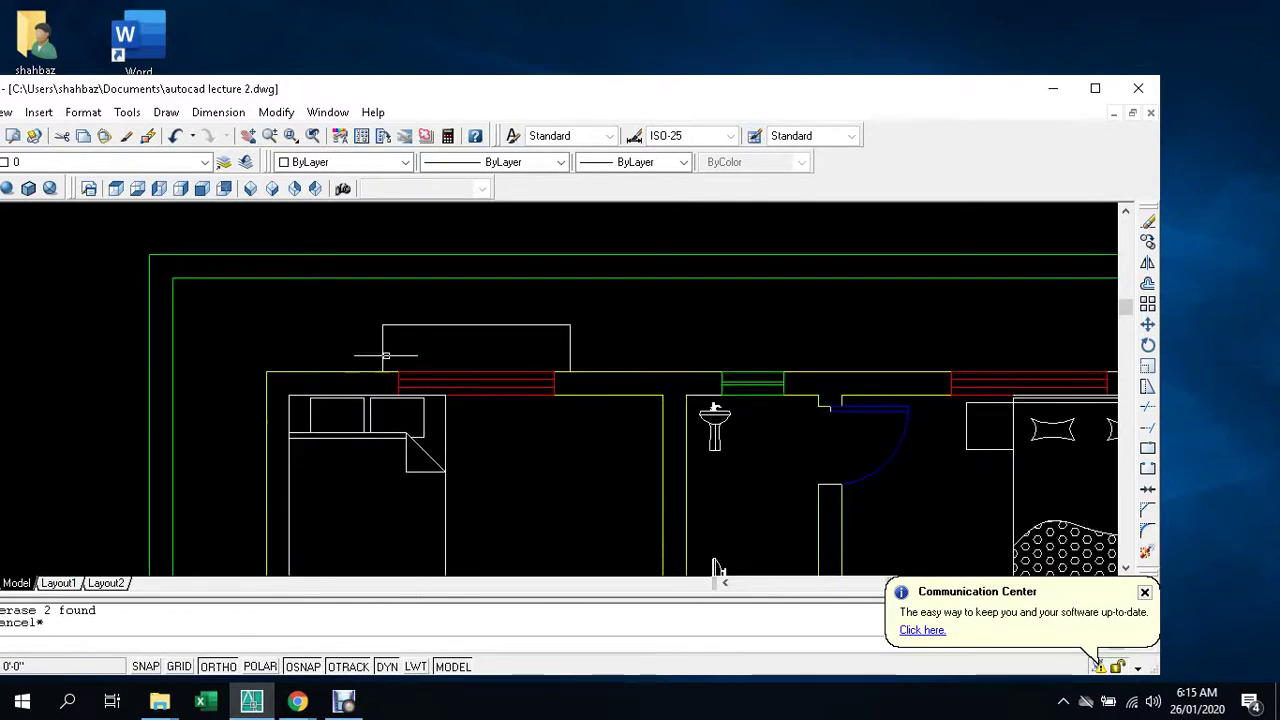
{"action": "scroll", "coordinate": [385, 355], "scroll_direction": "up", "scroll_amount": 3}
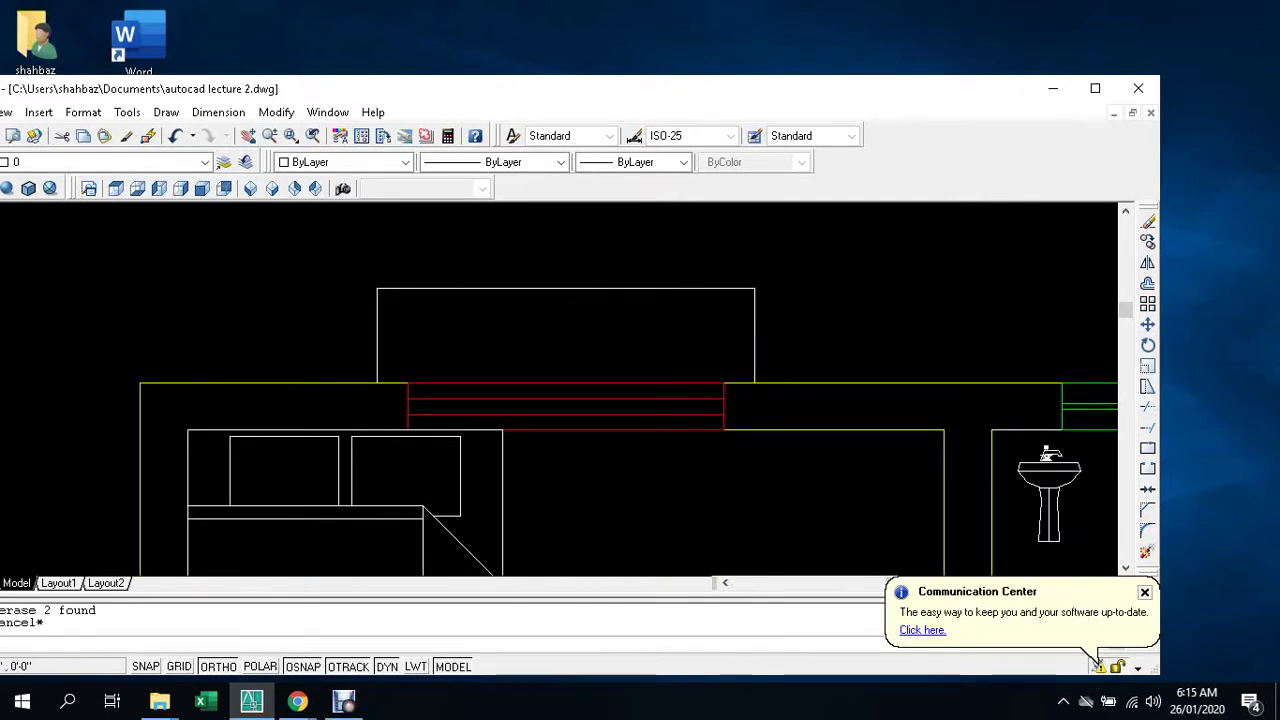
{"action": "scroll", "coordinate": [710, 302], "scroll_direction": "down", "scroll_amount": 3}
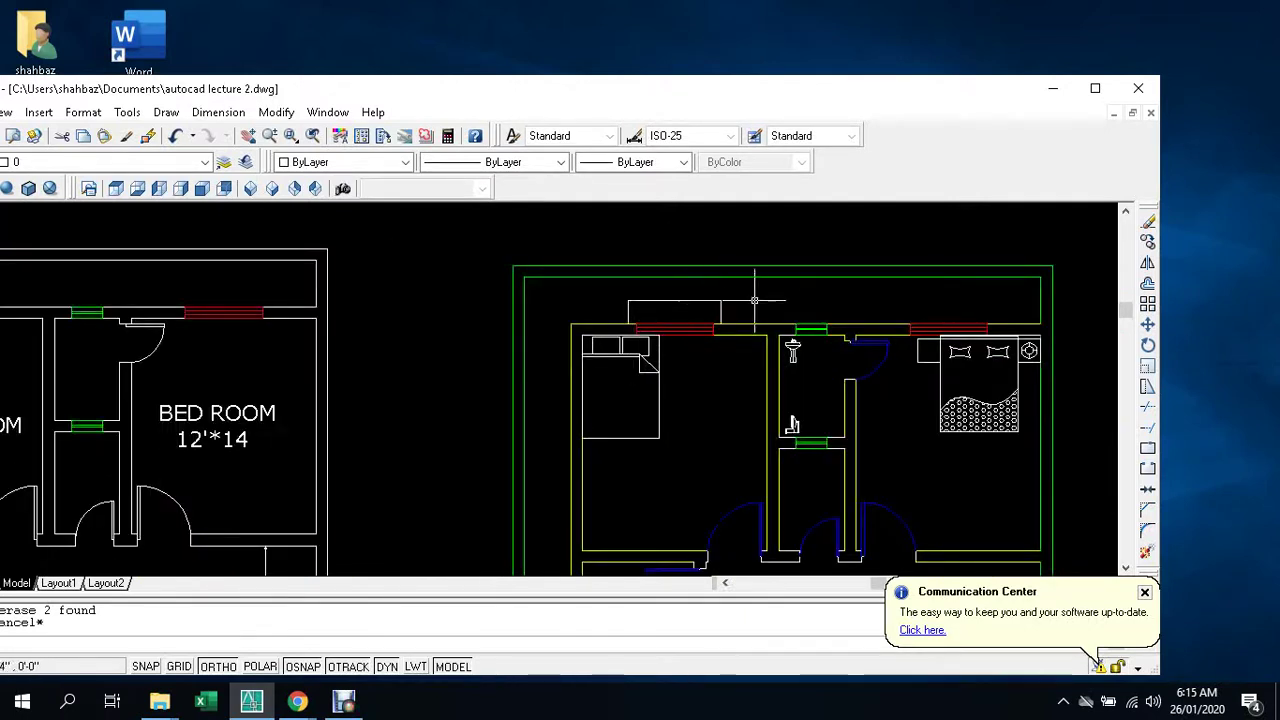
{"action": "middle_click_drag", "start_coordinate": [792, 424], "coordinate": [742, 432]}
{"action": "middle_click_drag", "start_coordinate": [700, 260], "coordinate": [568, 307]}
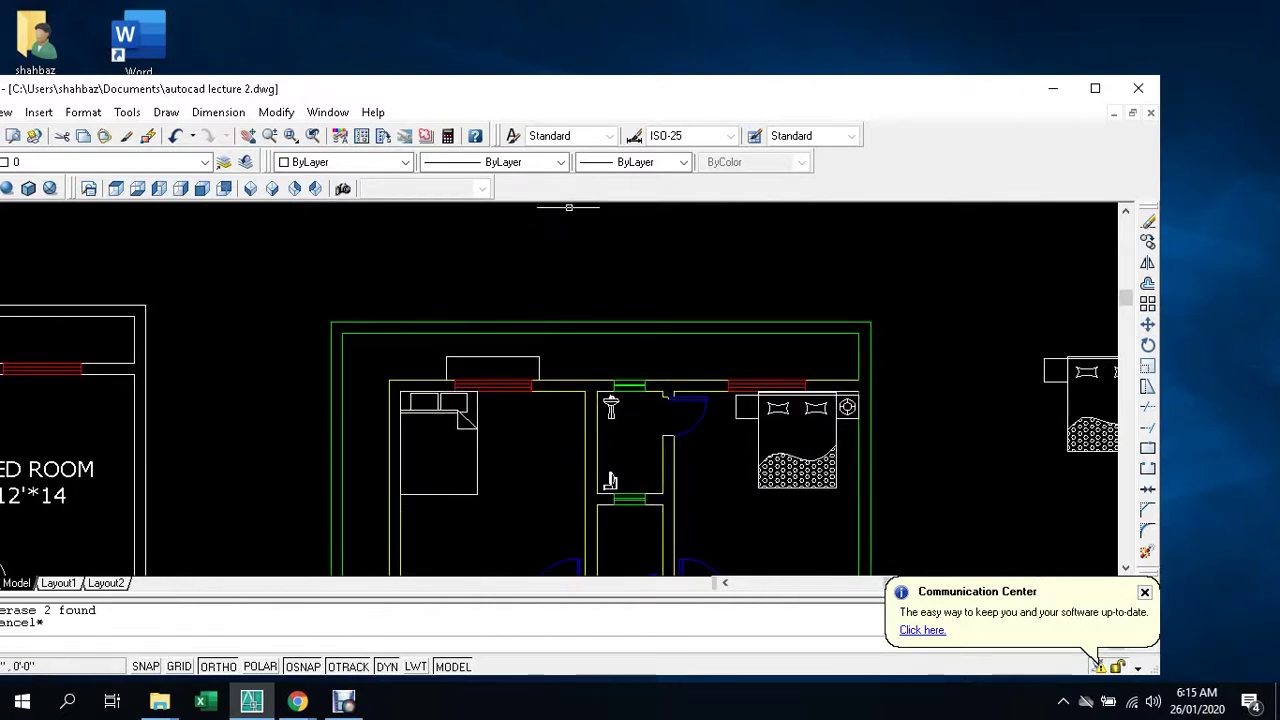
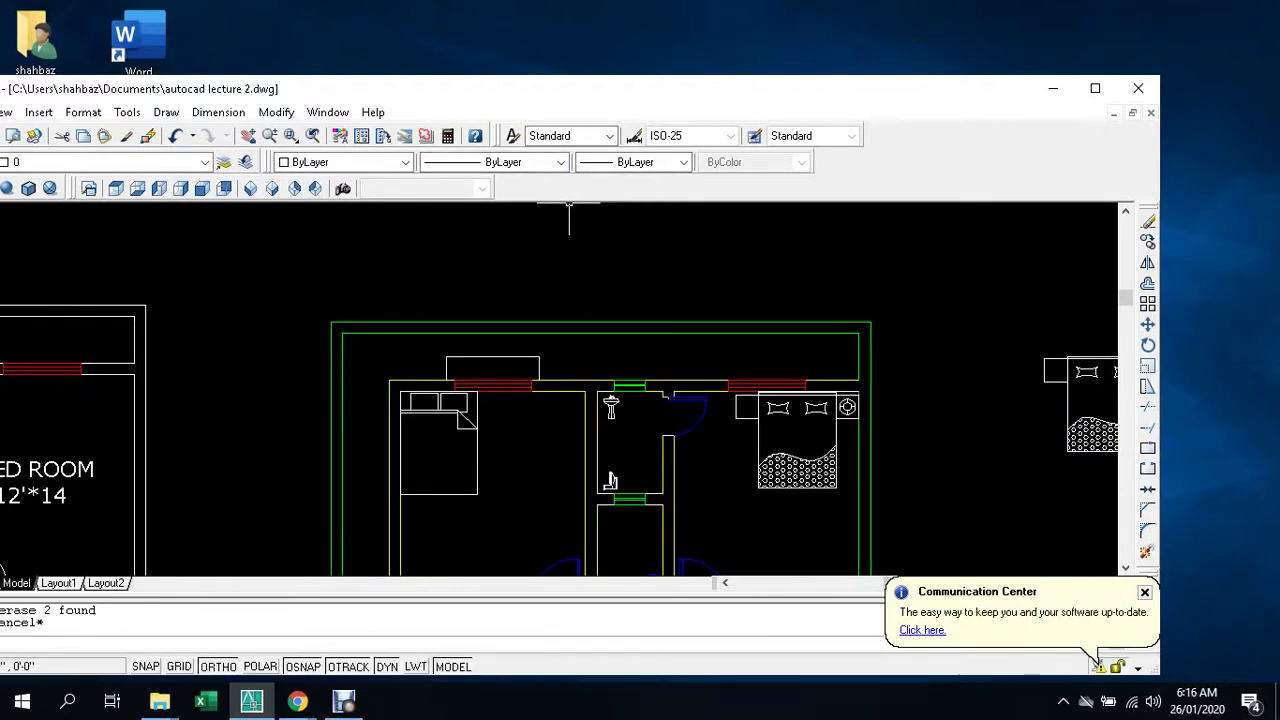
- Load every ISO linetype from acadiso.lin into the drawing via the Linetype Manager
{"action": "middle_click_drag", "start_coordinate": [495, 208], "coordinate": [506, 210]}
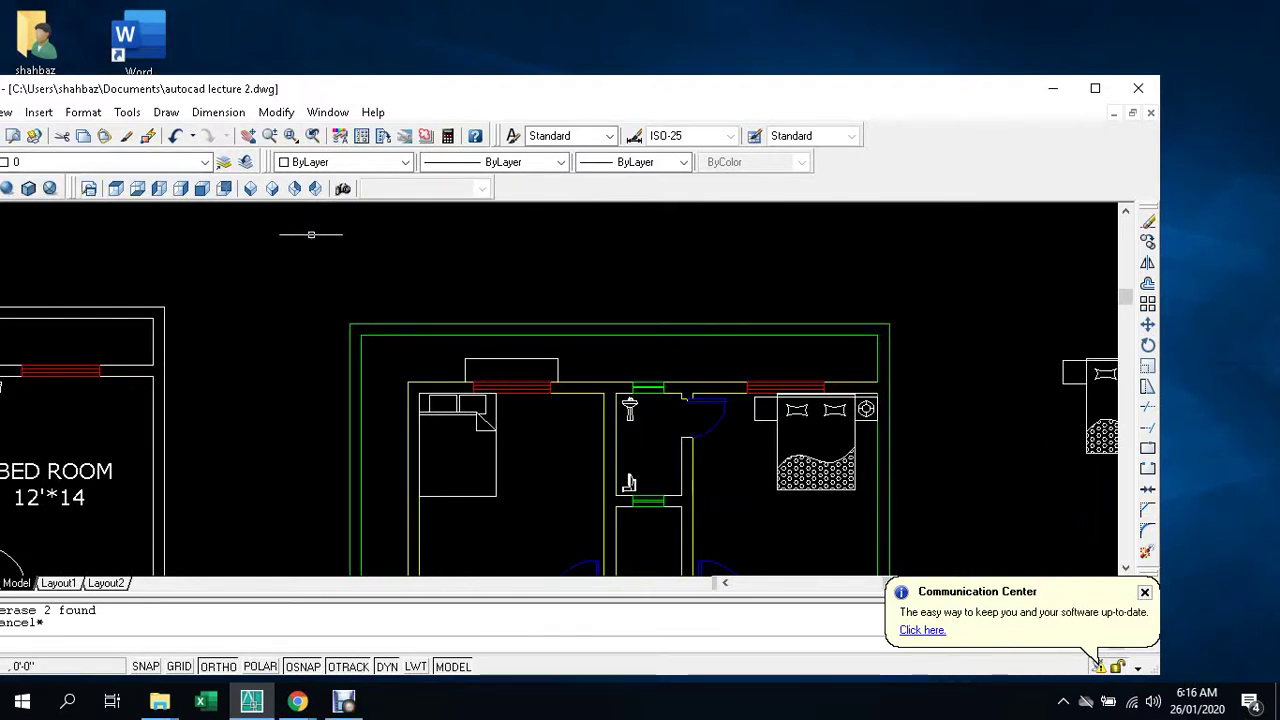
{"action": "left_click", "coordinate": [561, 162]}
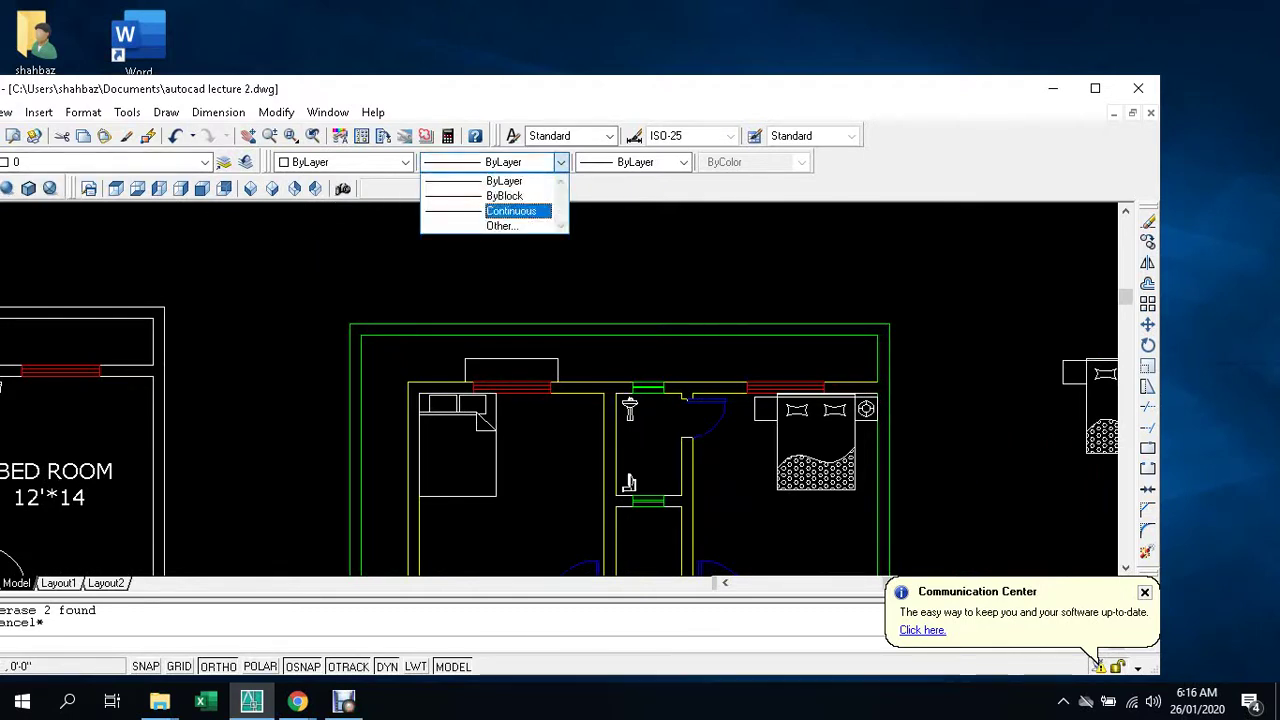
{"action": "left_click", "coordinate": [500, 226]}
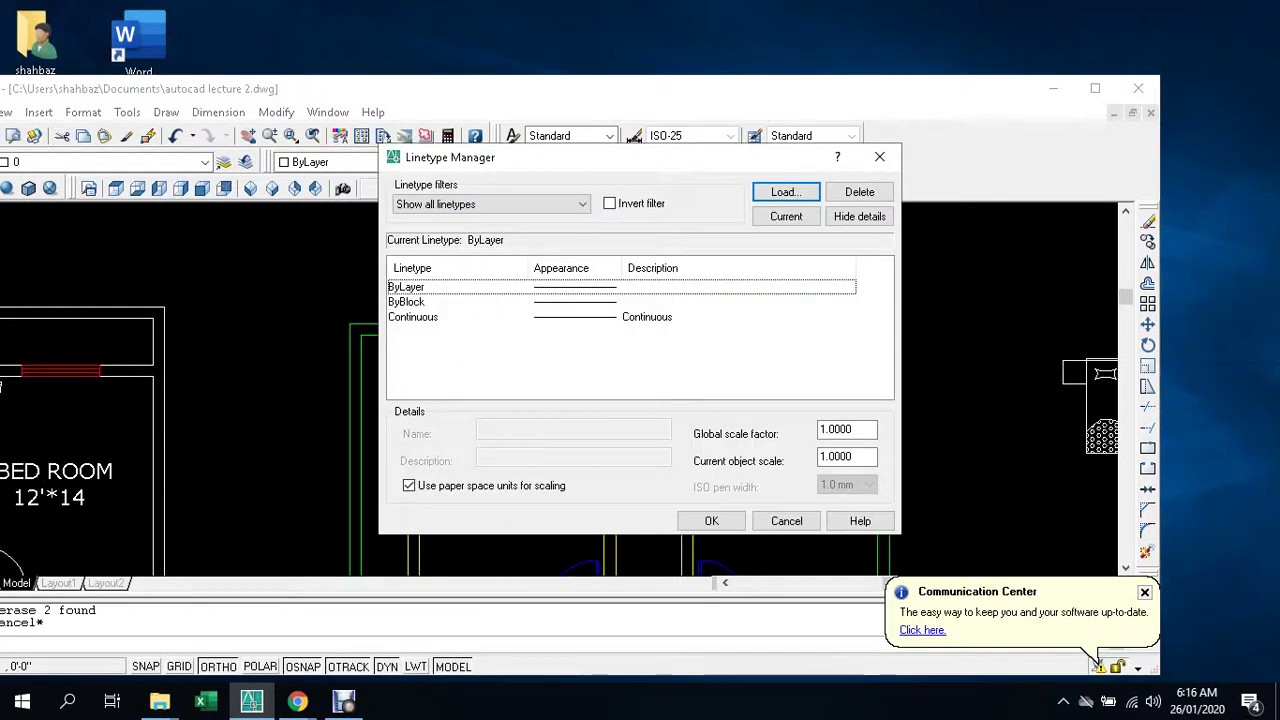
{"action": "left_click", "coordinate": [786, 192]}
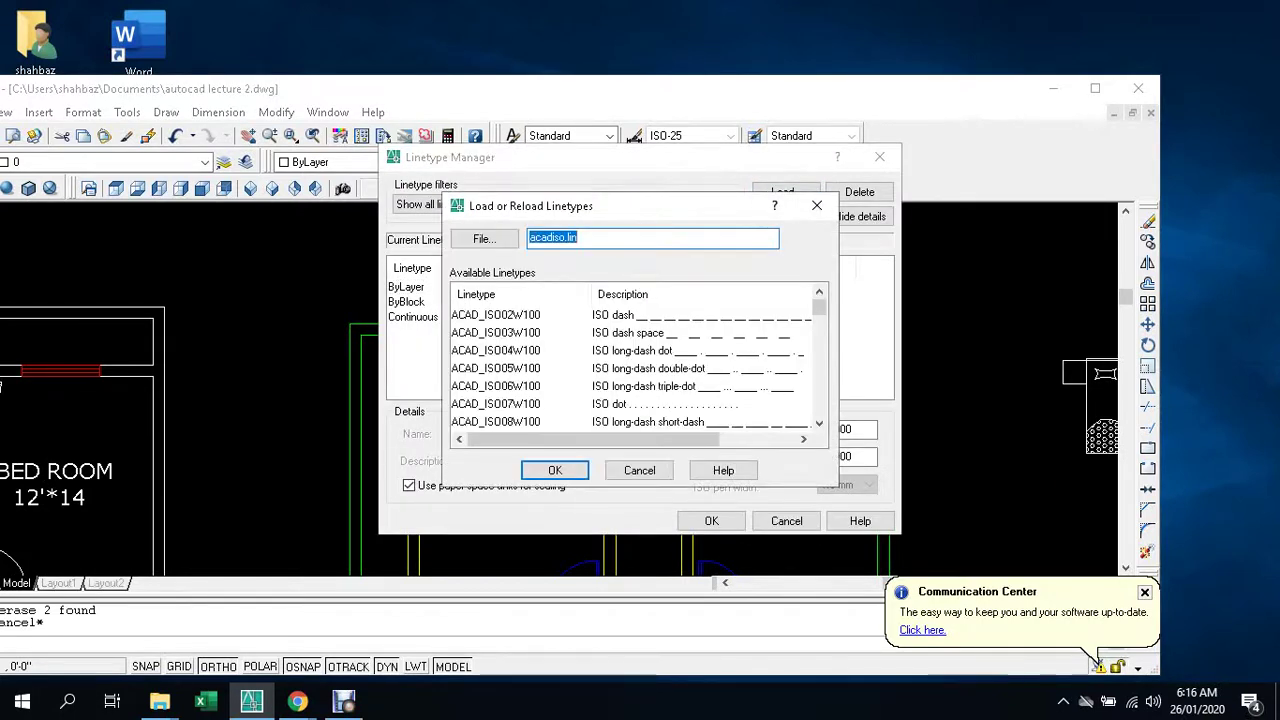
{"action": "left_click", "coordinate": [496, 350]}
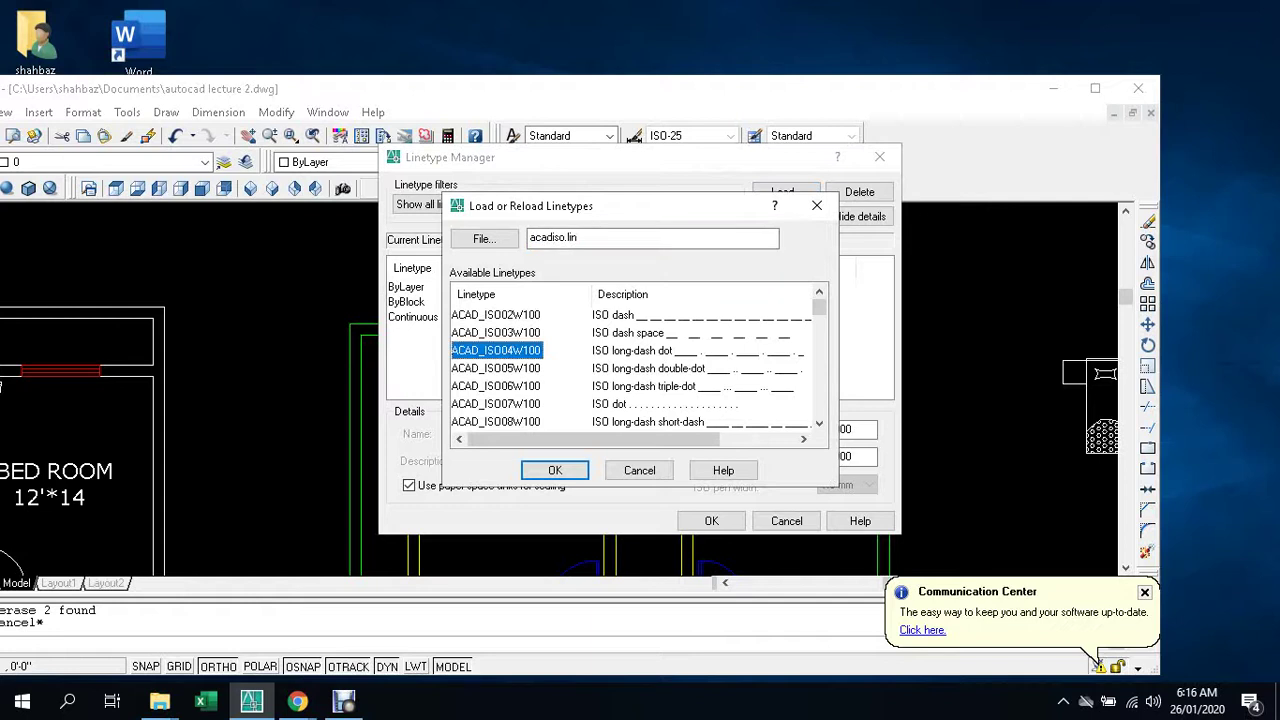
{"action": "key", "text": "ctrl+a"}
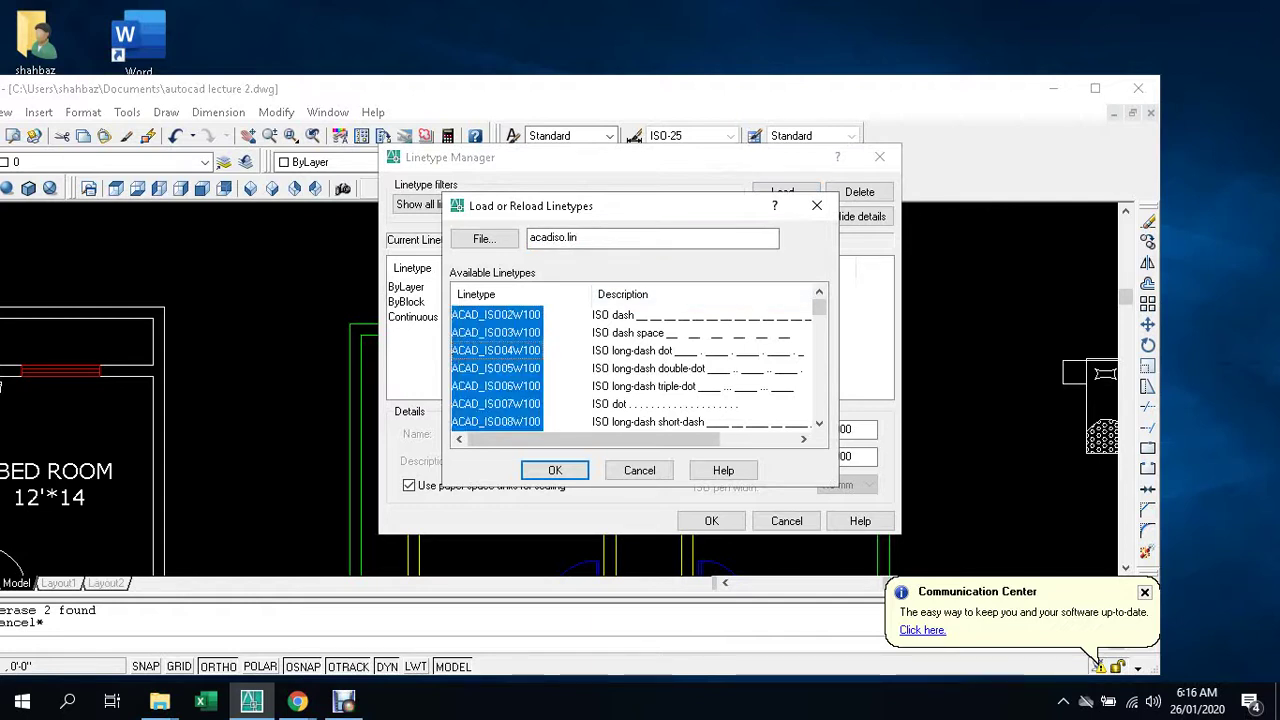
{"action": "left_click", "coordinate": [555, 470]}
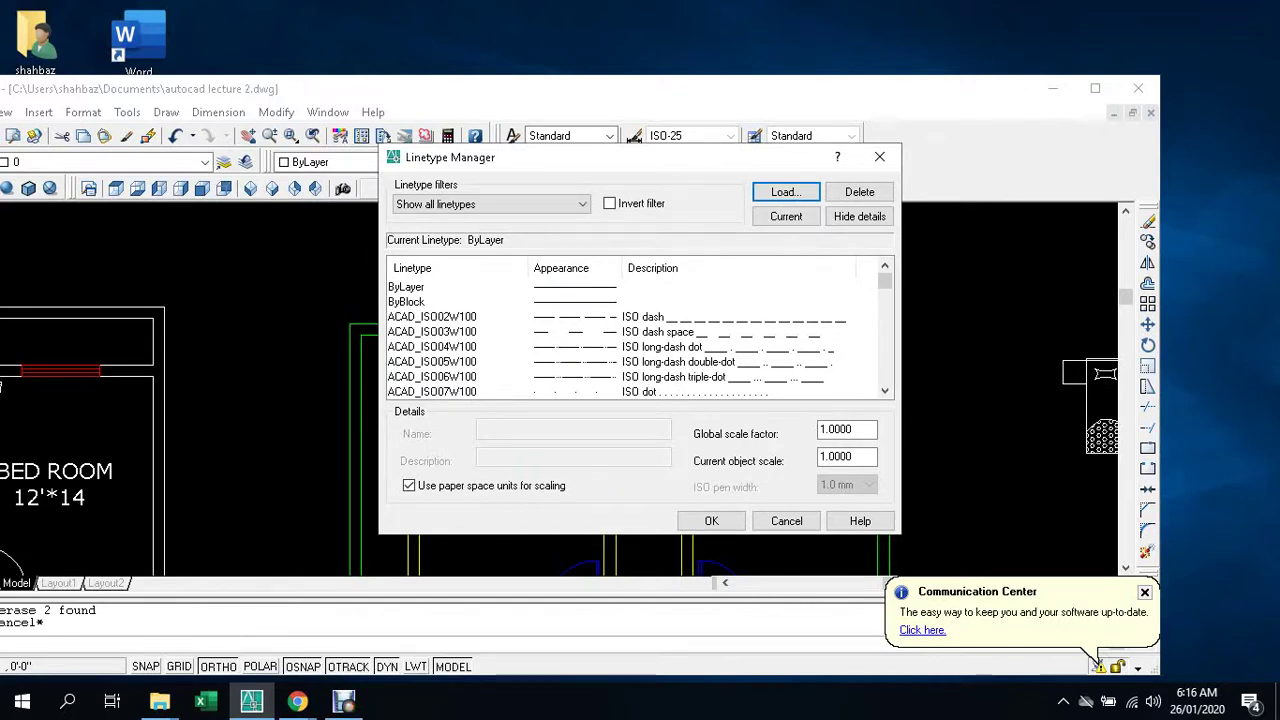
{"action": "left_click", "coordinate": [432, 316]}
- Give the top line of the left window projection an ACAD_ISO dashed linetype
{"action": "left_click", "coordinate": [711, 520]}
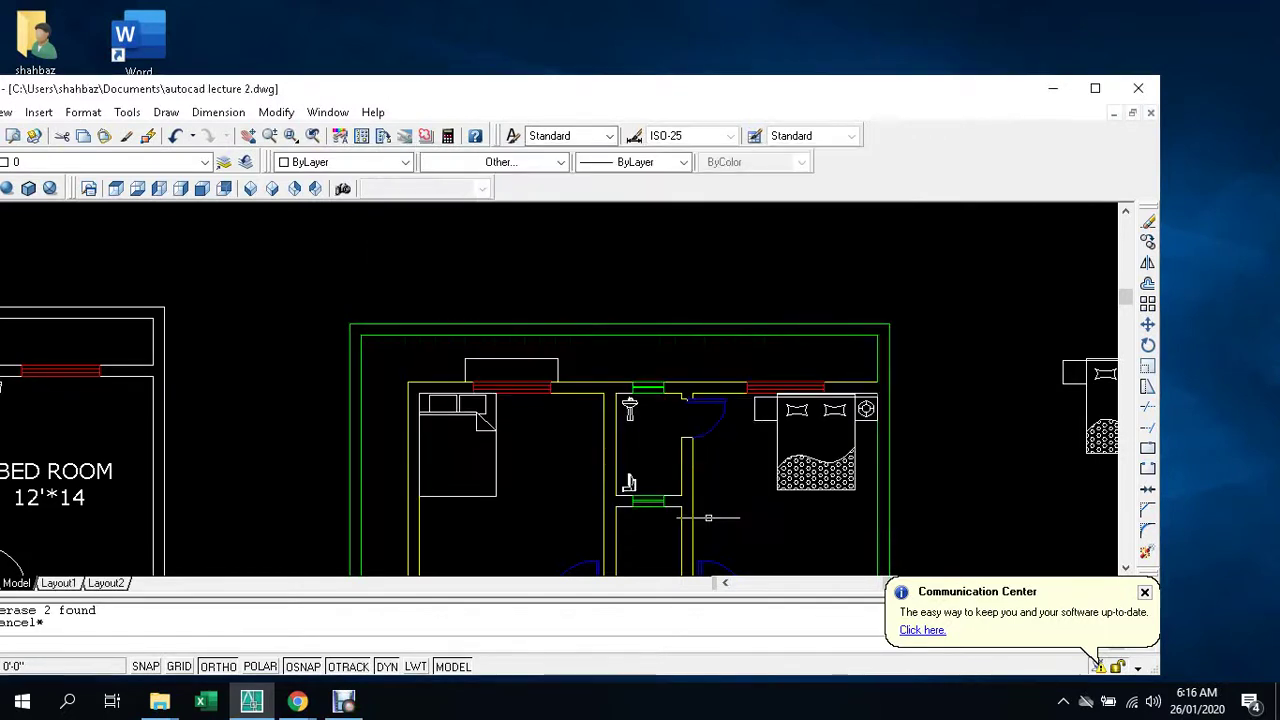
{"action": "scroll", "coordinate": [485, 362], "scroll_direction": "up", "scroll_amount": 1}
{"action": "left_click", "coordinate": [441, 363]}
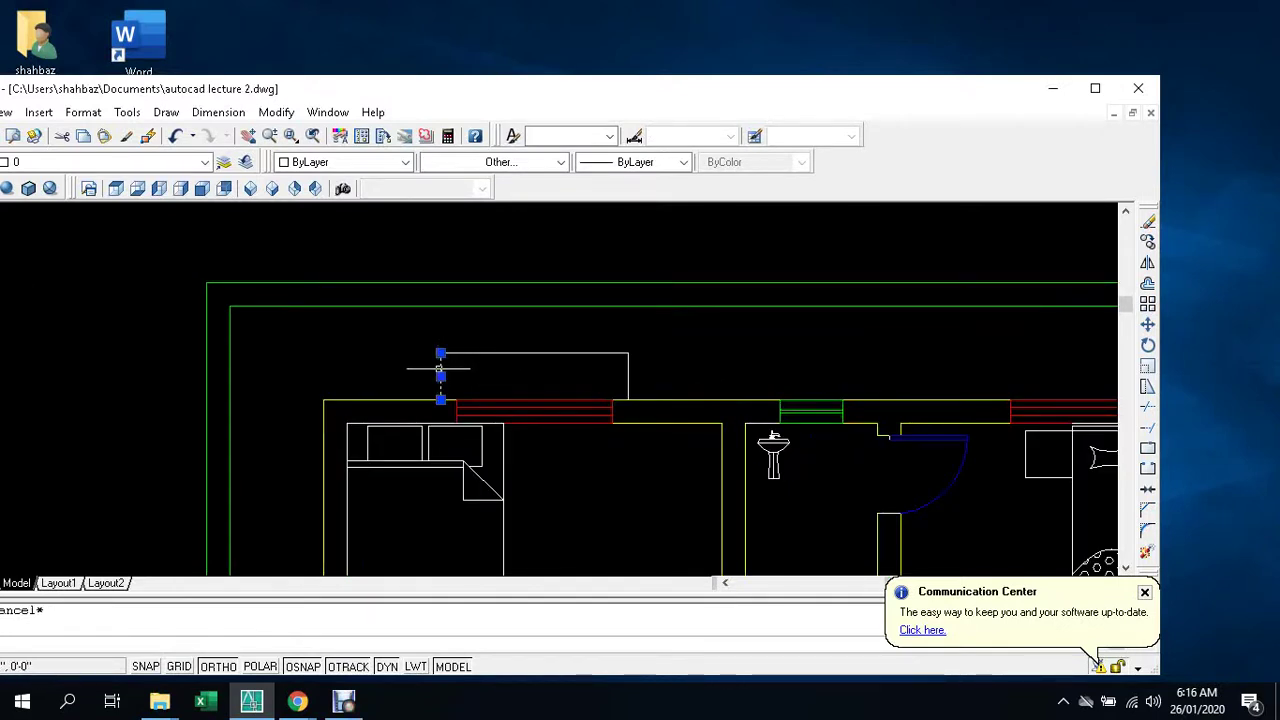
{"action": "left_click", "coordinate": [485, 353]}
{"action": "left_click", "coordinate": [622, 372]}
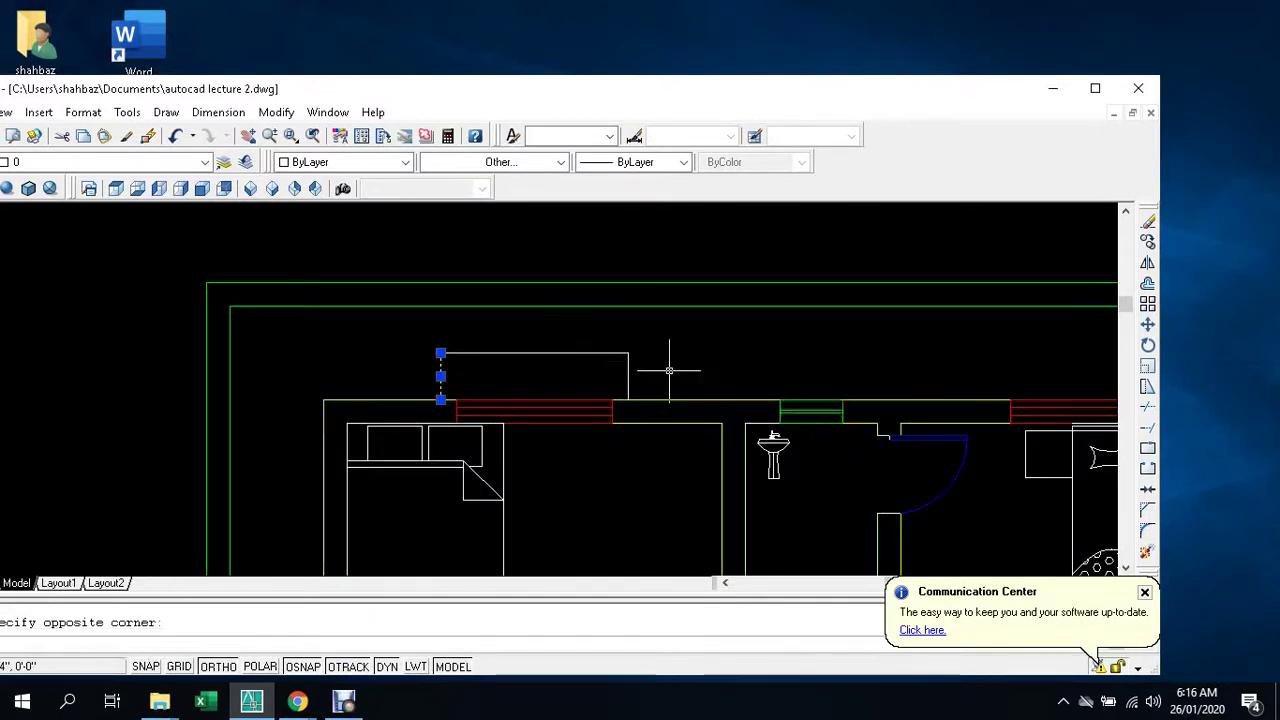
{"action": "left_click", "coordinate": [590, 352]}
{"action": "scroll", "coordinate": [589, 351], "scroll_direction": "down", "scroll_amount": 4}
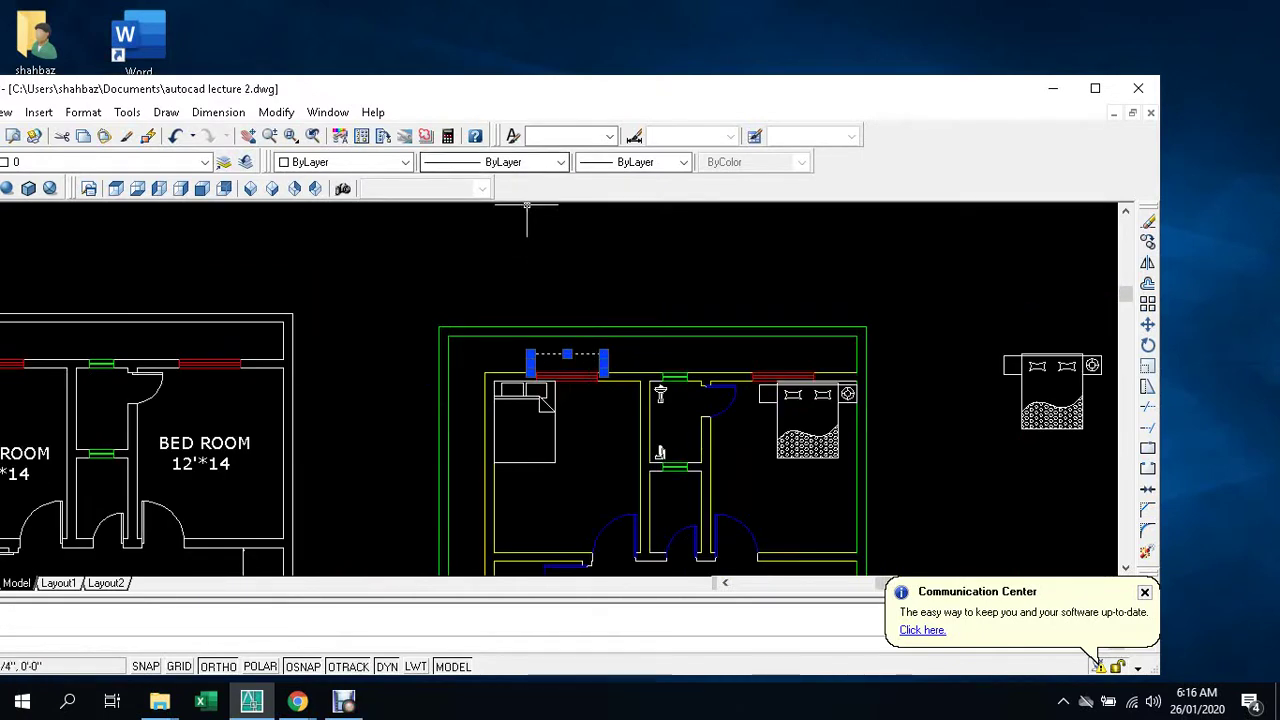
{"action": "left_click", "coordinate": [561, 162]}
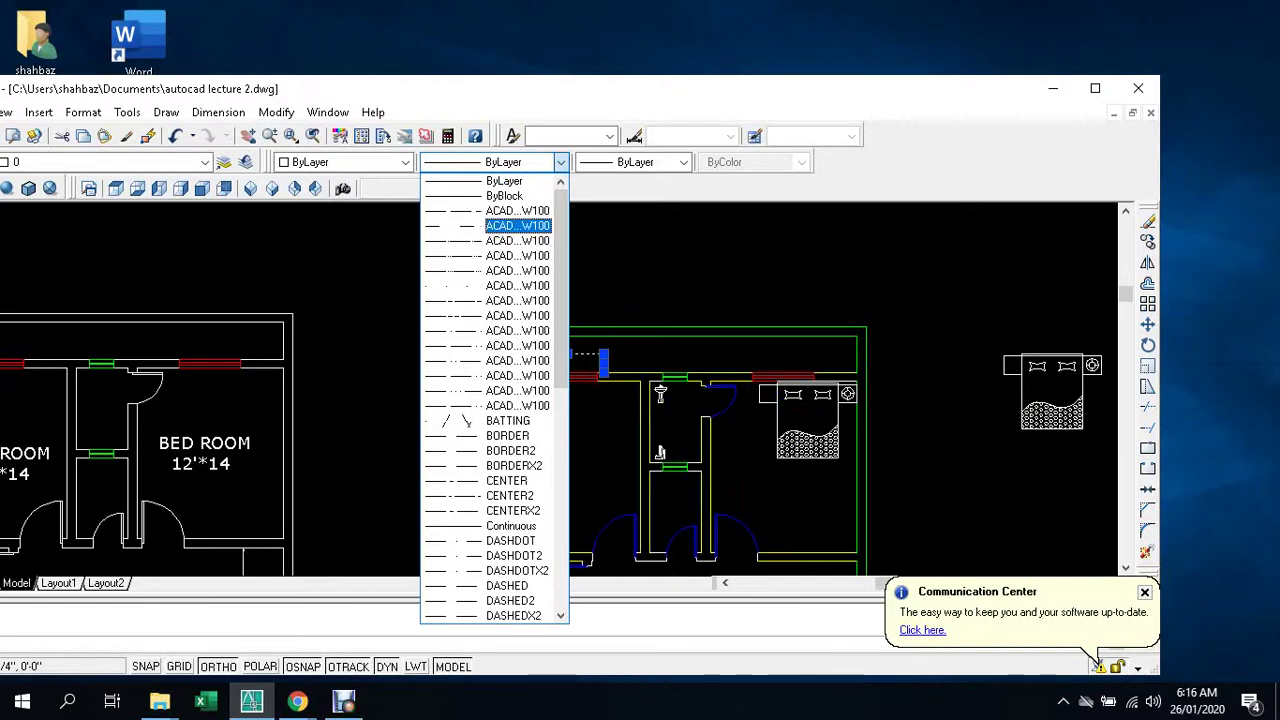
{"action": "left_click", "coordinate": [517, 226]}
{"action": "key", "text": "Escape"}
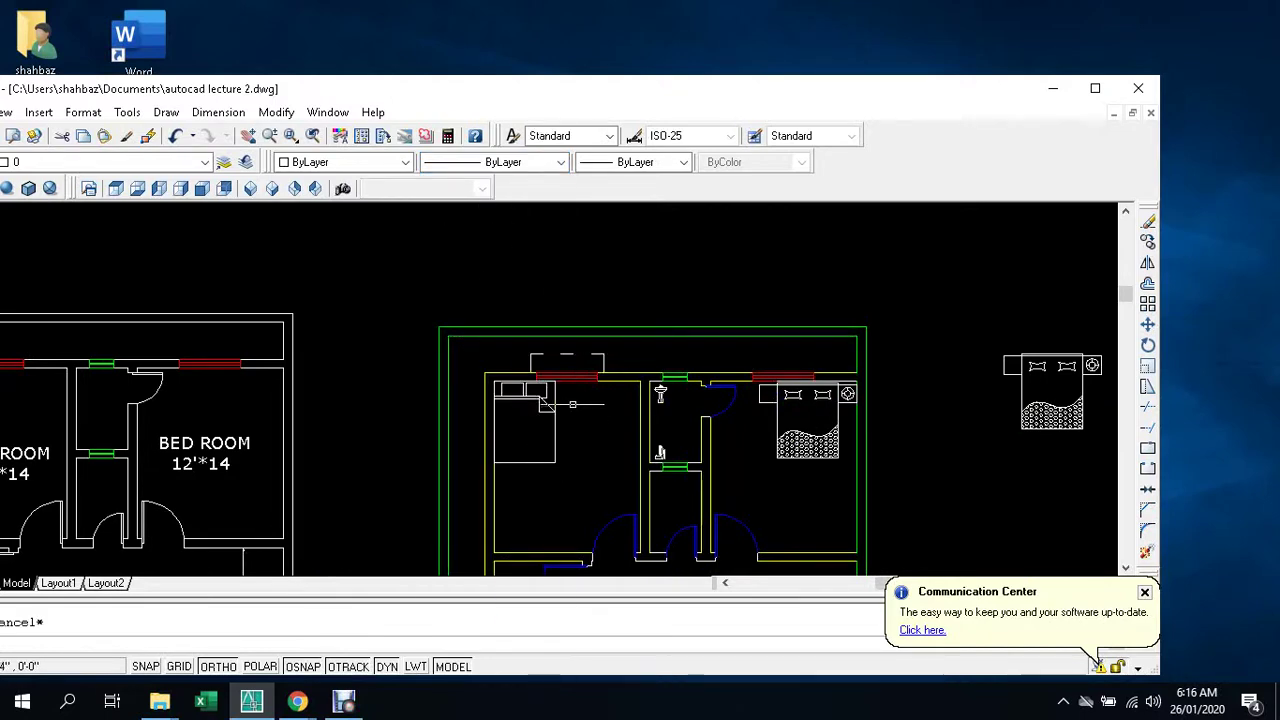
- Reselect the dashed projection line and confirm its linetype in the Properties palette
{"action": "scroll", "coordinate": [572, 403], "scroll_direction": "up", "scroll_amount": 3}
{"action": "middle_click_drag", "start_coordinate": [561, 327], "coordinate": [469, 397]}
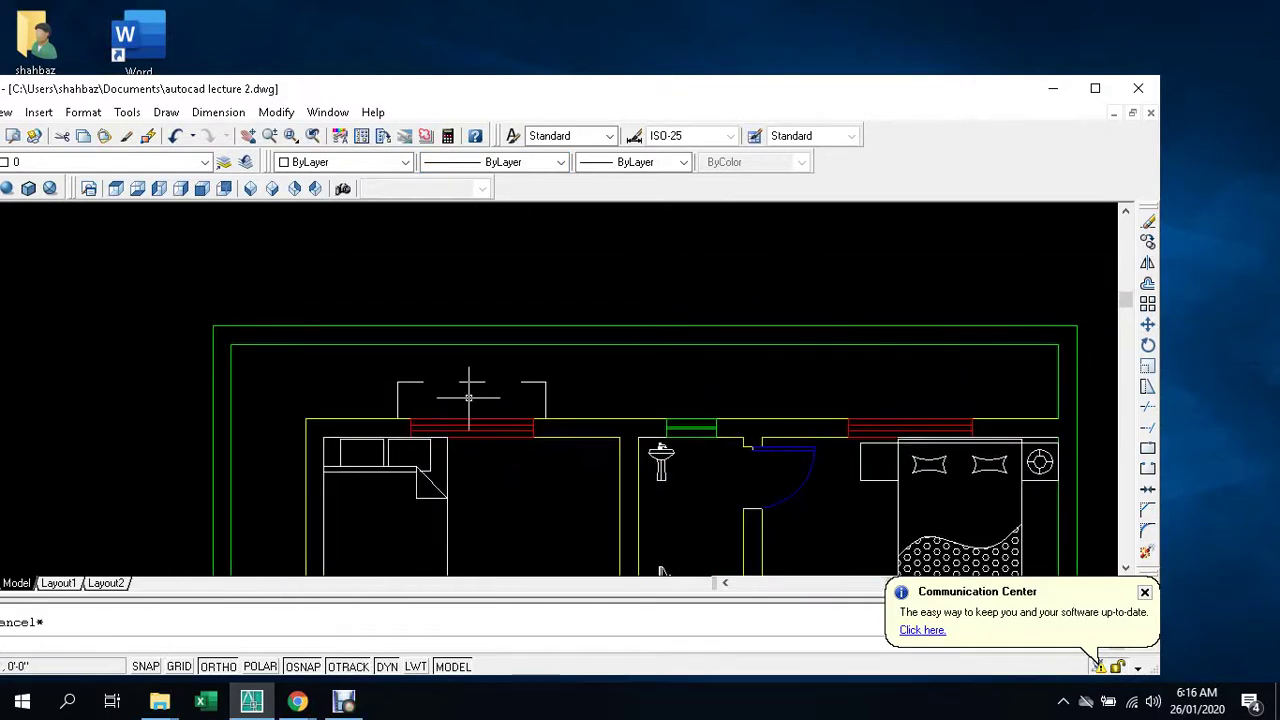
{"action": "key", "text": "Escape"}
{"action": "scroll", "coordinate": [482, 409], "scroll_direction": "down", "scroll_amount": 1}
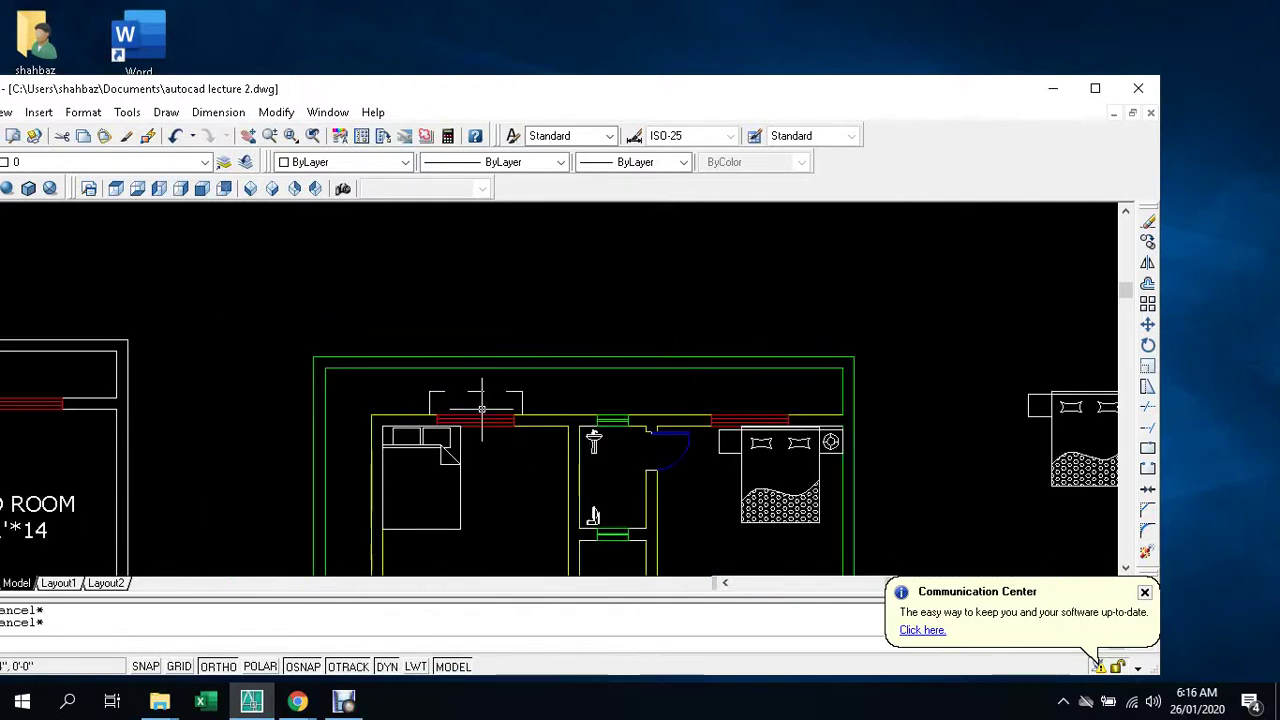
{"action": "left_click", "coordinate": [471, 384]}
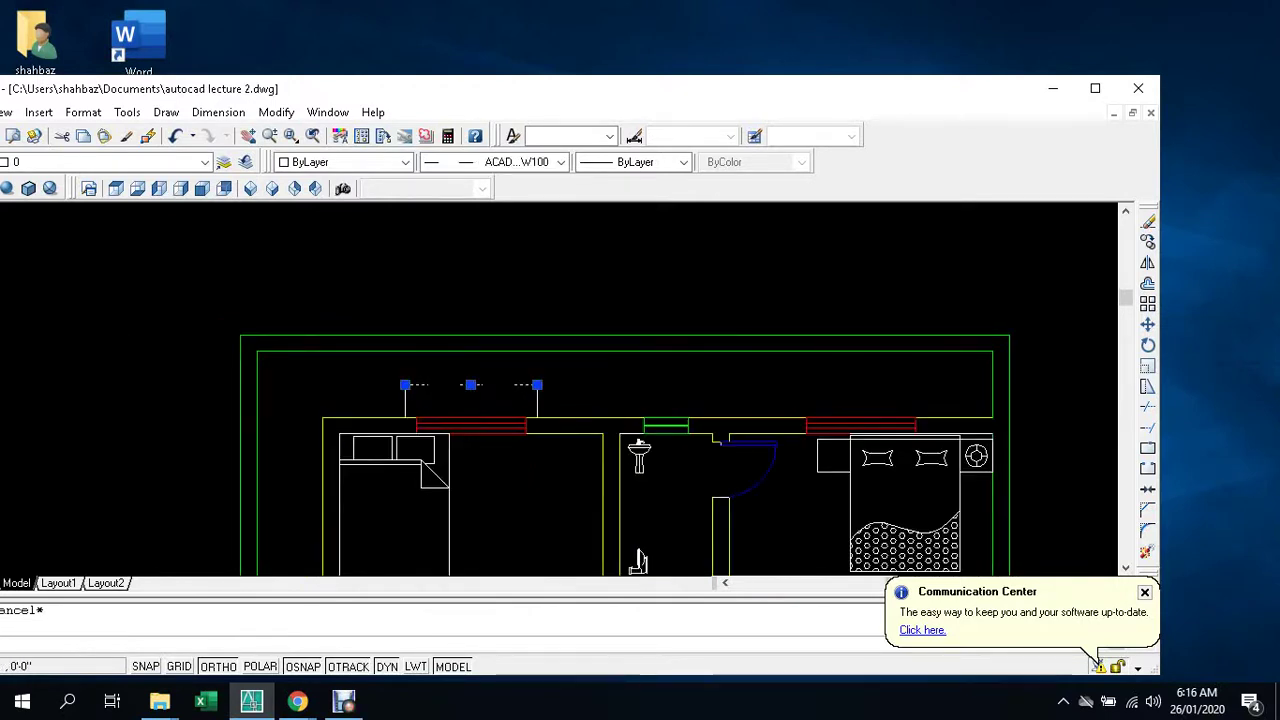
{"action": "key", "text": "ctrl+1"}
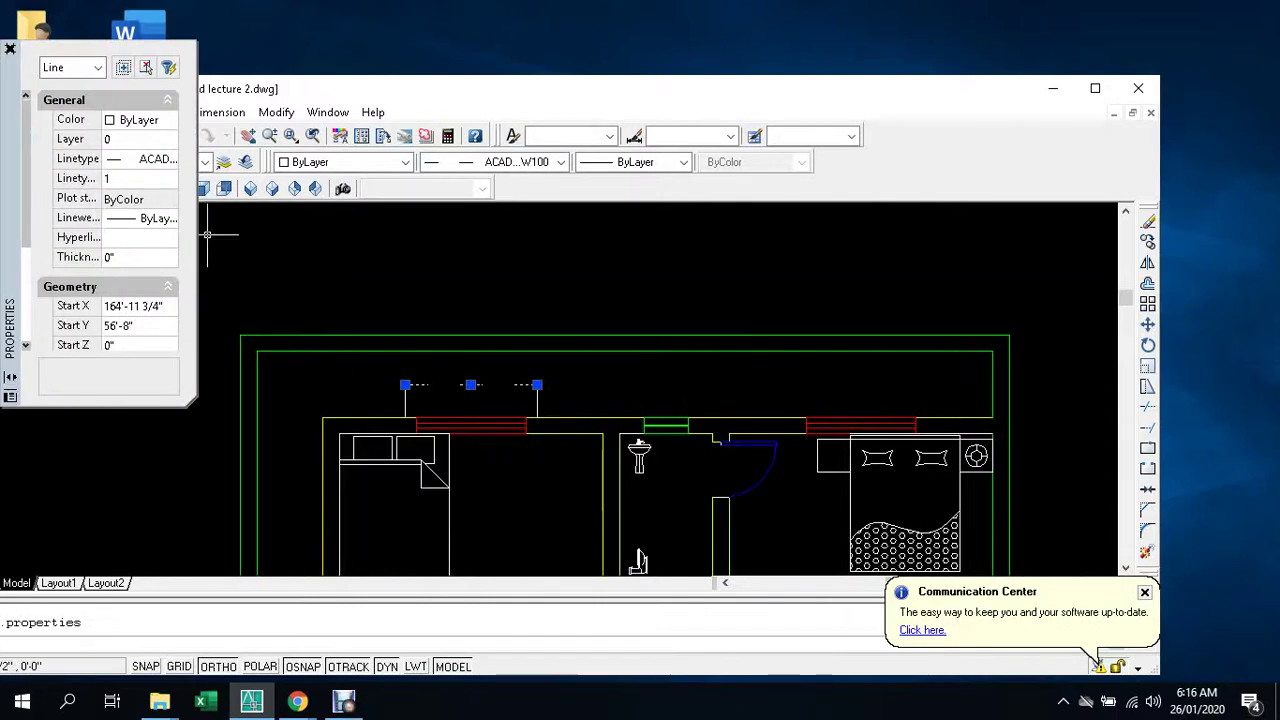
{"action": "key", "text": "ctrl+1"}
{"action": "key", "text": "Escape"}
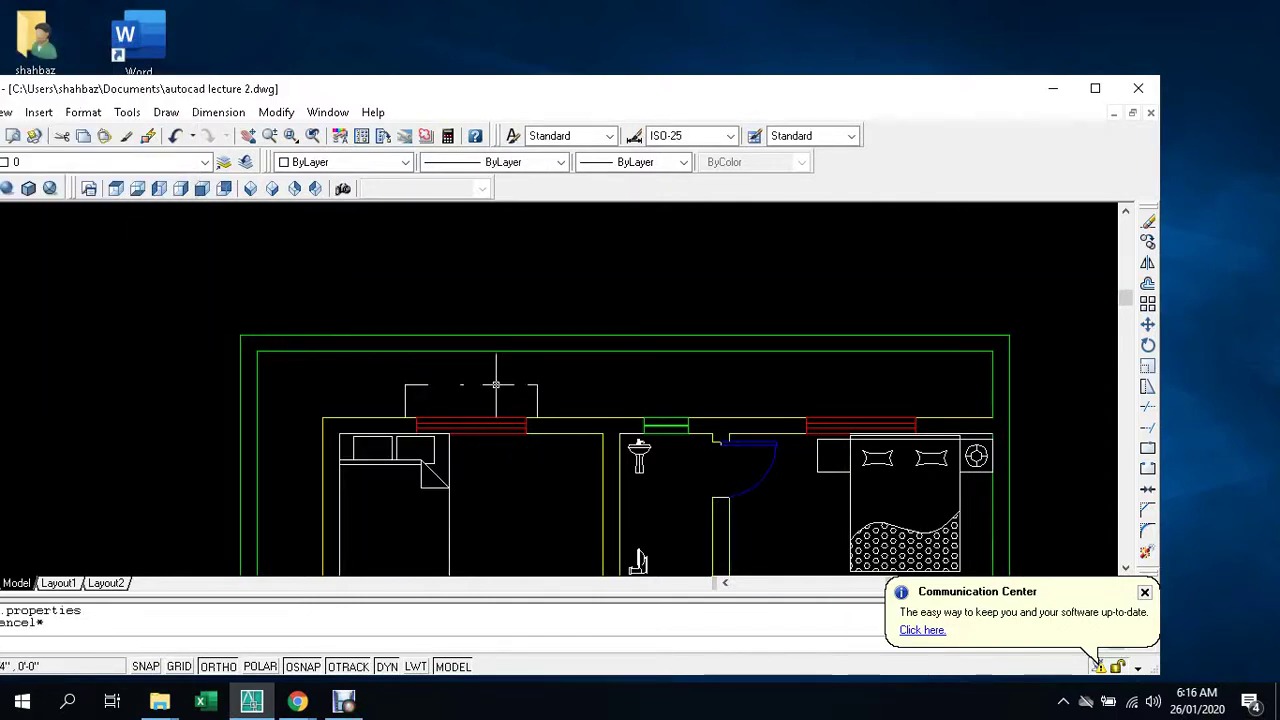
- Change the global linetype scale factor from 1.0000 to 0.5 in the Linetype Manager
{"action": "left_click", "coordinate": [474, 384]}
{"action": "scroll", "coordinate": [475, 385], "scroll_direction": "down", "scroll_amount": 2}
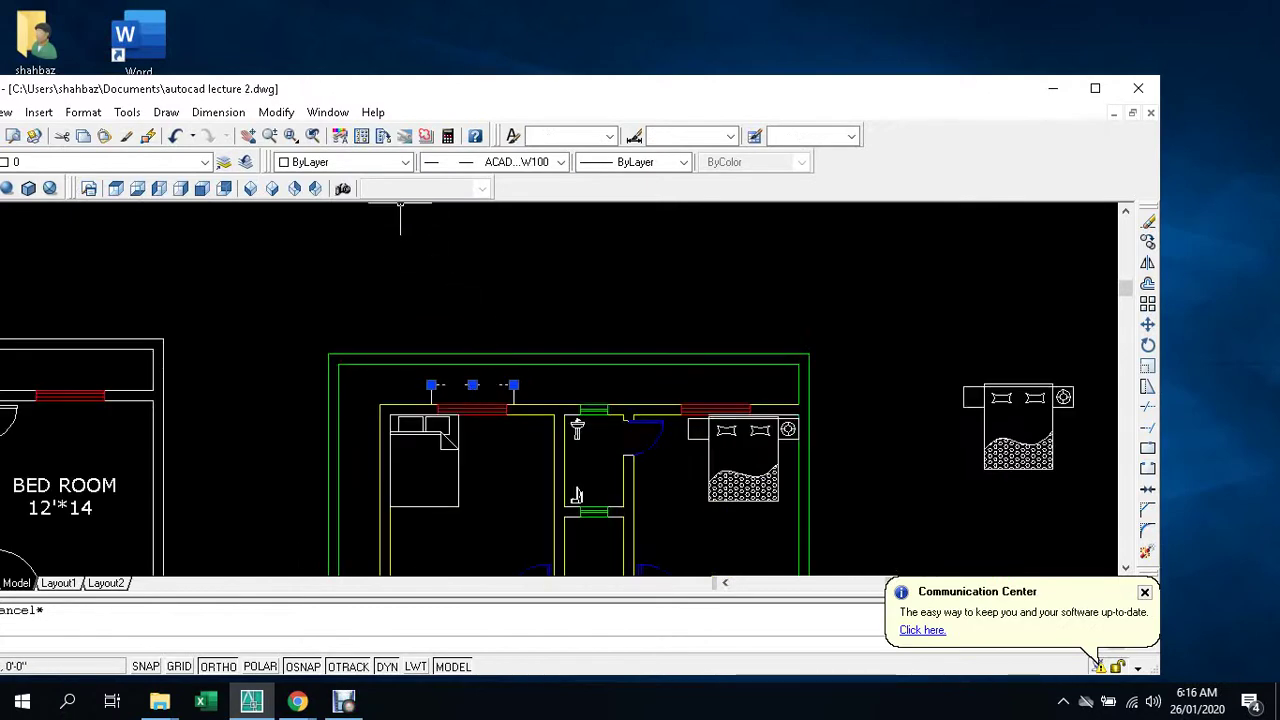
{"action": "left_click", "coordinate": [561, 162]}
{"action": "scroll", "coordinate": [495, 400], "scroll_direction": "down", "scroll_amount": 5}
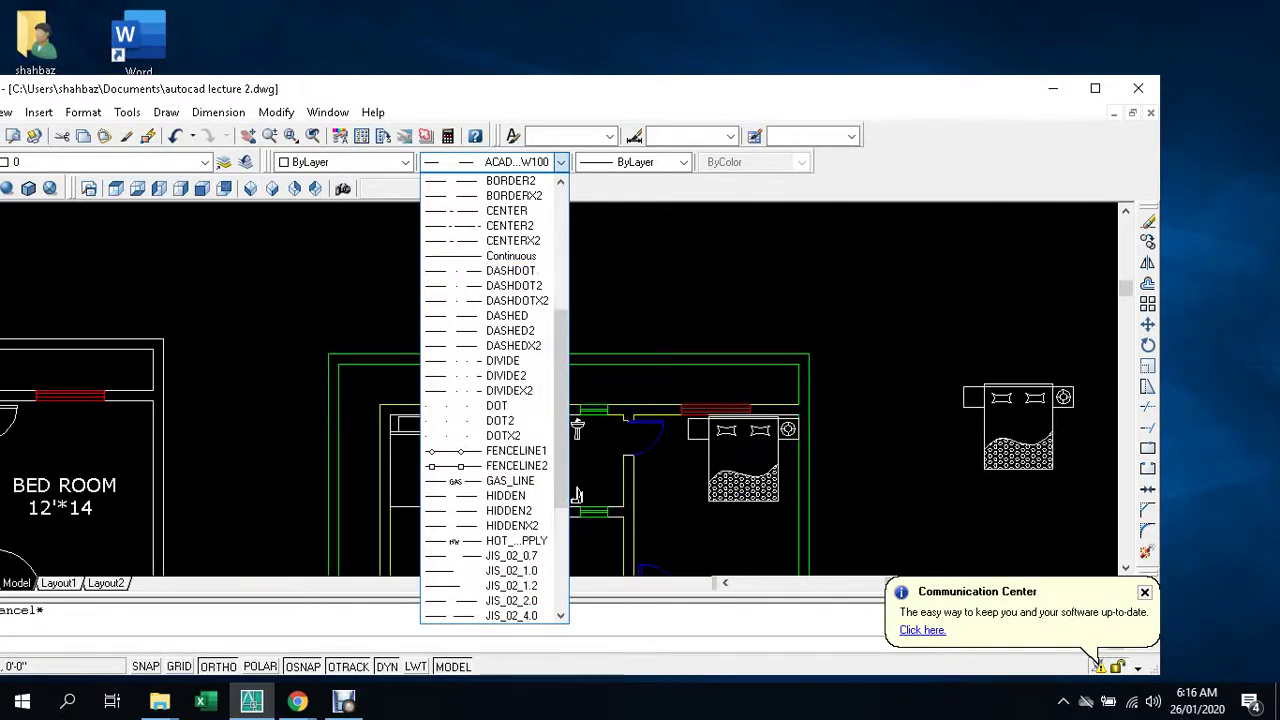
{"action": "scroll", "coordinate": [577, 495], "scroll_direction": "down", "scroll_amount": 5}
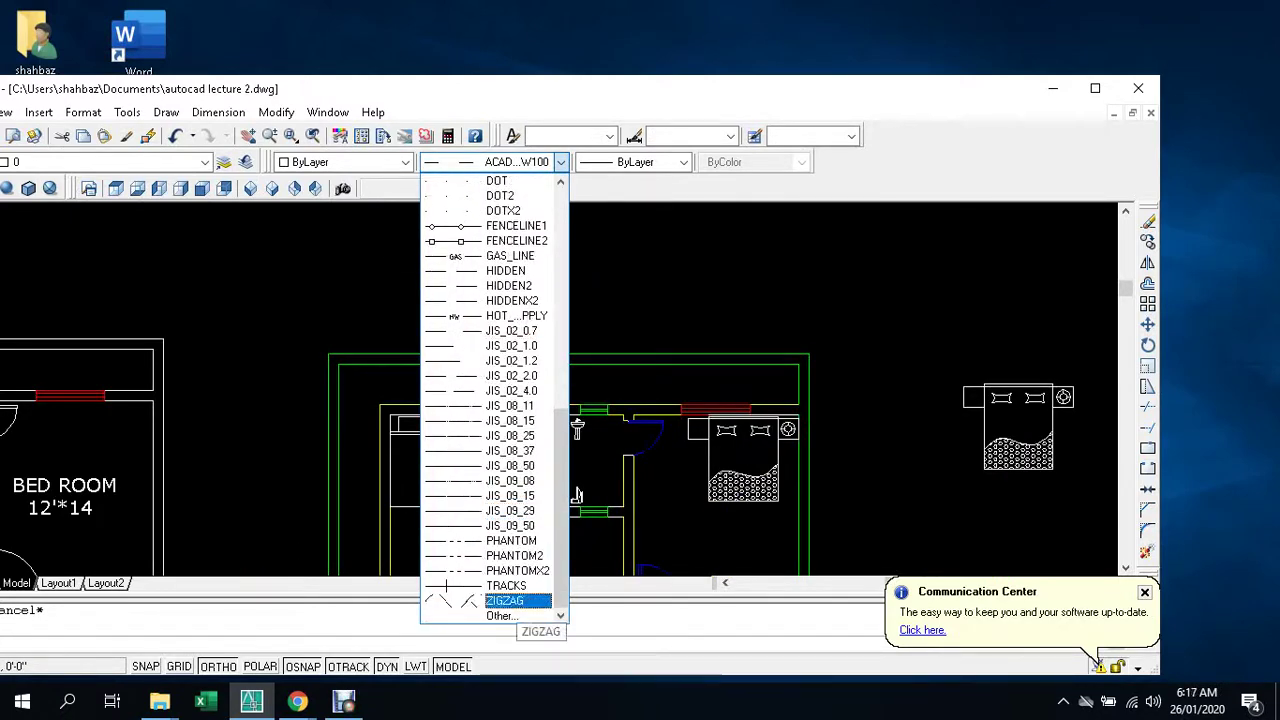
{"action": "left_click", "coordinate": [500, 615]}
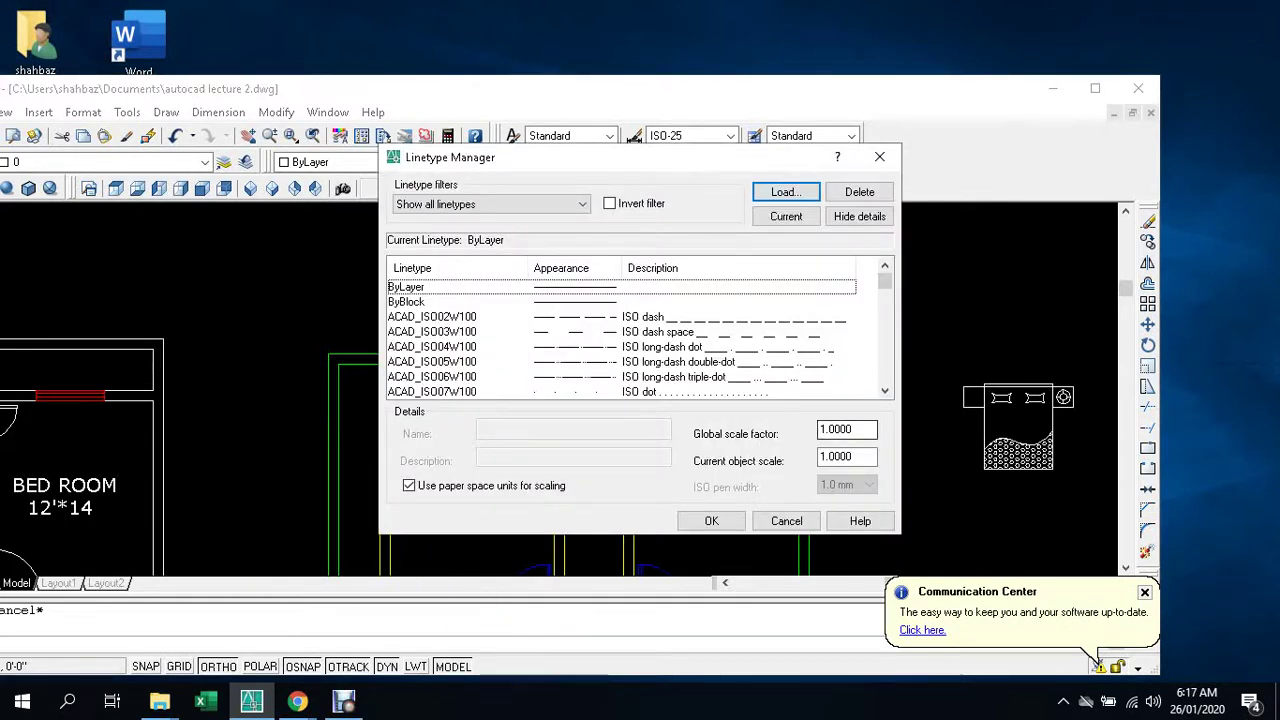
{"action": "left_click", "coordinate": [850, 429]}
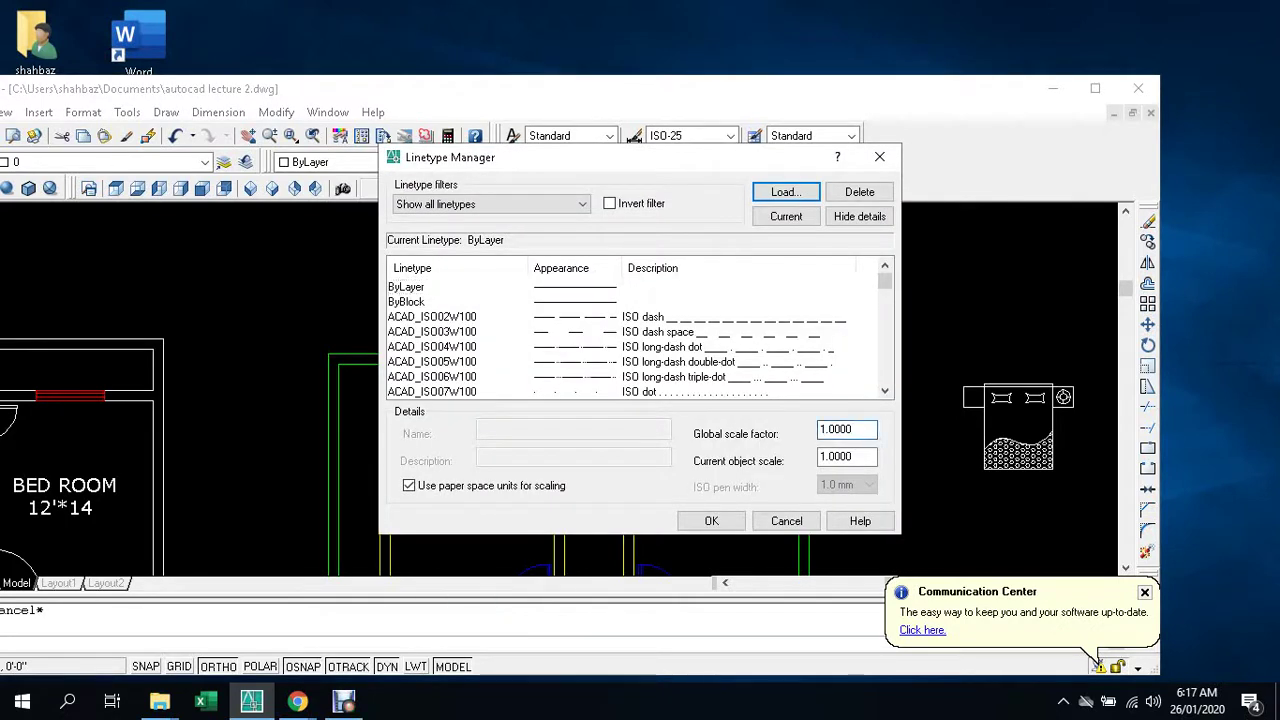
{"action": "key", "text": "BackSpace"}
{"action": "key", "text": "BackSpace"}
{"action": "key", "text": "BackSpace"}
{"action": "type", "text": "0.5"}
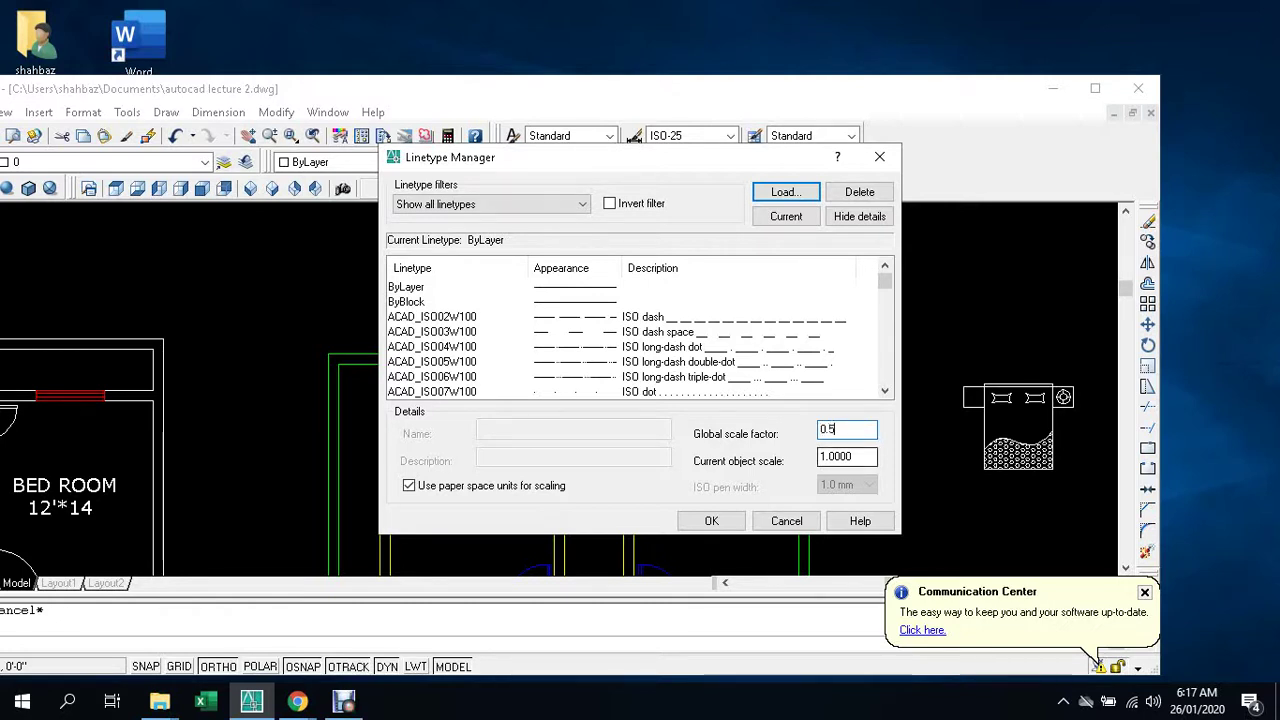
{"action": "left_click", "coordinate": [711, 521]}
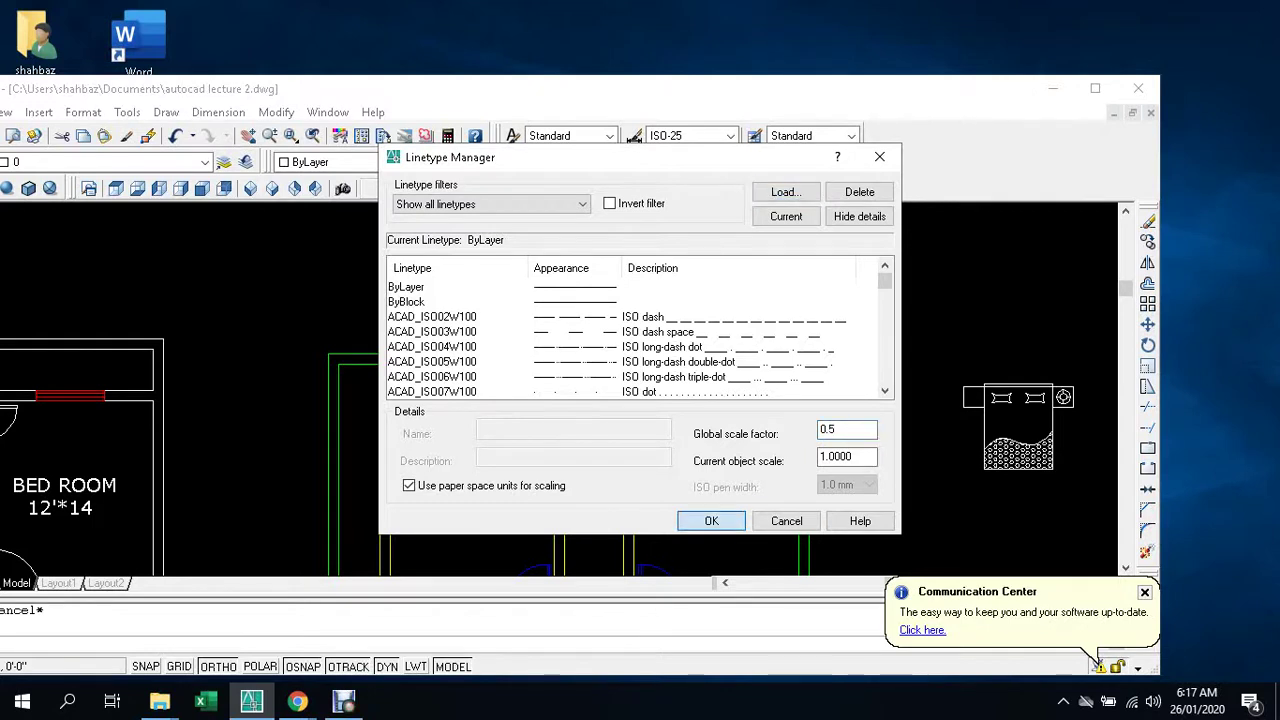
{"action": "scroll", "coordinate": [445, 440], "scroll_direction": "up", "scroll_amount": 3}
- Copy the picked red window object from its midpoint to a spot further right
{"action": "scroll", "coordinate": [430, 404], "scroll_direction": "up", "scroll_amount": 3}
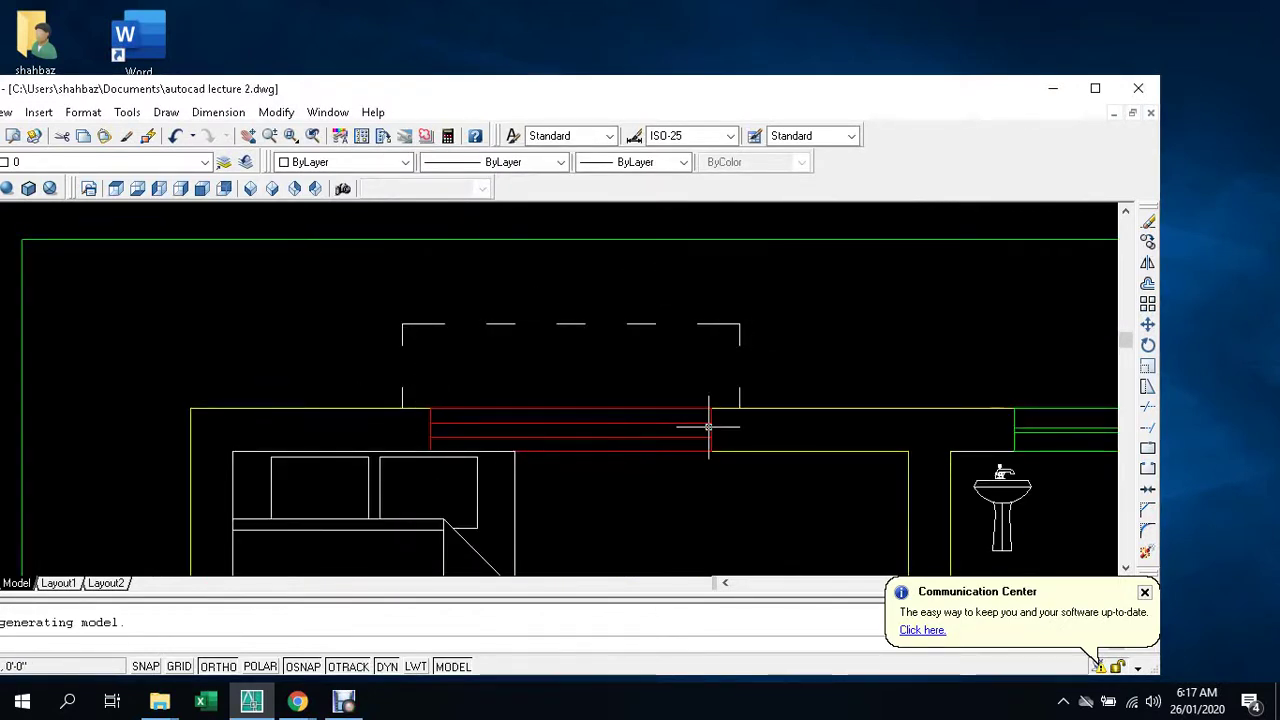
{"action": "key", "text": "Escape"}
{"action": "key", "text": "Escape"}
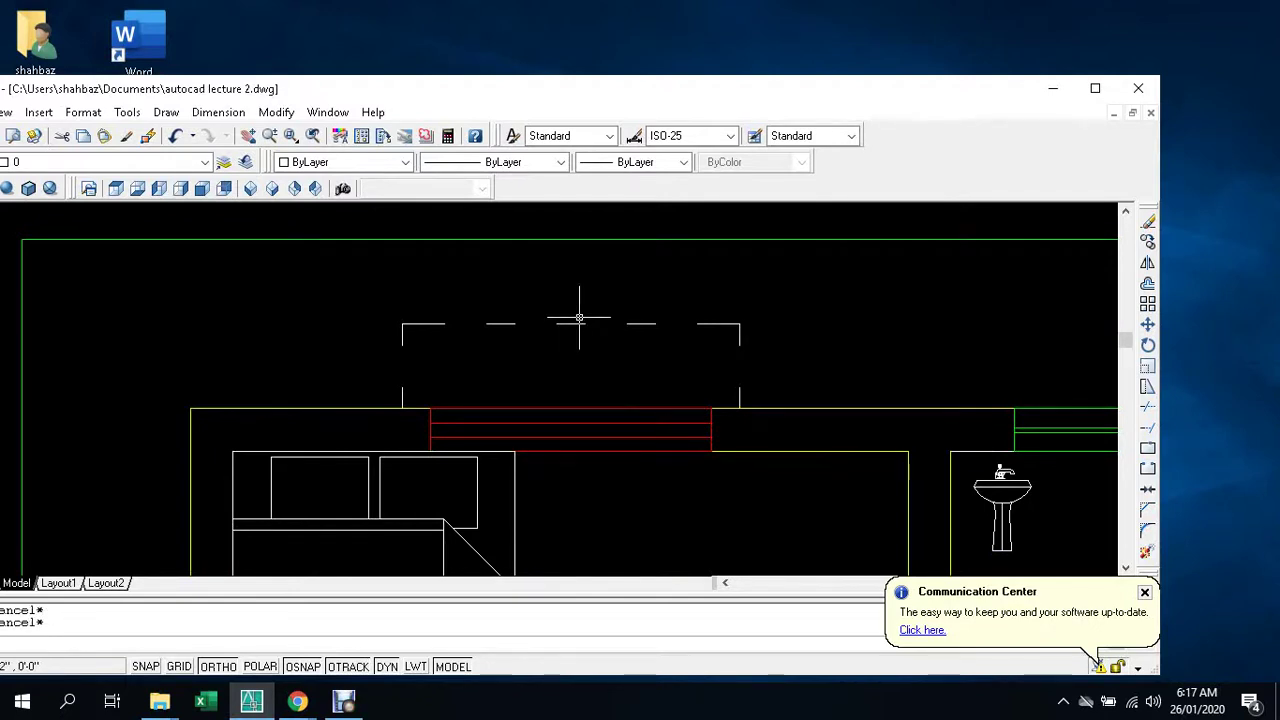
{"action": "scroll", "coordinate": [579, 318], "scroll_direction": "down", "scroll_amount": 2}
{"action": "type", "text": "co"}
{"action": "key", "text": "Return"}
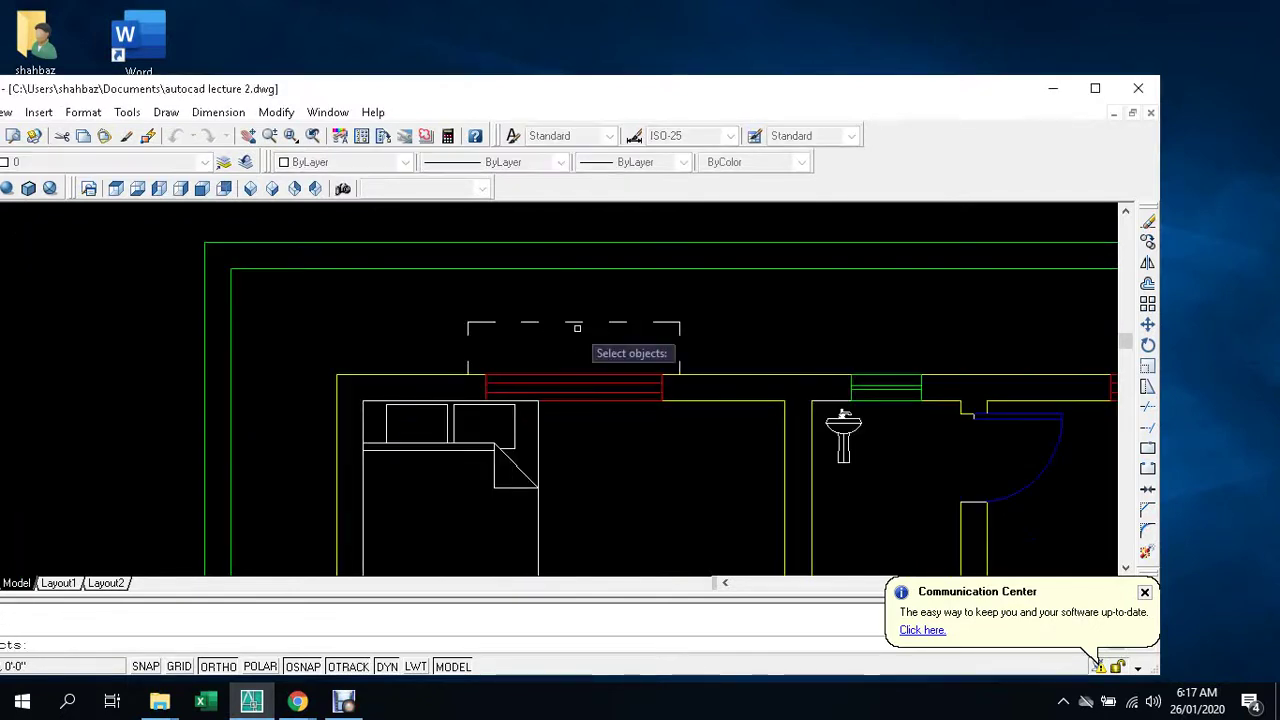
{"action": "left_click", "coordinate": [577, 323]}
{"action": "key", "text": "Return"}
{"action": "scroll", "coordinate": [566, 380], "scroll_direction": "up", "scroll_amount": 2}
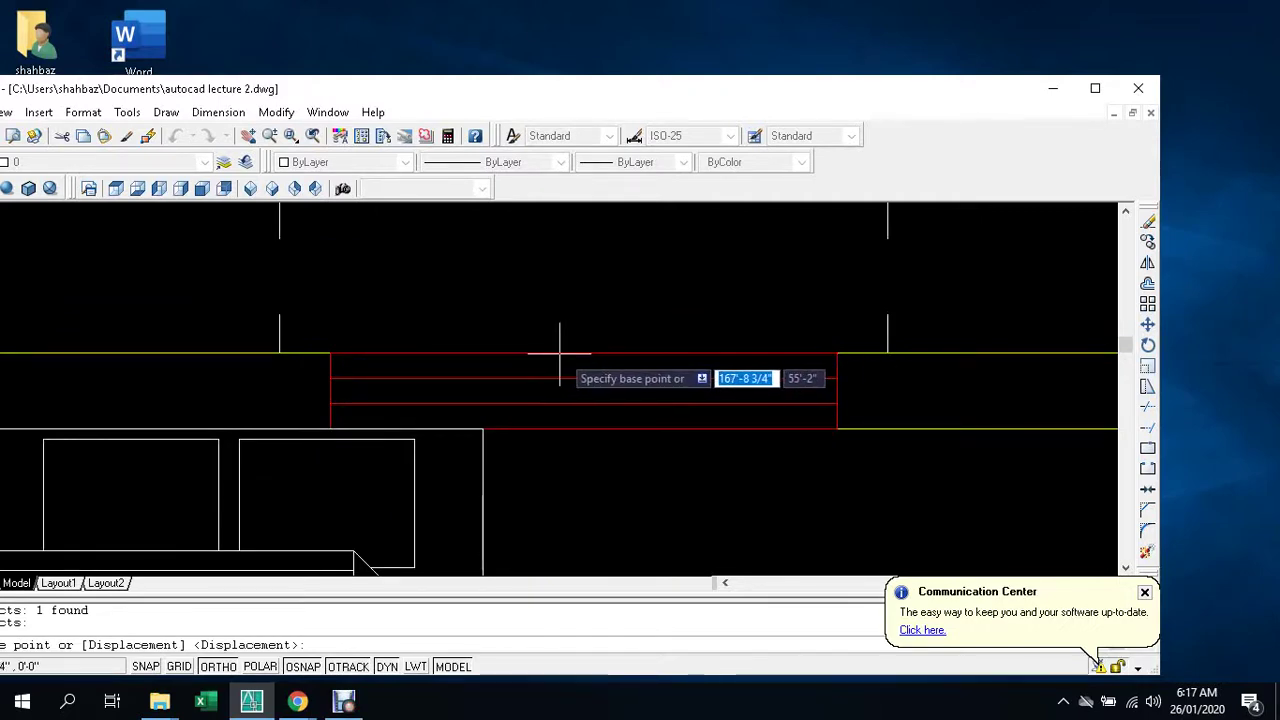
{"action": "left_click", "coordinate": [584, 353]}
{"action": "scroll", "coordinate": [584, 355], "scroll_direction": "down", "scroll_amount": 3}
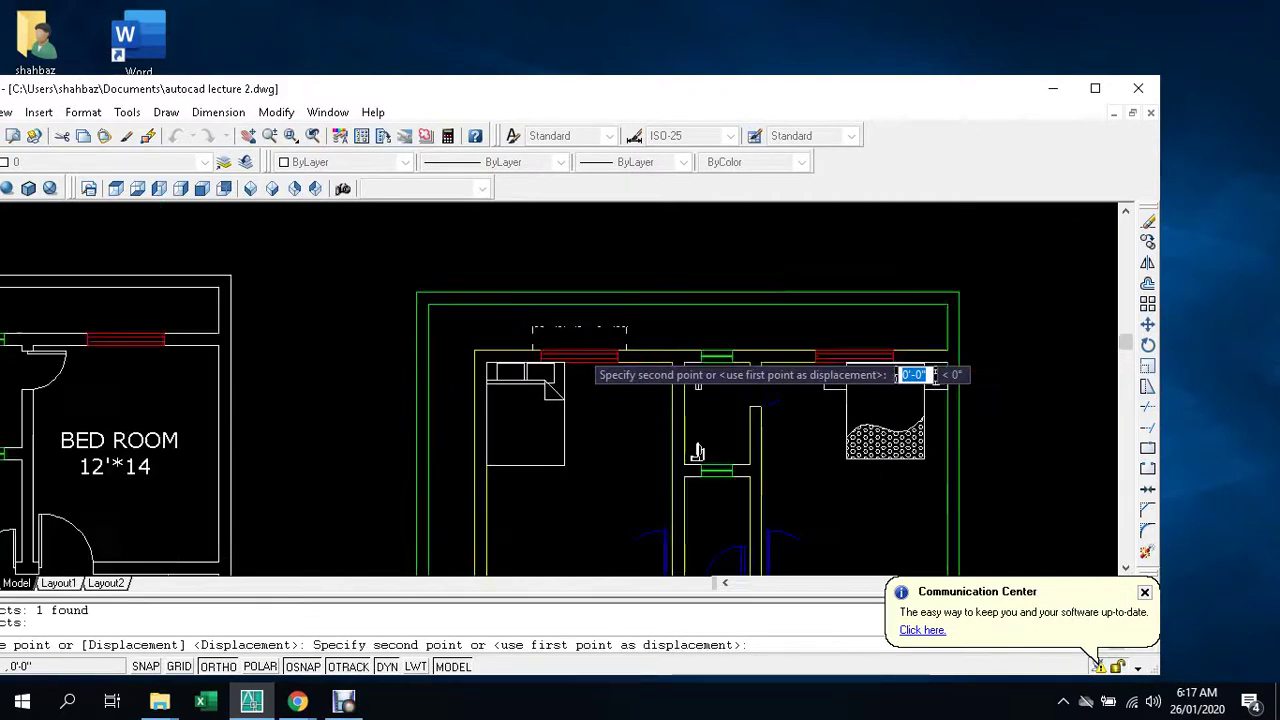
{"action": "scroll", "coordinate": [640, 357], "scroll_direction": "down", "scroll_amount": 2}
{"action": "scroll", "coordinate": [760, 360], "scroll_direction": "up", "scroll_amount": 4}
{"action": "scroll", "coordinate": [833, 355], "scroll_direction": "up", "scroll_amount": 2}
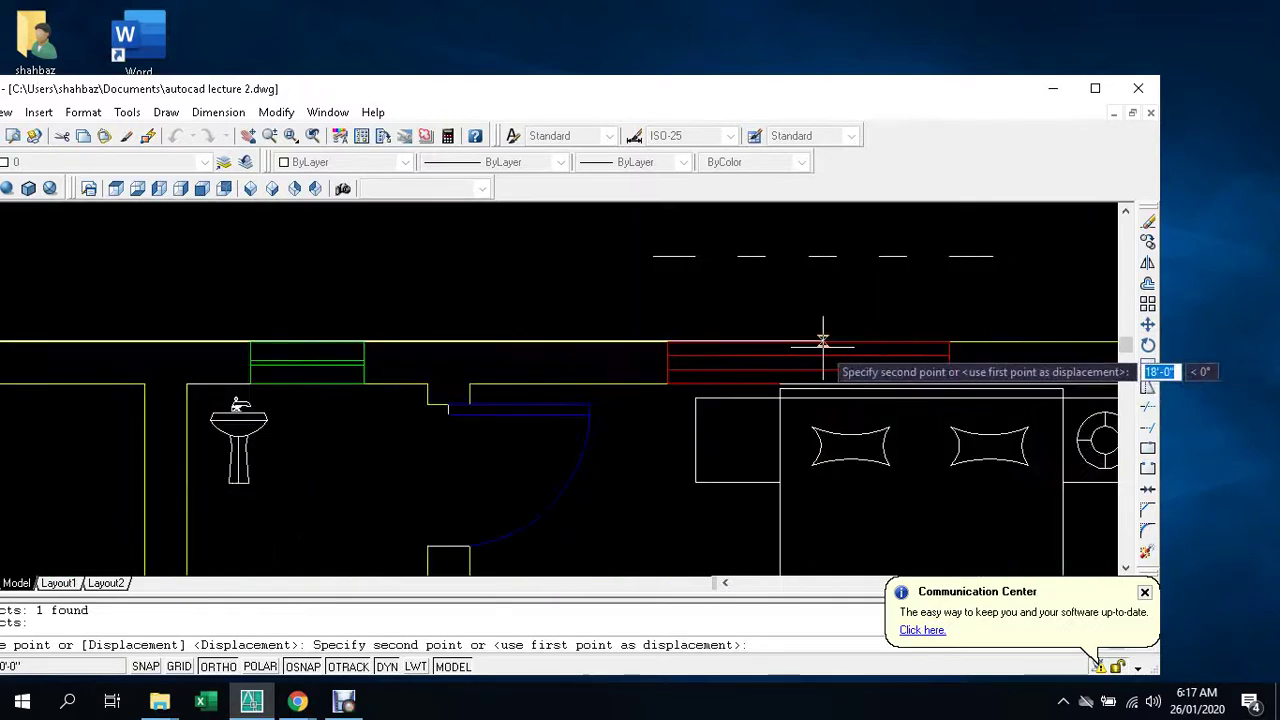
{"action": "scroll", "coordinate": [853, 348], "scroll_direction": "up", "scroll_amount": 3}
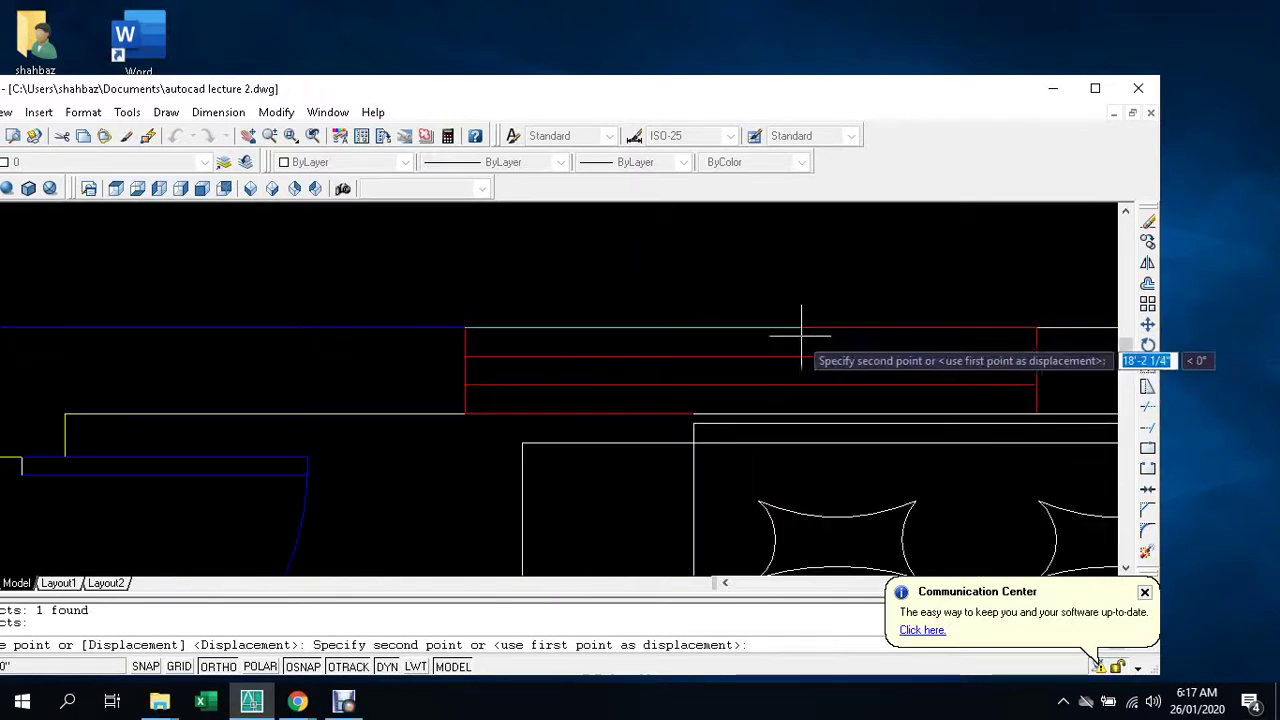
{"action": "left_click", "coordinate": [751, 328]}
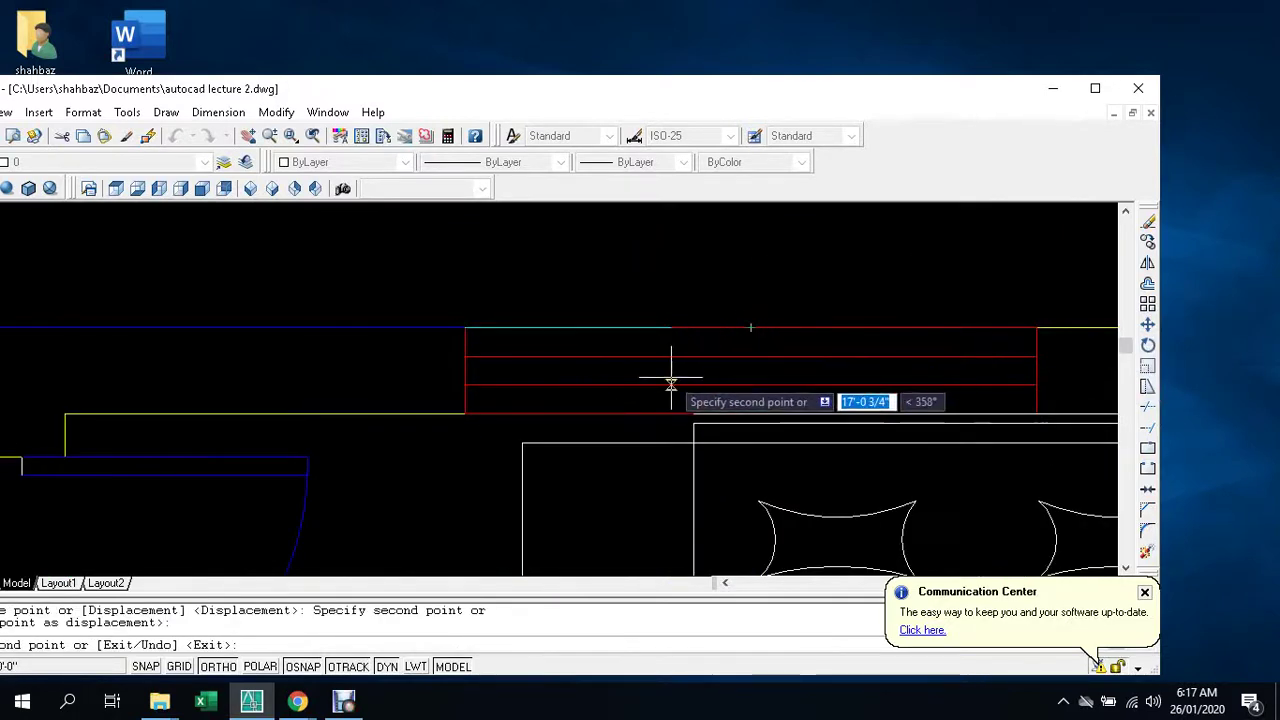
{"action": "key", "text": "Escape"}
- Erase the stray dashed window line
{"action": "scroll", "coordinate": [671, 380], "scroll_direction": "down", "scroll_amount": 4}
{"action": "scroll", "coordinate": [670, 378], "scroll_direction": "down", "scroll_amount": 5}
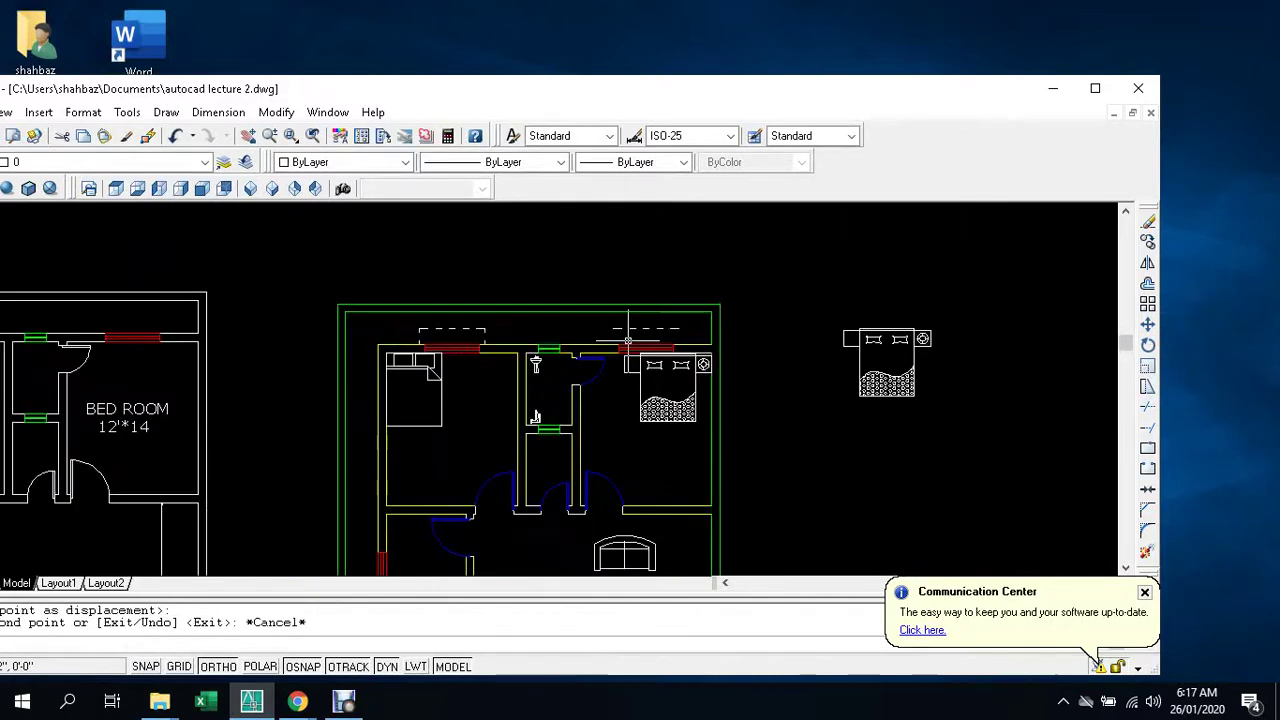
{"action": "scroll", "coordinate": [577, 447], "scroll_direction": "up", "scroll_amount": 1}
{"action": "scroll", "coordinate": [450, 352], "scroll_direction": "up", "scroll_amount": 5}
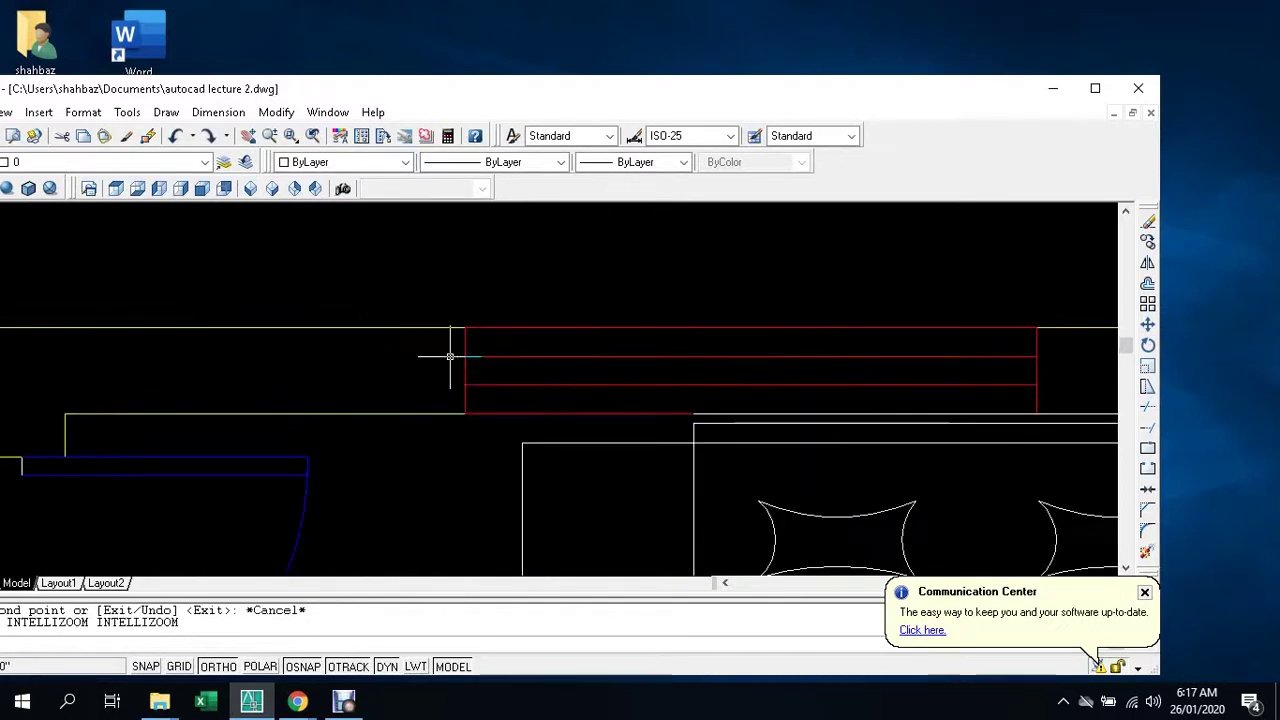
{"action": "scroll", "coordinate": [526, 366], "scroll_direction": "down", "scroll_amount": 4}
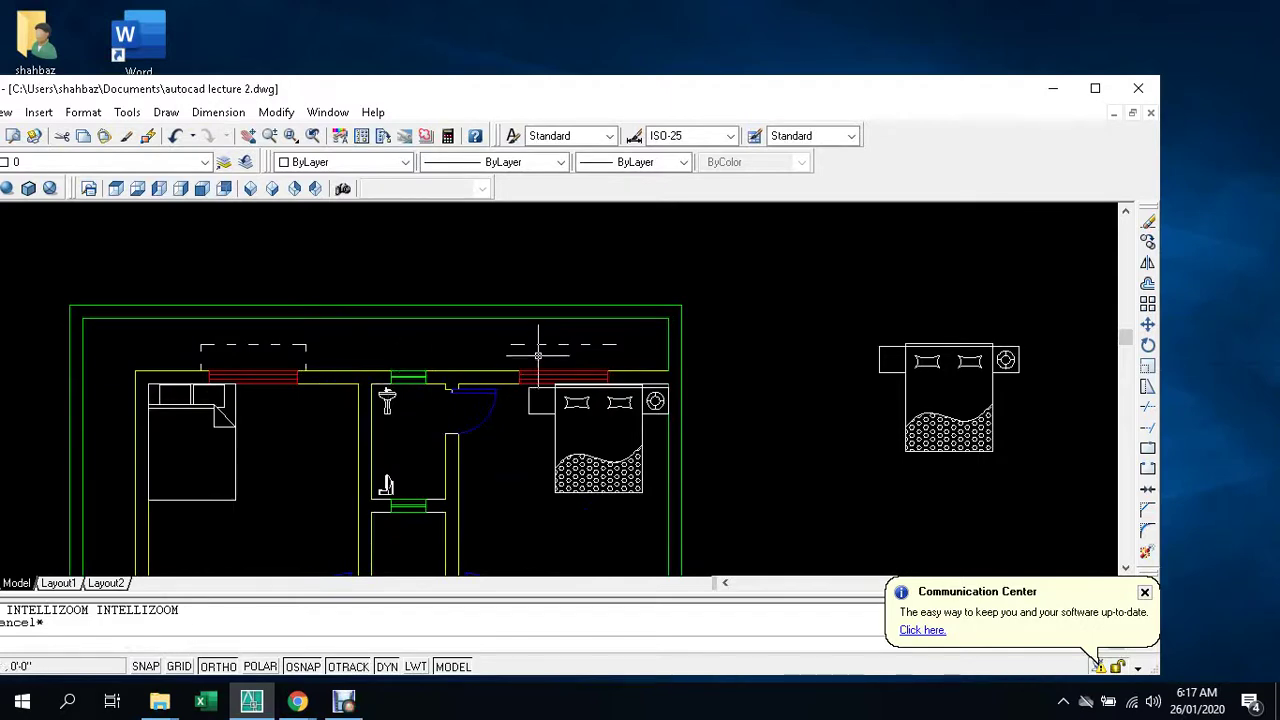
{"action": "left_click", "coordinate": [538, 344]}
{"action": "key", "text": "Delete"}
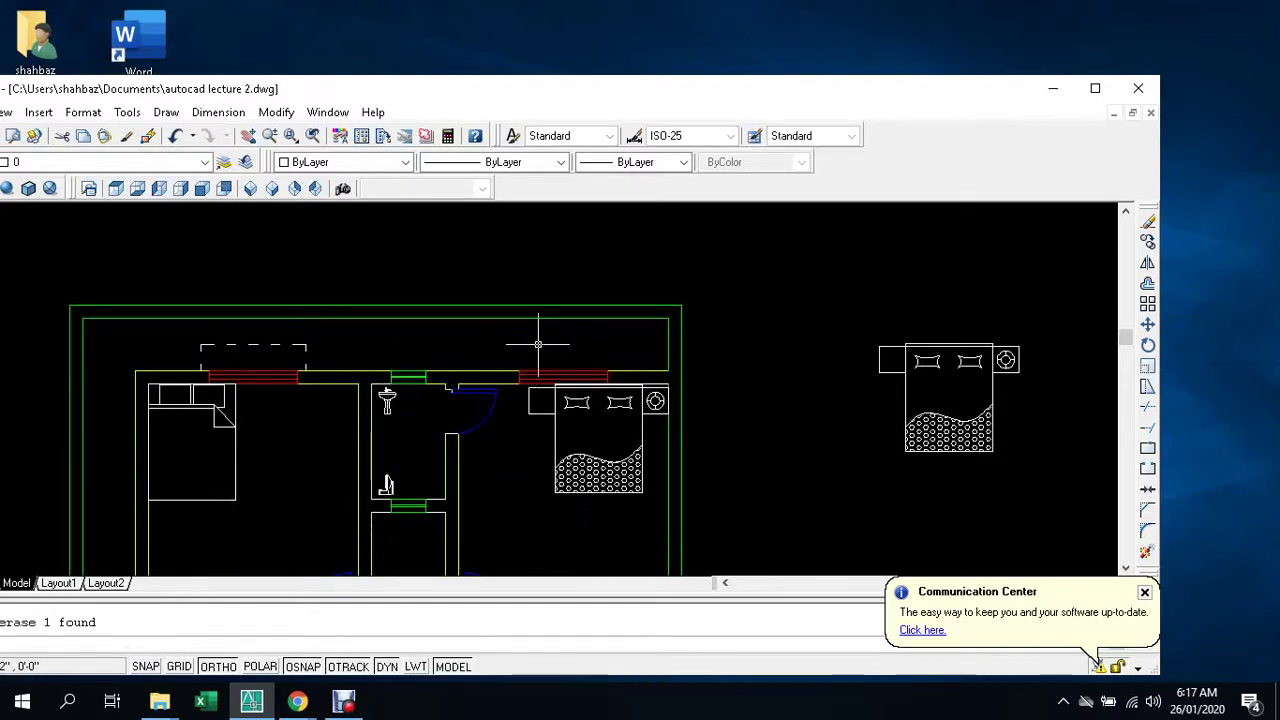
- Copy the three dashed projection lines above the right bedroom window and beside the TV lounge
{"action": "scroll", "coordinate": [577, 395], "scroll_direction": "down", "scroll_amount": 3}
{"action": "scroll", "coordinate": [453, 383], "scroll_direction": "up", "scroll_amount": 2}
{"action": "scroll", "coordinate": [453, 383], "scroll_direction": "up", "scroll_amount": 3}
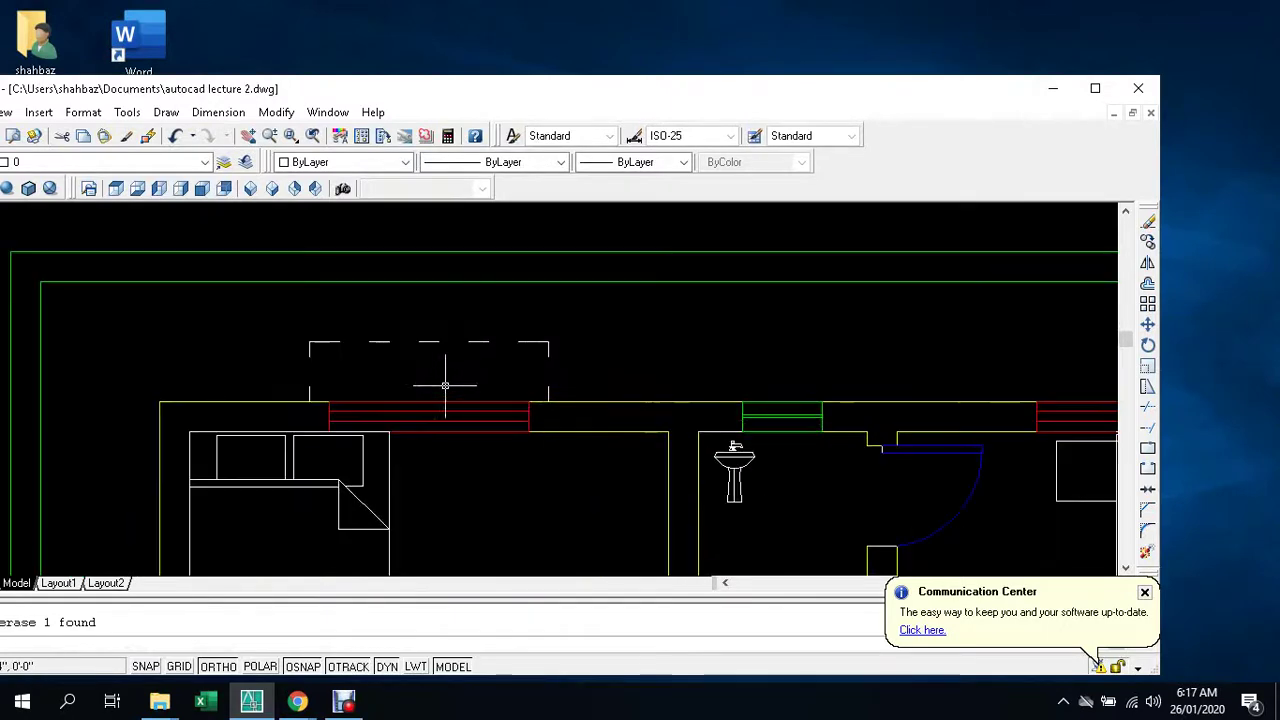
{"action": "type", "text": "co"}
{"action": "key", "text": "Return"}
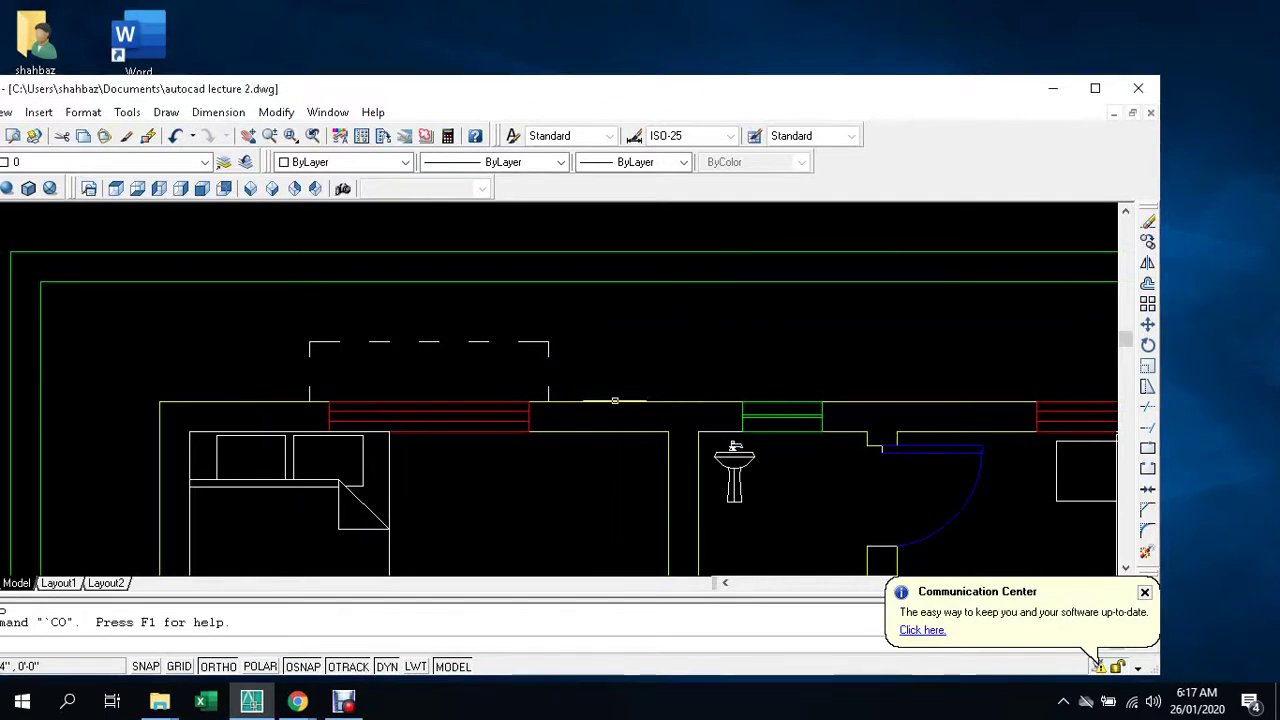
{"action": "key", "text": "Escape"}
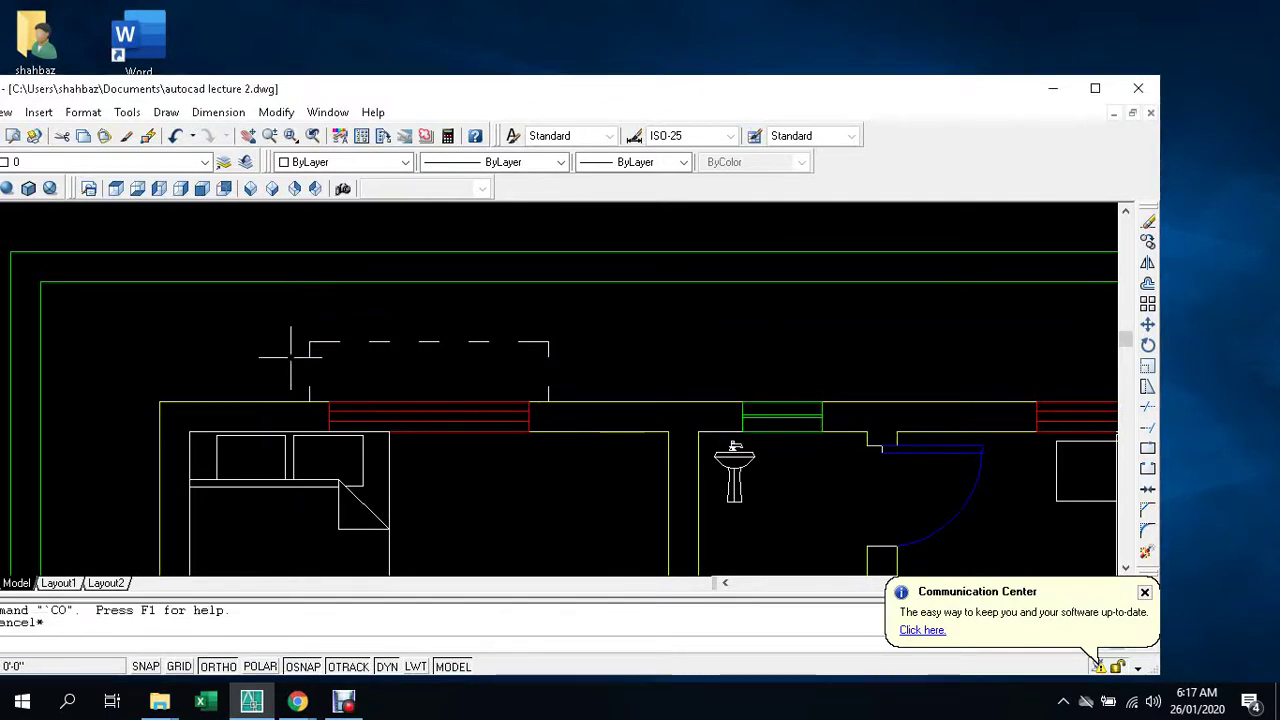
{"action": "key", "text": "Escape"}
{"action": "type", "text": "co"}
{"action": "key", "text": "Return"}
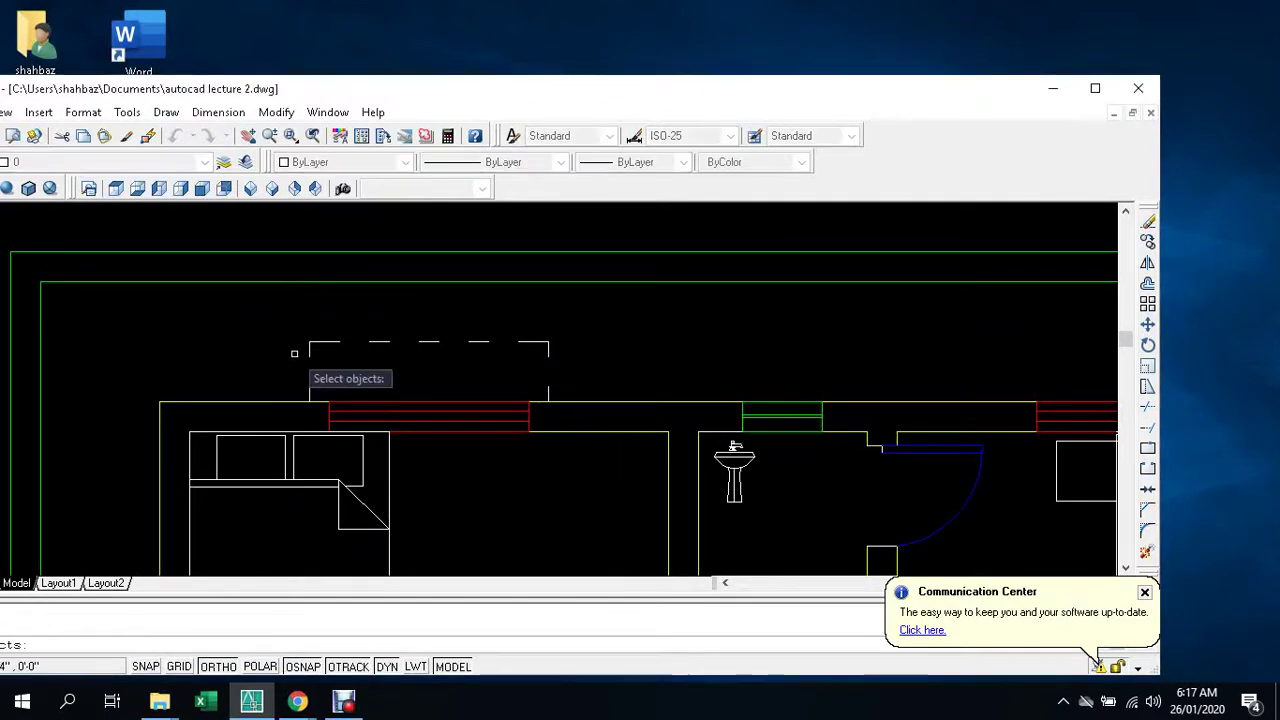
{"action": "left_click", "coordinate": [309, 348]}
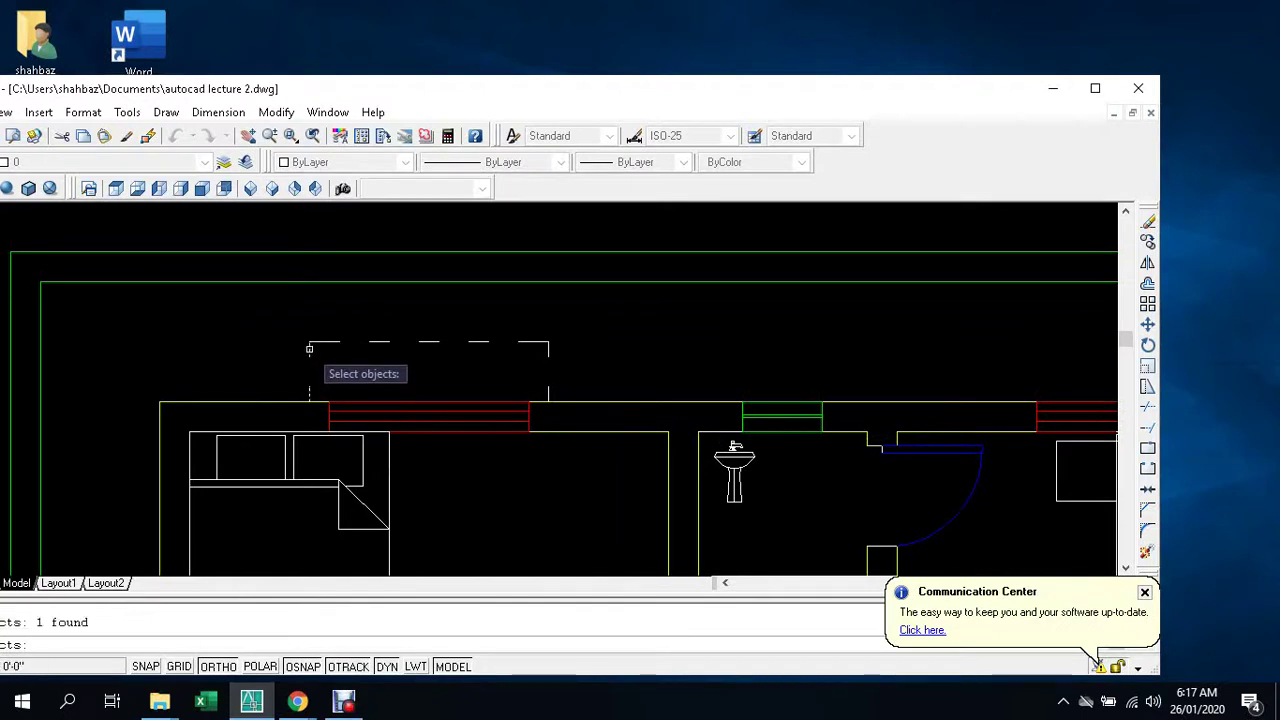
{"action": "left_click", "coordinate": [404, 347]}
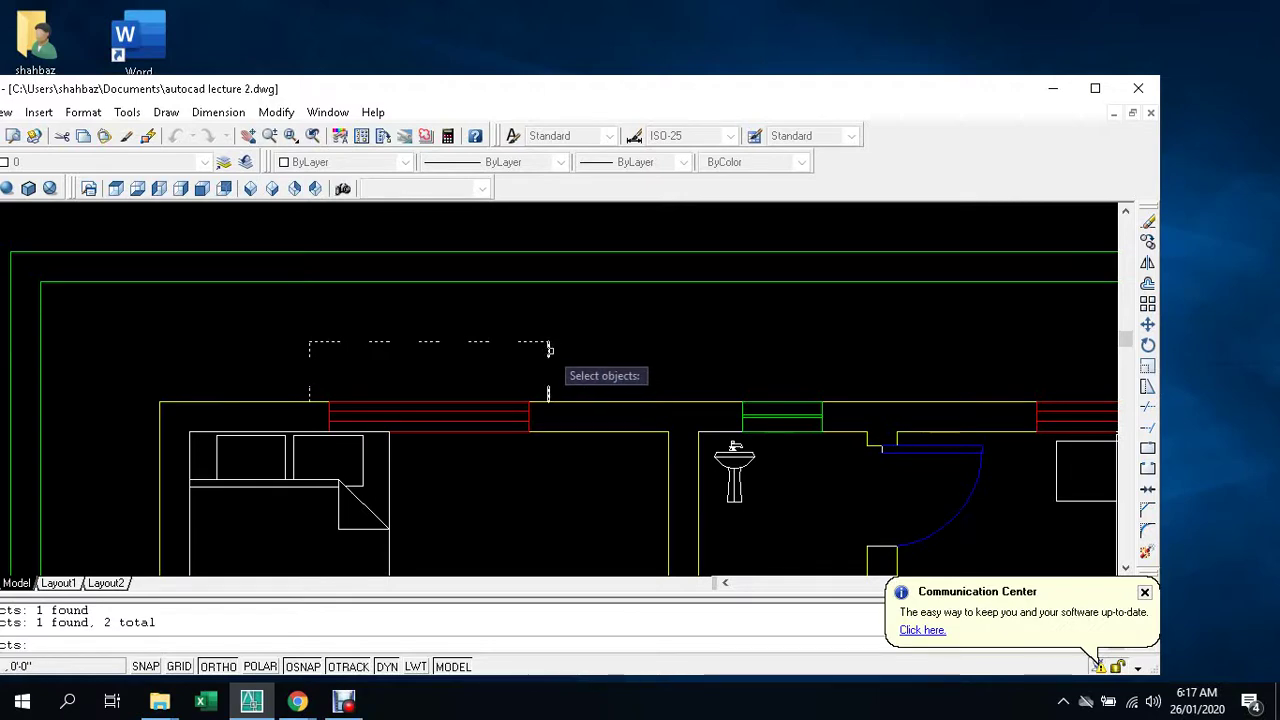
{"action": "left_click", "coordinate": [480, 363]}
{"action": "key", "text": "Return"}
{"action": "scroll", "coordinate": [523, 369], "scroll_direction": "down", "scroll_amount": 3}
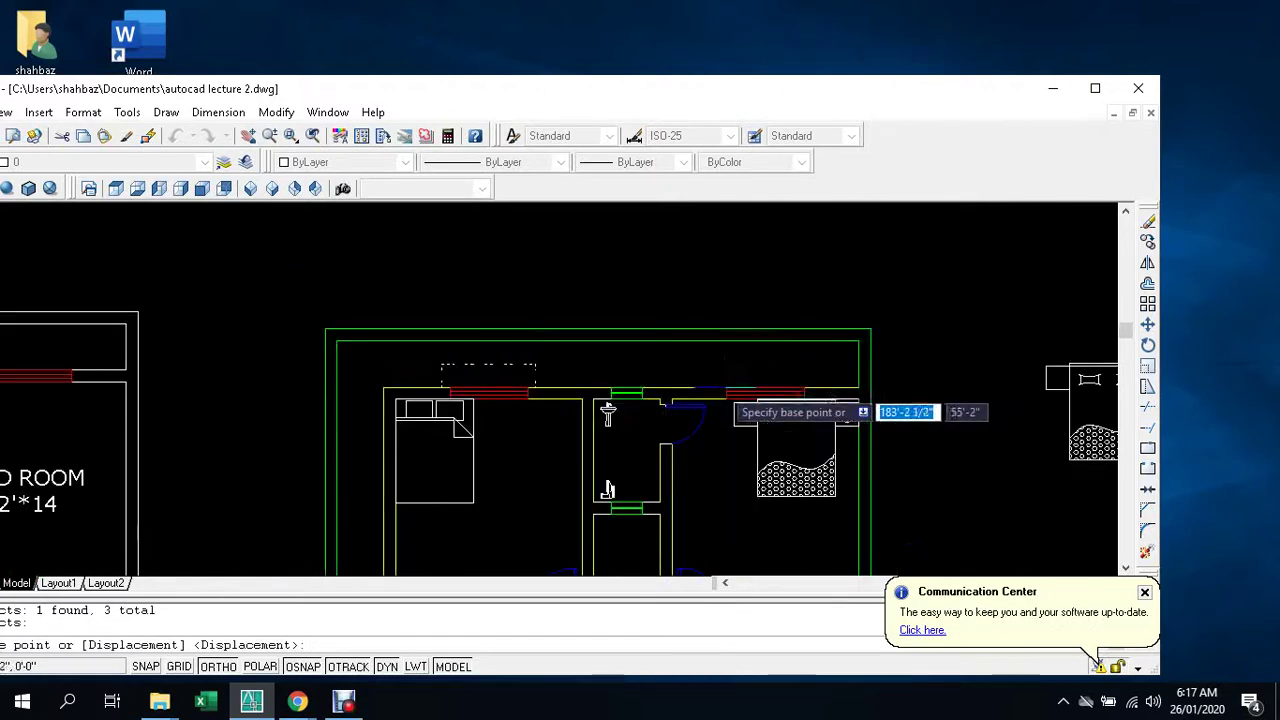
{"action": "scroll", "coordinate": [712, 390], "scroll_direction": "up", "scroll_amount": 3}
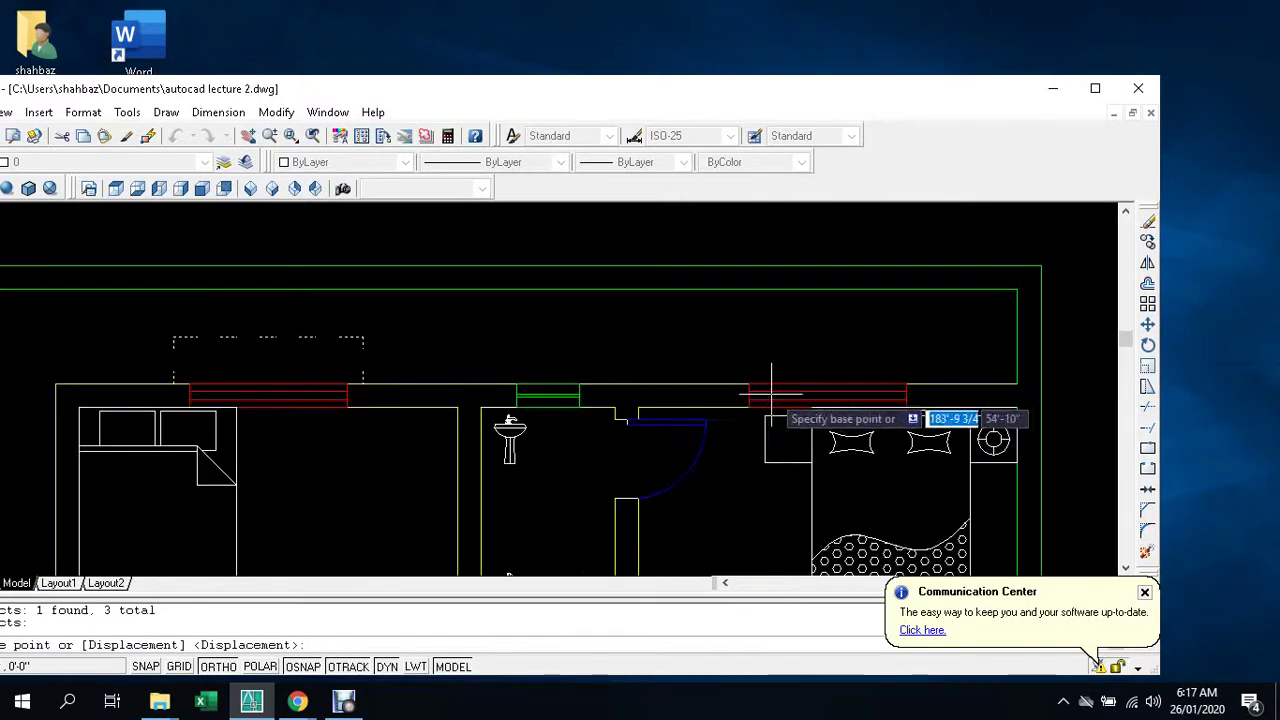
{"action": "left_click", "coordinate": [268, 385]}
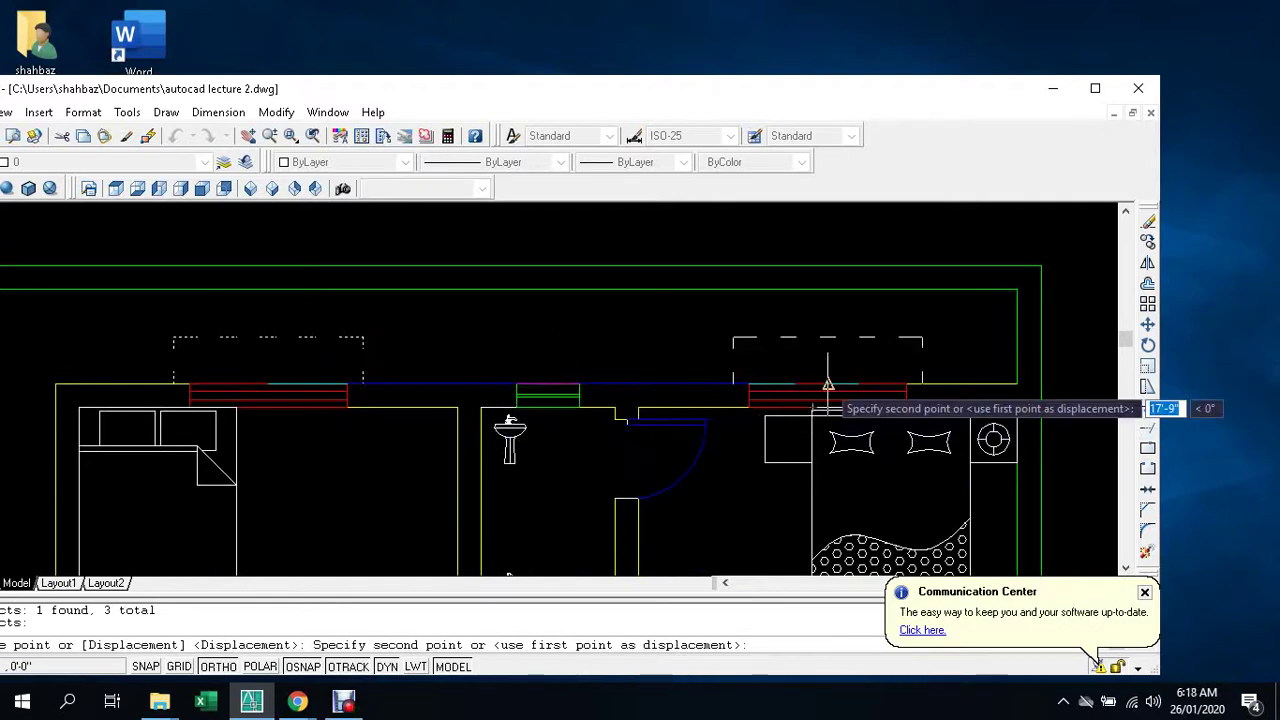
{"action": "scroll", "coordinate": [828, 385], "scroll_direction": "down", "scroll_amount": 3}
{"action": "scroll", "coordinate": [780, 406], "scroll_direction": "down", "scroll_amount": 2}
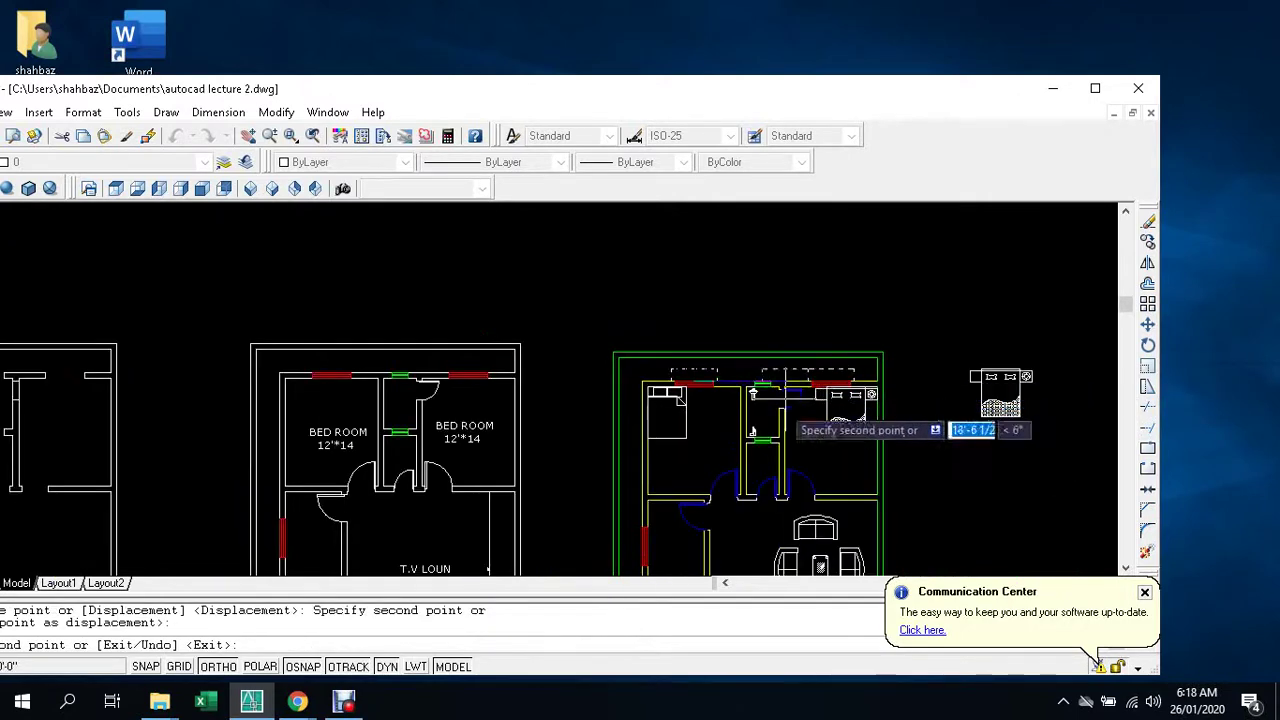
{"action": "left_click", "coordinate": [737, 555]}
{"action": "scroll", "coordinate": [746, 310], "scroll_direction": "up", "scroll_amount": 2}
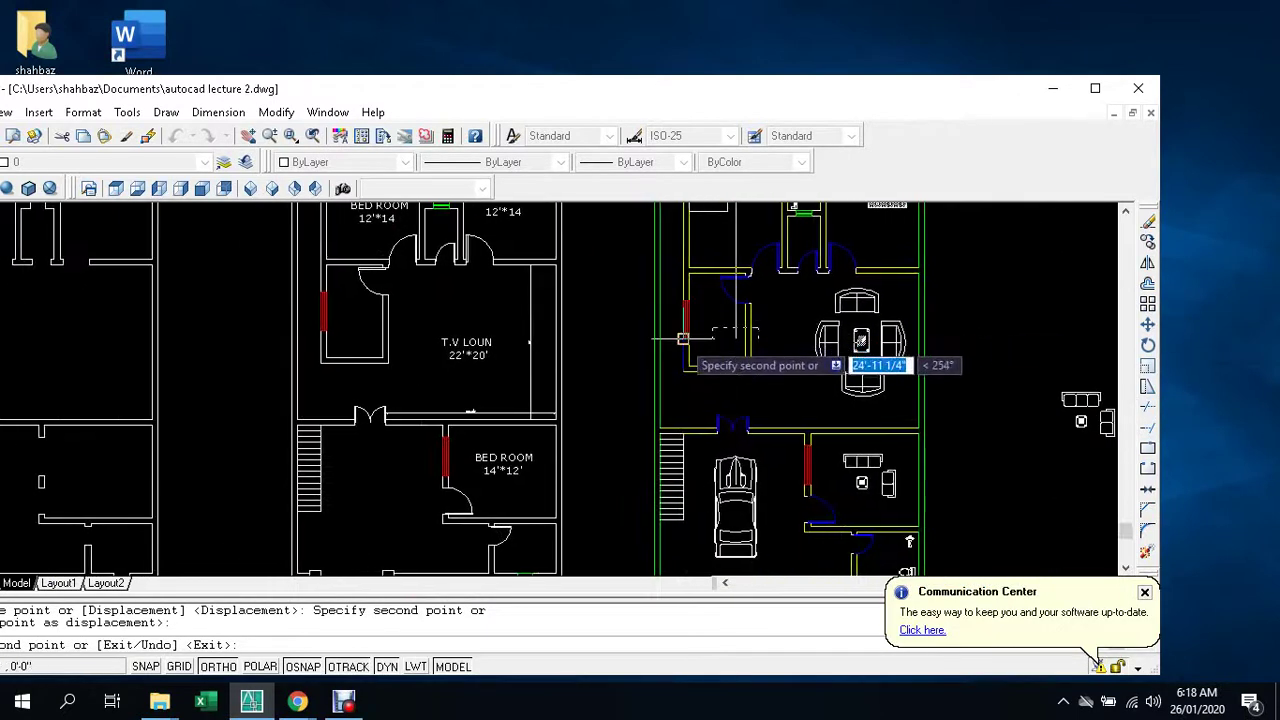
{"action": "scroll", "coordinate": [670, 345], "scroll_direction": "up", "scroll_amount": 2}
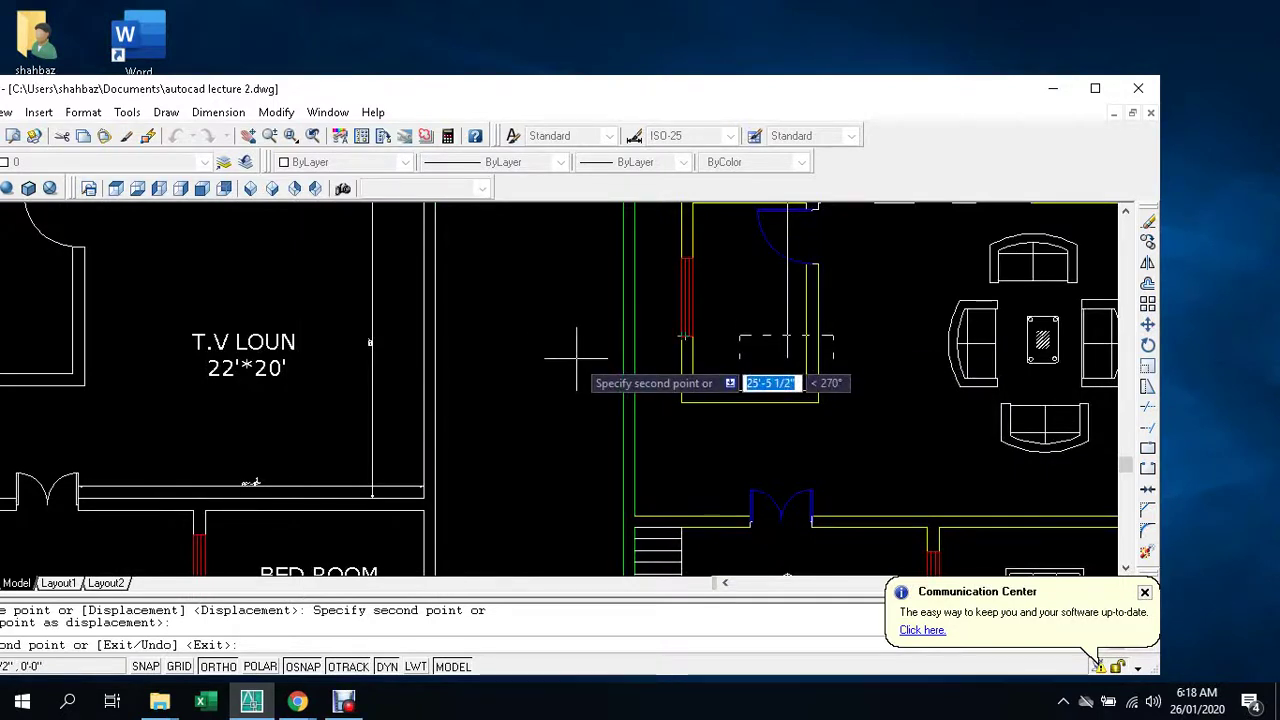
{"action": "key", "text": "F8"}
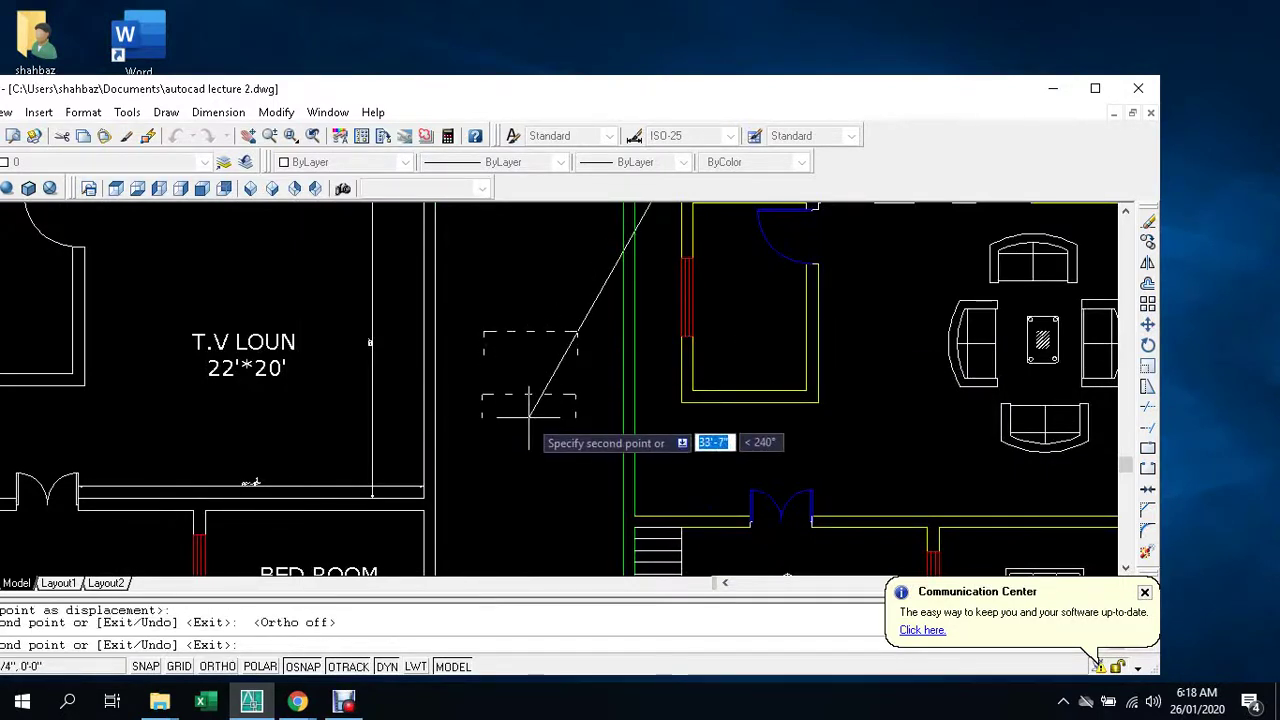
{"action": "key", "text": "Escape"}
{"action": "key", "text": "Escape"}
{"action": "scroll", "coordinate": [514, 400], "scroll_direction": "down", "scroll_amount": 2}
{"action": "scroll", "coordinate": [512, 393], "scroll_direction": "down", "scroll_amount": 2}
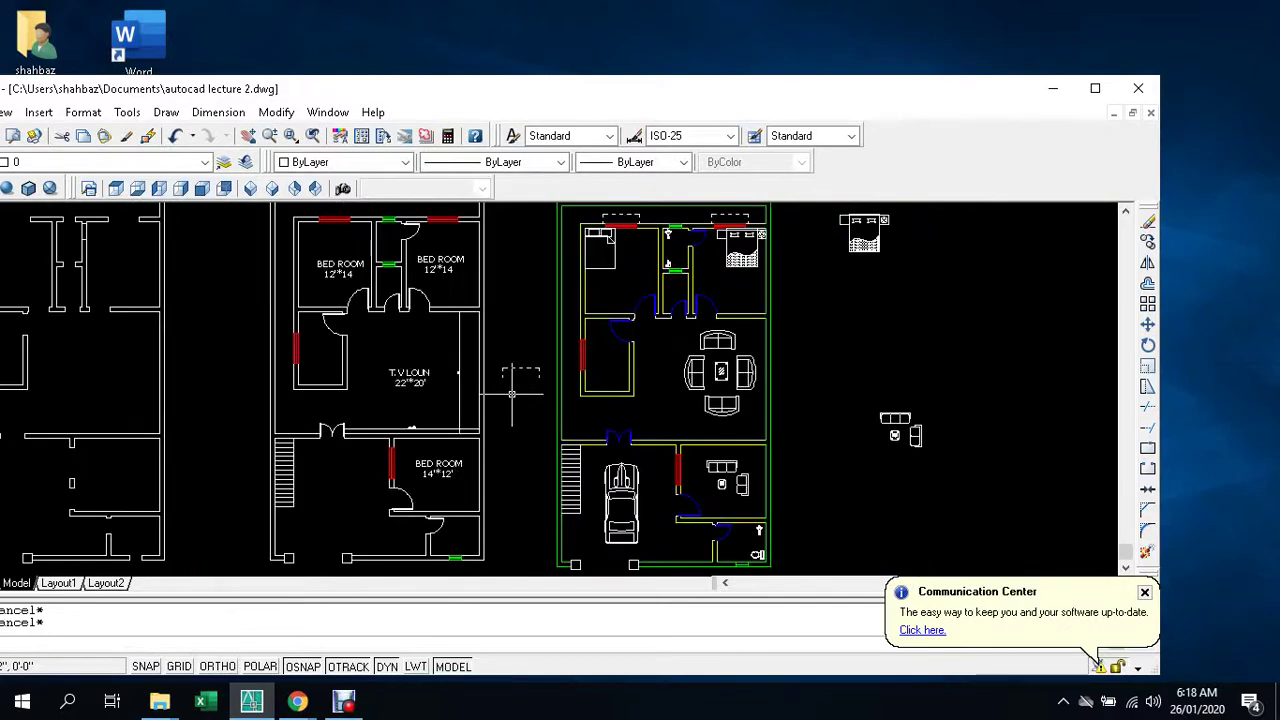
{"action": "scroll", "coordinate": [512, 393], "scroll_direction": "up", "scroll_amount": 2}
- Rotate the three dashed projection lines by the TV lounge 270° so they run vertically
{"action": "scroll", "coordinate": [514, 360], "scroll_direction": "up", "scroll_amount": 1}
{"action": "type", "text": "ro"}
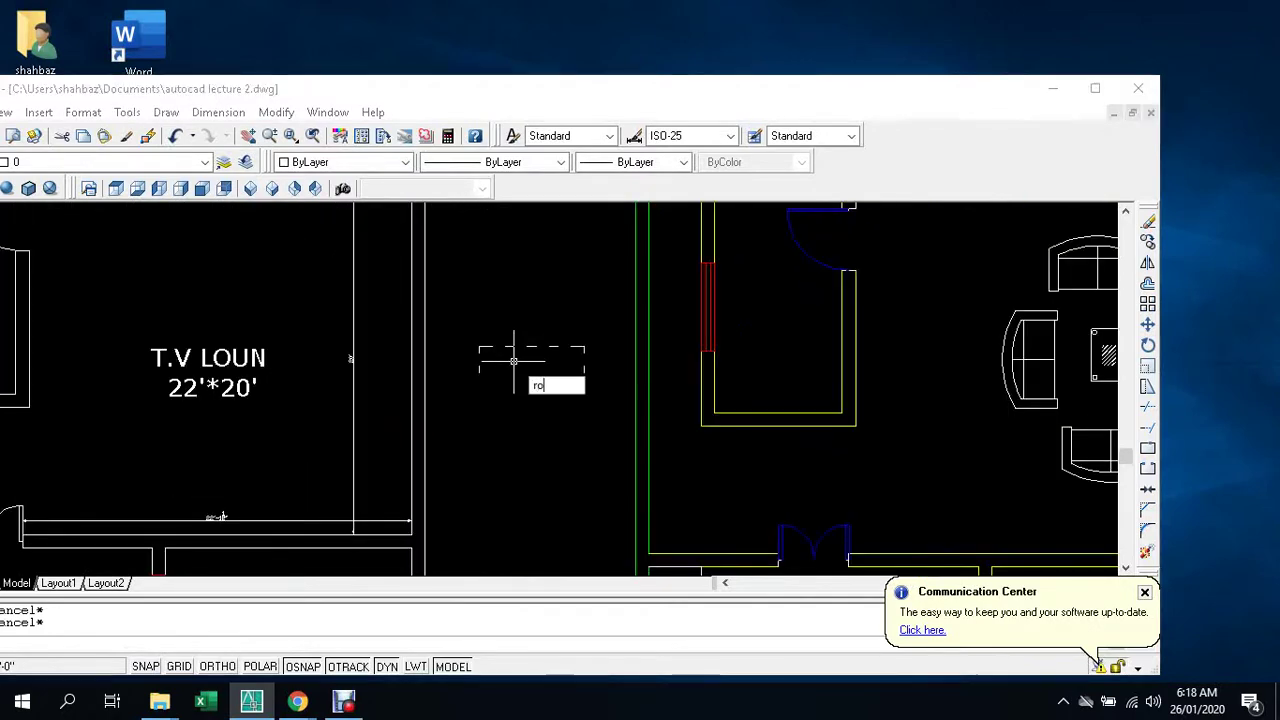
{"action": "key", "text": "Return"}
{"action": "left_click", "coordinate": [479, 360]}
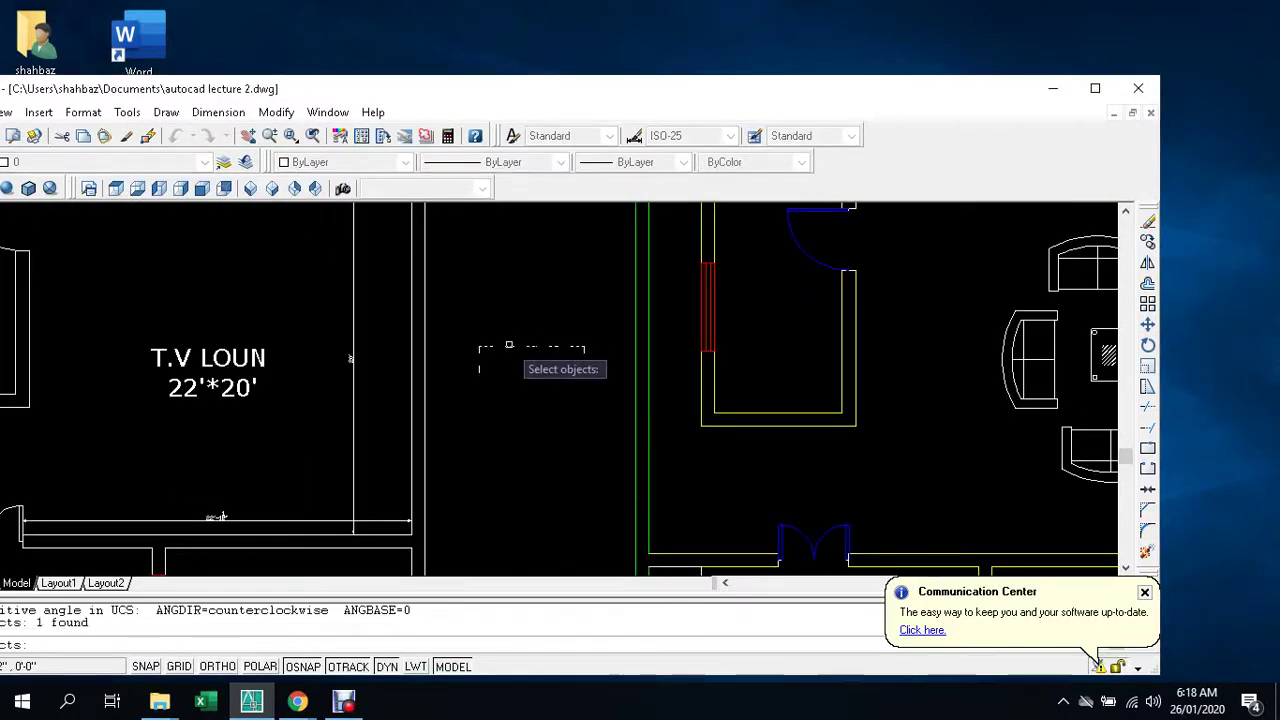
{"action": "key", "text": "Return"}
{"action": "left_click", "coordinate": [479, 372]}
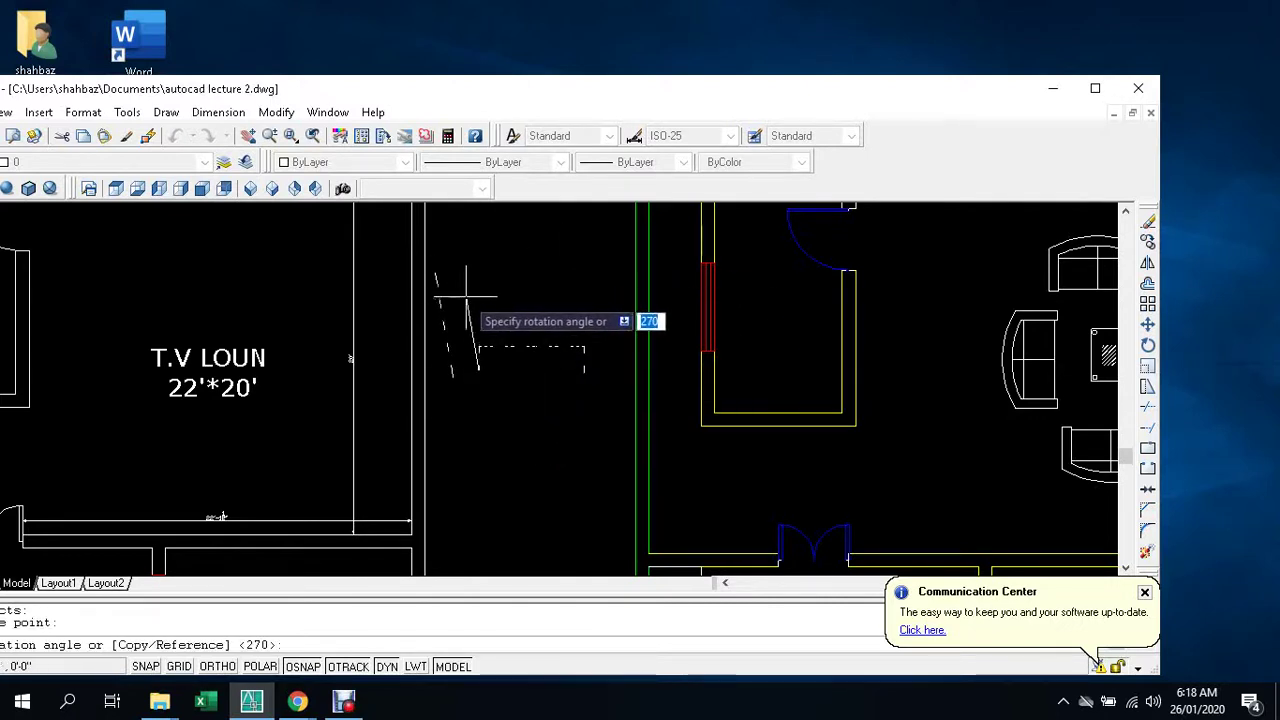
{"action": "key", "text": "F8"}
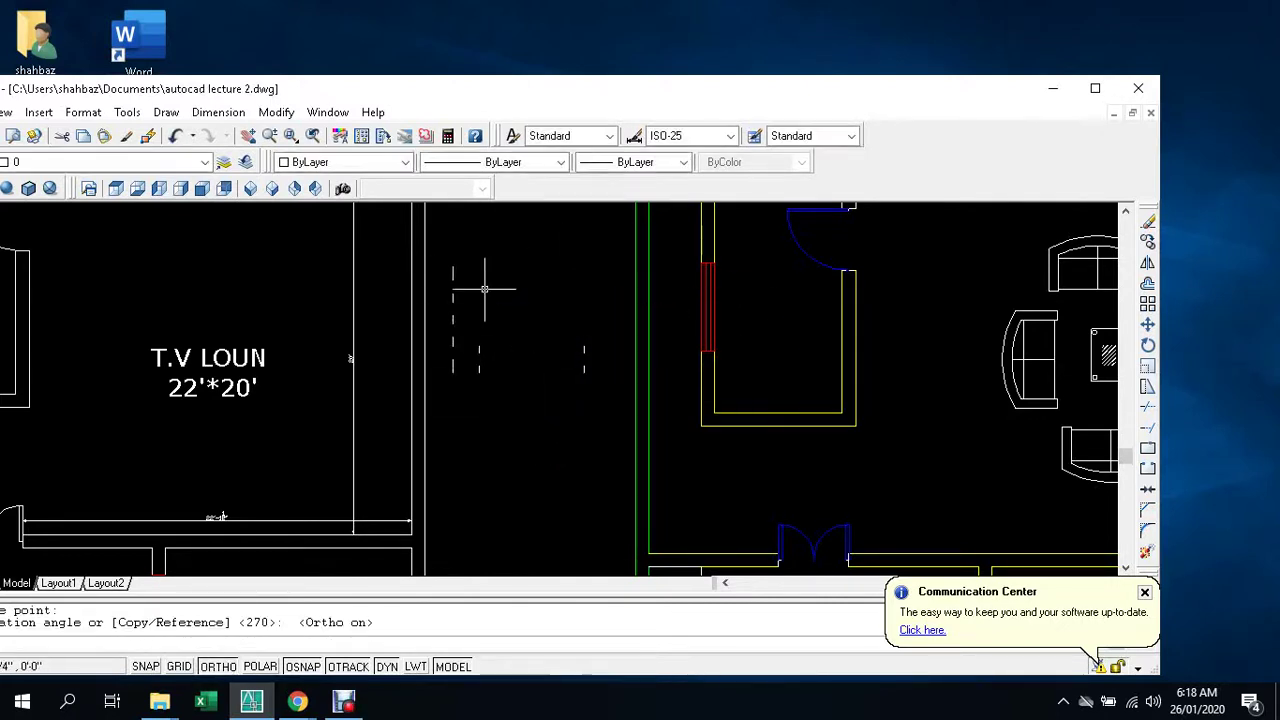
{"action": "key", "text": "Escape"}
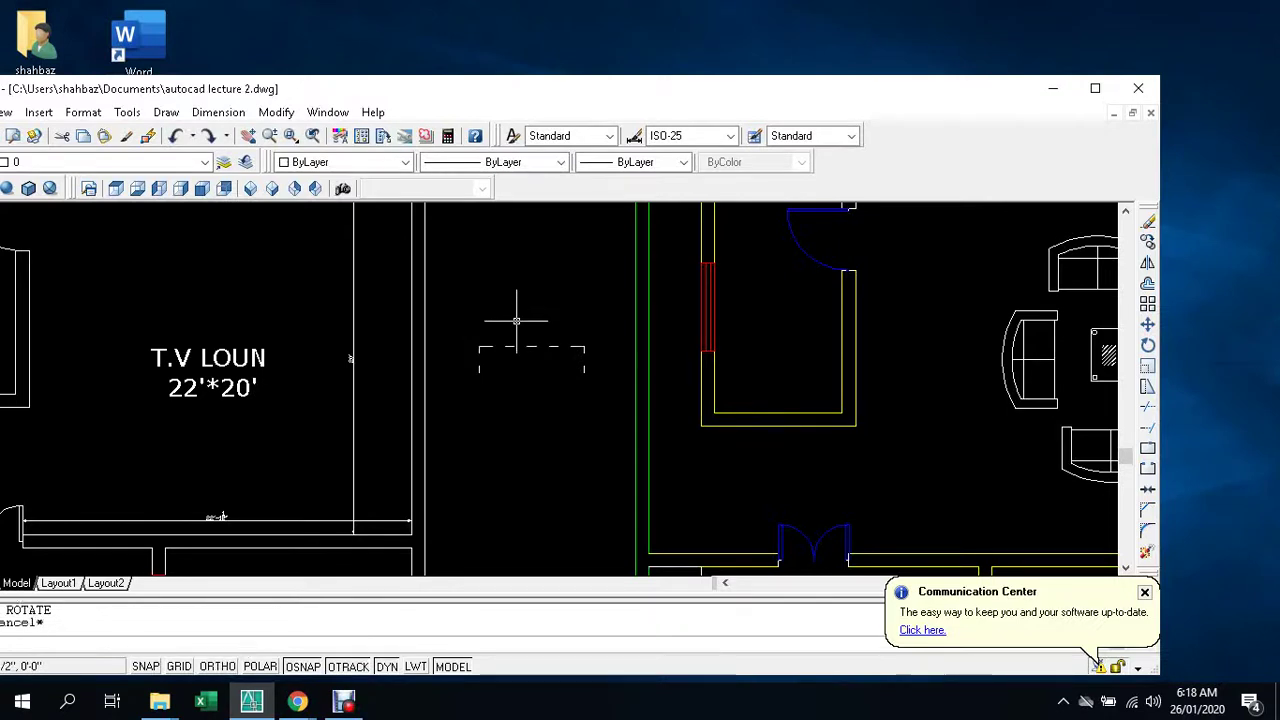
{"action": "type", "text": "ro"}
{"action": "key", "text": "Return"}
{"action": "left_click", "coordinate": [595, 313]}
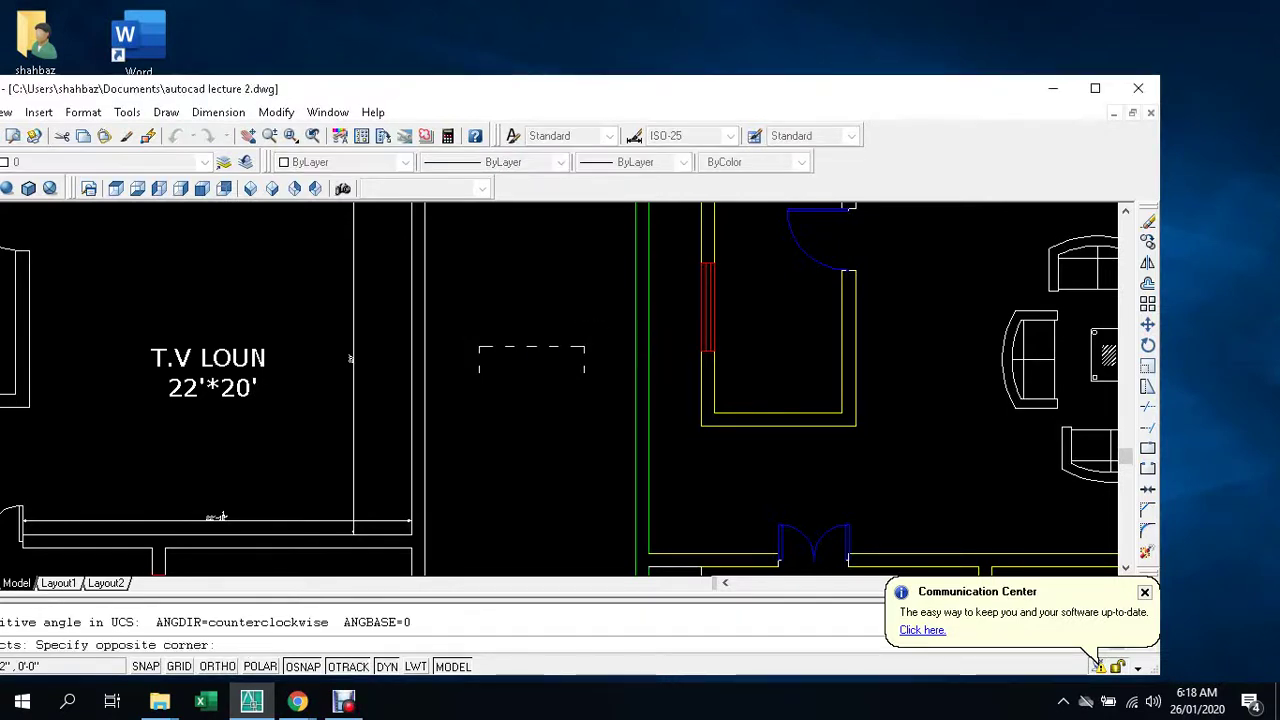
{"action": "left_click", "coordinate": [510, 380]}
{"action": "key", "text": "Return"}
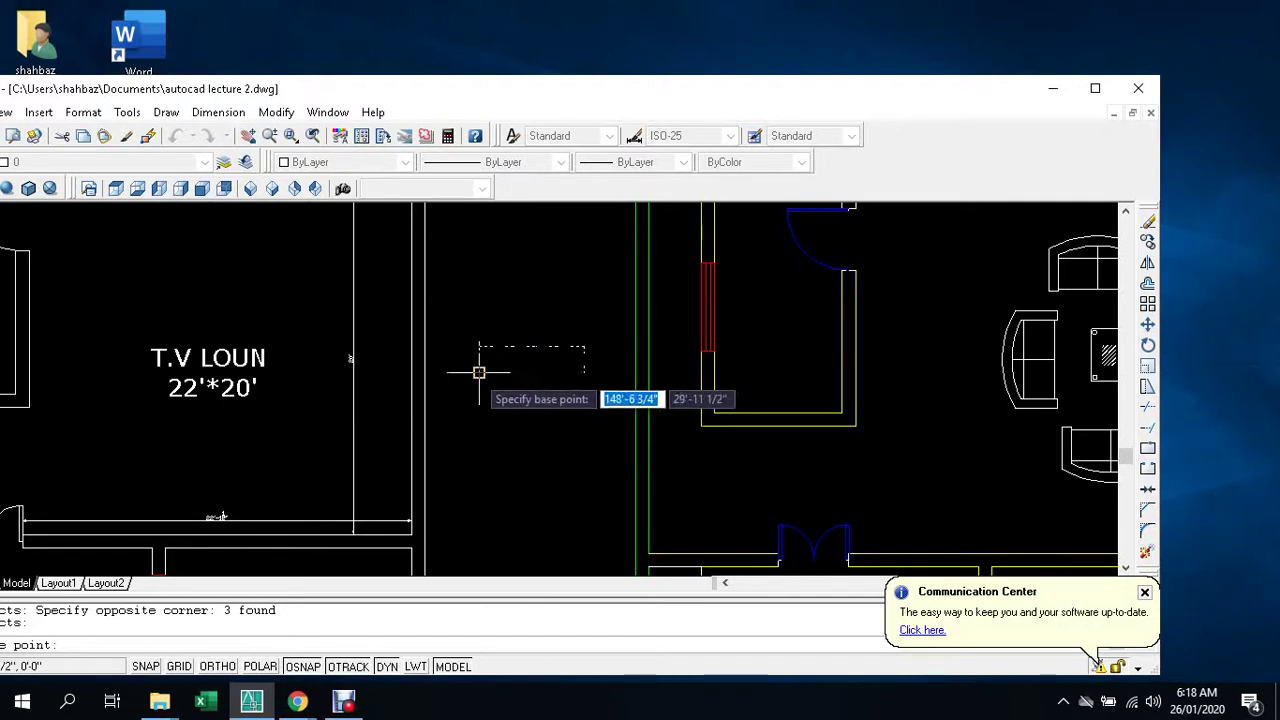
{"action": "left_click", "coordinate": [478, 366]}
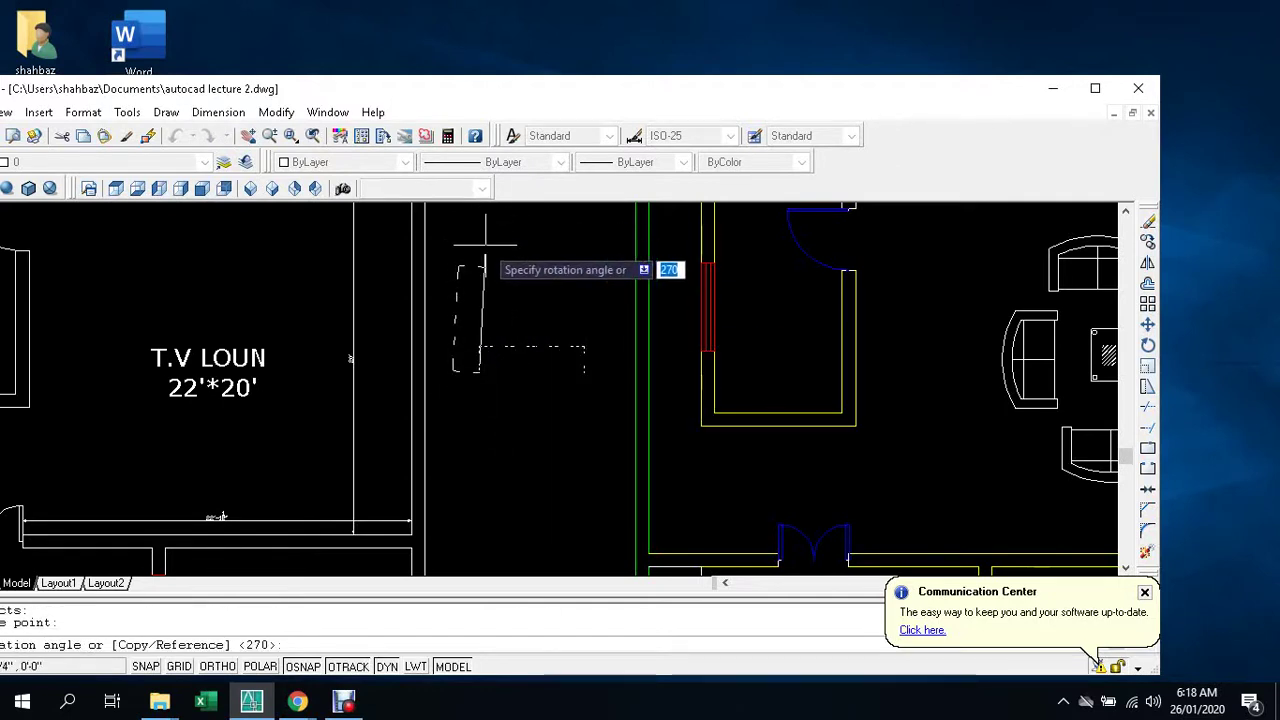
{"action": "key", "text": "F8"}
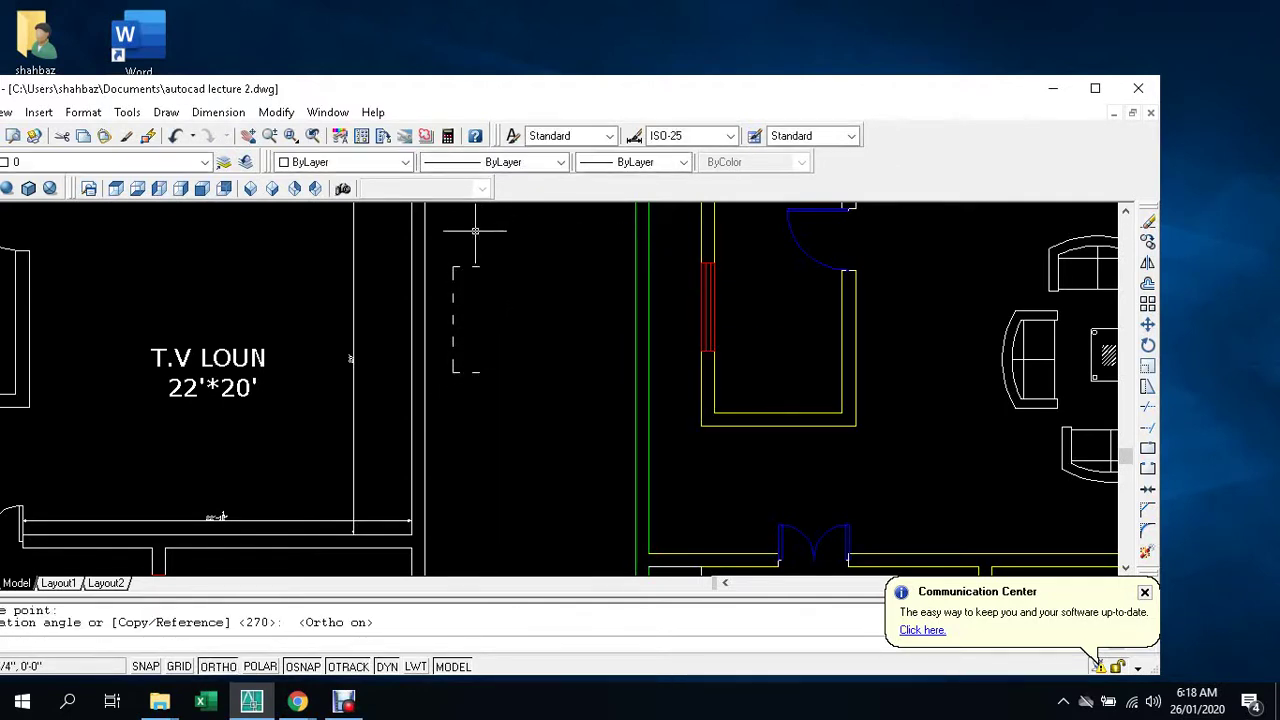
{"action": "key", "text": "Escape"}
{"action": "key", "text": "Escape"}
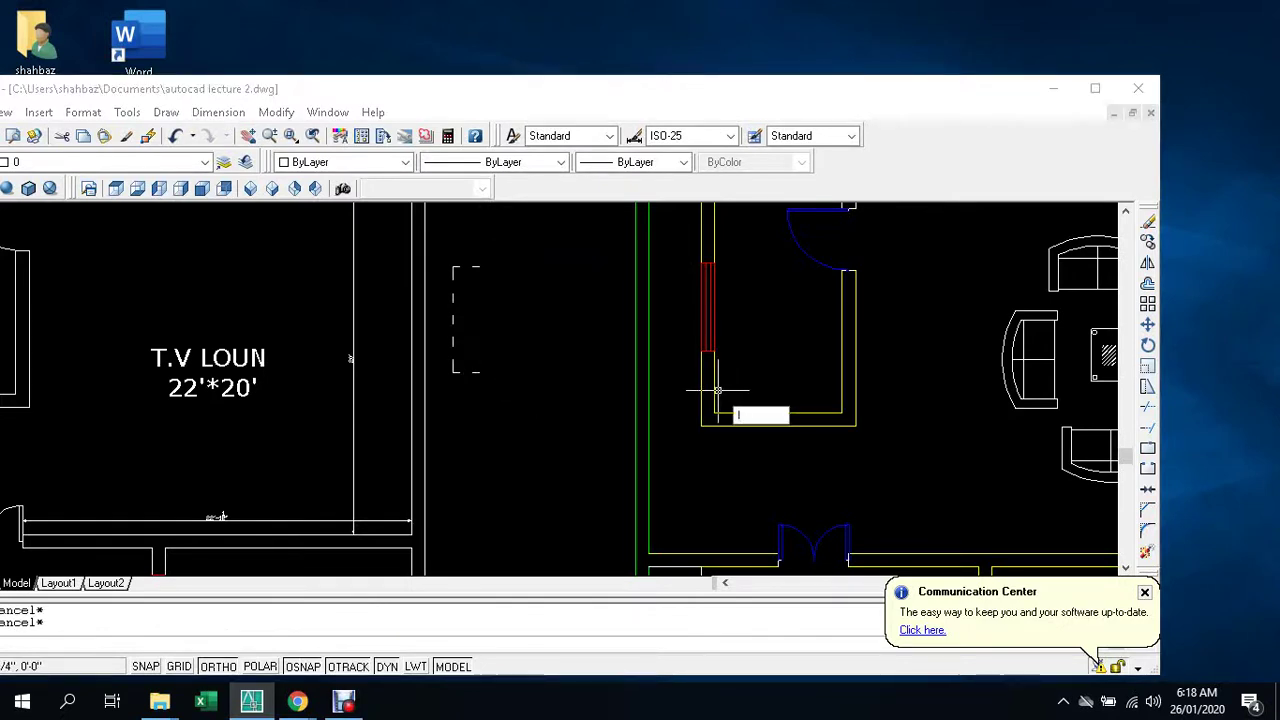
- Draw a 1' line out from the wall beside the red window
{"action": "type", "text": "l"}
{"action": "key", "text": "Return"}
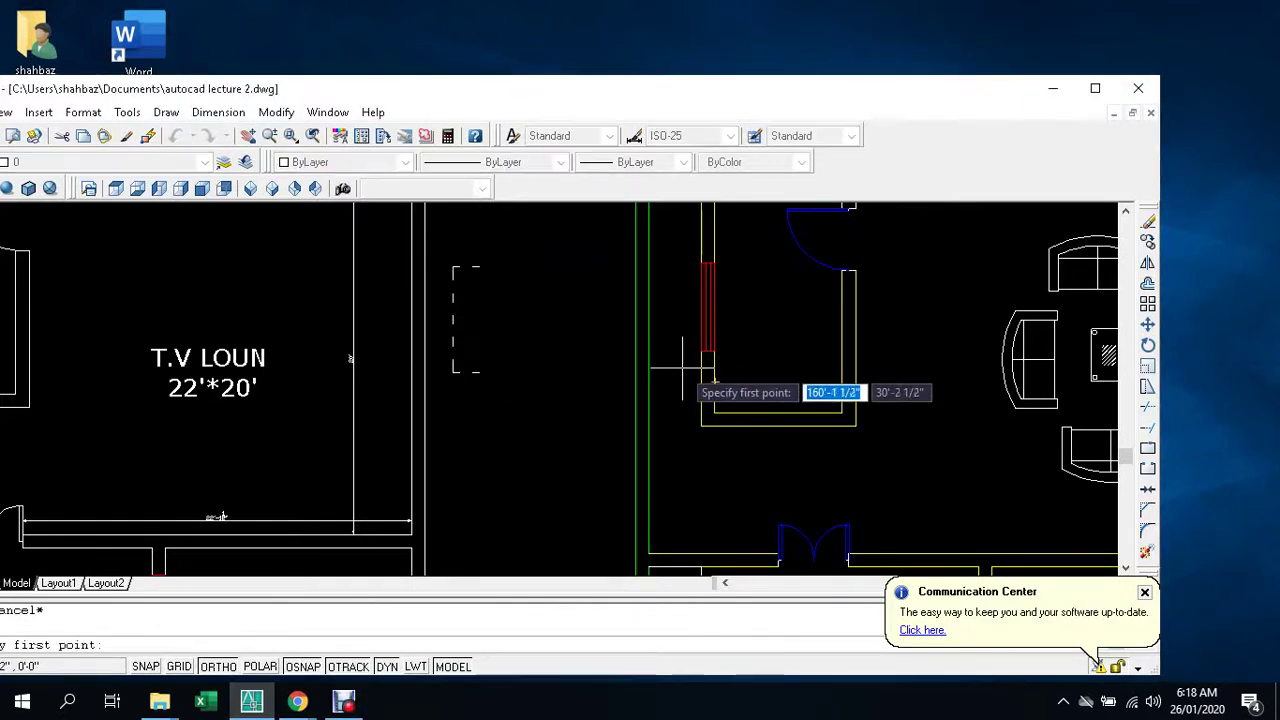
{"action": "left_click", "coordinate": [702, 351]}
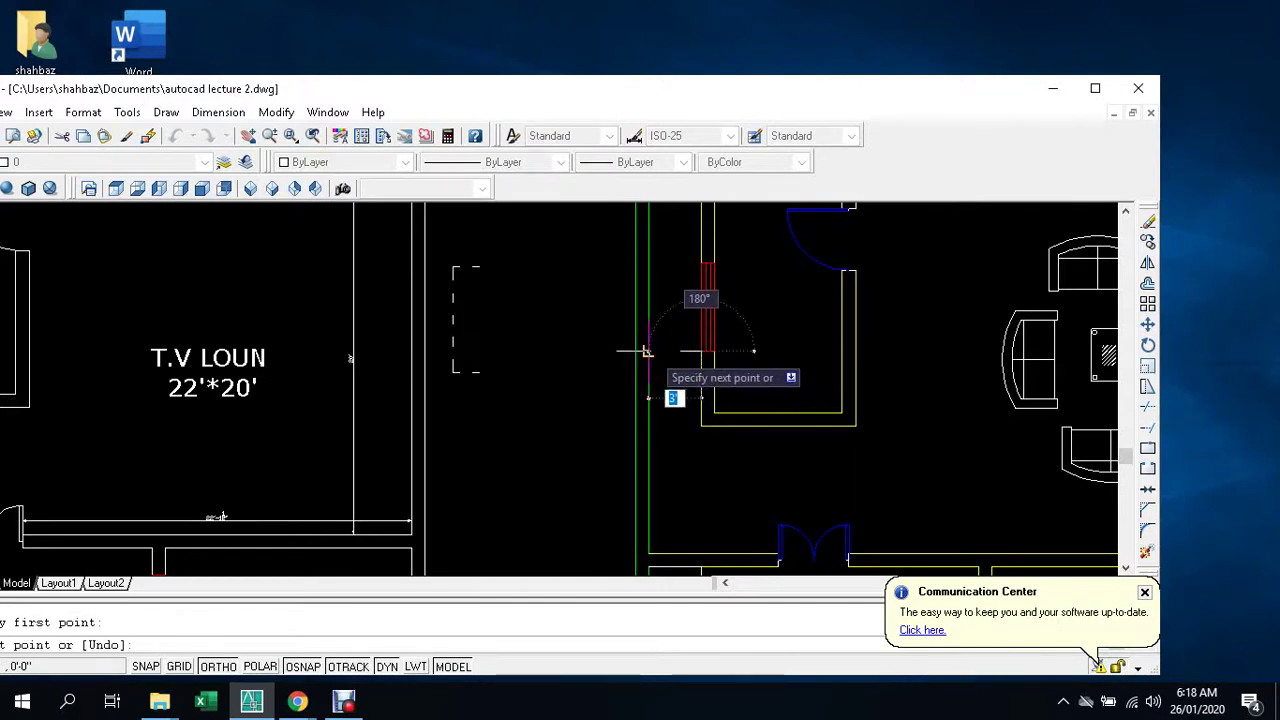
{"action": "type", "text": "1'"}
{"action": "key", "text": "Return"}
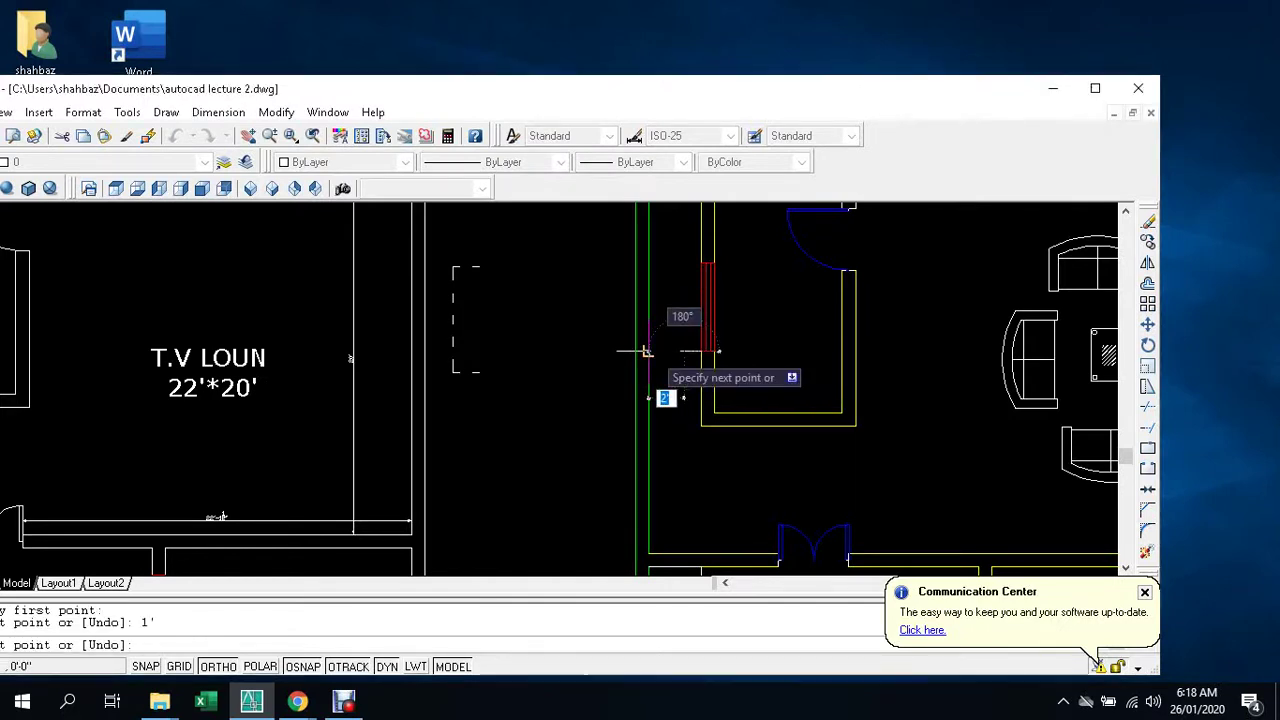
{"action": "key", "text": "Escape"}
- Offset that short line 6 inches to create a parallel line below it
{"action": "type", "text": "o"}
{"action": "key", "text": "Return"}
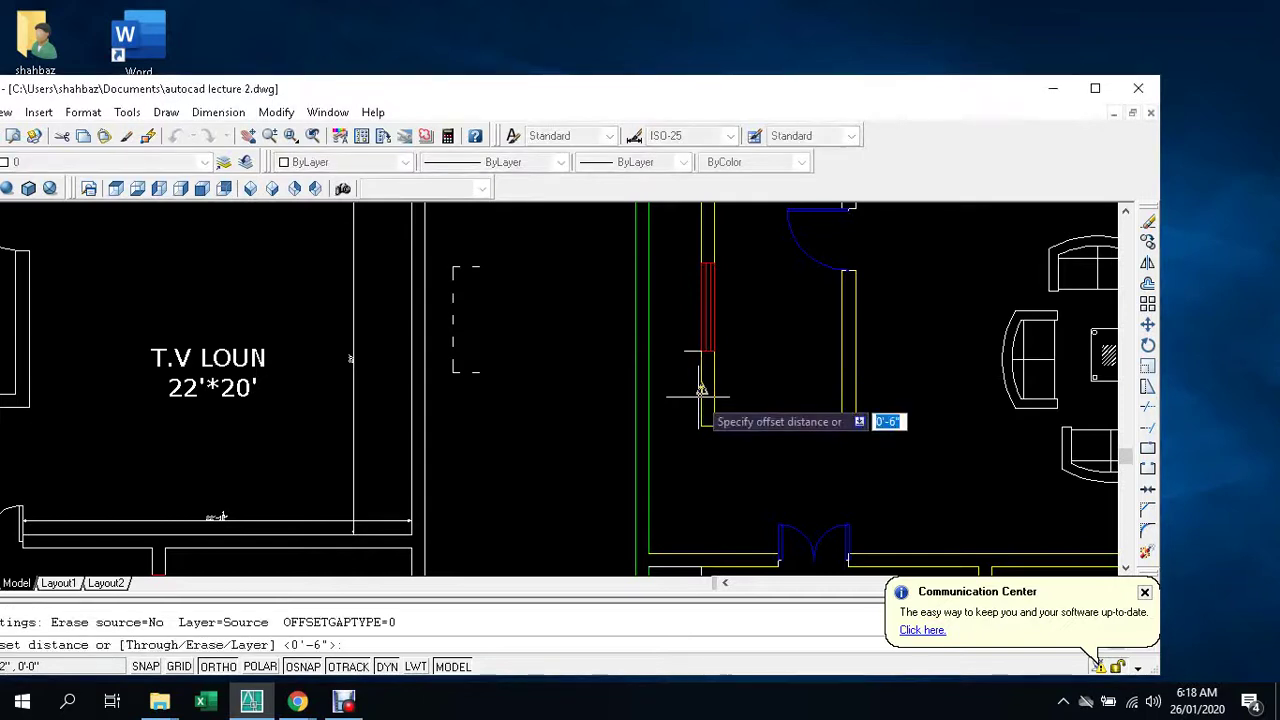
{"action": "type", "text": "6"}
{"action": "key", "text": "Return"}
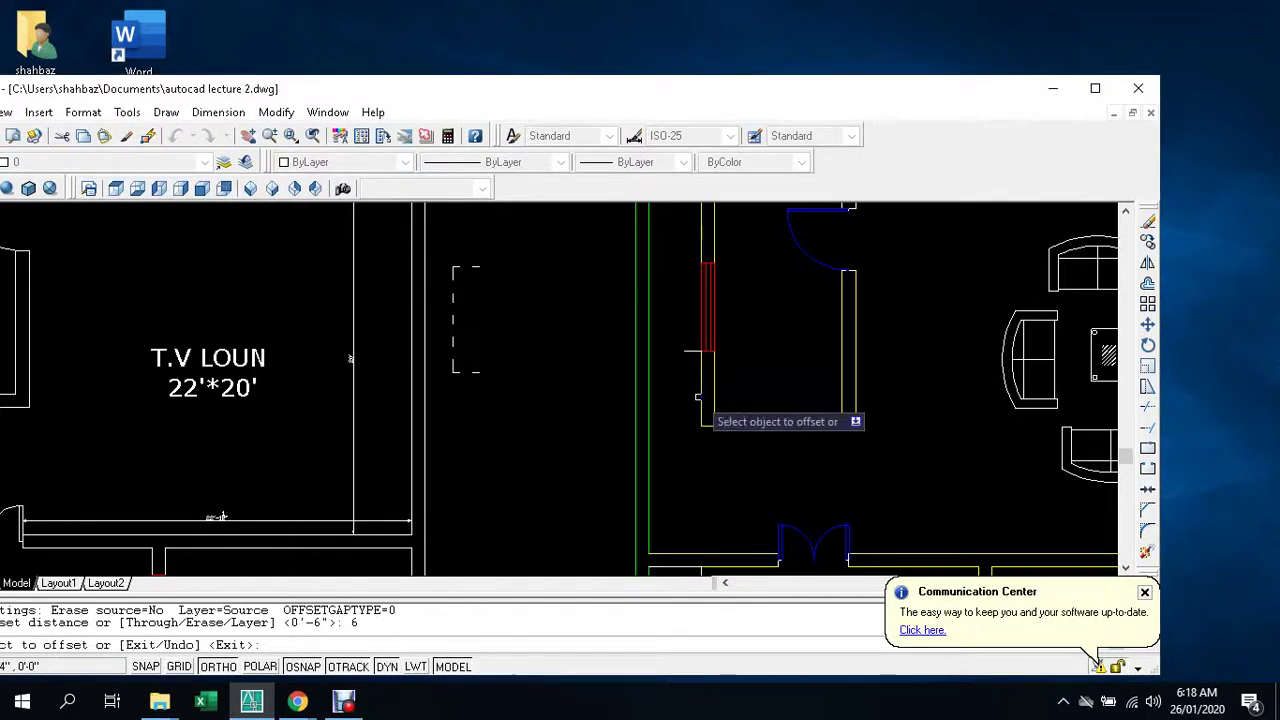
{"action": "left_click", "coordinate": [688, 350]}
{"action": "left_click", "coordinate": [685, 400]}
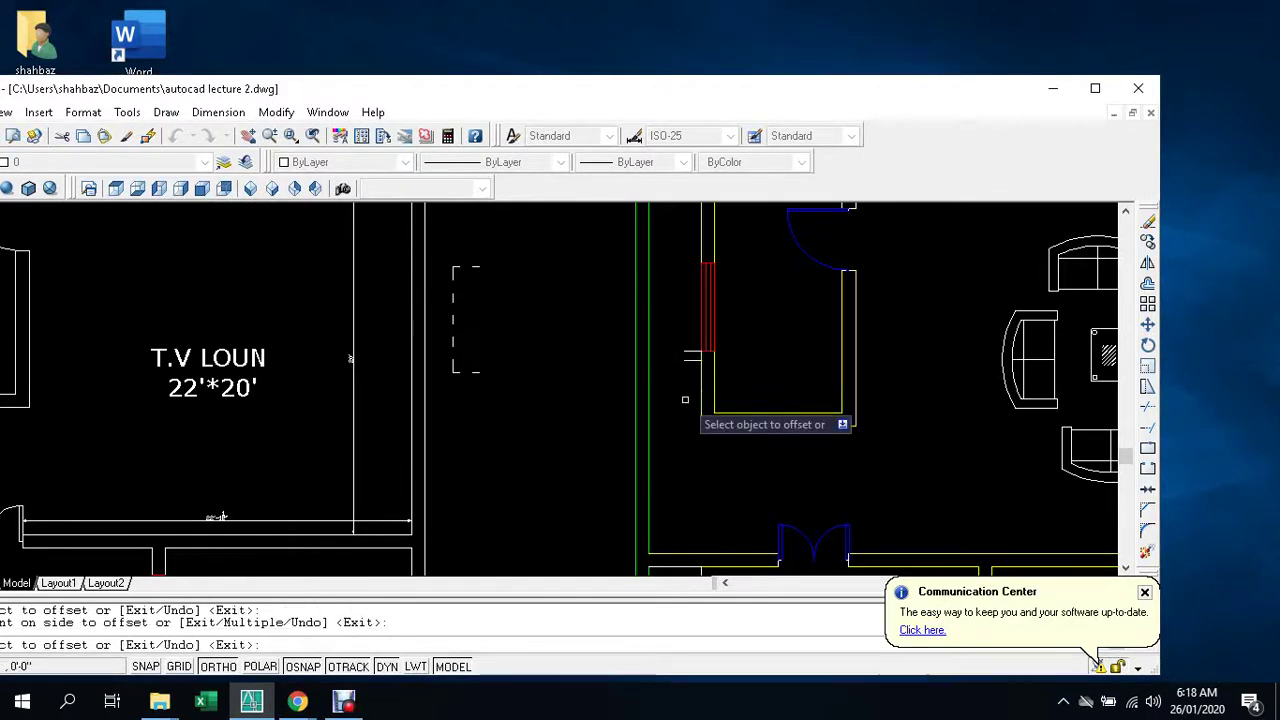
{"action": "key", "text": "Escape"}
{"action": "key", "text": "Escape"}
- Start copying the dashed window projection and begin selecting its lines
{"action": "type", "text": "co"}
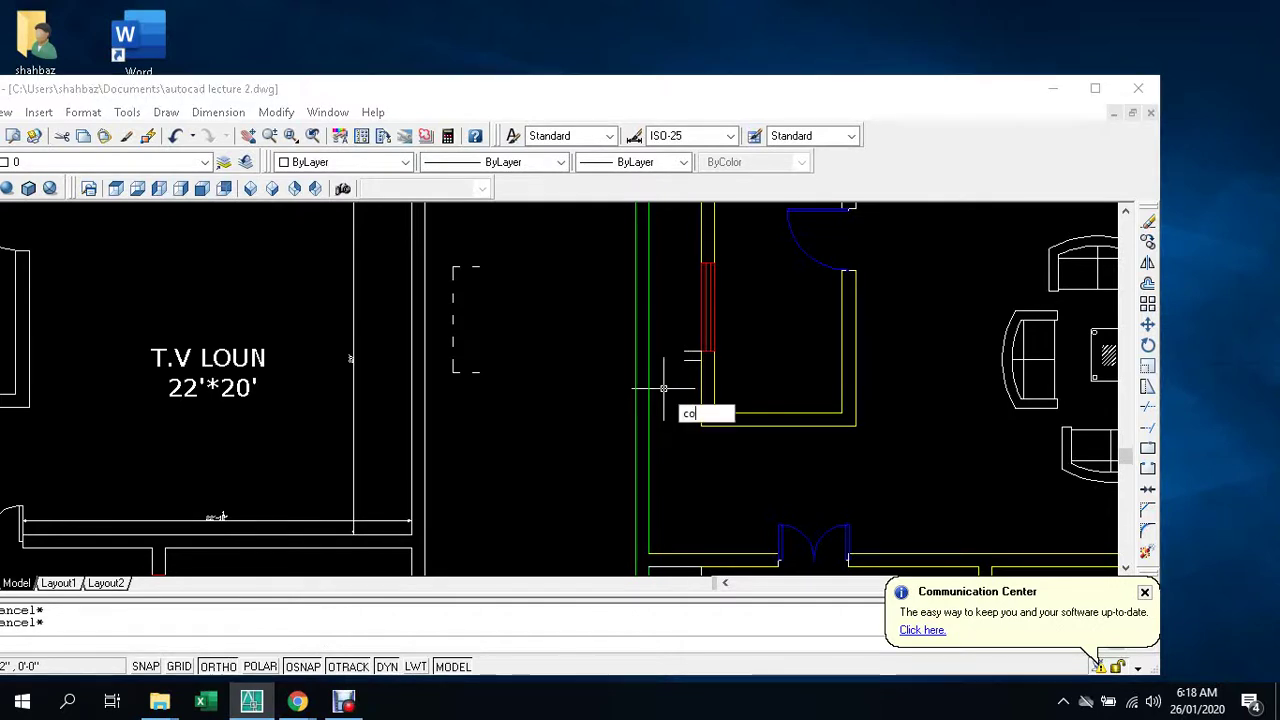
{"action": "key", "text": "Return"}
{"action": "scroll", "coordinate": [595, 355], "scroll_direction": "down", "scroll_amount": 2}
{"action": "left_click", "coordinate": [533, 286]}
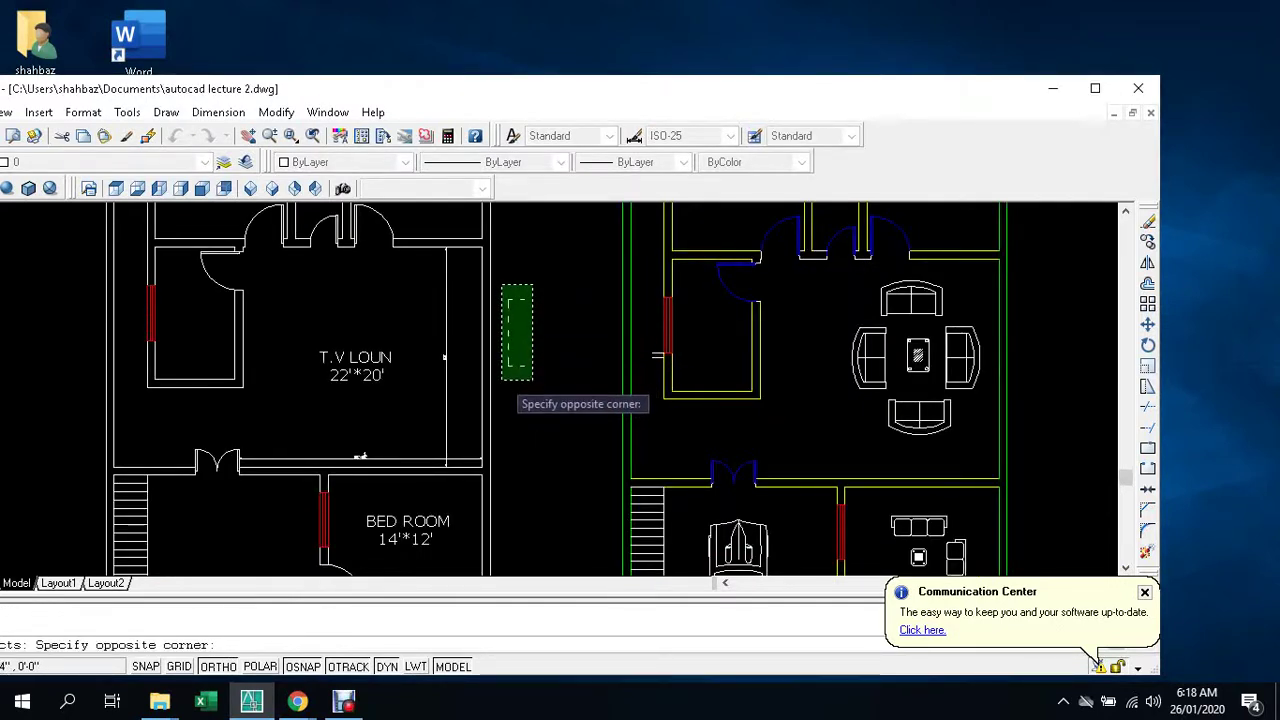
- Place a copy of the three dashed projection lines against the red window
{"action": "left_click", "coordinate": [504, 376]}
{"action": "key", "text": "Return"}
{"action": "scroll", "coordinate": [520, 357], "scroll_direction": "up", "scroll_amount": 3}
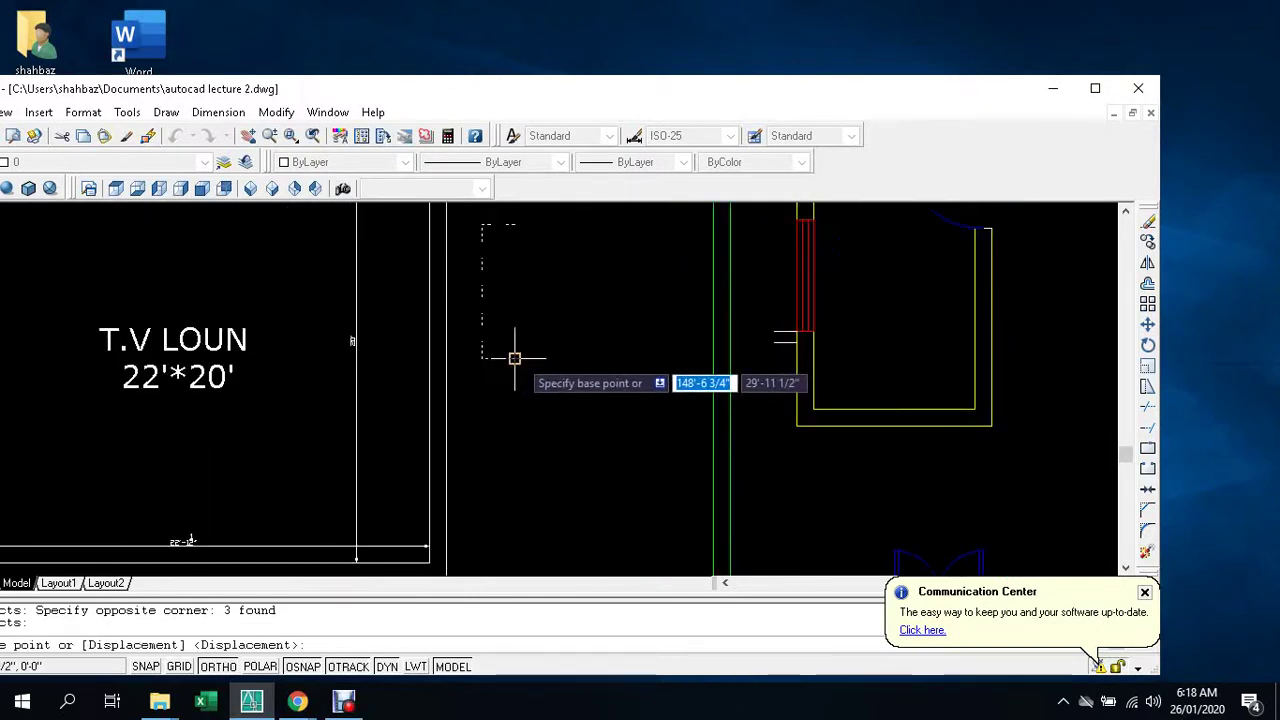
{"action": "left_click", "coordinate": [520, 356]}
{"action": "scroll", "coordinate": [795, 345], "scroll_direction": "up", "scroll_amount": 3}
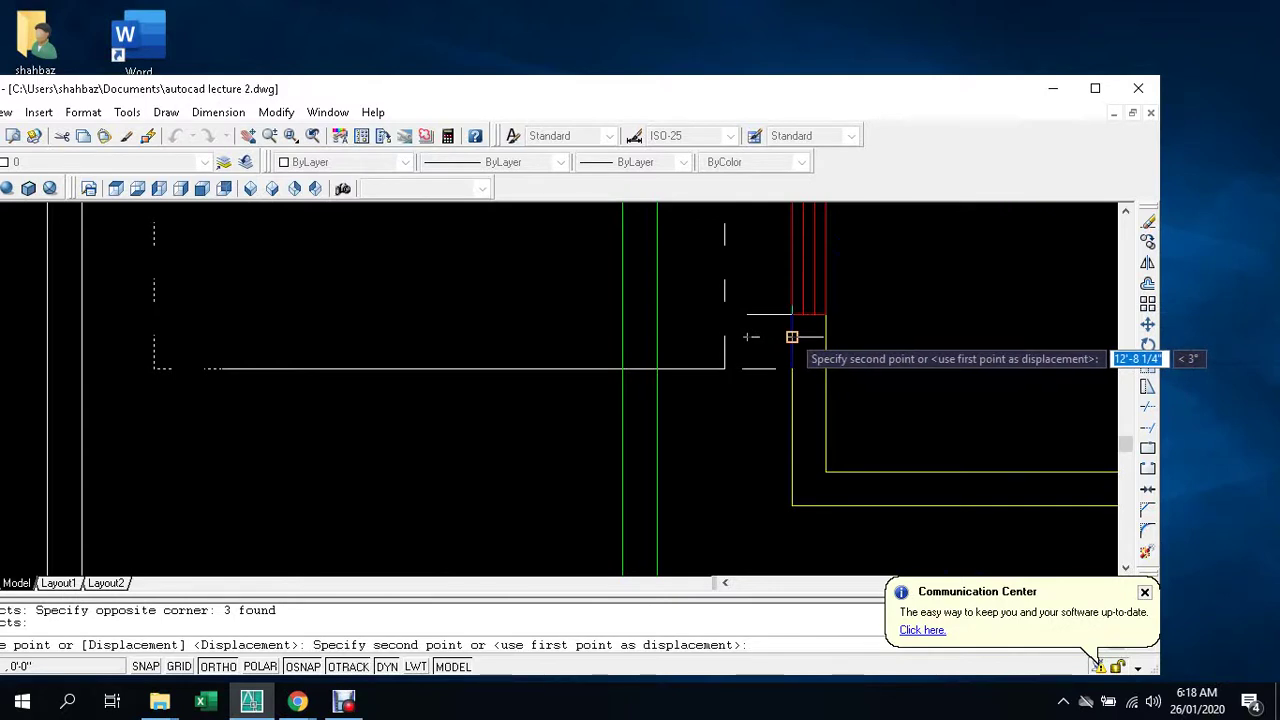
{"action": "left_click", "coordinate": [792, 347]}
{"action": "key", "text": "Escape"}
- Erase the two temporary short guide lines beside the red window
{"action": "scroll", "coordinate": [770, 338], "scroll_direction": "up", "scroll_amount": 3}
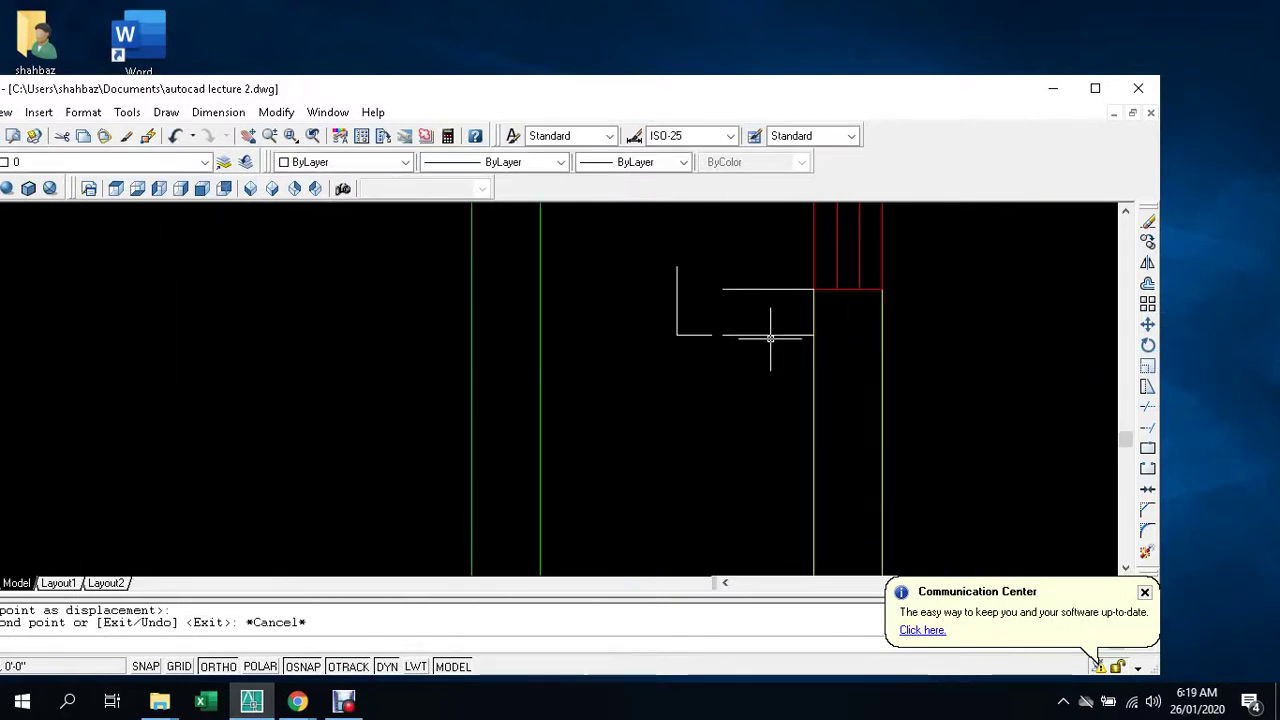
{"action": "left_click", "coordinate": [770, 334]}
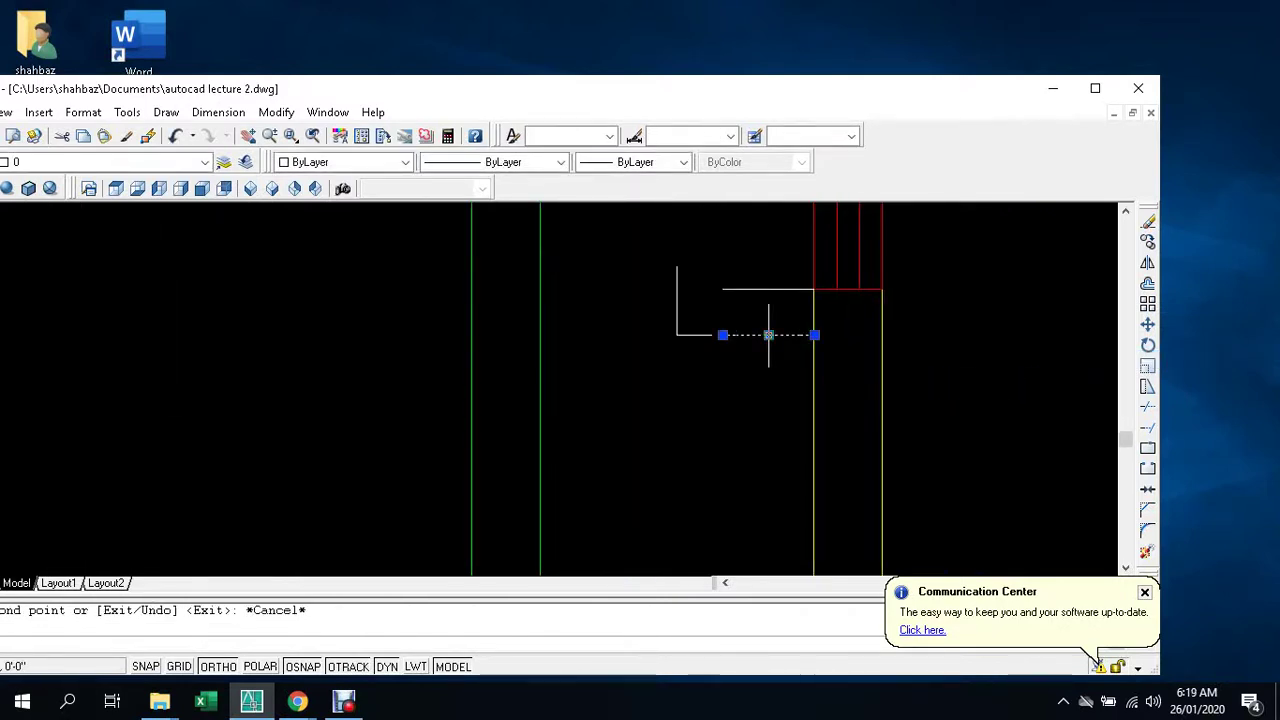
{"action": "key", "text": "Delete"}
{"action": "left_click", "coordinate": [764, 292]}
{"action": "scroll", "coordinate": [763, 289], "scroll_direction": "down", "scroll_amount": 2}
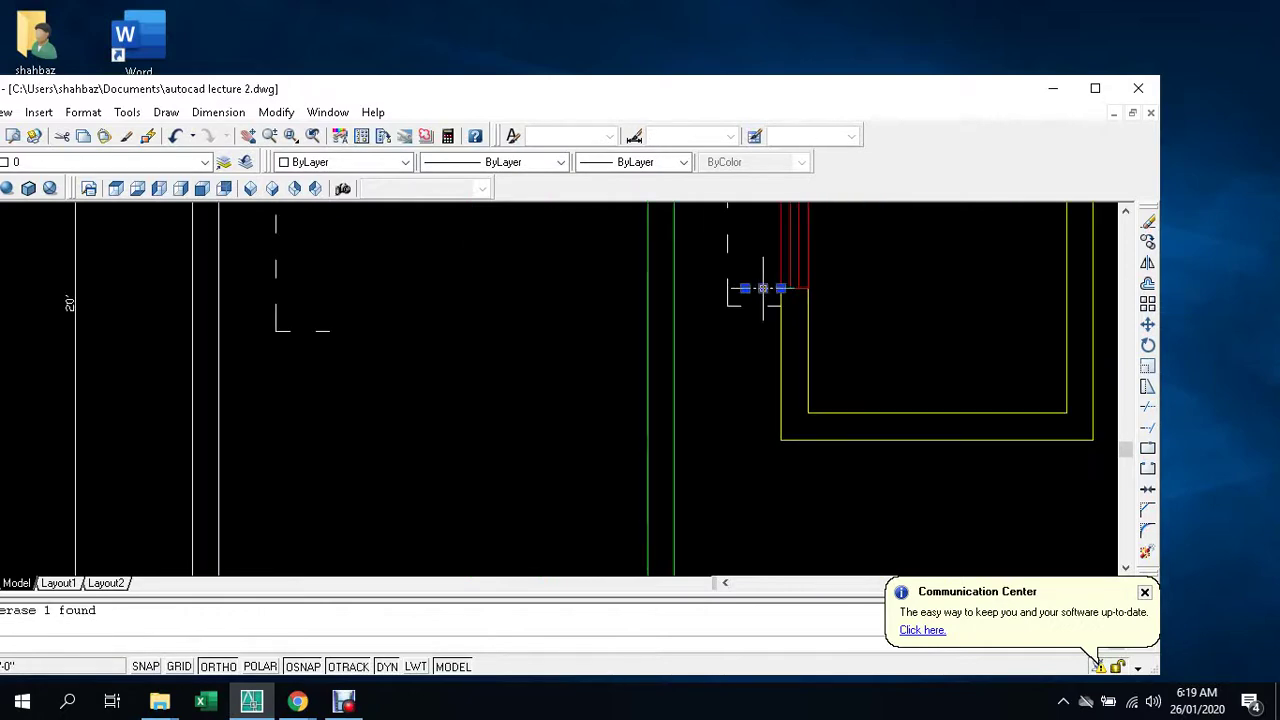
{"action": "key", "text": "Delete"}
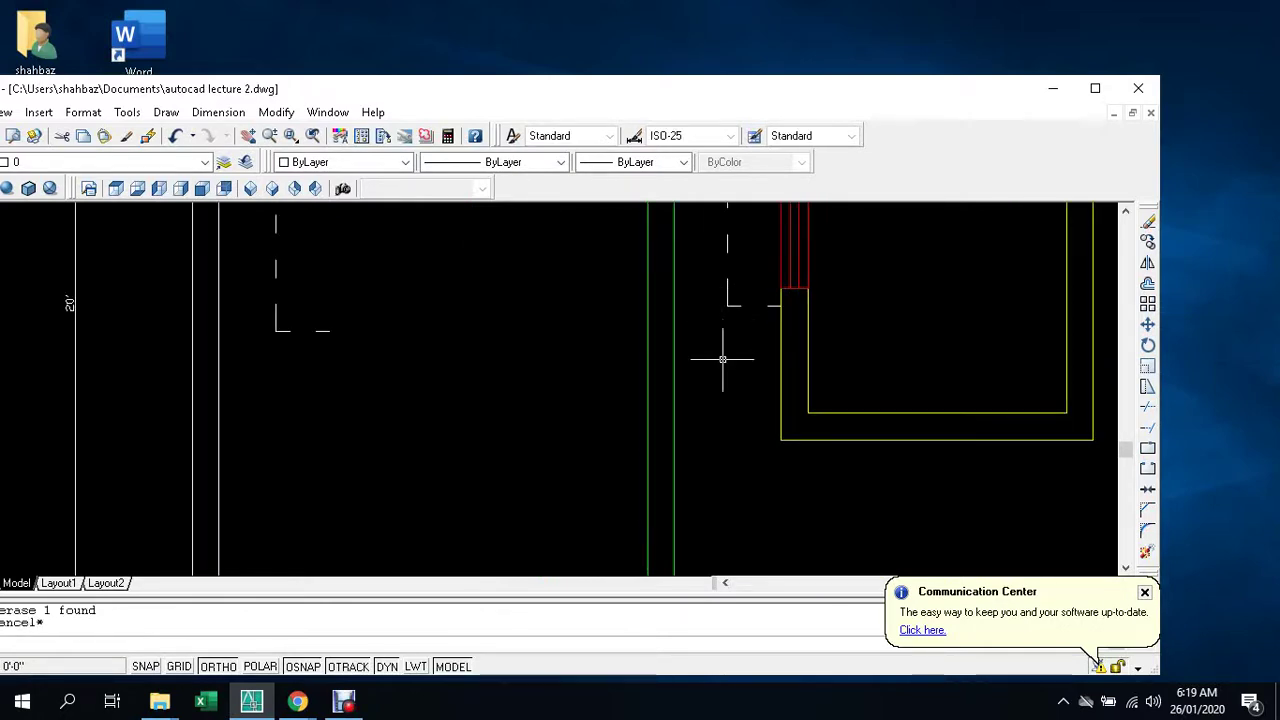
{"action": "scroll", "coordinate": [722, 358], "scroll_direction": "down", "scroll_amount": 3}
{"action": "scroll", "coordinate": [722, 358], "scroll_direction": "down", "scroll_amount": 3}
{"action": "scroll", "coordinate": [800, 420], "scroll_direction": "up", "scroll_amount": 4}
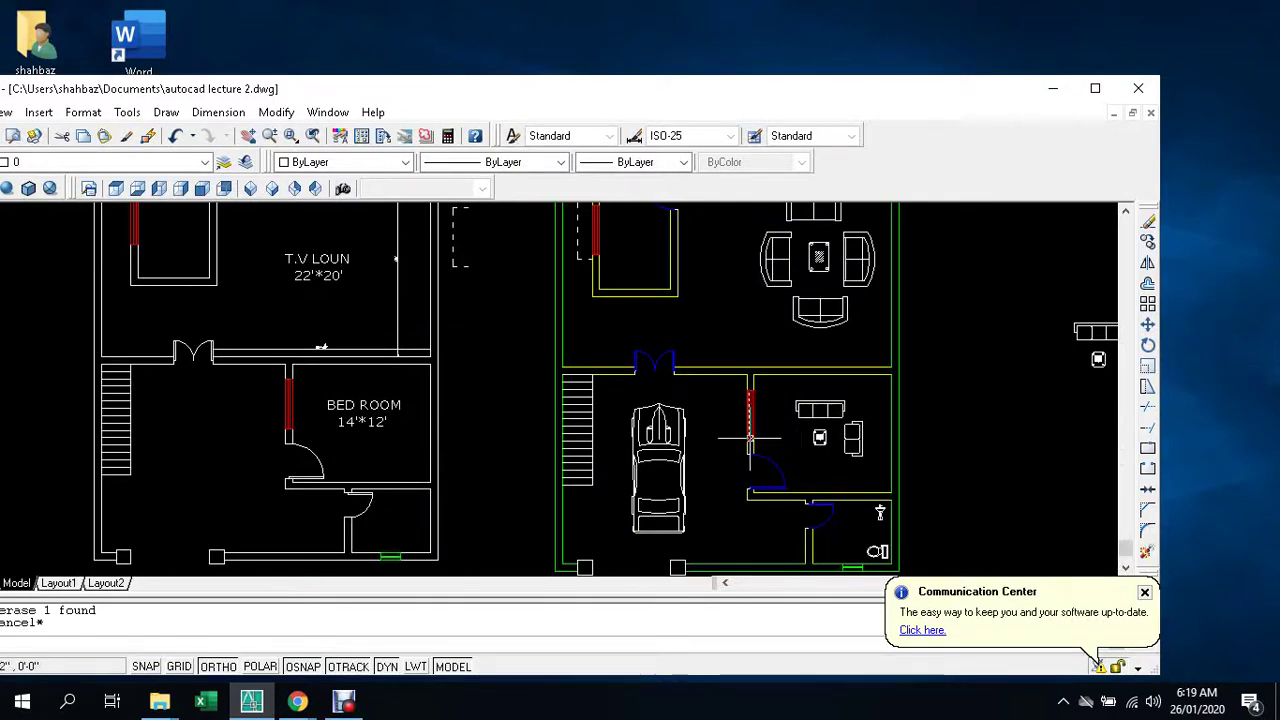
- Pan and zoom to bring the bathroom's green window wall into view
{"action": "type", "text": "l"}
{"action": "key", "text": "Return"}
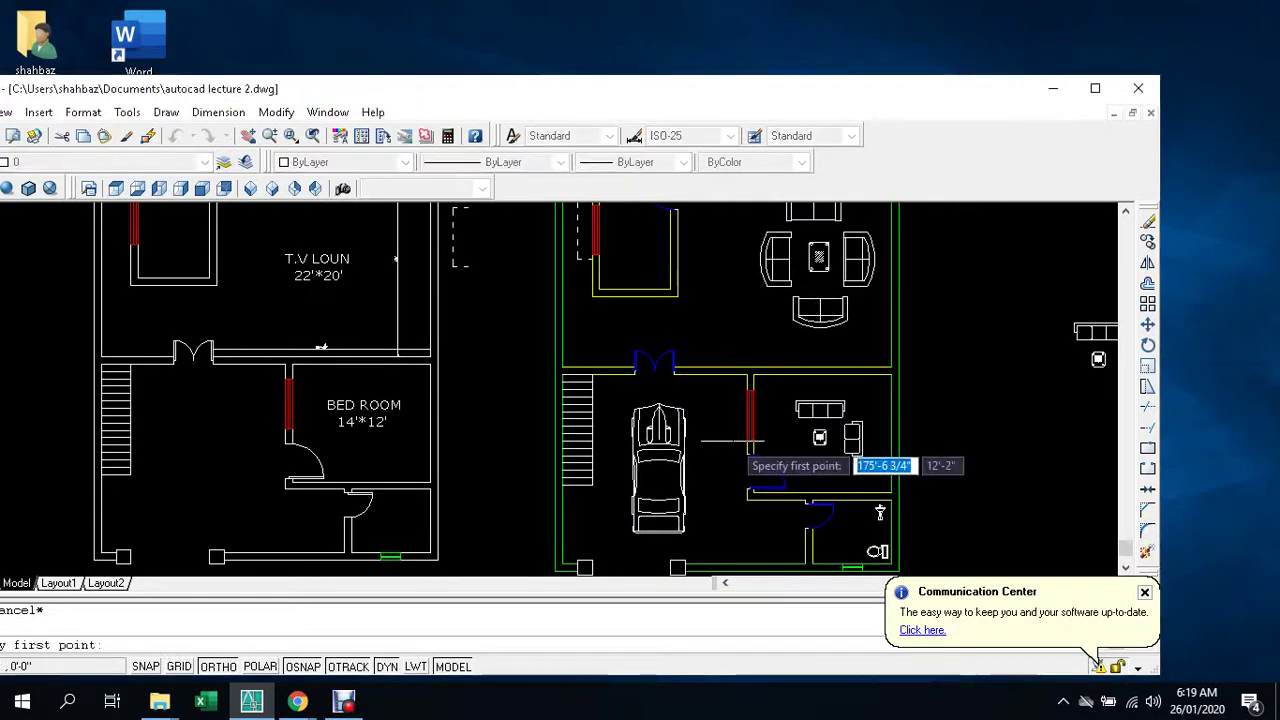
{"action": "scroll", "coordinate": [735, 440], "scroll_direction": "up", "scroll_amount": 4}
{"action": "scroll", "coordinate": [740, 440], "scroll_direction": "up", "scroll_amount": 2}
{"action": "key", "text": "Escape"}
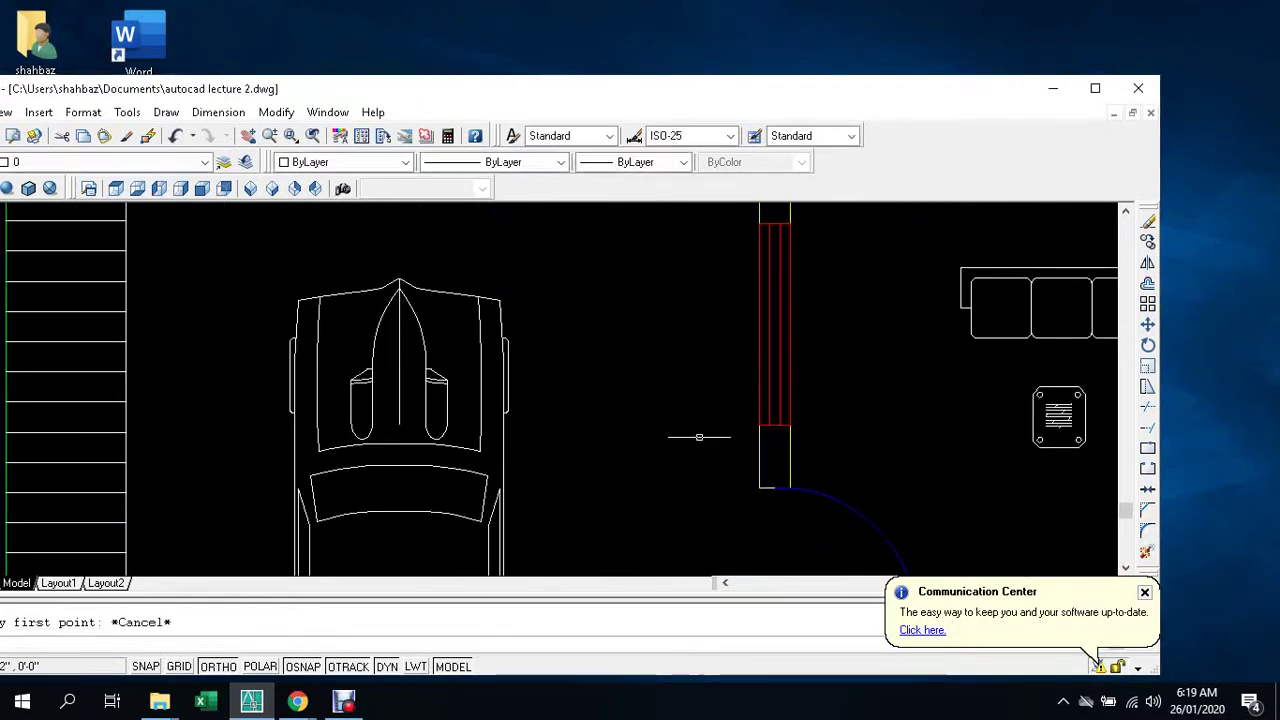
{"action": "scroll", "coordinate": [699, 437], "scroll_direction": "down", "scroll_amount": 5}
{"action": "key", "text": "Escape"}
{"action": "scroll", "coordinate": [697, 455], "scroll_direction": "down", "scroll_amount": 3}
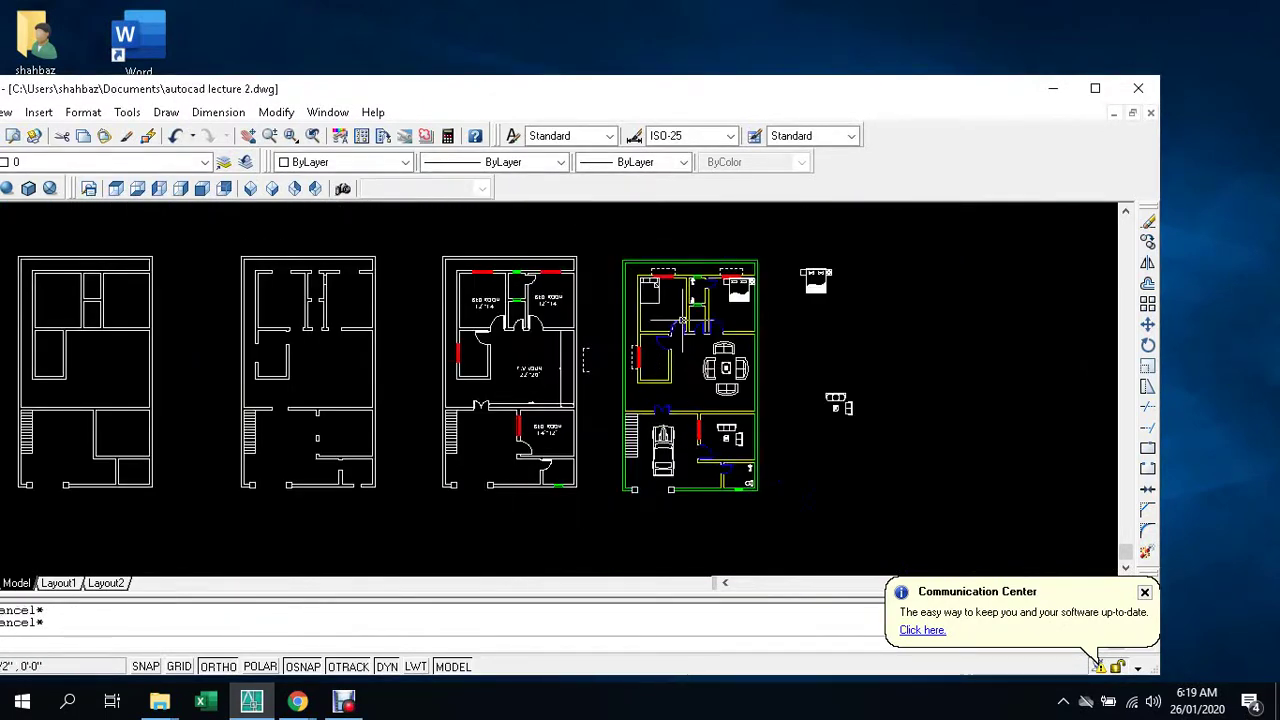
{"action": "middle_click_drag", "start_coordinate": [682, 320], "coordinate": [664, 394]}
{"action": "scroll", "coordinate": [630, 366], "scroll_direction": "up", "scroll_amount": 5}
{"action": "scroll", "coordinate": [626, 364], "scroll_direction": "up", "scroll_amount": 3}
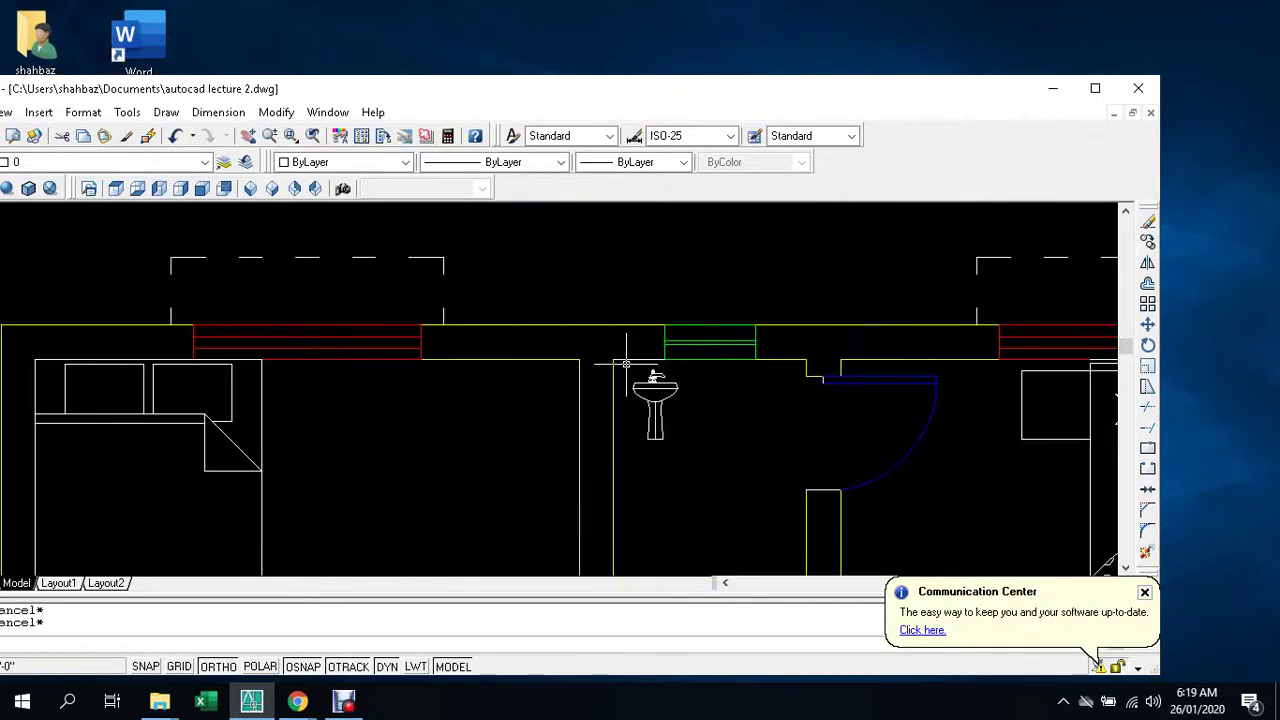
- Draw a 1'6" vertical line up from the wall's outer edge beside the green window
{"action": "type", "text": "l"}
{"action": "key", "text": "Return"}
{"action": "scroll", "coordinate": [626, 364], "scroll_direction": "up", "scroll_amount": 3}
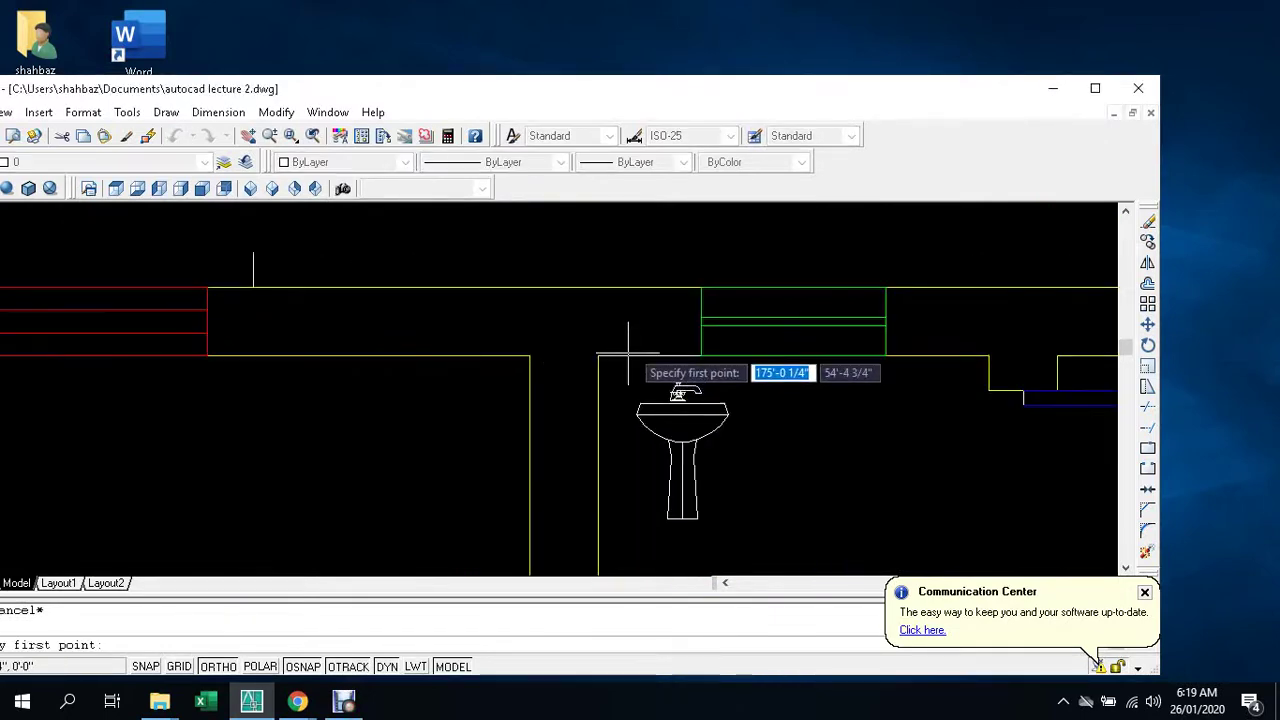
{"action": "left_click", "coordinate": [702, 287]}
{"action": "scroll", "coordinate": [700, 287], "scroll_direction": "down", "scroll_amount": 3}
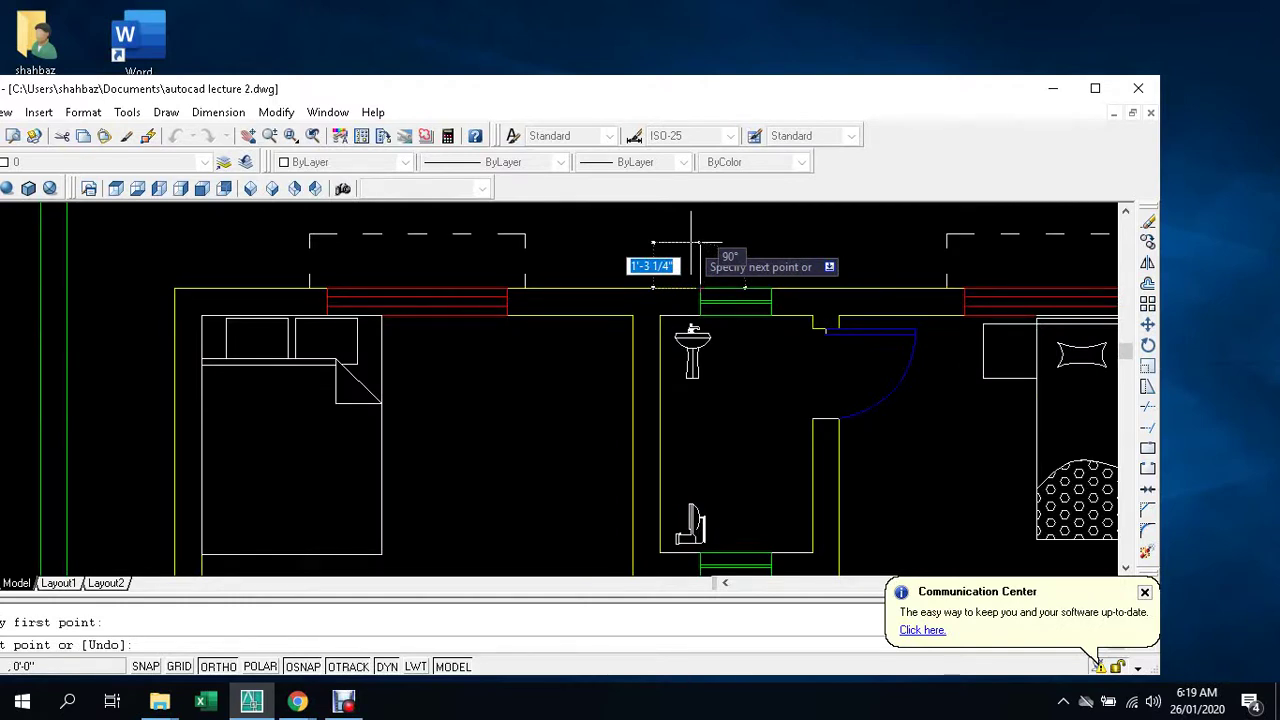
{"action": "type", "text": "1"}
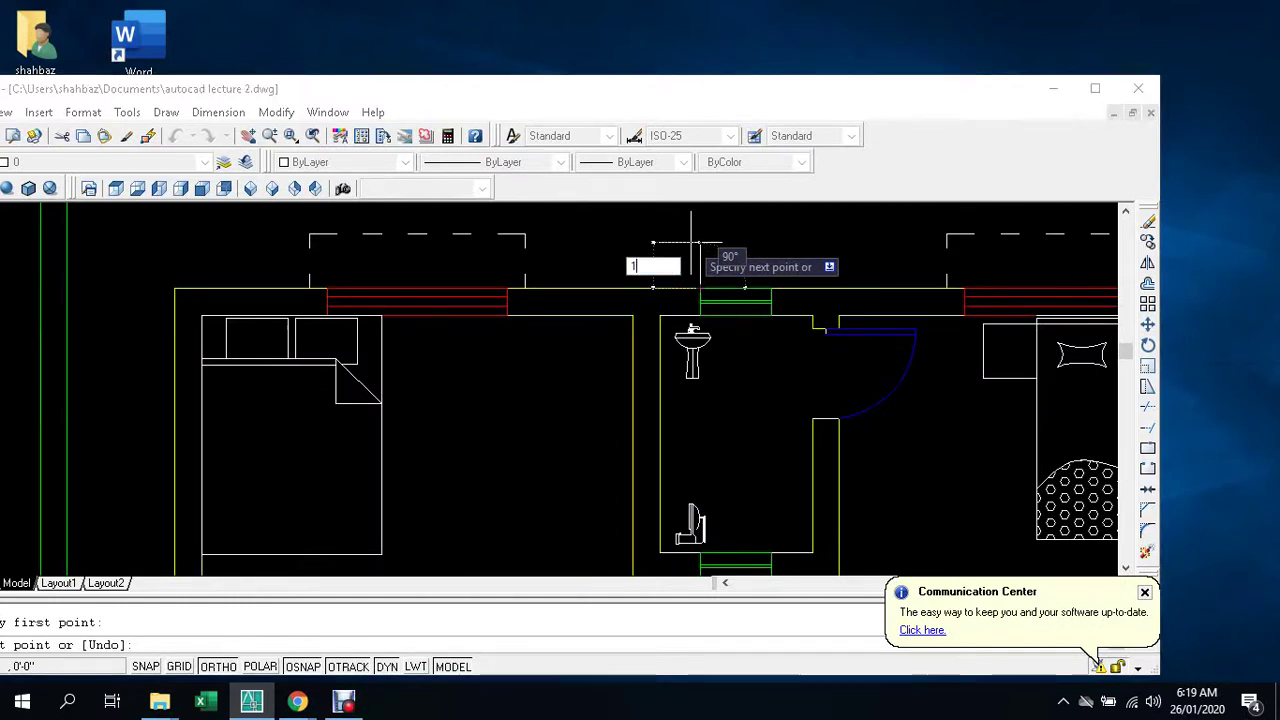
{"action": "type", "text": "6"}
{"action": "key", "text": "Return"}
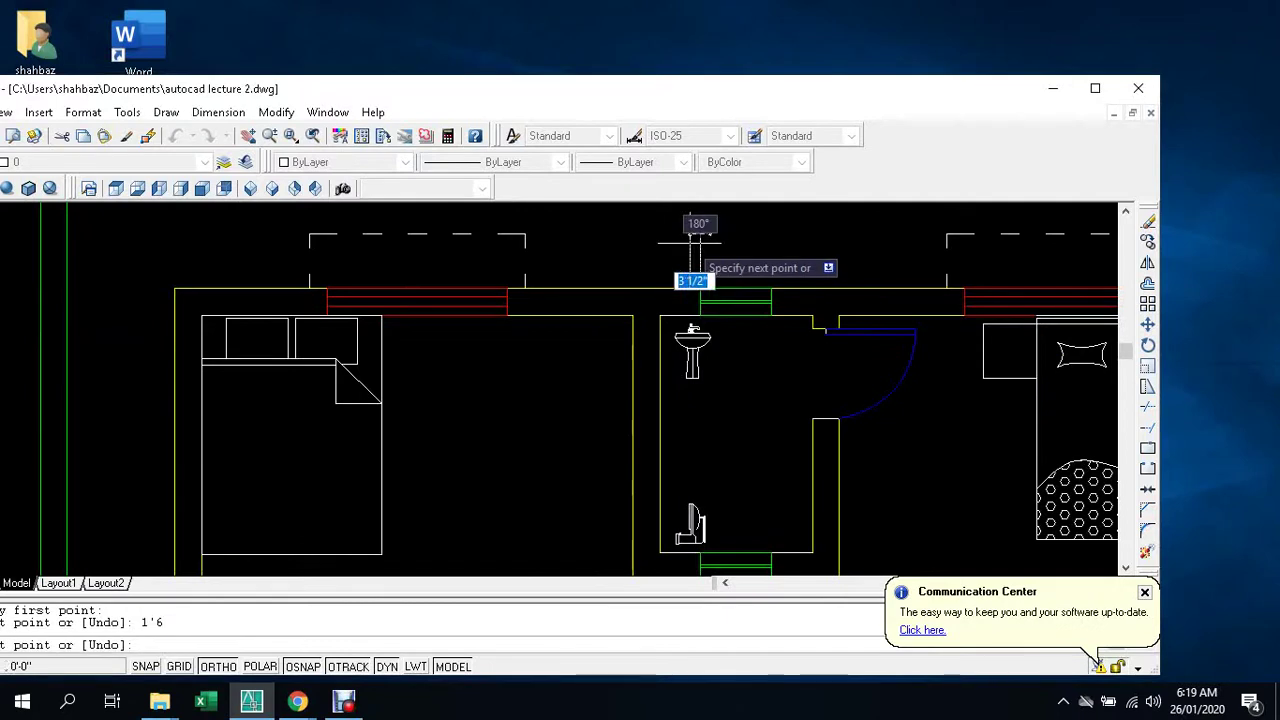
{"action": "key", "text": "Escape"}
{"action": "key", "text": "Escape"}
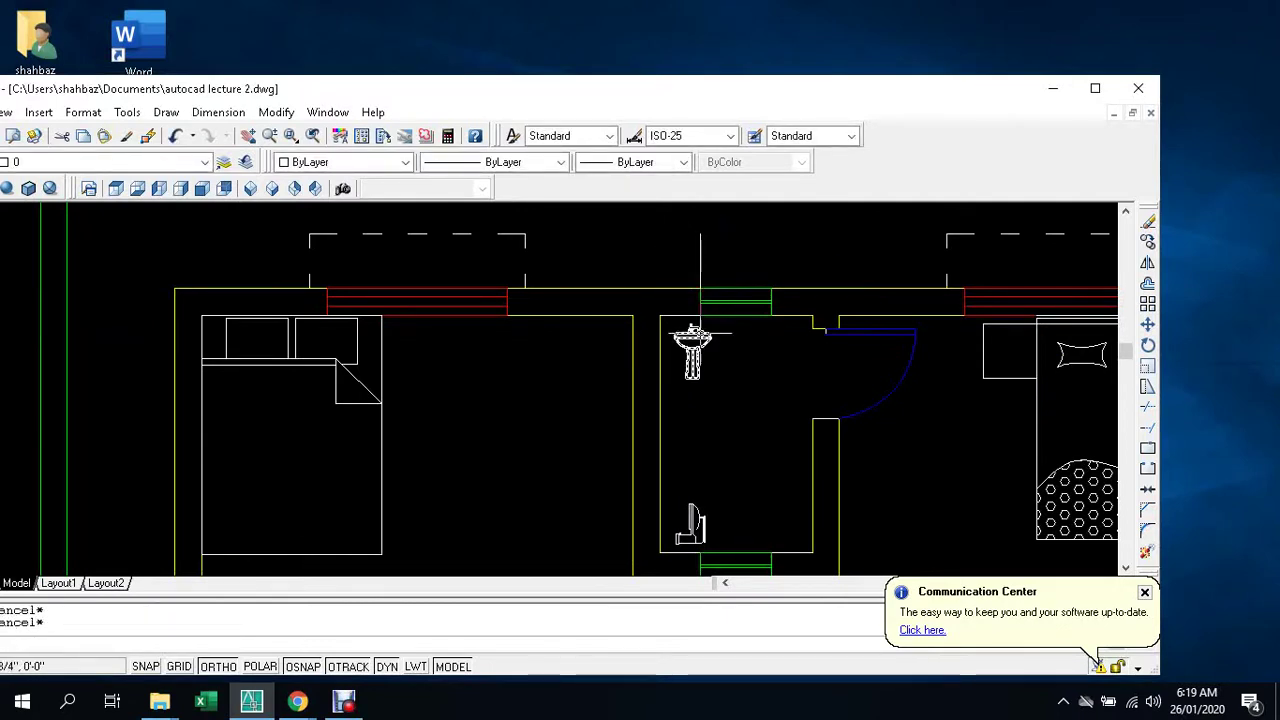
- Offset that vertical line 6 inches to the left
{"action": "type", "text": "o"}
{"action": "key", "text": "Return"}
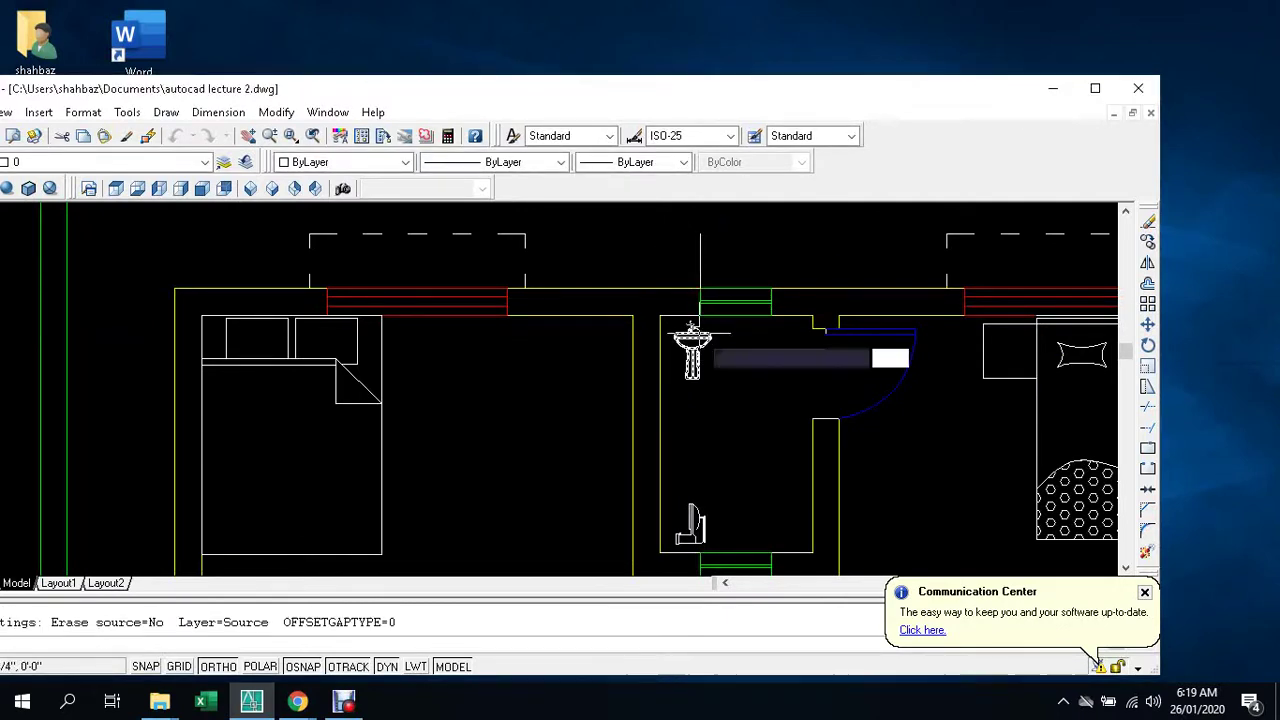
{"action": "type", "text": "6"}
{"action": "key", "text": "Return"}
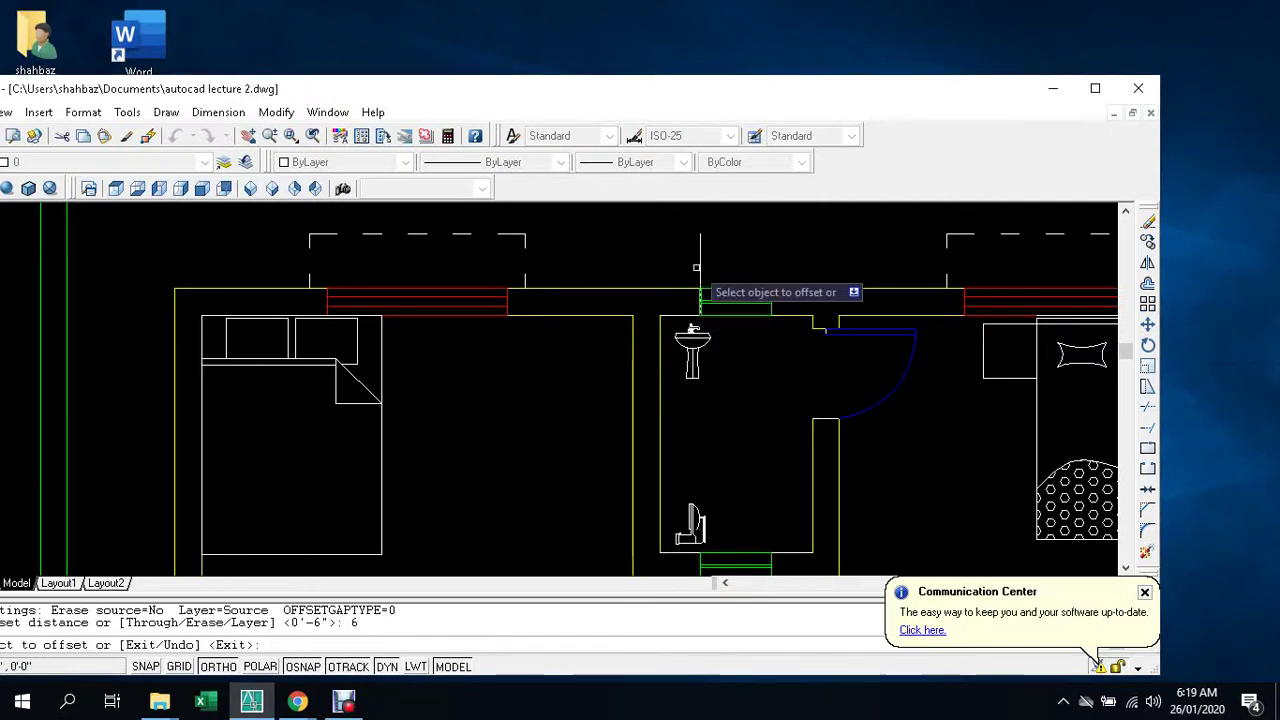
{"action": "left_click", "coordinate": [700, 280]}
{"action": "left_click", "coordinate": [690, 281]}
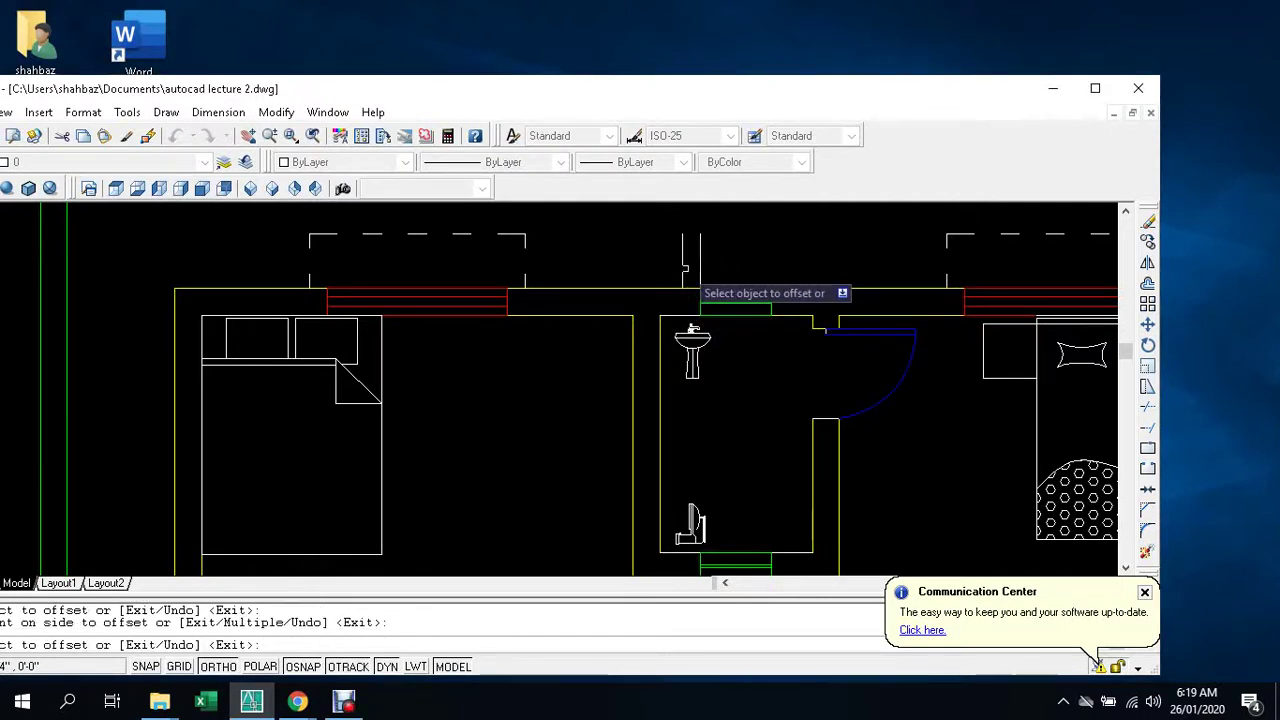
{"action": "key", "text": "Escape"}
{"action": "key", "text": "Escape"}
- Draw the projection outline with 1'6", 3' and 1'6" edges from the wall left of the window
{"action": "type", "text": "l"}
{"action": "key", "text": "Return"}
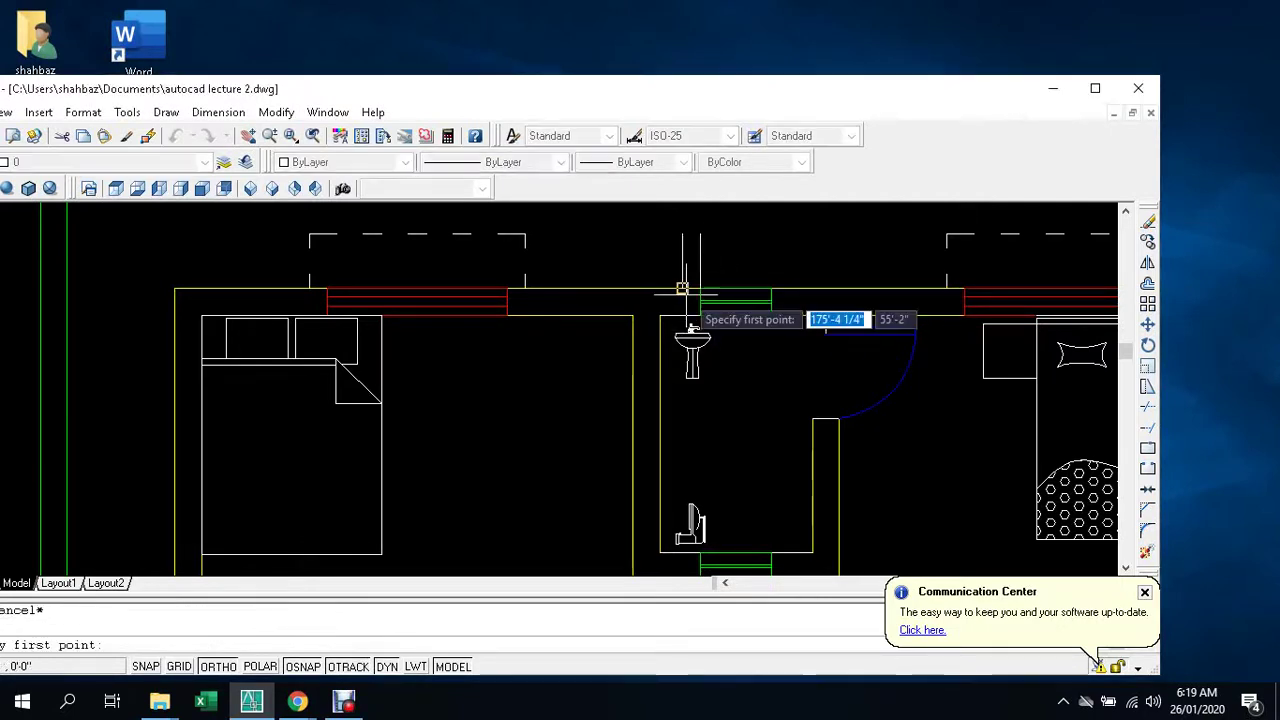
{"action": "left_click", "coordinate": [684, 296]}
{"action": "scroll", "coordinate": [684, 298], "scroll_direction": "down", "scroll_amount": 1}
{"action": "scroll", "coordinate": [688, 305], "scroll_direction": "down", "scroll_amount": 2}
{"action": "scroll", "coordinate": [686, 285], "scroll_direction": "up", "scroll_amount": 4}
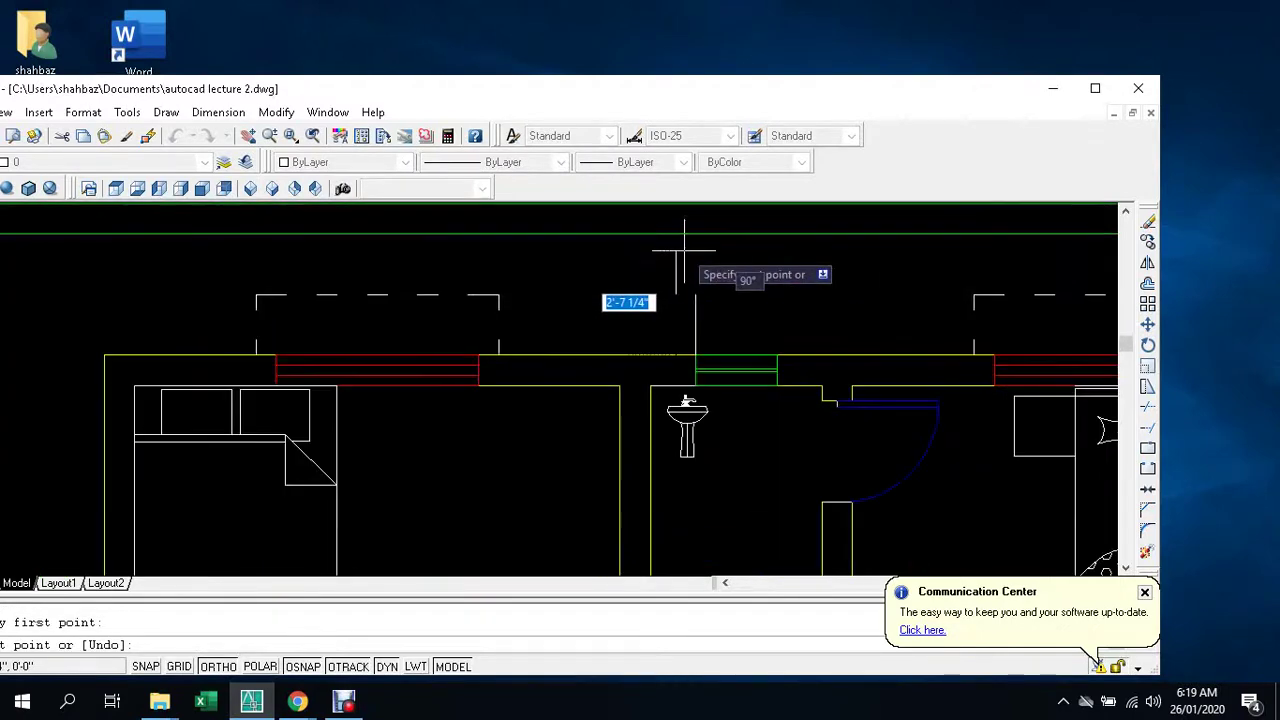
{"action": "type", "text": "1'6"}
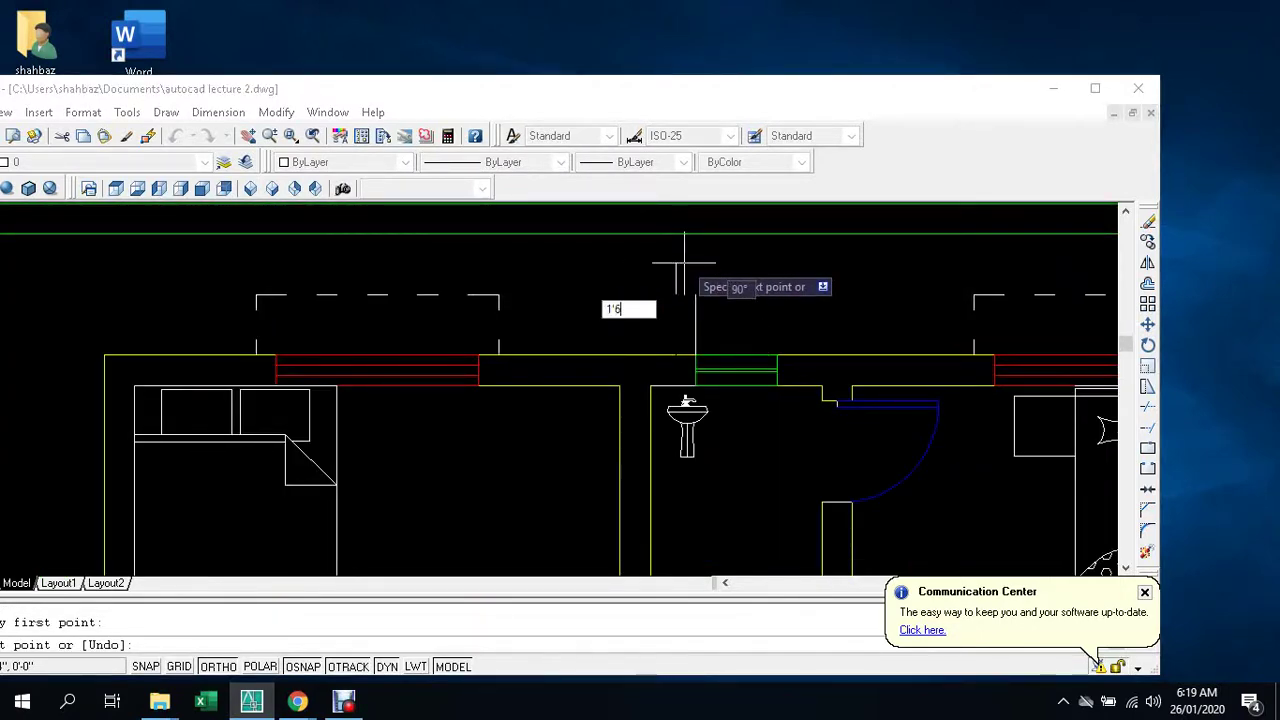
{"action": "key", "text": "Return"}
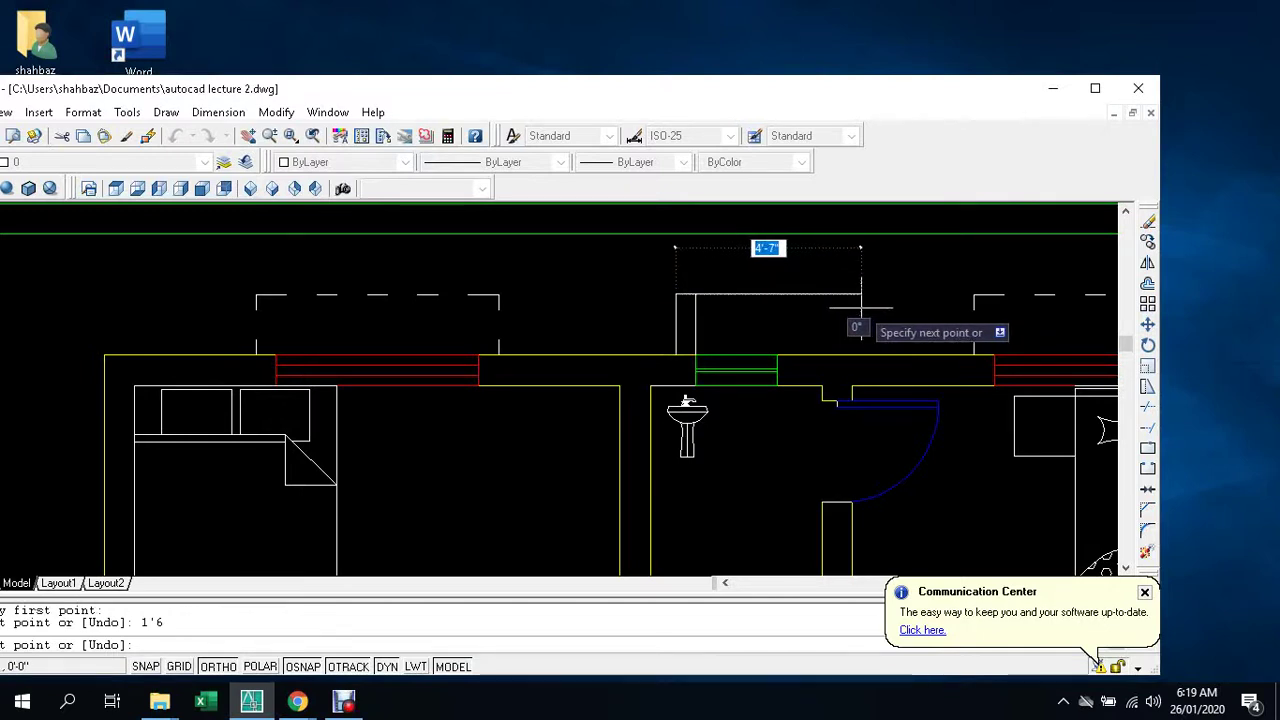
{"action": "type", "text": "3"}
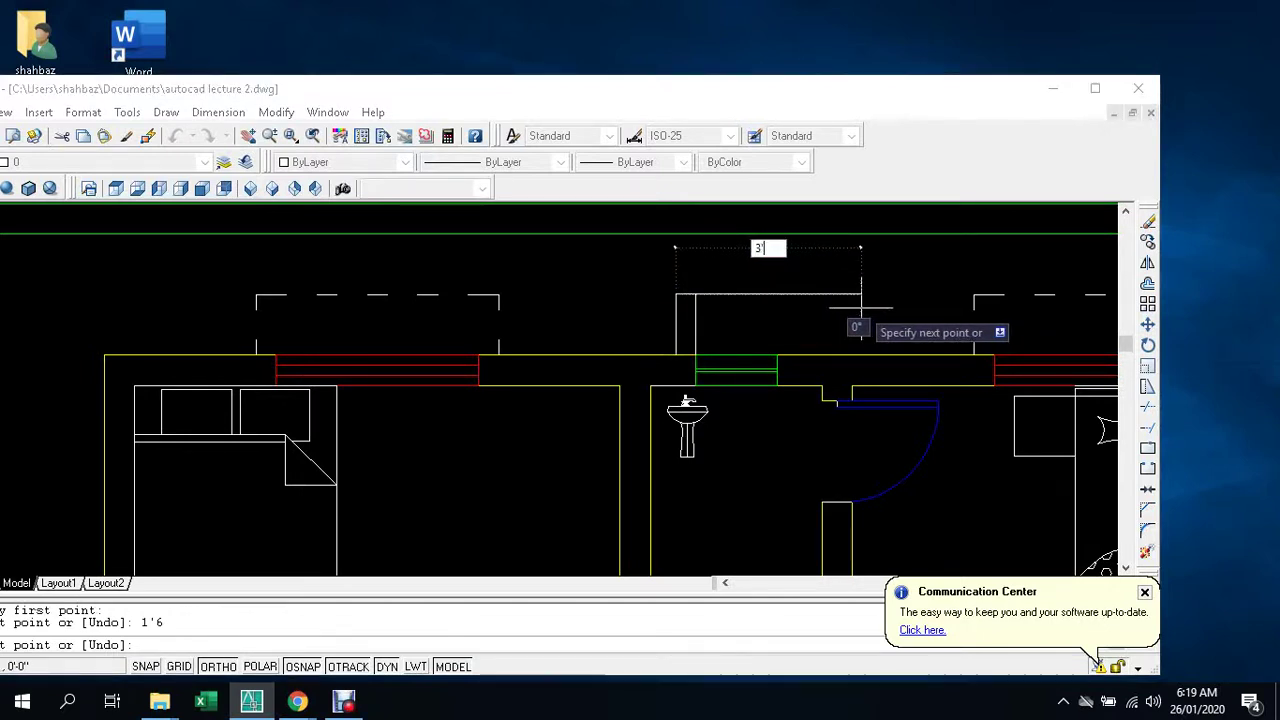
{"action": "key", "text": "Return"}
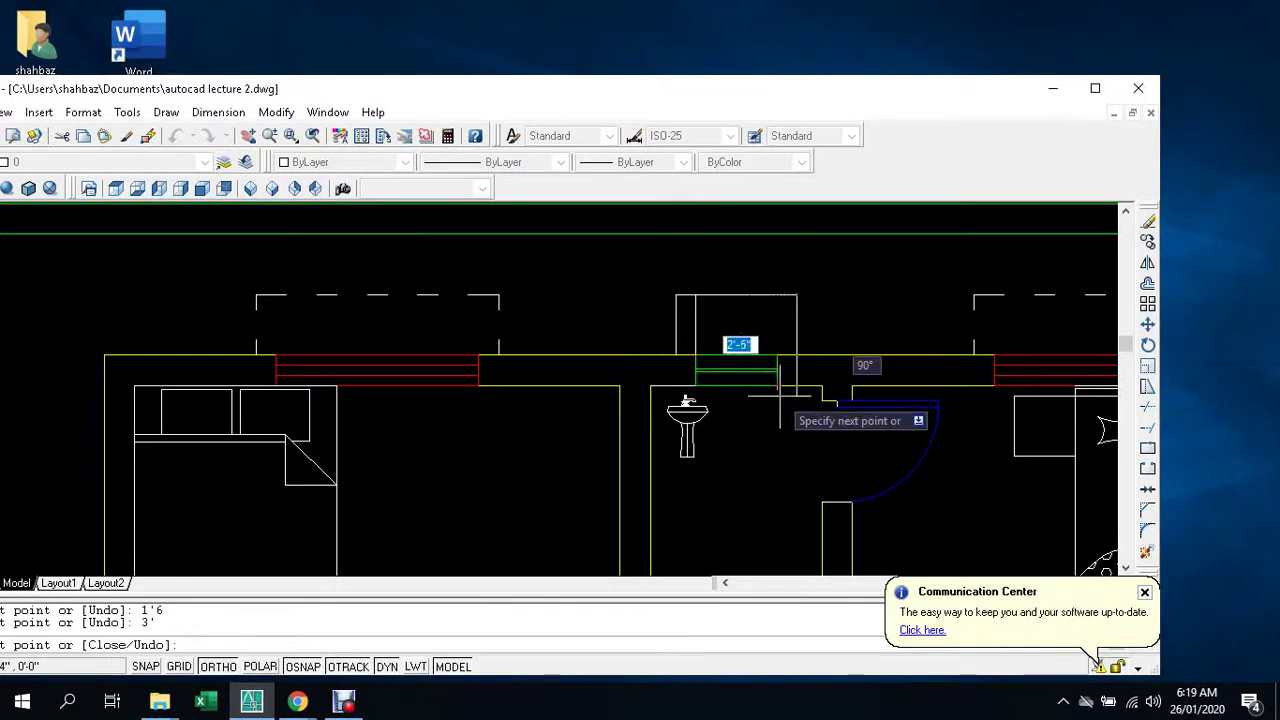
{"action": "type", "text": "1'6"}
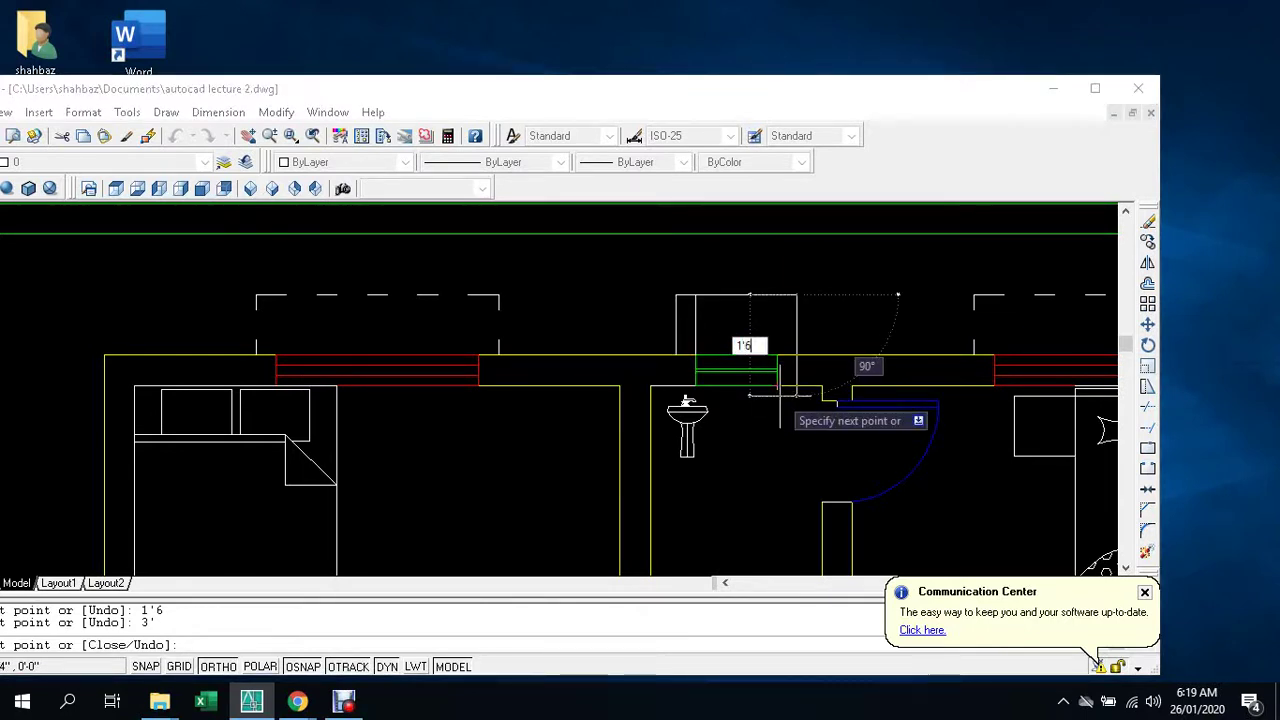
{"action": "key", "text": "Return"}
{"action": "key", "text": "Escape"}
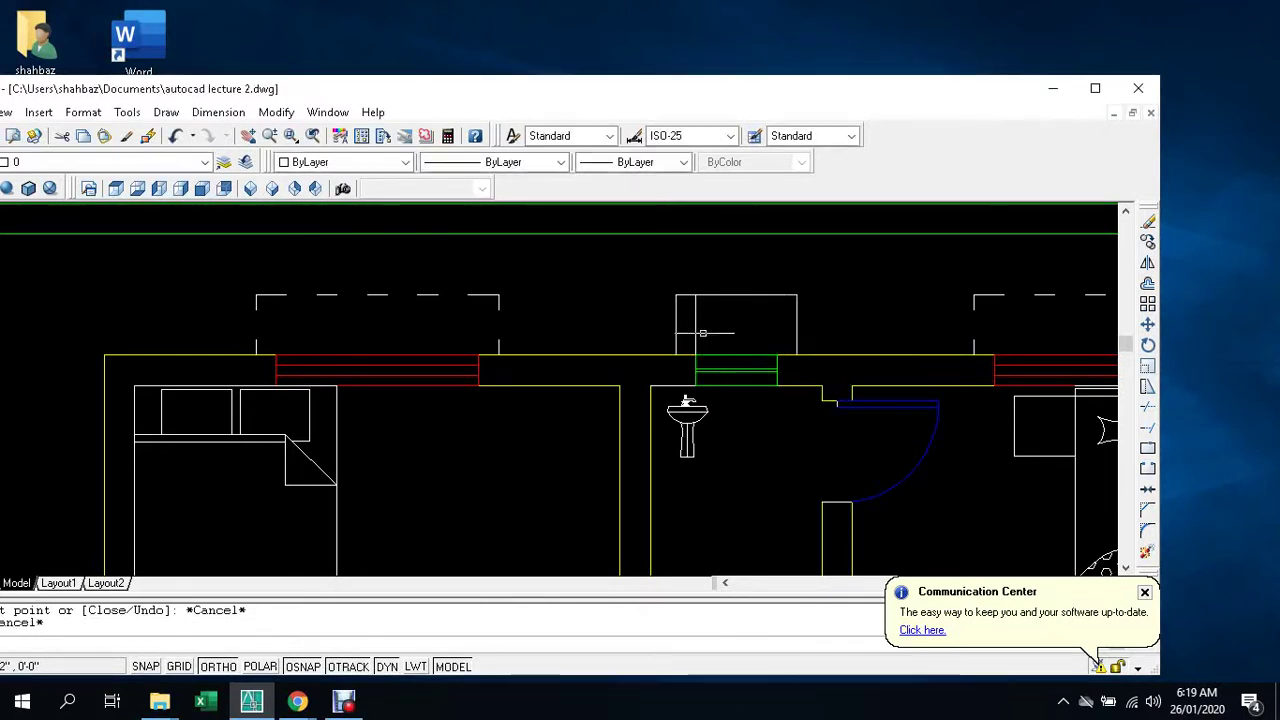
{"action": "left_click", "coordinate": [695, 322]}
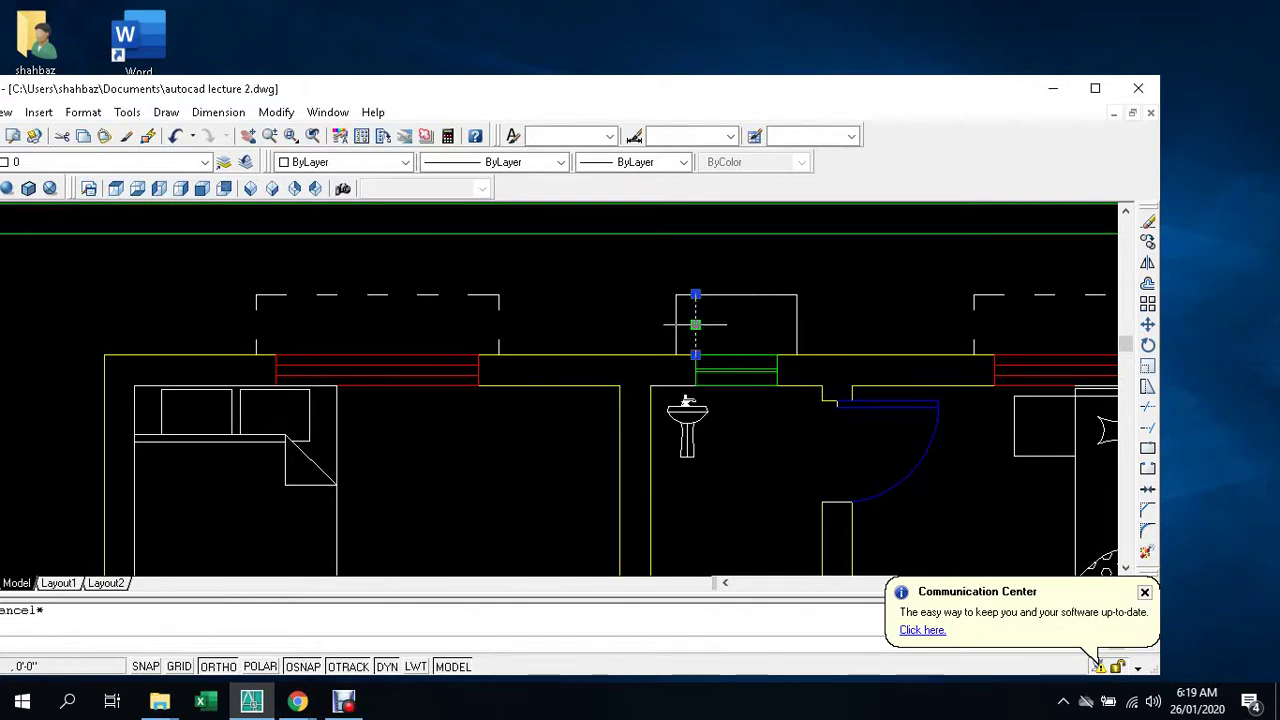
- Delete the stray line, then match the left projection's dashed linetype onto the new top edge and side
{"action": "key", "text": "Delete"}
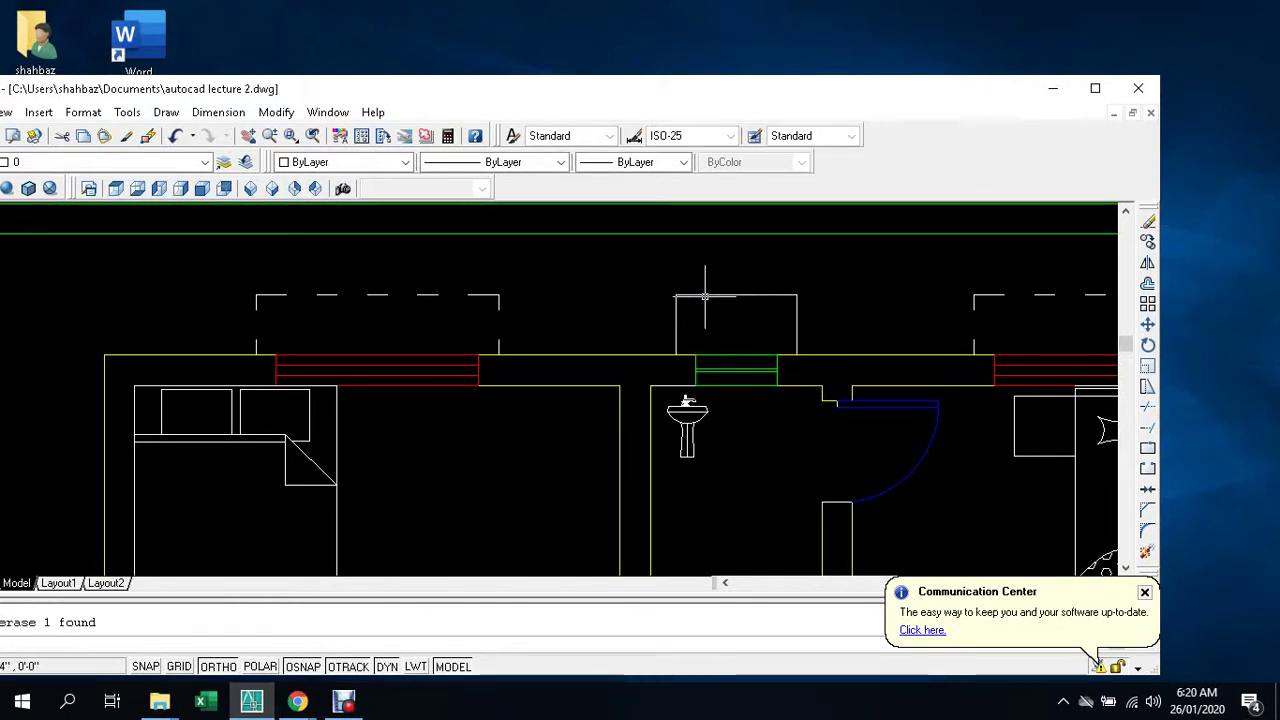
{"action": "type", "text": "ma"}
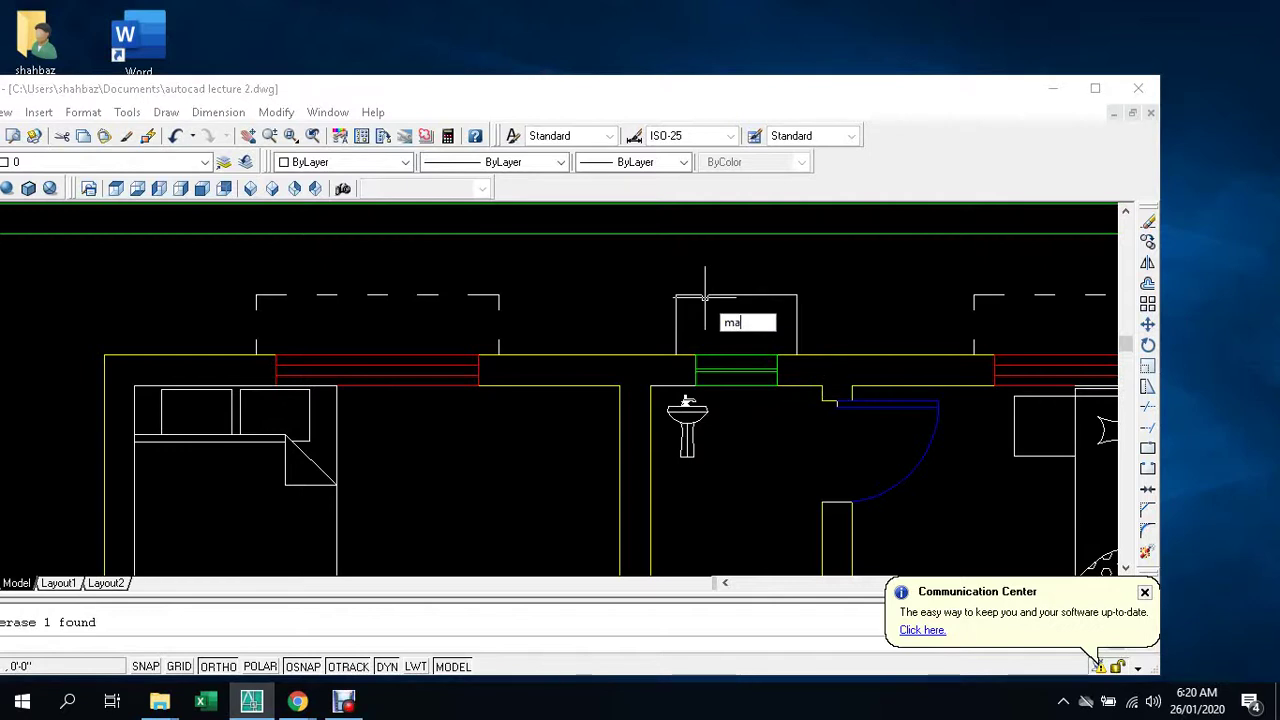
{"action": "key", "text": "Return"}
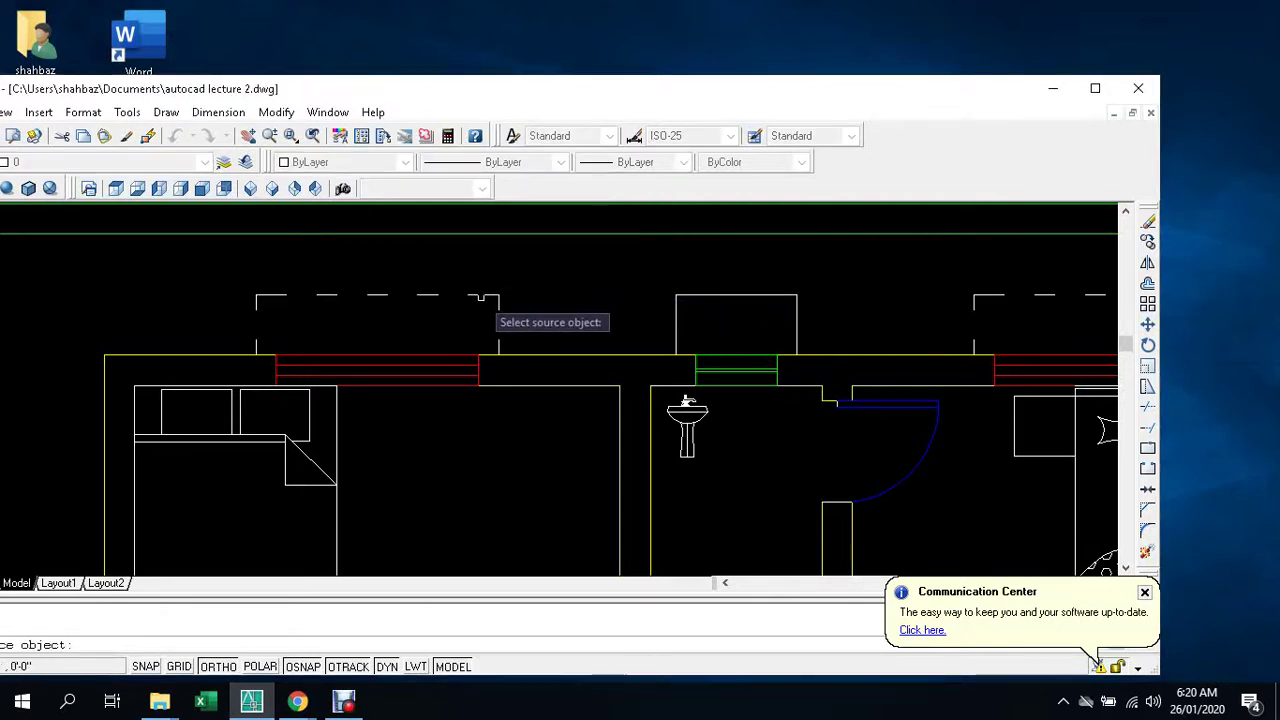
{"action": "left_click", "coordinate": [481, 297]}
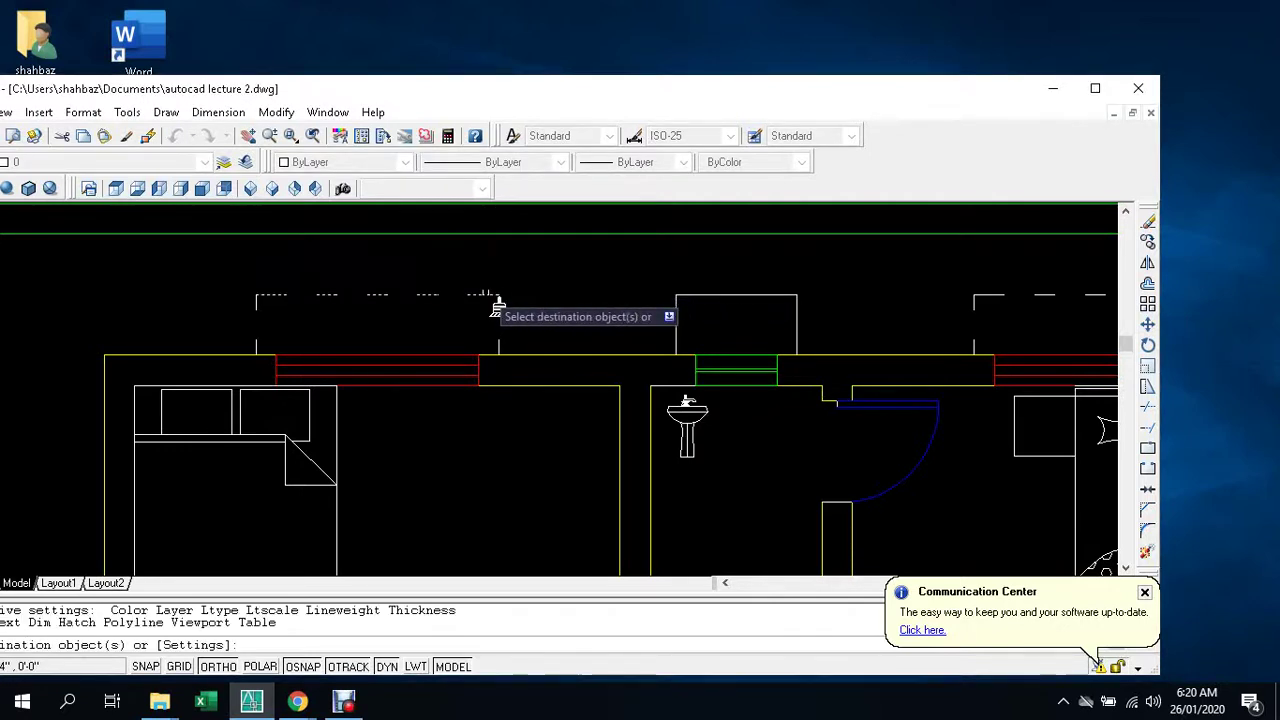
{"action": "left_click", "coordinate": [692, 297]}
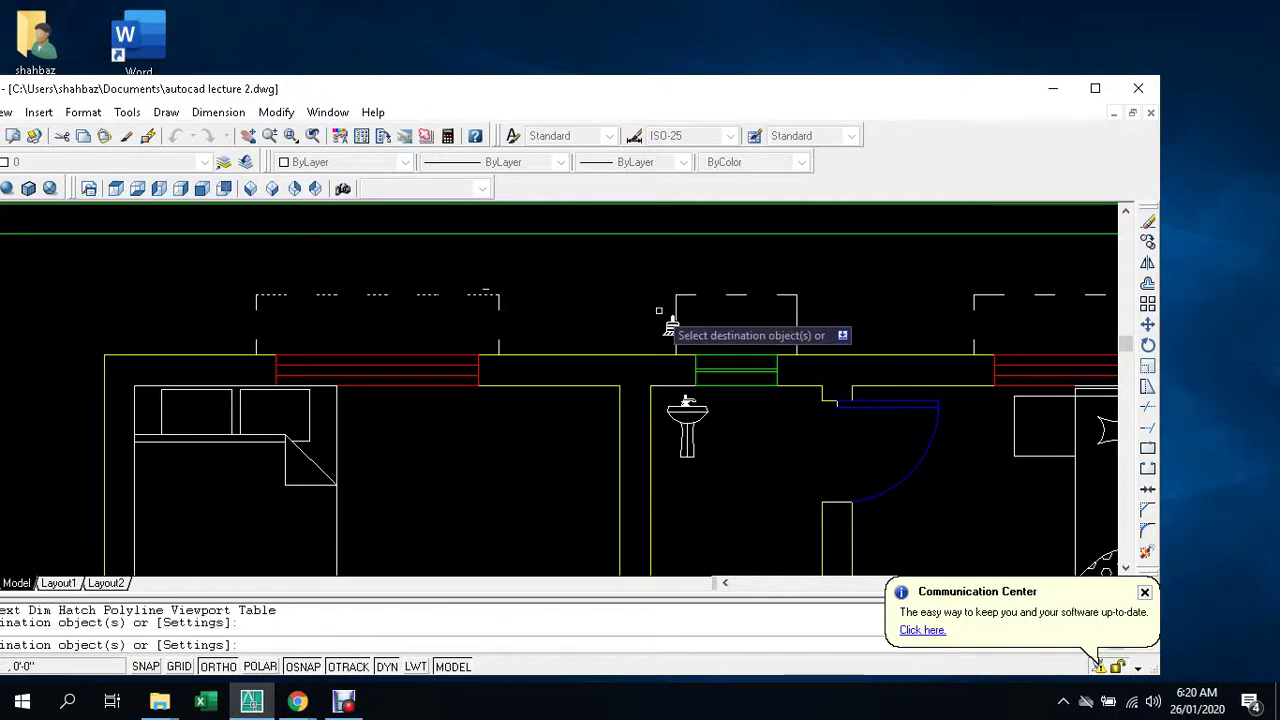
{"action": "left_click", "coordinate": [677, 318]}
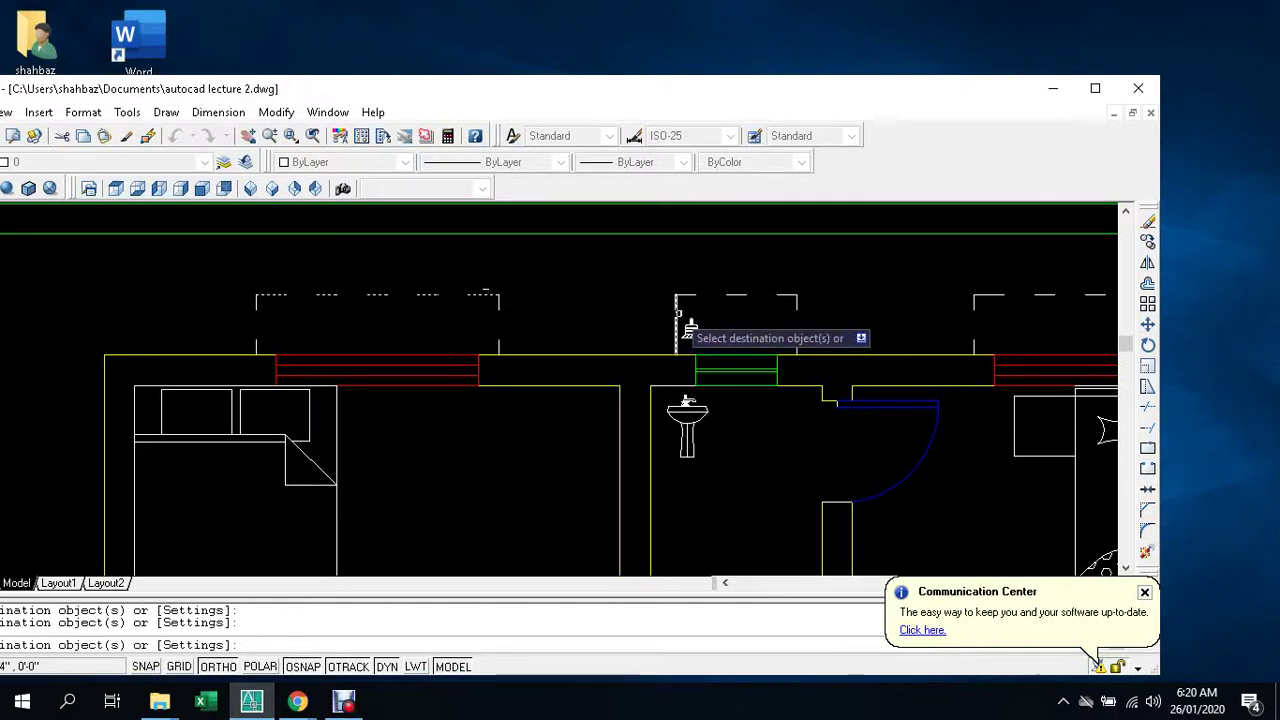
{"action": "key", "text": "Escape"}
- Erase the leftover vertical line beside the projection
{"action": "left_click", "coordinate": [677, 320]}
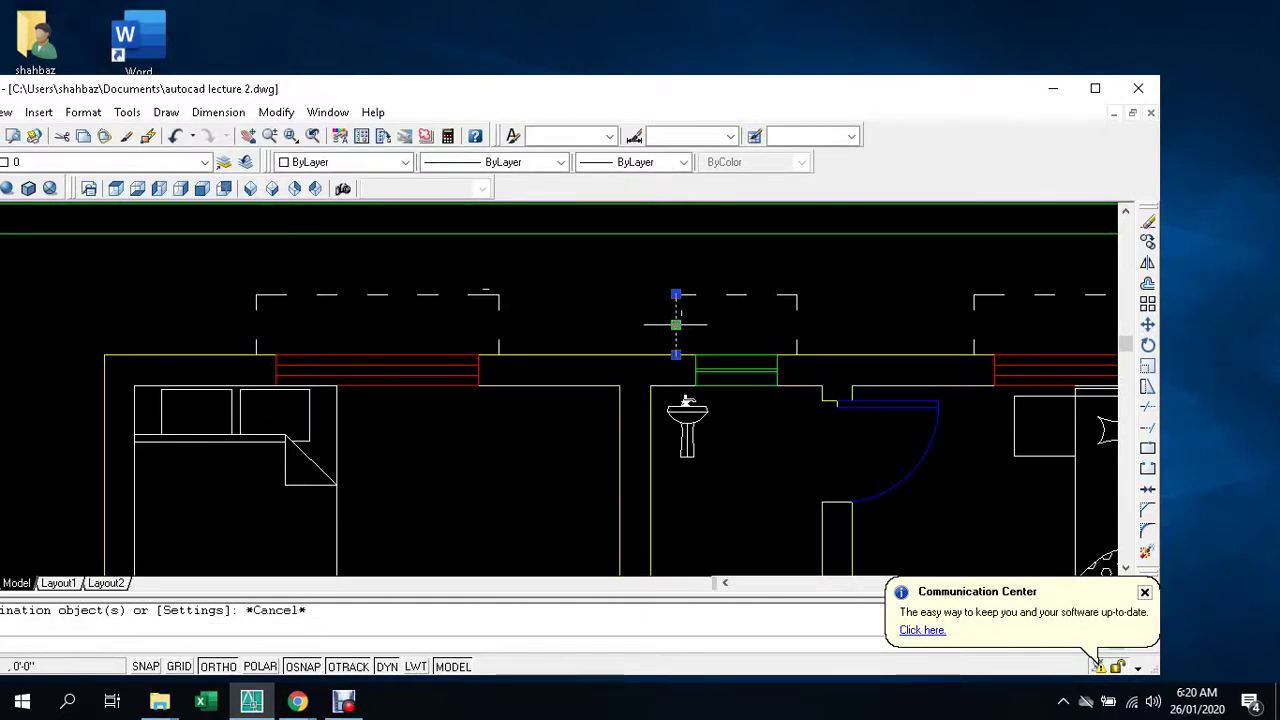
{"action": "key", "text": "Delete"}
{"action": "scroll", "coordinate": [631, 355], "scroll_direction": "up", "scroll_amount": 2}
- Copy the middle window projection to below the plan's bottom wall
{"action": "scroll", "coordinate": [620, 271], "scroll_direction": "up", "scroll_amount": 1}
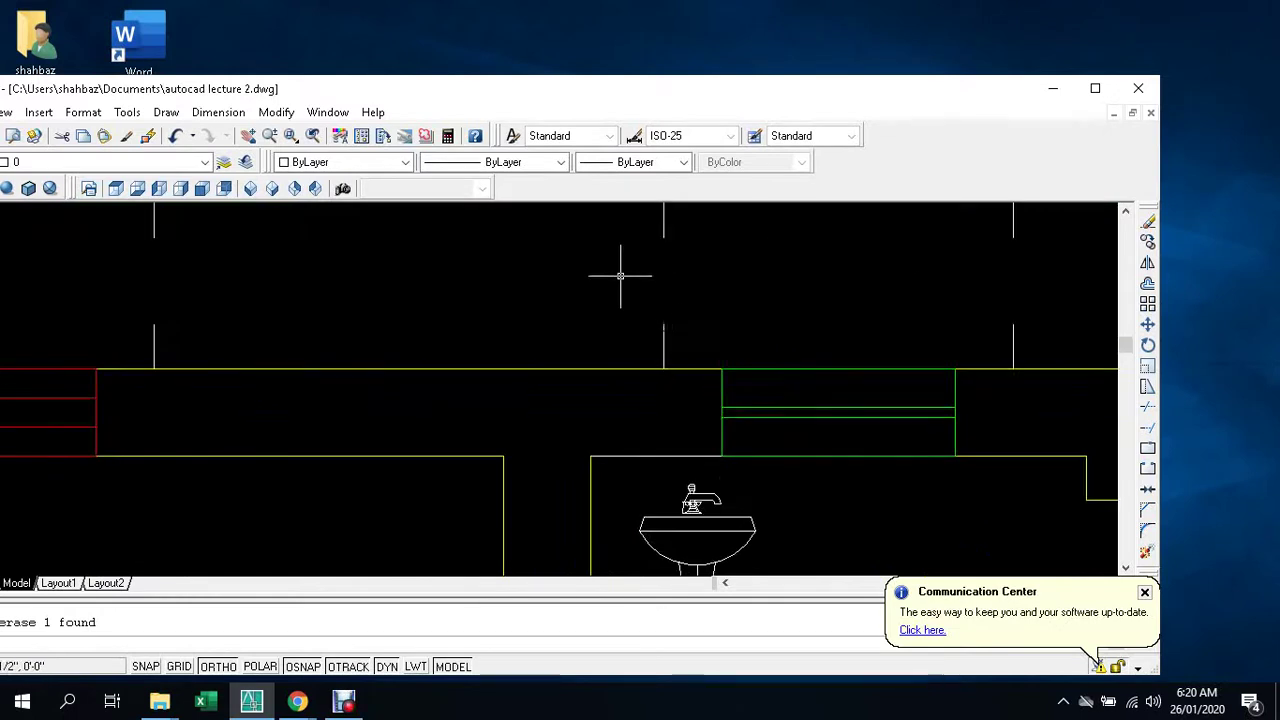
{"action": "left_click", "coordinate": [594, 306]}
{"action": "scroll", "coordinate": [598, 312], "scroll_direction": "down", "scroll_amount": 5}
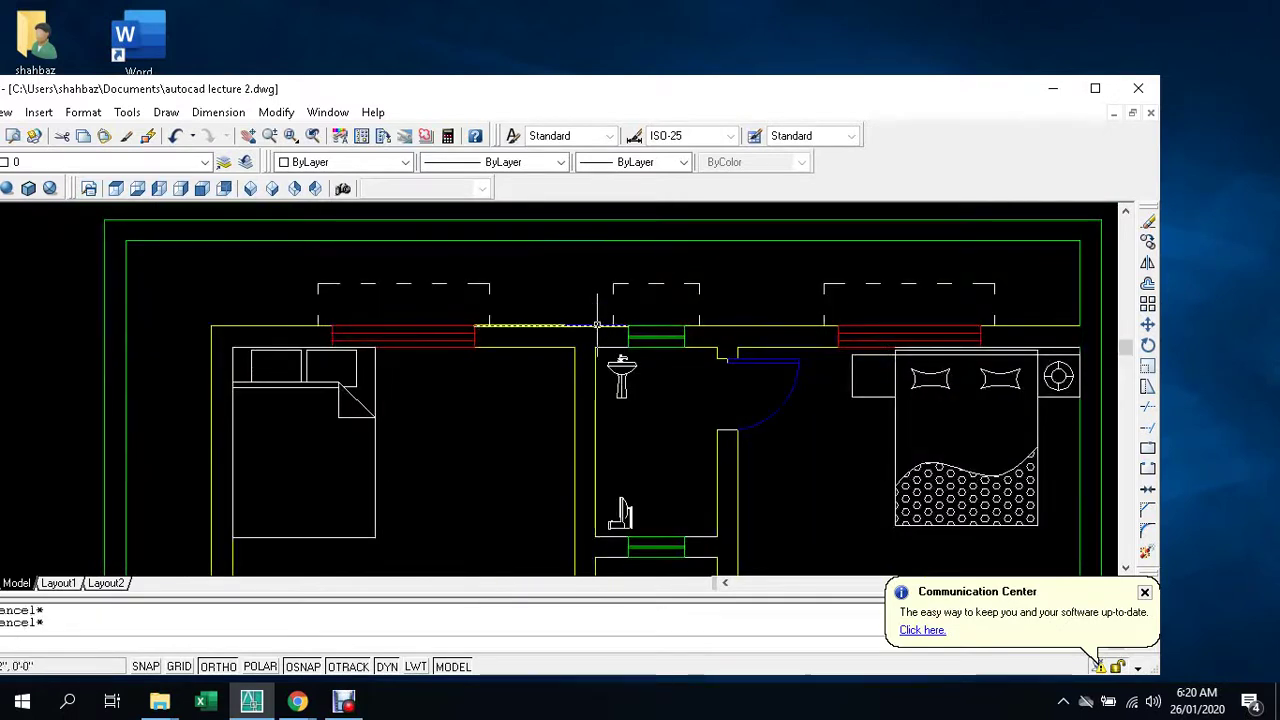
{"action": "type", "text": "co"}
{"action": "key", "text": "Return"}
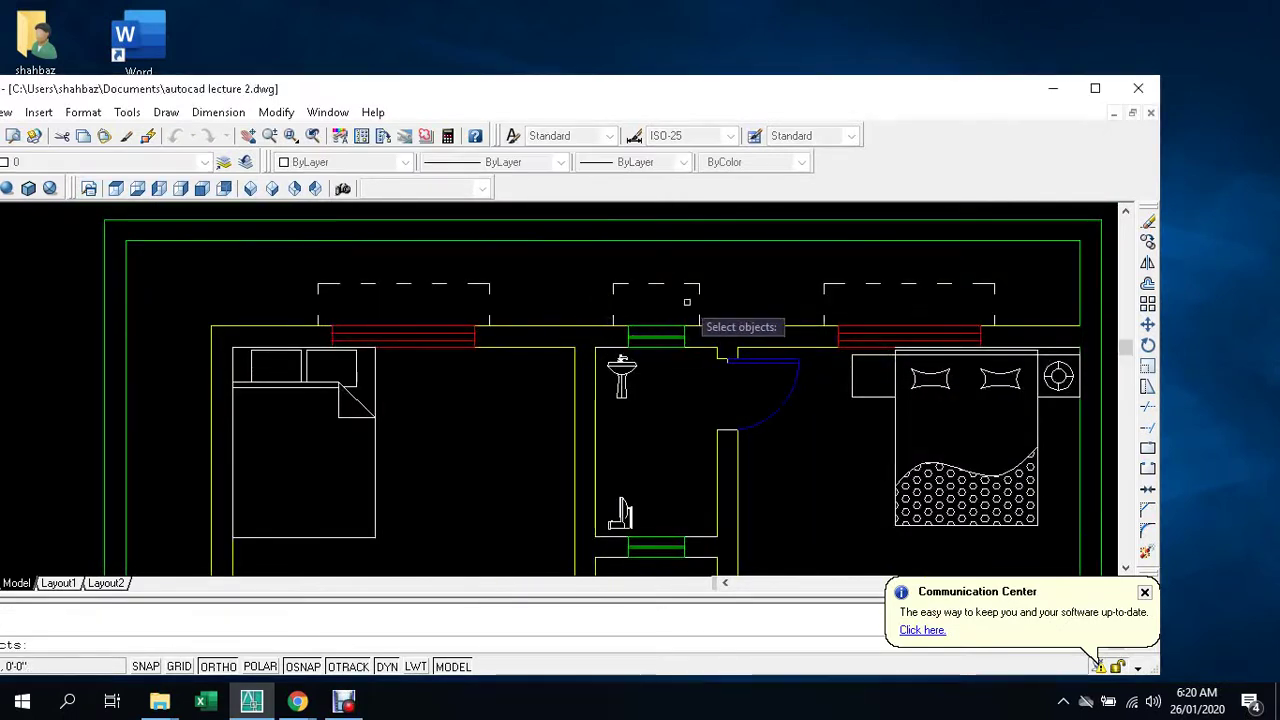
{"action": "left_click", "coordinate": [702, 266]}
{"action": "left_click", "coordinate": [593, 312]}
{"action": "key", "text": "Return"}
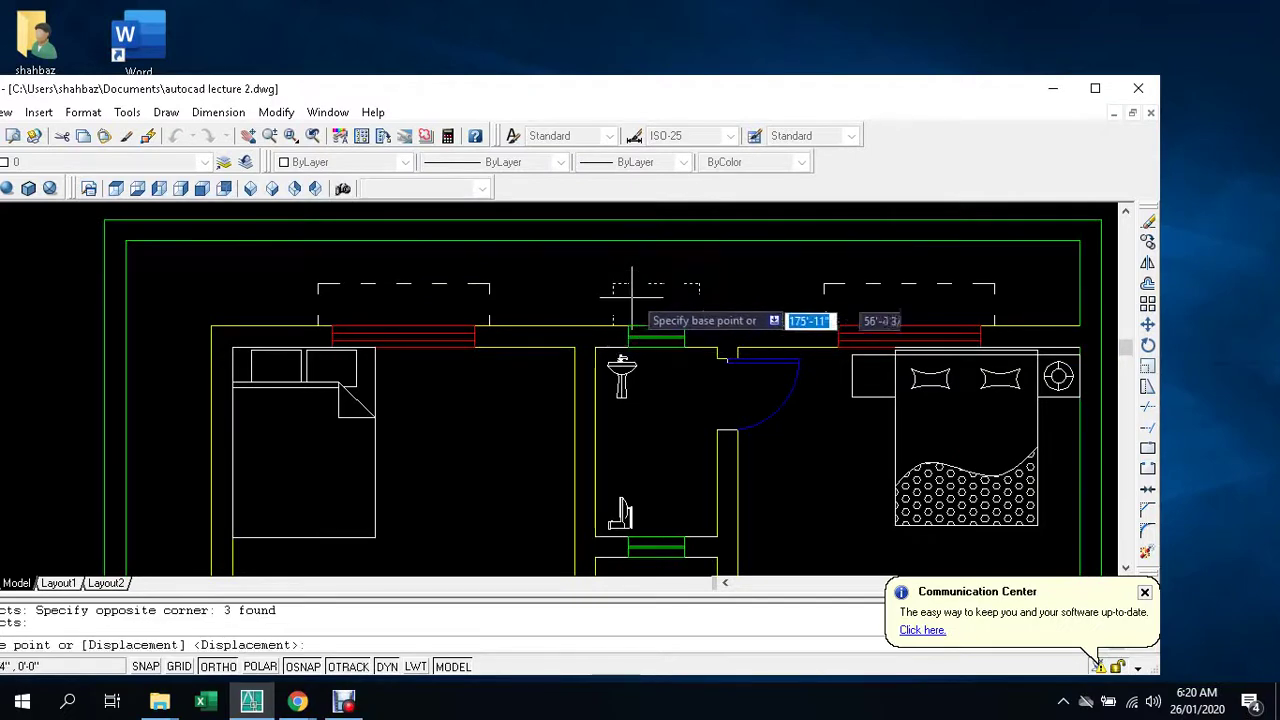
{"action": "left_click", "coordinate": [655, 286]}
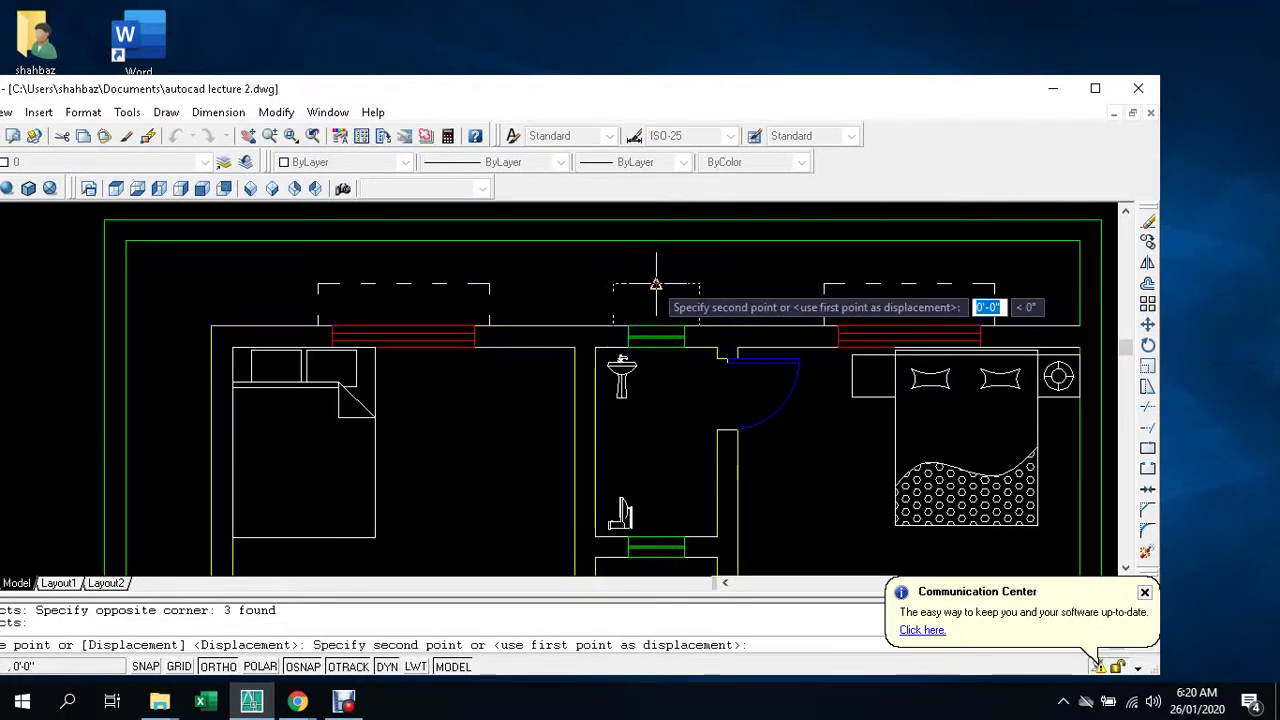
{"action": "scroll", "coordinate": [714, 337], "scroll_direction": "down", "scroll_amount": 5}
{"action": "scroll", "coordinate": [766, 314], "scroll_direction": "up", "scroll_amount": 3}
{"action": "scroll", "coordinate": [684, 395], "scroll_direction": "up", "scroll_amount": 2}
{"action": "scroll", "coordinate": [685, 398], "scroll_direction": "up", "scroll_amount": 4}
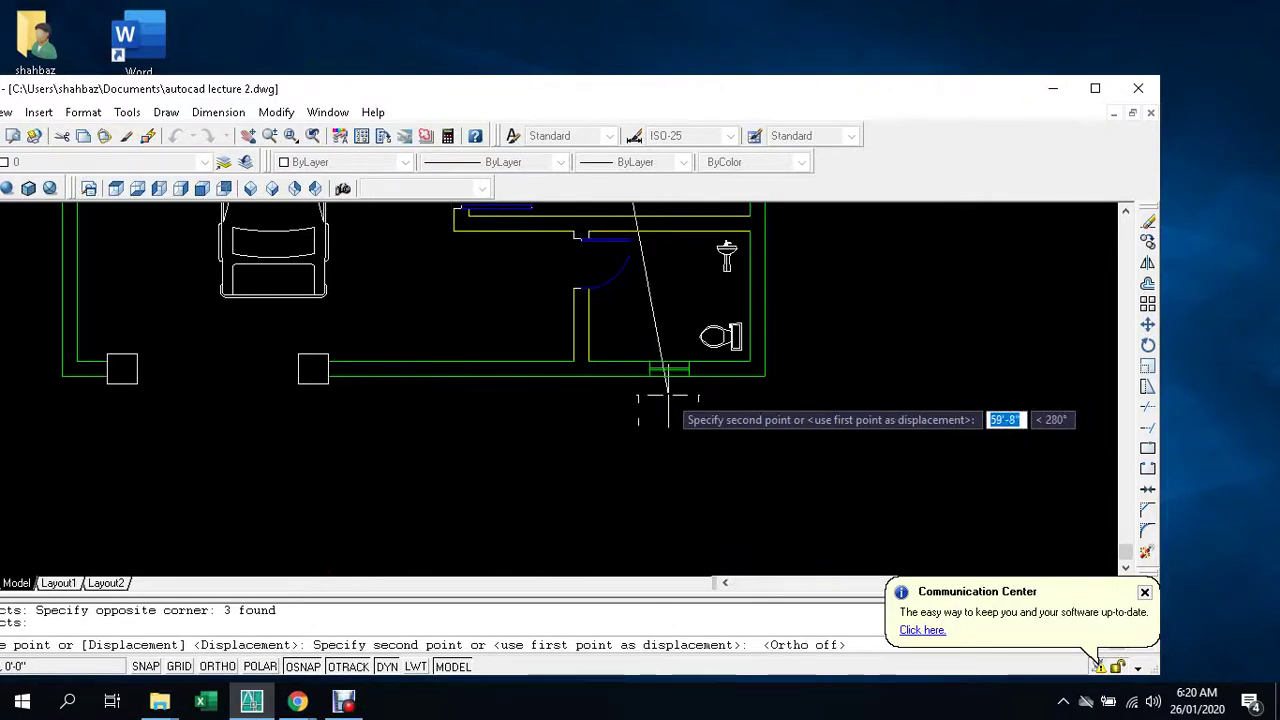
{"action": "left_click", "coordinate": [640, 445]}
{"action": "key", "text": "Escape"}
{"action": "key", "text": "Escape"}
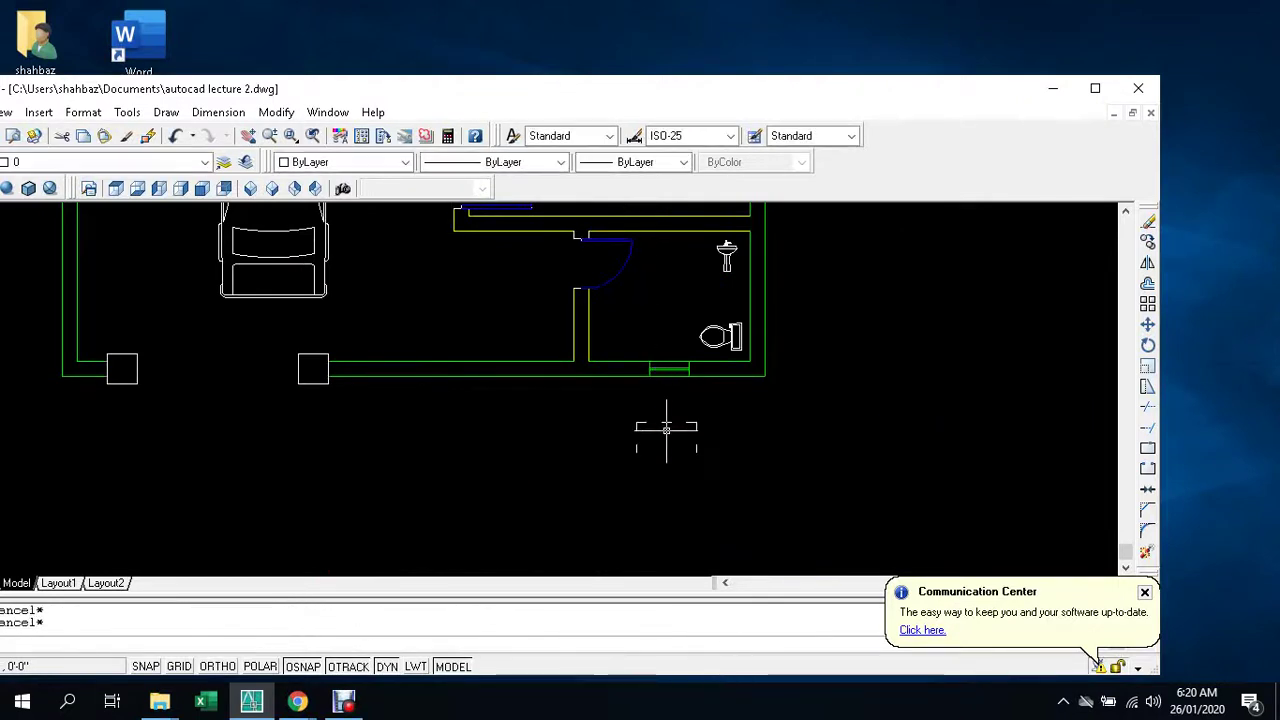
{"action": "type", "text": "ro"}
- Rotate the copied projection 180° about its corner with ortho on so it faces downward
{"action": "key", "text": "Return"}
{"action": "left_click", "coordinate": [720, 412]}
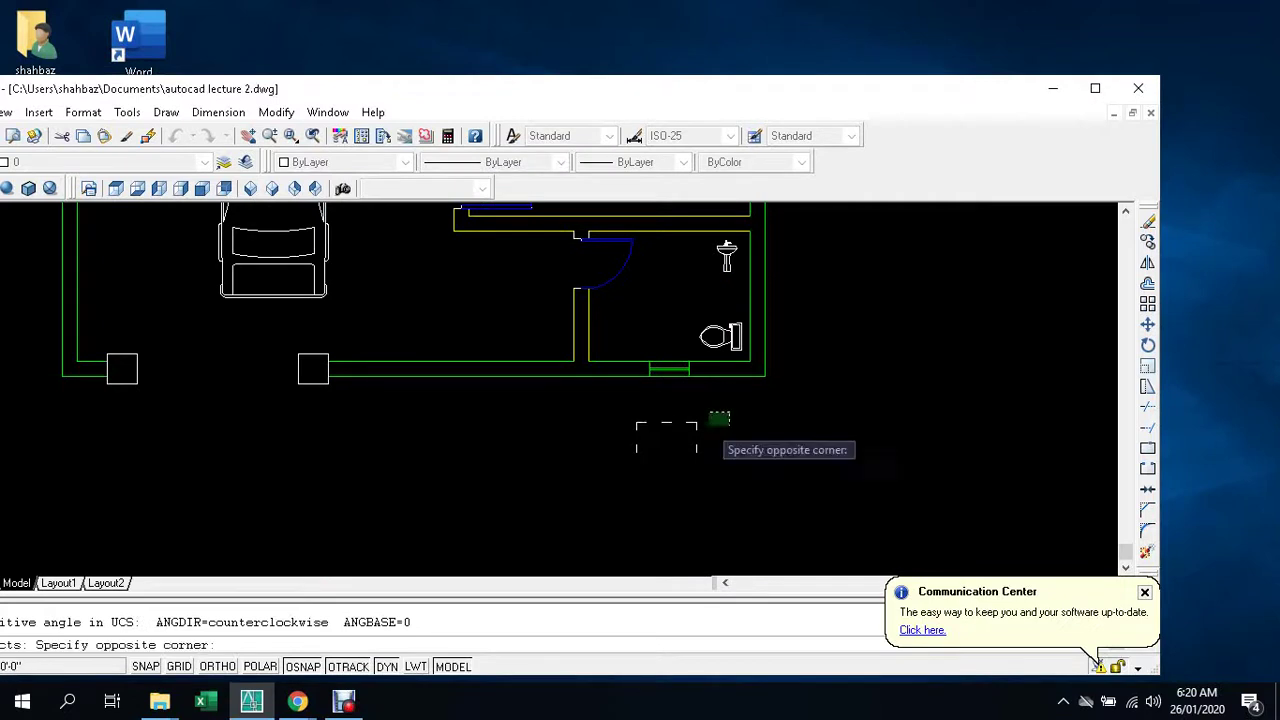
{"action": "left_click", "coordinate": [568, 489]}
{"action": "key", "text": "Return"}
{"action": "left_click", "coordinate": [636, 452]}
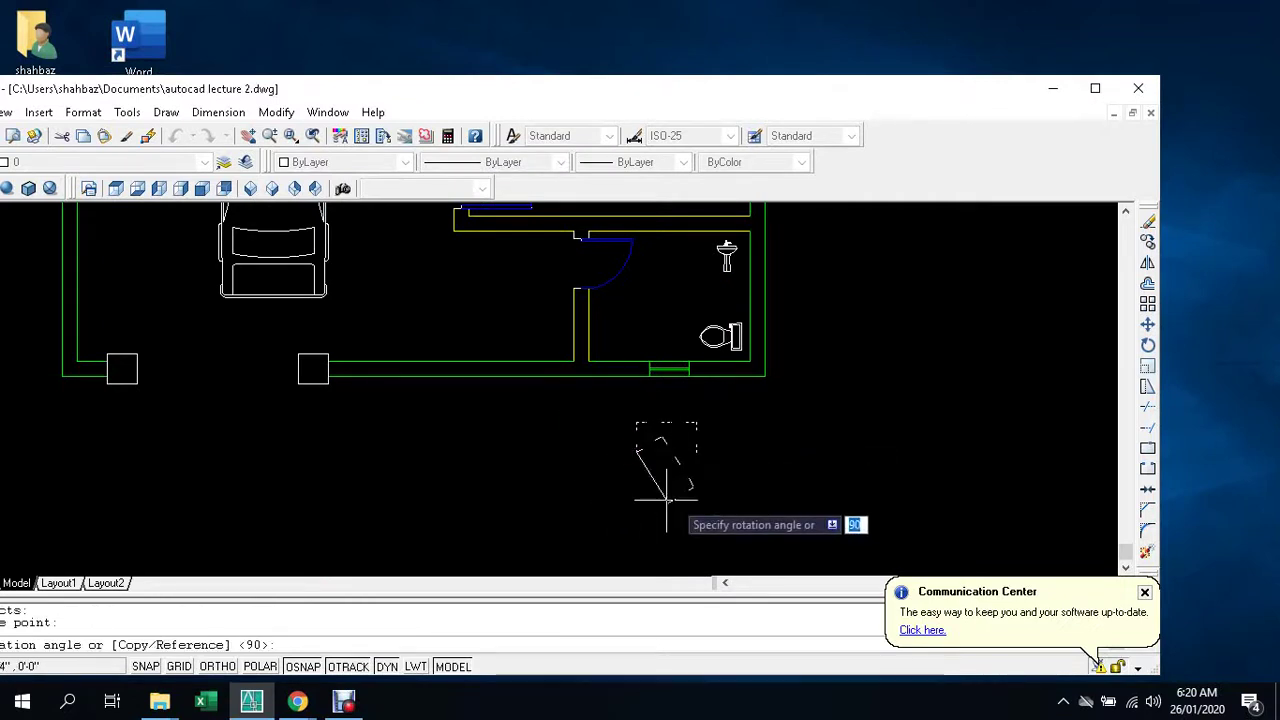
{"action": "key", "text": "F8"}
{"action": "left_click", "coordinate": [541, 440]}
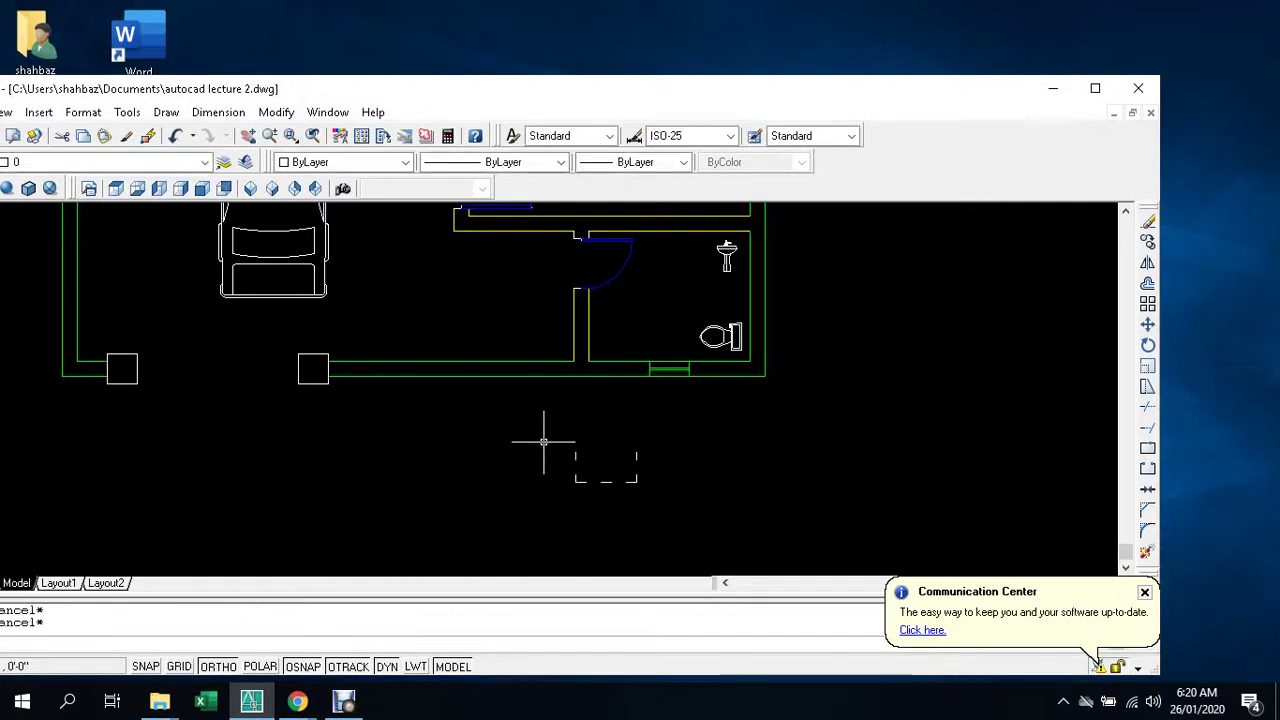
- Offset a vertical line 6 inches to the right at the bottom wall window
{"action": "type", "text": "l"}
{"action": "key", "text": "Return"}
{"action": "scroll", "coordinate": [640, 440], "scroll_direction": "up", "scroll_amount": 2}
{"action": "scroll", "coordinate": [690, 360], "scroll_direction": "up", "scroll_amount": 1}
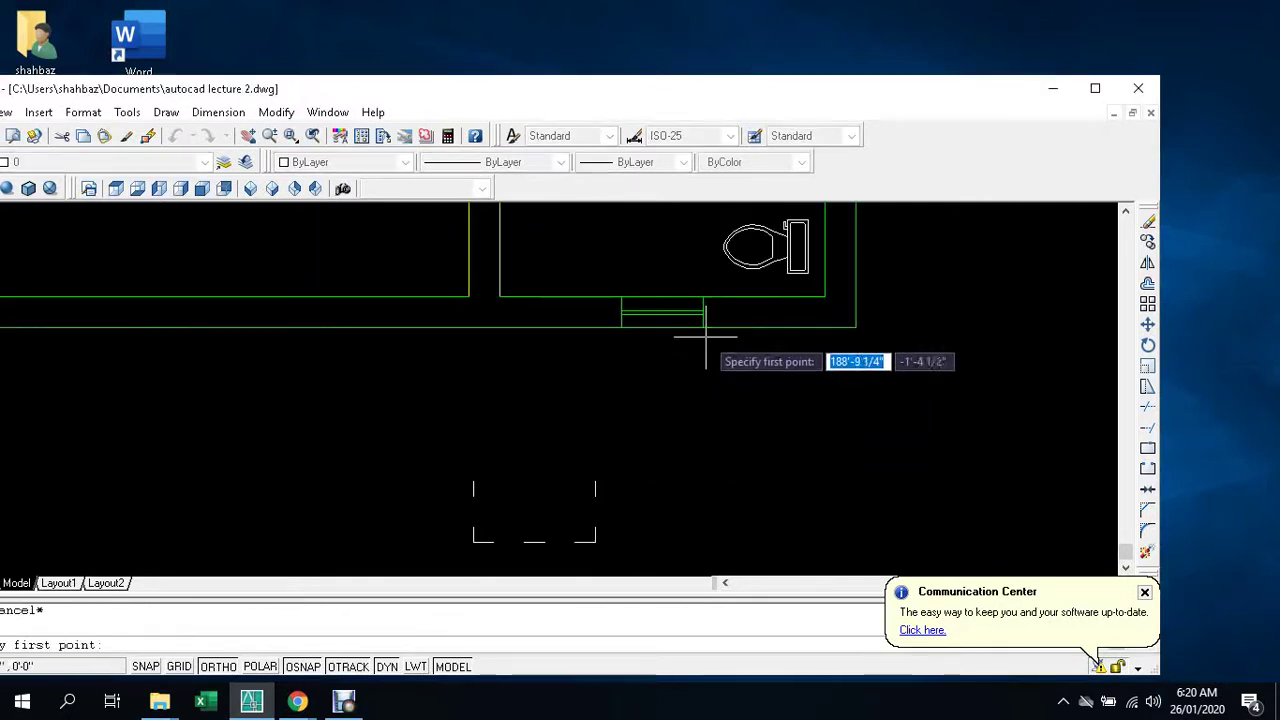
{"action": "left_click", "coordinate": [697, 325]}
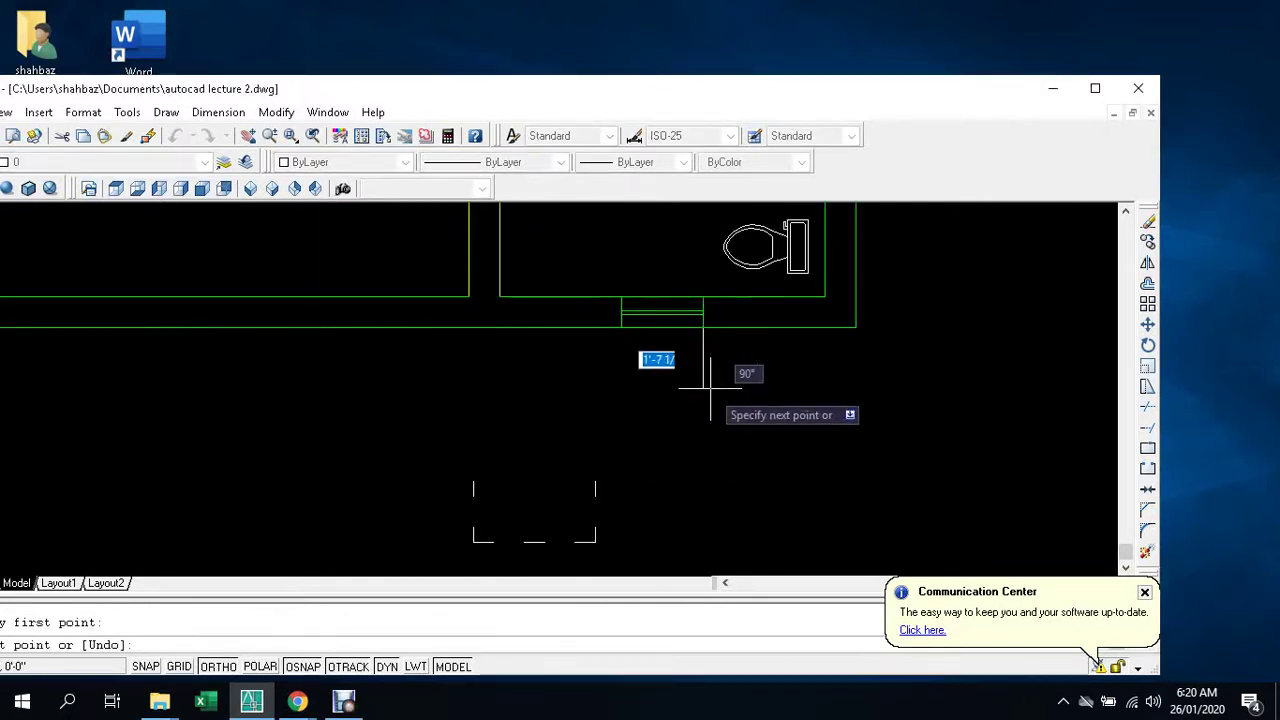
{"action": "key", "text": "Escape"}
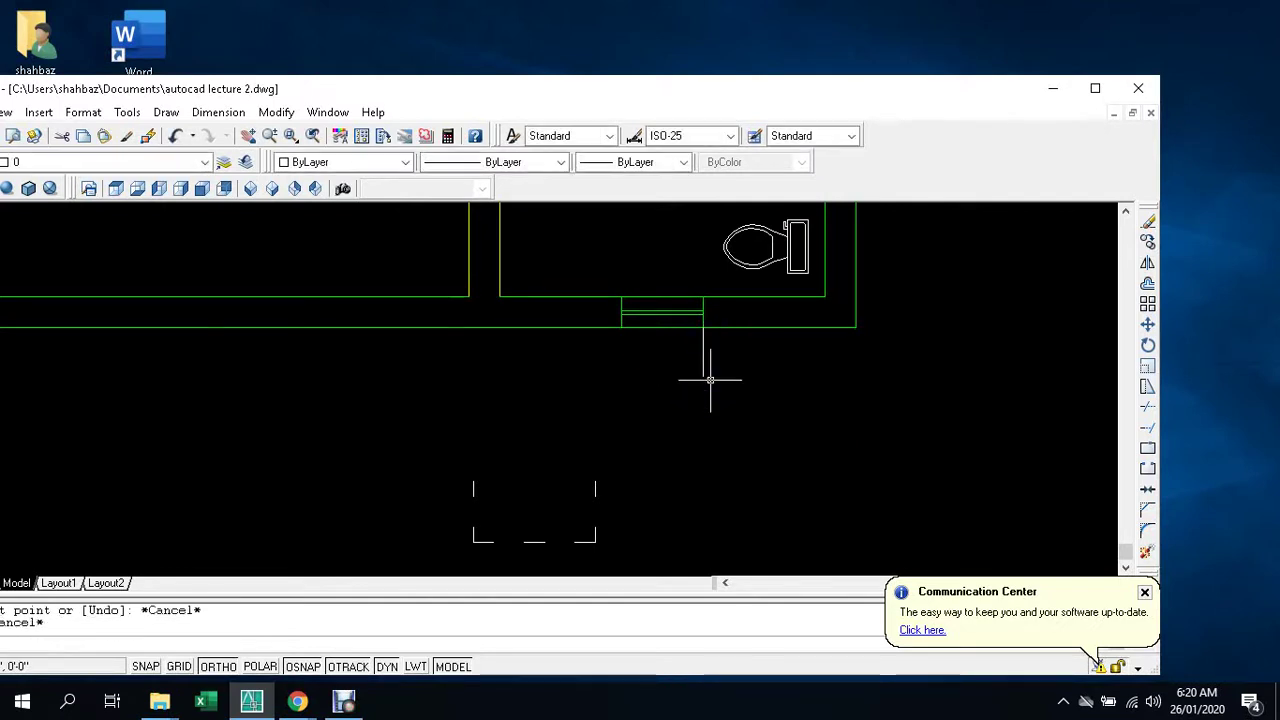
{"action": "type", "text": "o"}
{"action": "key", "text": "Return"}
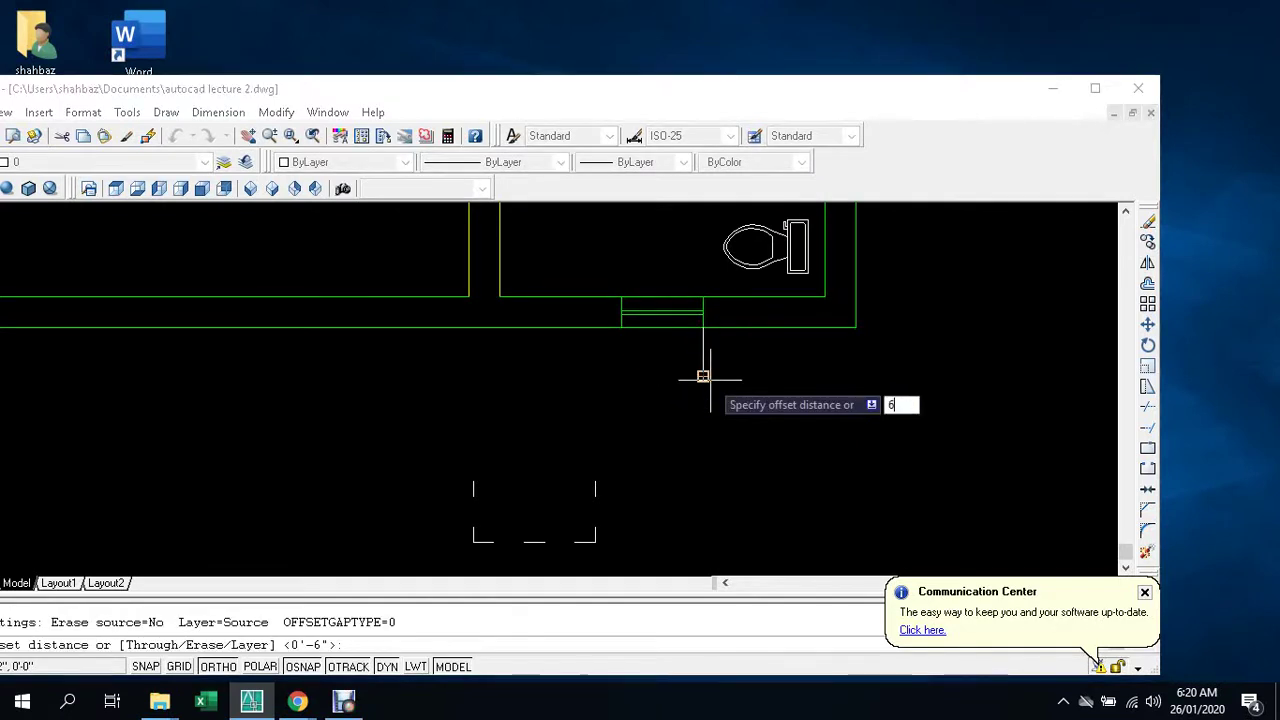
{"action": "key", "text": "Return"}
{"action": "left_click", "coordinate": [704, 362]}
{"action": "left_click", "coordinate": [753, 361]}
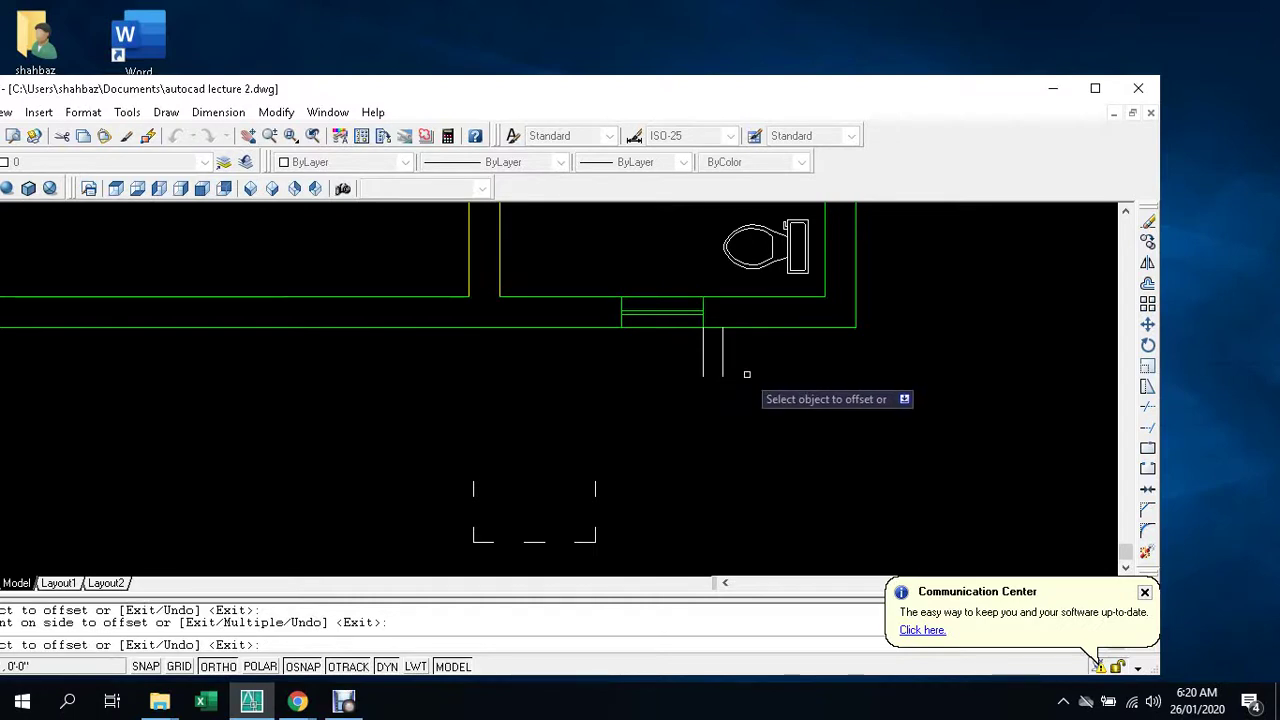
{"action": "key", "text": "Escape"}
{"action": "key", "text": "Escape"}
- Move the copied projection so it lines up under the bottom window
{"action": "type", "text": "m"}
{"action": "key", "text": "Return"}
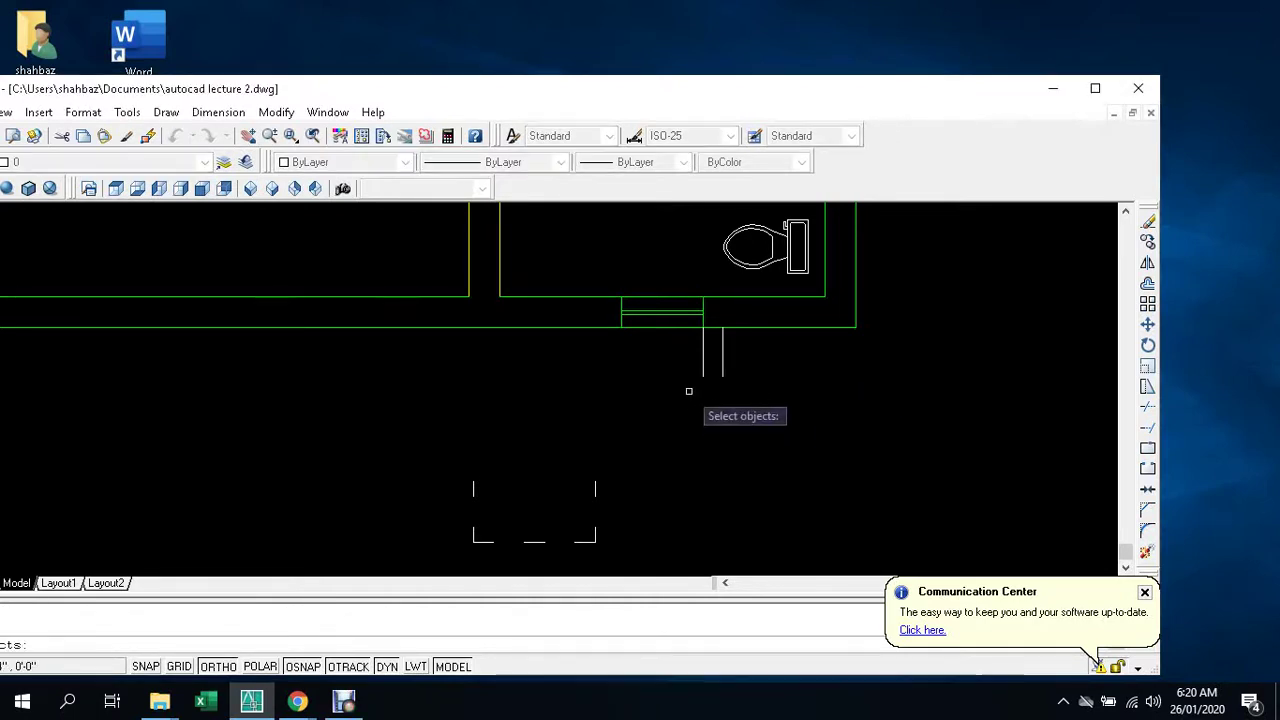
{"action": "scroll", "coordinate": [660, 400], "scroll_direction": "down", "scroll_amount": 2}
{"action": "left_click", "coordinate": [641, 424]}
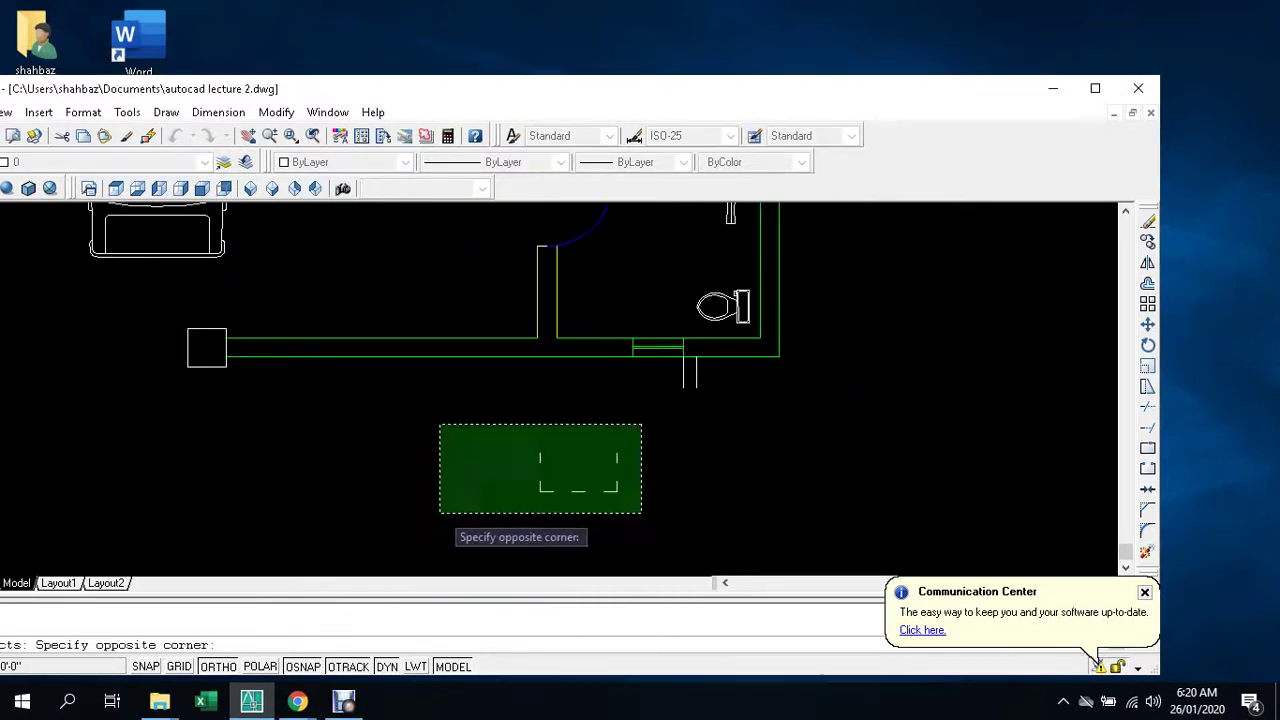
{"action": "left_click", "coordinate": [438, 508]}
{"action": "key", "text": "Return"}
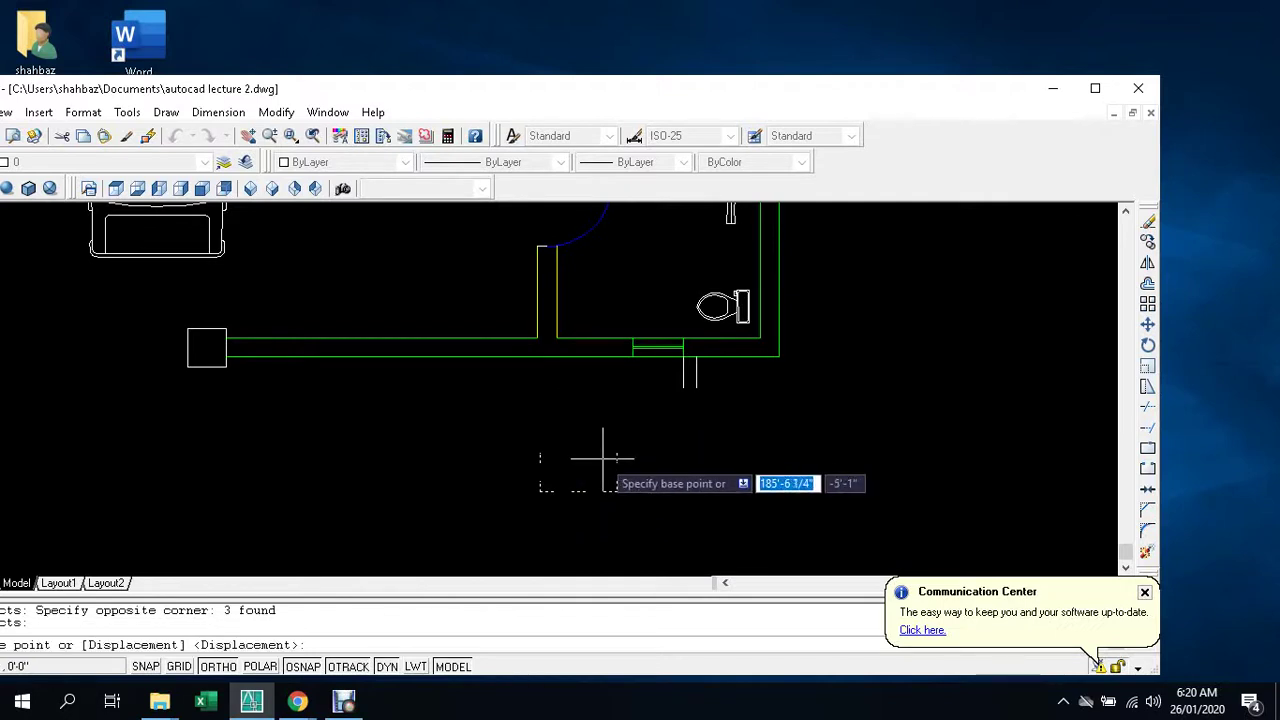
{"action": "left_click", "coordinate": [614, 450]}
{"action": "scroll", "coordinate": [685, 370], "scroll_direction": "up", "scroll_amount": 3}
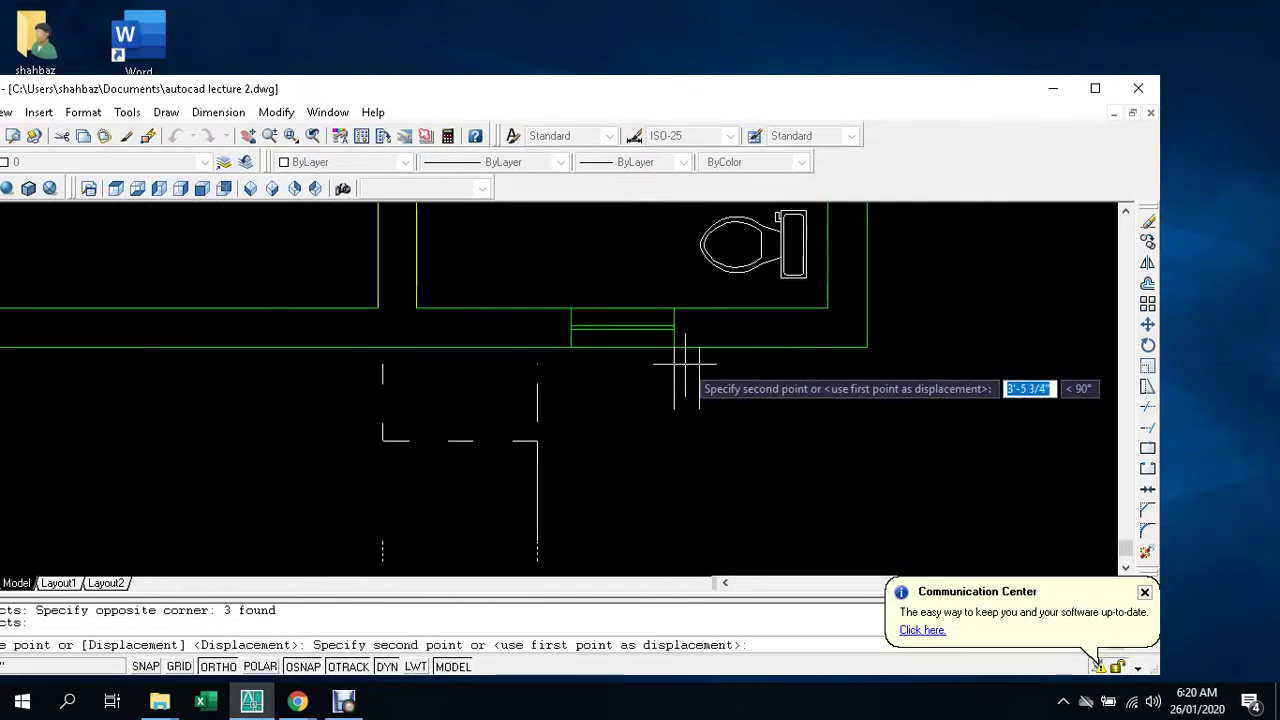
{"action": "scroll", "coordinate": [680, 357], "scroll_direction": "up", "scroll_amount": 3}
{"action": "left_click", "coordinate": [704, 340]}
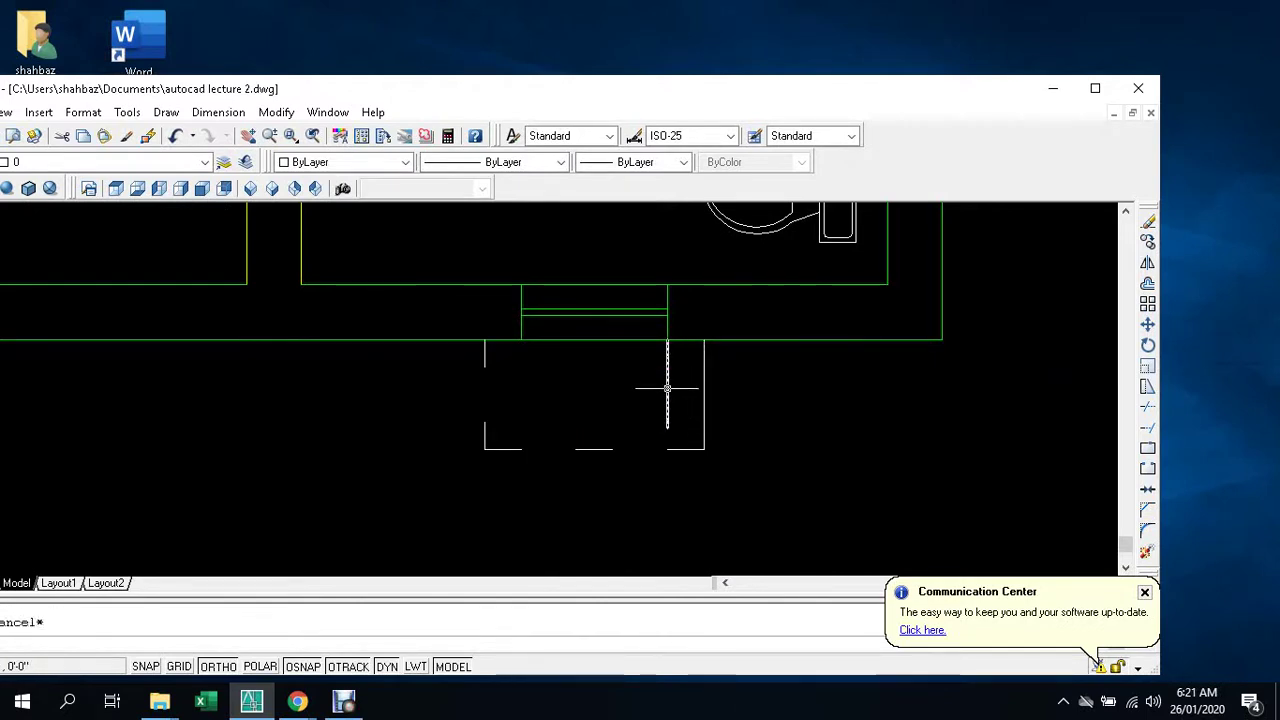
- Erase the stray vertical line inside the projection below the bathroom
{"action": "key", "text": "Delete"}
{"action": "scroll", "coordinate": [670, 395], "scroll_direction": "down", "scroll_amount": 3}
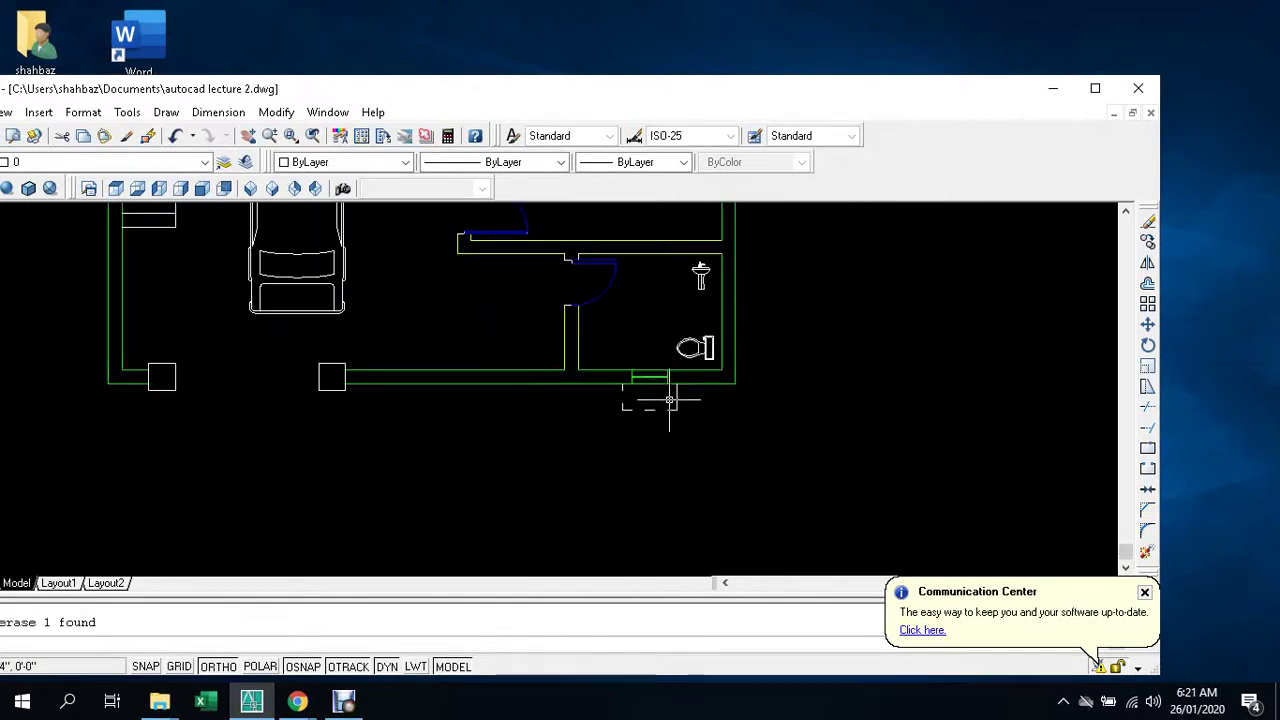
{"action": "scroll", "coordinate": [691, 411], "scroll_direction": "up", "scroll_amount": 2}
{"action": "left_click", "coordinate": [680, 399]}
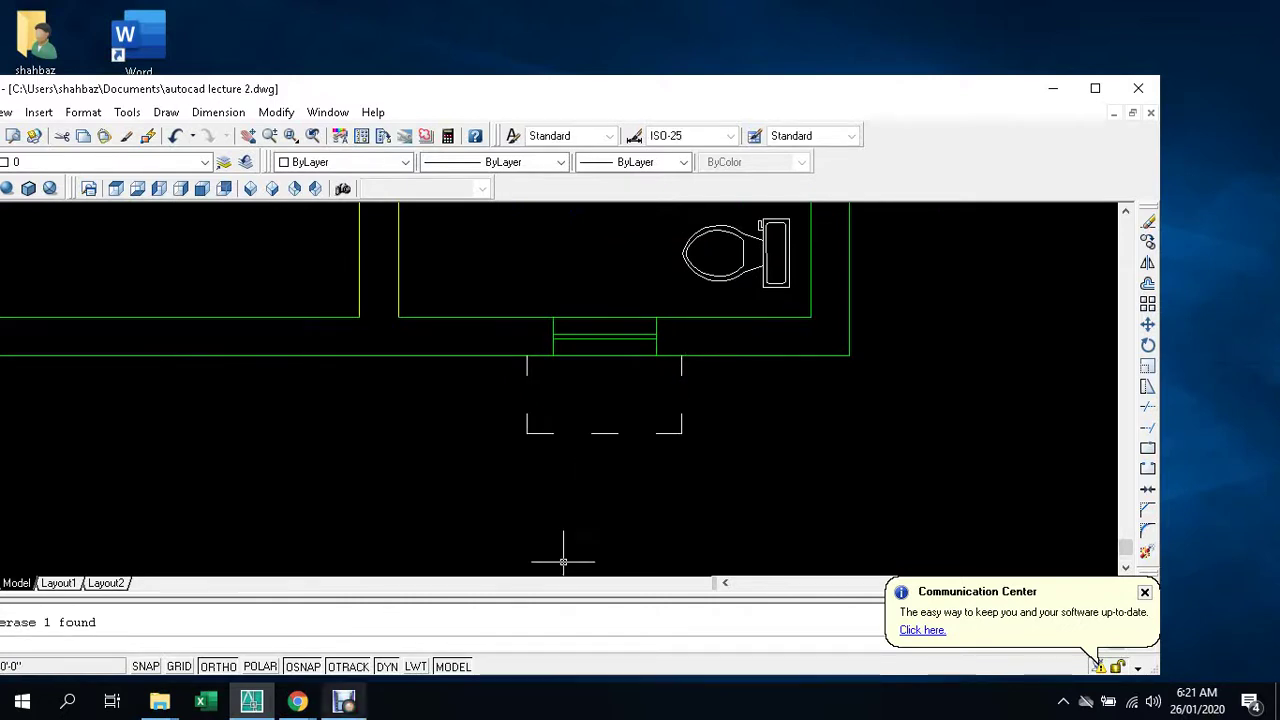
{"action": "left_click", "coordinate": [343, 701]}
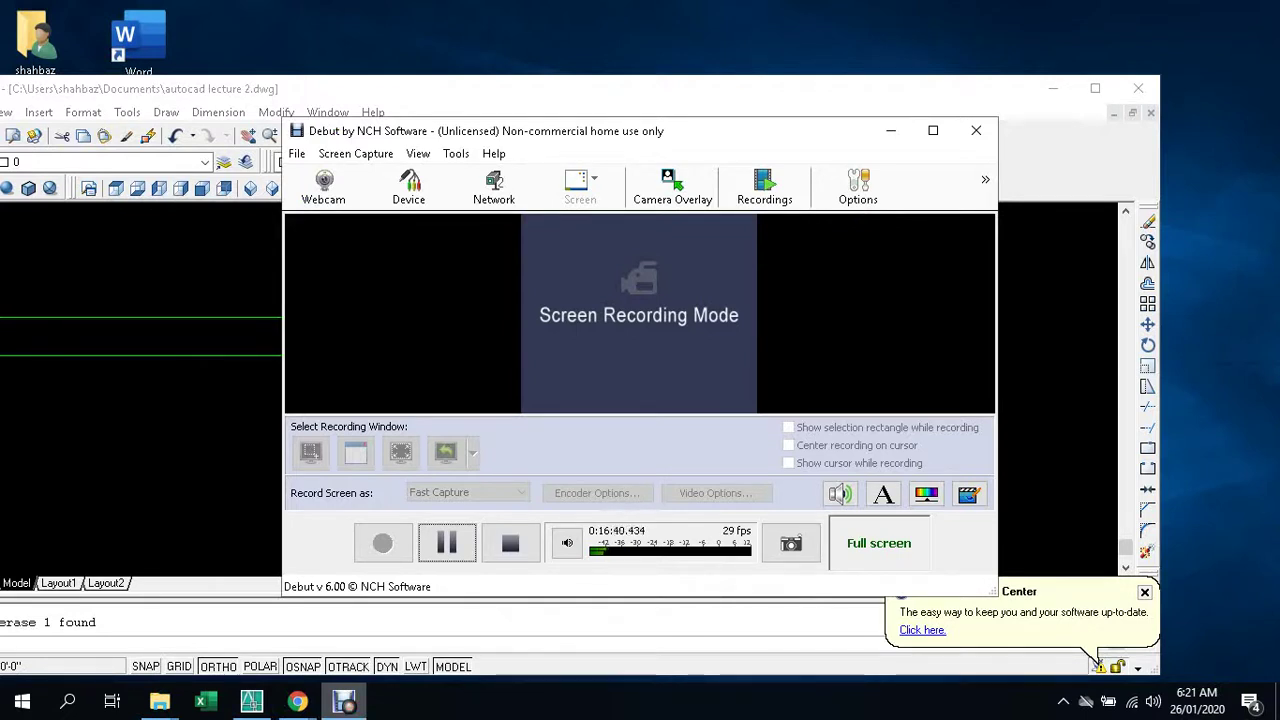
{"action": "key", "text": "alt+Tab"}
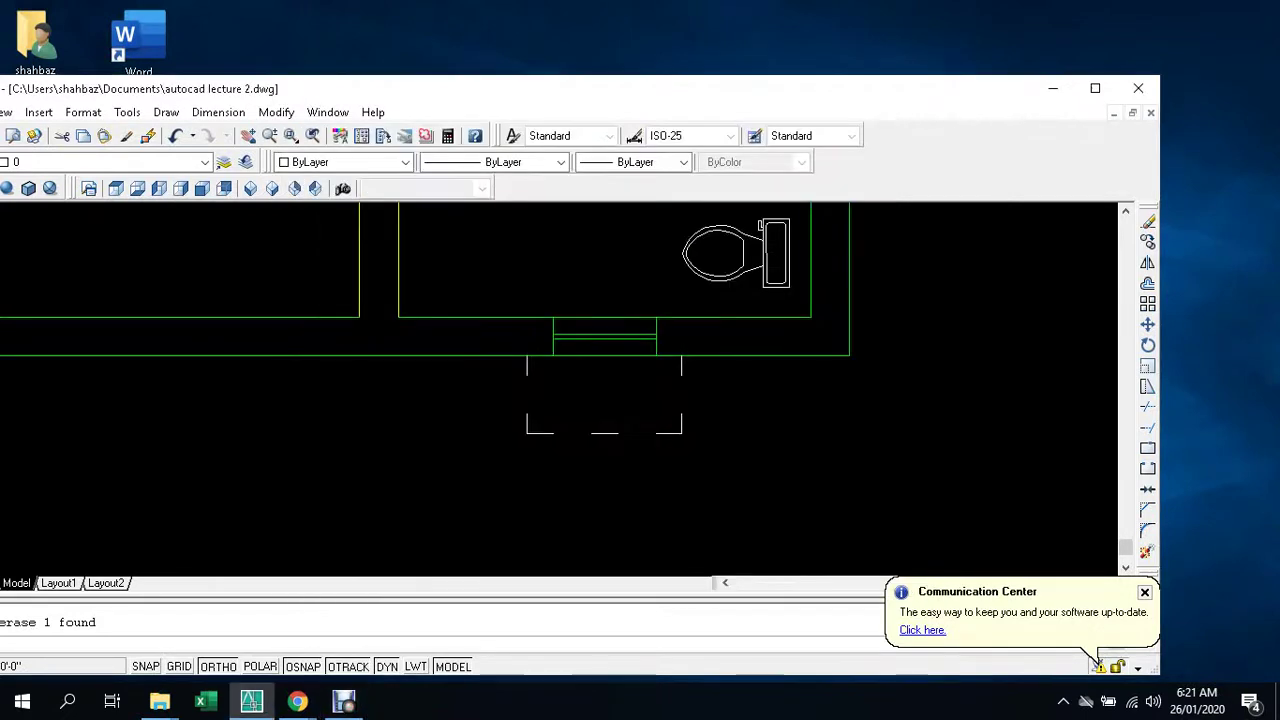
- Zoom out to the whole floor plan and make ACAD_ISO02W100 the current linetype
{"action": "scroll", "coordinate": [577, 480], "scroll_direction": "down", "scroll_amount": 5}
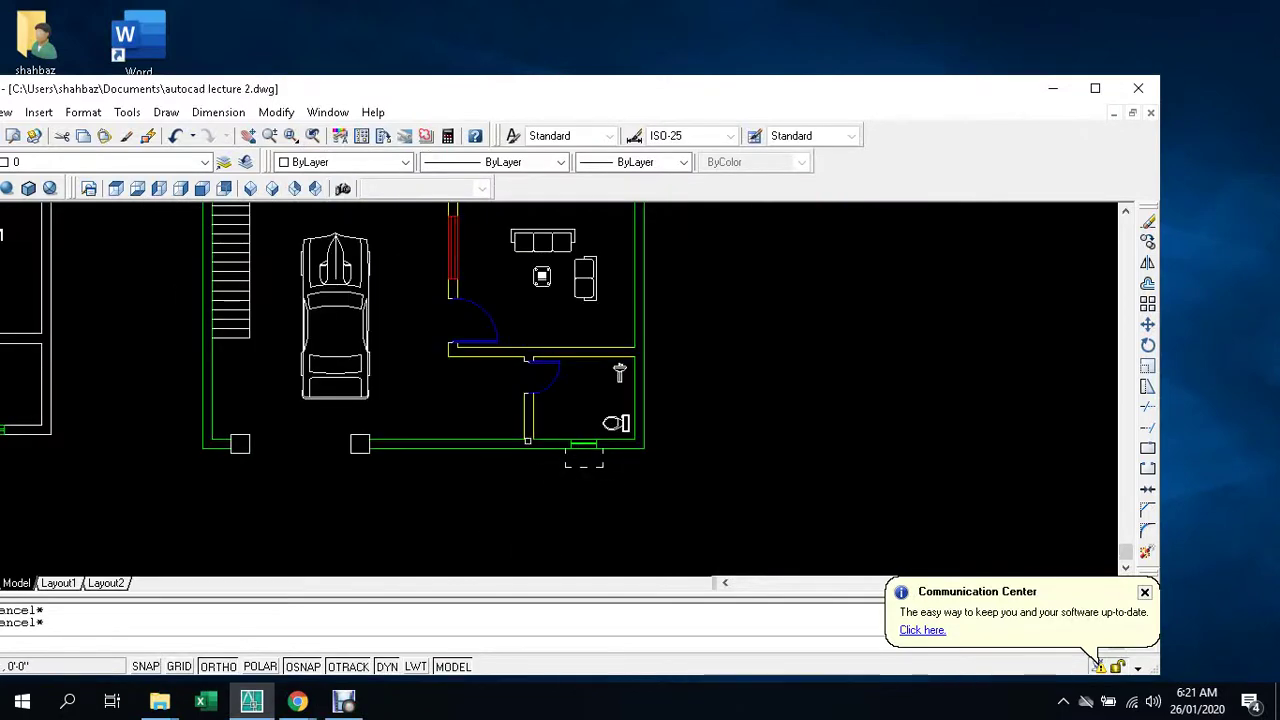
{"action": "middle_click_drag", "start_coordinate": [467, 436], "coordinate": [643, 505]}
{"action": "scroll", "coordinate": [643, 505], "scroll_direction": "down", "scroll_amount": 4}
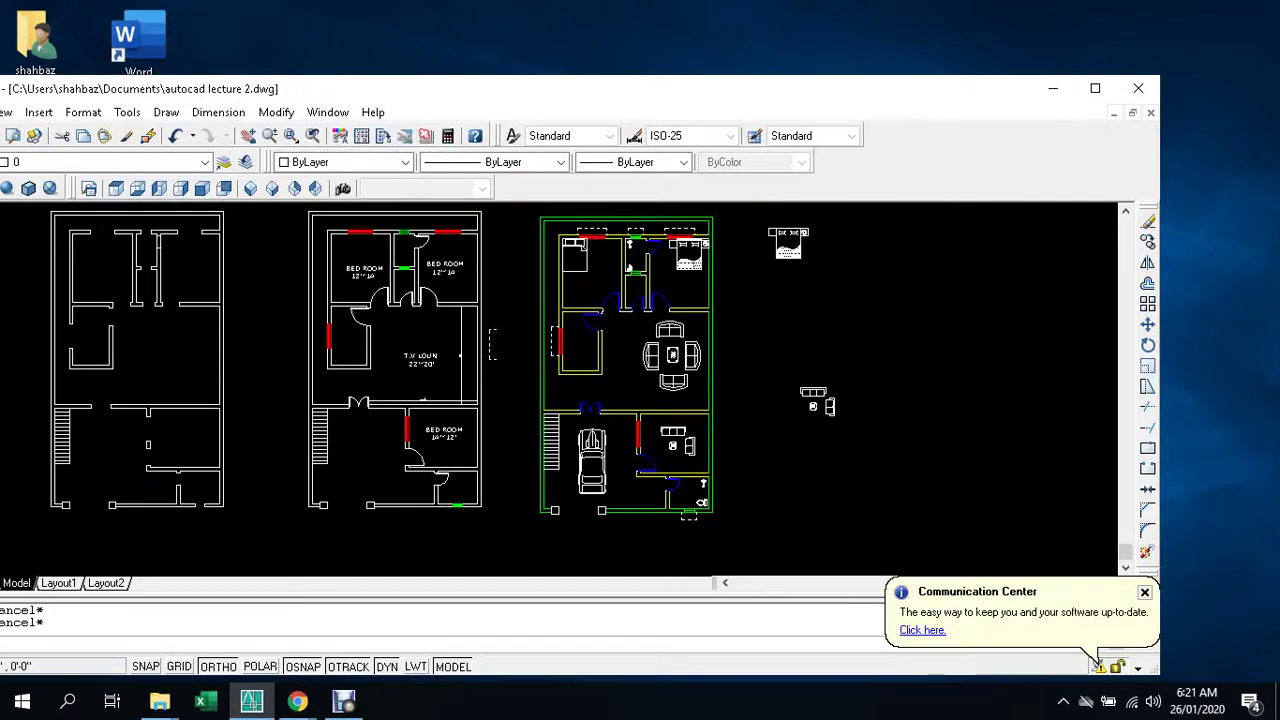
{"action": "middle_click_drag", "start_coordinate": [643, 505], "coordinate": [673, 500]}
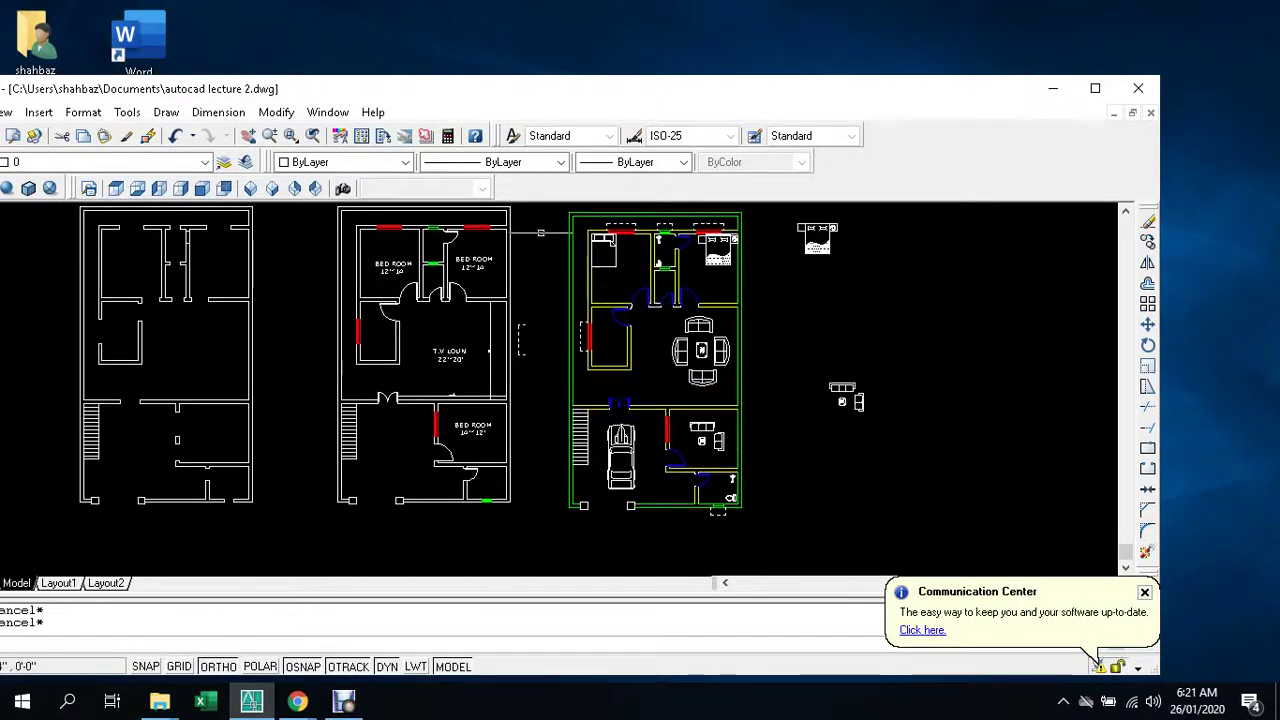
{"action": "left_click", "coordinate": [560, 162]}
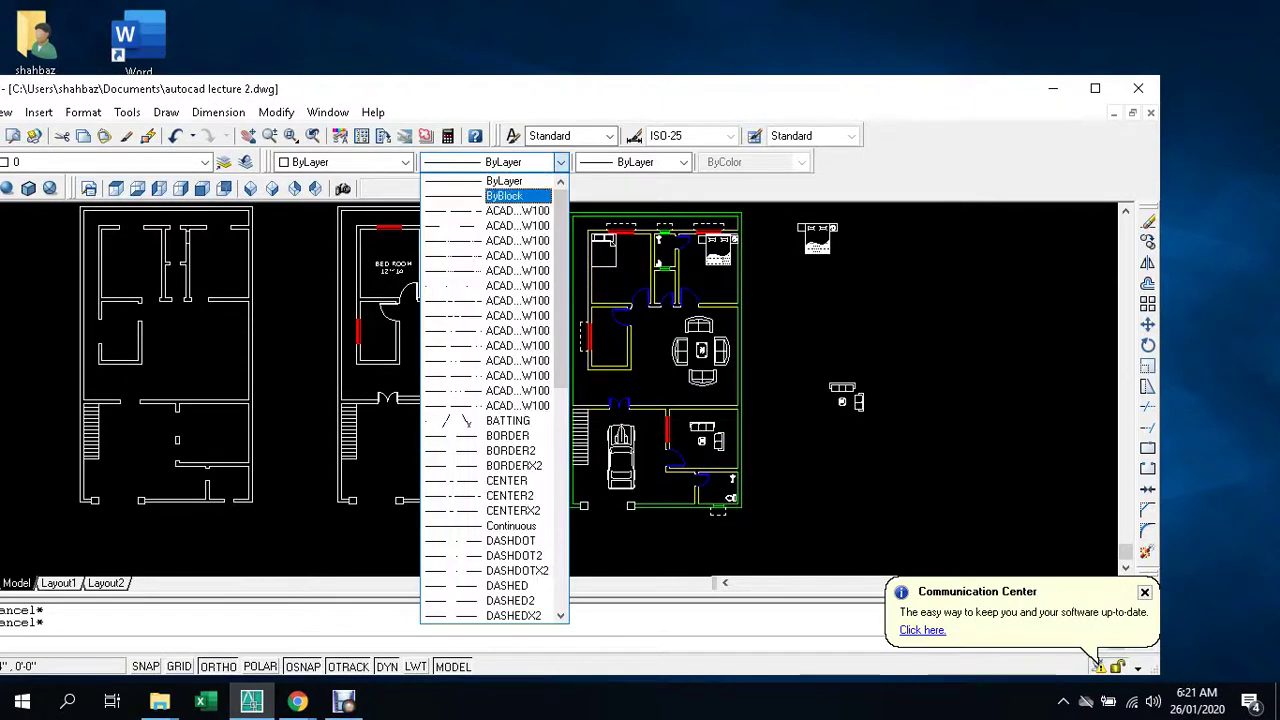
{"action": "left_click", "coordinate": [517, 210]}
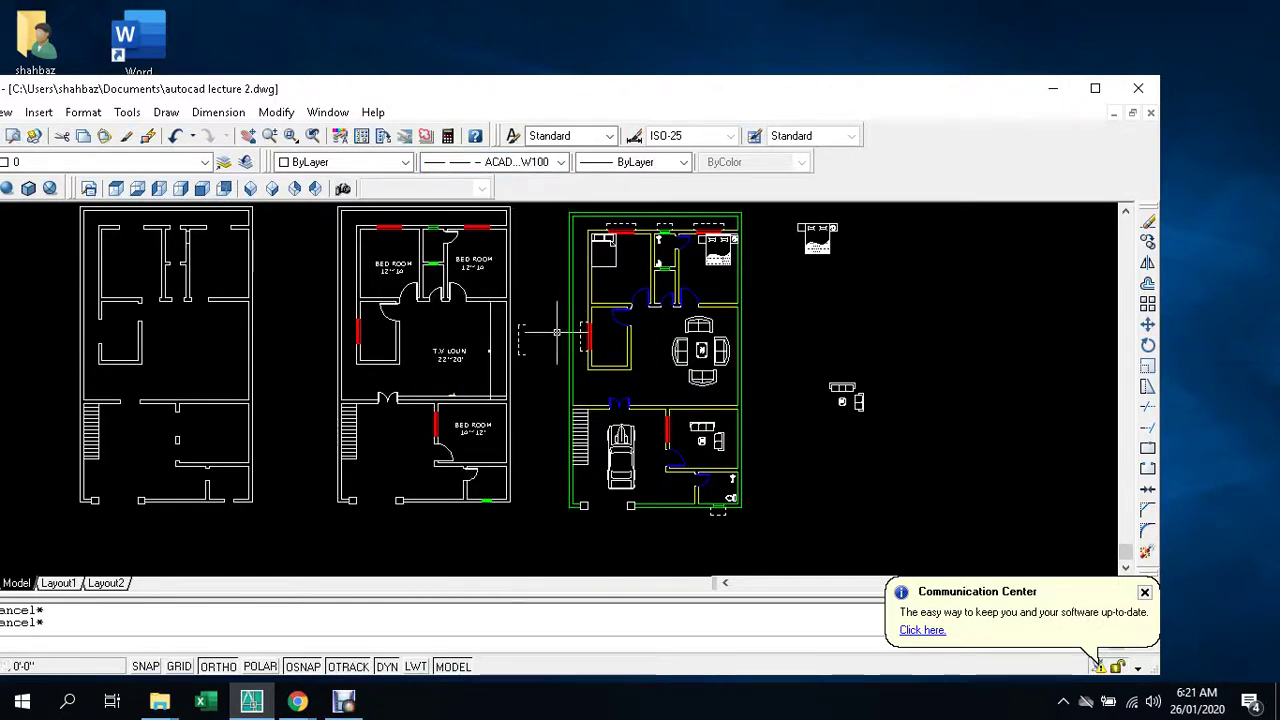
- Draw a dashed horizontal line across the plan front with a short vertical drop at the right end
{"action": "type", "text": "l"}
{"action": "key", "text": "Return"}
{"action": "scroll", "coordinate": [600, 330], "scroll_direction": "down", "scroll_amount": 2}
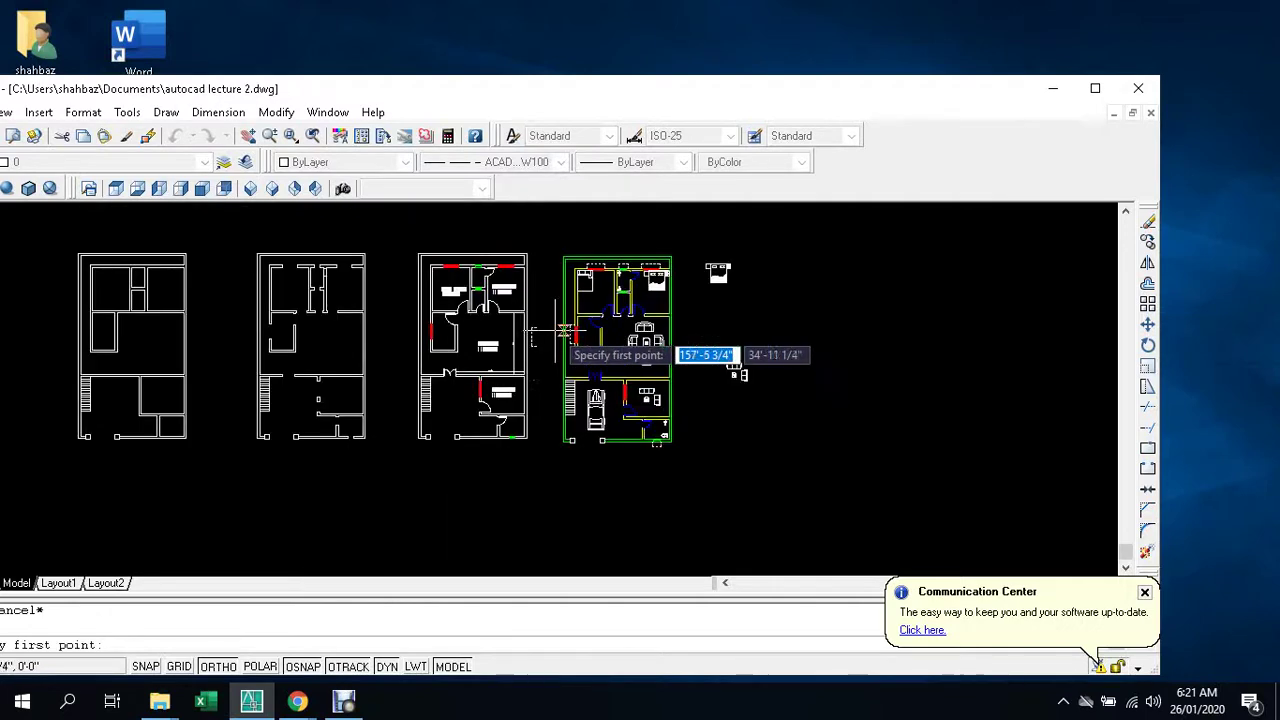
{"action": "scroll", "coordinate": [567, 413], "scroll_direction": "up", "scroll_amount": 1}
{"action": "scroll", "coordinate": [567, 413], "scroll_direction": "up", "scroll_amount": 3}
{"action": "middle_click_drag", "start_coordinate": [589, 403], "coordinate": [529, 329]}
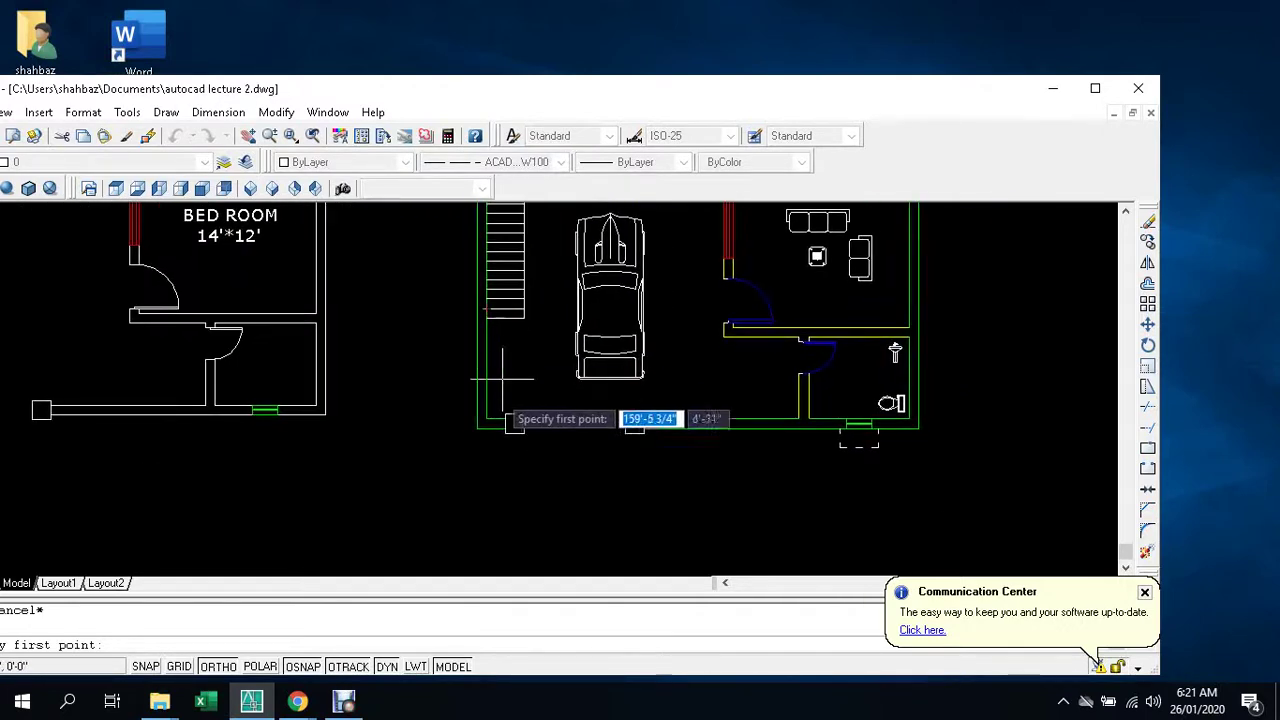
{"action": "left_click", "coordinate": [425, 360]}
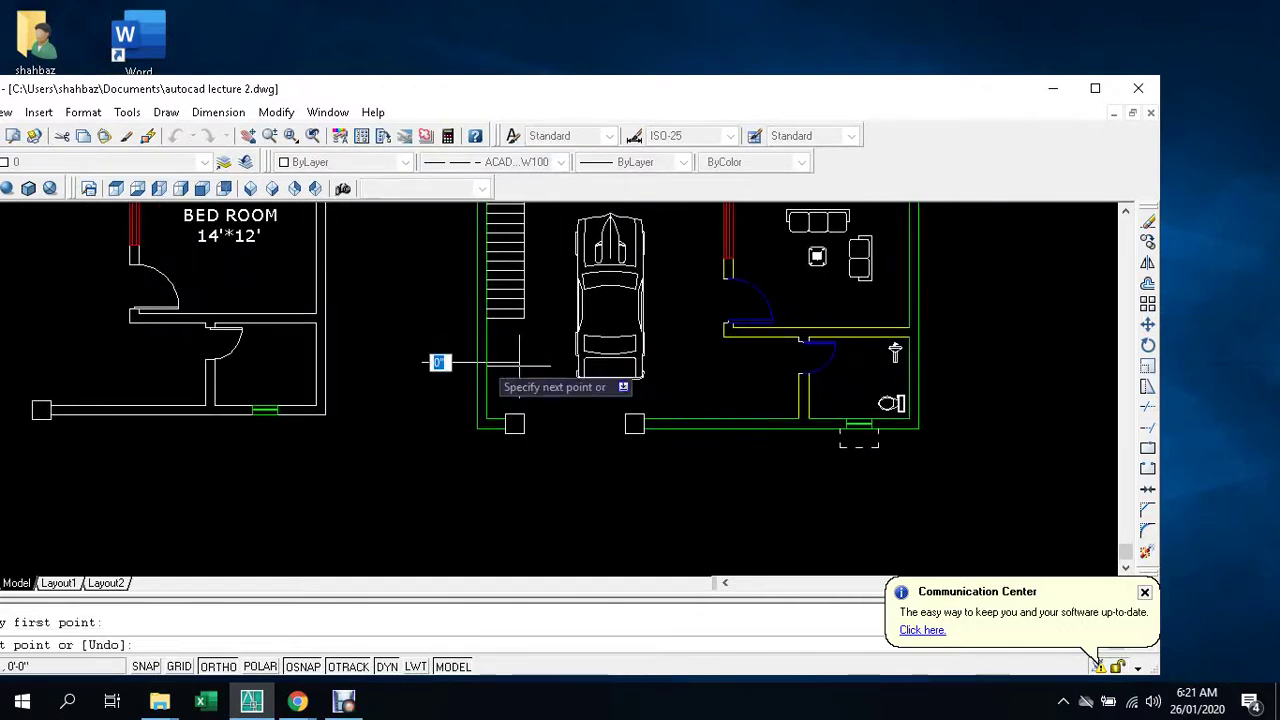
{"action": "left_click", "coordinate": [930, 362]}
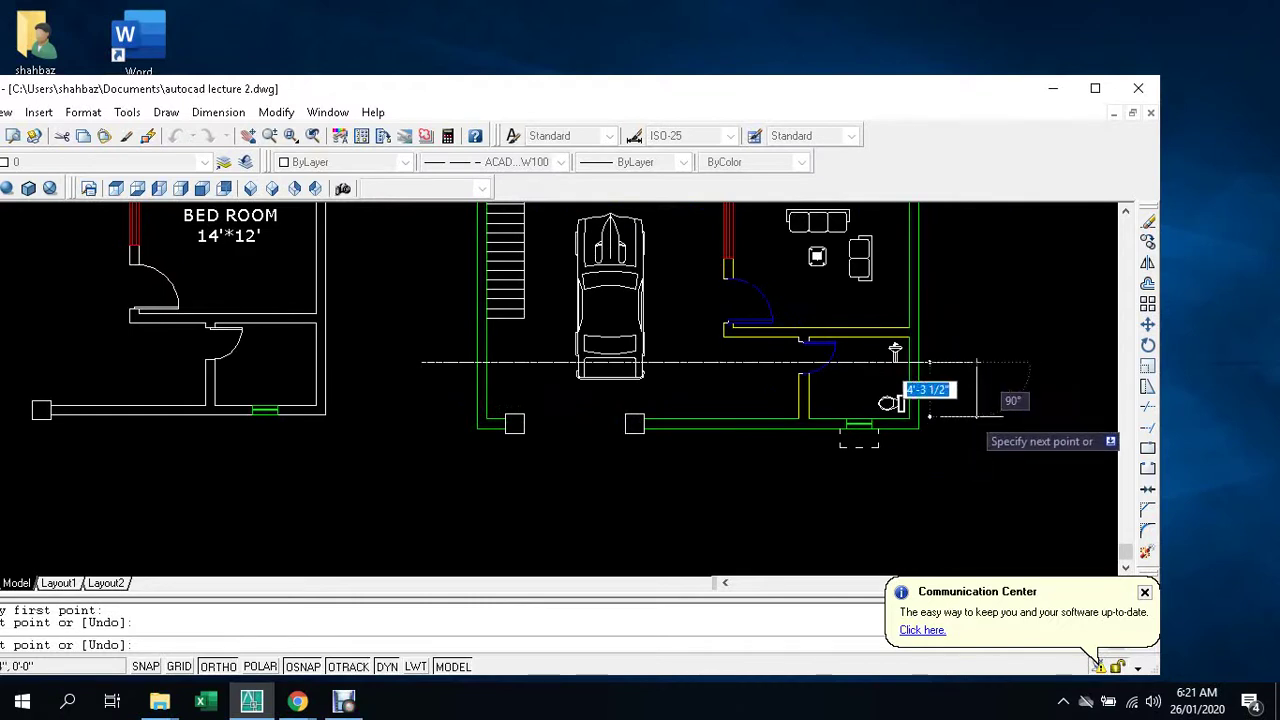
{"action": "left_click", "coordinate": [976, 428]}
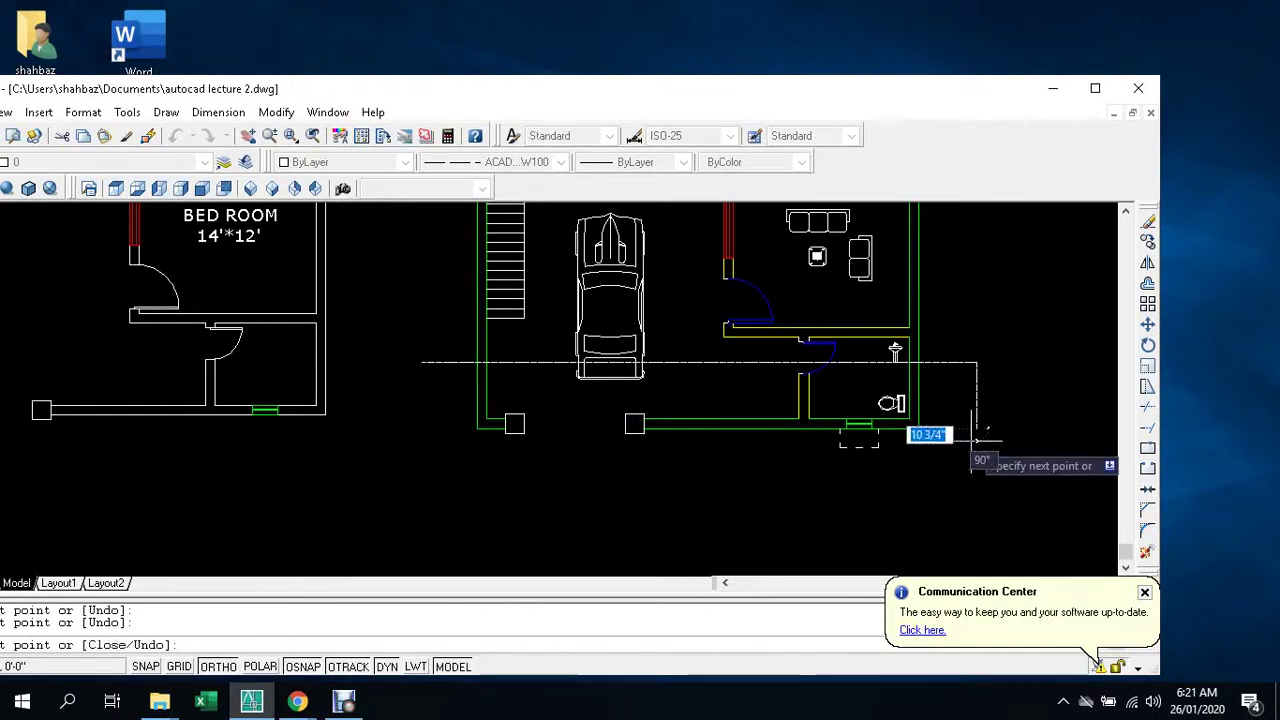
{"action": "key", "text": "Escape"}
{"action": "key", "text": "Escape"}
{"action": "scroll", "coordinate": [680, 396], "scroll_direction": "up", "scroll_amount": 3}
{"action": "scroll", "coordinate": [678, 396], "scroll_direction": "down", "scroll_amount": 3}
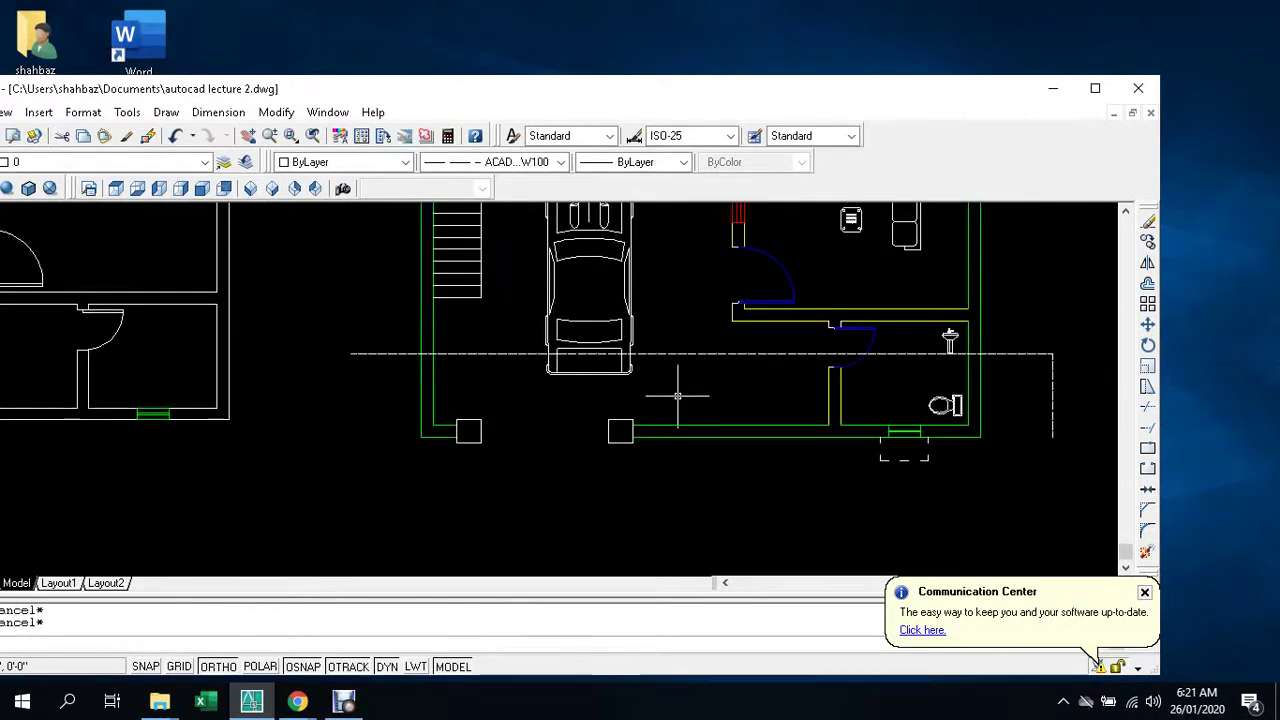
- Add a short dashed vertical line dropping from the horizontal line's left end
{"action": "type", "text": "l"}
{"action": "key", "text": "Return"}
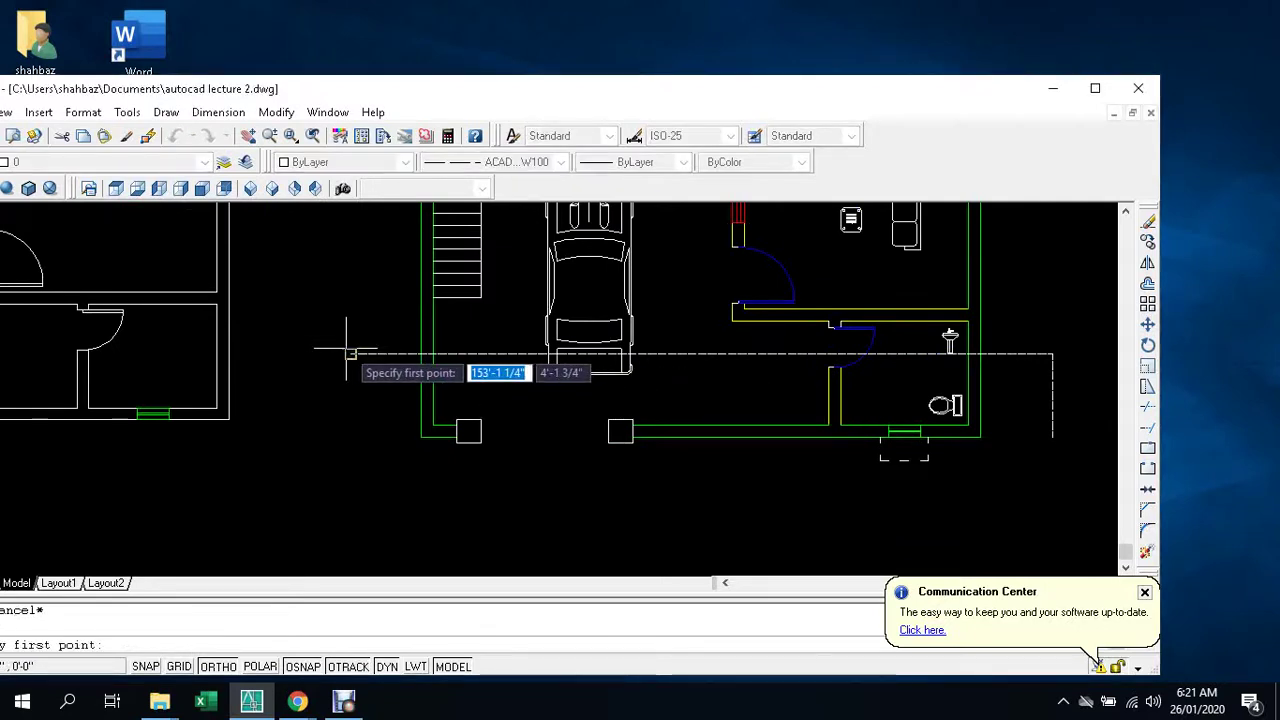
{"action": "left_click", "coordinate": [351, 354]}
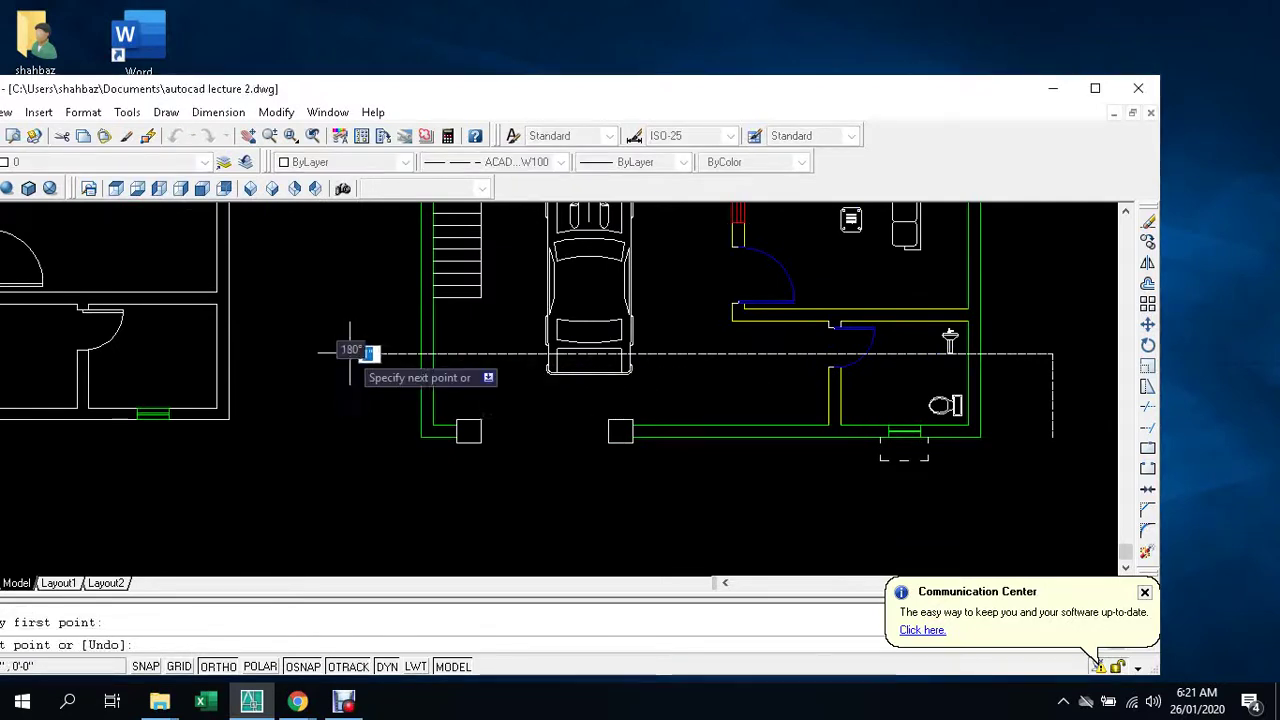
{"action": "left_click", "coordinate": [357, 432]}
{"action": "key", "text": "Escape"}
{"action": "key", "text": "Escape"}
{"action": "scroll", "coordinate": [440, 450], "scroll_direction": "down", "scroll_amount": 2}
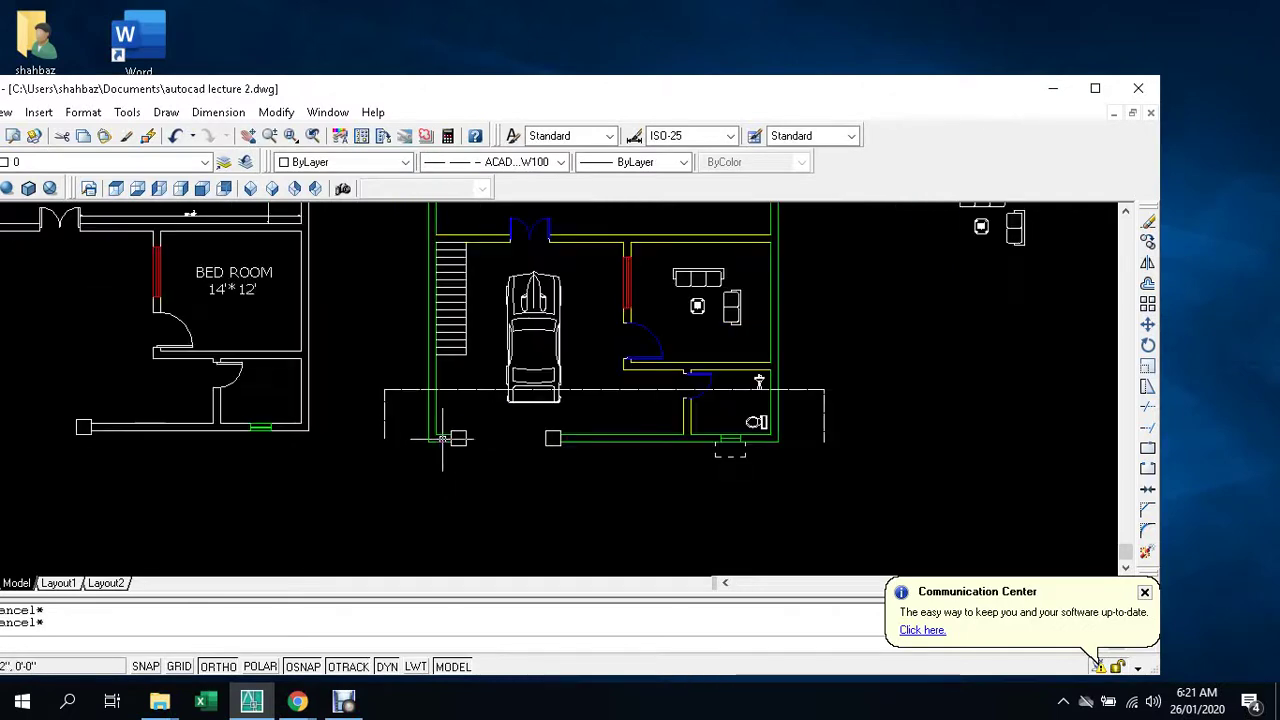
{"action": "scroll", "coordinate": [450, 420], "scroll_direction": "up", "scroll_amount": 1}
- Set the global linetype scale factor to 1 in the Linetype Manager
{"action": "double_click", "coordinate": [459, 384]}
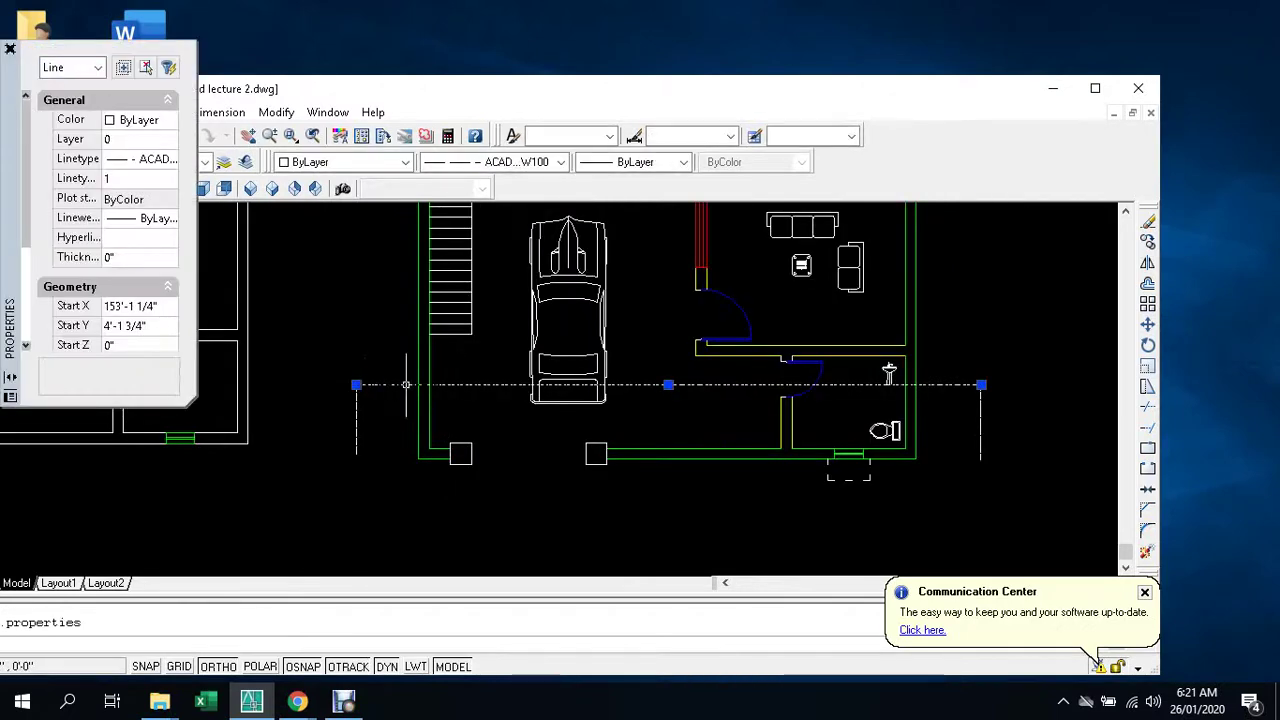
{"action": "key", "text": "Escape"}
{"action": "left_click", "coordinate": [10, 48]}
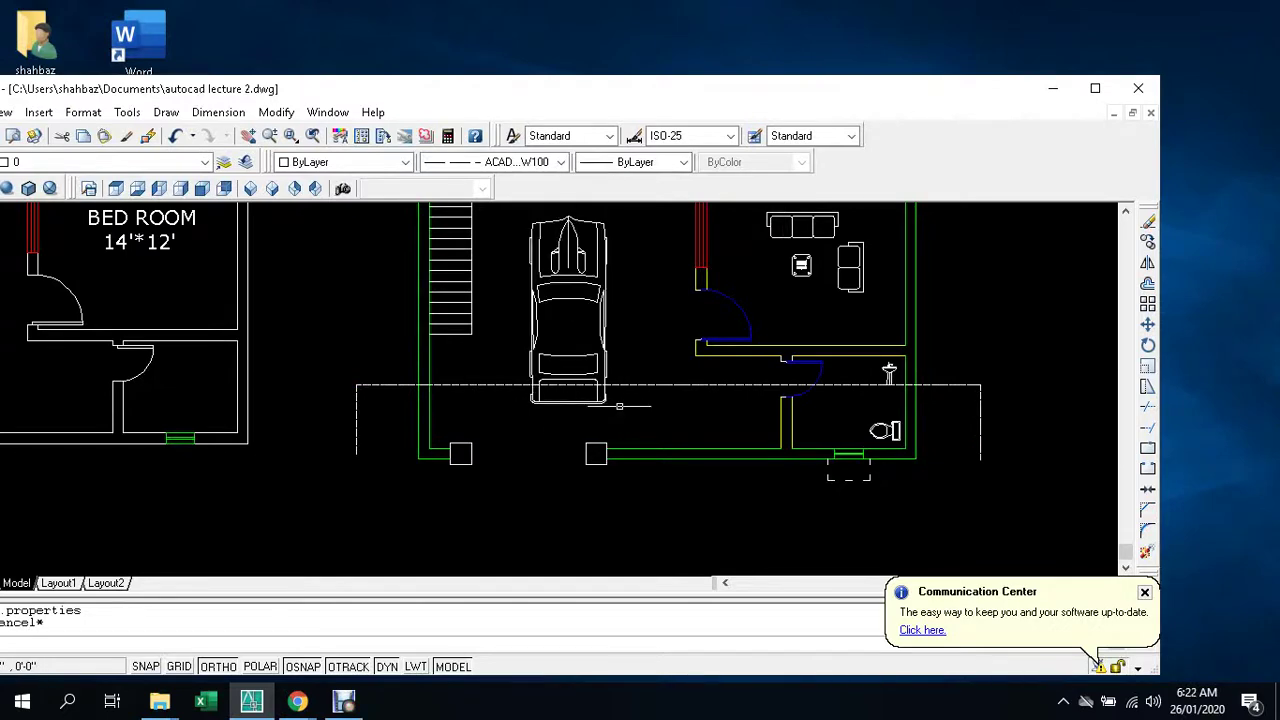
{"action": "left_click", "coordinate": [560, 162]}
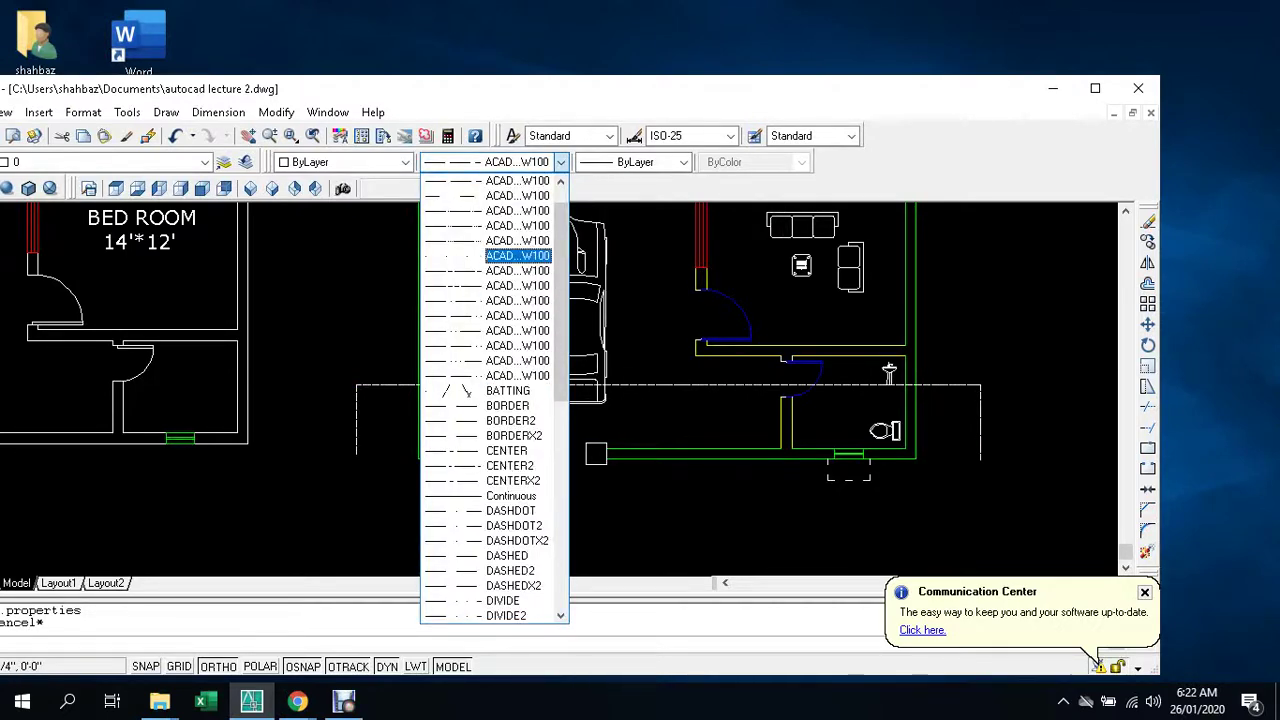
{"action": "scroll", "coordinate": [510, 460], "scroll_direction": "down", "scroll_amount": 8}
{"action": "scroll", "coordinate": [510, 520], "scroll_direction": "down", "scroll_amount": 2}
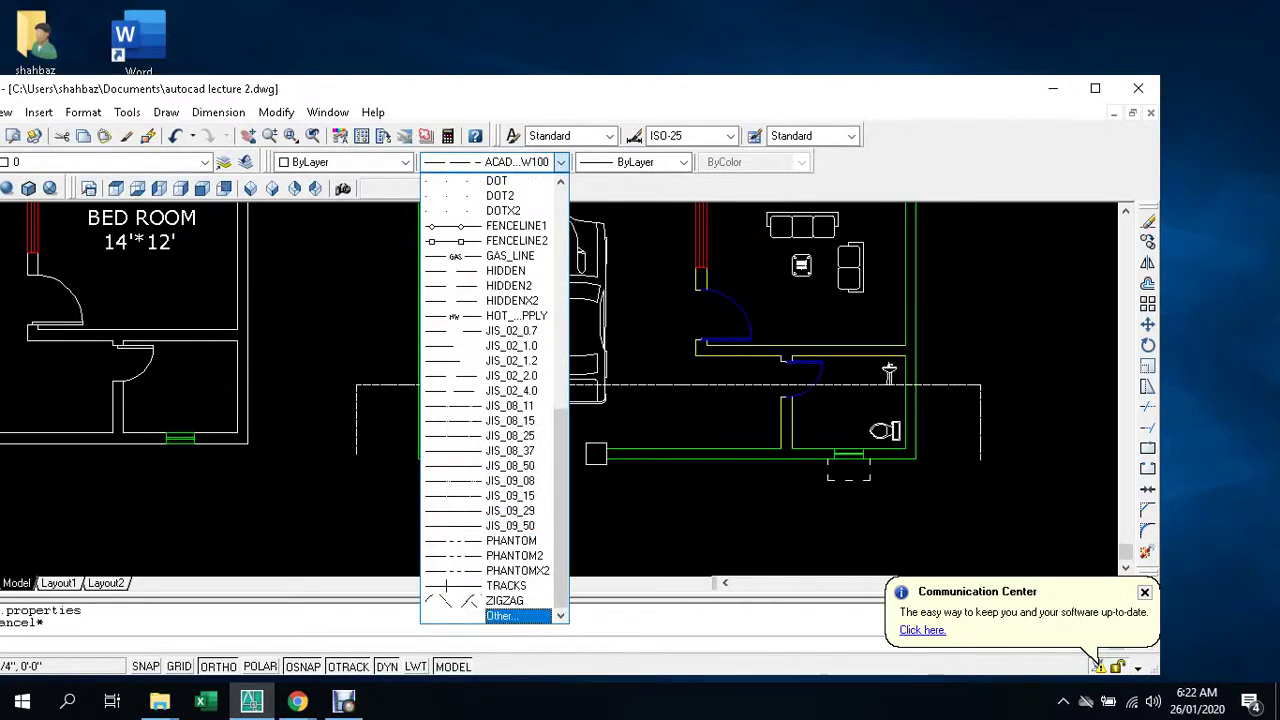
{"action": "left_click", "coordinate": [517, 615]}
{"action": "left_click", "coordinate": [848, 429]}
{"action": "type", "text": "1"}
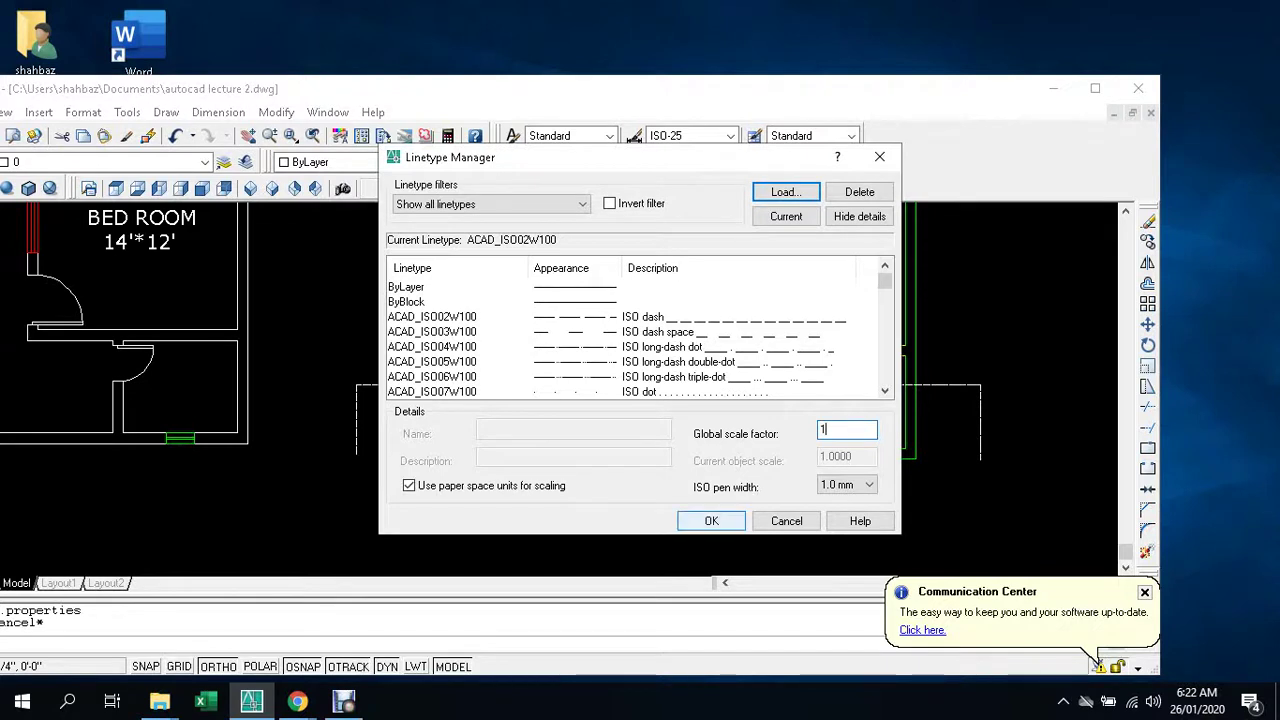
{"action": "key", "text": "Return"}
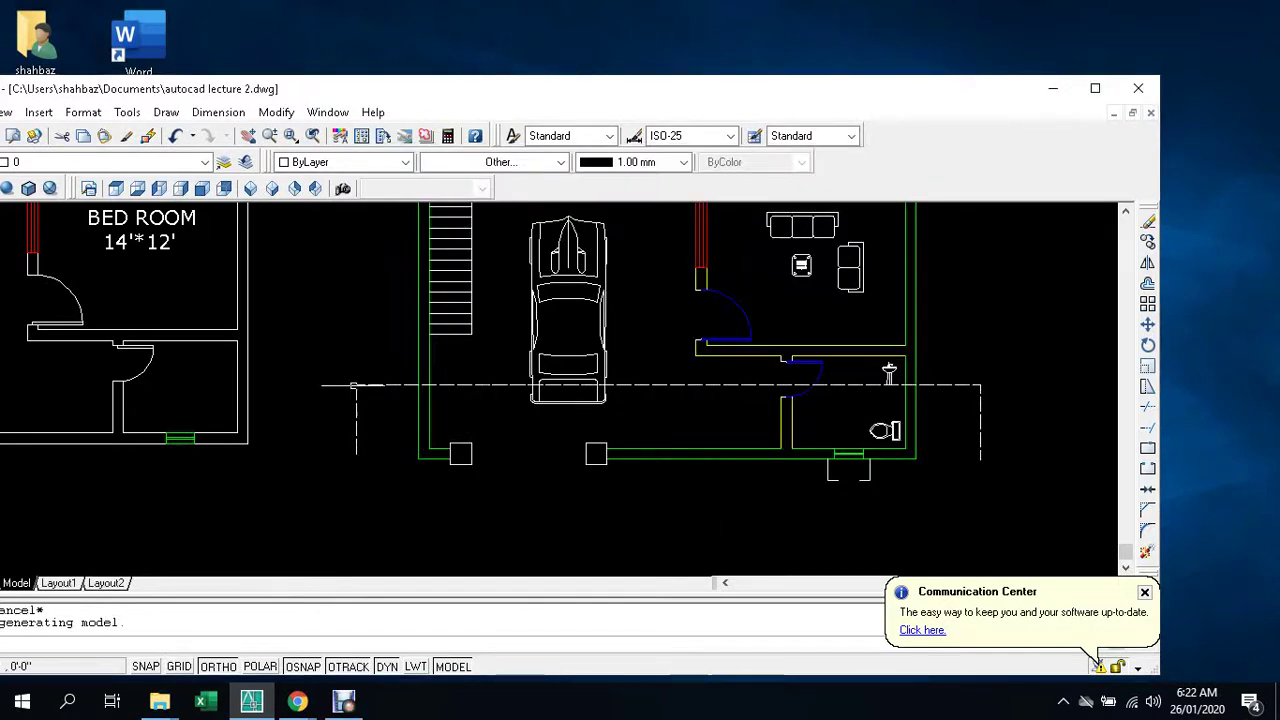
- Give the front dashed line and its left drop the ACAD_ISO03W100 dash-space linetype
{"action": "left_click", "coordinate": [357, 384]}
{"action": "left_click", "coordinate": [356, 400]}
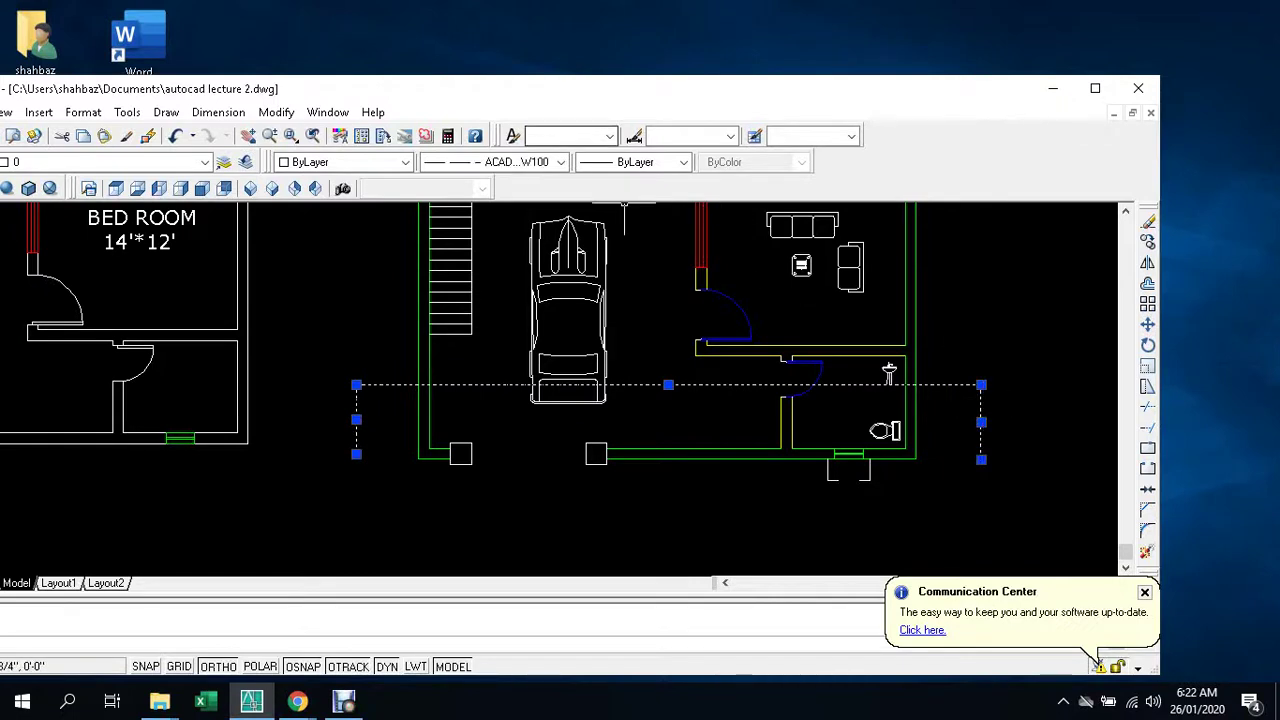
{"action": "left_click", "coordinate": [561, 162]}
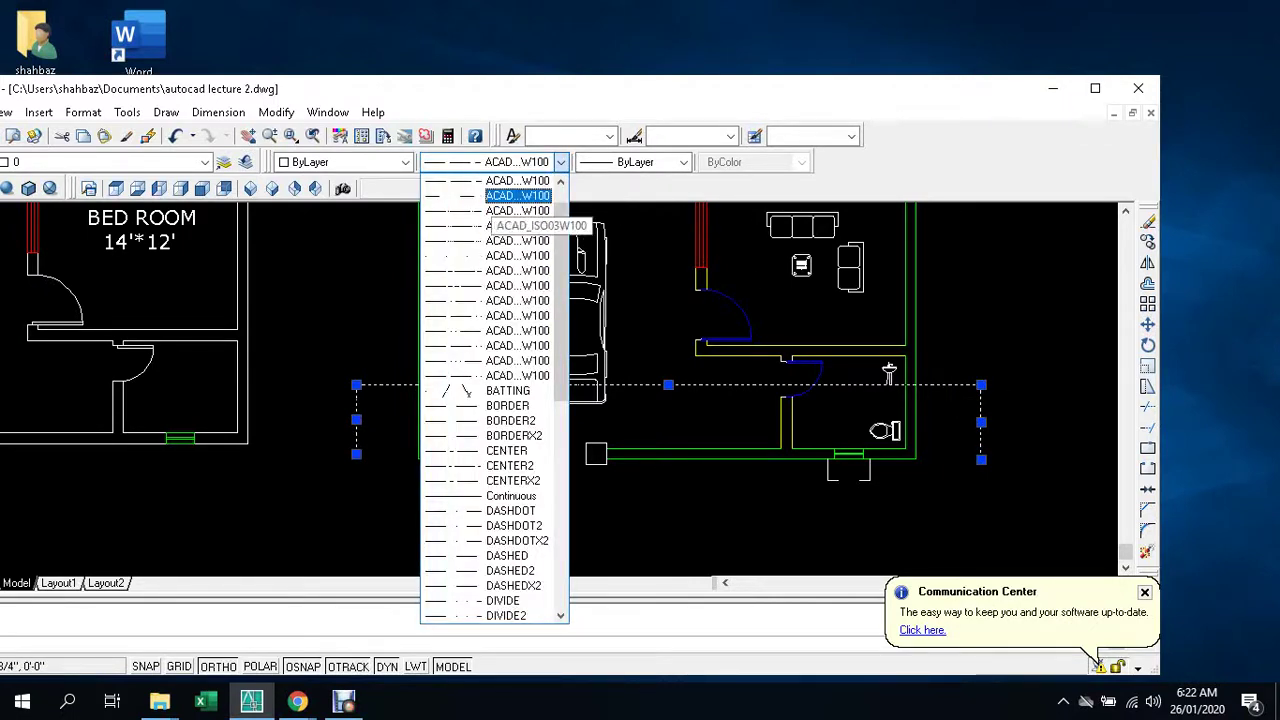
{"action": "left_click", "coordinate": [517, 195]}
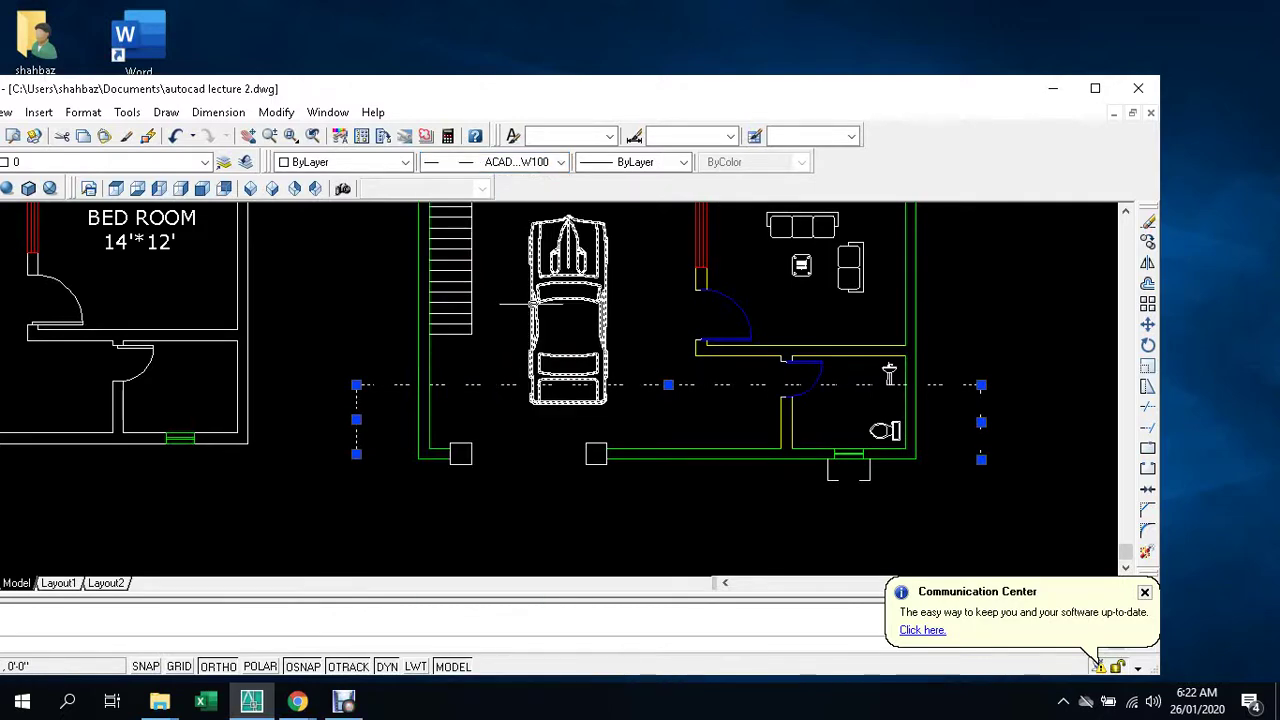
{"action": "key", "text": "Escape"}
{"action": "key", "text": "Escape"}
{"action": "scroll", "coordinate": [539, 400], "scroll_direction": "down", "scroll_amount": 2}
{"action": "scroll", "coordinate": [539, 400], "scroll_direction": "down", "scroll_amount": 1}
{"action": "middle_click_drag", "start_coordinate": [539, 400], "coordinate": [600, 480]}
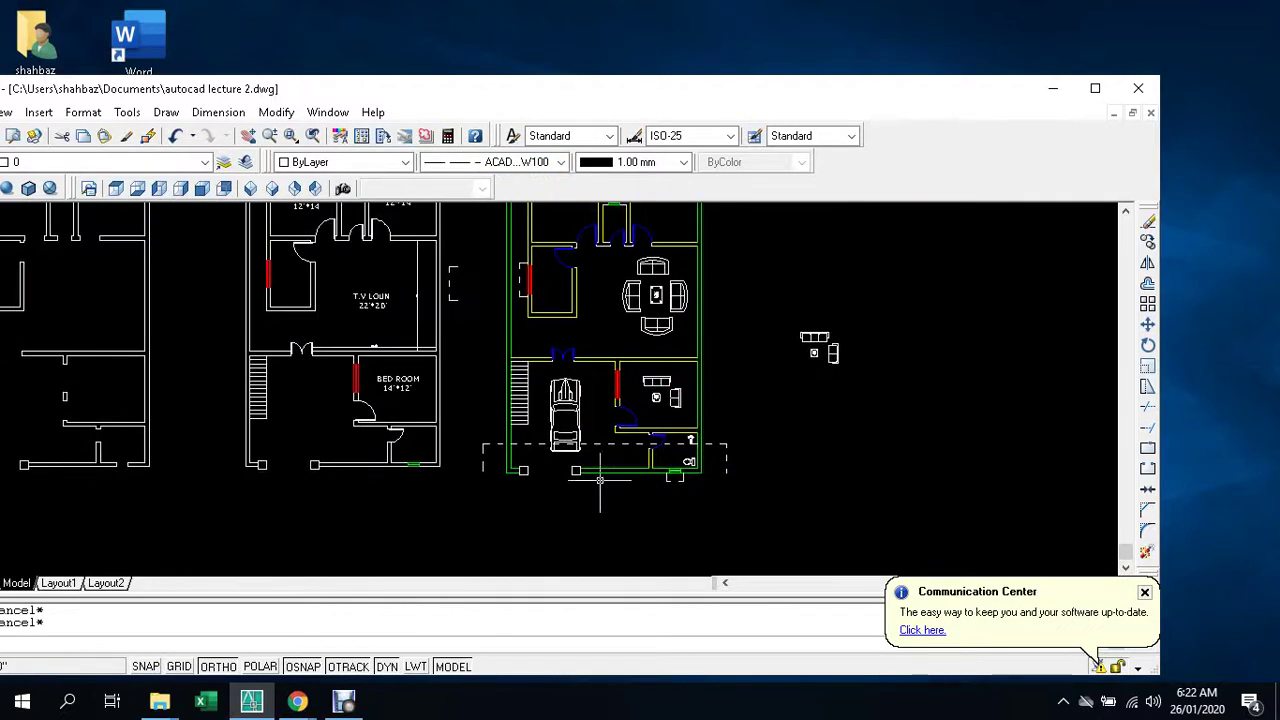
{"action": "scroll", "coordinate": [565, 400], "scroll_direction": "down", "scroll_amount": 1}
{"action": "scroll", "coordinate": [529, 437], "scroll_direction": "up", "scroll_amount": 2}
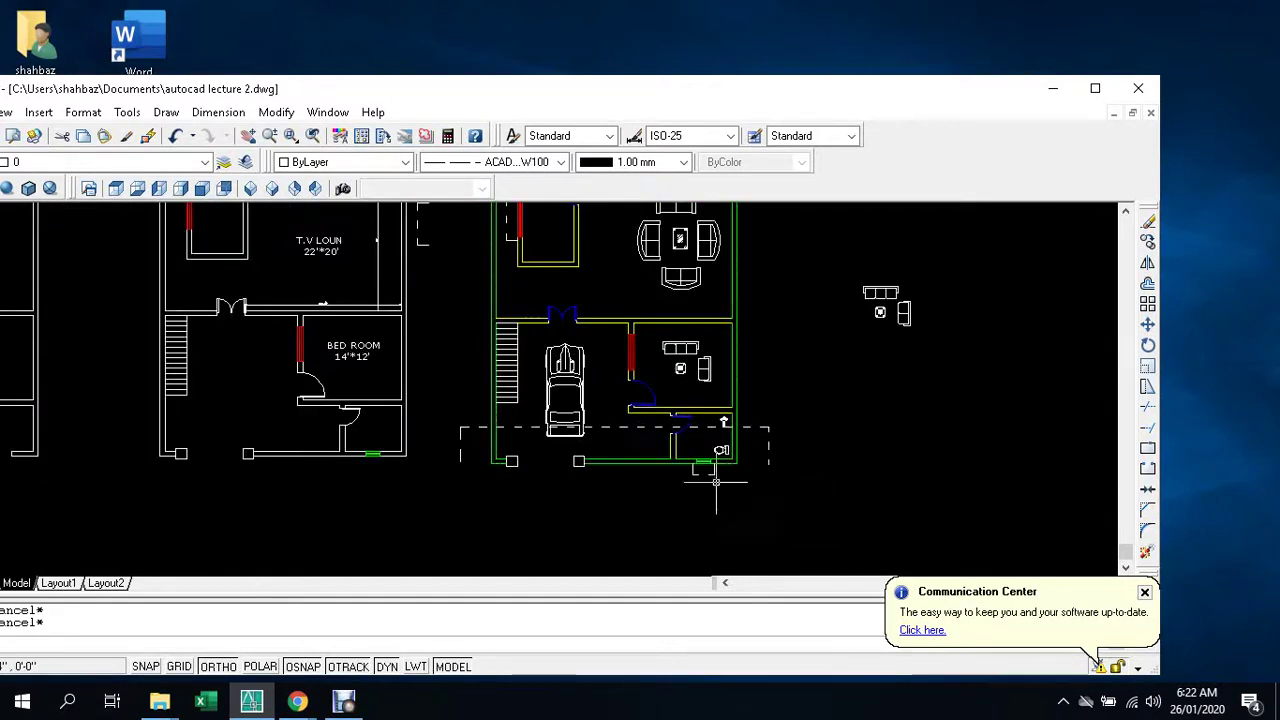
{"action": "middle_click_drag", "start_coordinate": [674, 489], "coordinate": [674, 349]}
{"action": "scroll", "coordinate": [700, 331], "scroll_direction": "up", "scroll_amount": 5}
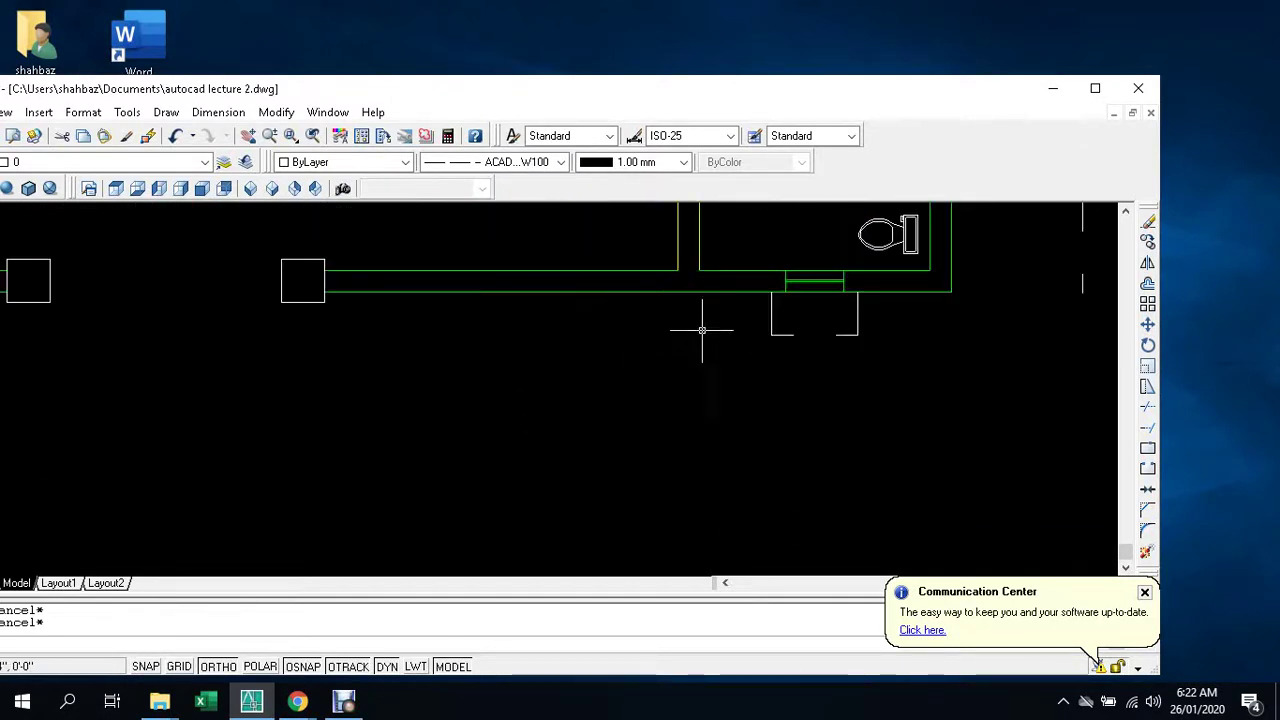
{"action": "scroll", "coordinate": [787, 317], "scroll_direction": "up", "scroll_amount": 3}
{"action": "scroll", "coordinate": [748, 312], "scroll_direction": "down", "scroll_amount": 3}
{"action": "scroll", "coordinate": [748, 318], "scroll_direction": "down", "scroll_amount": 2}
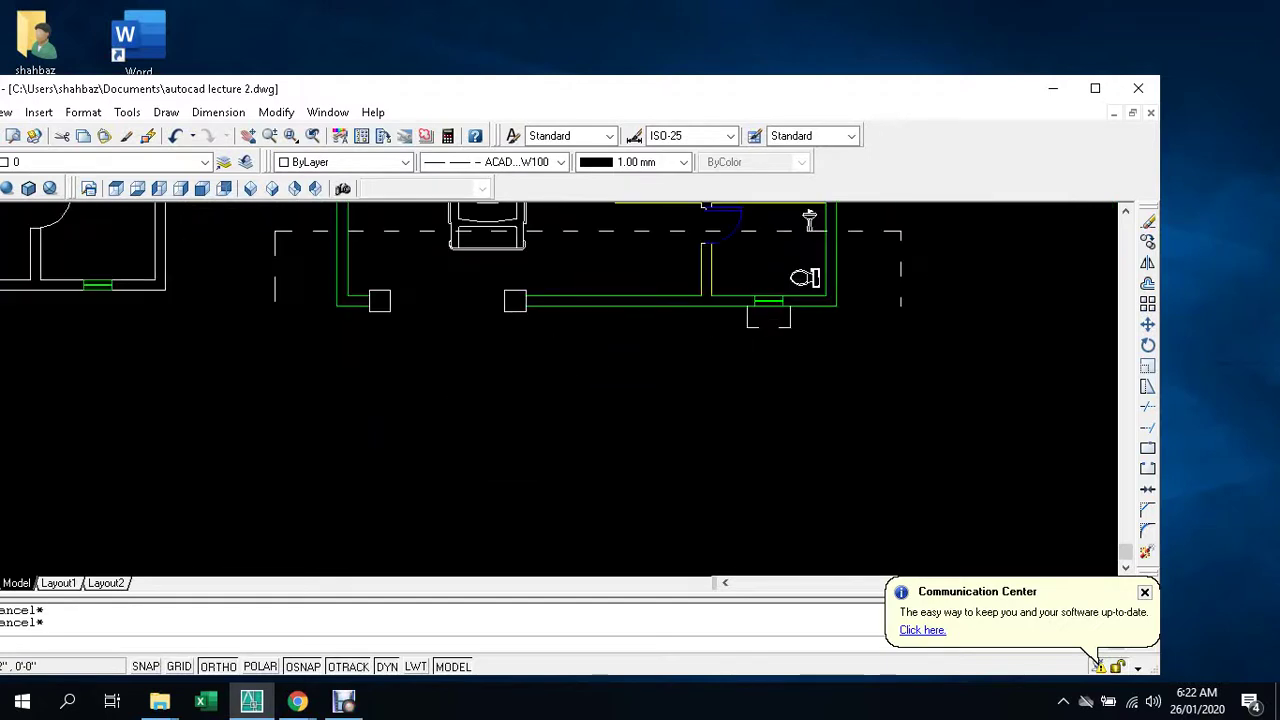
{"action": "scroll", "coordinate": [440, 393], "scroll_direction": "down", "scroll_amount": 2}
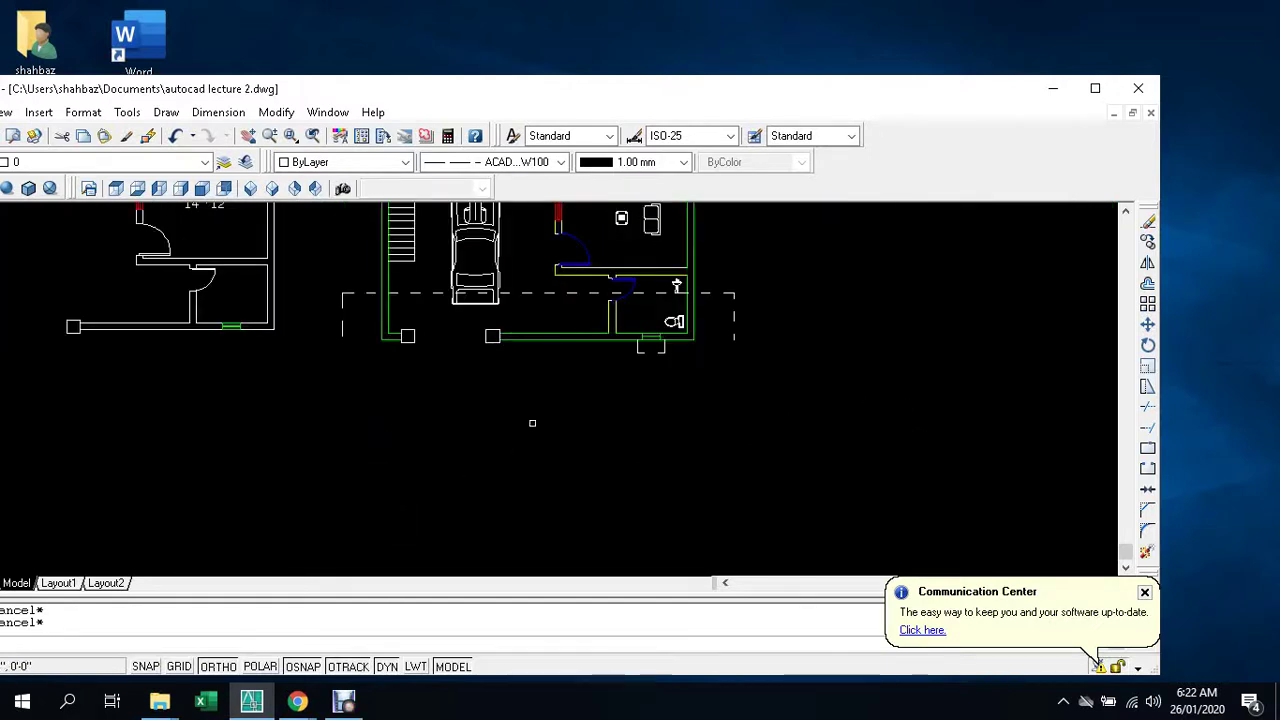
{"action": "type", "text": "l"}
{"action": "key", "text": "Return"}
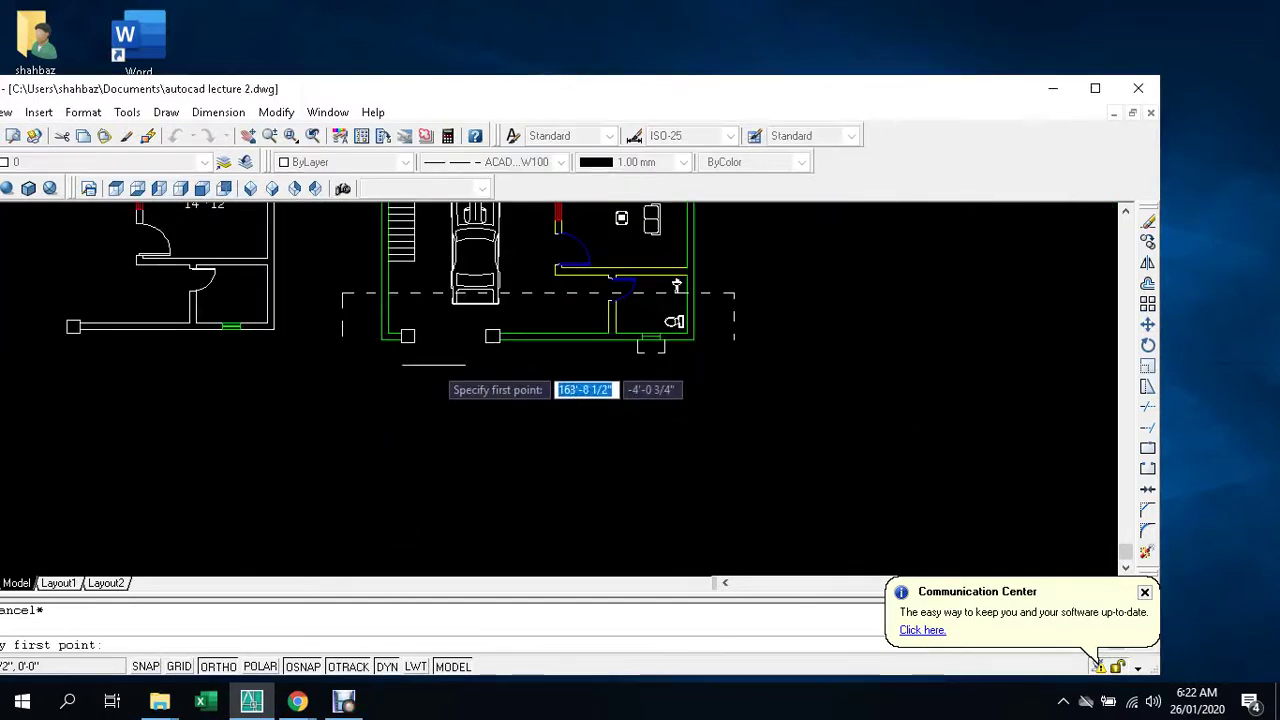
{"action": "left_click", "coordinate": [380, 340]}
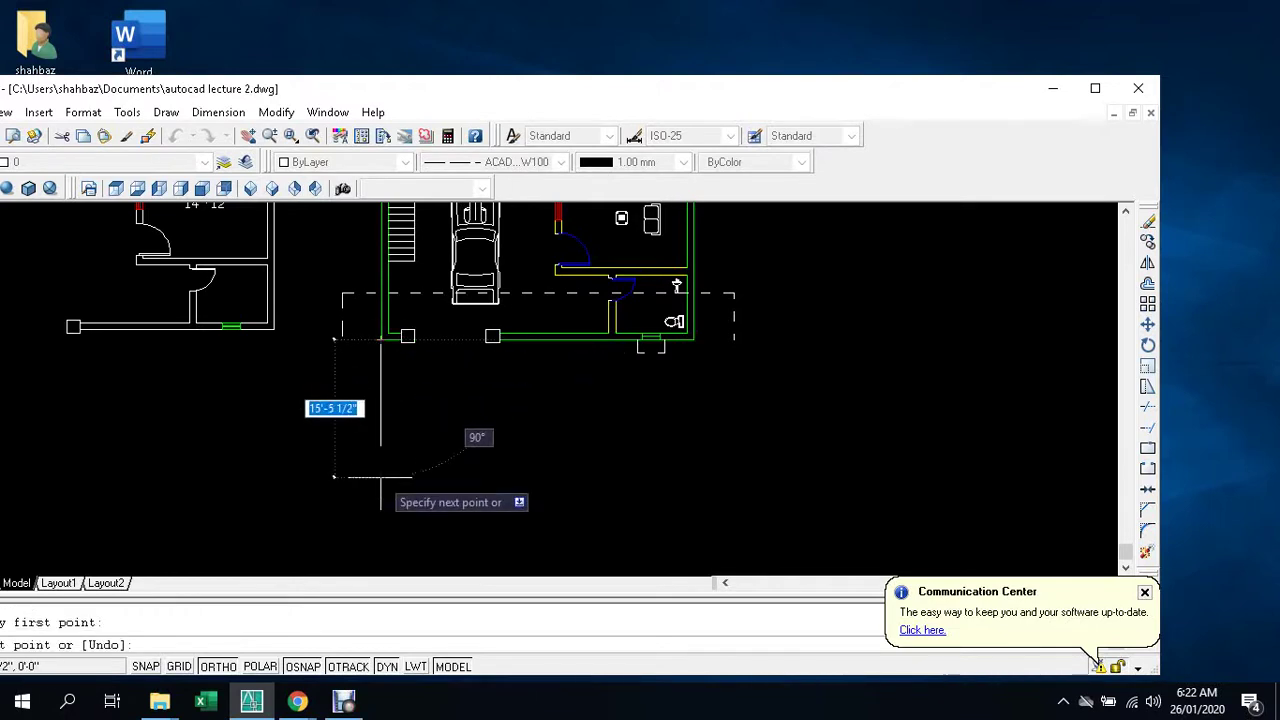
{"action": "type", "text": "2"}
{"action": "key", "text": "Return"}
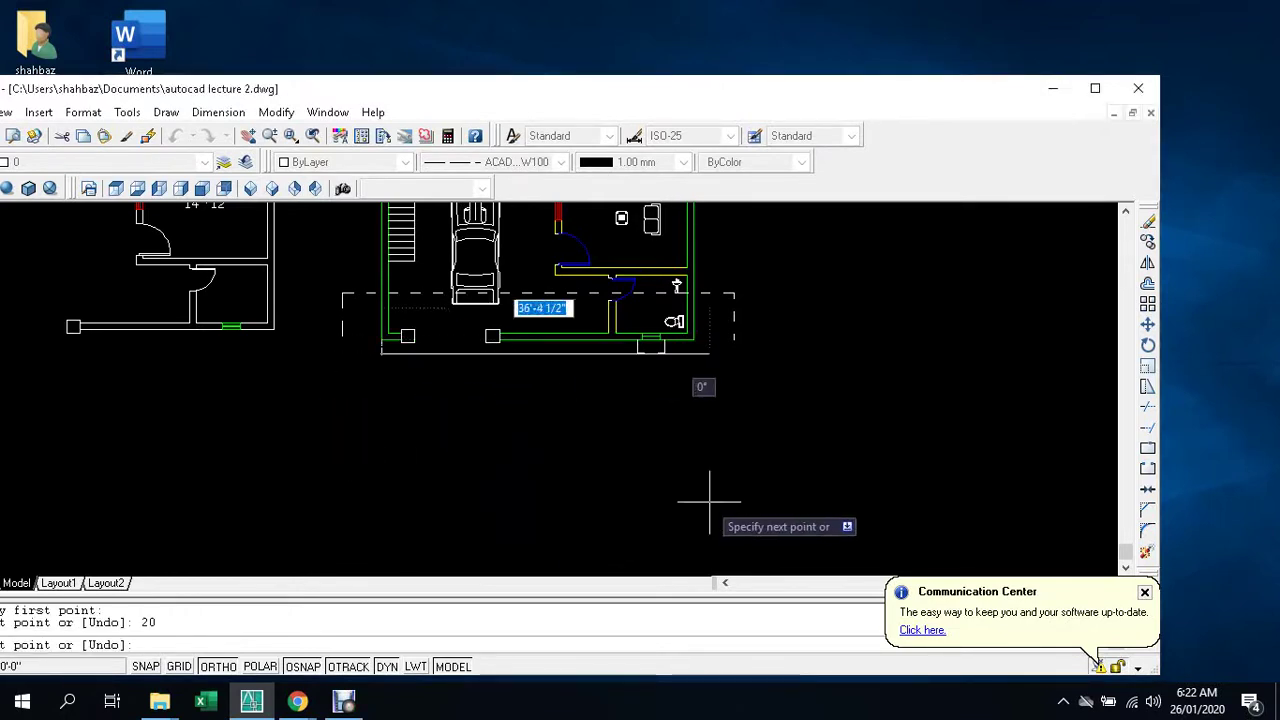
{"action": "key", "text": "ctrl+z"}
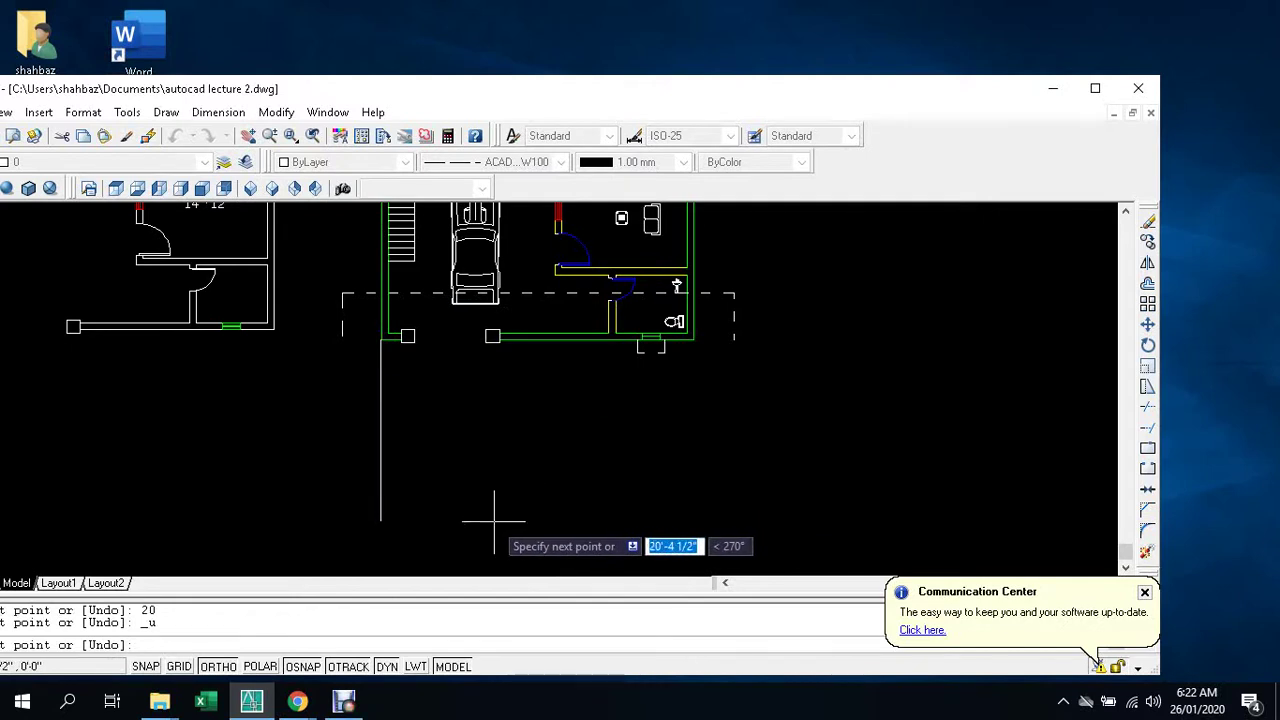
{"action": "type", "text": "20"}
{"action": "key", "text": "Return"}
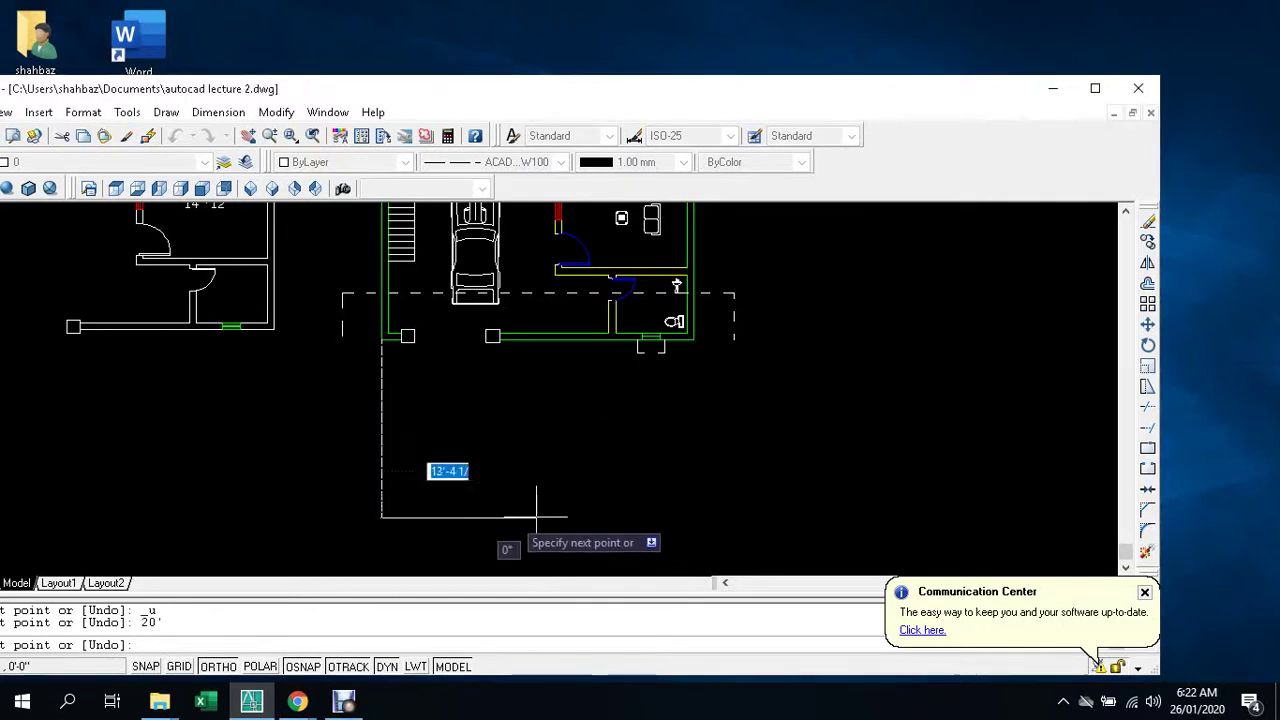
{"action": "key", "text": "Escape"}
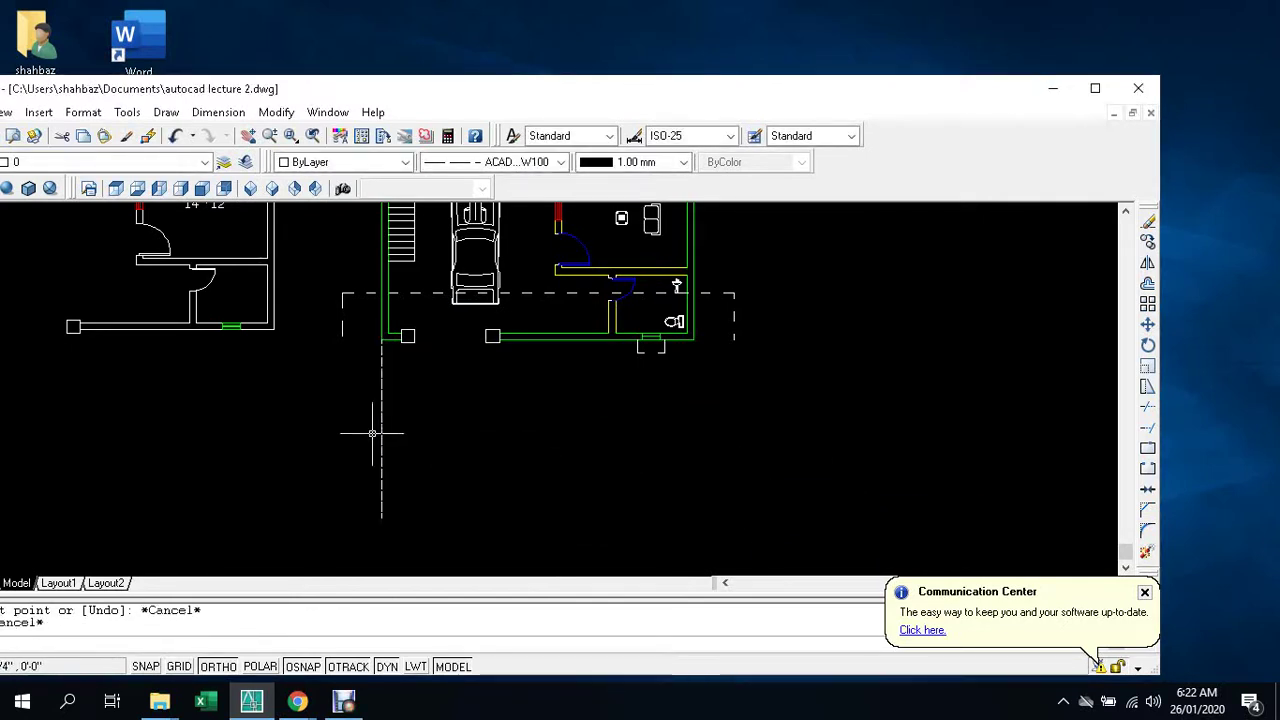
{"action": "left_click", "coordinate": [381, 428]}
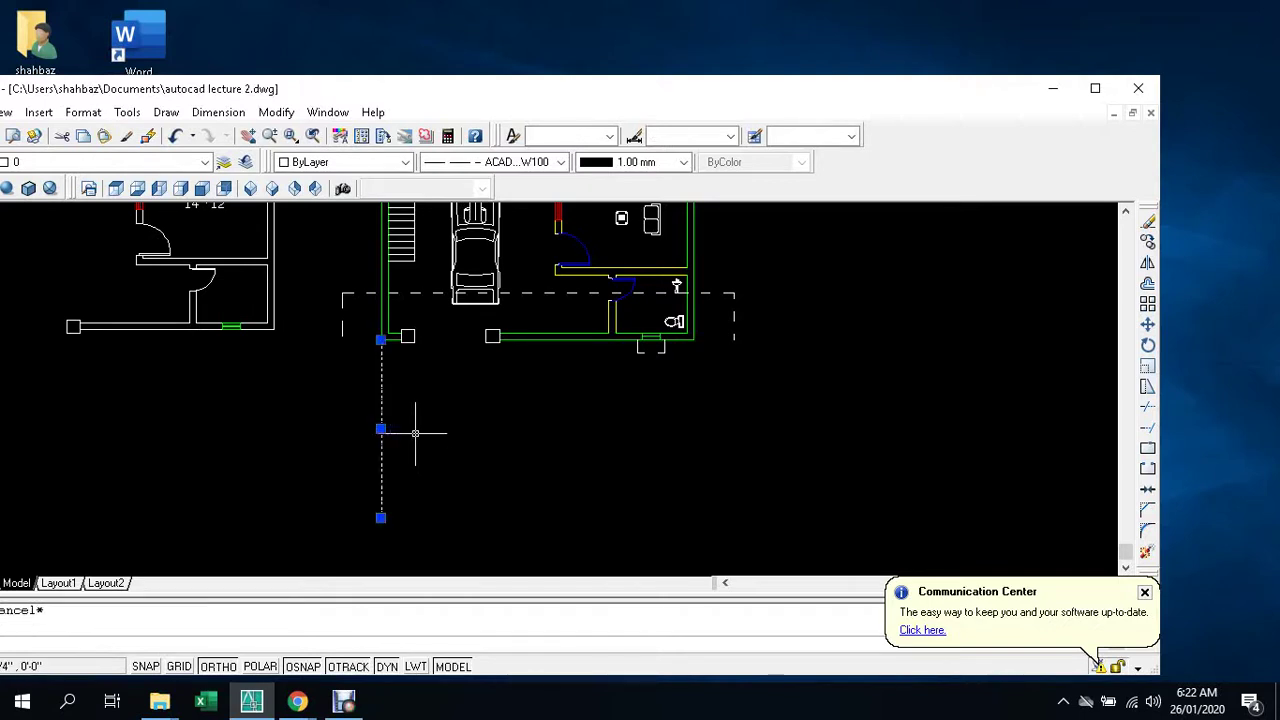
{"action": "key", "text": "Delete"}
- Make ByBlock the current linetype
{"action": "left_click", "coordinate": [561, 162]}
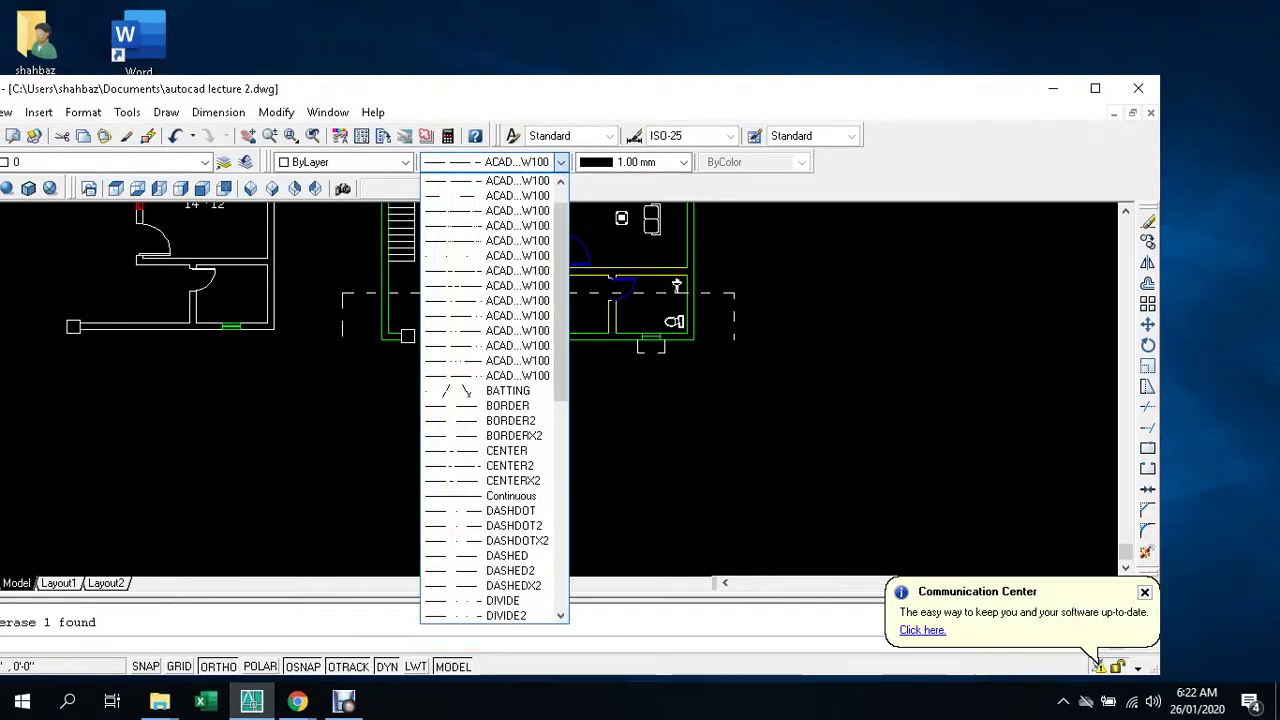
{"action": "left_click", "coordinate": [515, 192]}
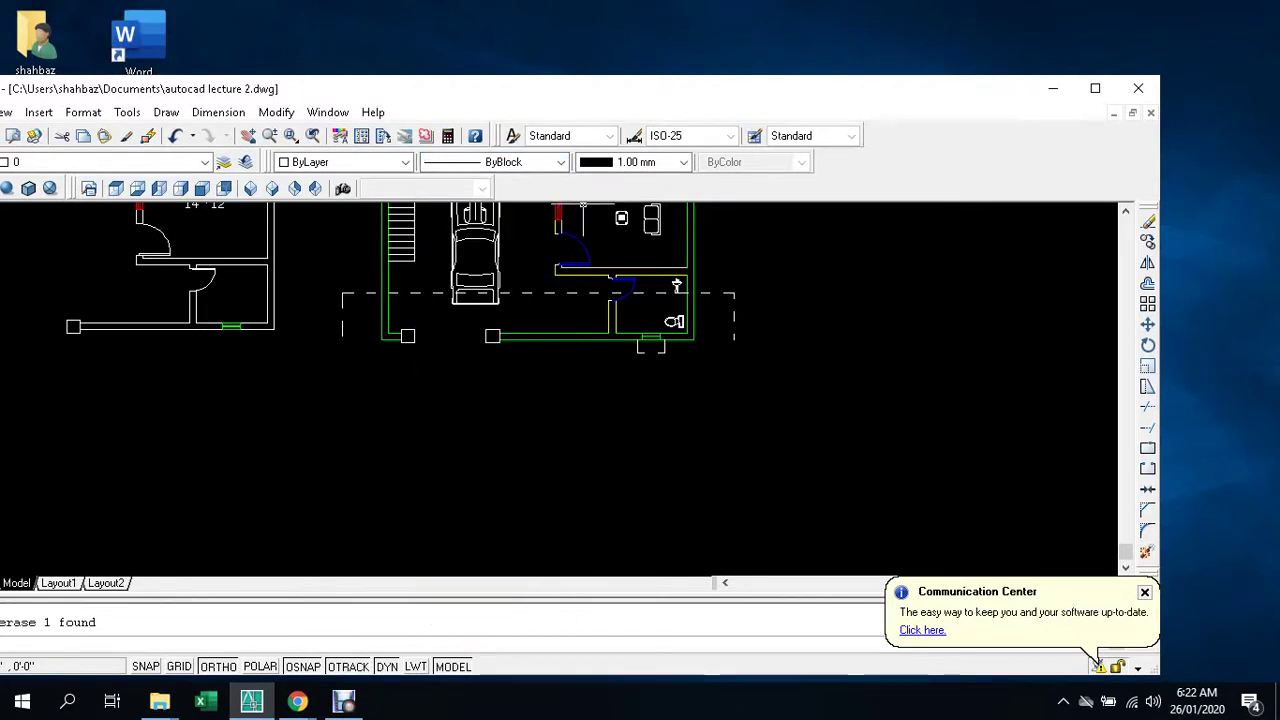
{"action": "left_click", "coordinate": [561, 162]}
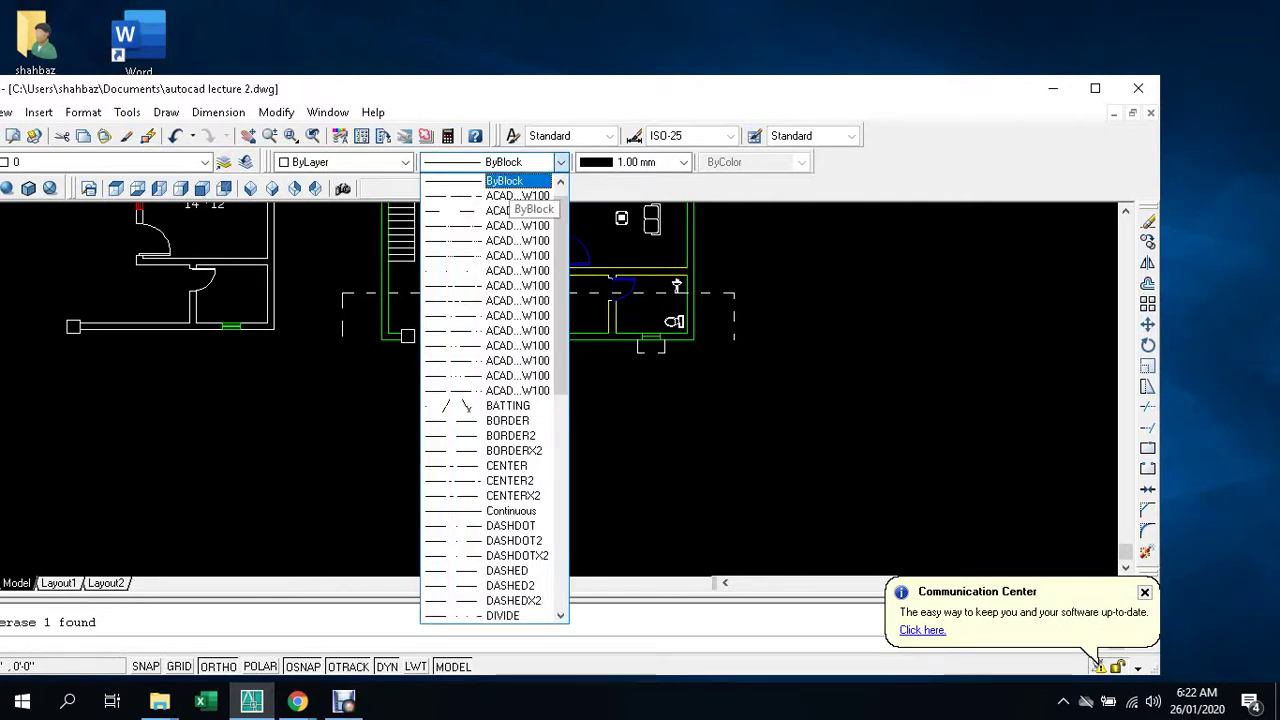
{"action": "scroll", "coordinate": [515, 195], "scroll_direction": "up", "scroll_amount": 1}
{"action": "left_click", "coordinate": [512, 196]}
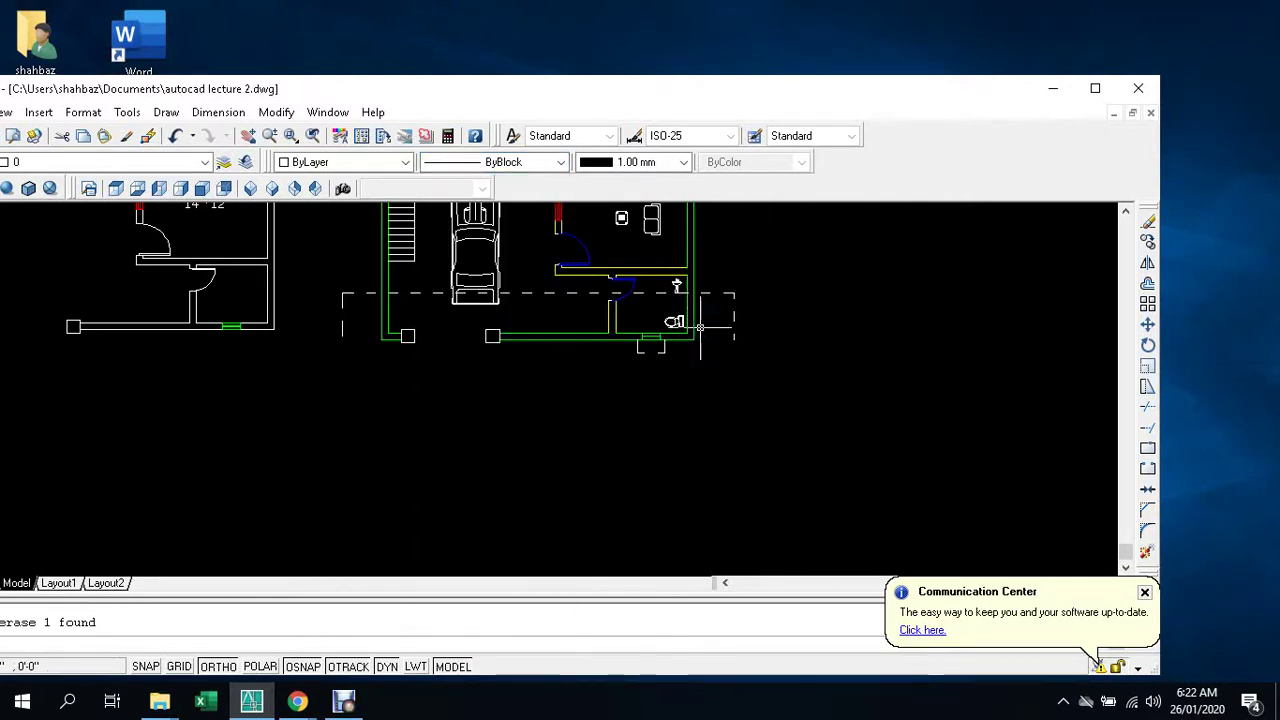
{"action": "key", "text": "Escape"}
- Draw lines from the lower-left wall corner: 20' down, 35' right, 20' up
{"action": "type", "text": "l"}
{"action": "key", "text": "Return"}
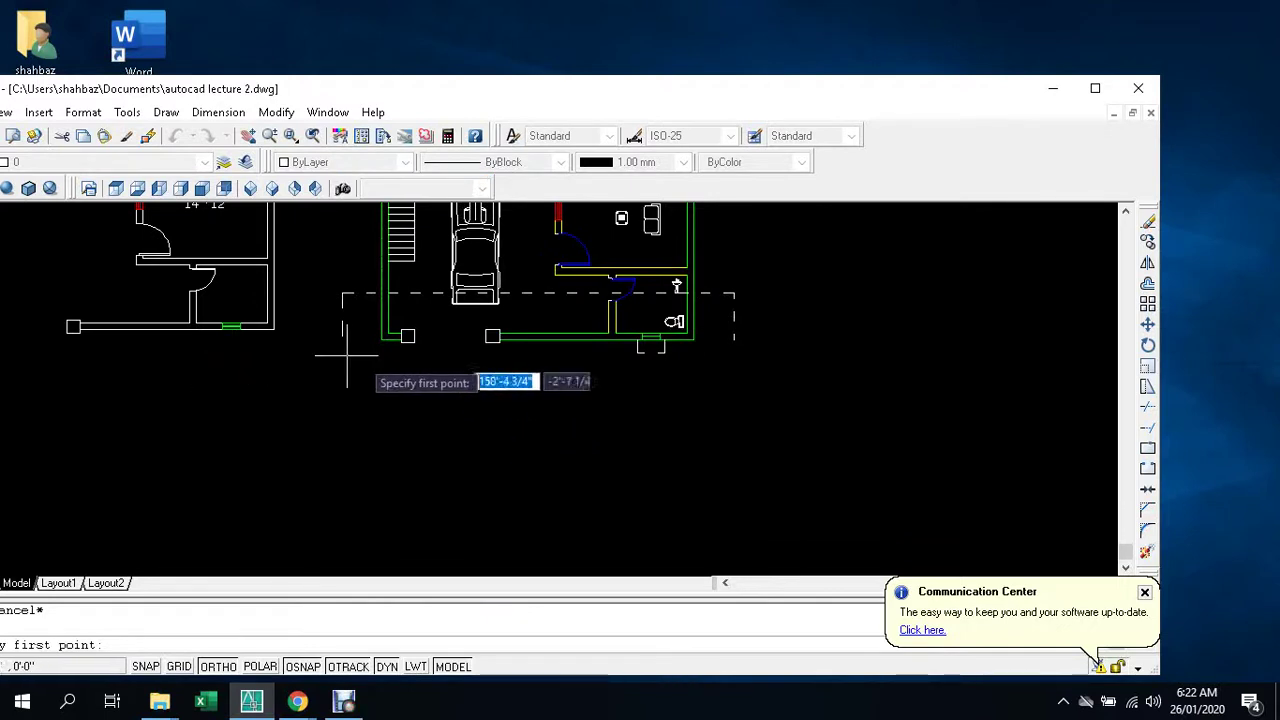
{"action": "left_click", "coordinate": [380, 340]}
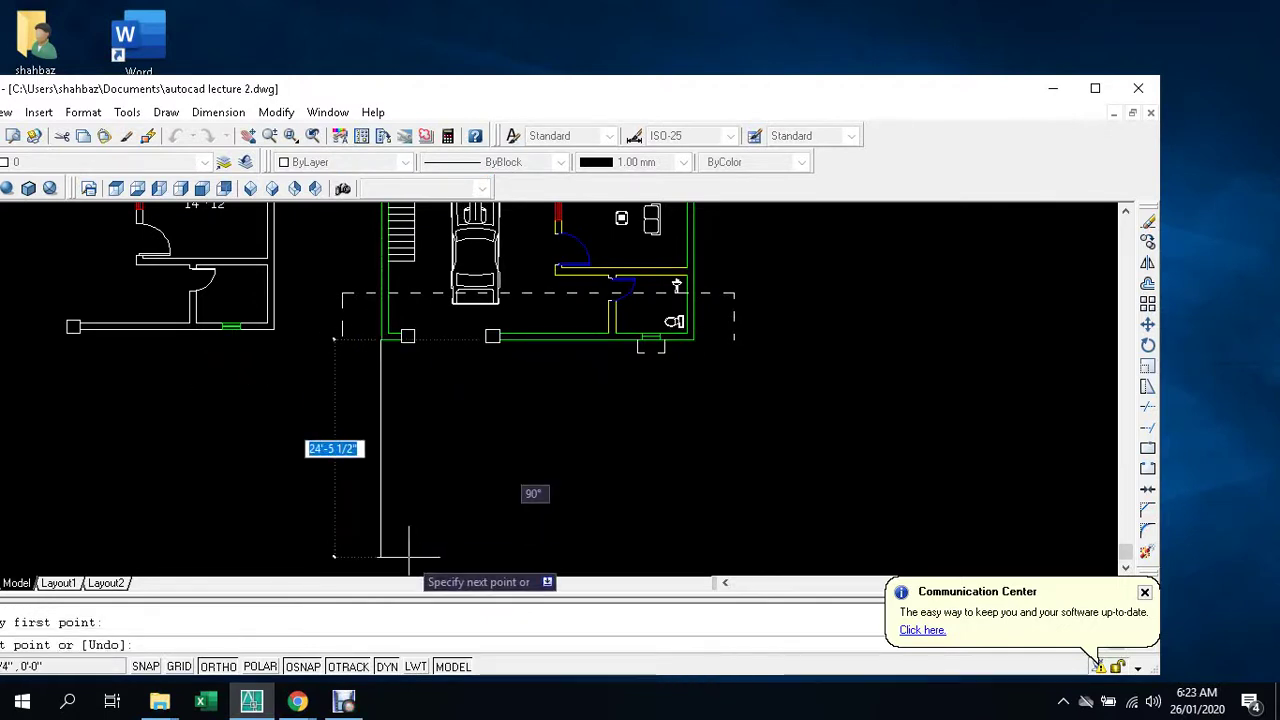
{"action": "type", "text": "20"}
{"action": "key", "text": "Return"}
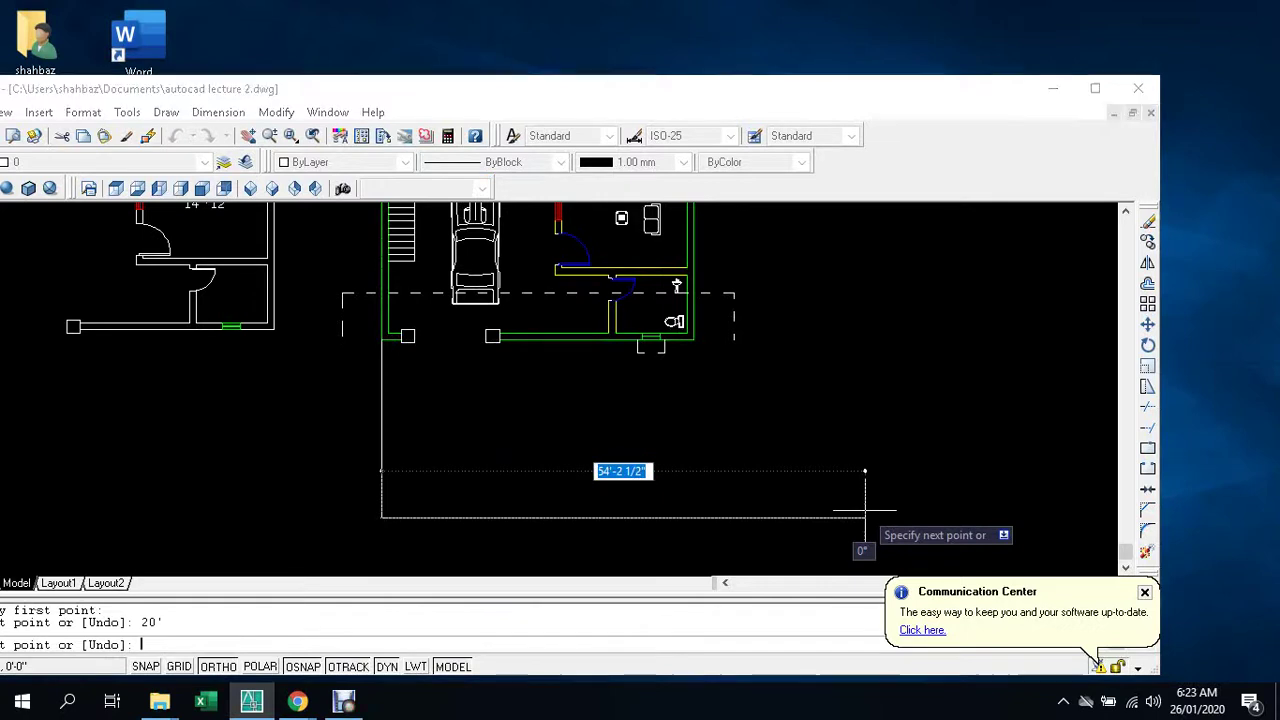
{"action": "type", "text": "35"}
{"action": "key", "text": "Return"}
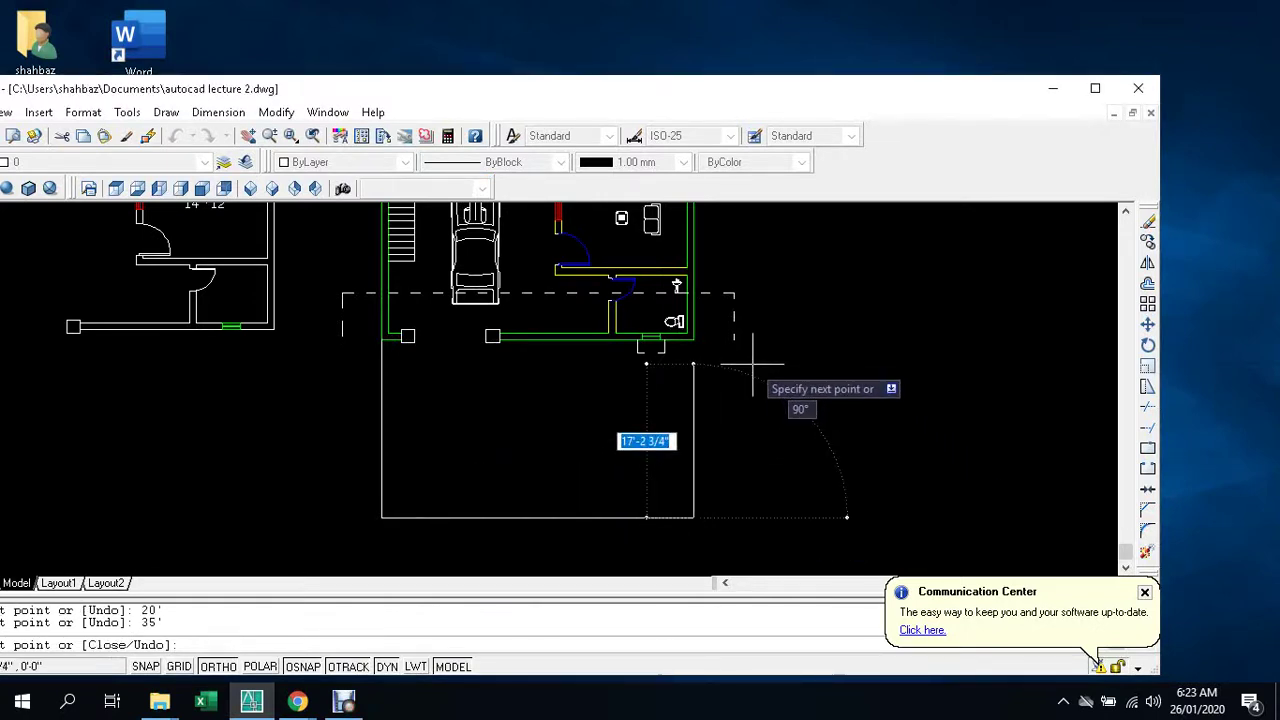
{"action": "type", "text": "1"}
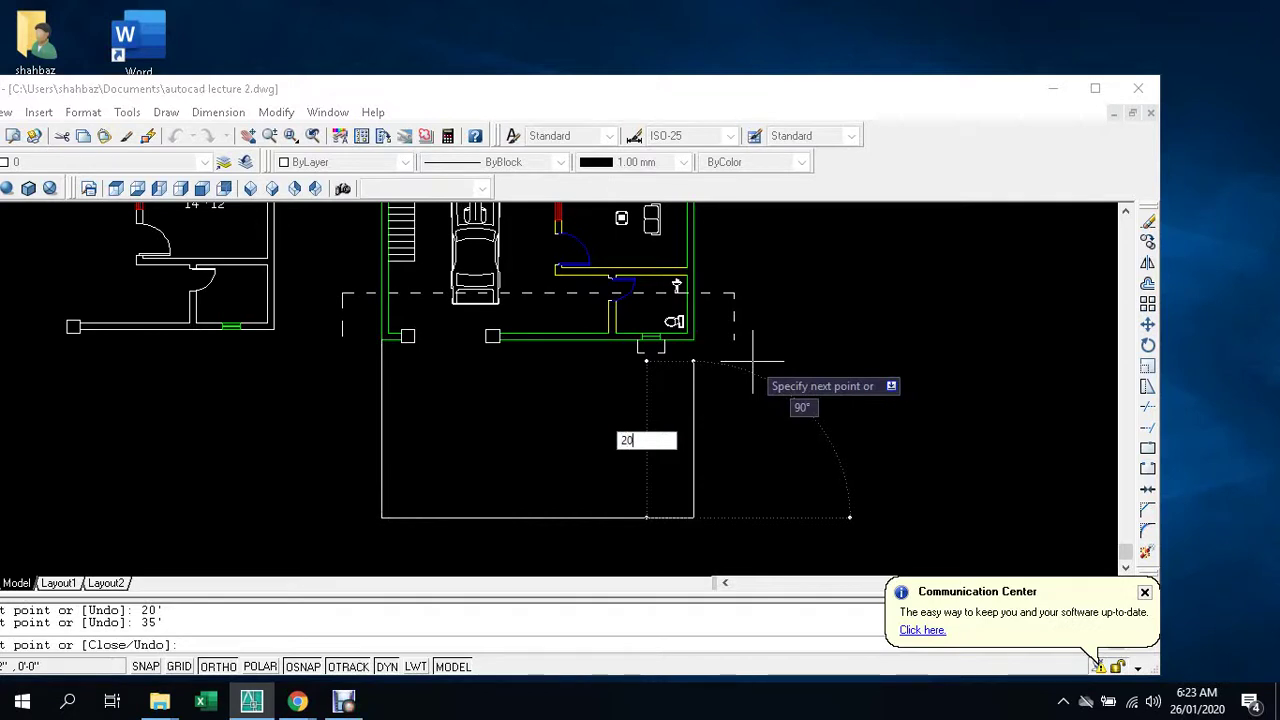
{"action": "key", "text": "Return"}
- Offset the outline's bottom line 2' upward
{"action": "key", "text": "Escape"}
{"action": "key", "text": "Escape"}
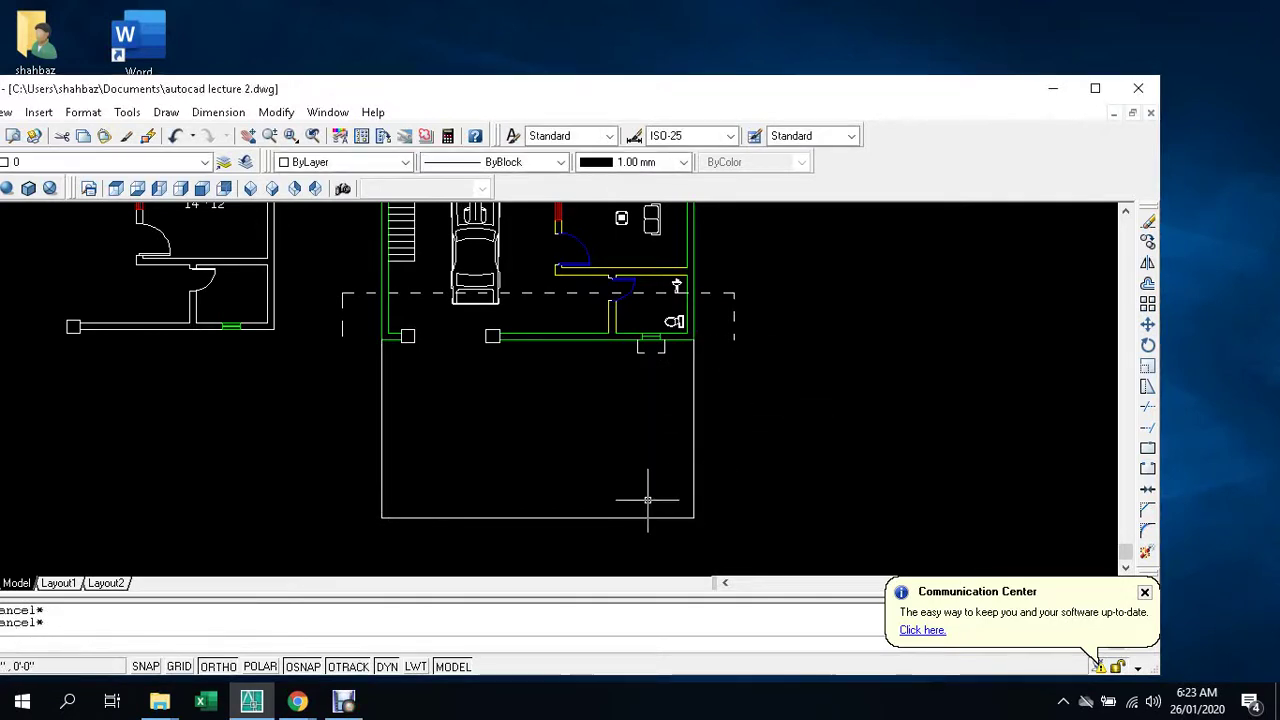
{"action": "type", "text": "o"}
{"action": "key", "text": "Return"}
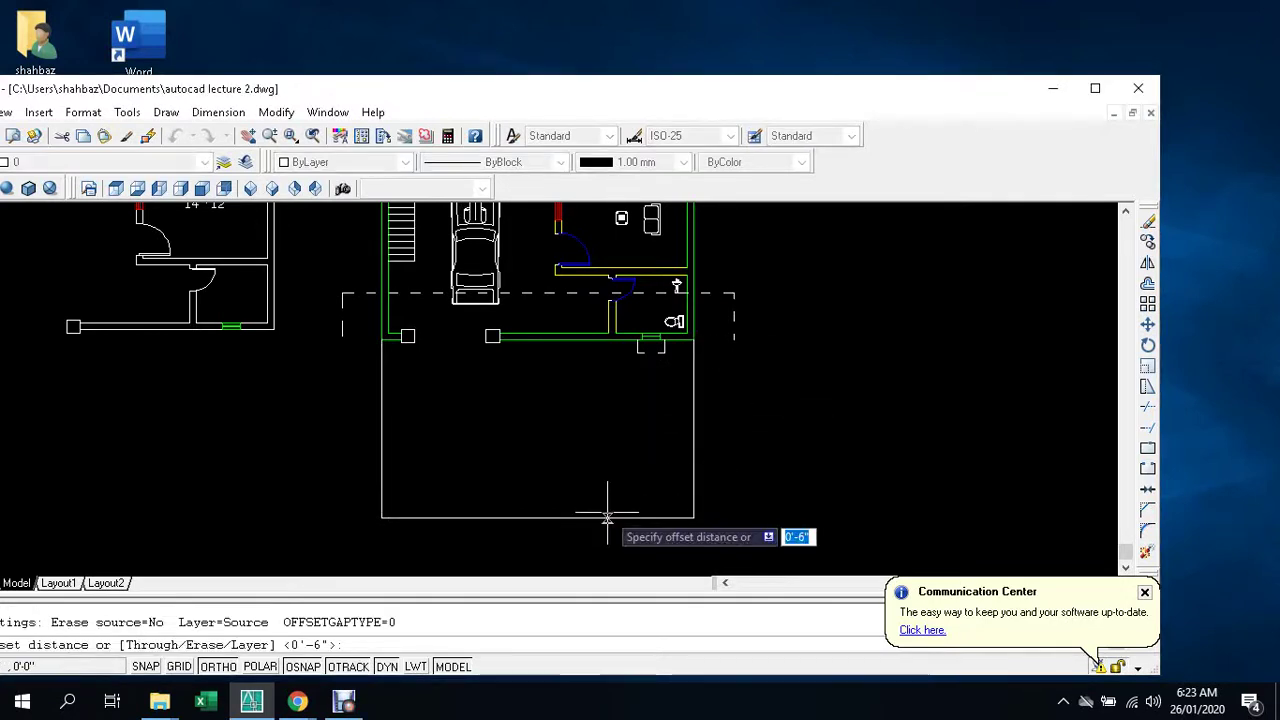
{"action": "type", "text": "2"}
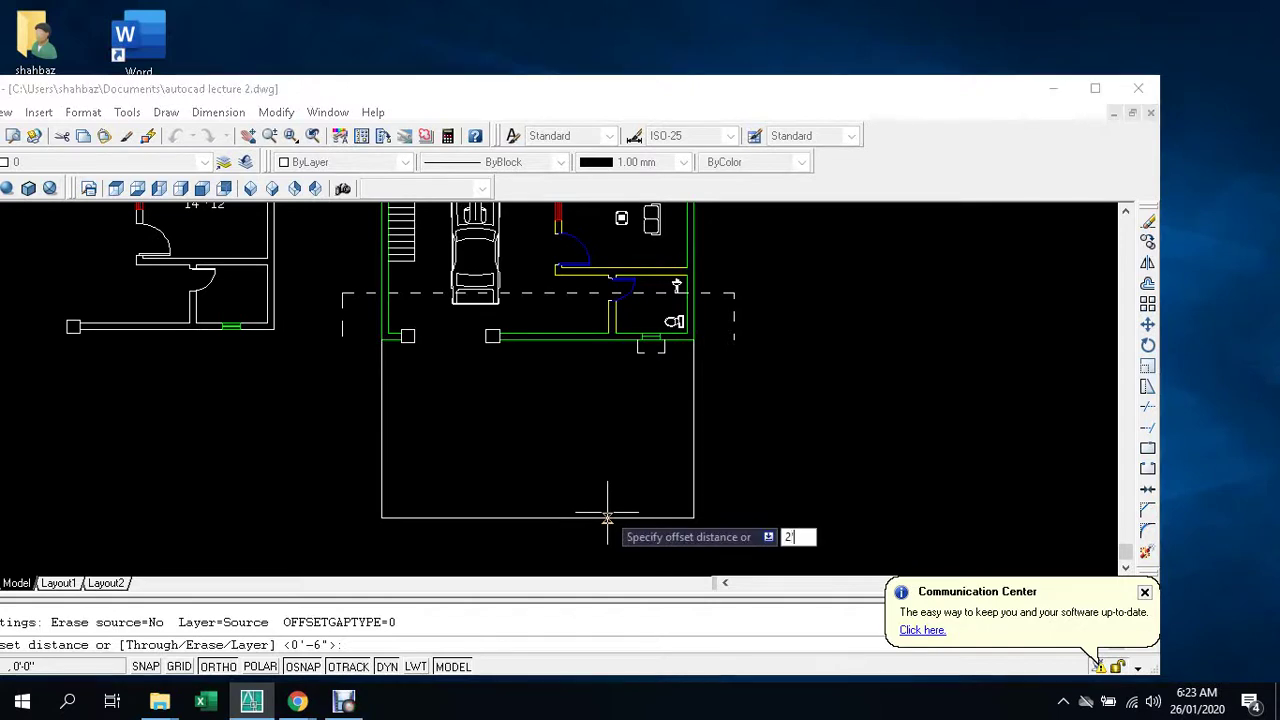
{"action": "key", "text": "Return"}
{"action": "left_click", "coordinate": [607, 517]}
{"action": "left_click", "coordinate": [600, 490]}
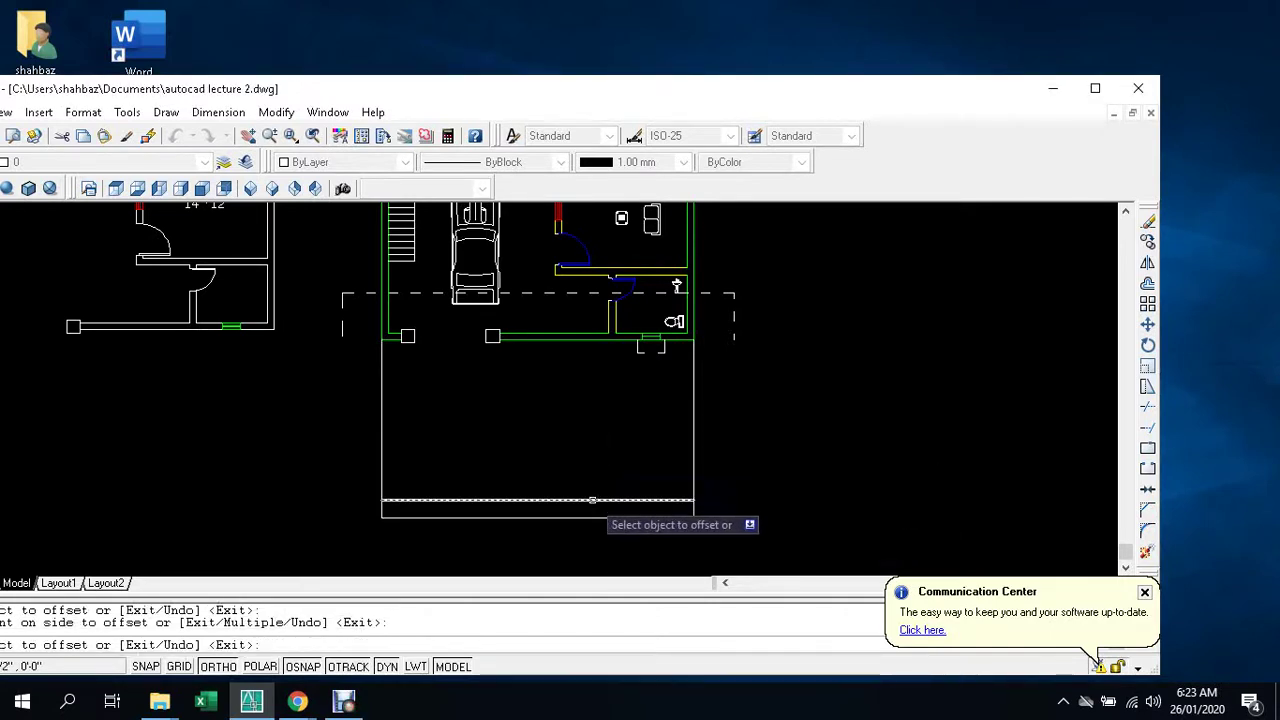
- Offset the band's upper line 10' higher inside the outline, undoing a misplaced first copy
{"action": "key", "text": "Return"}
{"action": "key", "text": "Return"}
{"action": "key", "text": "Return"}
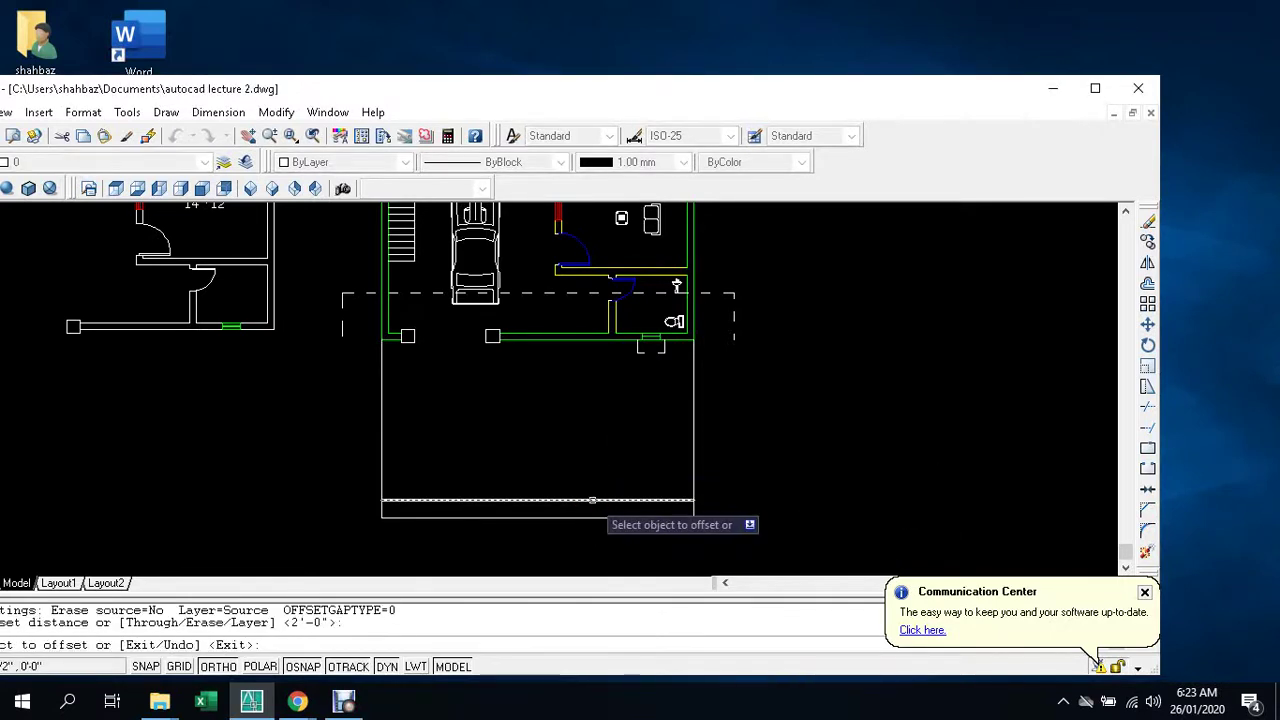
{"action": "type", "text": "10'"}
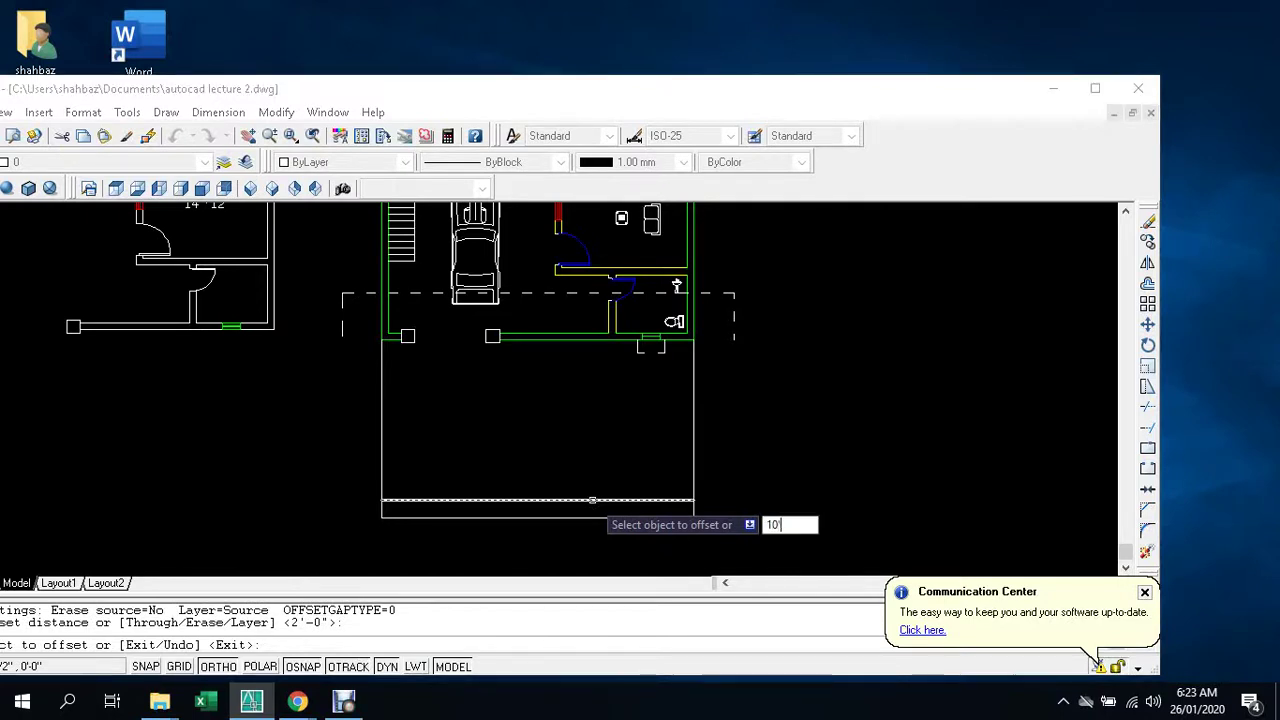
{"action": "key", "text": "Return"}
{"action": "left_click", "coordinate": [593, 500]}
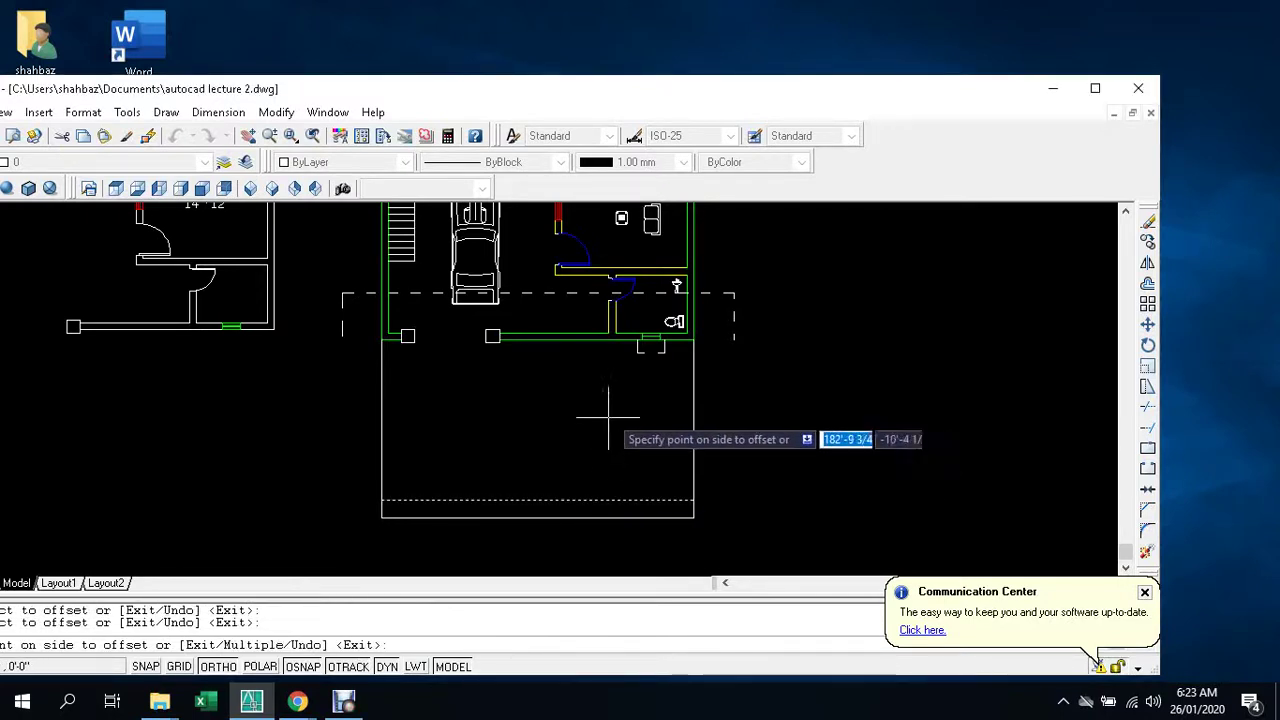
{"action": "left_click", "coordinate": [607, 418]}
{"action": "key", "text": "ctrl+z"}
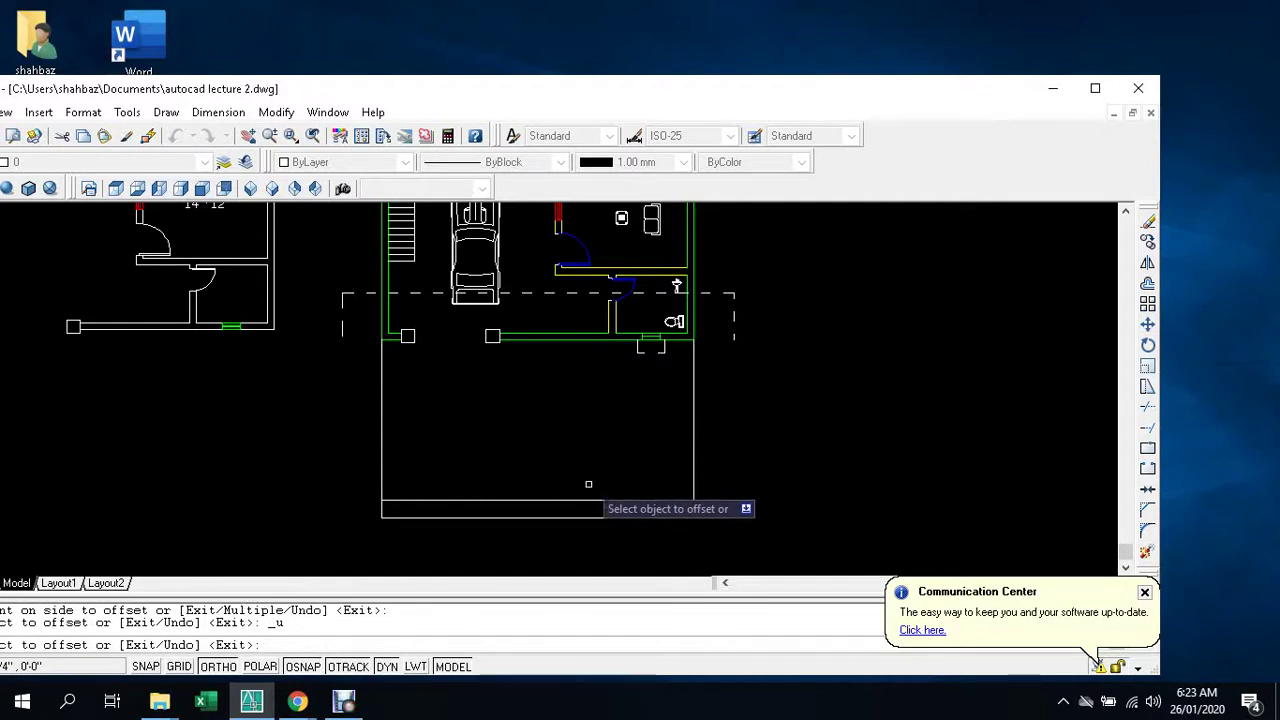
{"action": "key", "text": "Escape"}
{"action": "type", "text": "o"}
{"action": "key", "text": "Return"}
{"action": "type", "text": "10"}
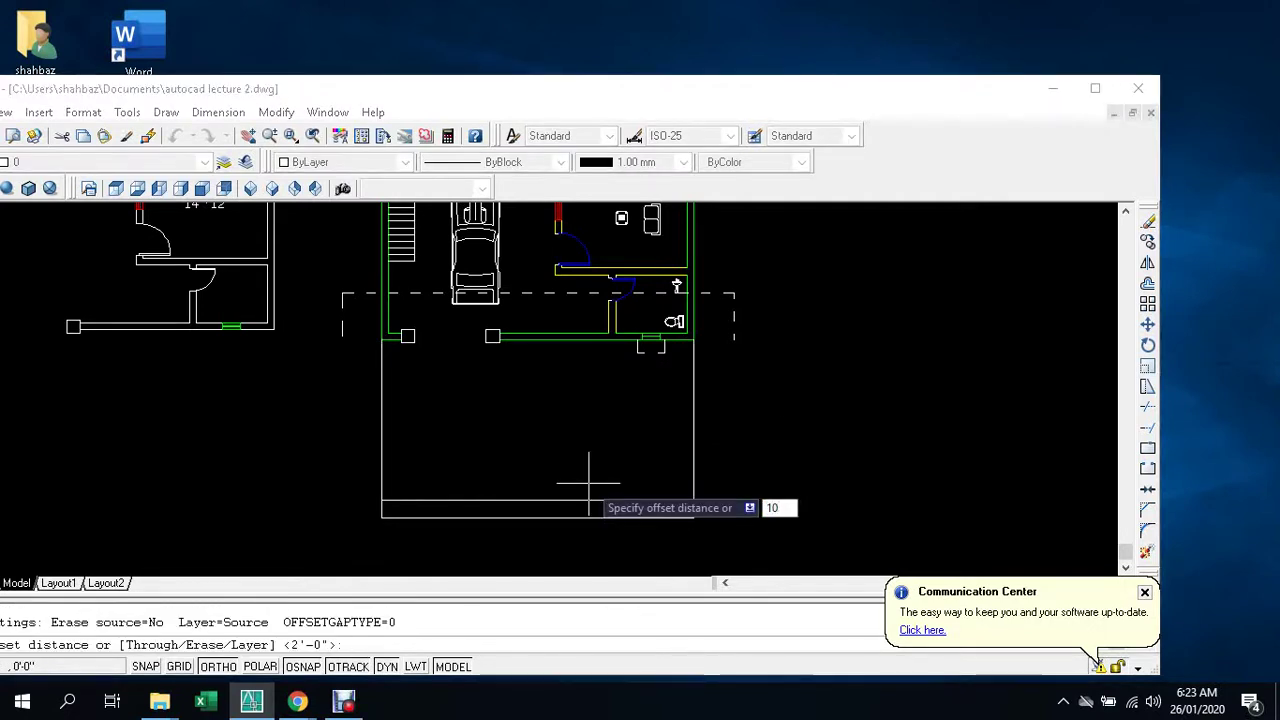
{"action": "key", "text": "Return"}
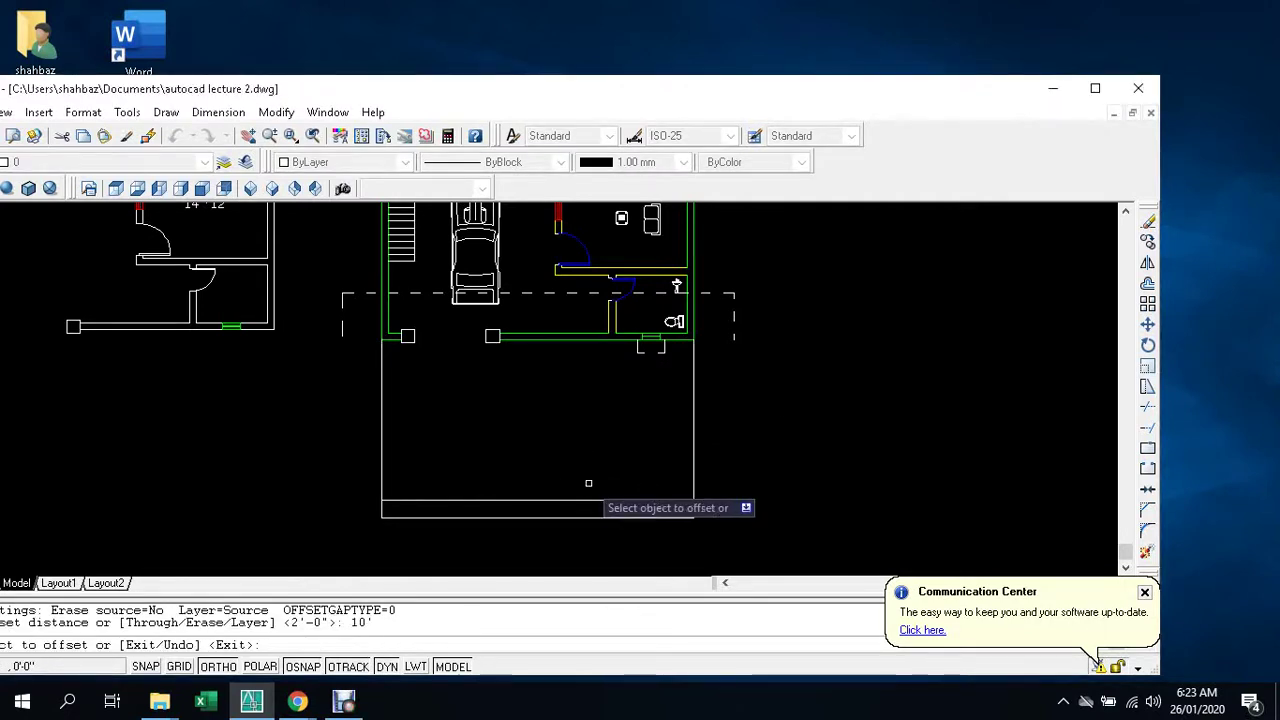
{"action": "left_click", "coordinate": [592, 500]}
{"action": "left_click", "coordinate": [630, 378]}
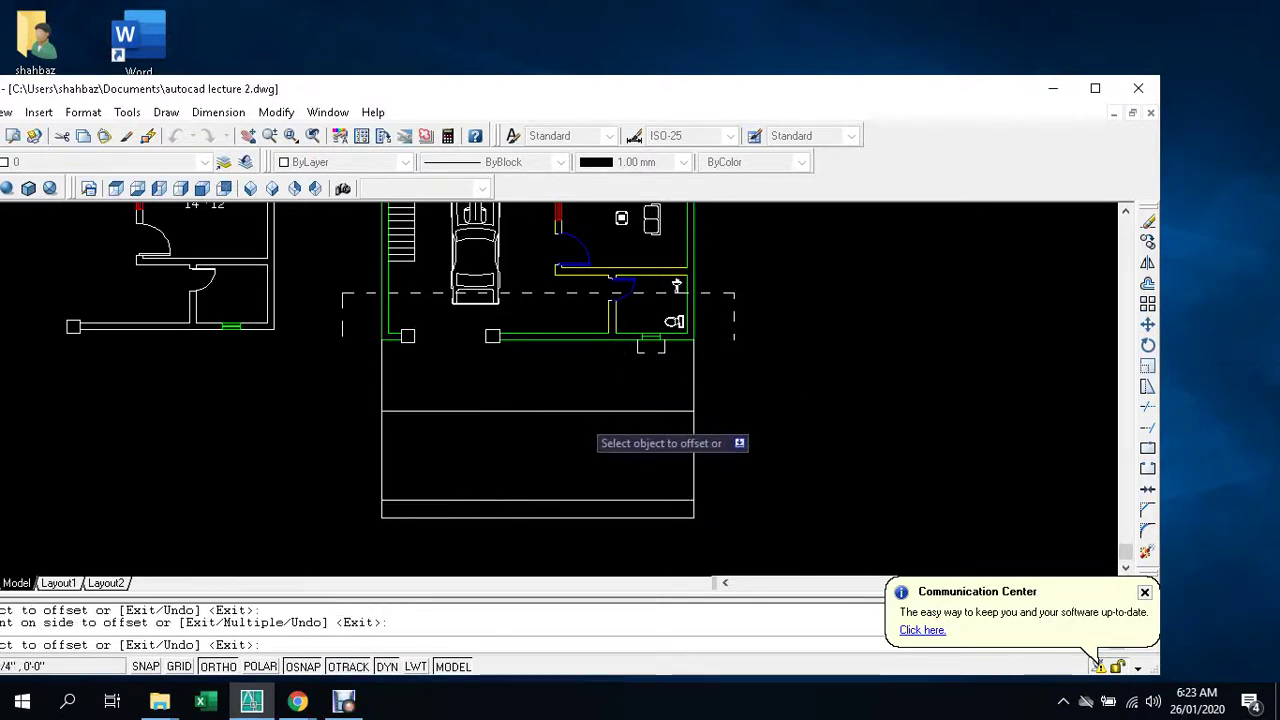
- Cancel an accidentally started block insertion
{"action": "key", "text": "Escape"}
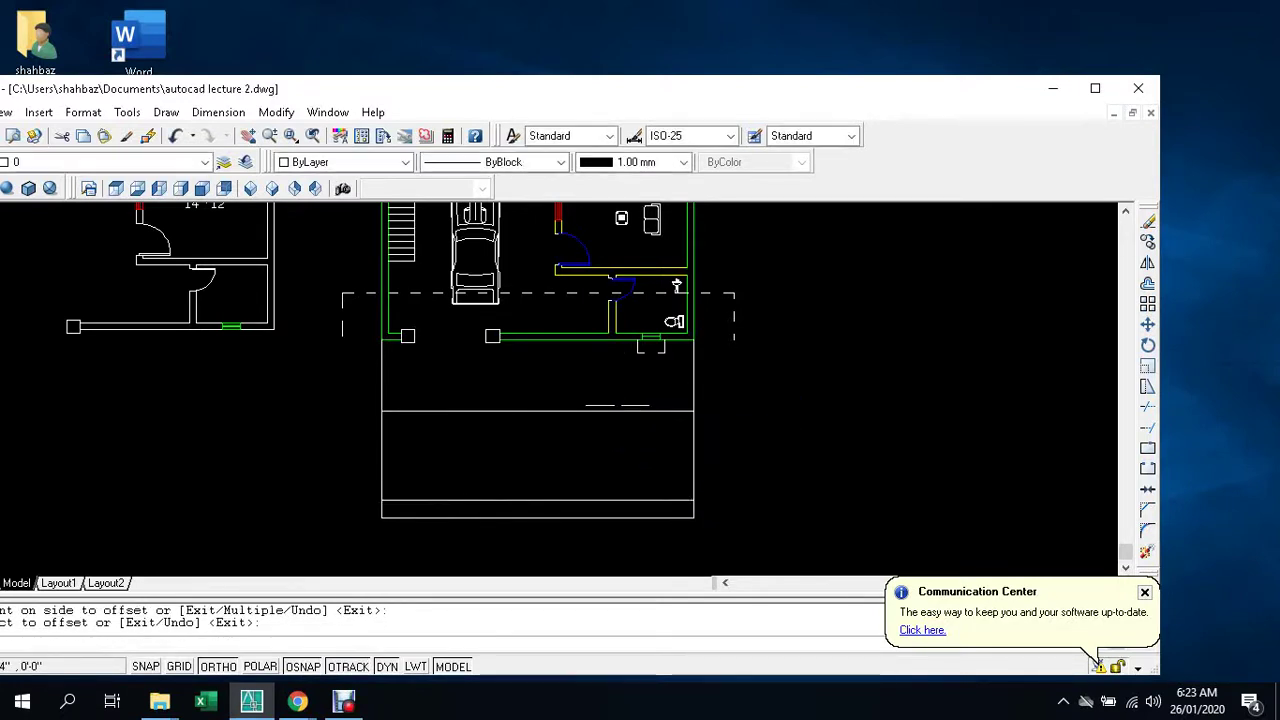
{"action": "type", "text": "4"}
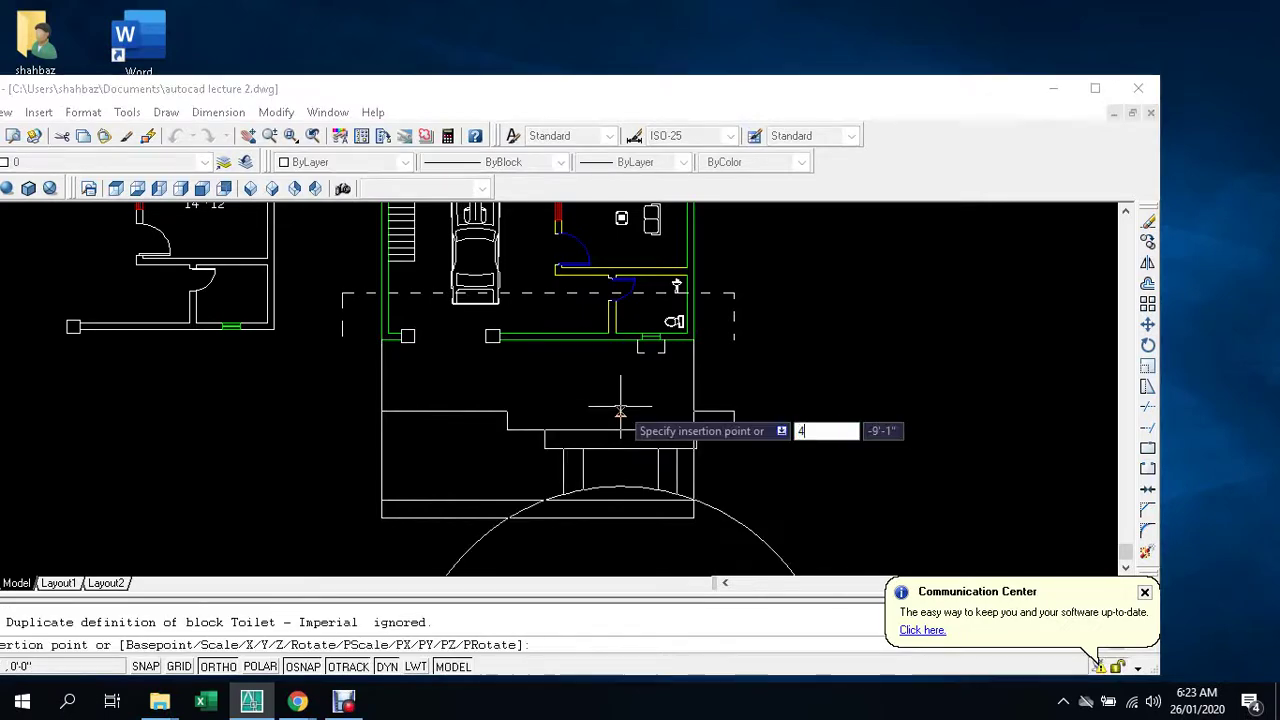
{"action": "key", "text": "Escape"}
{"action": "scroll", "coordinate": [620, 410], "scroll_direction": "down", "scroll_amount": 4}
{"action": "key", "text": "Escape"}
{"action": "scroll", "coordinate": [606, 420], "scroll_direction": "up", "scroll_amount": 4}
{"action": "scroll", "coordinate": [594, 413], "scroll_direction": "up", "scroll_amount": 2}
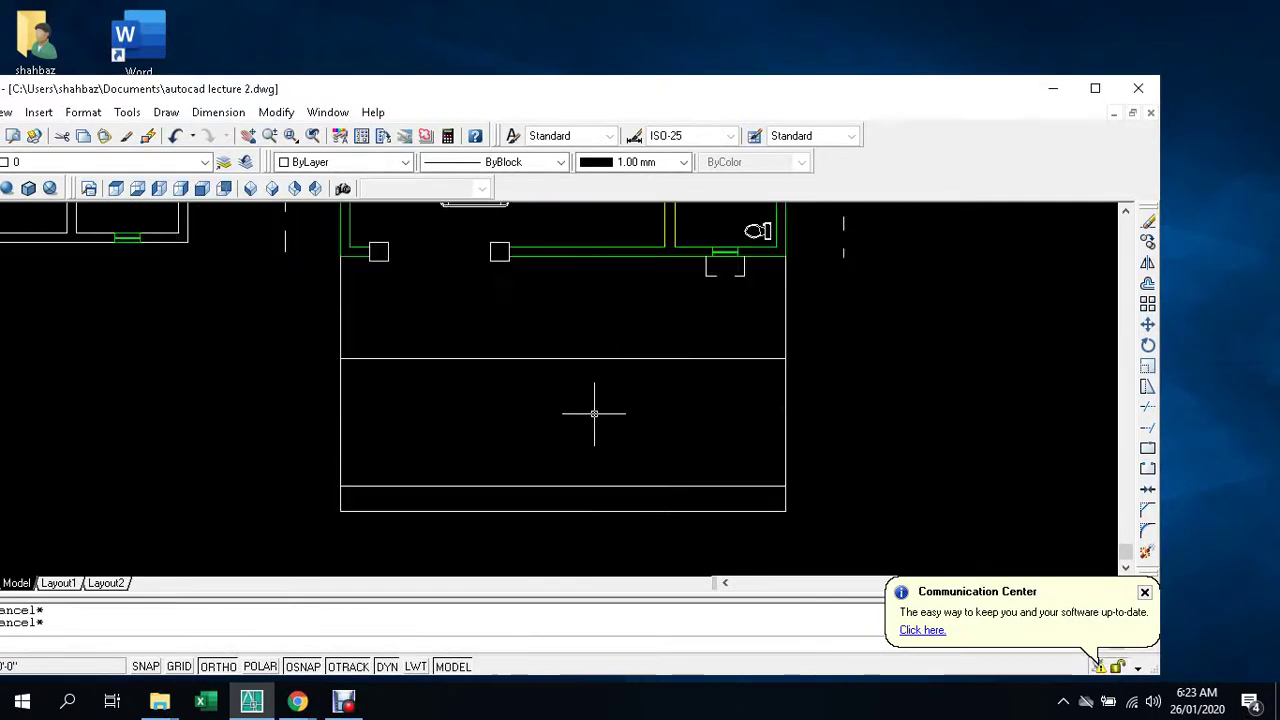
- Offset the elevation's middle horizontal line 4 units upward
{"action": "type", "text": "o"}
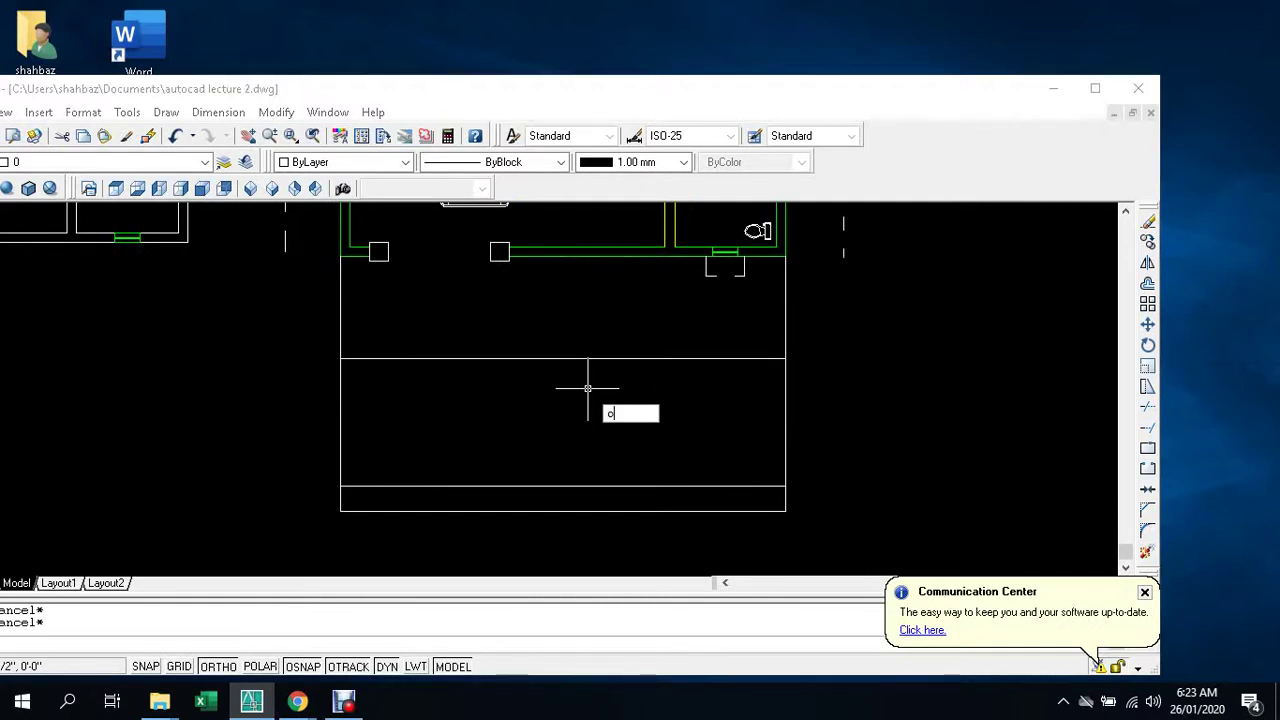
{"action": "key", "text": "Return"}
{"action": "type", "text": "4"}
{"action": "key", "text": "Return"}
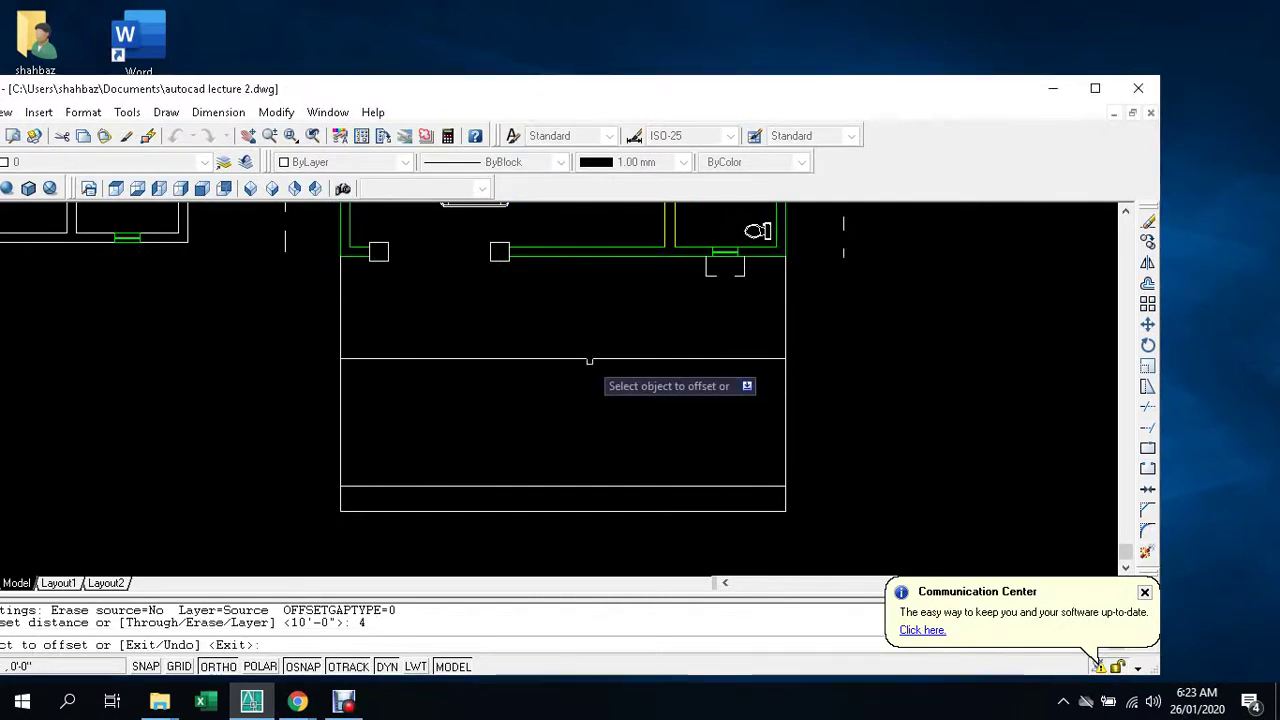
{"action": "left_click", "coordinate": [587, 357]}
{"action": "left_click", "coordinate": [598, 337]}
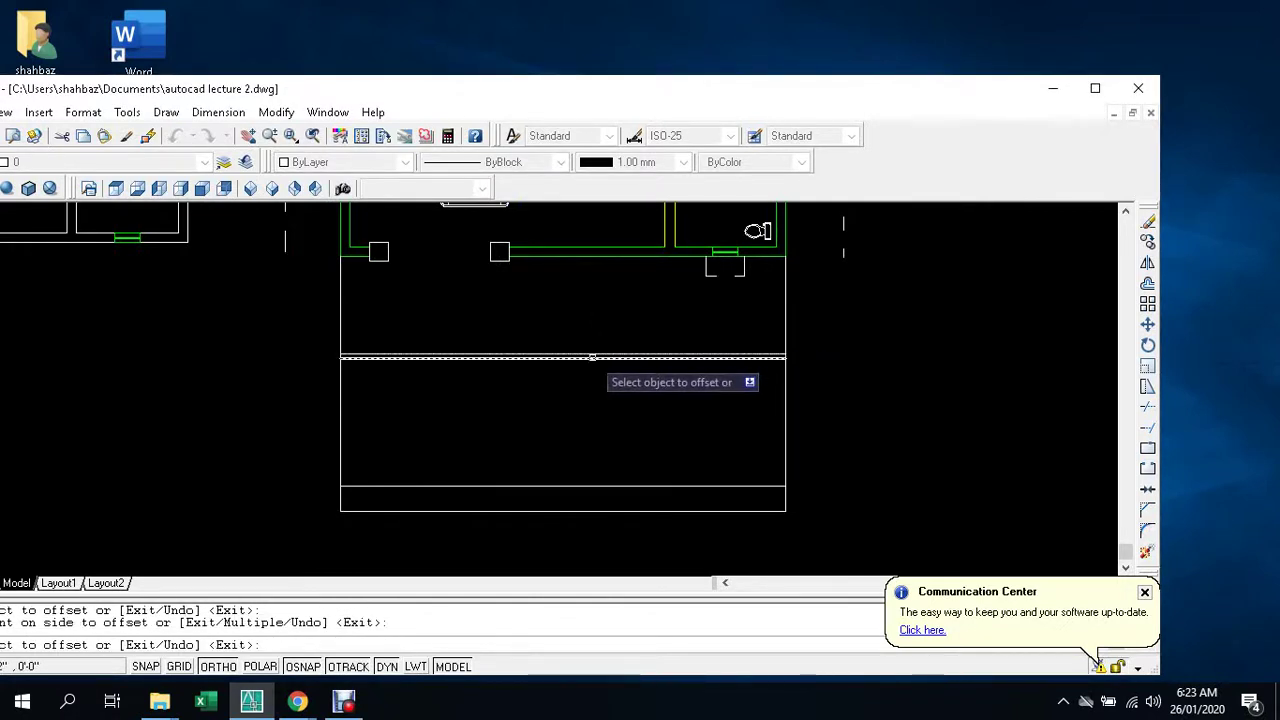
{"action": "key", "text": "Escape"}
{"action": "key", "text": "Escape"}
{"action": "scroll", "coordinate": [627, 398], "scroll_direction": "down", "scroll_amount": 2}
- Draw two vertical lines from the left column square's edges down past the elevation base
{"action": "scroll", "coordinate": [487, 342], "scroll_direction": "up", "scroll_amount": 1}
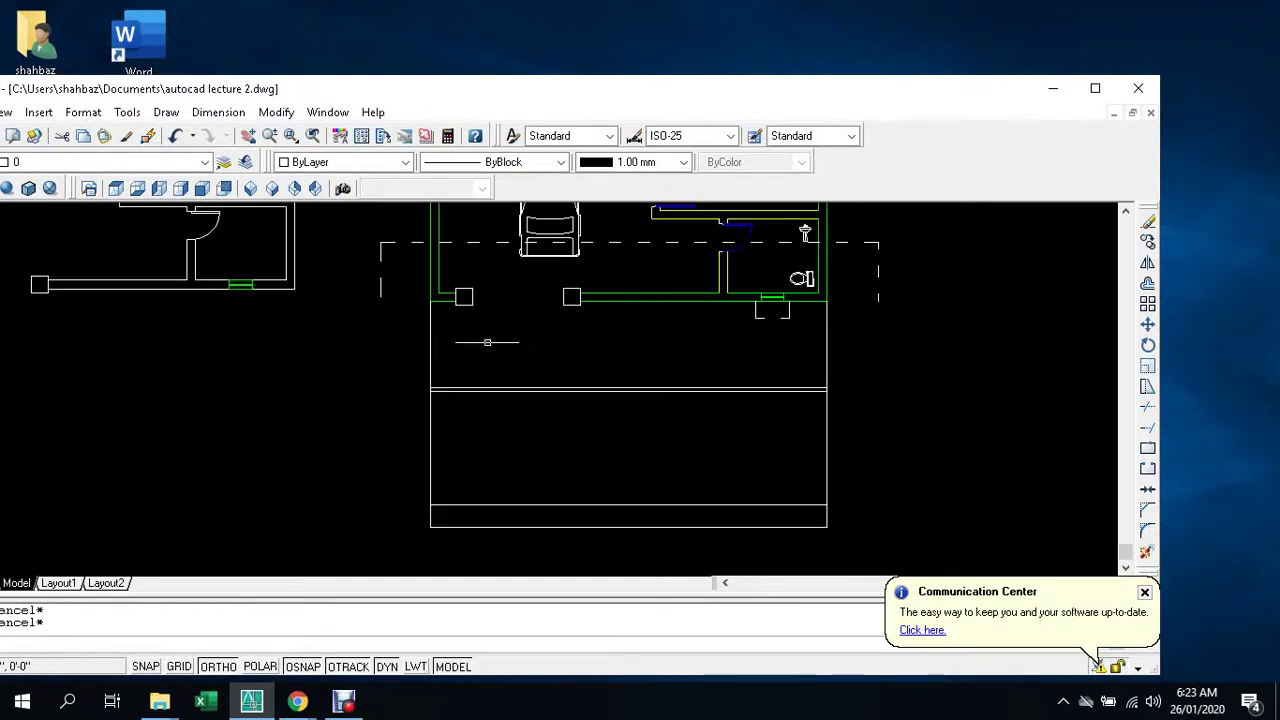
{"action": "type", "text": "l"}
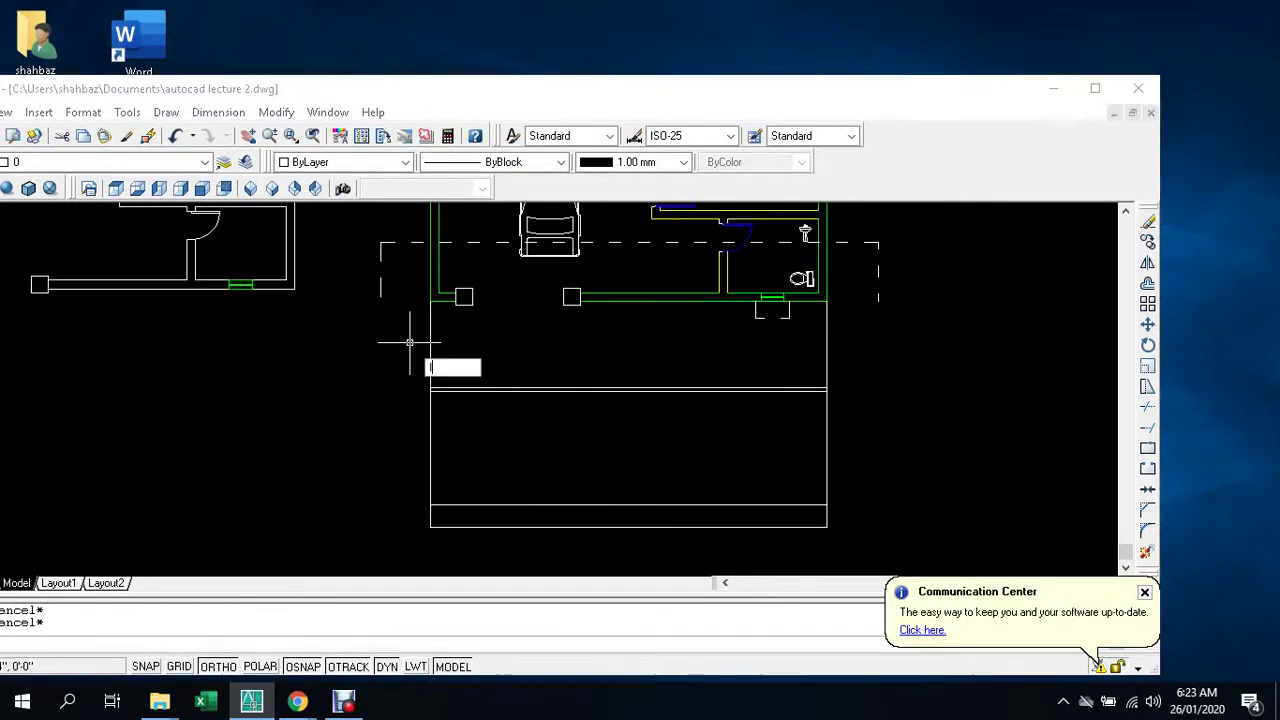
{"action": "key", "text": "Return"}
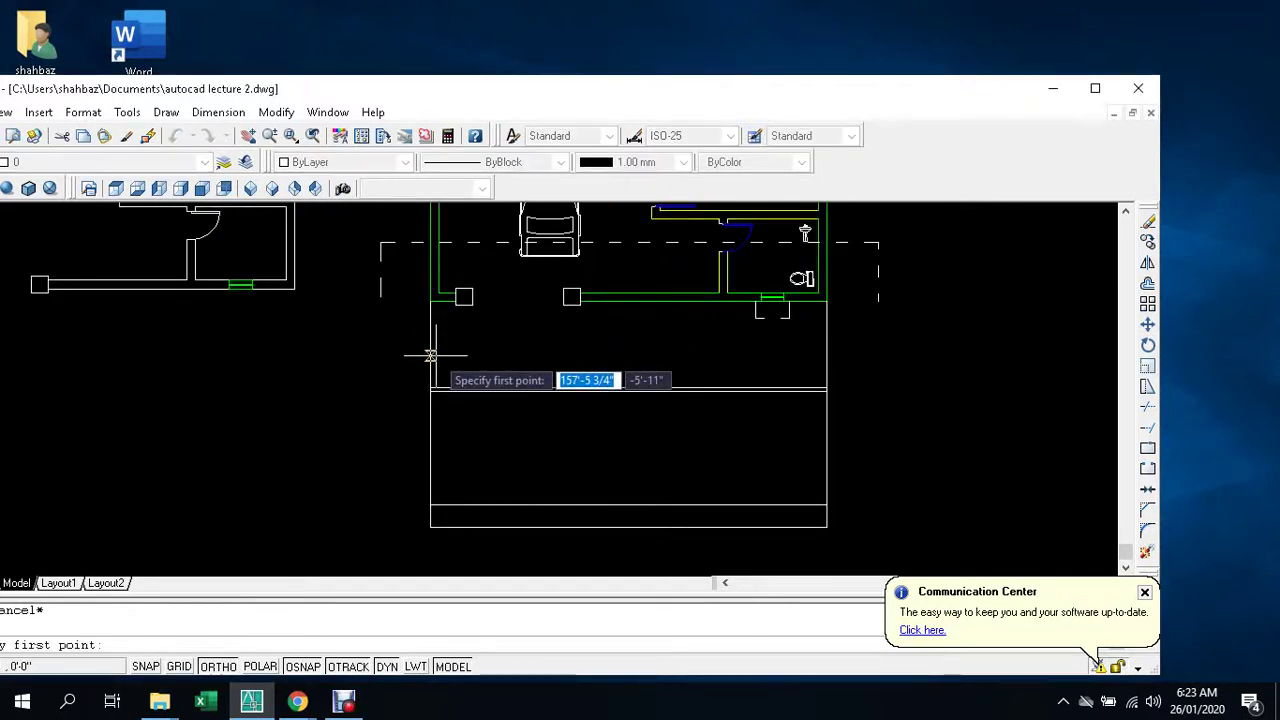
{"action": "left_click", "coordinate": [455, 303]}
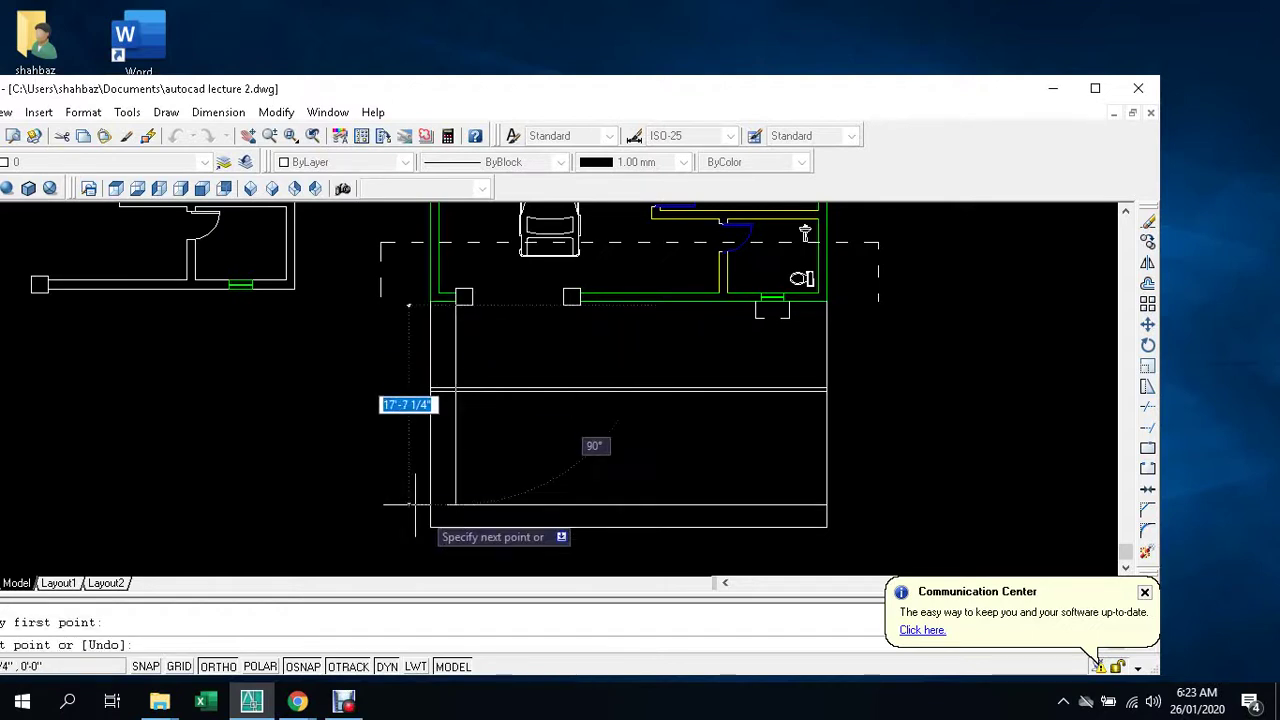
{"action": "left_click", "coordinate": [465, 522]}
{"action": "key", "text": "Escape"}
{"action": "key", "text": "Return"}
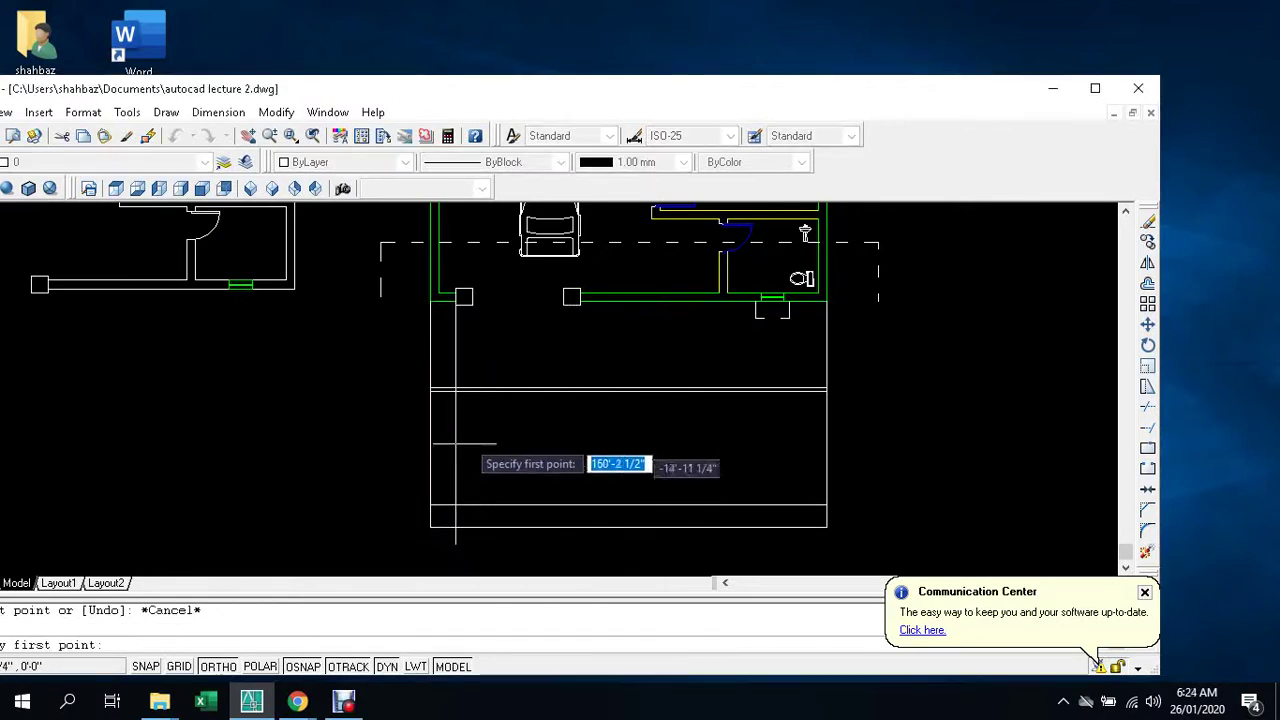
{"action": "left_click", "coordinate": [472, 300]}
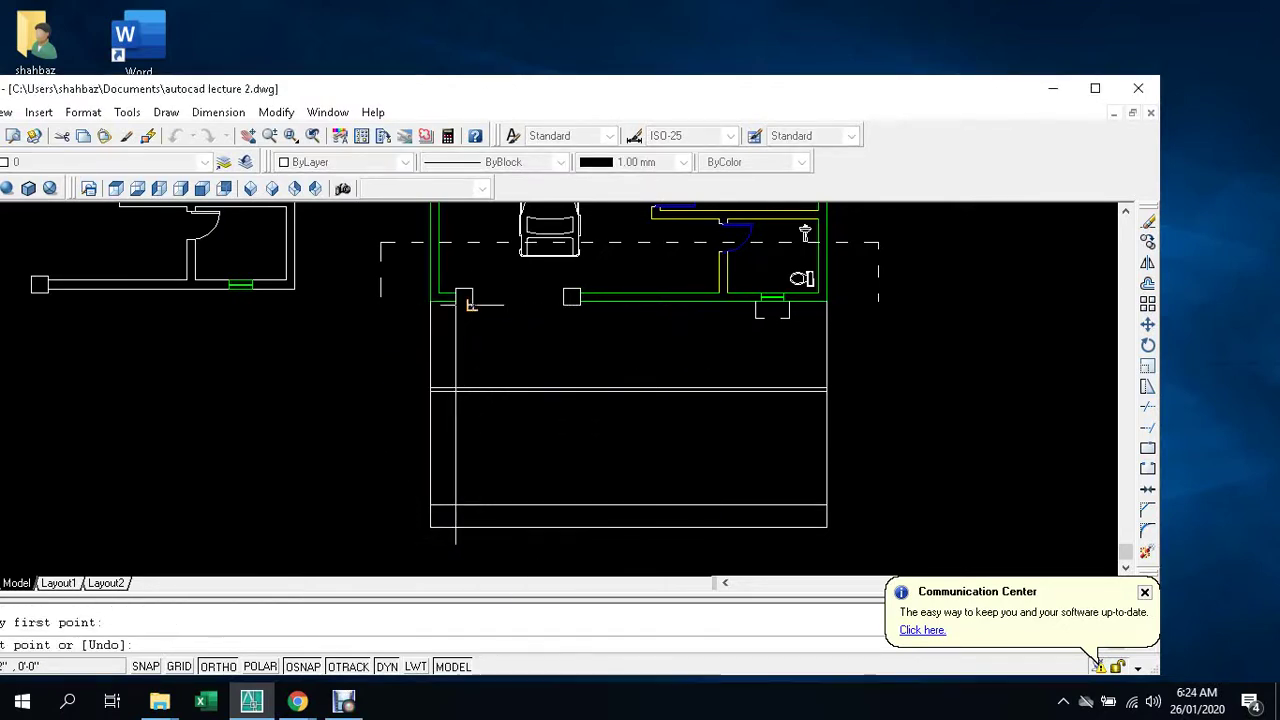
{"action": "left_click", "coordinate": [486, 540]}
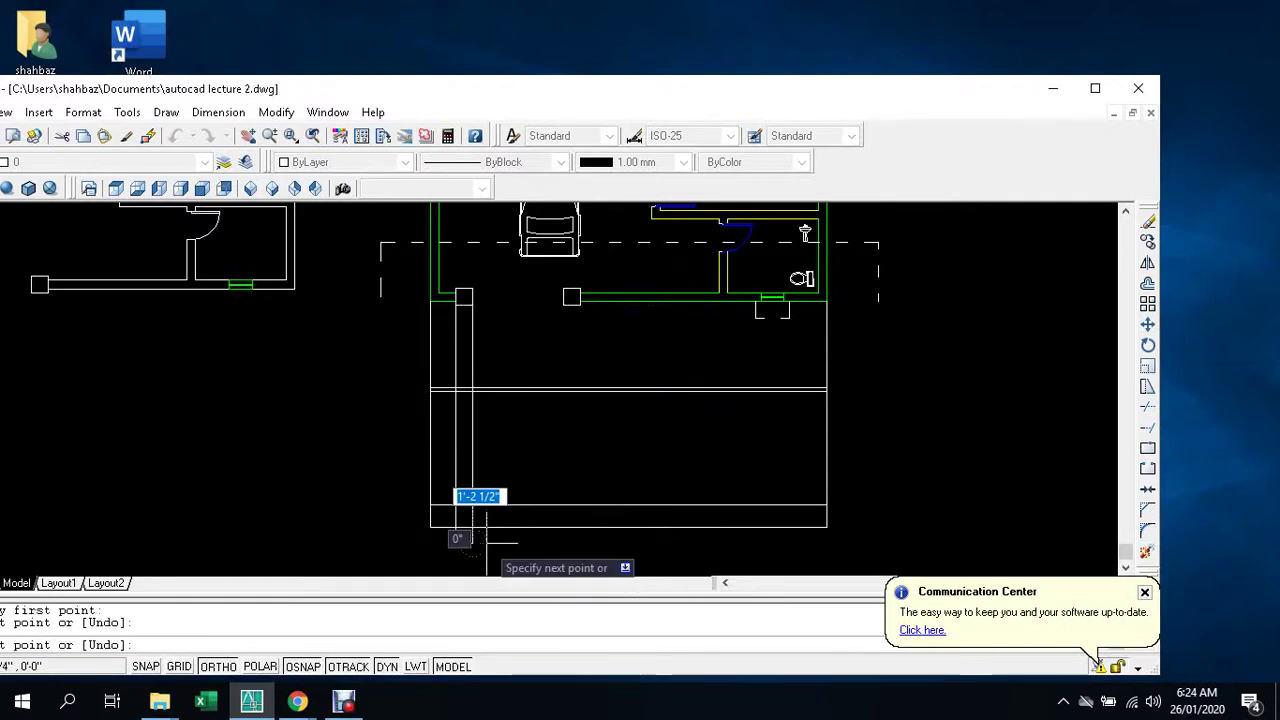
{"action": "key", "text": "Escape"}
- Draw vertical lines from the second column square's edges down below the elevation base
{"action": "key", "text": "Return"}
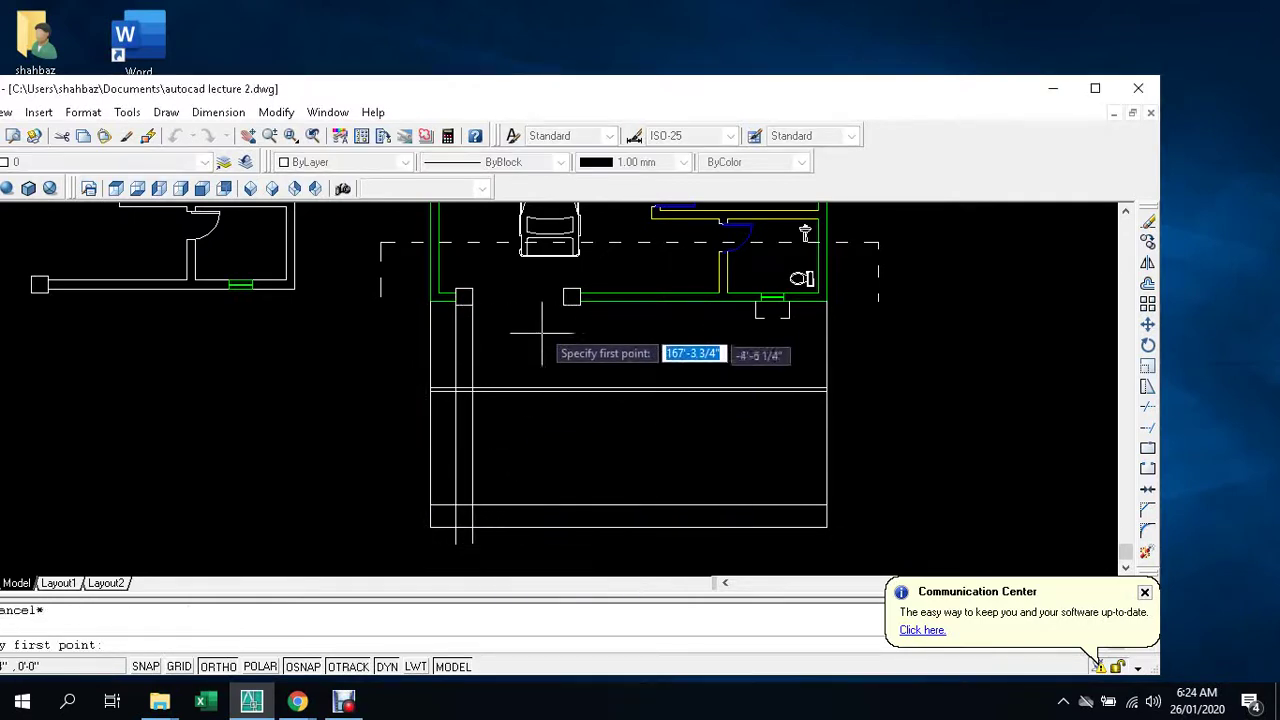
{"action": "left_click", "coordinate": [563, 300]}
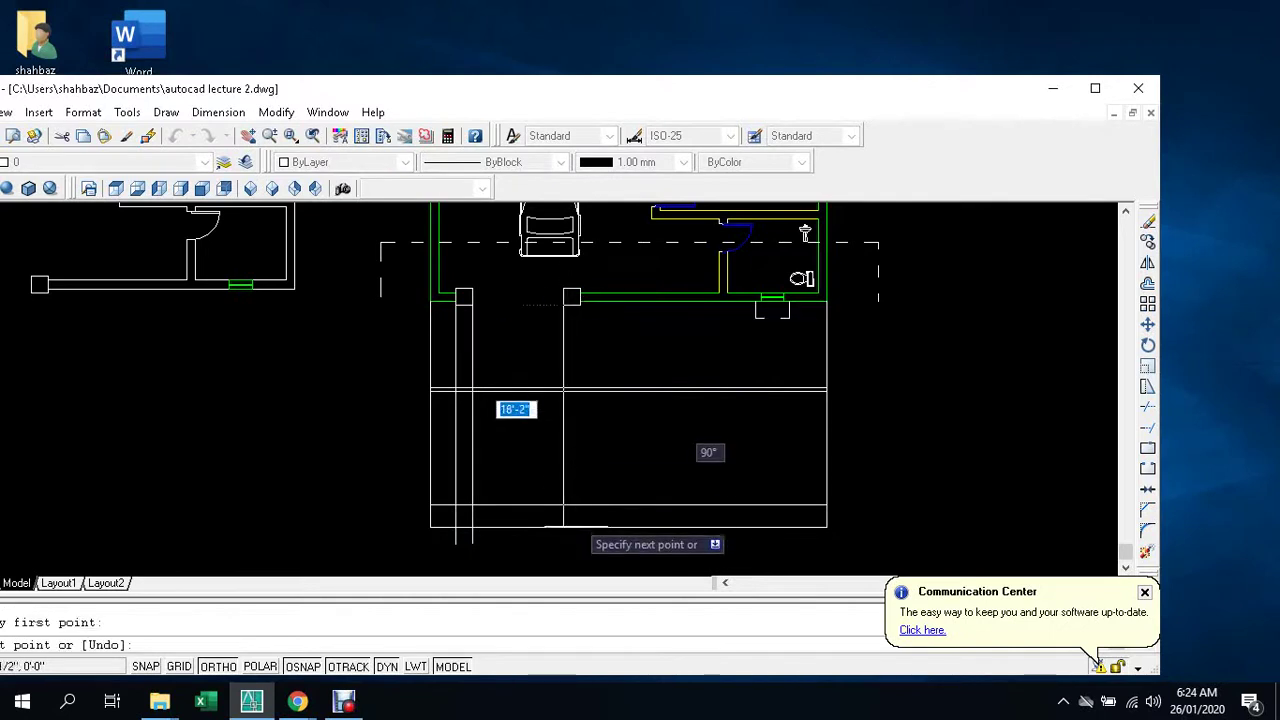
{"action": "key", "text": "Escape"}
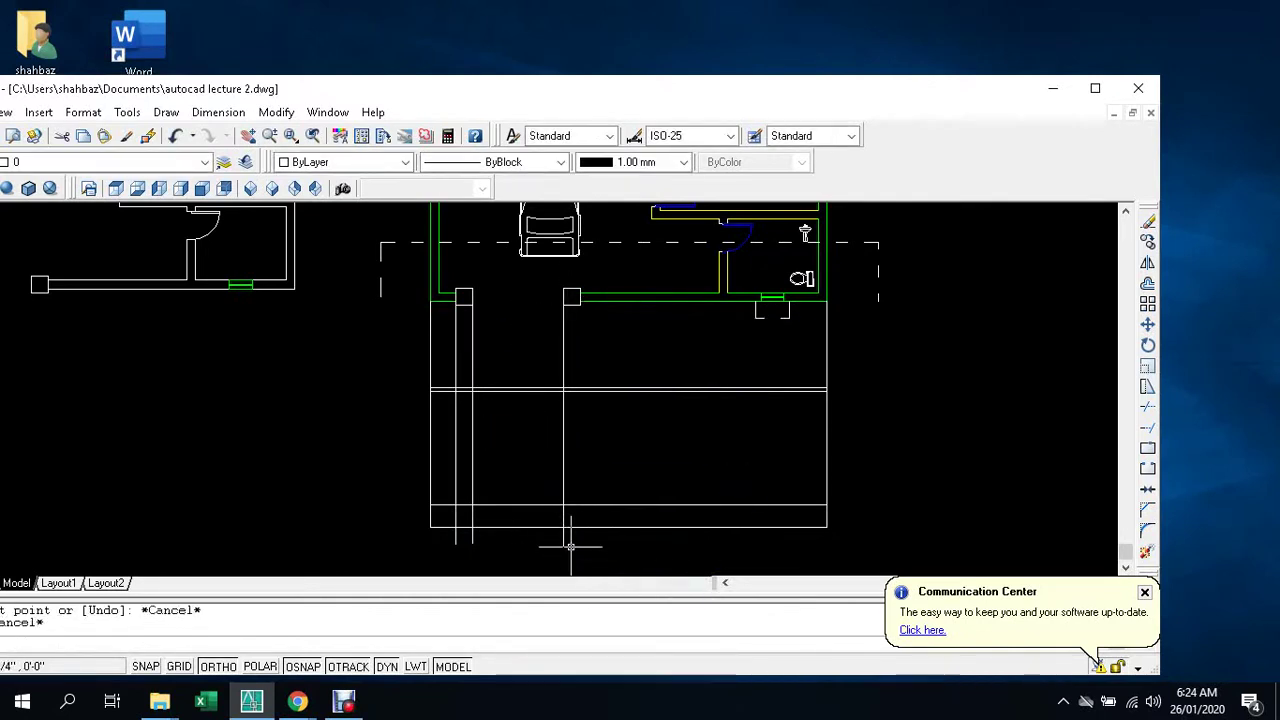
{"action": "key", "text": "Return"}
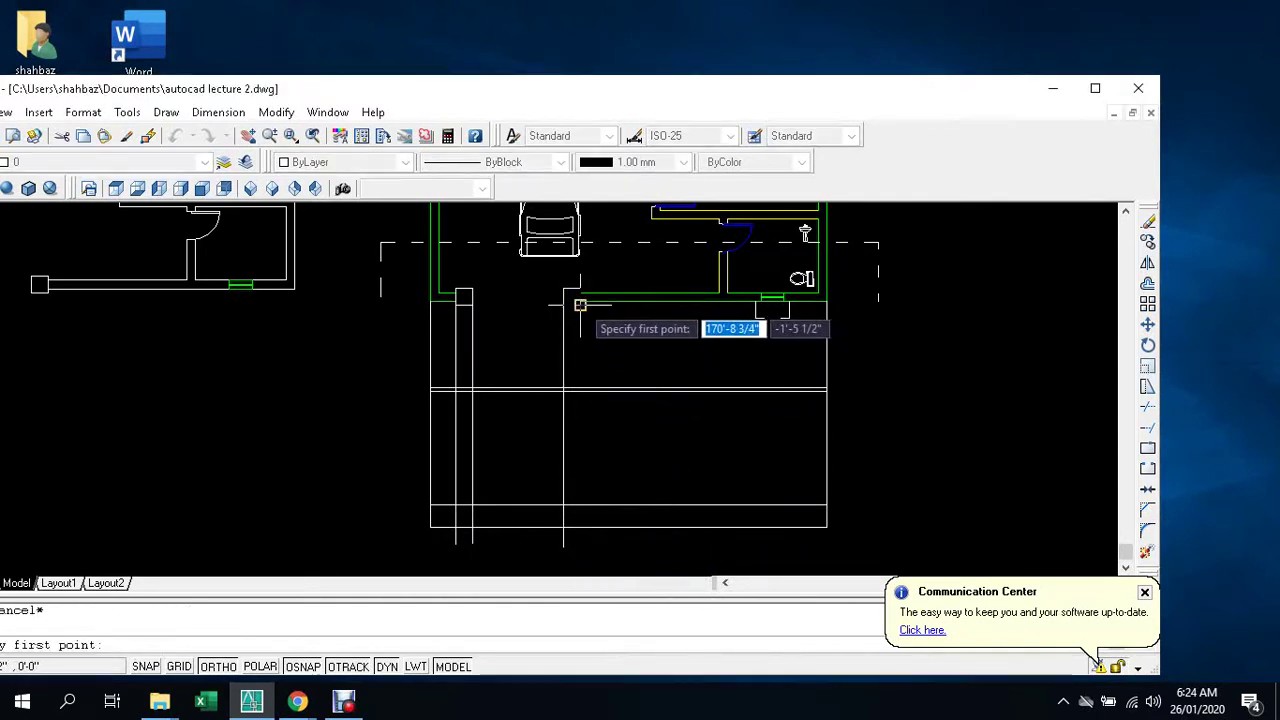
{"action": "left_click", "coordinate": [575, 302]}
{"action": "left_click", "coordinate": [588, 546]}
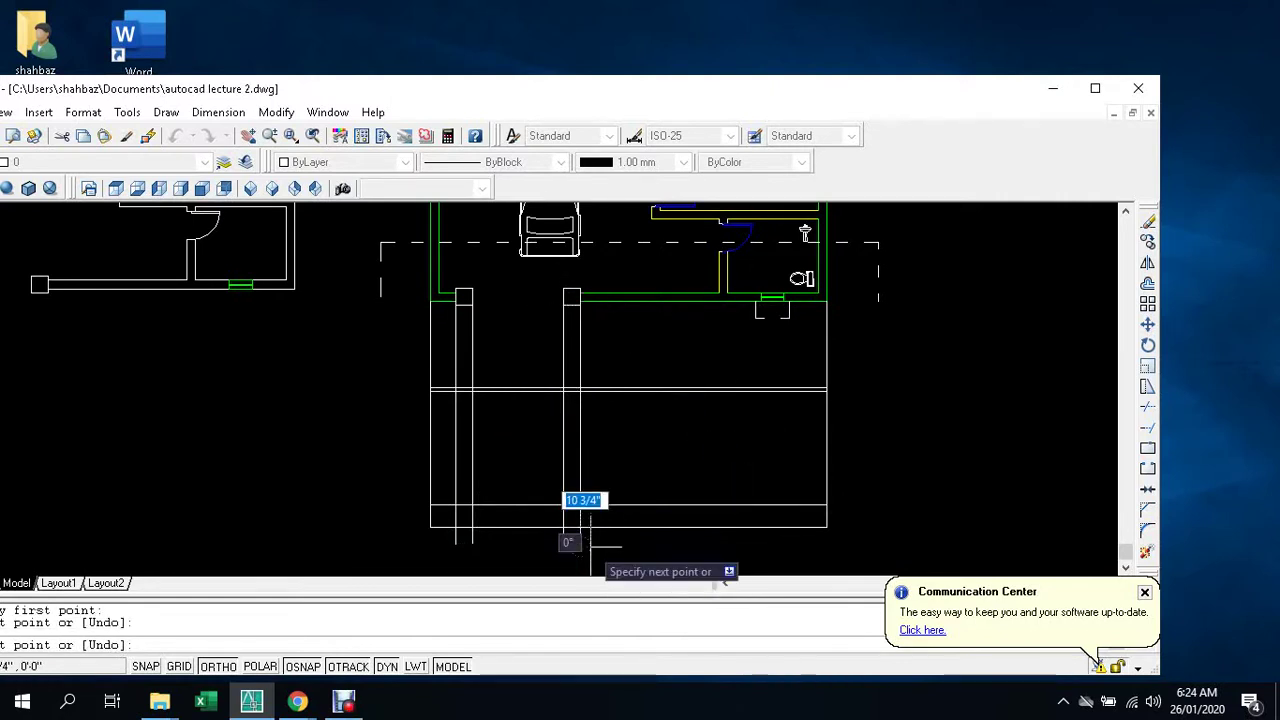
{"action": "key", "text": "Escape"}
- Drop vertical lines from the toilet-side and right wall corners through the elevation
{"action": "key", "text": "Return"}
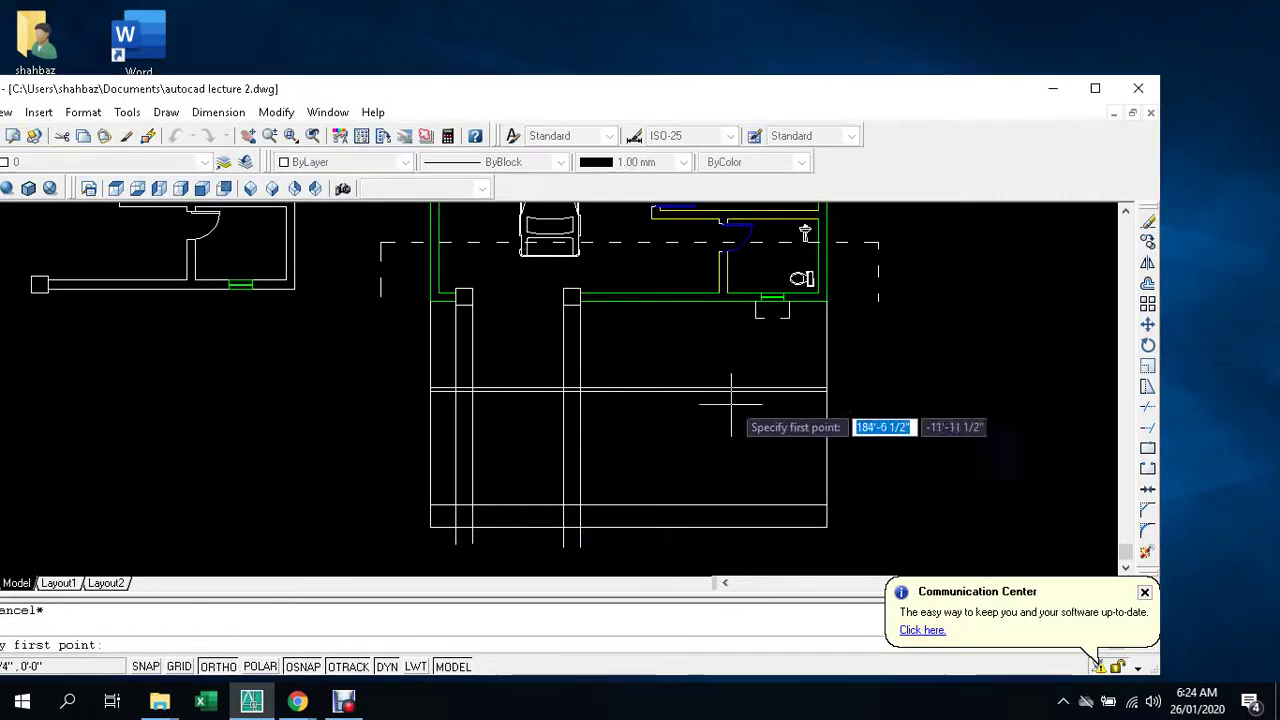
{"action": "scroll", "coordinate": [763, 330], "scroll_direction": "up", "scroll_amount": 3}
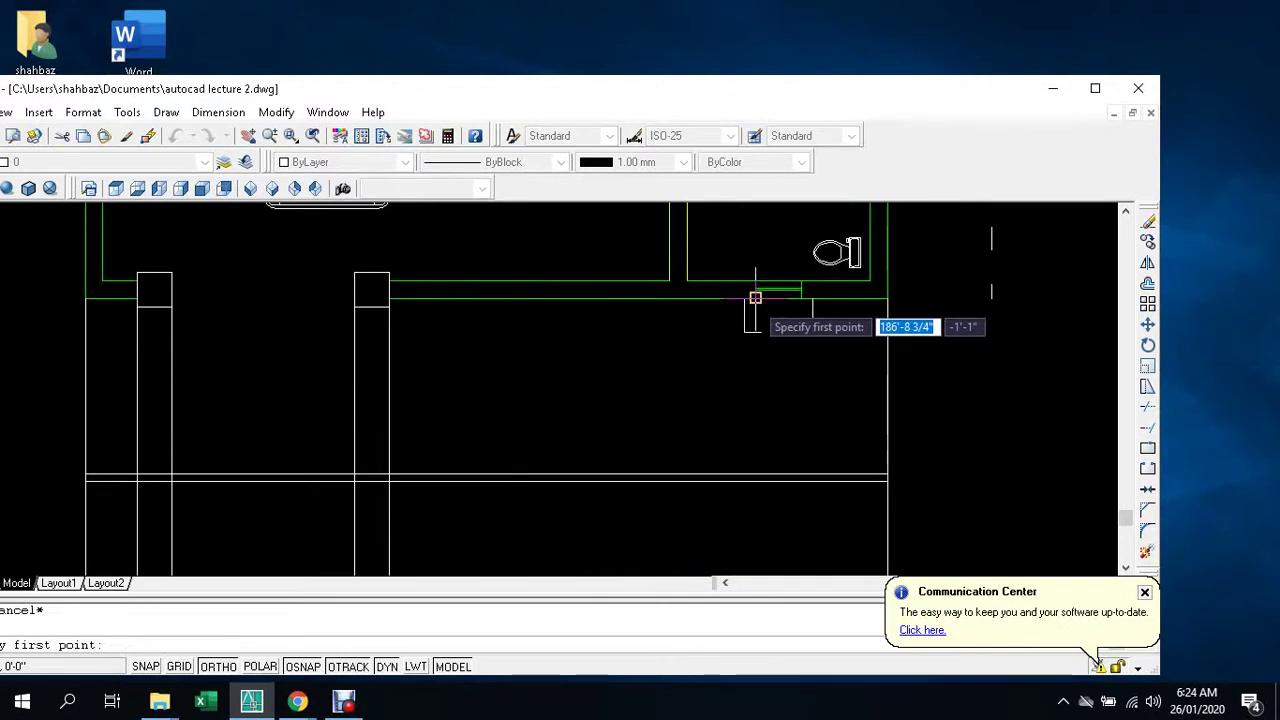
{"action": "left_click", "coordinate": [760, 300]}
{"action": "scroll", "coordinate": [746, 343], "scroll_direction": "down", "scroll_amount": 3}
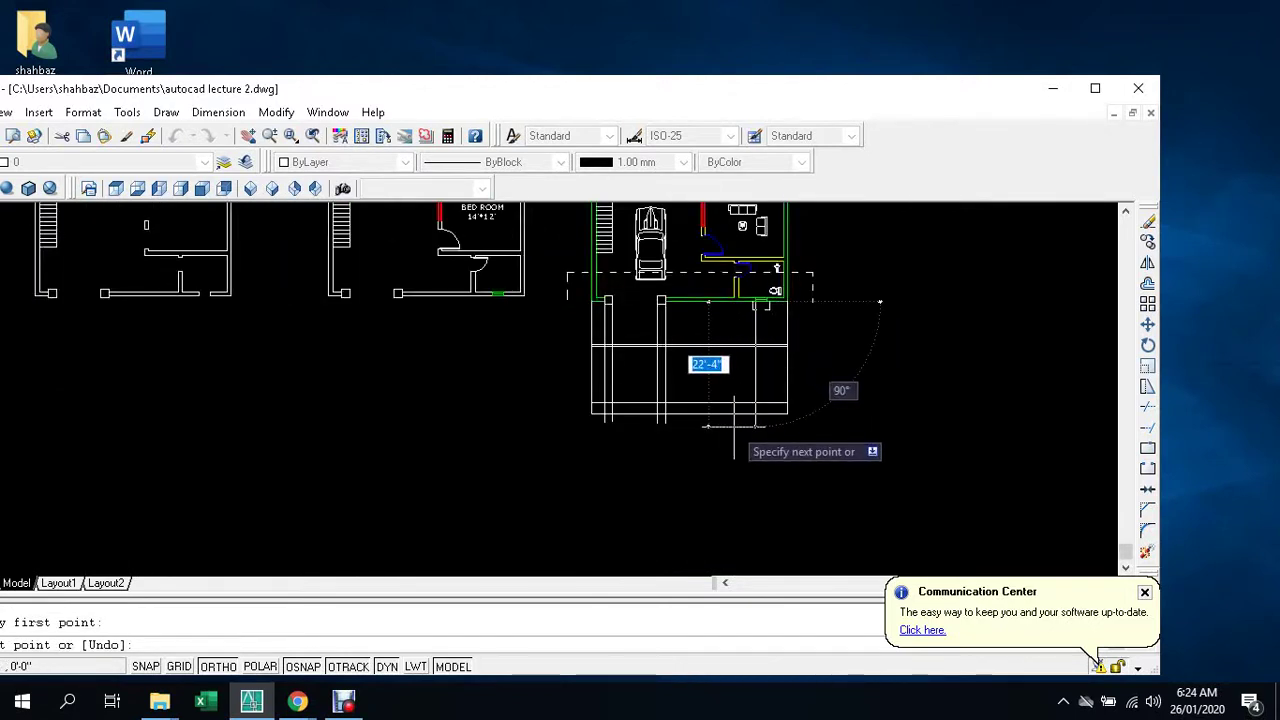
{"action": "left_click", "coordinate": [755, 425]}
{"action": "key", "text": "Escape"}
{"action": "key", "text": "Return"}
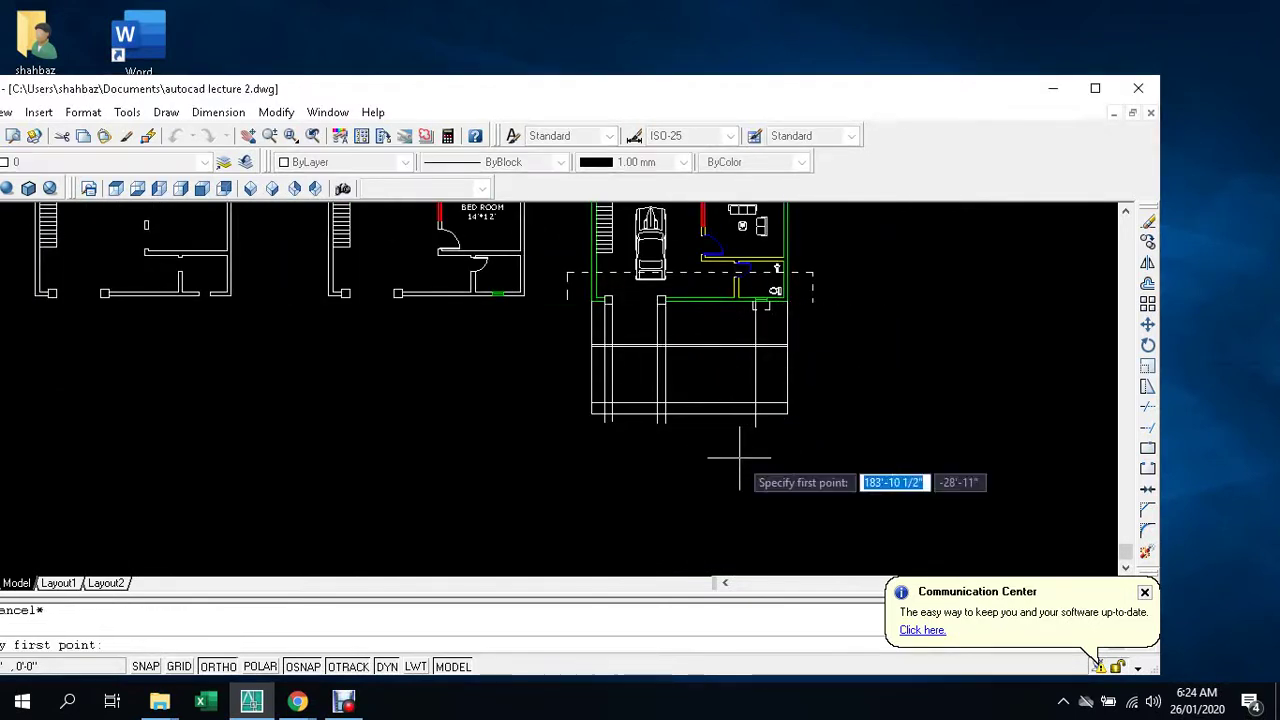
{"action": "scroll", "coordinate": [777, 306], "scroll_direction": "up", "scroll_amount": 2}
{"action": "scroll", "coordinate": [749, 300], "scroll_direction": "up", "scroll_amount": 2}
{"action": "left_click", "coordinate": [716, 278]}
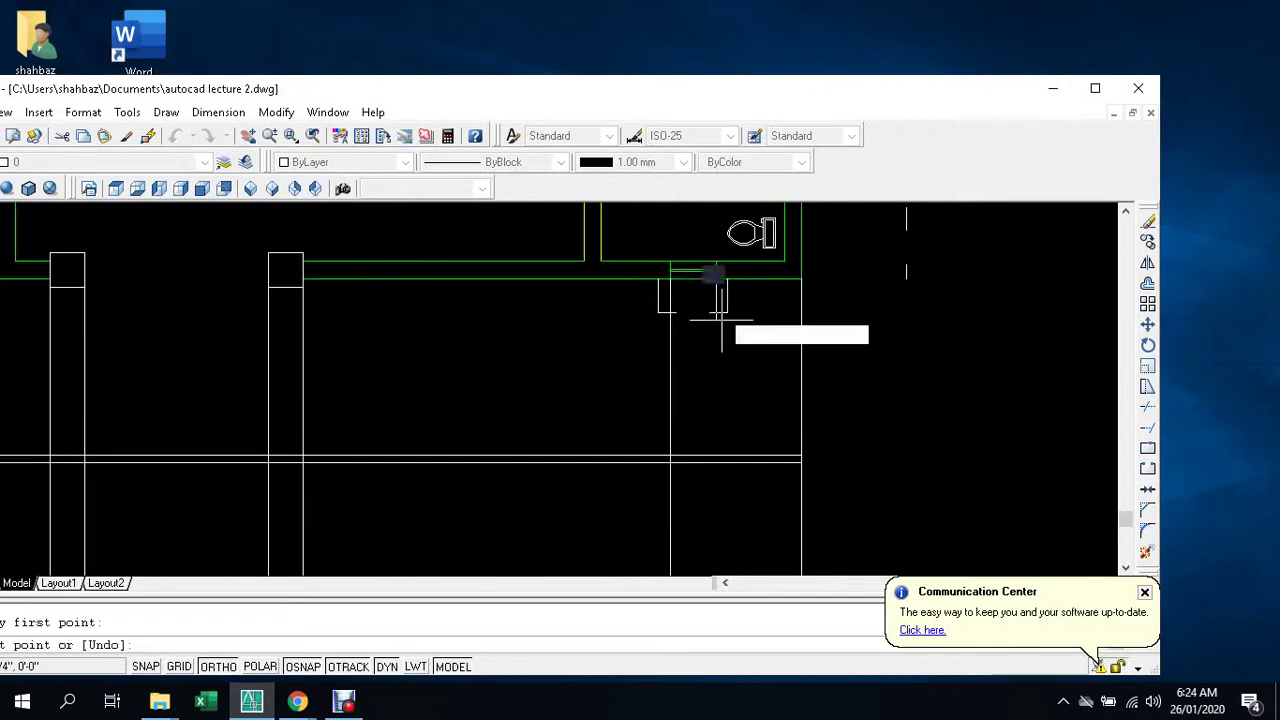
{"action": "scroll", "coordinate": [712, 420], "scroll_direction": "down", "scroll_amount": 3}
{"action": "scroll", "coordinate": [708, 520], "scroll_direction": "down", "scroll_amount": 3}
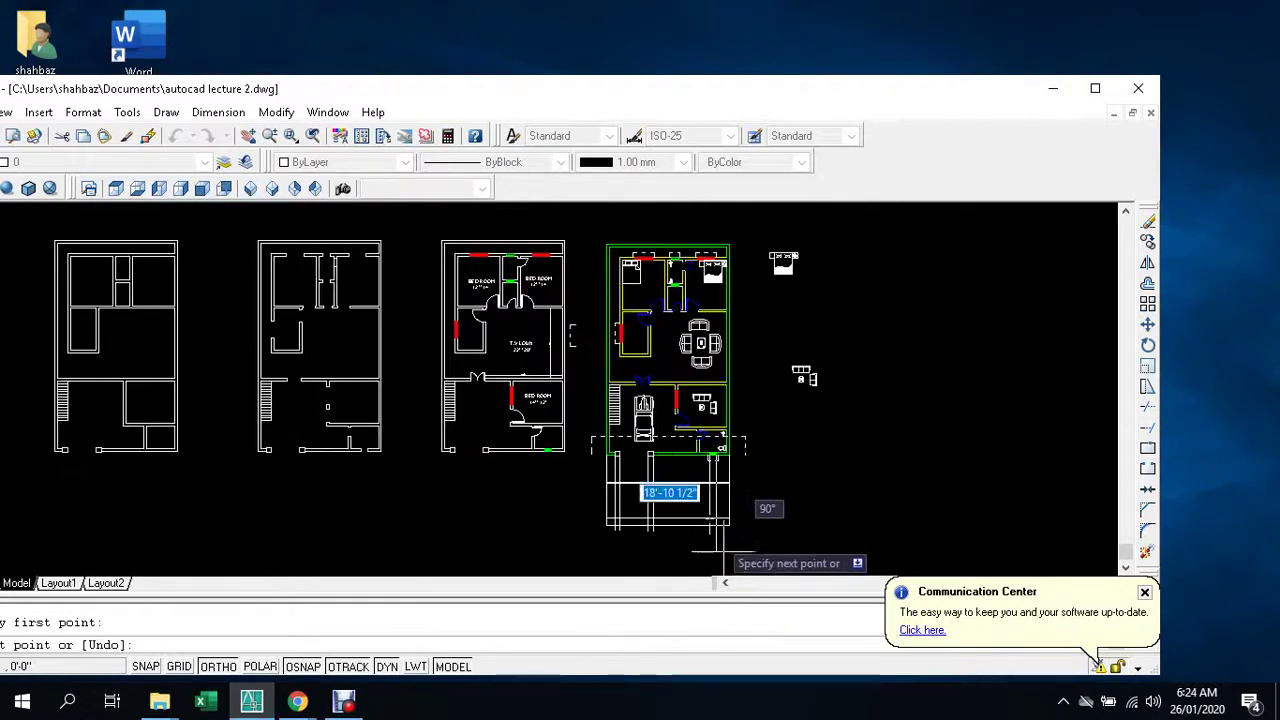
{"action": "scroll", "coordinate": [715, 495], "scroll_direction": "up", "scroll_amount": 2}
{"action": "scroll", "coordinate": [728, 420], "scroll_direction": "up", "scroll_amount": 1}
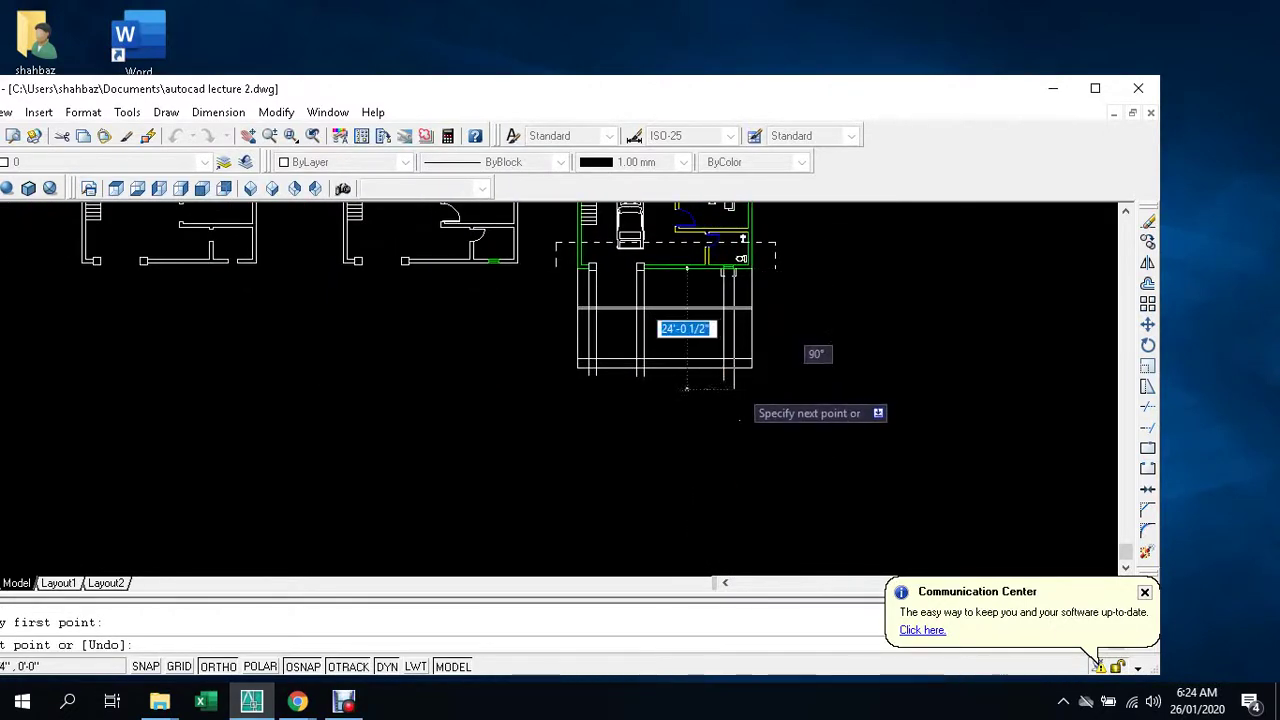
{"action": "left_click", "coordinate": [733, 372]}
{"action": "key", "text": "Escape"}
{"action": "key", "text": "Escape"}
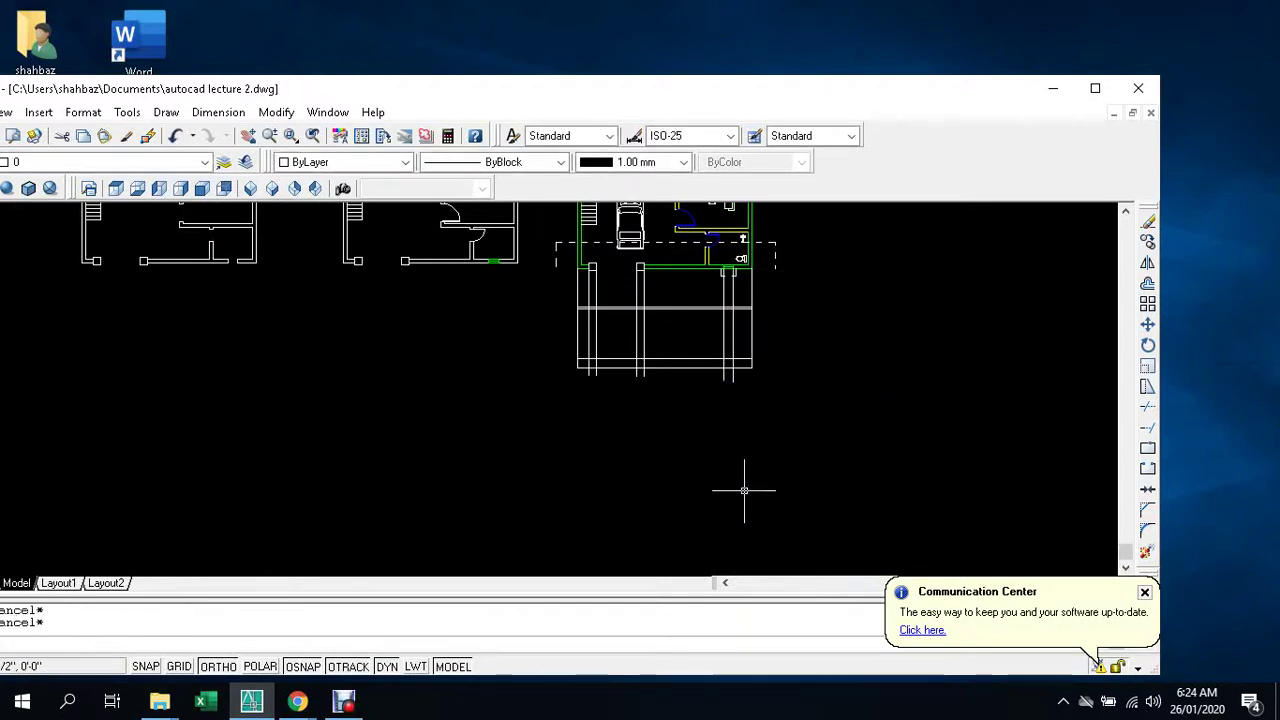
- Trim the column lines above the elevation's top edge with TRIM
{"action": "type", "text": "tr"}
{"action": "key", "text": "Return"}
{"action": "key", "text": "Return"}
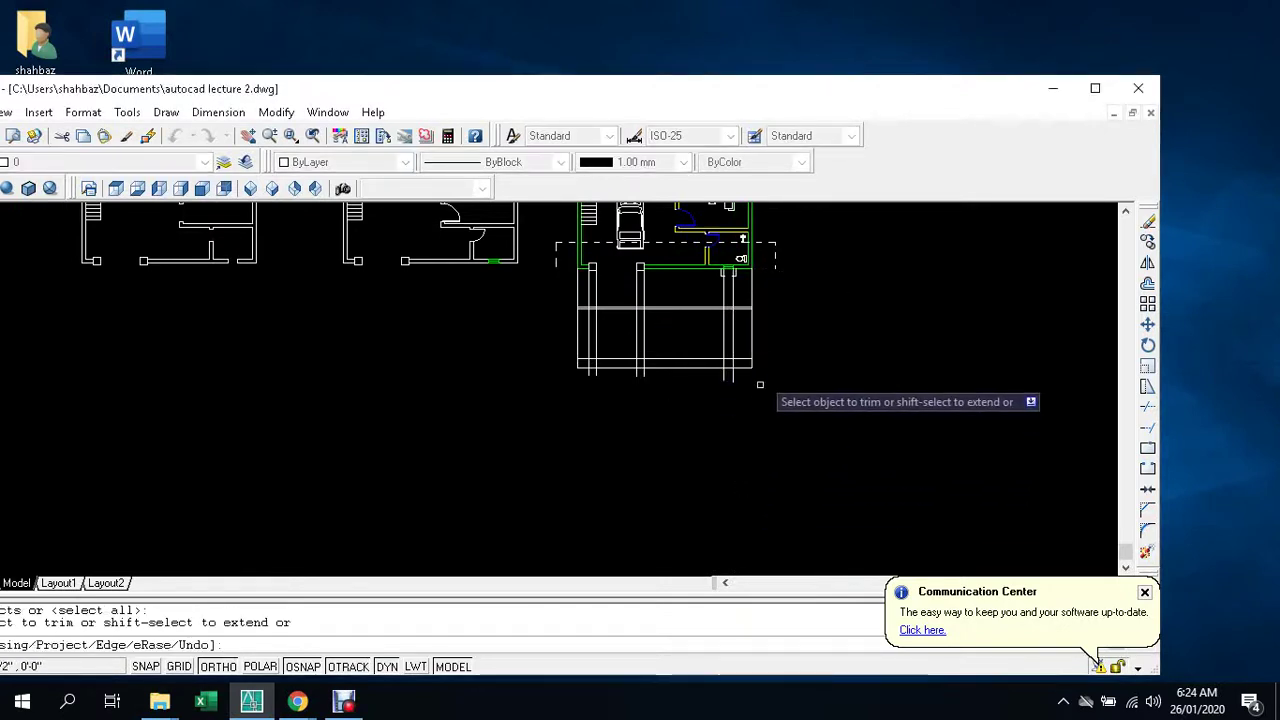
{"action": "scroll", "coordinate": [765, 320], "scroll_direction": "up", "scroll_amount": 2}
{"action": "scroll", "coordinate": [750, 305], "scroll_direction": "up", "scroll_amount": 1}
{"action": "left_click", "coordinate": [727, 281]}
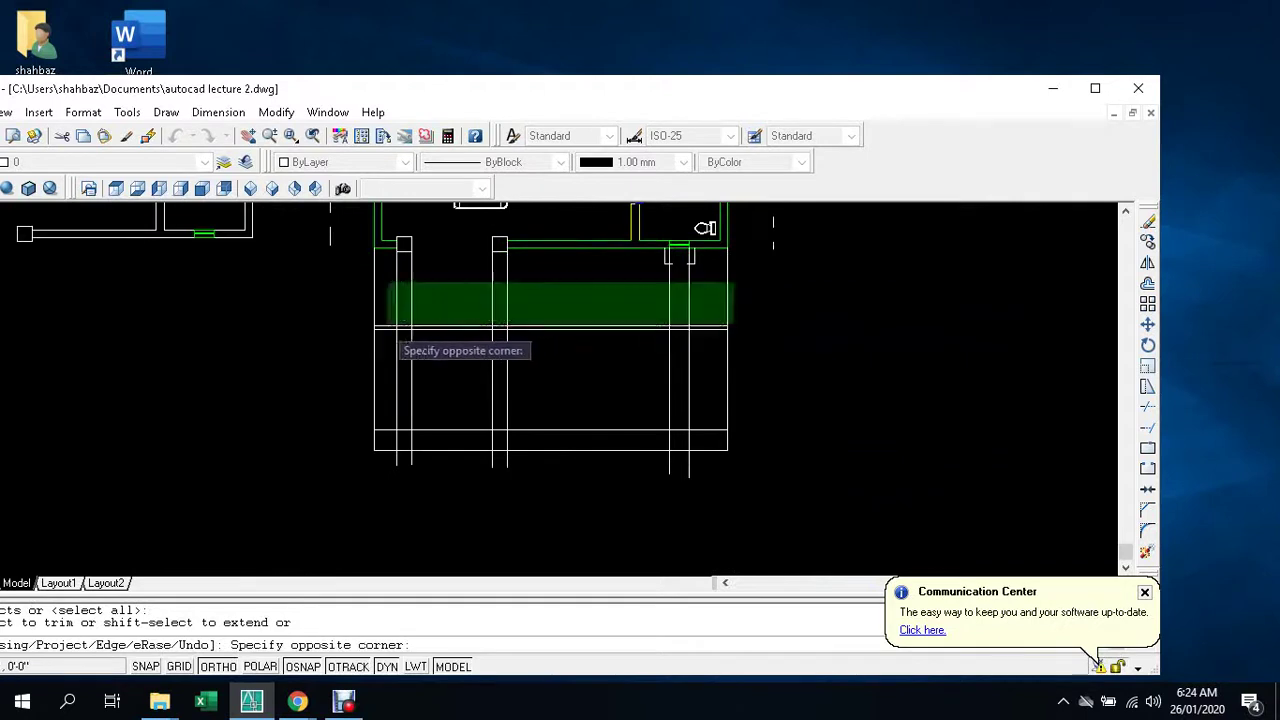
{"action": "left_click", "coordinate": [379, 328]}
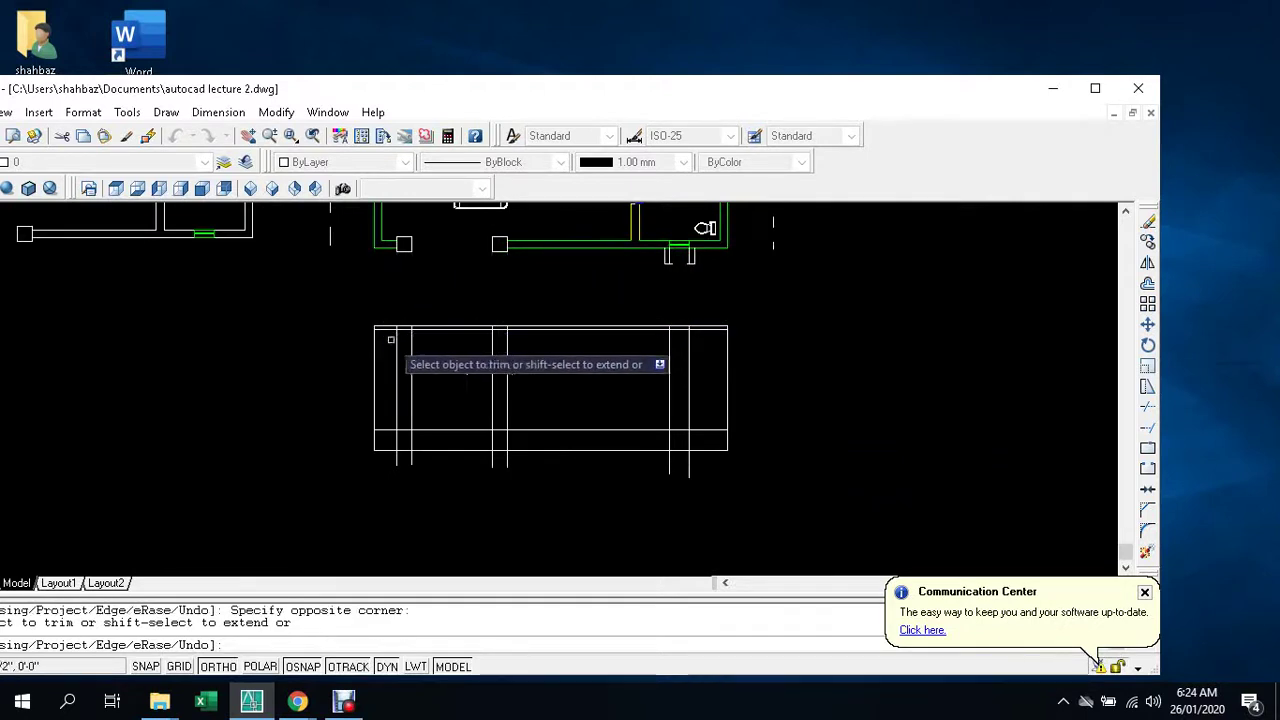
{"action": "scroll", "coordinate": [411, 368], "scroll_direction": "up", "scroll_amount": 2}
{"action": "scroll", "coordinate": [377, 289], "scroll_direction": "up", "scroll_amount": 2}
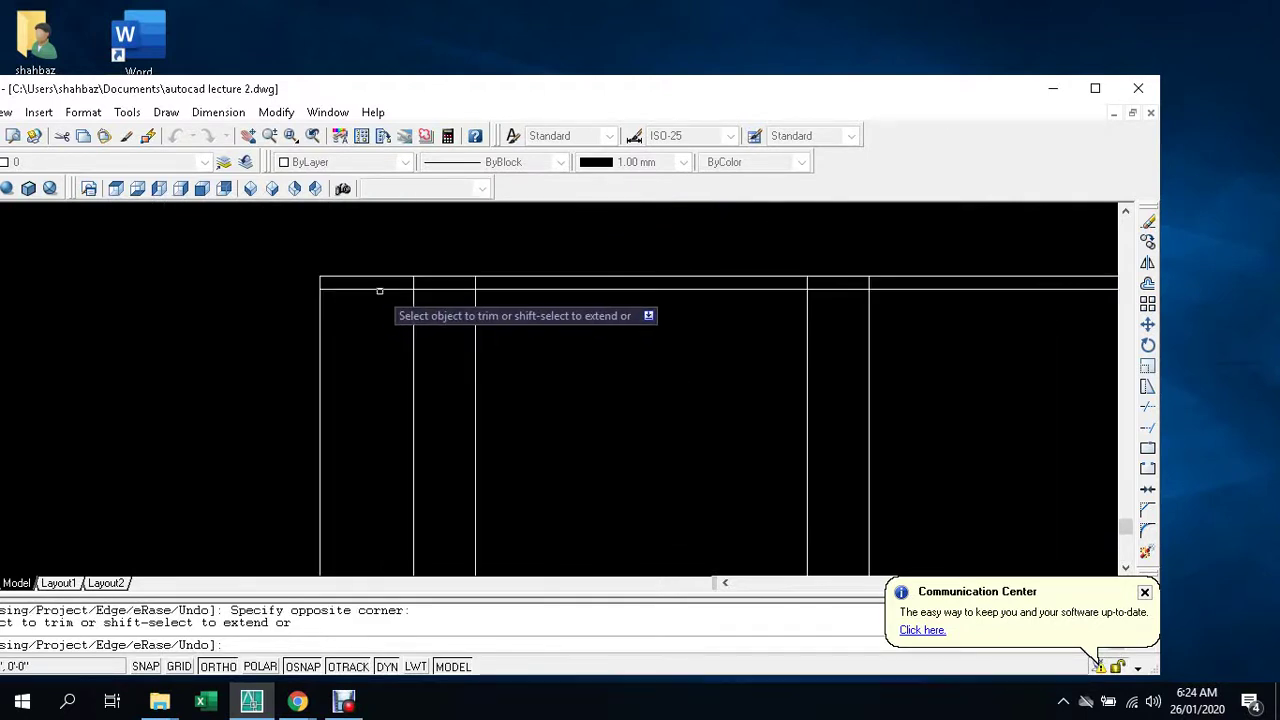
{"action": "scroll", "coordinate": [420, 280], "scroll_direction": "up", "scroll_amount": 2}
{"action": "scroll", "coordinate": [428, 274], "scroll_direction": "up", "scroll_amount": 1}
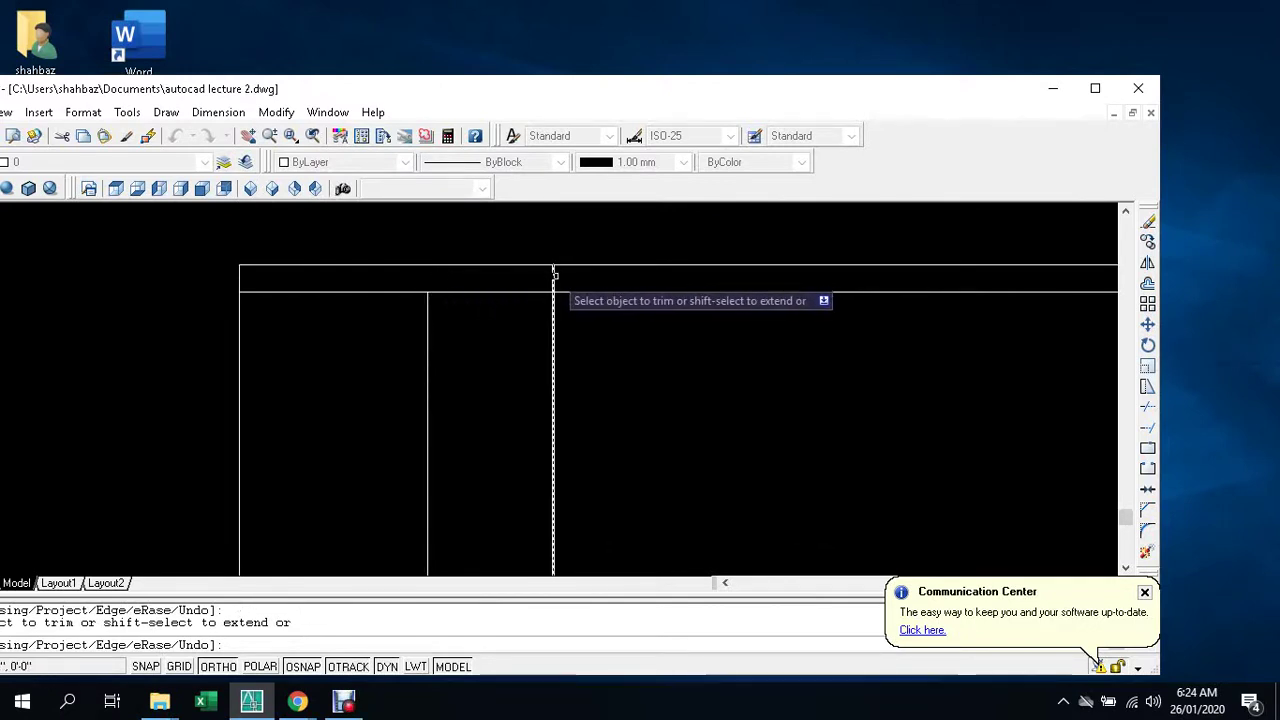
{"action": "scroll", "coordinate": [556, 274], "scroll_direction": "down", "scroll_amount": 2}
{"action": "scroll", "coordinate": [556, 274], "scroll_direction": "down", "scroll_amount": 3}
{"action": "scroll", "coordinate": [733, 280], "scroll_direction": "up", "scroll_amount": 3}
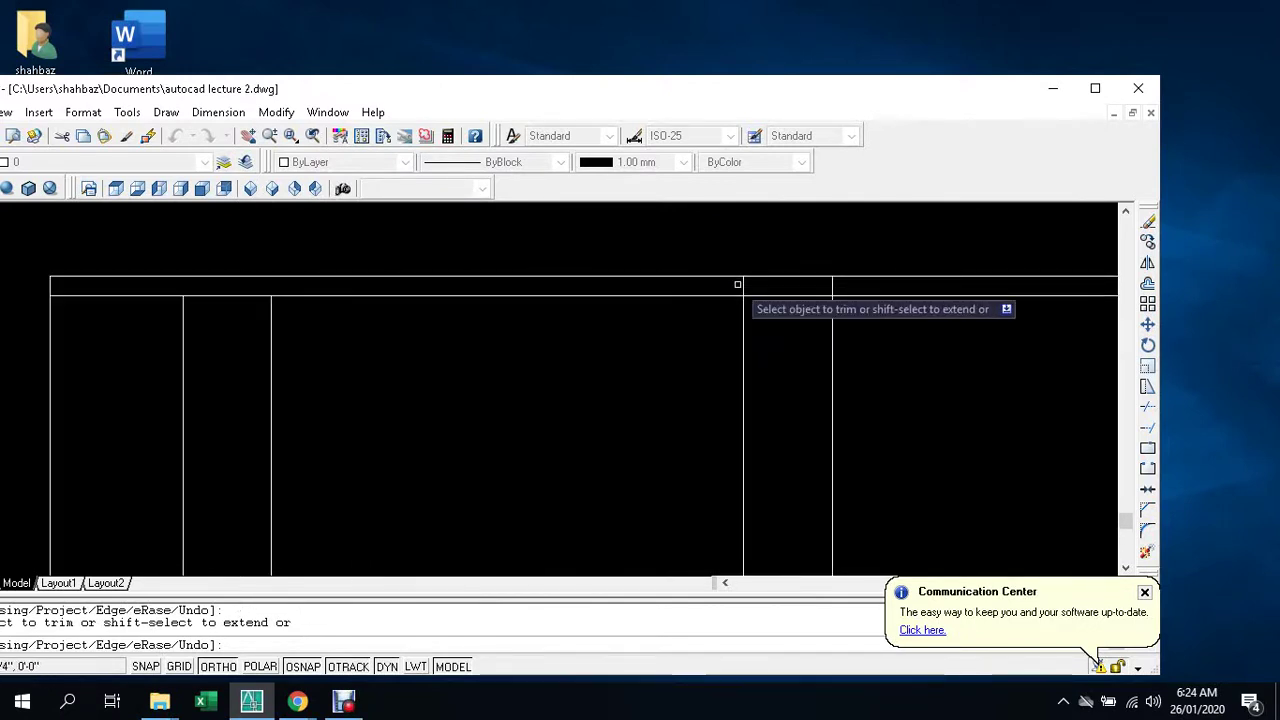
{"action": "scroll", "coordinate": [740, 278], "scroll_direction": "up", "scroll_amount": 1}
- Trim the column lines running through the elevation rectangle
{"action": "left_click", "coordinate": [740, 277]}
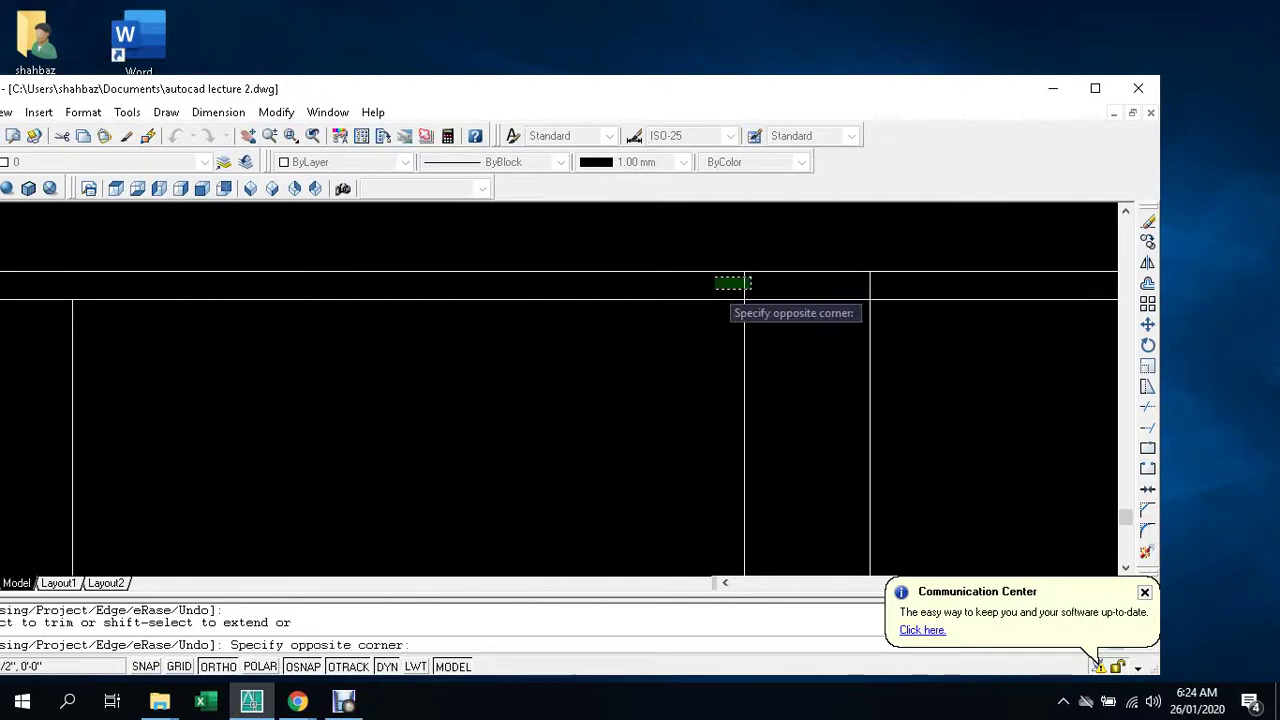
{"action": "left_click", "coordinate": [881, 283]}
{"action": "left_click", "coordinate": [869, 283]}
{"action": "scroll", "coordinate": [791, 277], "scroll_direction": "down", "scroll_amount": 3}
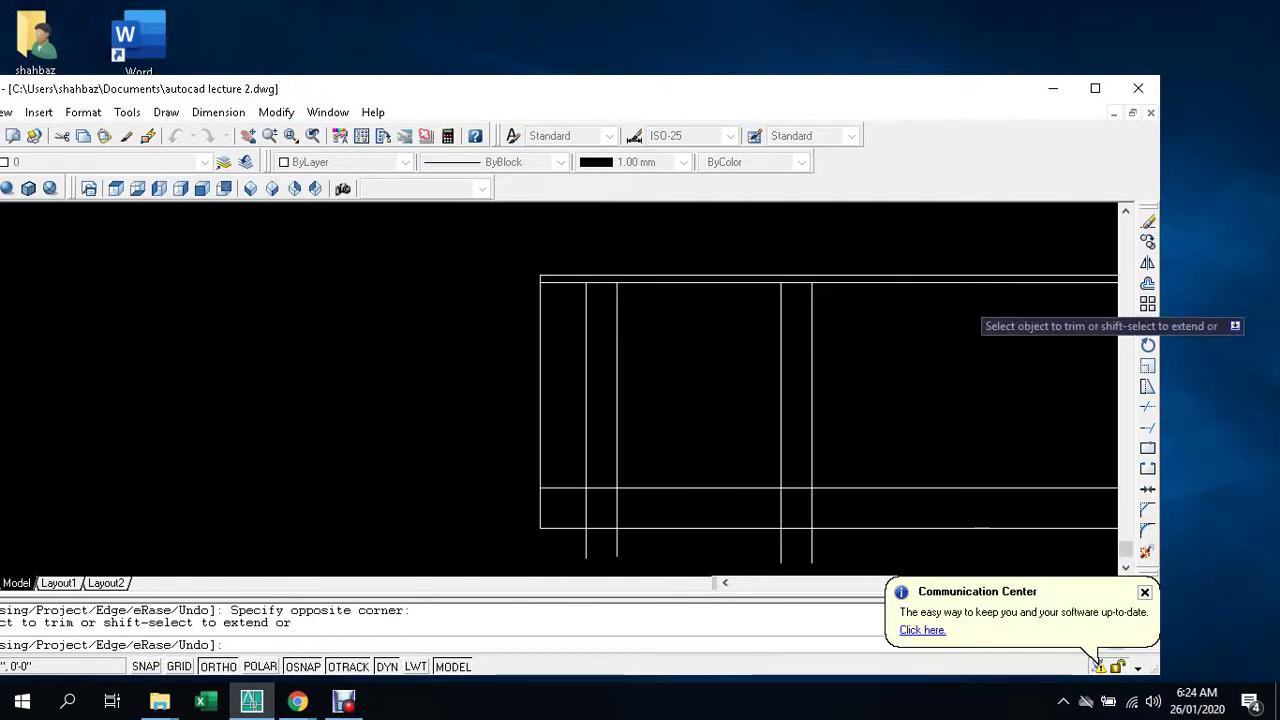
{"action": "middle_click_drag", "start_coordinate": [971, 286], "coordinate": [484, 303]}
{"action": "scroll", "coordinate": [549, 294], "scroll_direction": "up", "scroll_amount": 2}
{"action": "scroll", "coordinate": [694, 290], "scroll_direction": "up", "scroll_amount": 2}
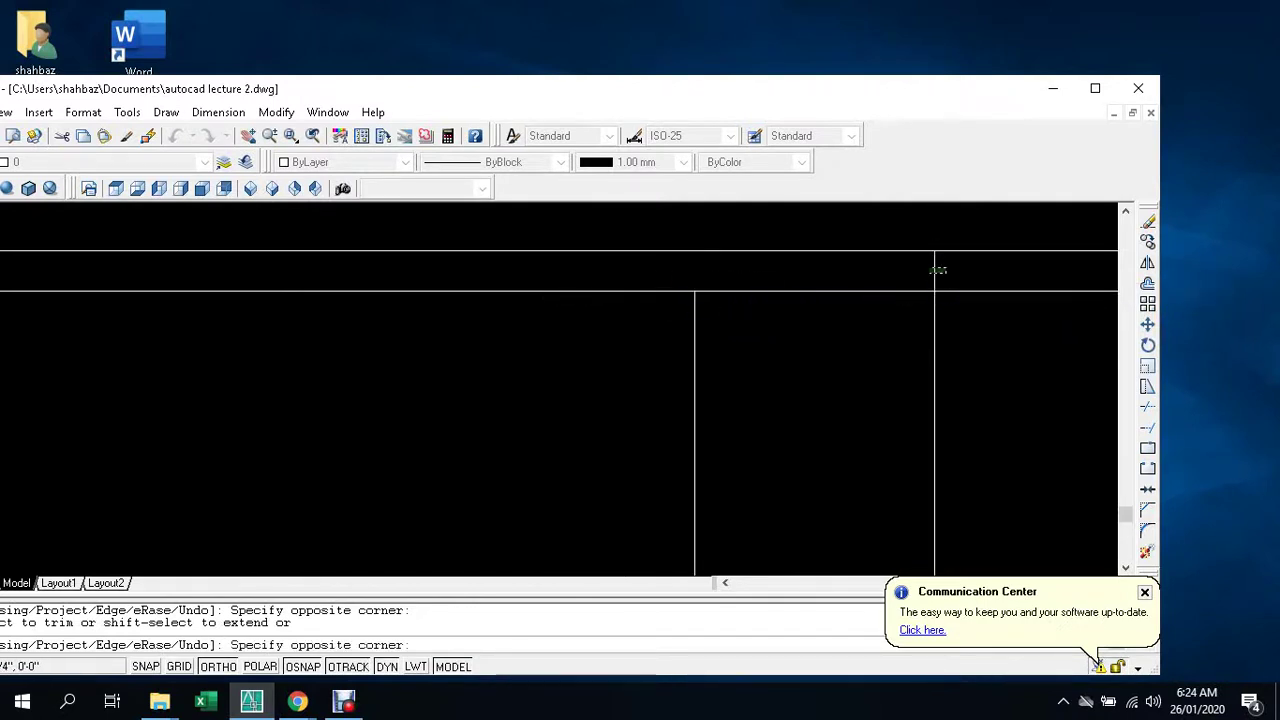
{"action": "scroll", "coordinate": [853, 288], "scroll_direction": "down", "scroll_amount": 3}
{"action": "scroll", "coordinate": [860, 355], "scroll_direction": "down", "scroll_amount": 2}
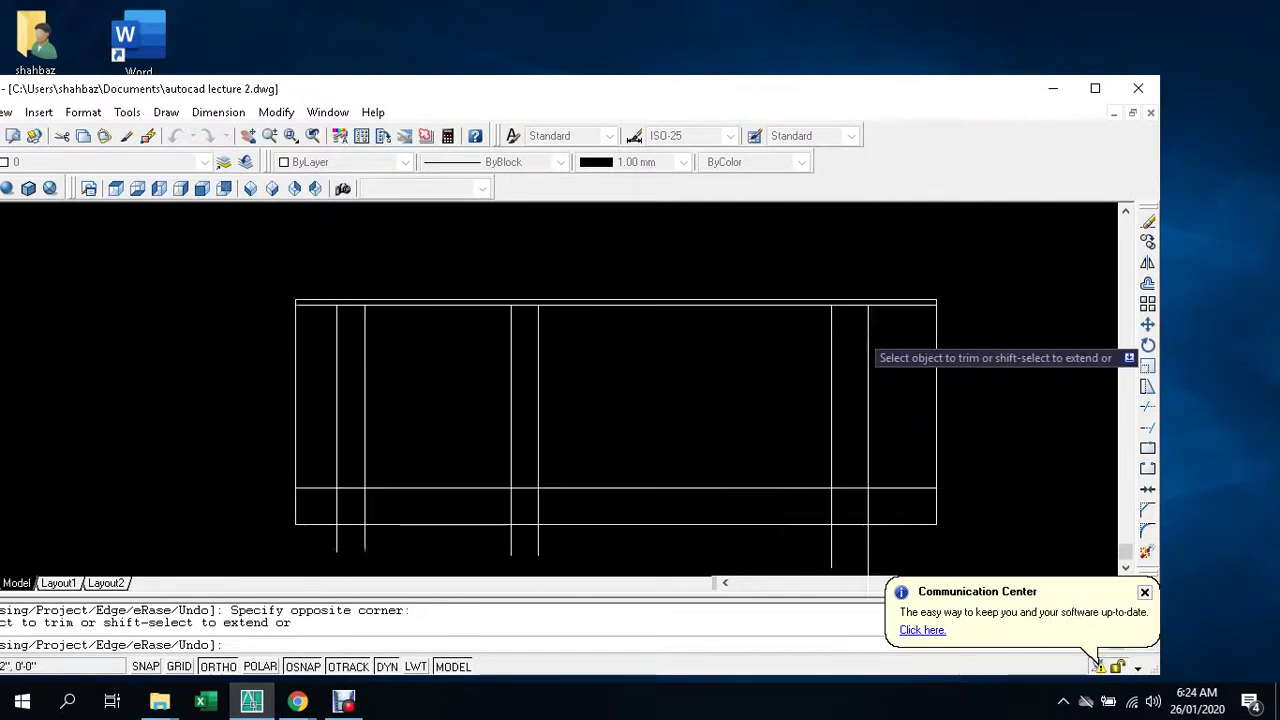
{"action": "scroll", "coordinate": [865, 380], "scroll_direction": "down", "scroll_amount": 2}
{"action": "scroll", "coordinate": [873, 393], "scroll_direction": "up", "scroll_amount": 1}
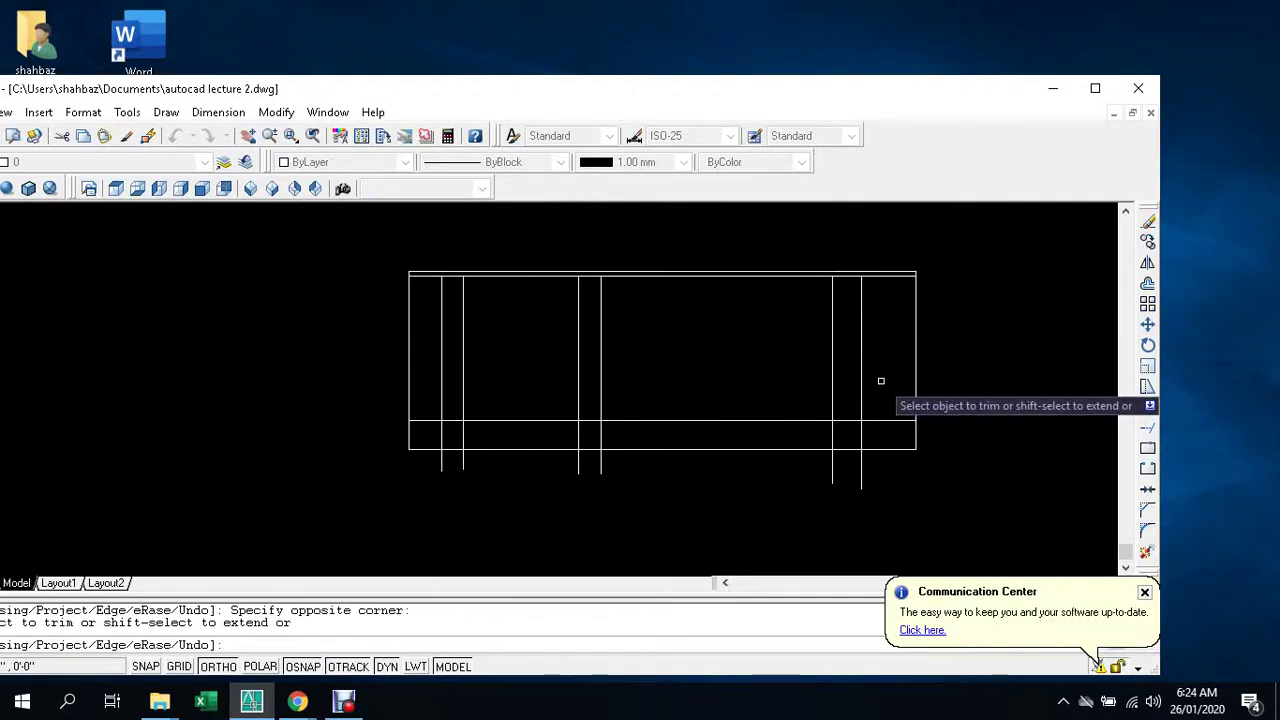
{"action": "left_click", "coordinate": [880, 378]}
{"action": "left_click", "coordinate": [802, 383]}
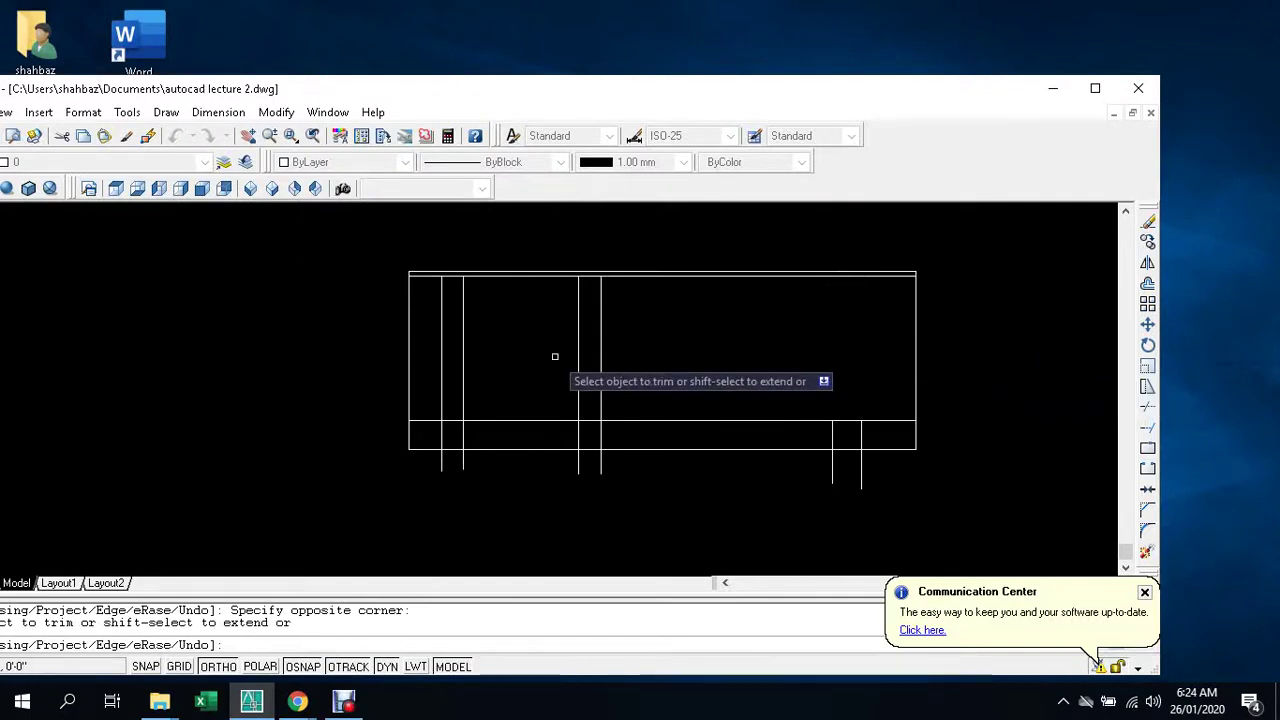
{"action": "left_click", "coordinate": [620, 345]}
{"action": "left_click", "coordinate": [425, 365]}
- Trim the left and right column lines below the base band
{"action": "scroll", "coordinate": [440, 467], "scroll_direction": "up", "scroll_amount": 3}
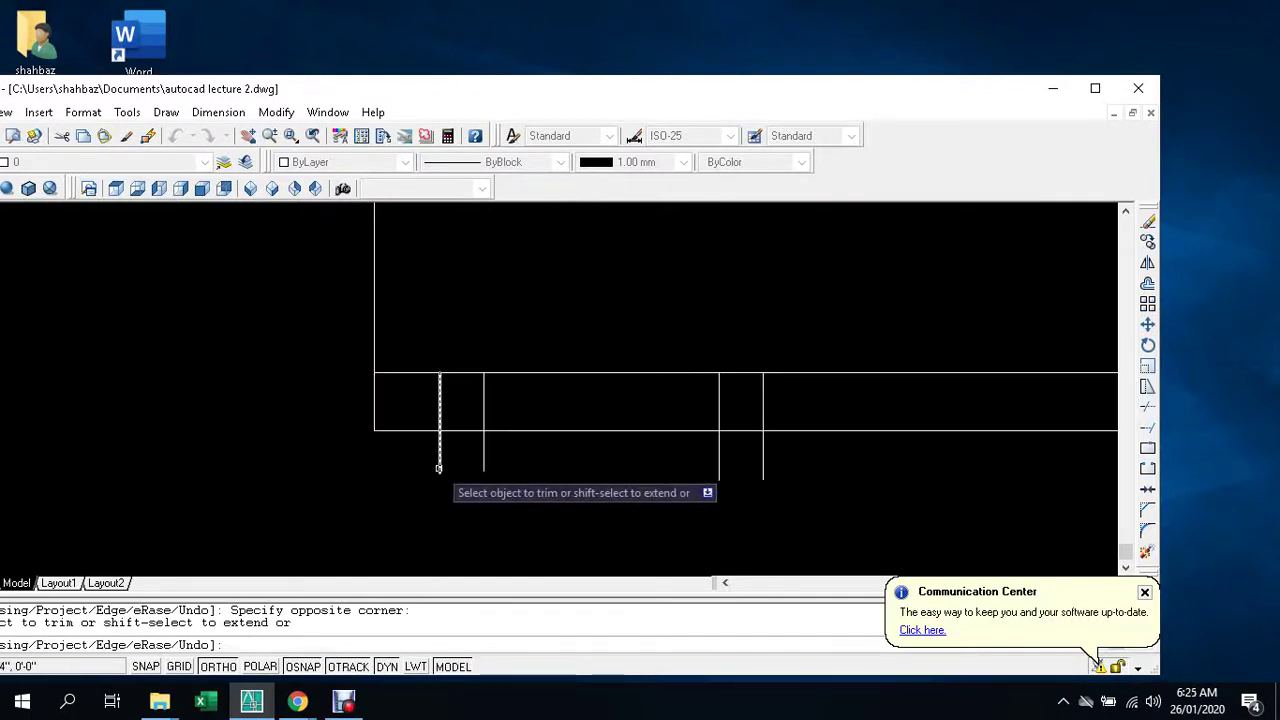
{"action": "left_click", "coordinate": [497, 452]}
{"action": "left_click", "coordinate": [390, 472]}
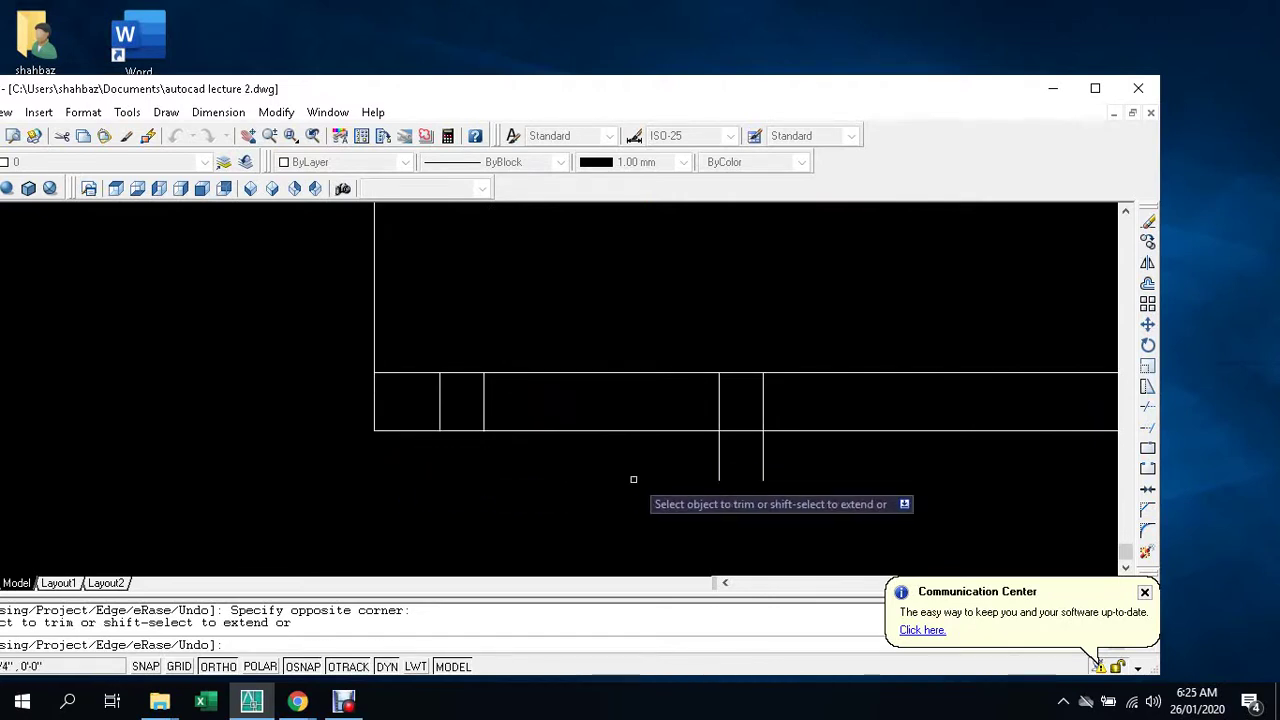
{"action": "left_click", "coordinate": [779, 452]}
{"action": "left_click", "coordinate": [677, 484]}
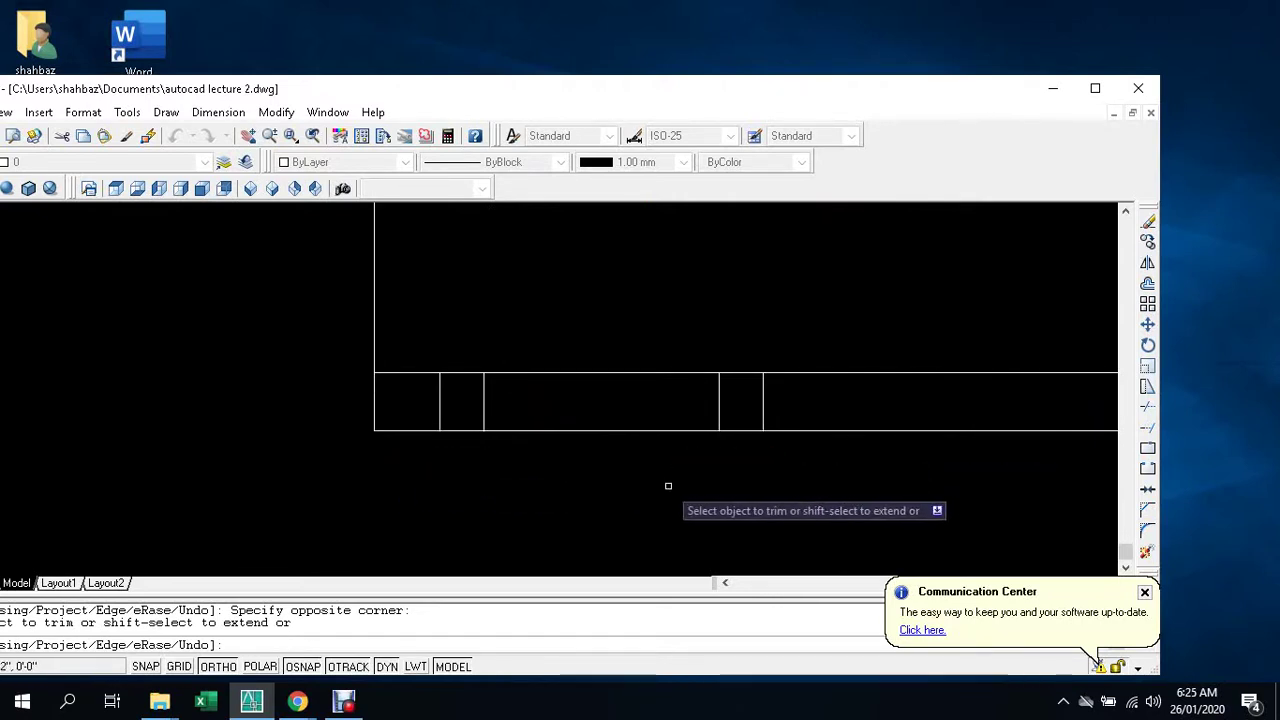
{"action": "key", "text": "Escape"}
{"action": "key", "text": "Escape"}
- Copy the plan's small column square, by its corner, to two column positions on the elevation's base band
{"action": "scroll", "coordinate": [573, 520], "scroll_direction": "down", "scroll_amount": 2}
{"action": "scroll", "coordinate": [573, 520], "scroll_direction": "down", "scroll_amount": 3}
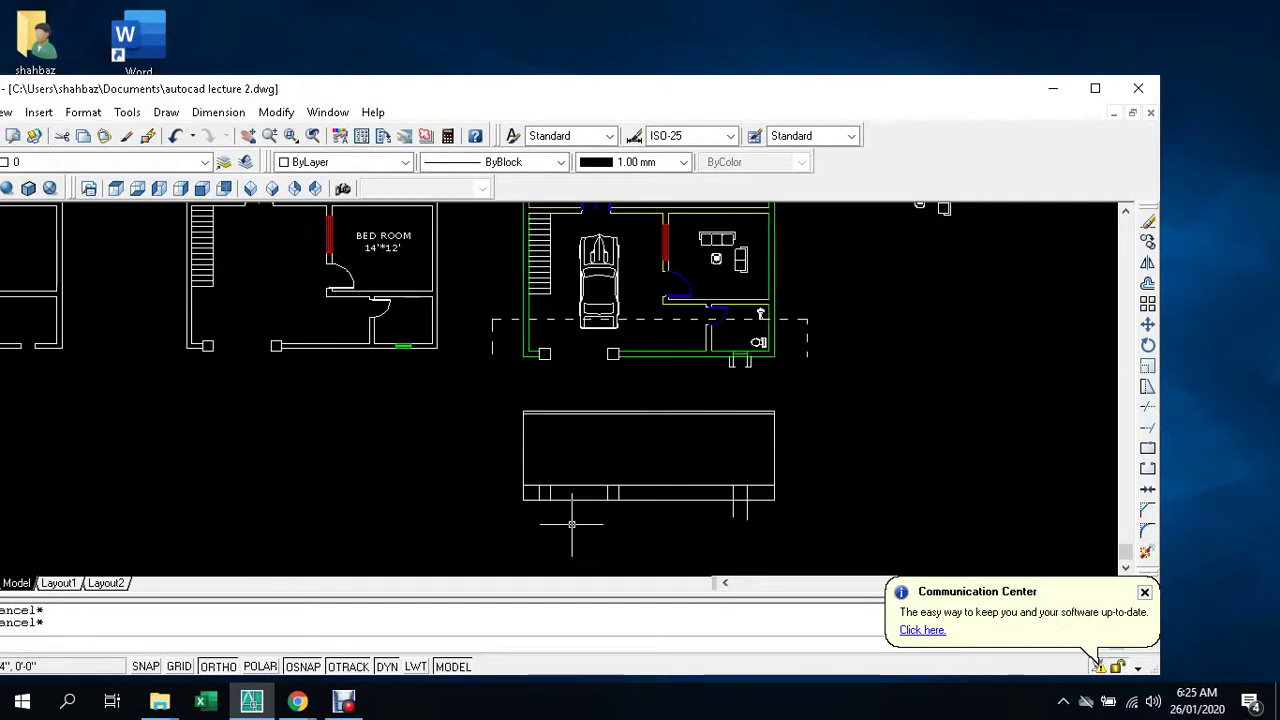
{"action": "scroll", "coordinate": [543, 378], "scroll_direction": "up", "scroll_amount": 3}
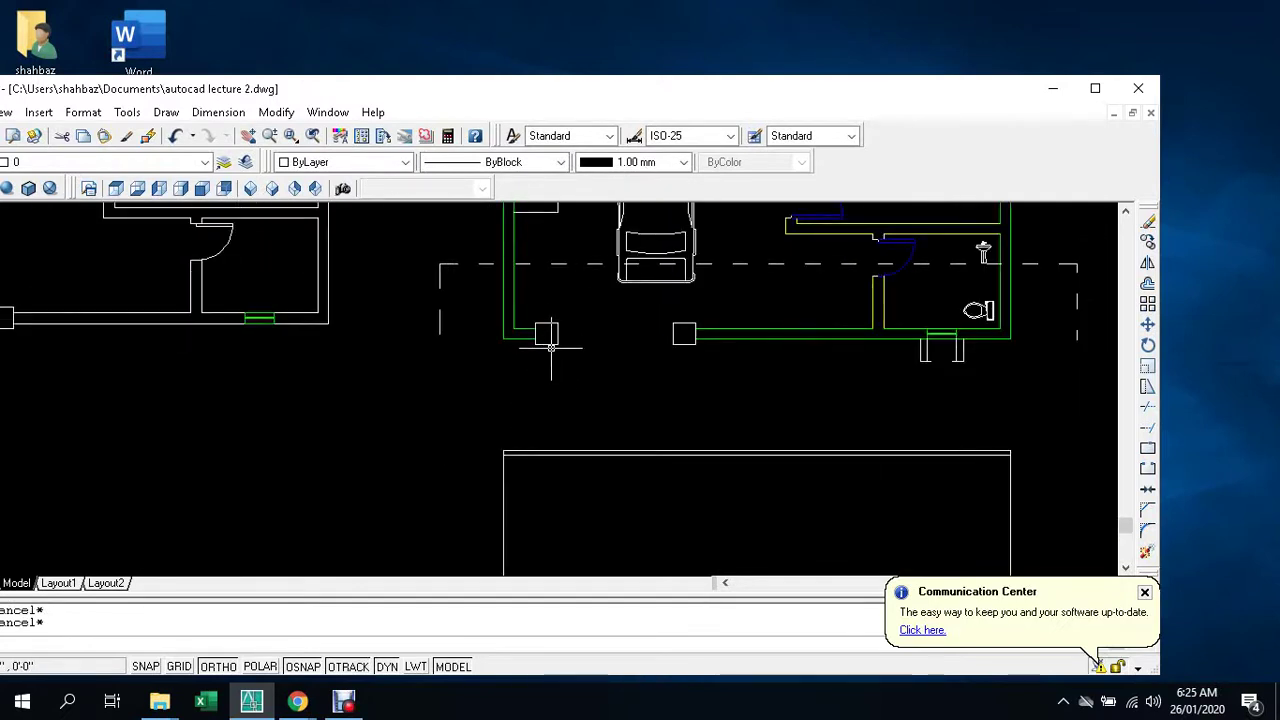
{"action": "type", "text": "co"}
{"action": "key", "text": "Return"}
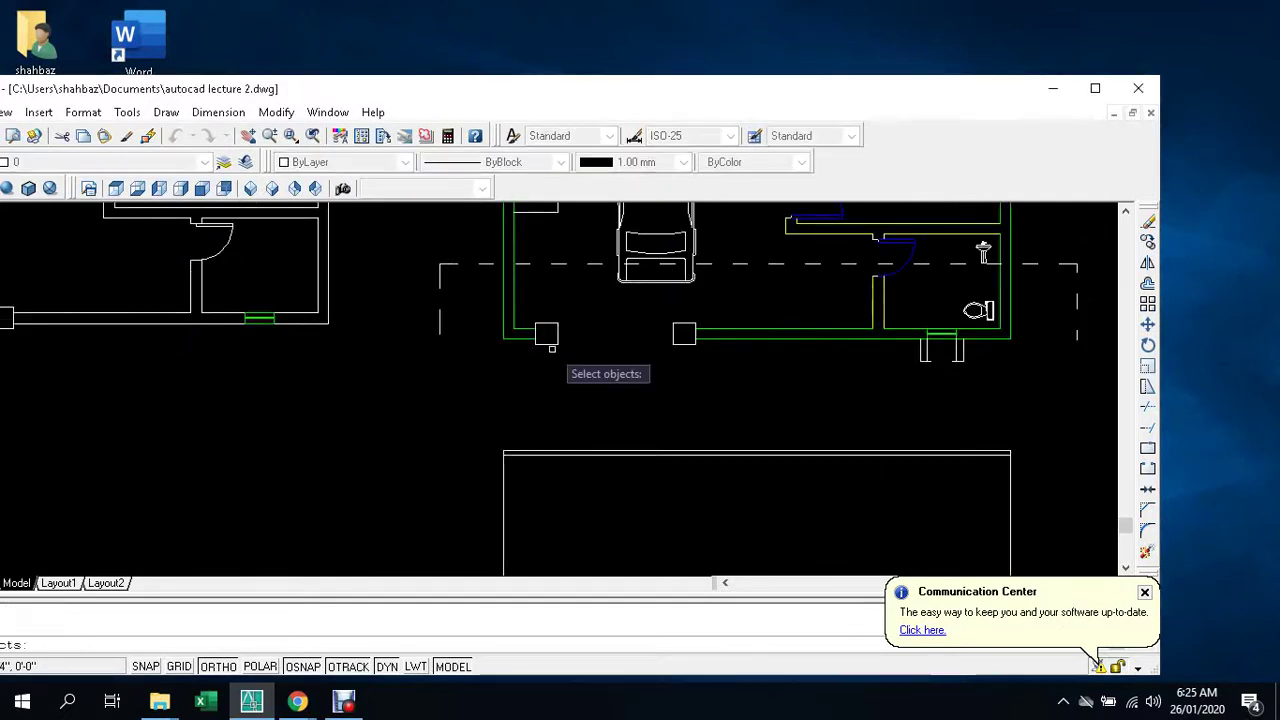
{"action": "key", "text": "Return"}
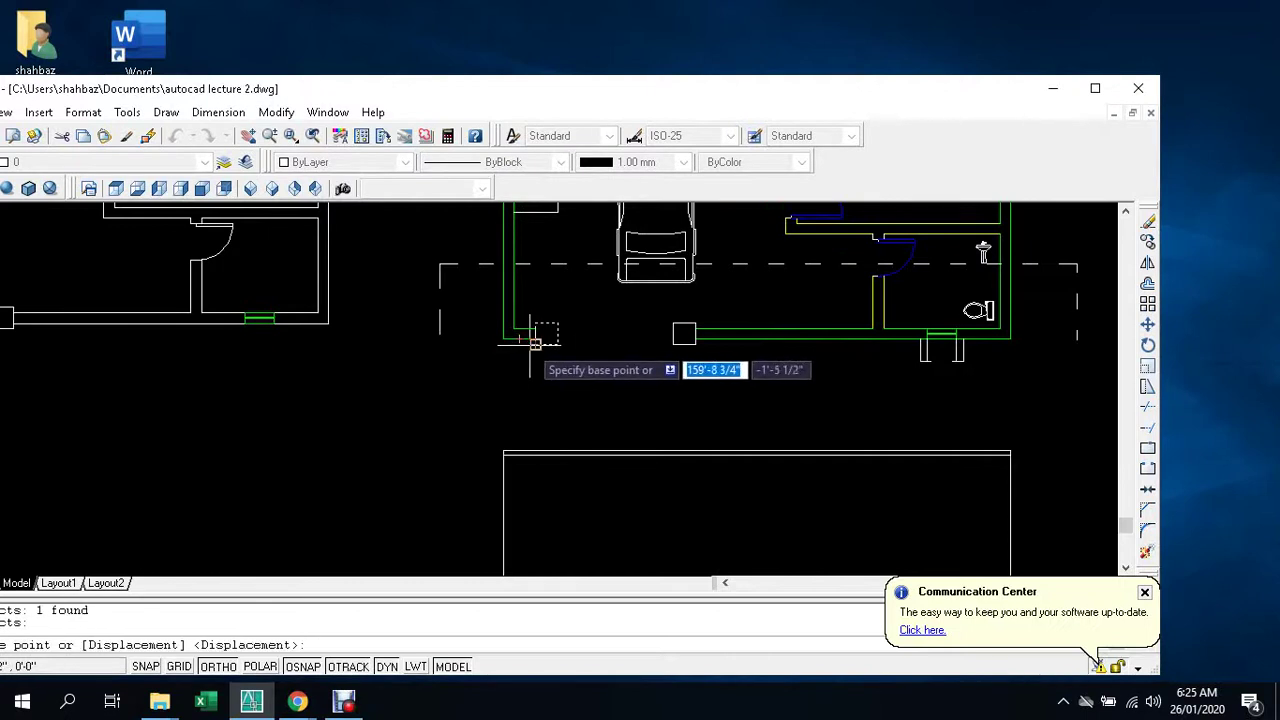
{"action": "left_click", "coordinate": [535, 344]}
{"action": "scroll", "coordinate": [545, 390], "scroll_direction": "down", "scroll_amount": 3}
{"action": "scroll", "coordinate": [548, 401], "scroll_direction": "up", "scroll_amount": 3}
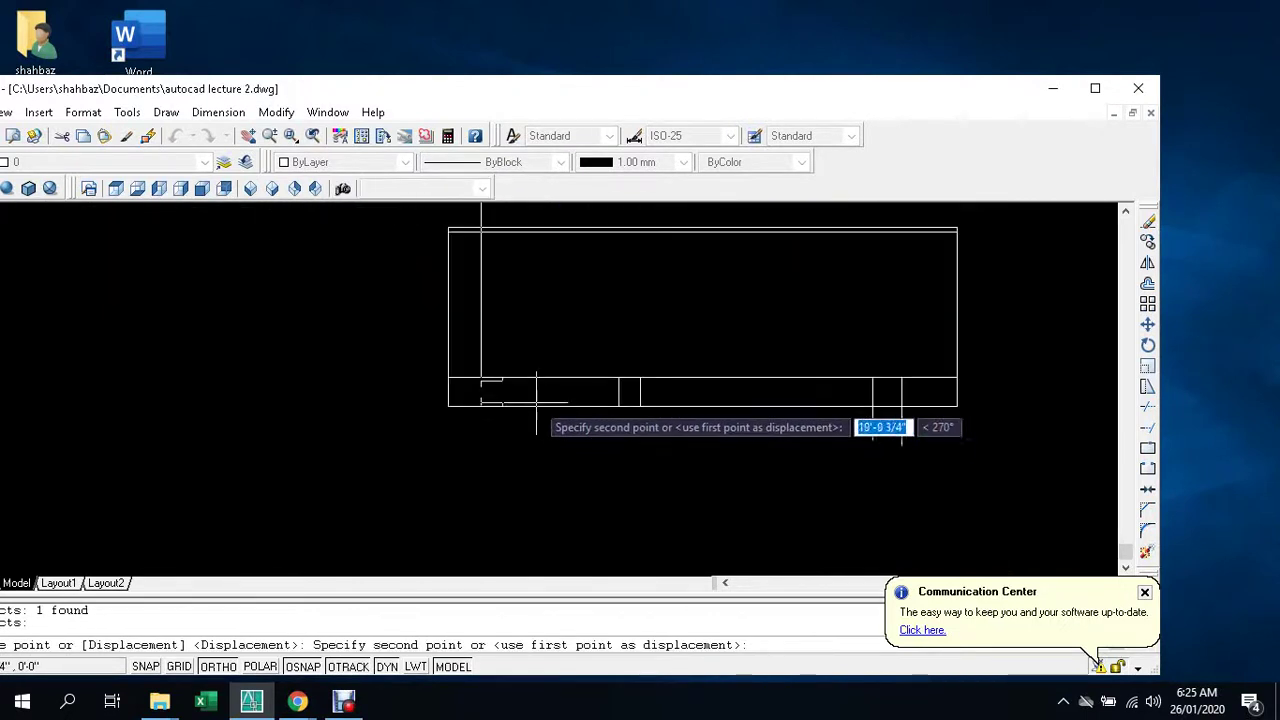
{"action": "left_click", "coordinate": [481, 406]}
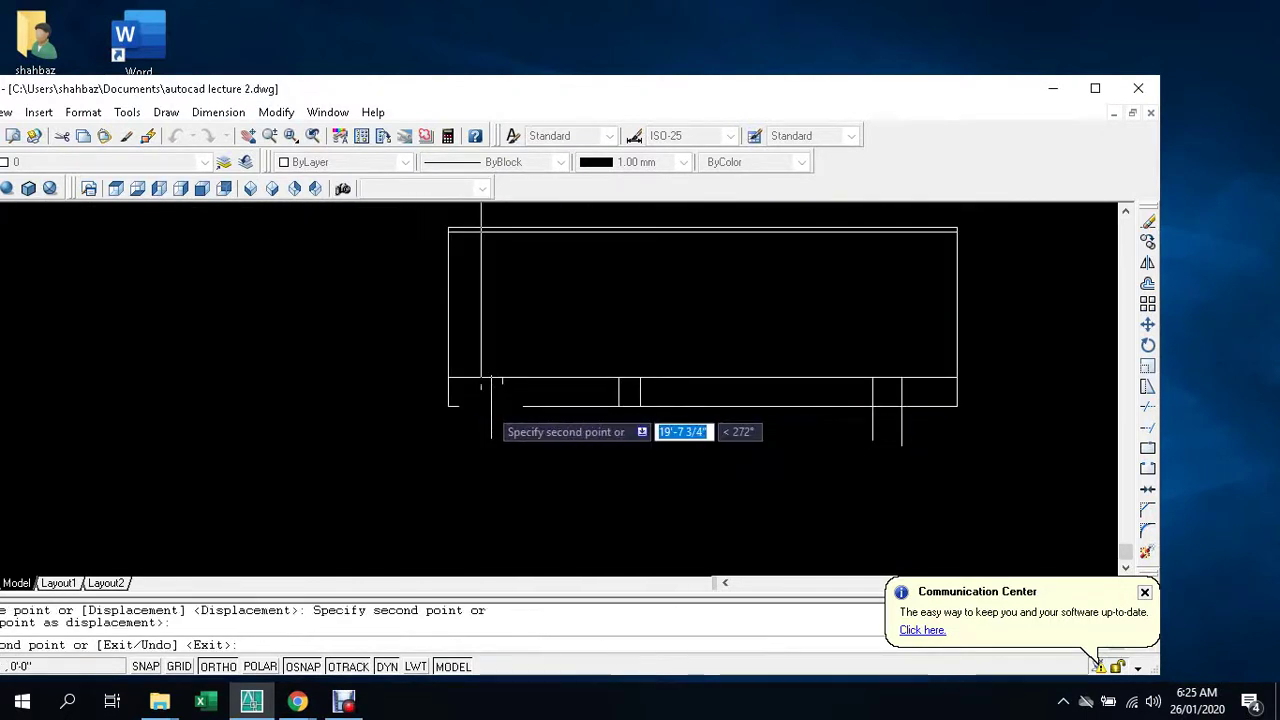
{"action": "left_click", "coordinate": [618, 406]}
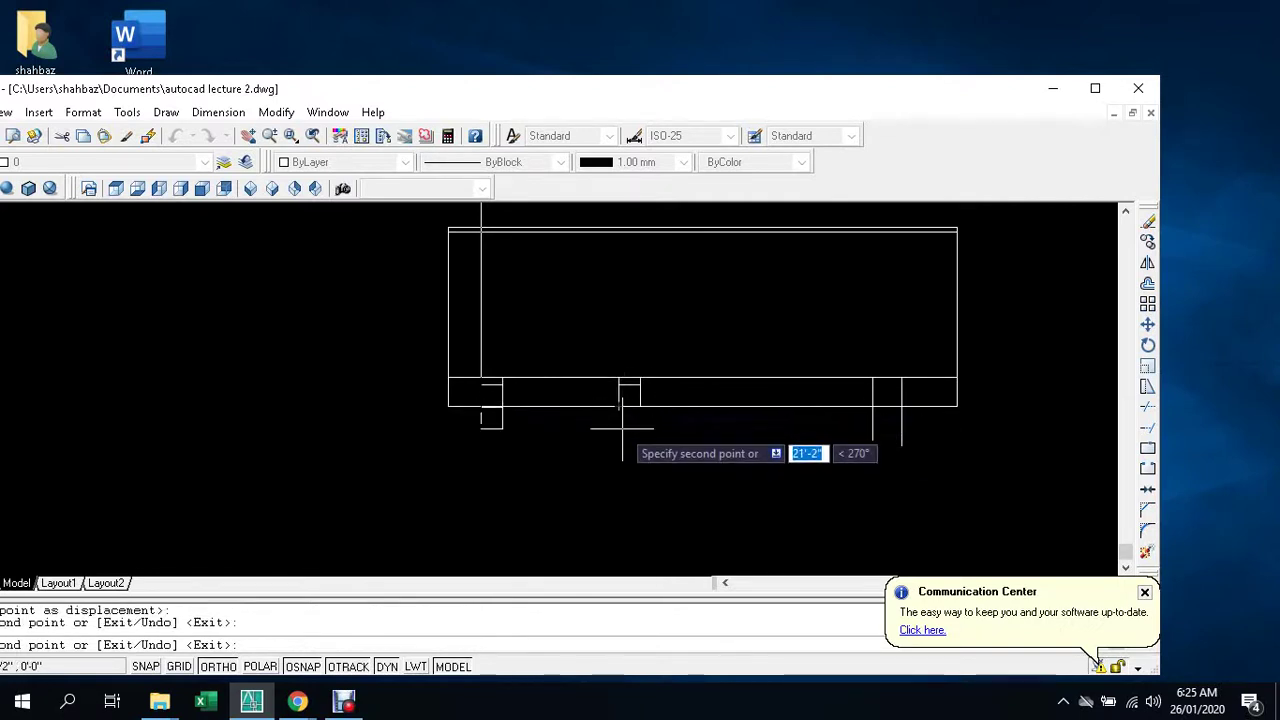
{"action": "key", "text": "Escape"}
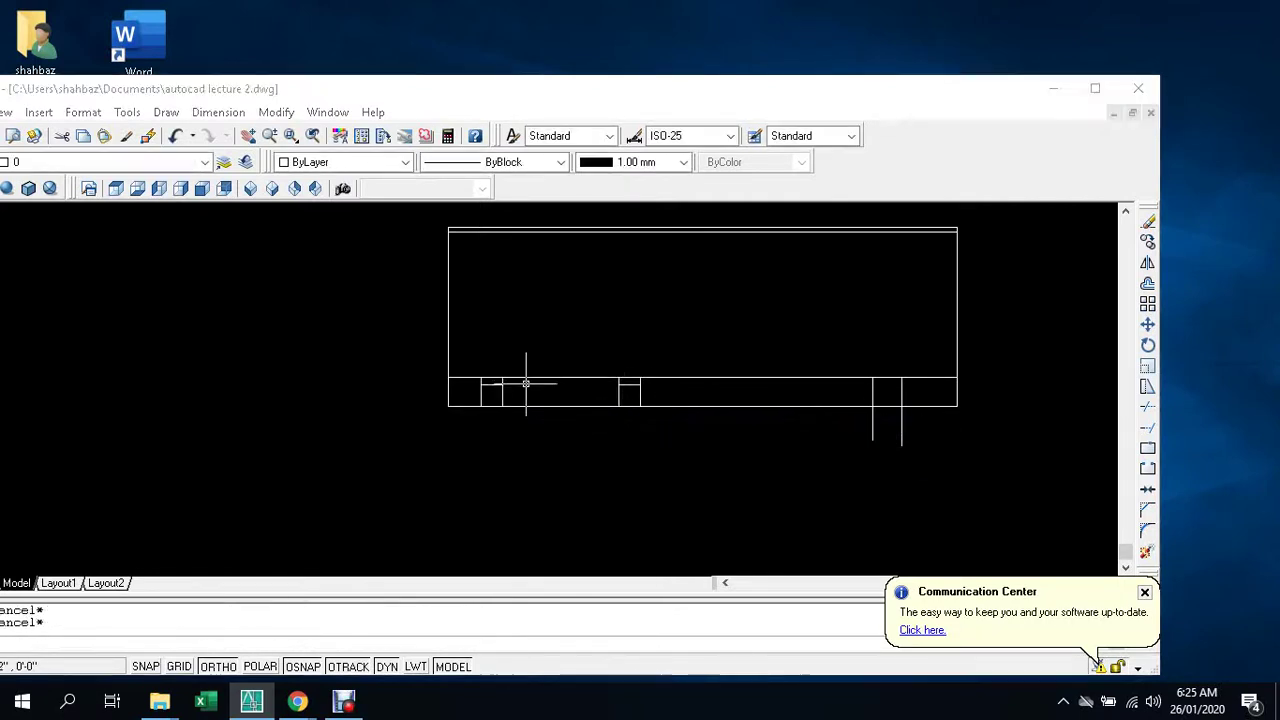
{"action": "type", "text": "tr"}
- Trim the bottom-strip segments of the base band running through the copied squares
{"action": "key", "text": "Return"}
{"action": "left_click", "coordinate": [529, 357]}
{"action": "left_click", "coordinate": [568, 401]}
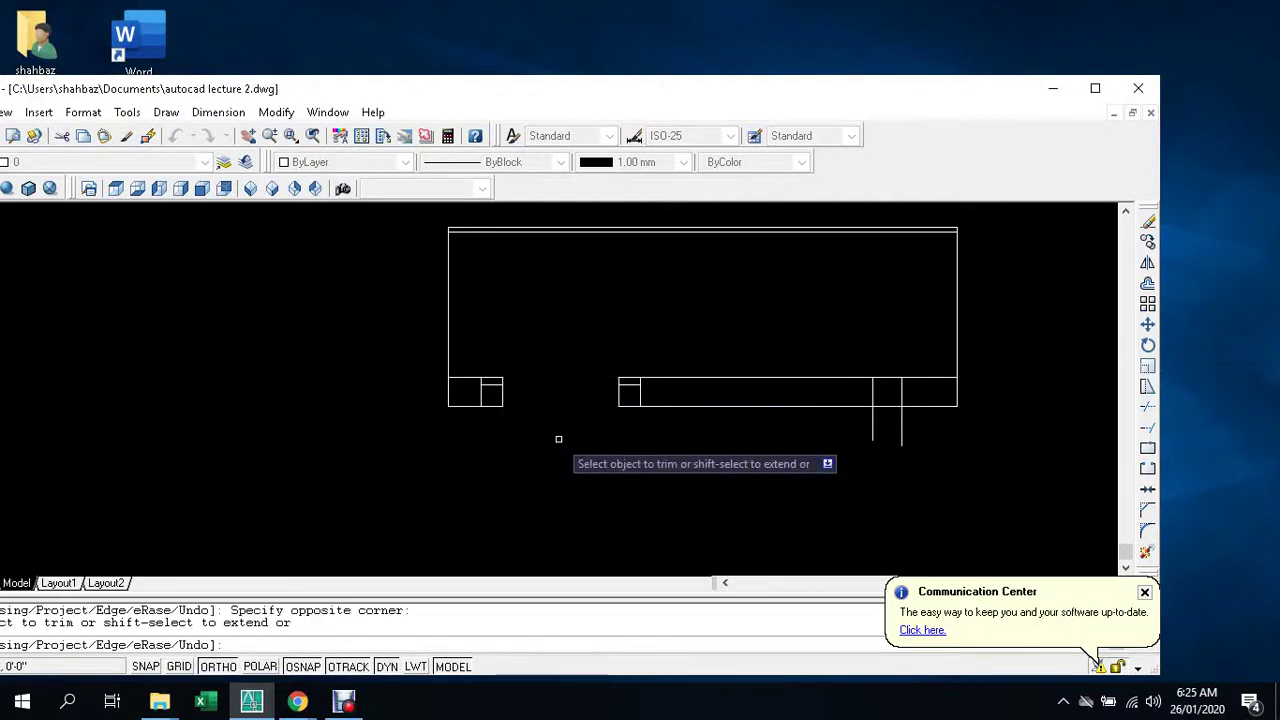
{"action": "scroll", "coordinate": [518, 396], "scroll_direction": "up", "scroll_amount": 2}
{"action": "scroll", "coordinate": [511, 396], "scroll_direction": "up", "scroll_amount": 2}
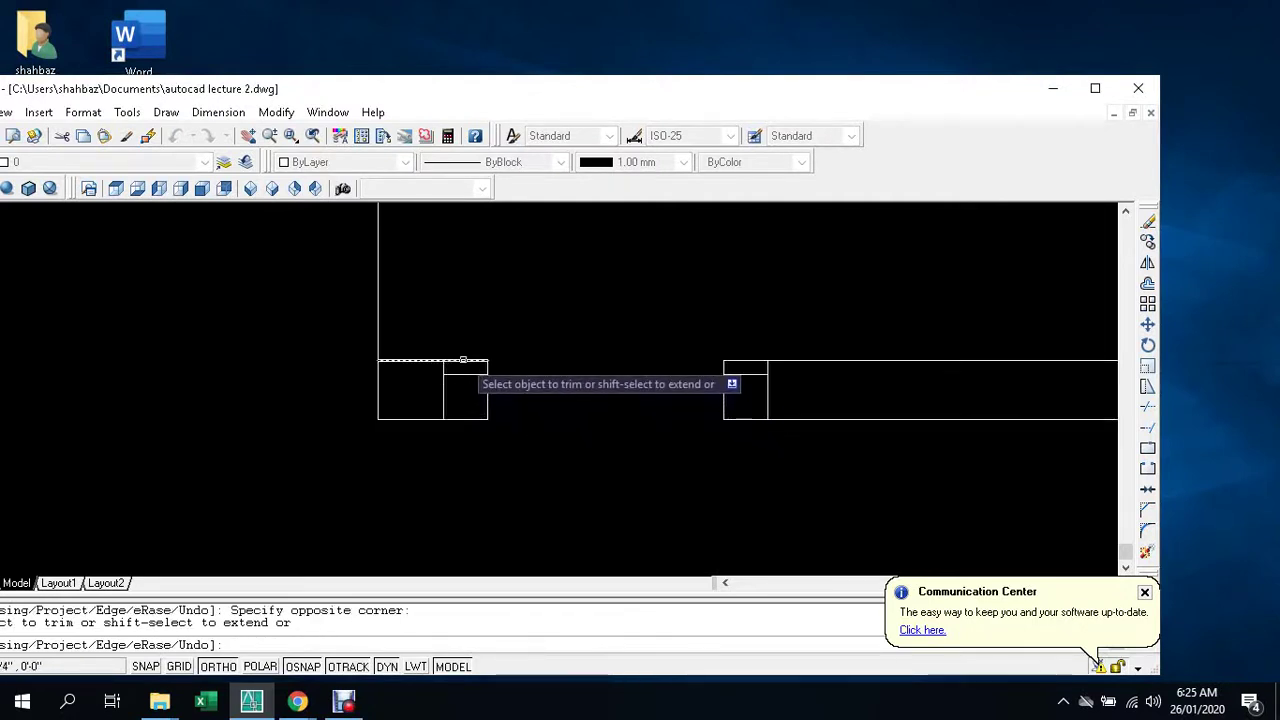
- Trim the band's top line where it crosses the left and right column squares
{"action": "left_click", "coordinate": [500, 353]}
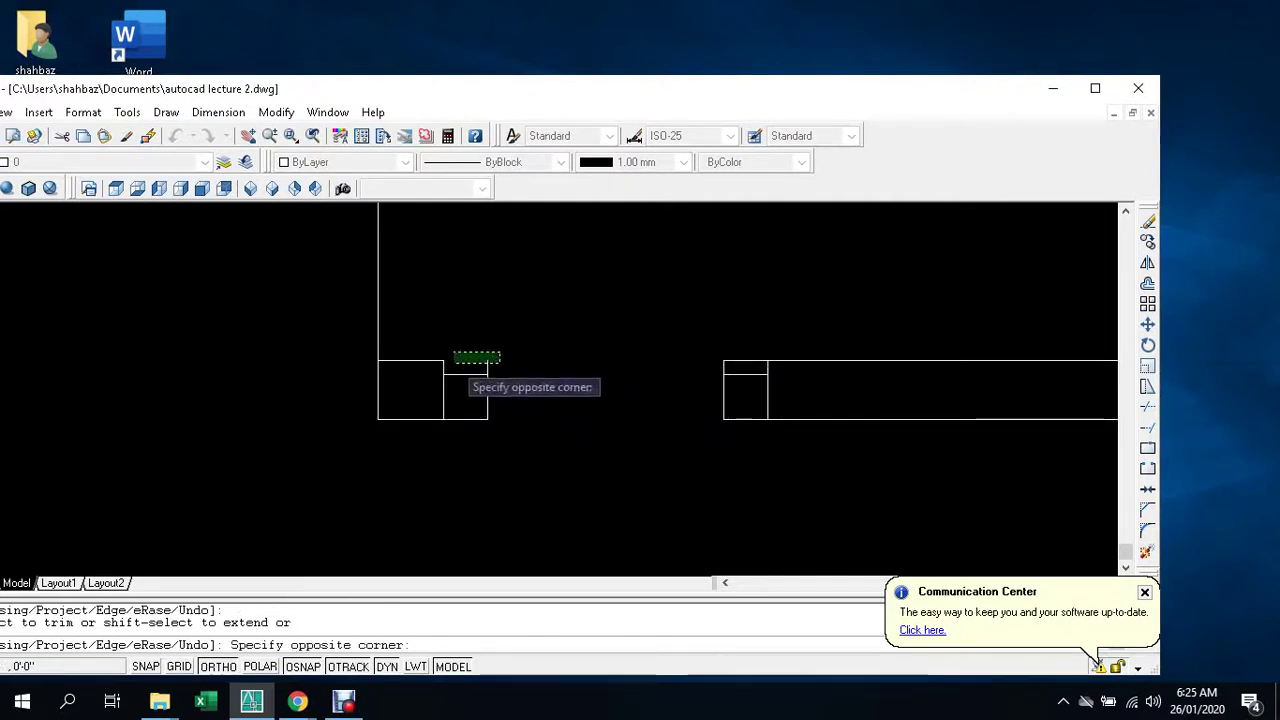
{"action": "left_click", "coordinate": [422, 369]}
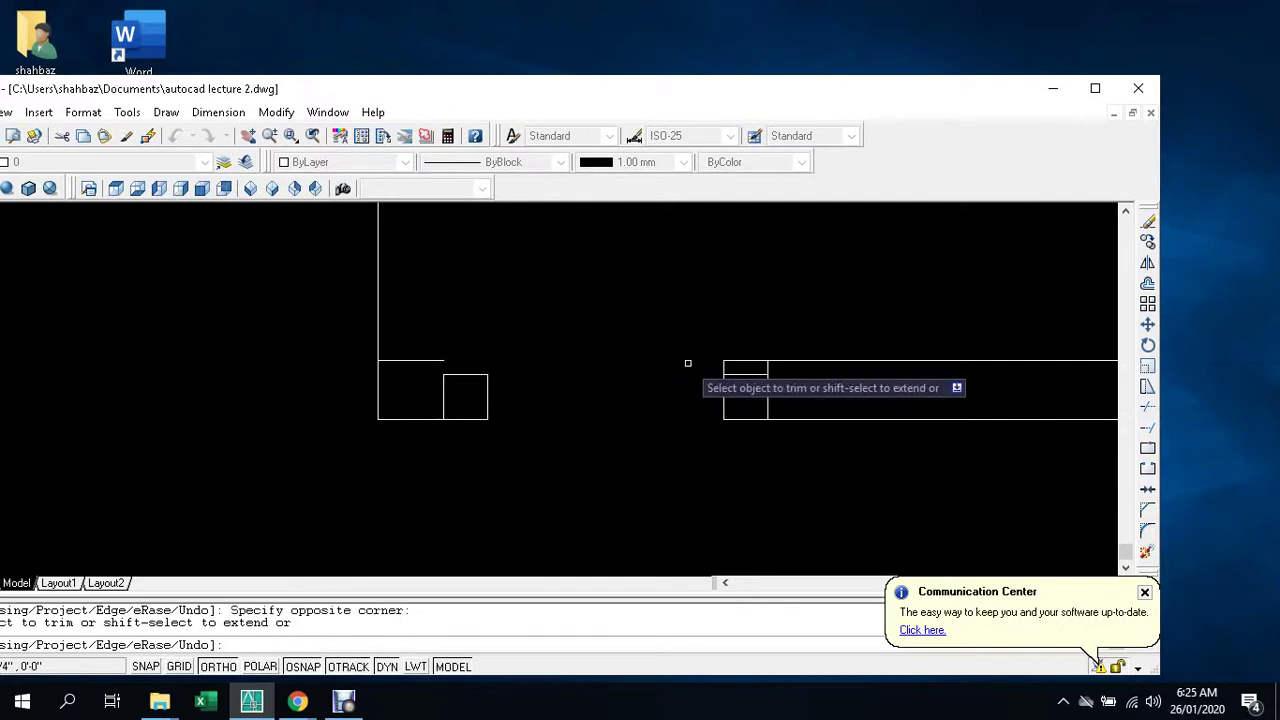
{"action": "left_click", "coordinate": [763, 347]}
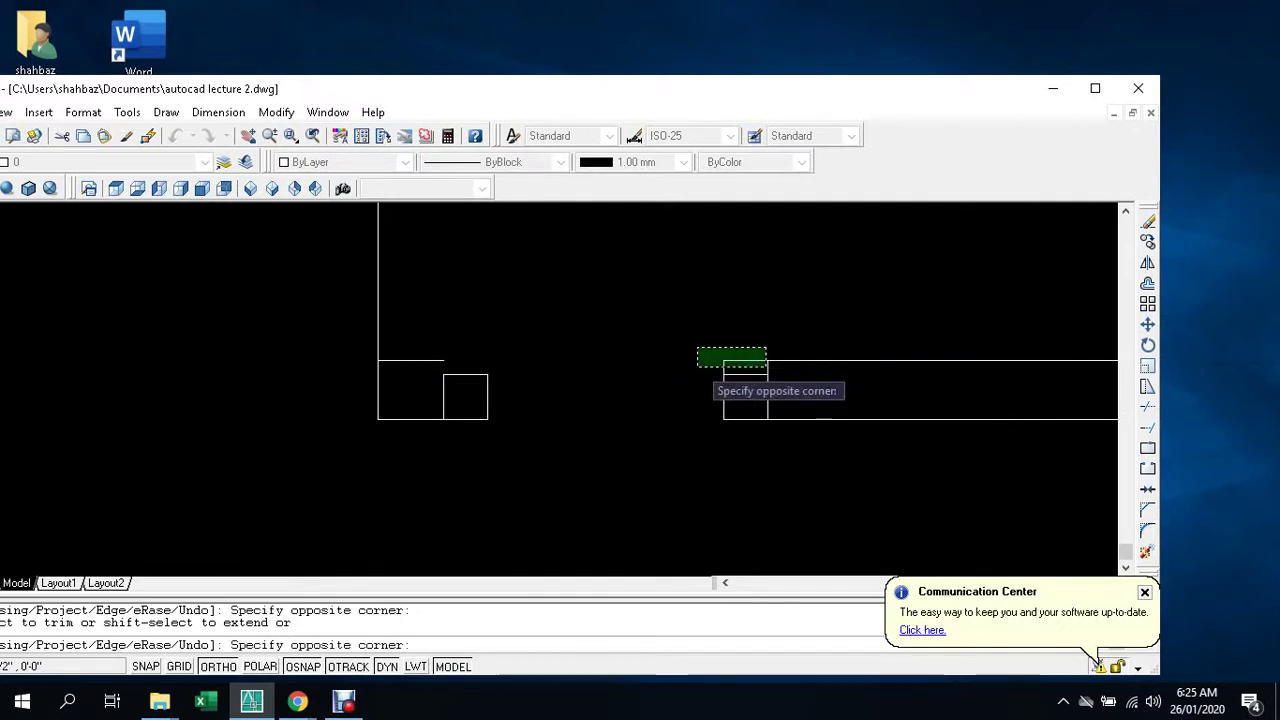
{"action": "left_click", "coordinate": [697, 367]}
{"action": "key", "text": "Escape"}
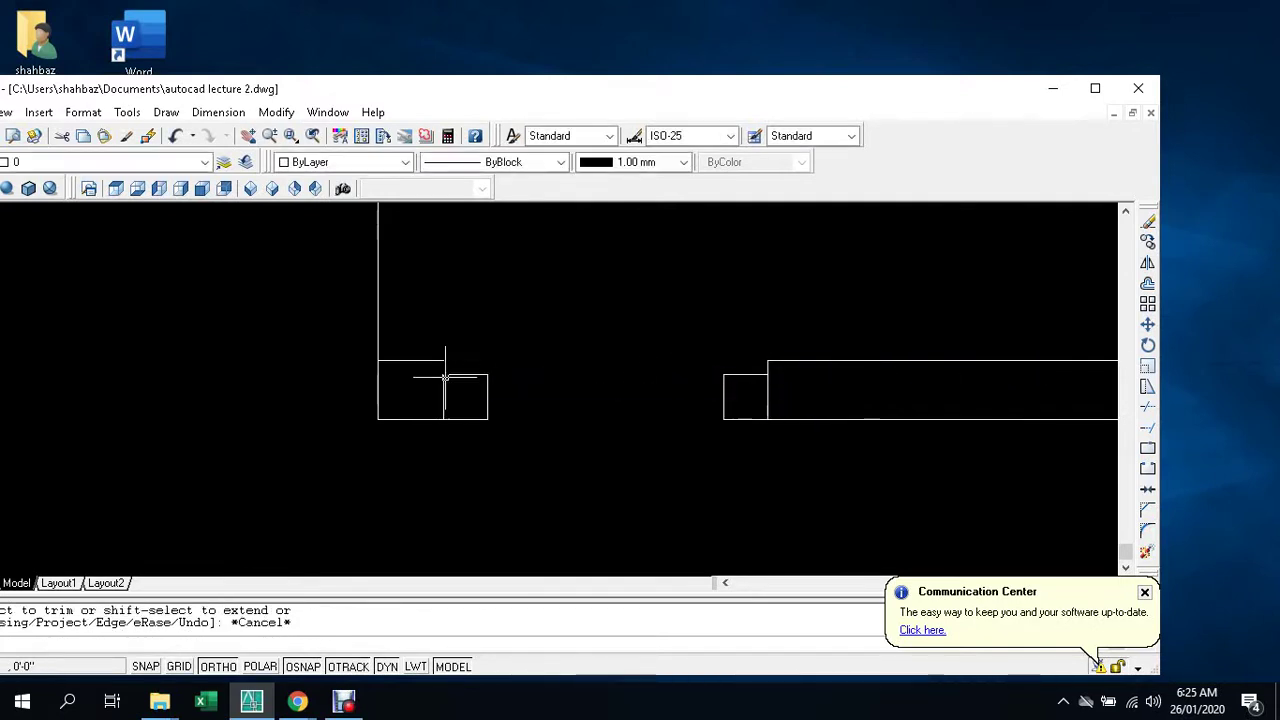
{"action": "key", "text": "Escape"}
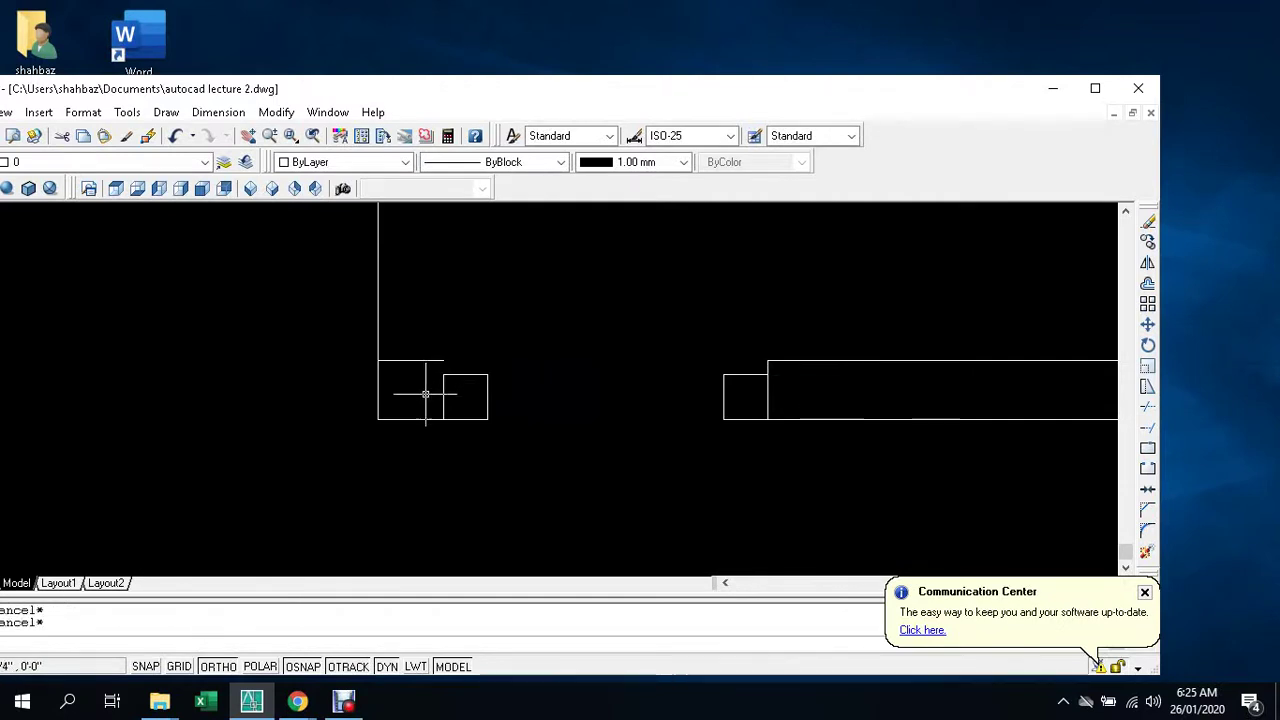
{"action": "scroll", "coordinate": [429, 397], "scroll_direction": "down", "scroll_amount": 2}
{"action": "scroll", "coordinate": [430, 433], "scroll_direction": "down", "scroll_amount": 2}
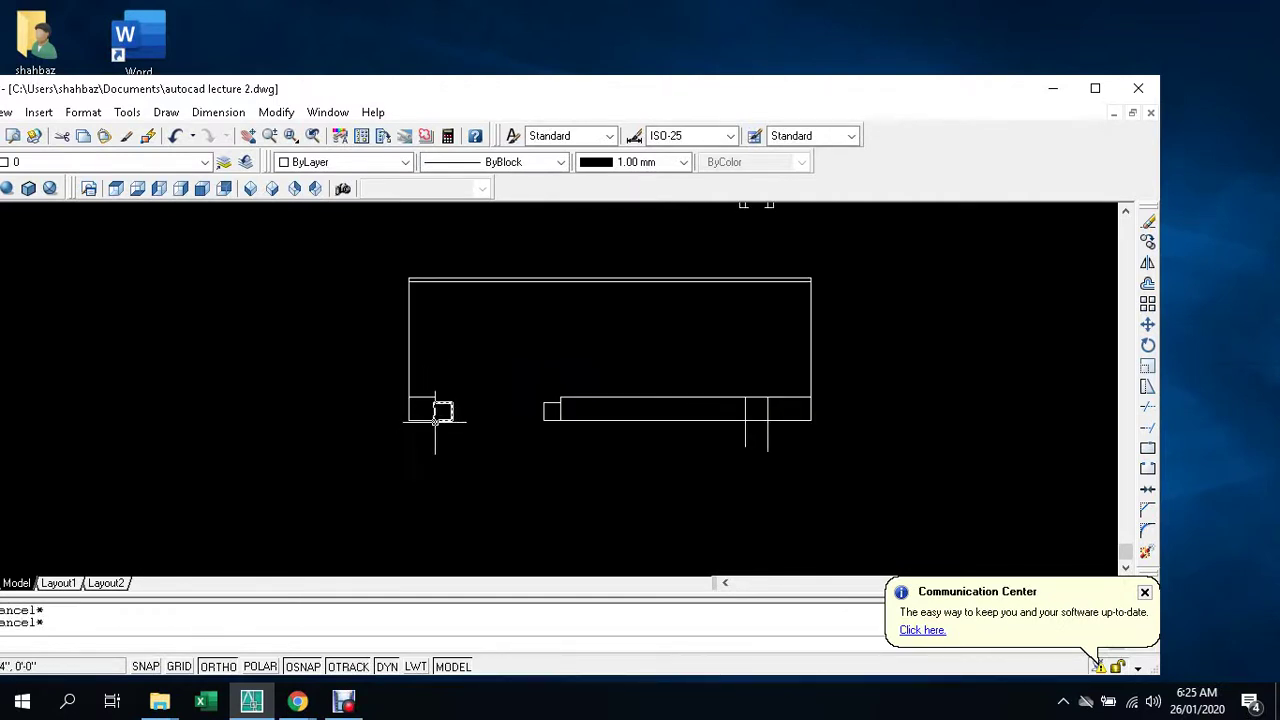
{"action": "scroll", "coordinate": [437, 418], "scroll_direction": "up", "scroll_amount": 4}
{"action": "scroll", "coordinate": [440, 420], "scroll_direction": "down", "scroll_amount": 2}
{"action": "key", "text": "Return"}
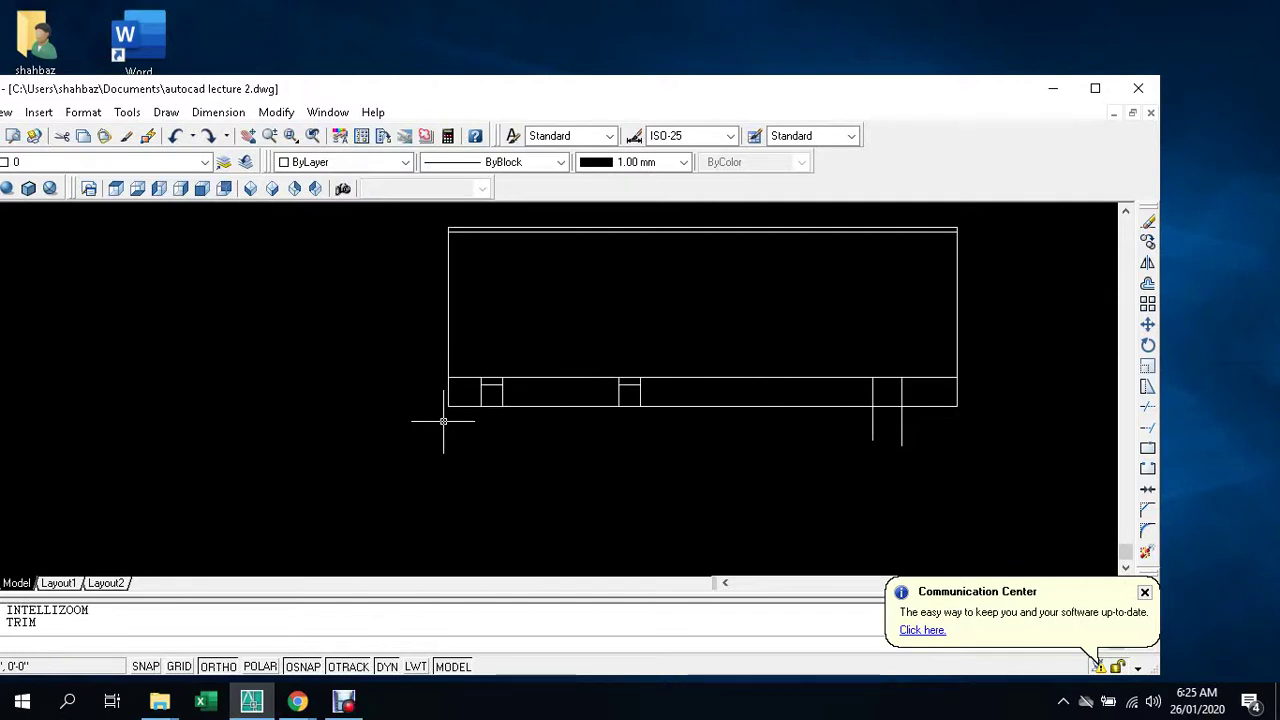
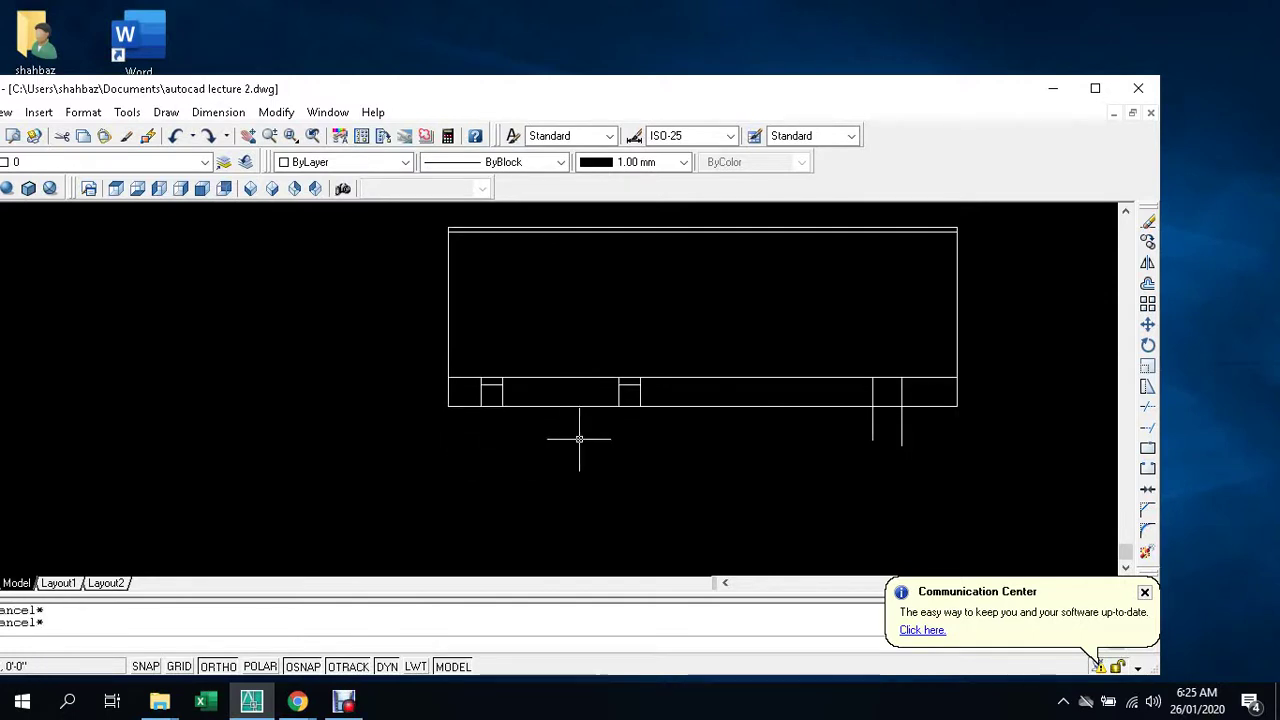
- Lift the small plinth square up above the plinth line
{"action": "type", "text": "tr"}
{"action": "key", "text": "Return"}
{"action": "scroll", "coordinate": [550, 415], "scroll_direction": "up", "scroll_amount": 3}
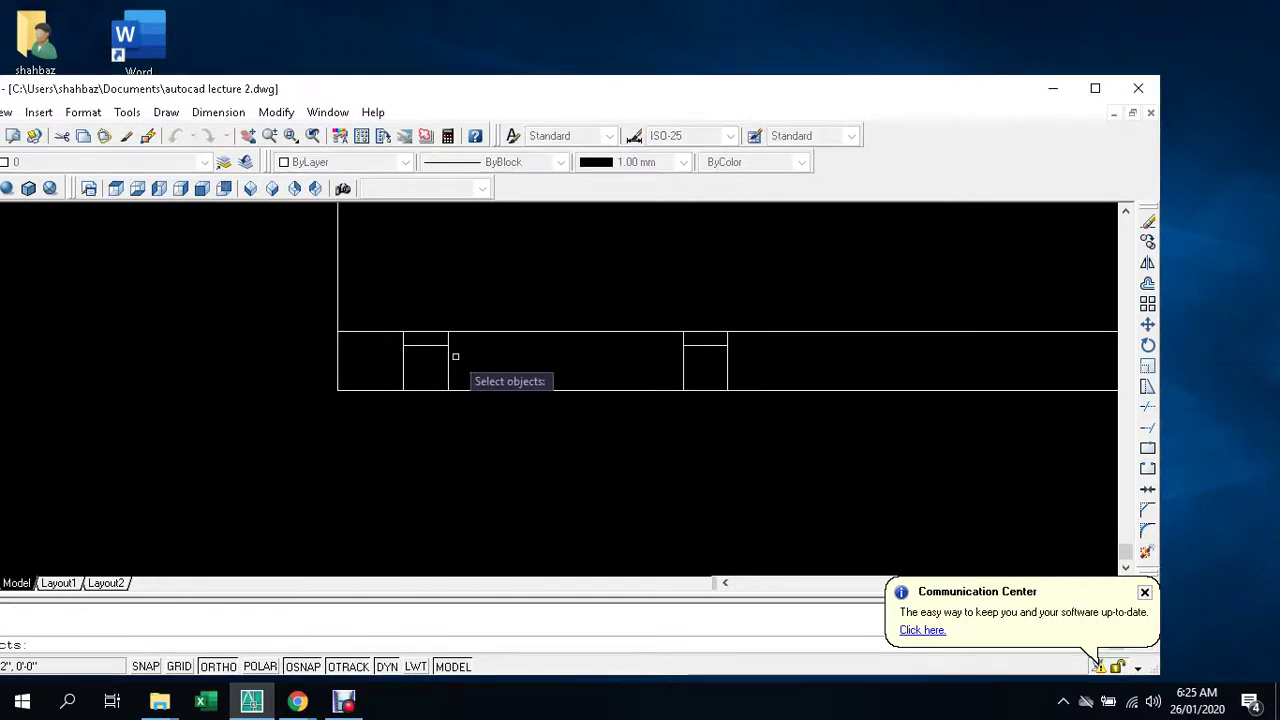
{"action": "left_click", "coordinate": [447, 358]}
{"action": "key", "text": "Return"}
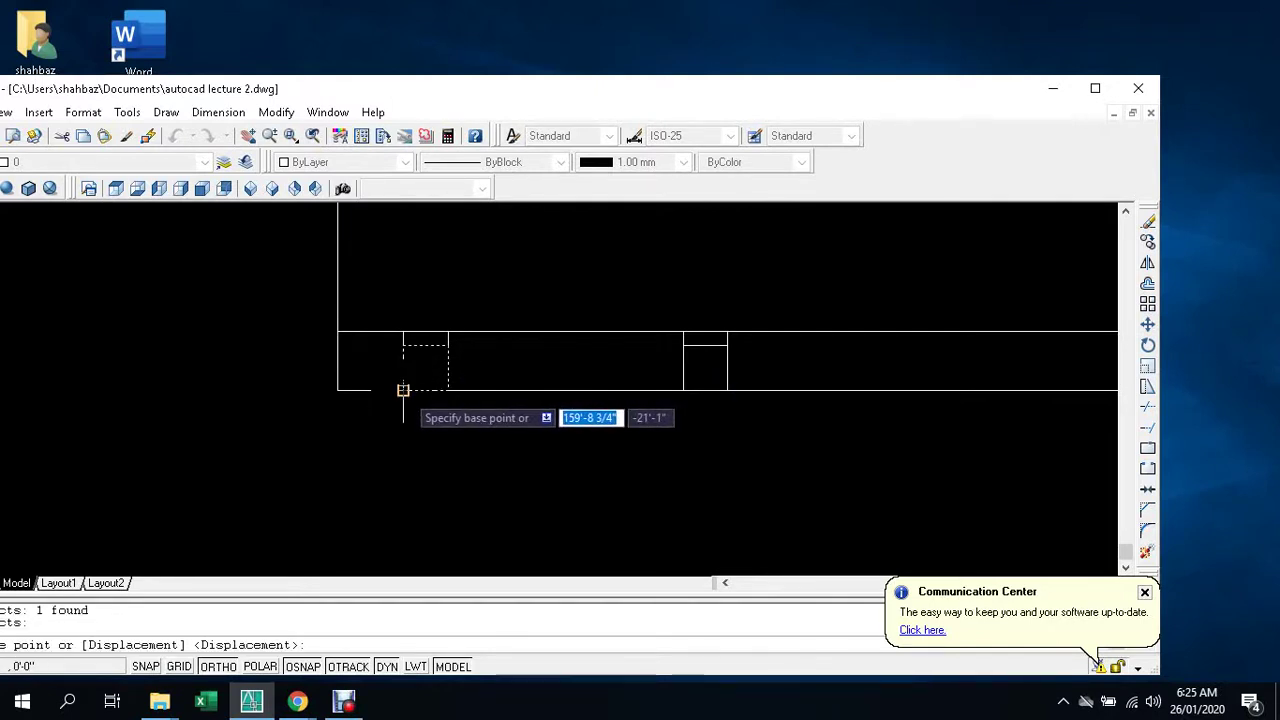
{"action": "left_click", "coordinate": [403, 390]}
{"action": "left_click", "coordinate": [402, 331]}
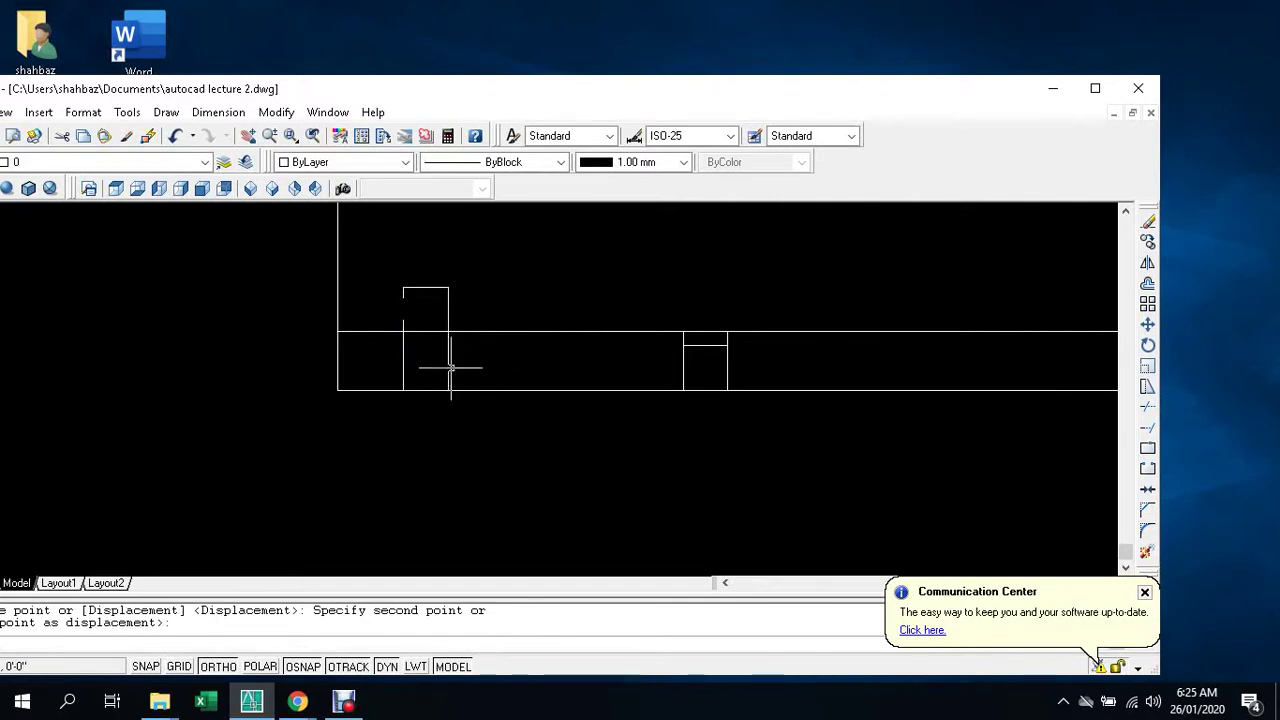
- Move the raised square across to the right, still above the plinth
{"action": "type", "text": "m"}
{"action": "key", "text": "Return"}
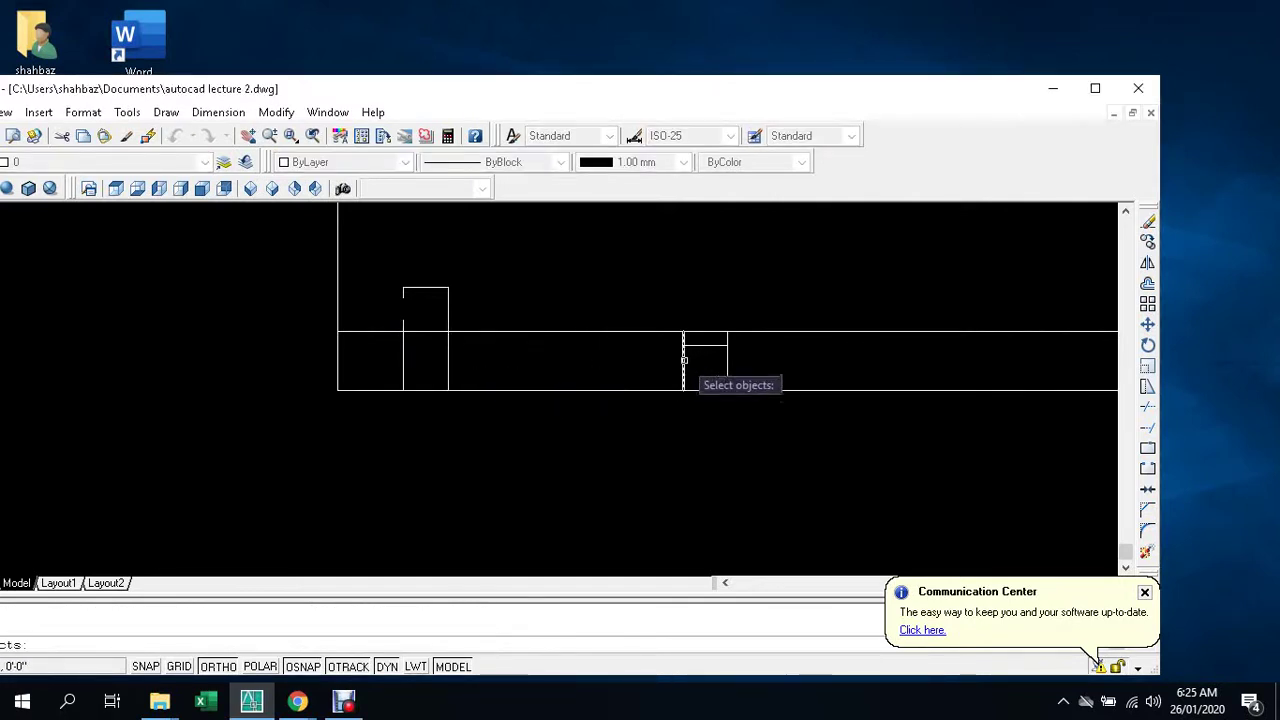
{"action": "key", "text": "Escape"}
{"action": "key", "text": "Escape"}
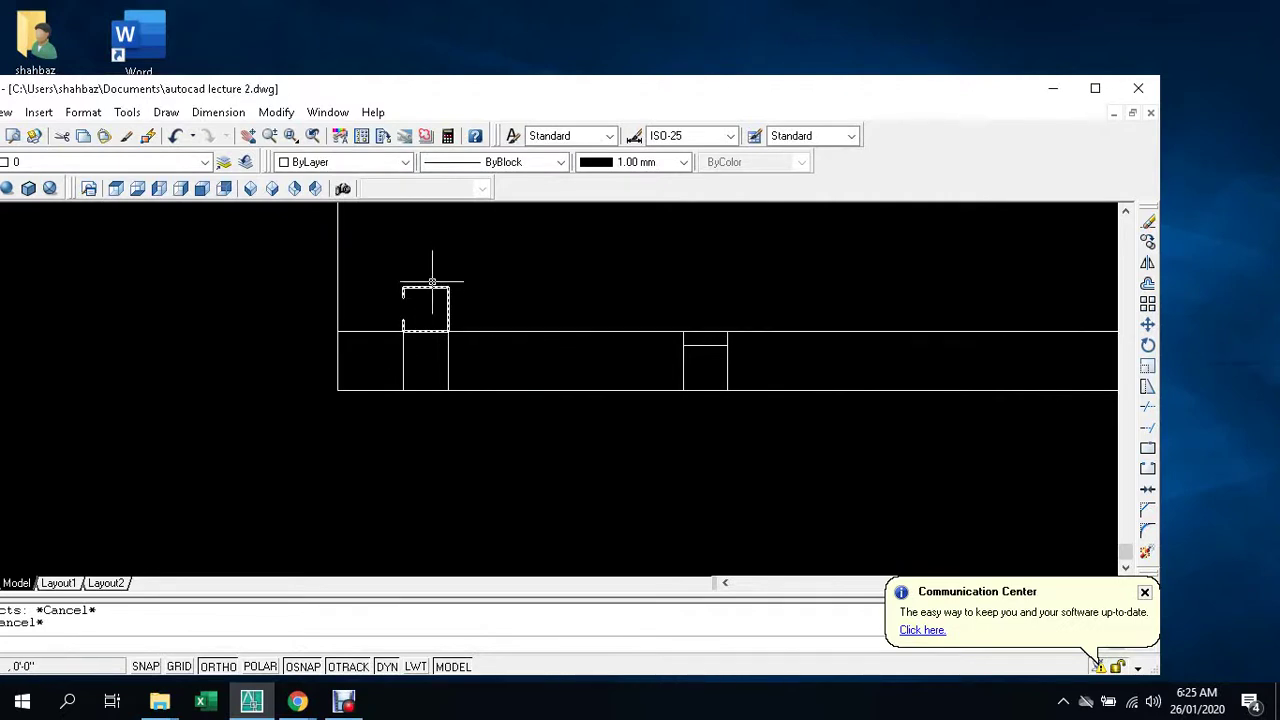
{"action": "type", "text": "m"}
{"action": "key", "text": "Return"}
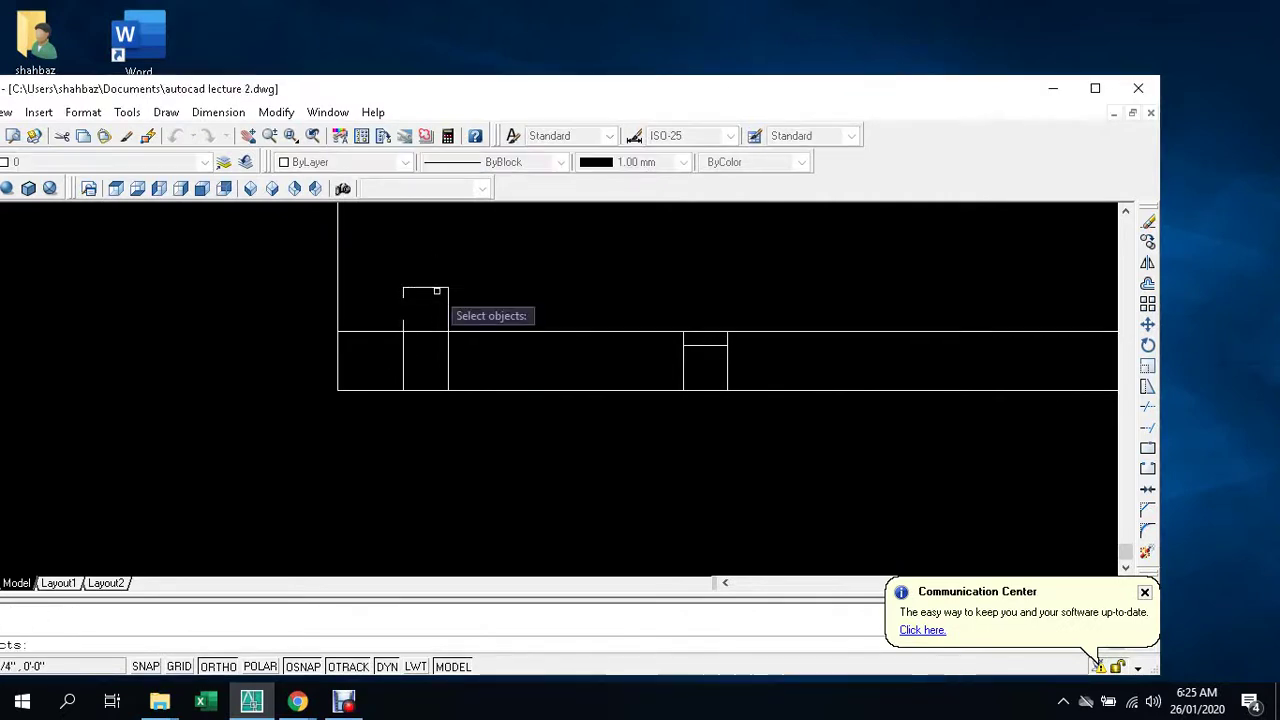
{"action": "key", "text": "Return"}
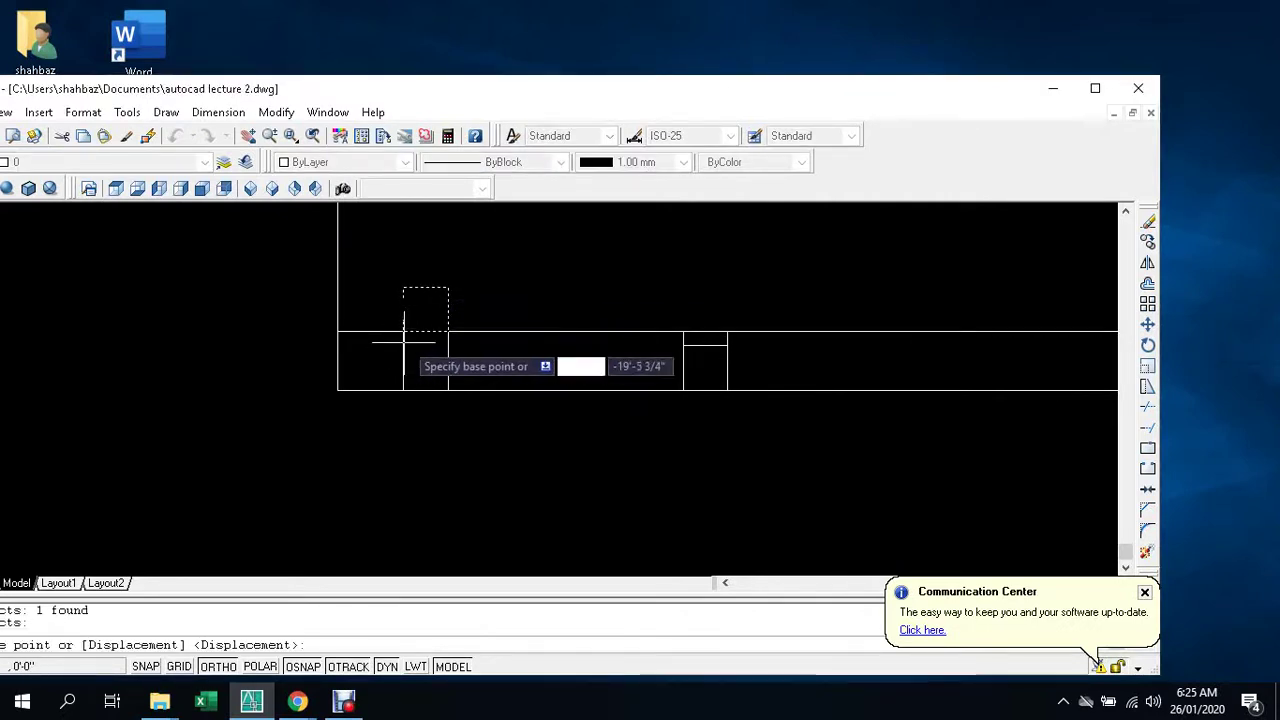
{"action": "left_click", "coordinate": [403, 330]}
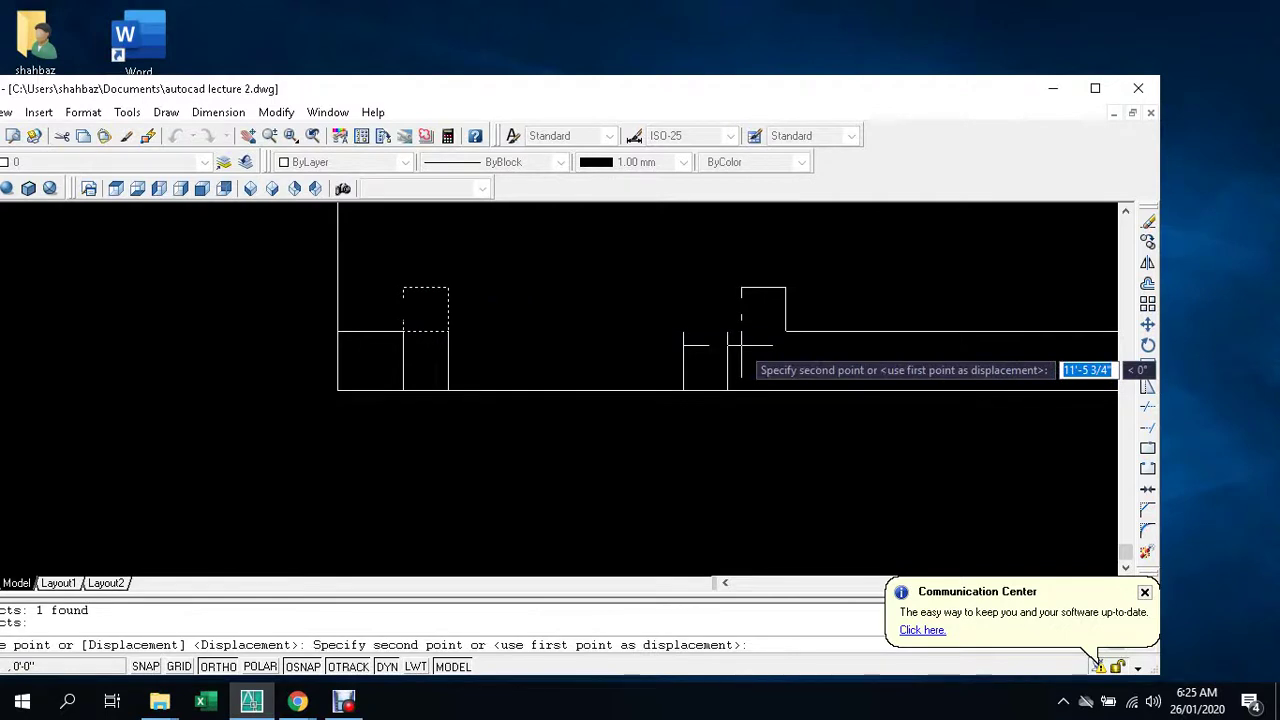
{"action": "left_click", "coordinate": [683, 331]}
{"action": "key", "text": "Escape"}
{"action": "key", "text": "Escape"}
{"action": "scroll", "coordinate": [523, 489], "scroll_direction": "down", "scroll_amount": 2}
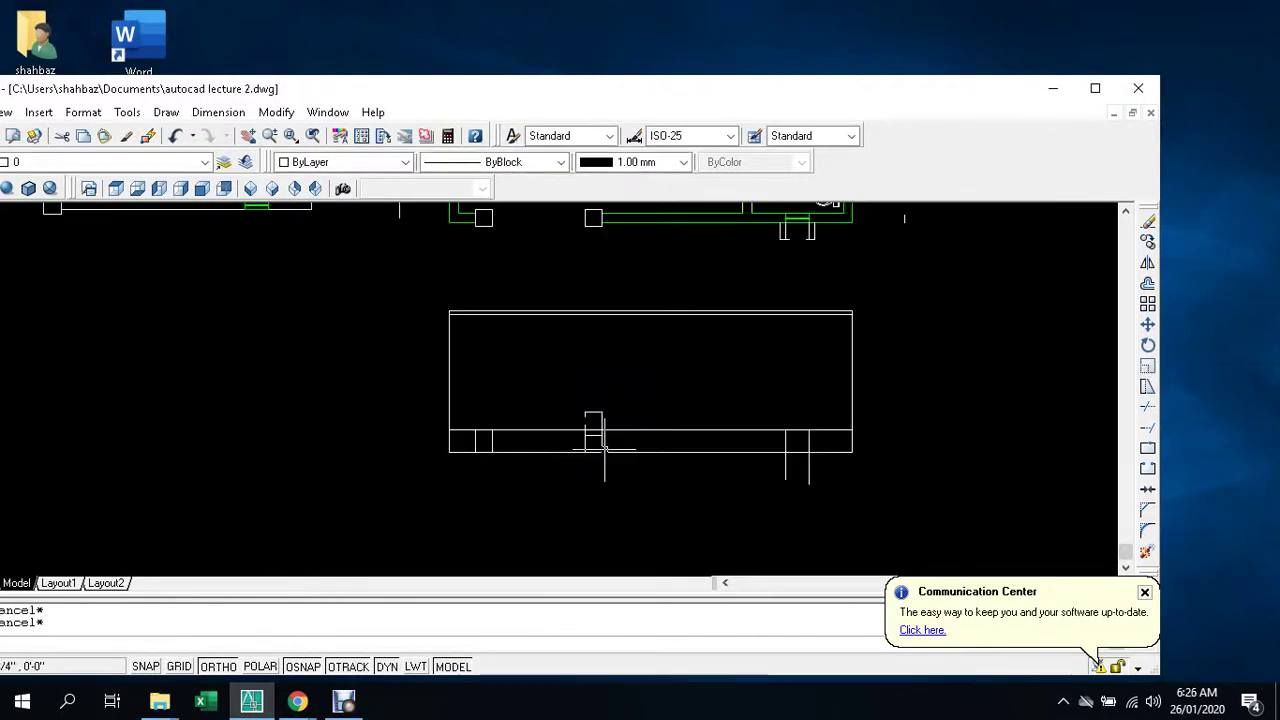
- Copy the raised square further left along the plinth
{"action": "type", "text": "co"}
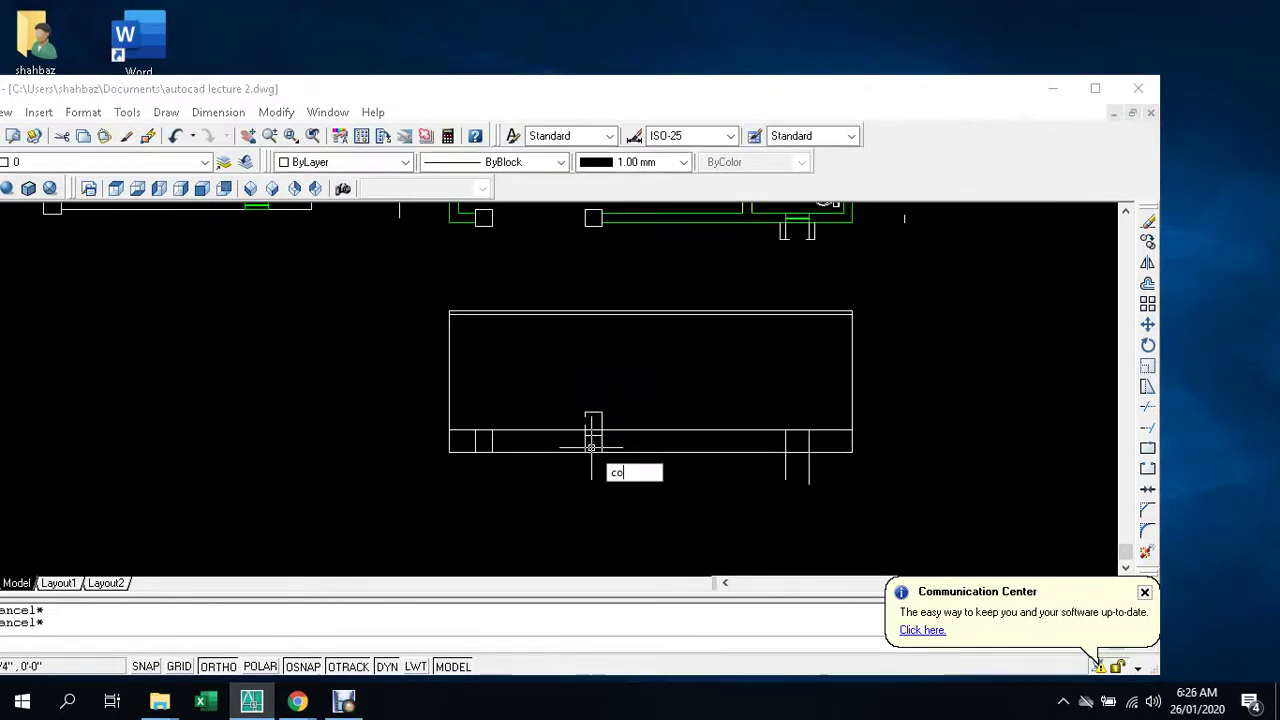
{"action": "key", "text": "Return"}
{"action": "scroll", "coordinate": [600, 438], "scroll_direction": "up", "scroll_amount": 2}
{"action": "left_click", "coordinate": [604, 387]}
{"action": "left_click", "coordinate": [558, 410]}
{"action": "key", "text": "Return"}
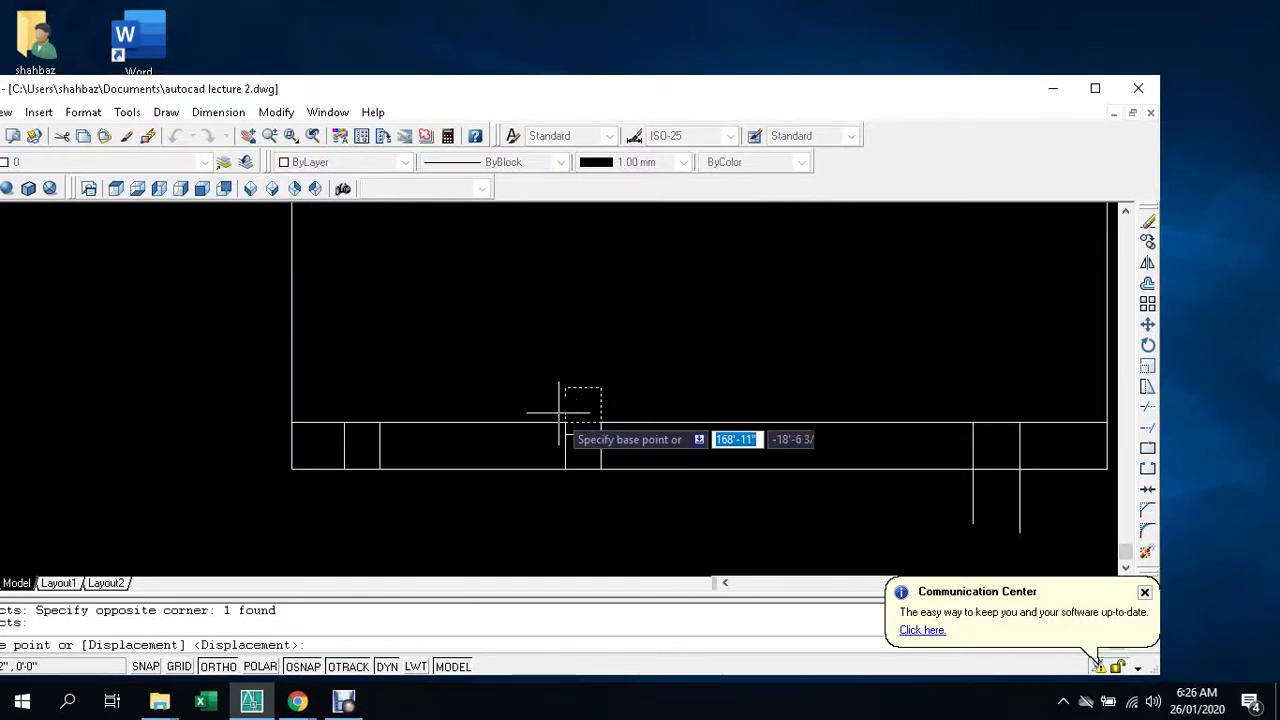
{"action": "left_click", "coordinate": [566, 422]}
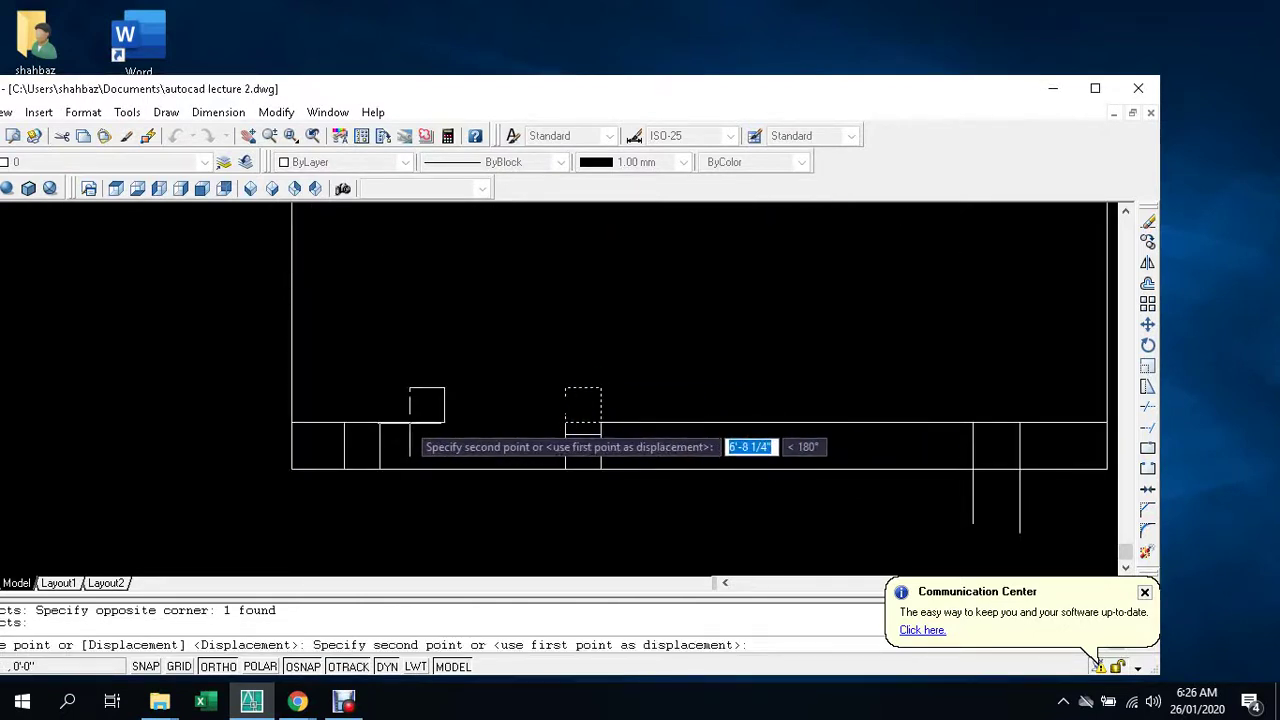
{"action": "left_click", "coordinate": [344, 422]}
{"action": "key", "text": "Escape"}
{"action": "key", "text": "Escape"}
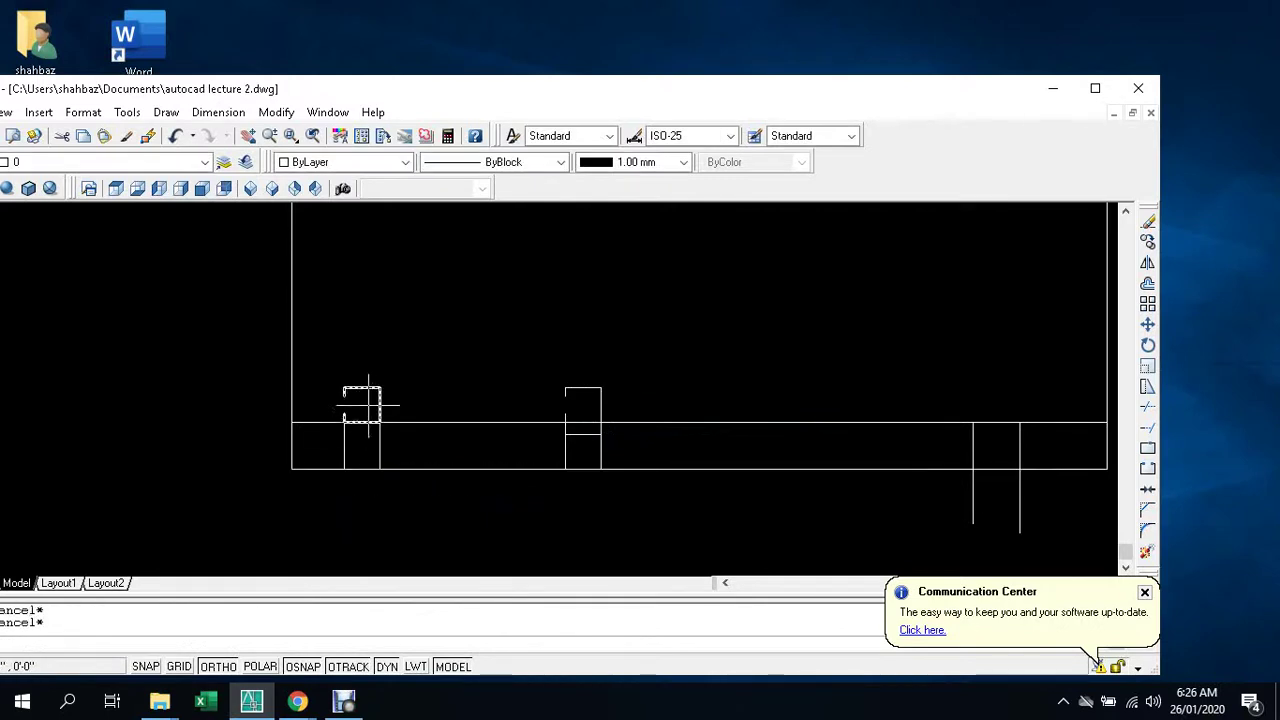
{"action": "scroll", "coordinate": [368, 405], "scroll_direction": "up", "scroll_amount": 3}
- Match the upper rectangle's properties to the left vertical line with MATCHPROP
{"action": "type", "text": "ma"}
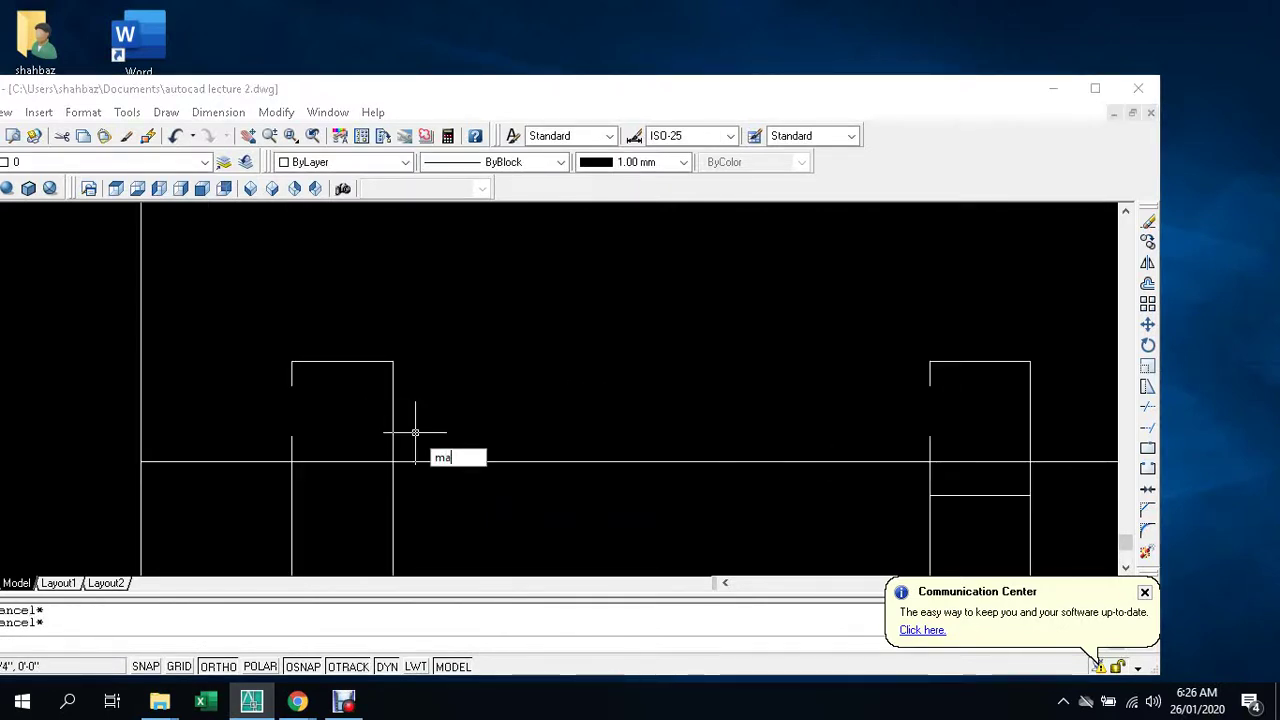
{"action": "key", "text": "Return"}
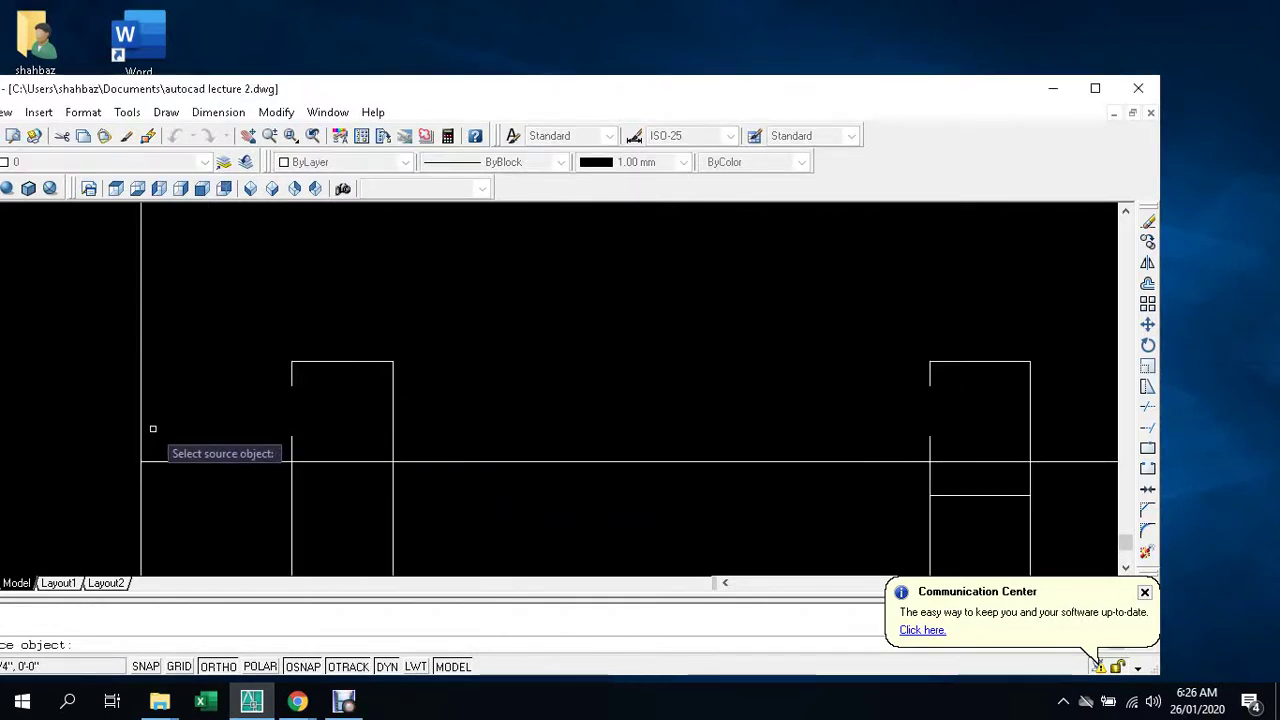
{"action": "left_click", "coordinate": [140, 414]}
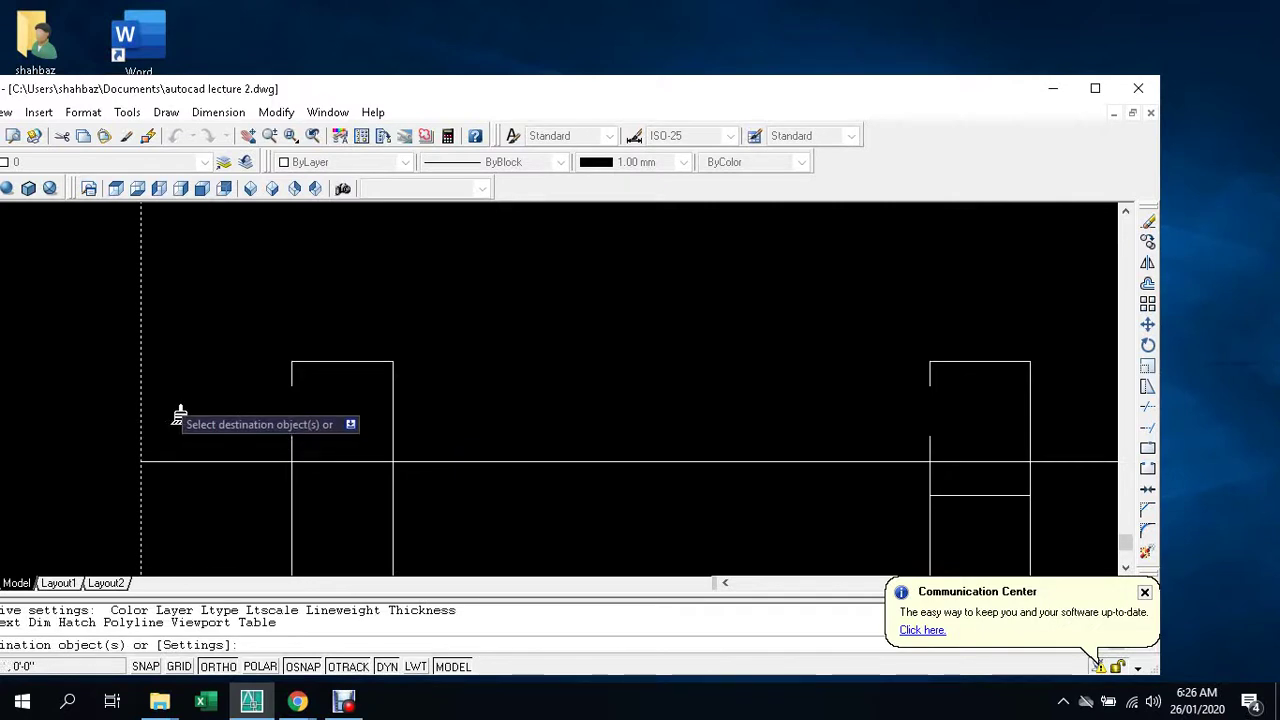
{"action": "left_click", "coordinate": [313, 362]}
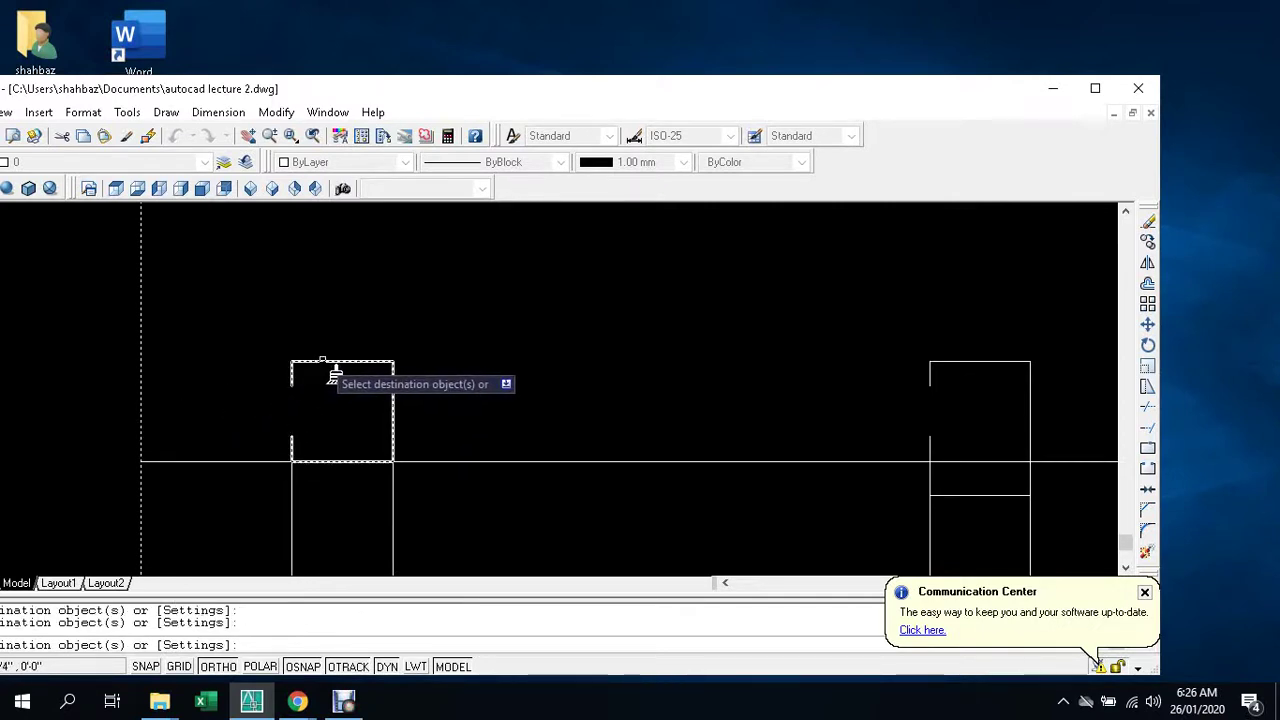
{"action": "key", "text": "Escape"}
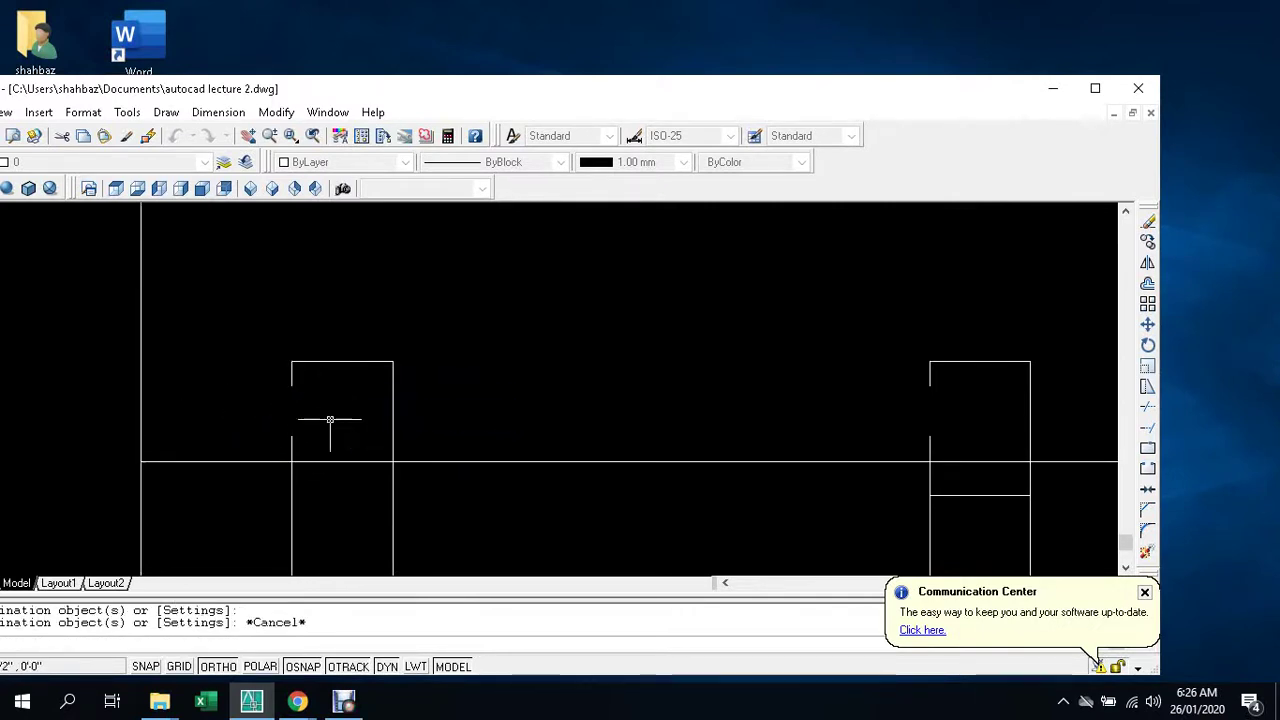
- Delete the two raised boxes on the left and right of the plinth
{"action": "scroll", "coordinate": [335, 421], "scroll_direction": "down", "scroll_amount": 2}
{"action": "scroll", "coordinate": [335, 421], "scroll_direction": "down", "scroll_amount": 2}
{"action": "scroll", "coordinate": [366, 423], "scroll_direction": "up", "scroll_amount": 3}
{"action": "left_click", "coordinate": [338, 384]}
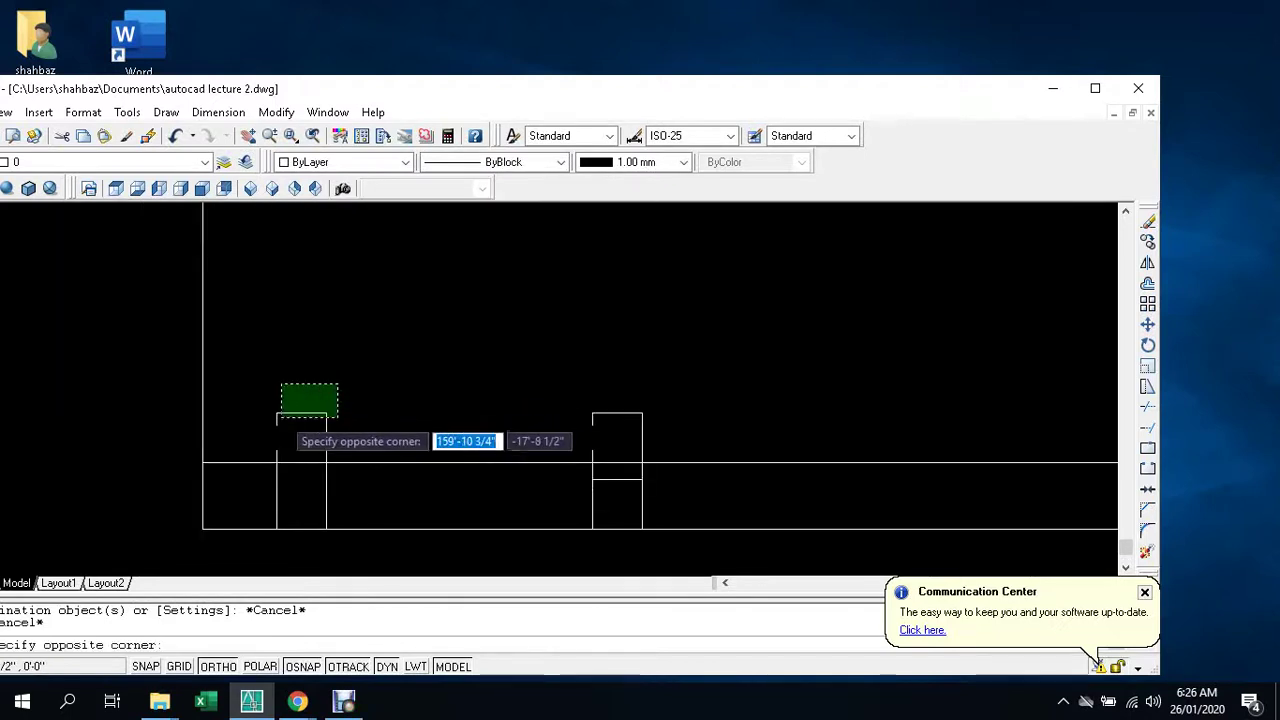
{"action": "left_click", "coordinate": [286, 428]}
{"action": "left_click", "coordinate": [662, 383]}
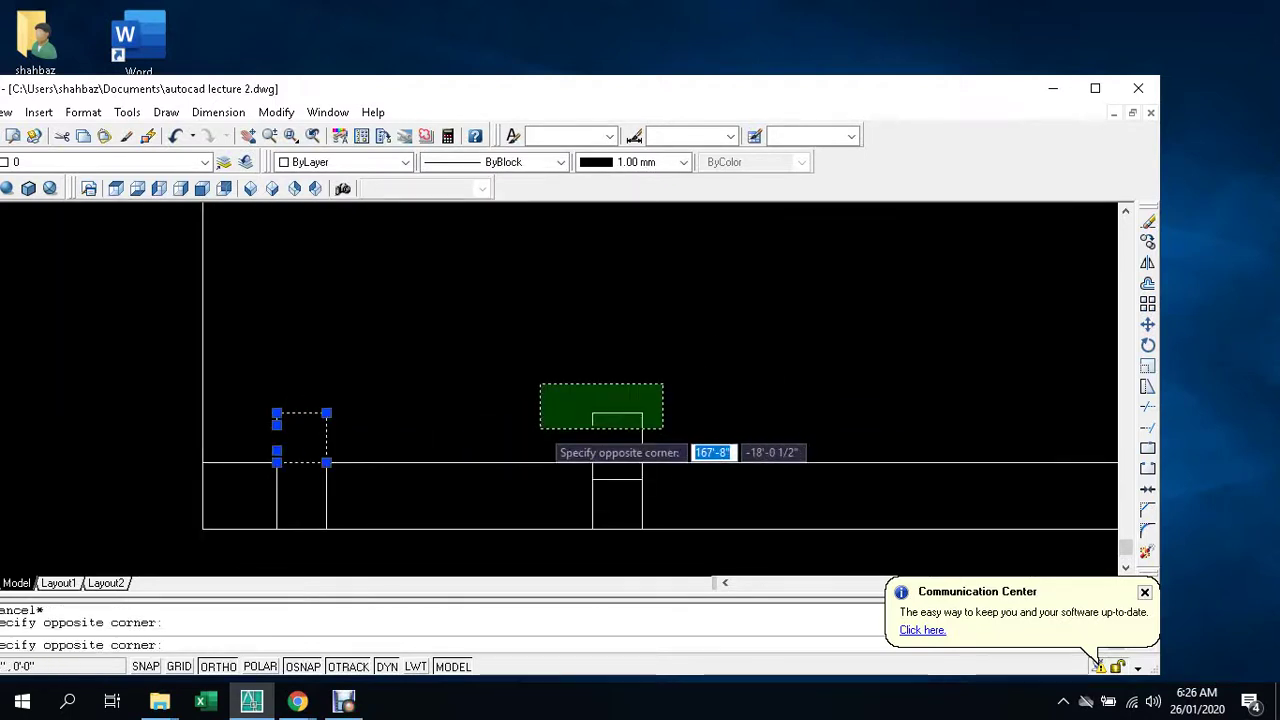
{"action": "left_click", "coordinate": [550, 424]}
{"action": "key", "text": "Delete"}
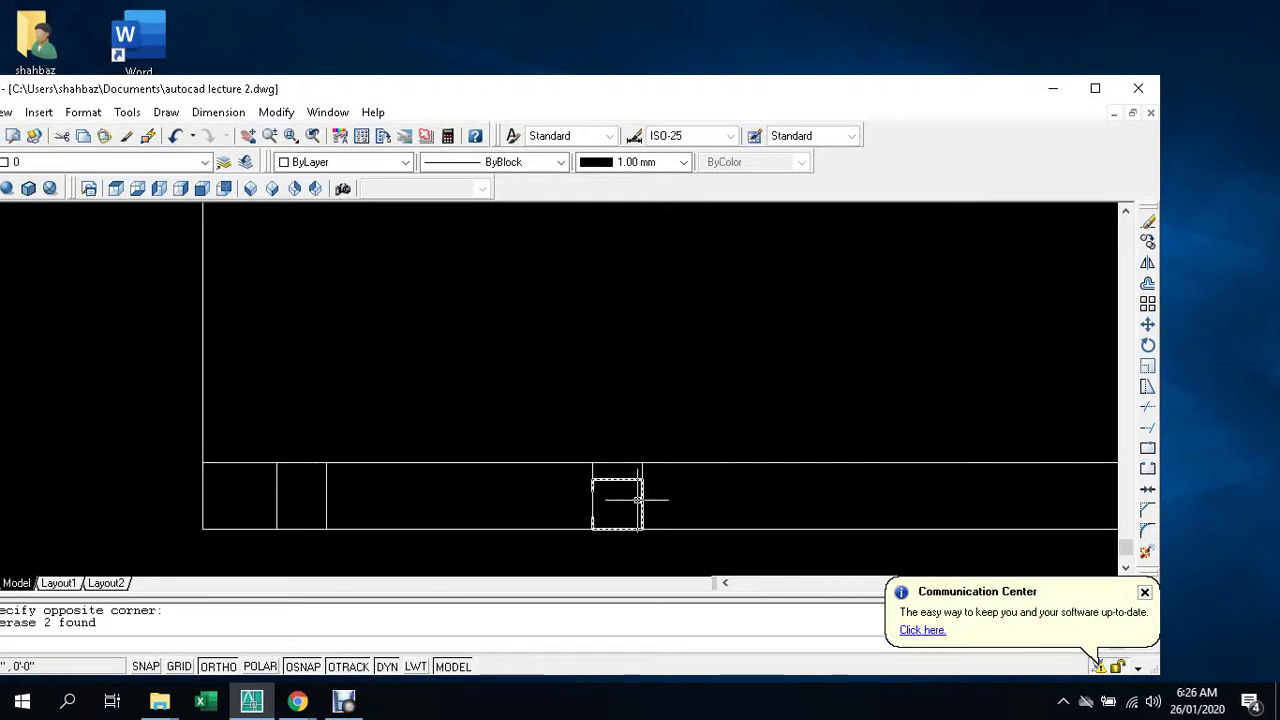
{"action": "scroll", "coordinate": [637, 498], "scroll_direction": "down", "scroll_amount": 2}
{"action": "scroll", "coordinate": [394, 500], "scroll_direction": "up", "scroll_amount": 2}
{"action": "scroll", "coordinate": [414, 494], "scroll_direction": "up", "scroll_amount": 1}
{"action": "scroll", "coordinate": [688, 517], "scroll_direction": "down", "scroll_amount": 1}
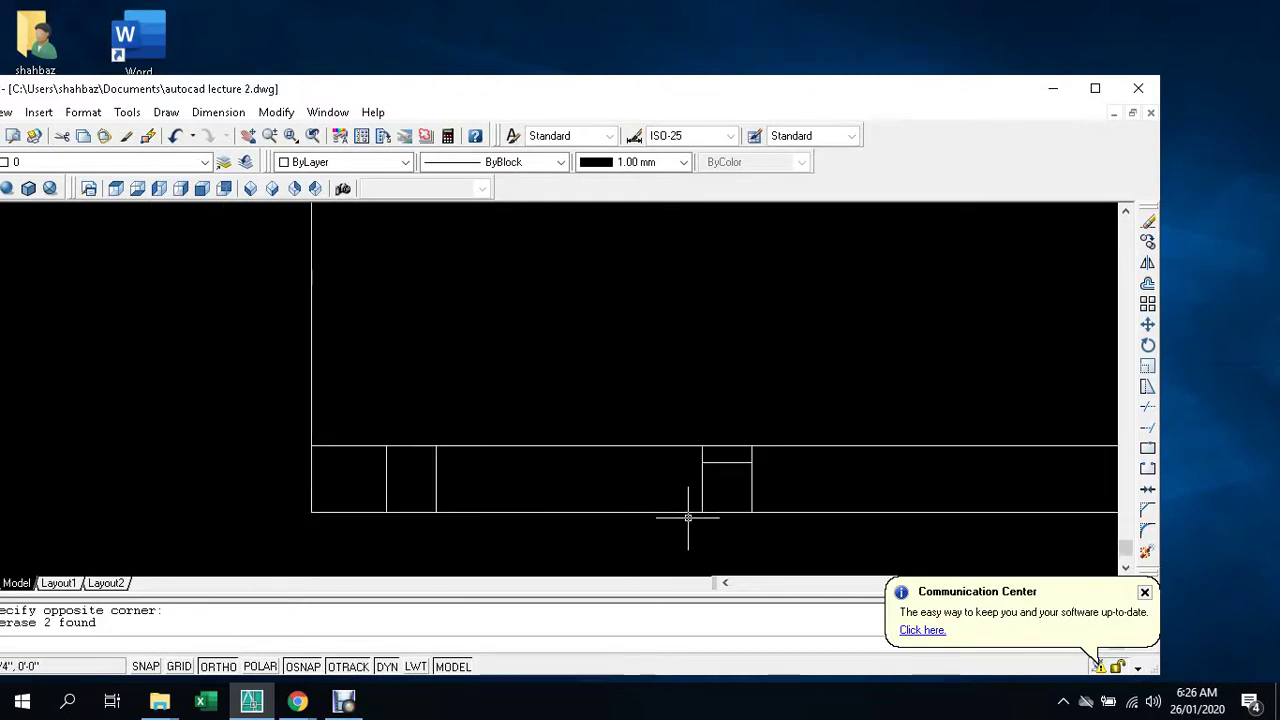
{"action": "scroll", "coordinate": [717, 503], "scroll_direction": "up", "scroll_amount": 3}
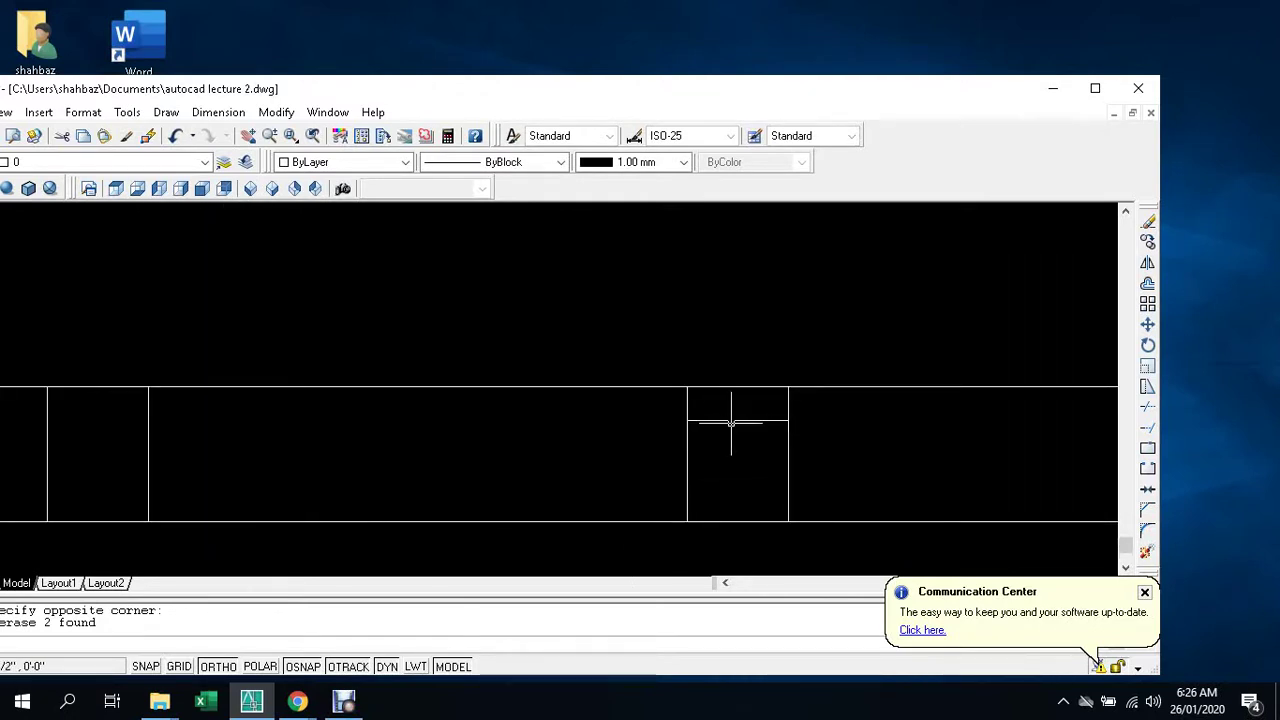
{"action": "scroll", "coordinate": [731, 423], "scroll_direction": "down", "scroll_amount": 3}
{"action": "scroll", "coordinate": [635, 305], "scroll_direction": "up", "scroll_amount": 3}
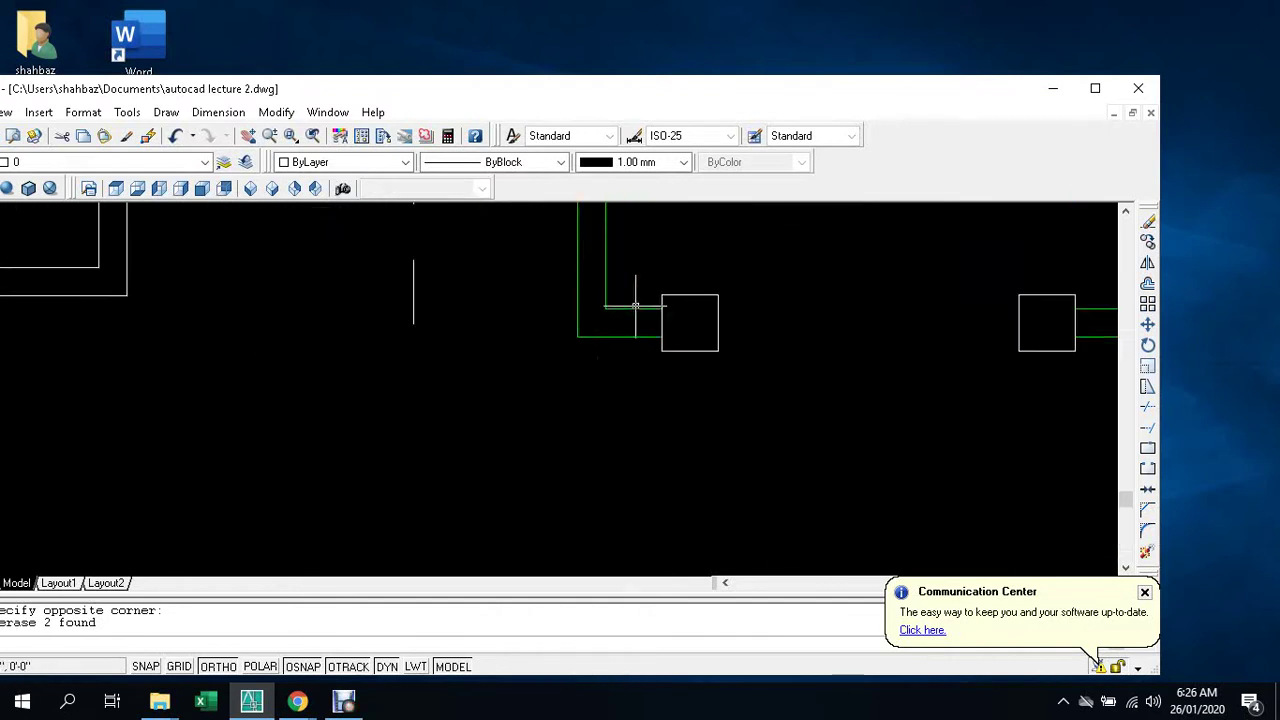
{"action": "scroll", "coordinate": [663, 329], "scroll_direction": "up", "scroll_amount": 2}
{"action": "scroll", "coordinate": [658, 321], "scroll_direction": "up", "scroll_amount": 1}
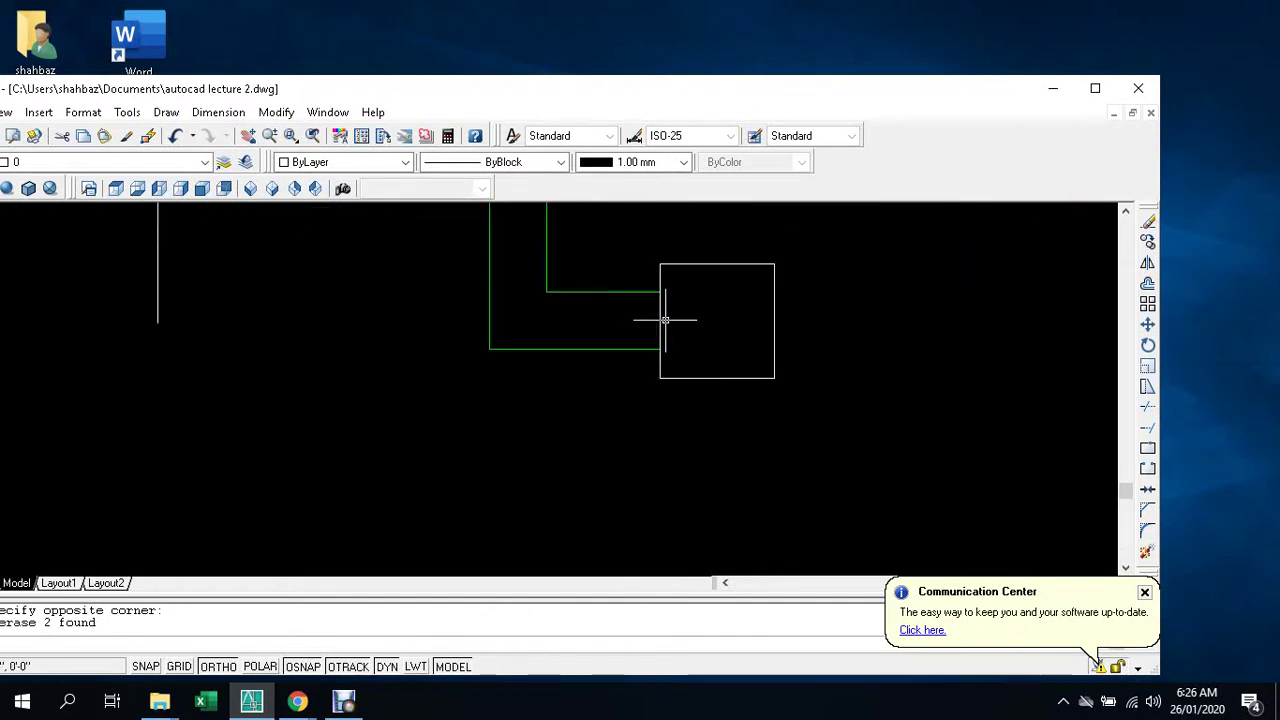
- Trace a polyline up, across and down the square's left, top and right sides
{"action": "type", "text": "pl"}
{"action": "key", "text": "Return"}
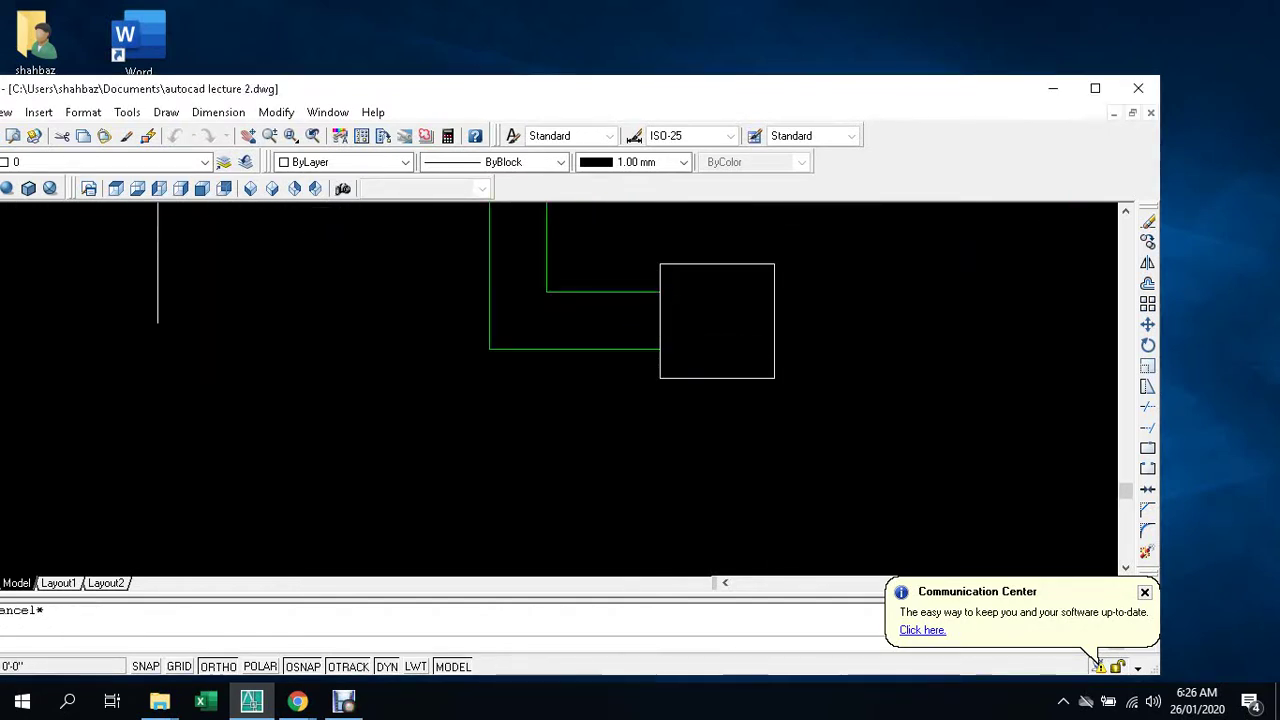
{"action": "left_click", "coordinate": [660, 378]}
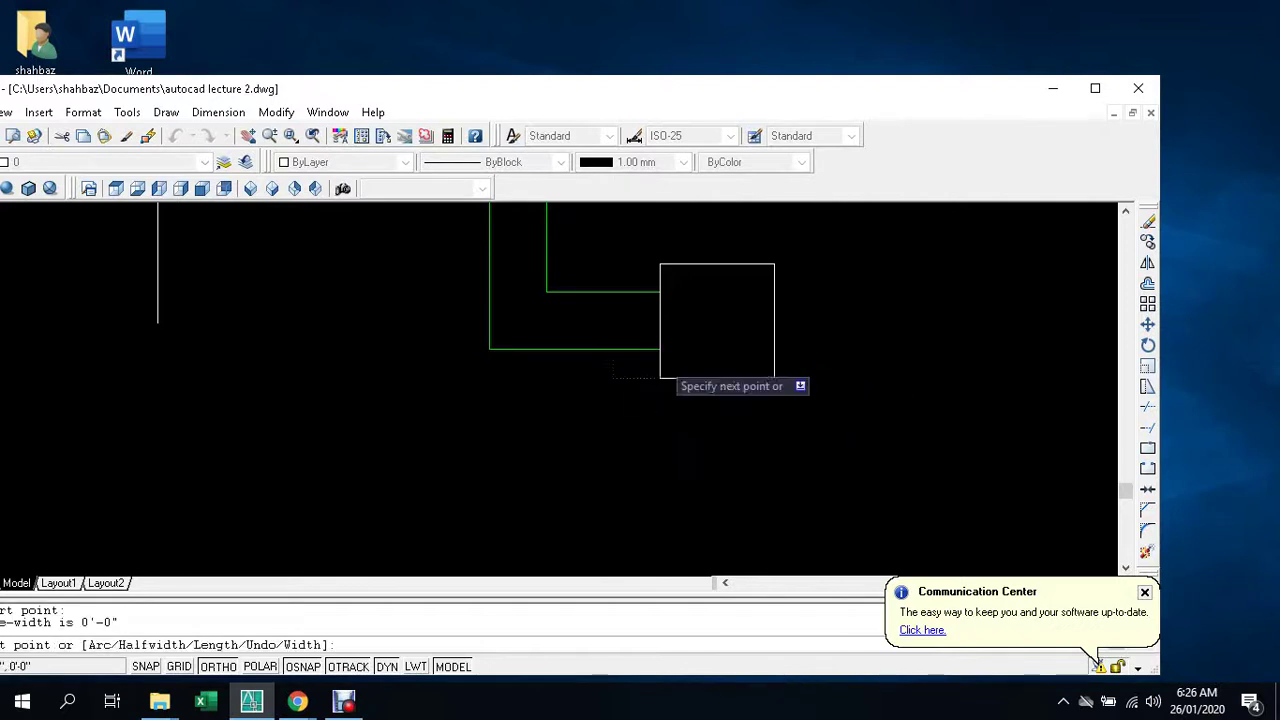
{"action": "left_click", "coordinate": [660, 263]}
{"action": "left_click", "coordinate": [774, 263]}
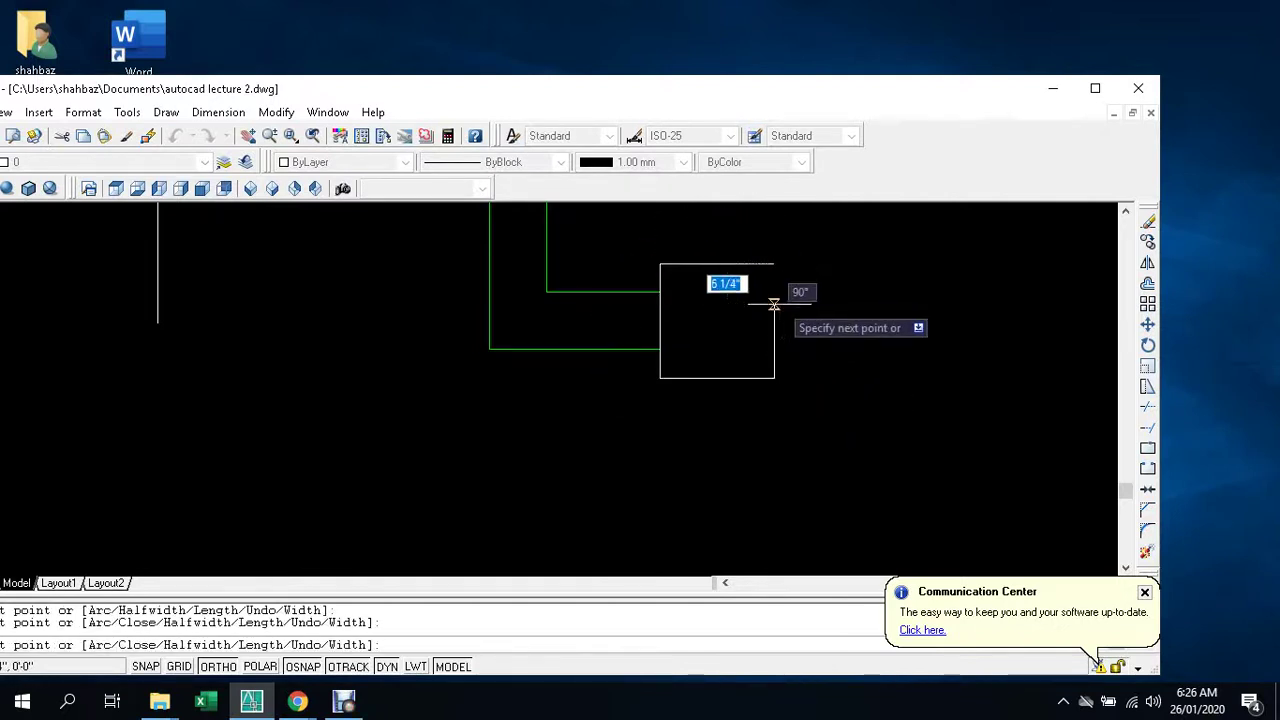
{"action": "left_click", "coordinate": [774, 378]}
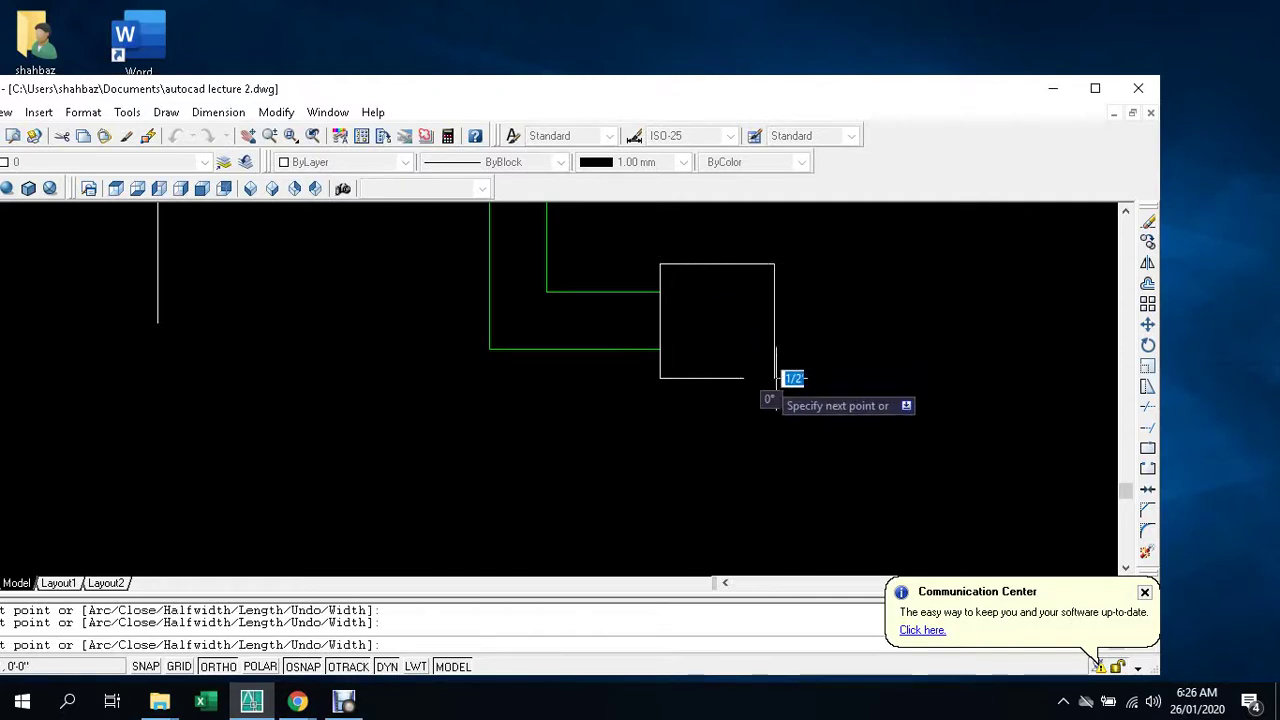
{"action": "key", "text": "Escape"}
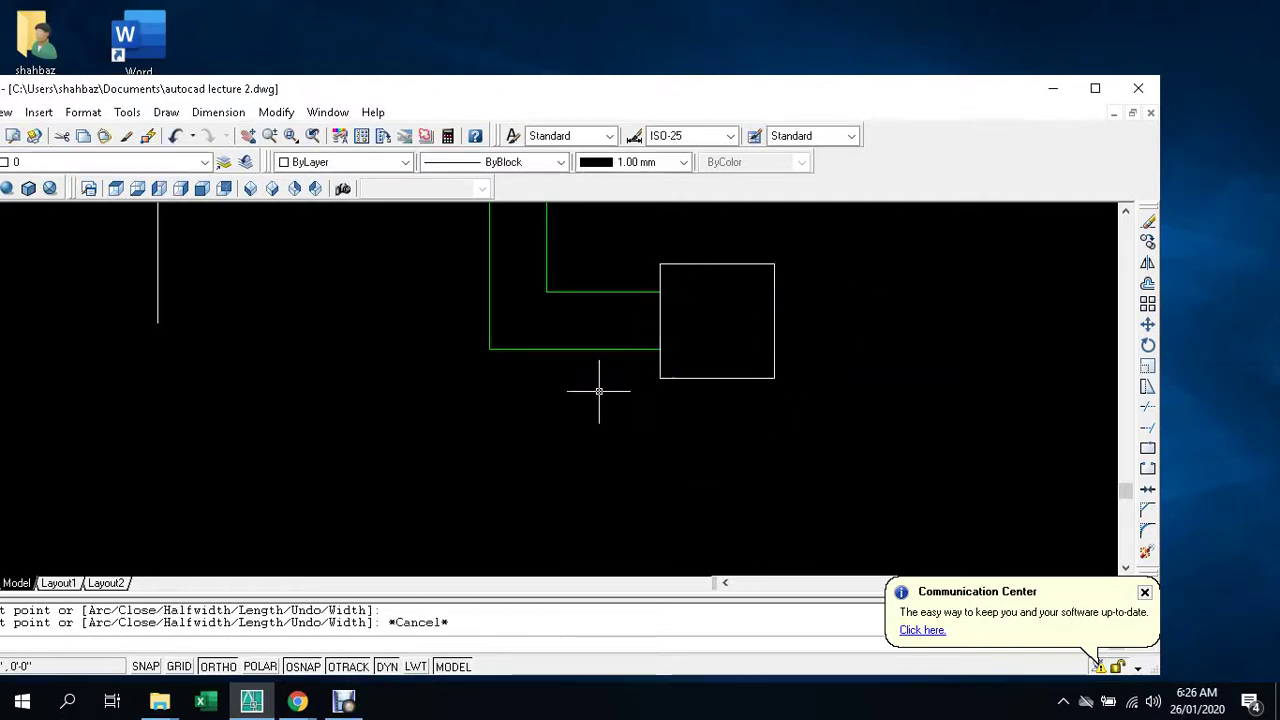
{"action": "key", "text": "Escape"}
{"action": "scroll", "coordinate": [600, 386], "scroll_direction": "down", "scroll_amount": 3}
{"action": "scroll", "coordinate": [600, 386], "scroll_direction": "down", "scroll_amount": 4}
{"action": "scroll", "coordinate": [611, 441], "scroll_direction": "up", "scroll_amount": 6}
{"action": "scroll", "coordinate": [630, 445], "scroll_direction": "up", "scroll_amount": 4}
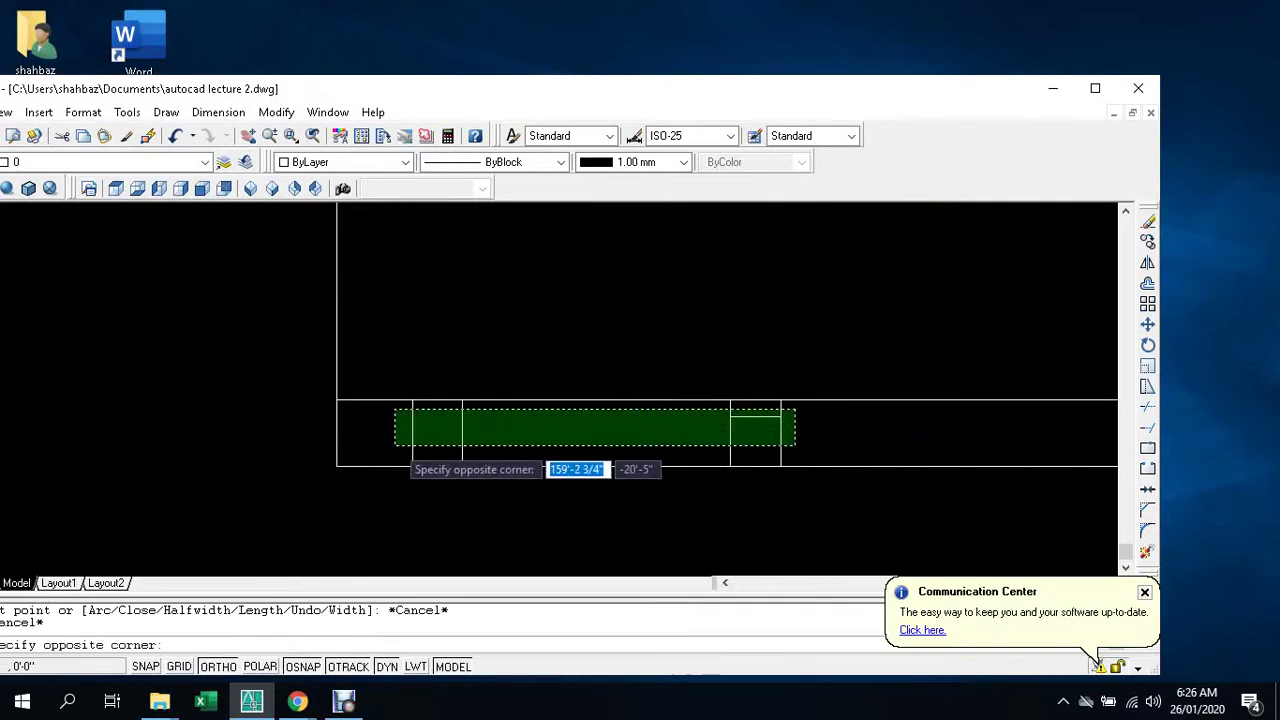
- Delete the small rectangle in the plinth band
{"action": "left_click", "coordinate": [397, 443]}
{"action": "key", "text": "Escape"}
{"action": "key", "text": "Escape"}
{"action": "scroll", "coordinate": [769, 415], "scroll_direction": "up", "scroll_amount": 2}
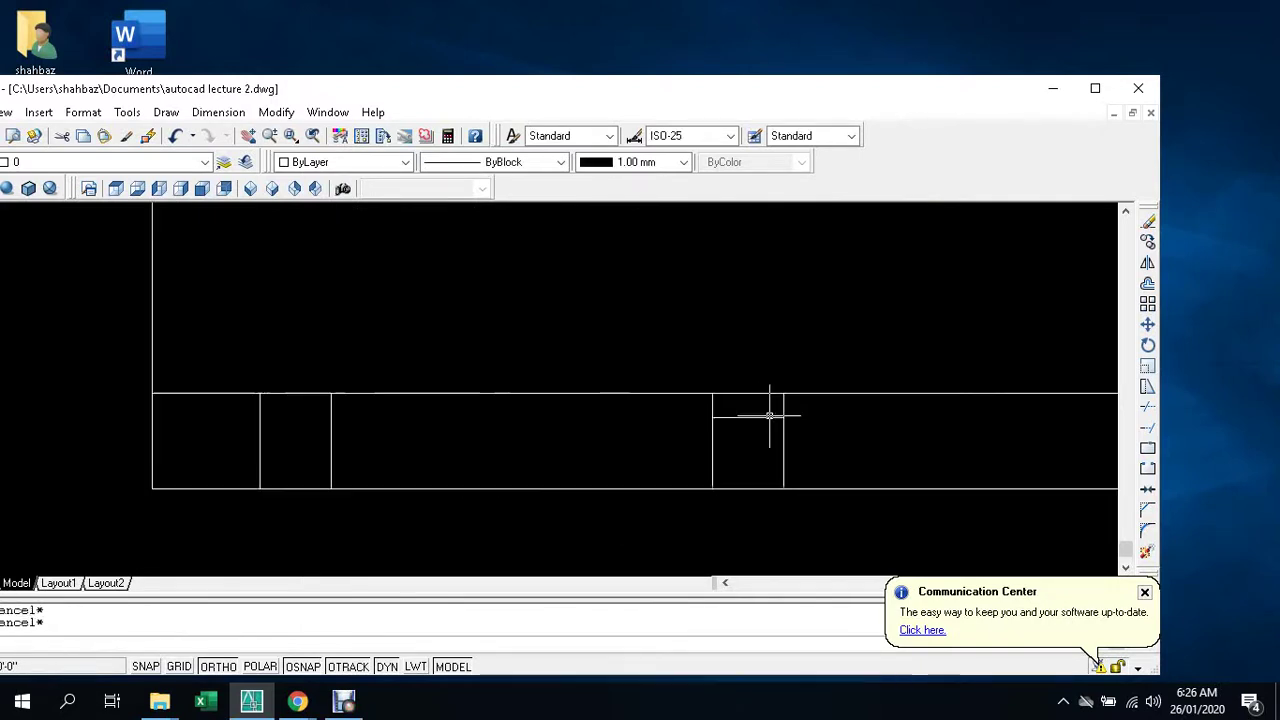
{"action": "left_click", "coordinate": [751, 415]}
{"action": "key", "text": "Delete"}
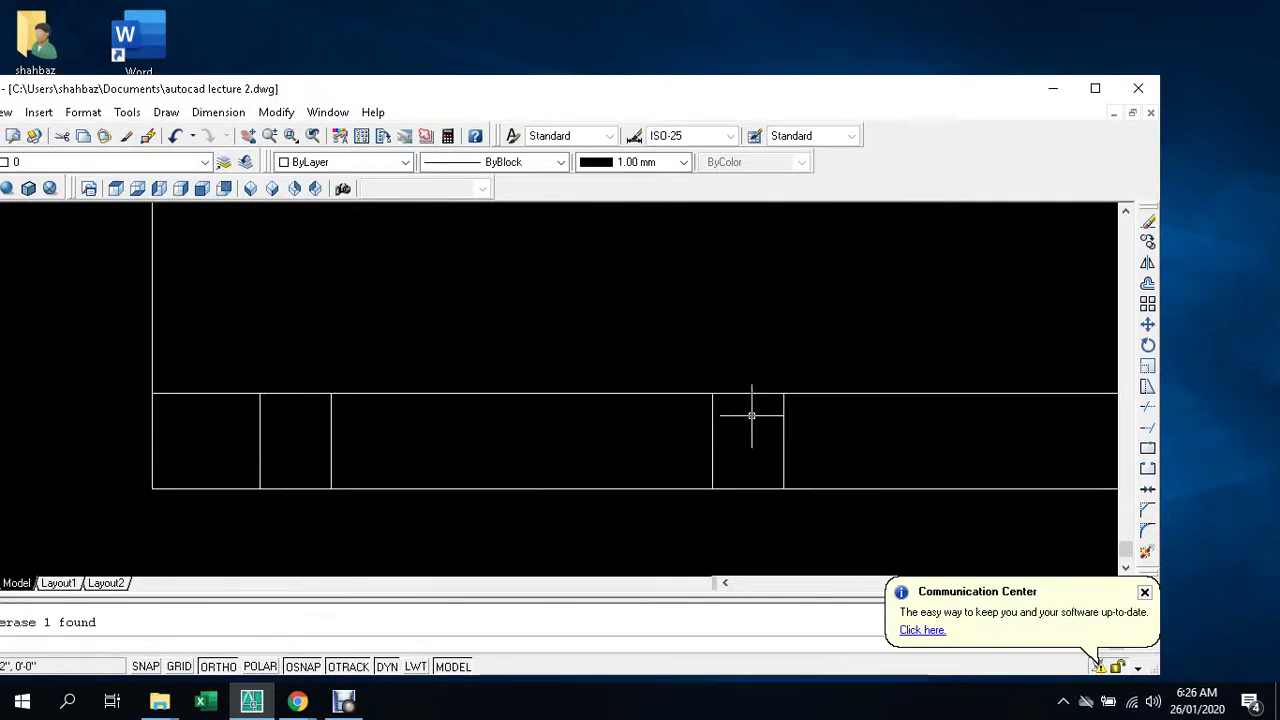
{"action": "scroll", "coordinate": [751, 415], "scroll_direction": "down", "scroll_amount": 3}
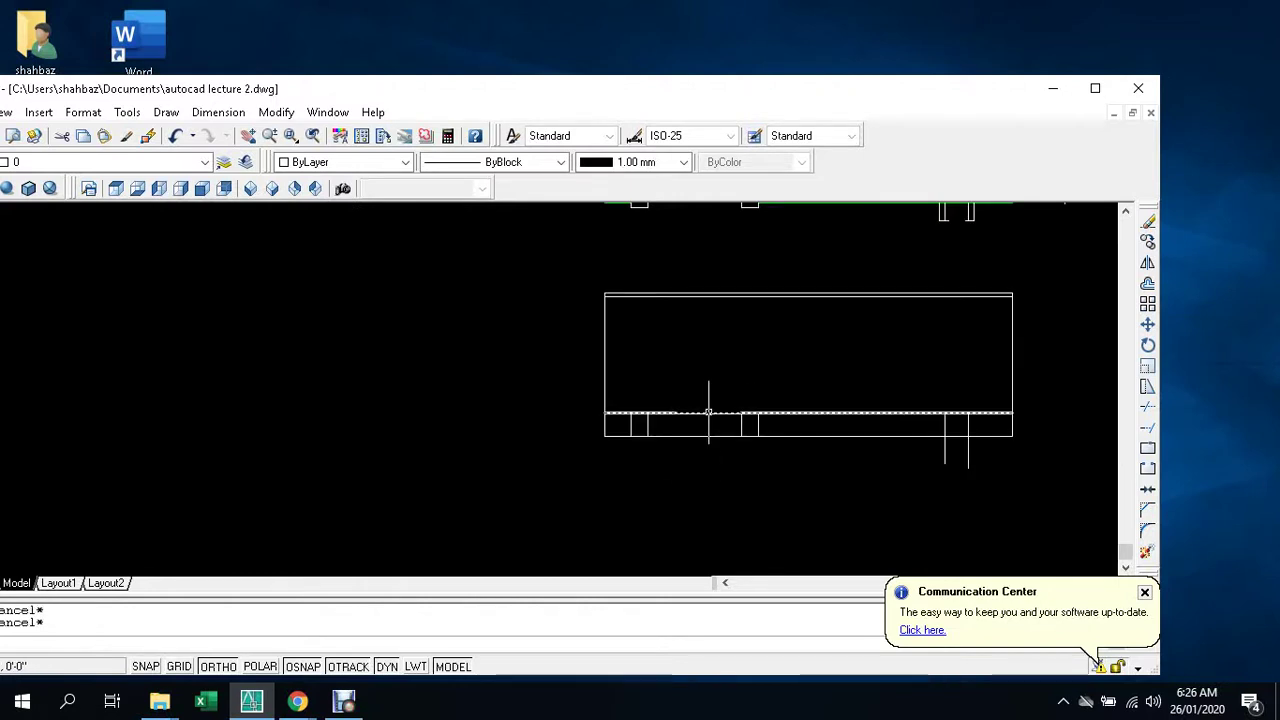
- Copy the plan's column square onto the plinth in two places
{"action": "type", "text": "co"}
{"action": "key", "text": "Return"}
{"action": "scroll", "coordinate": [709, 405], "scroll_direction": "down", "scroll_amount": 3}
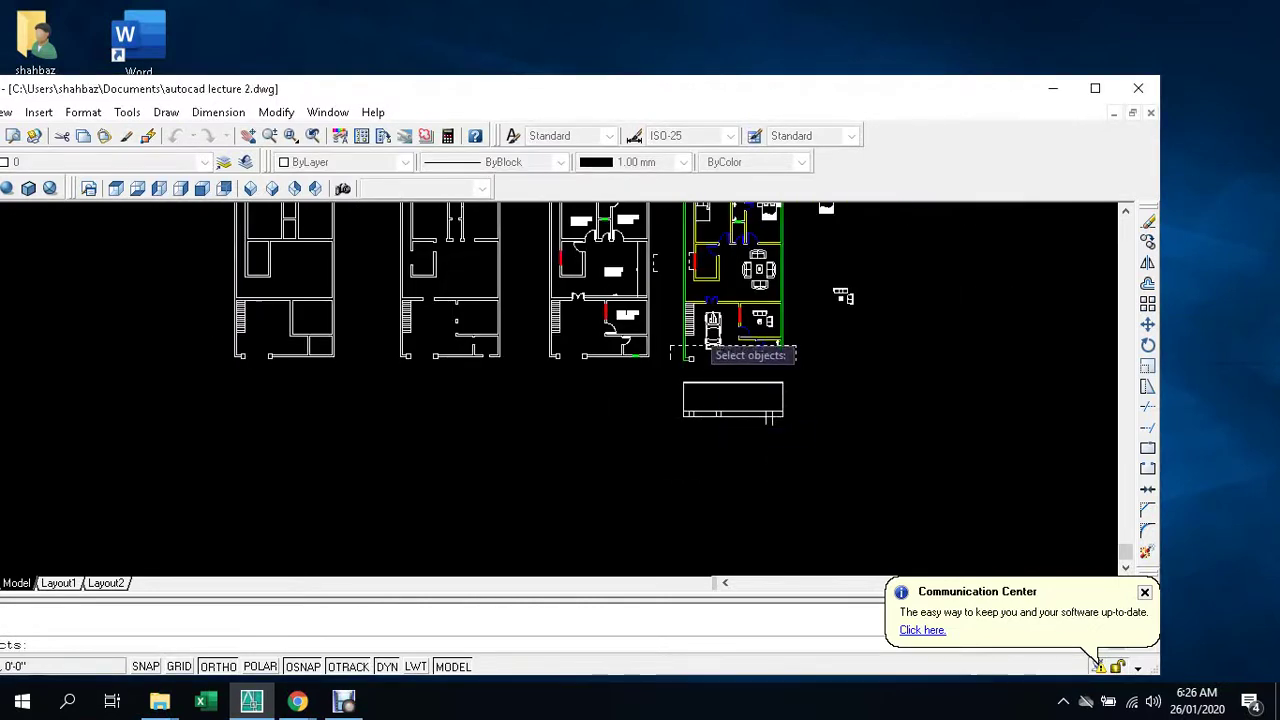
{"action": "scroll", "coordinate": [710, 345], "scroll_direction": "up", "scroll_amount": 3}
{"action": "scroll", "coordinate": [690, 410], "scroll_direction": "up", "scroll_amount": 2}
{"action": "key", "text": "Return"}
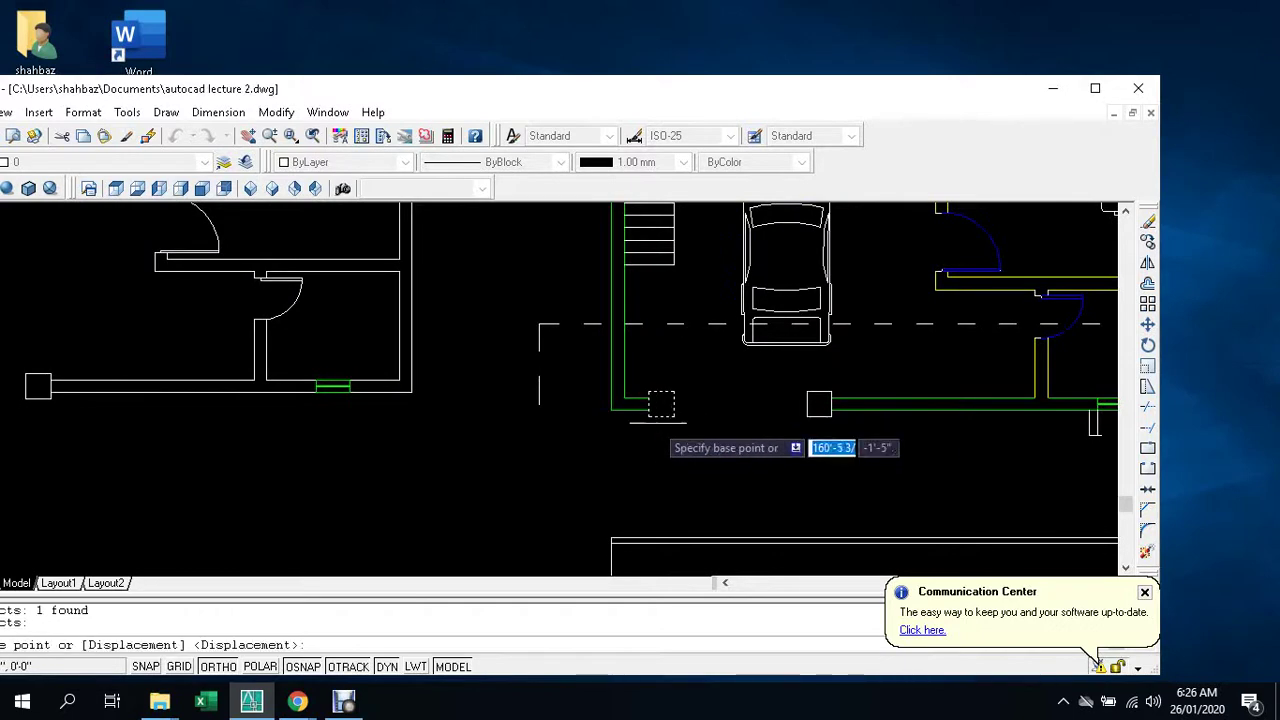
{"action": "left_click", "coordinate": [648, 415]}
{"action": "scroll", "coordinate": [648, 415], "scroll_direction": "down", "scroll_amount": 3}
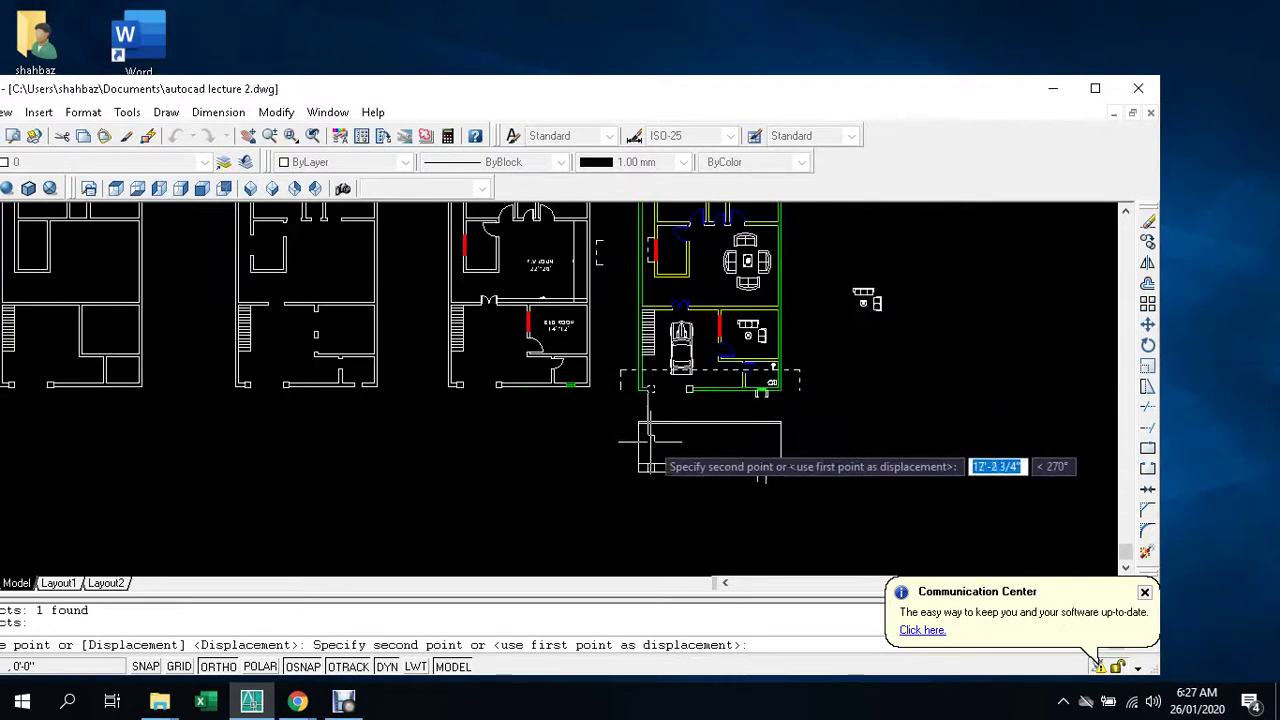
{"action": "scroll", "coordinate": [640, 445], "scroll_direction": "up", "scroll_amount": 5}
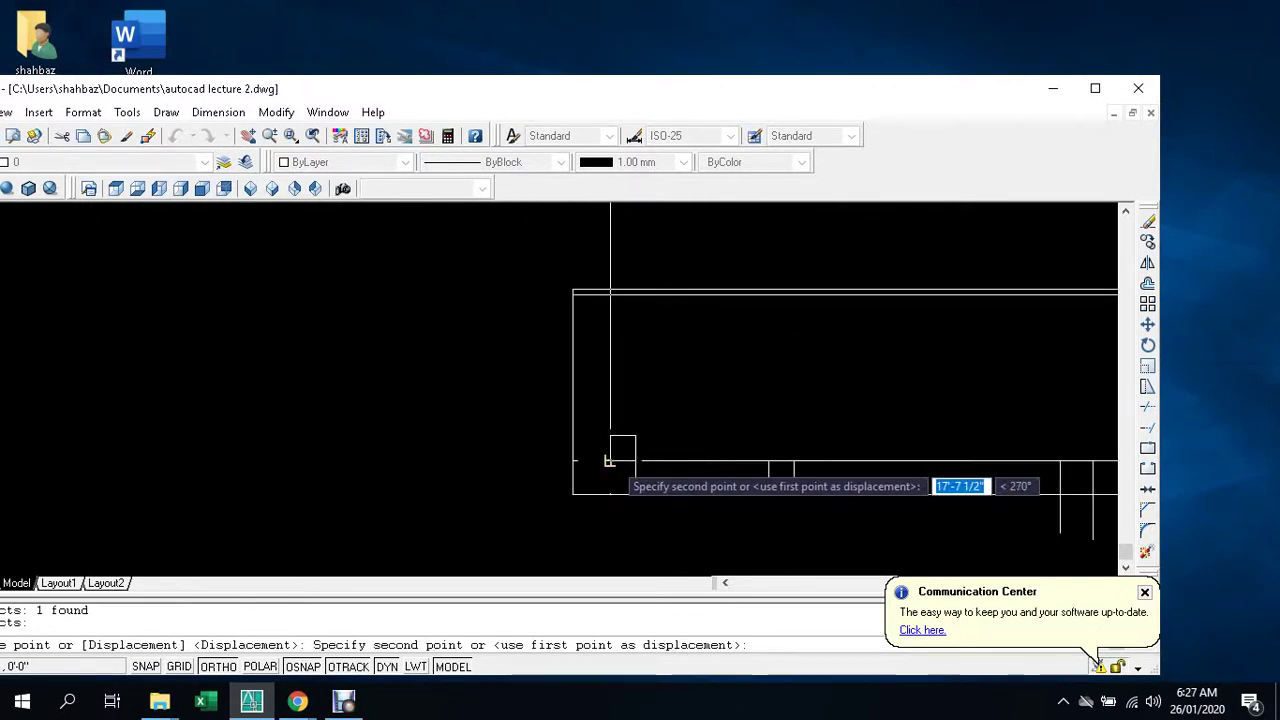
{"action": "left_click", "coordinate": [610, 455]}
{"action": "key", "text": "F8"}
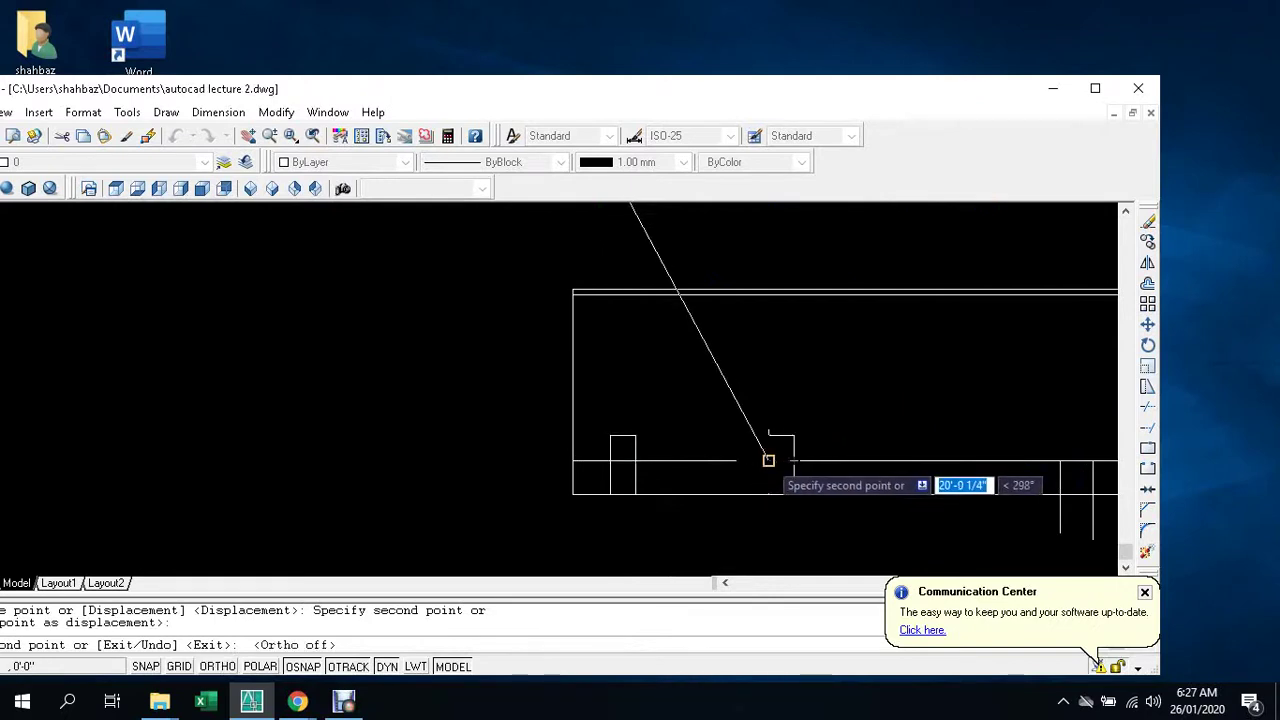
{"action": "left_click", "coordinate": [768, 460]}
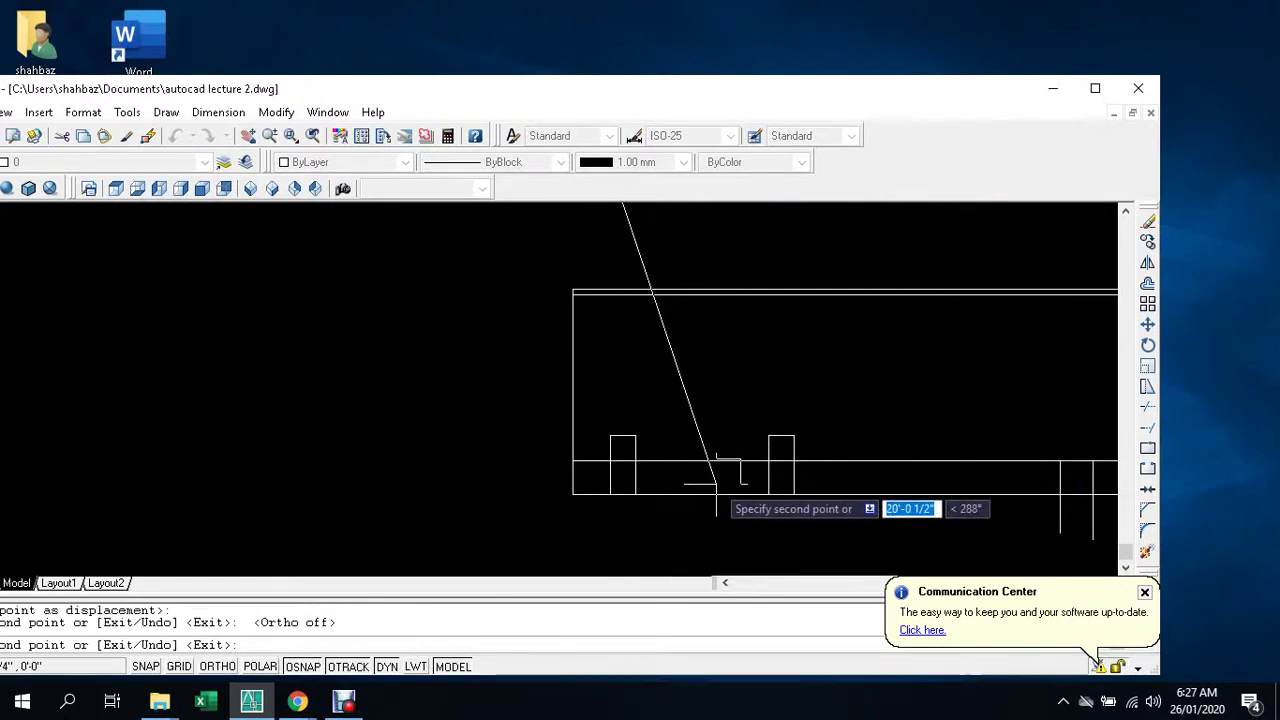
{"action": "key", "text": "Escape"}
{"action": "key", "text": "Escape"}
- Erase the four lines beneath the two copied squares
{"action": "left_click", "coordinate": [647, 477]}
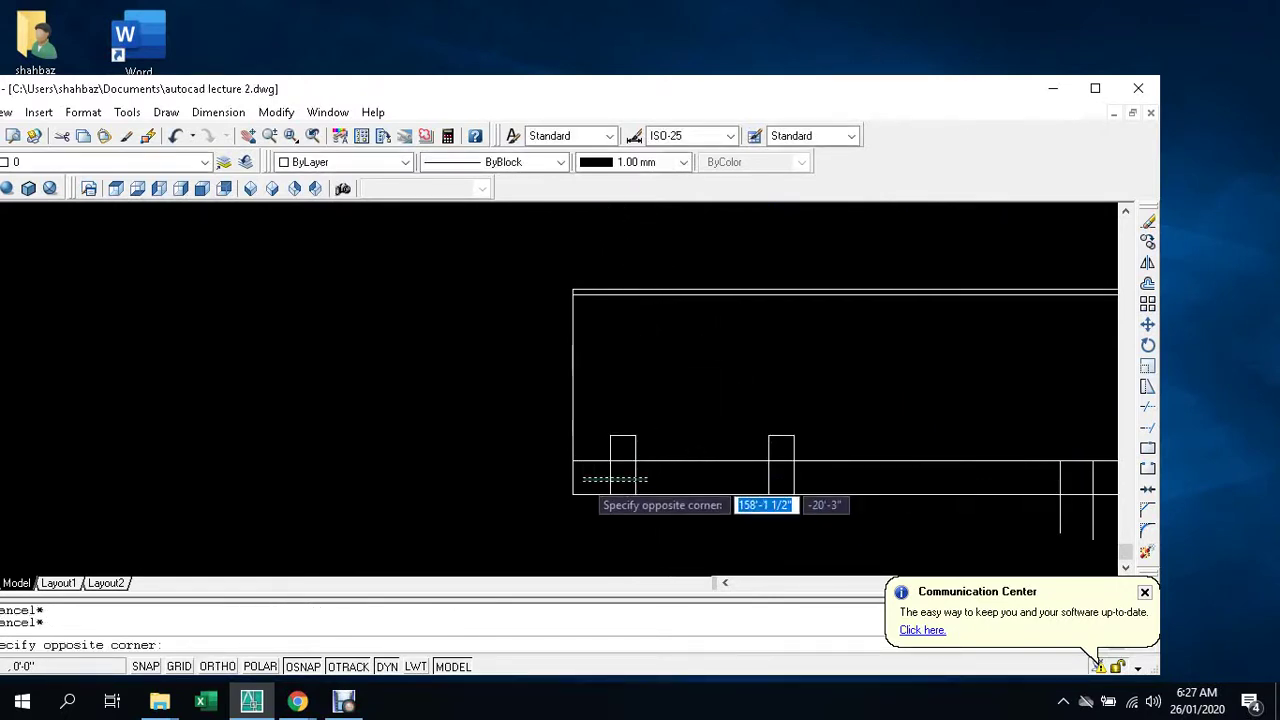
{"action": "left_click", "coordinate": [582, 477]}
{"action": "left_click", "coordinate": [803, 465]}
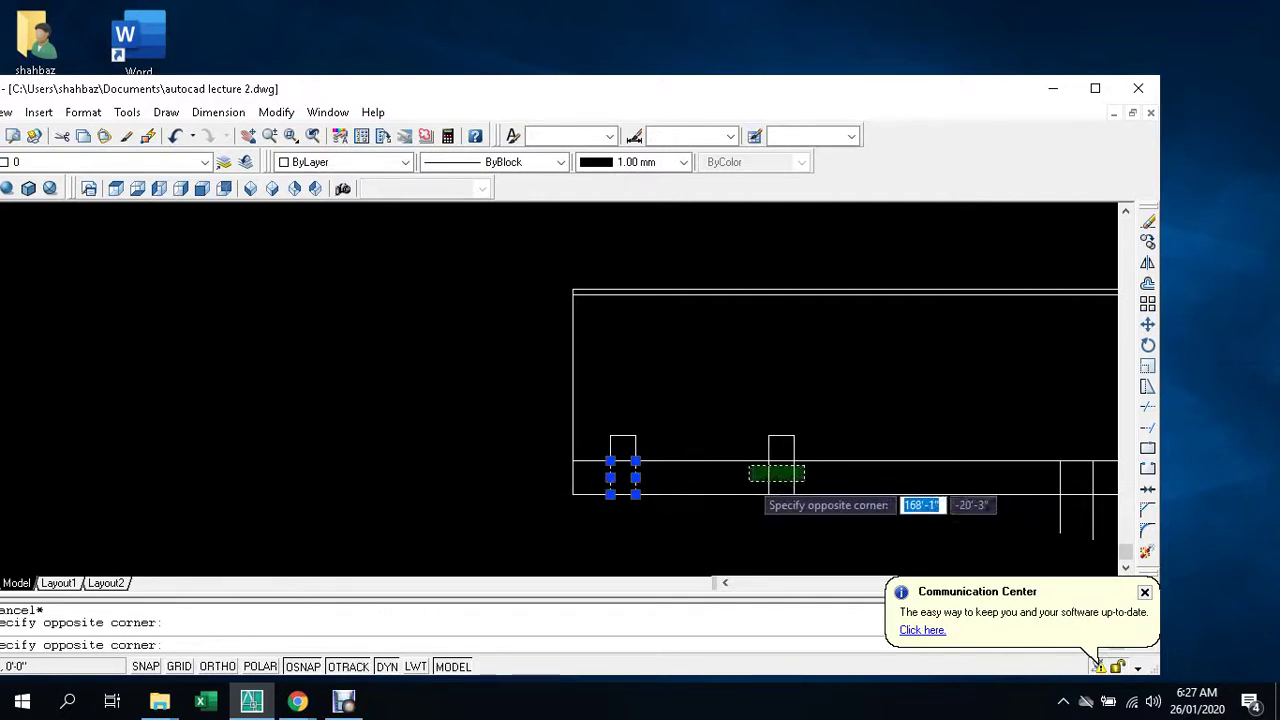
{"action": "left_click", "coordinate": [769, 488]}
{"action": "key", "text": "Delete"}
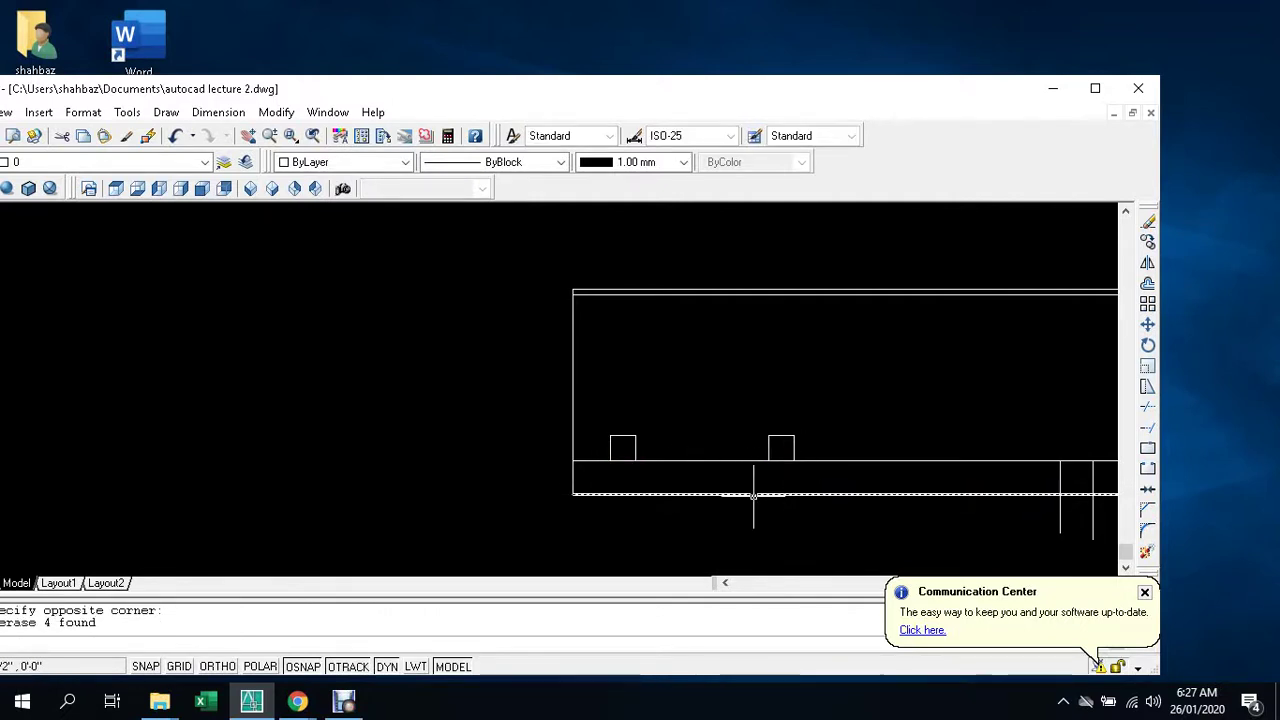
{"action": "key", "text": "Escape"}
{"action": "key", "text": "Escape"}
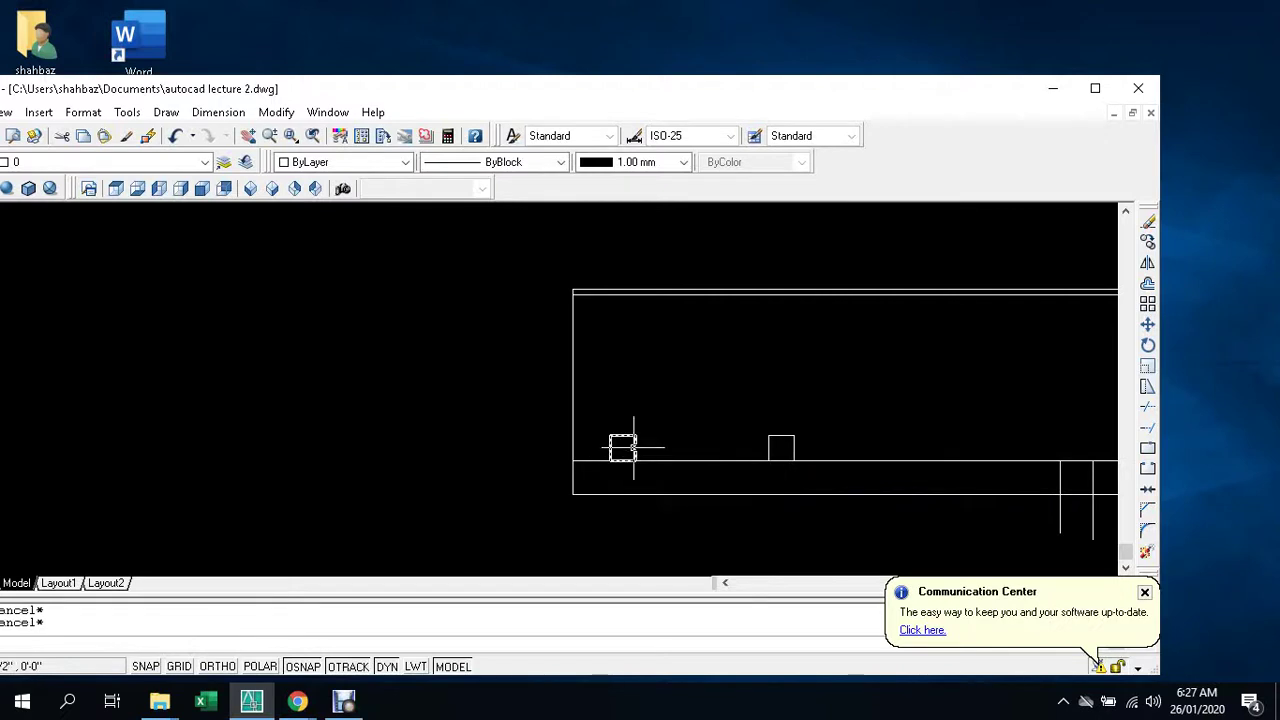
- Draw a horizontal line linking the two plinth squares
{"action": "type", "text": "l"}
{"action": "key", "text": "Return"}
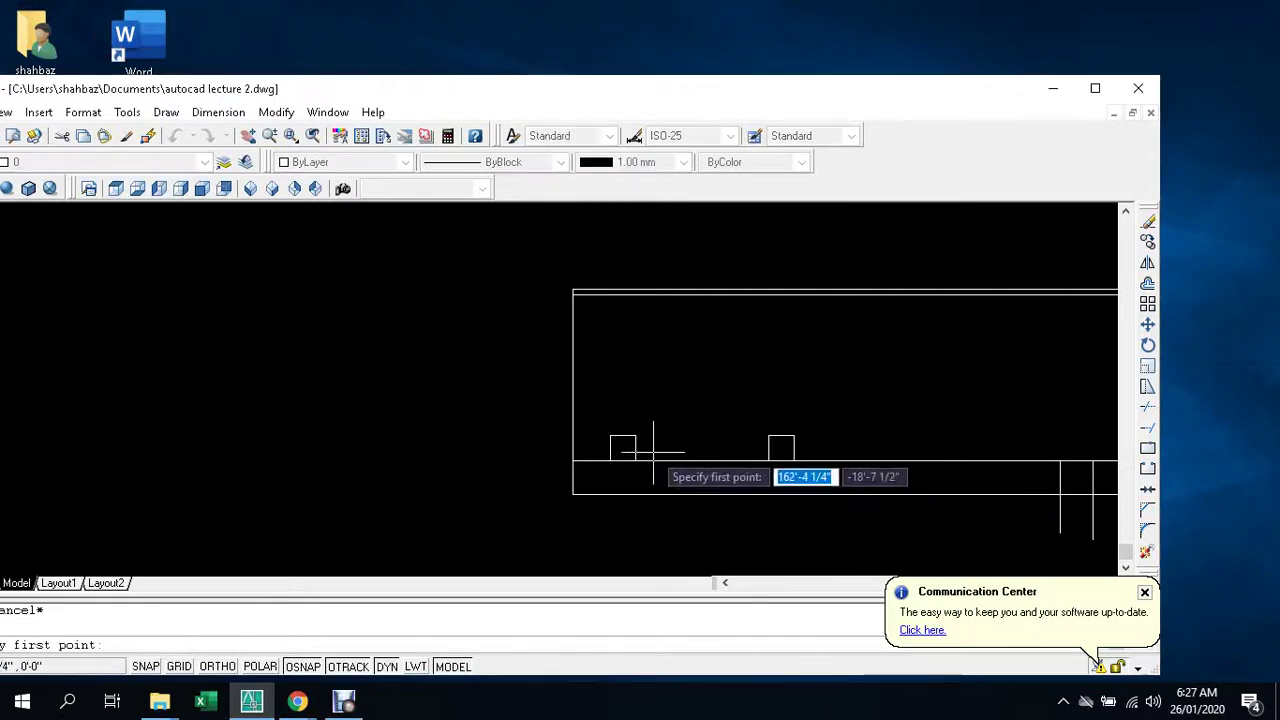
{"action": "left_click", "coordinate": [635, 449]}
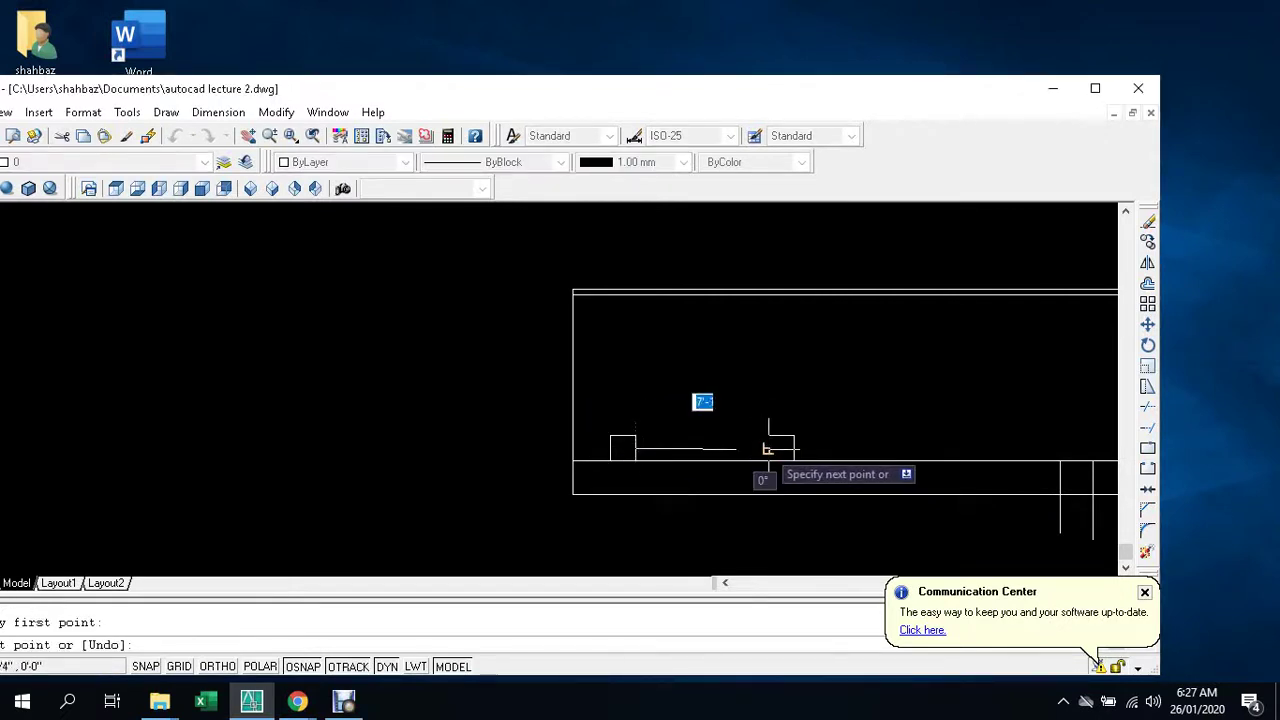
{"action": "left_click", "coordinate": [767, 449]}
{"action": "key", "text": "Escape"}
{"action": "key", "text": "Escape"}
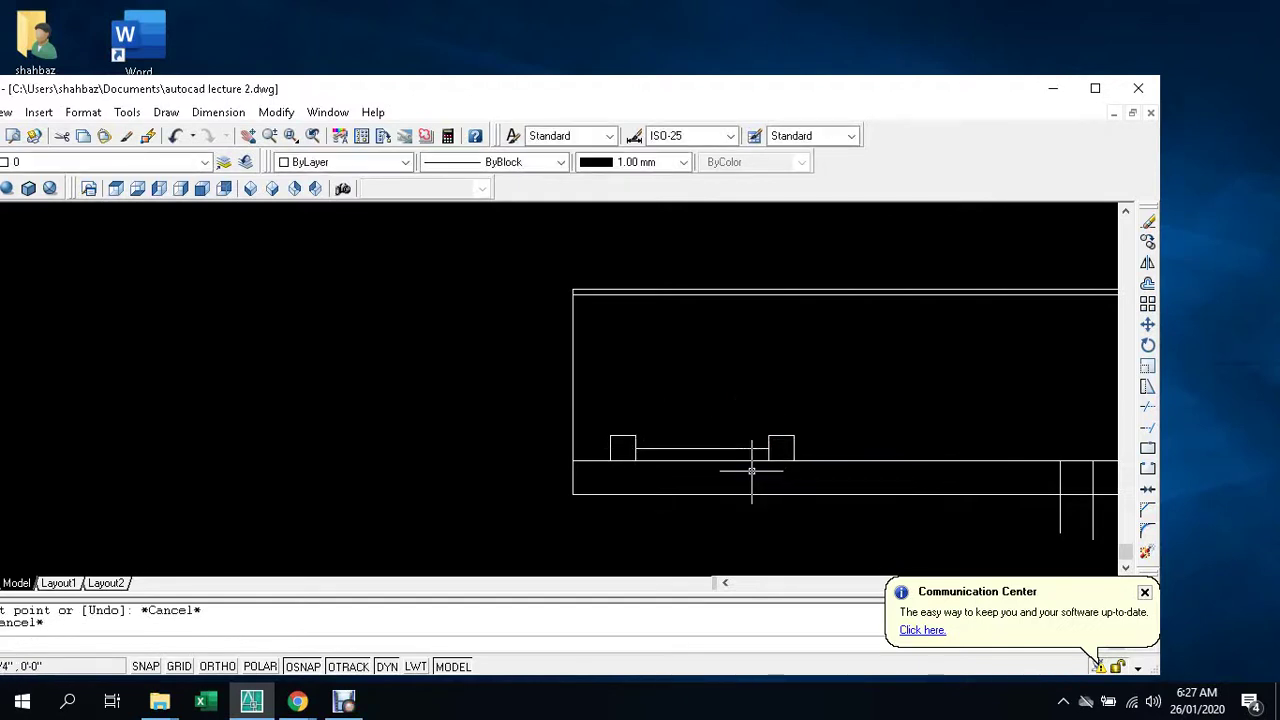
{"action": "type", "text": "o"}
{"action": "key", "text": "Return"}
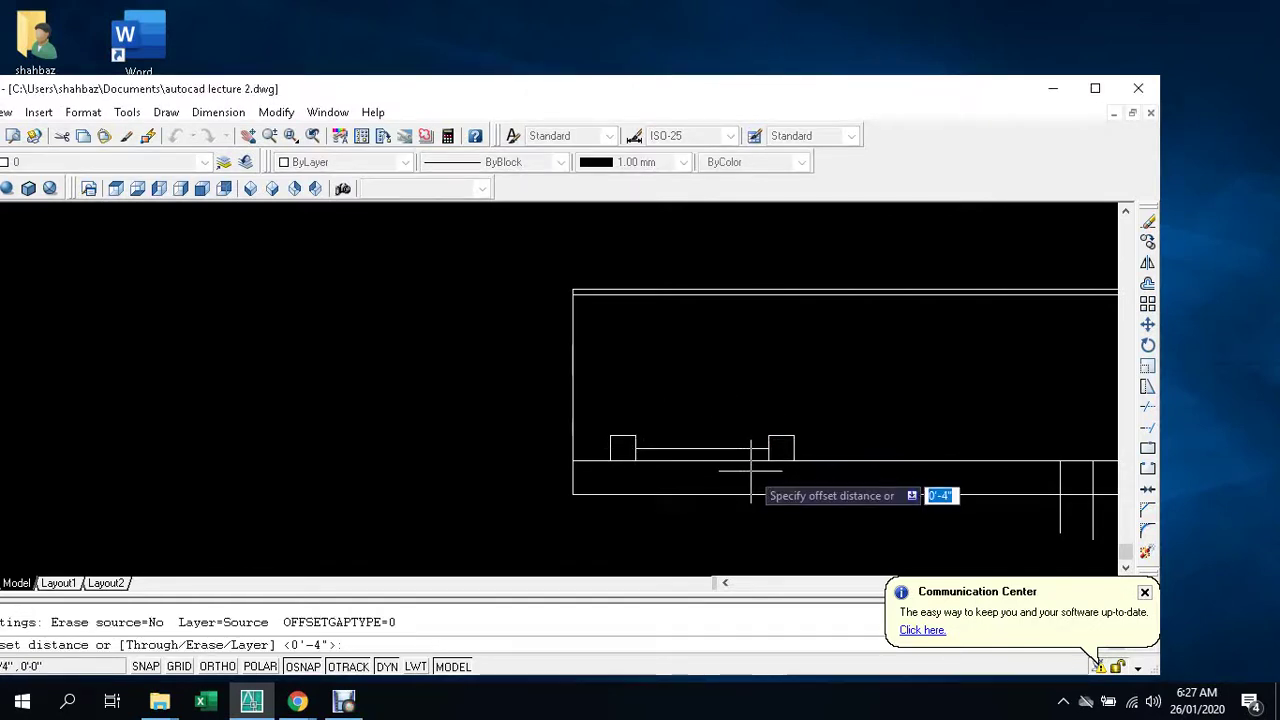
{"action": "type", "text": "6'"}
- Offset the line between the squares up 6' to form the door top
{"action": "key", "text": "Return"}
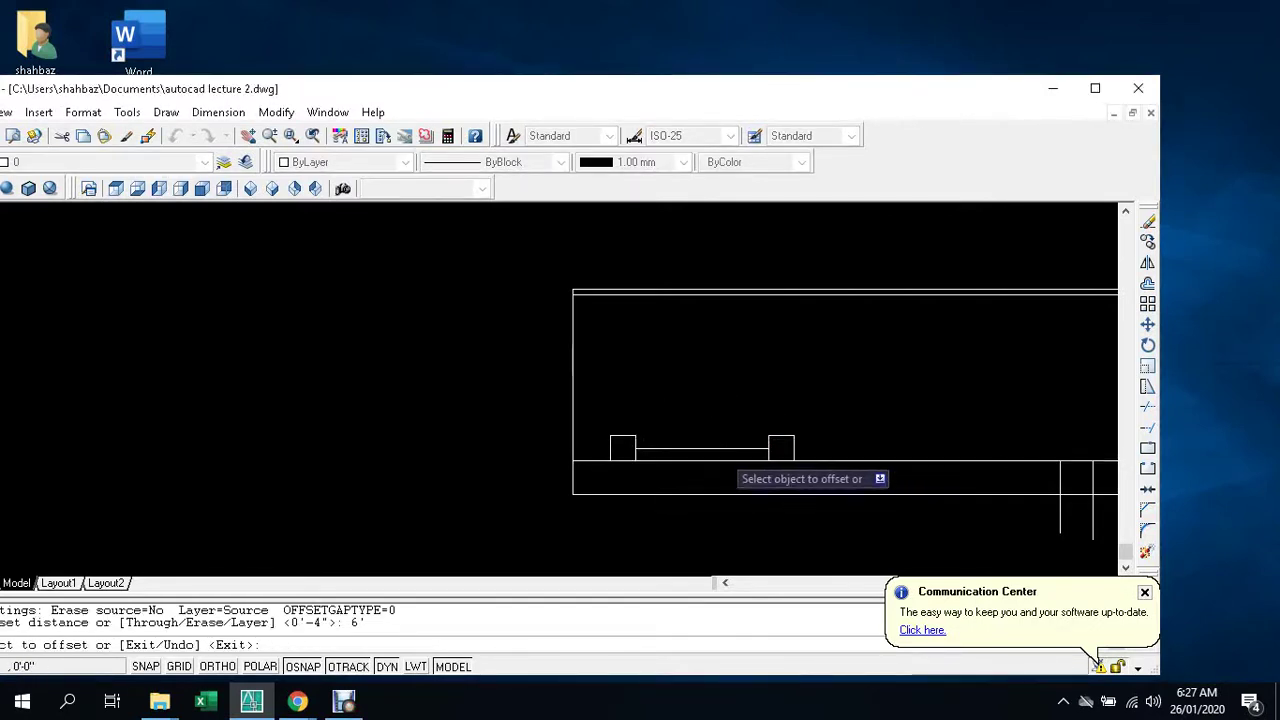
{"action": "left_click", "coordinate": [720, 452]}
{"action": "left_click", "coordinate": [734, 417]}
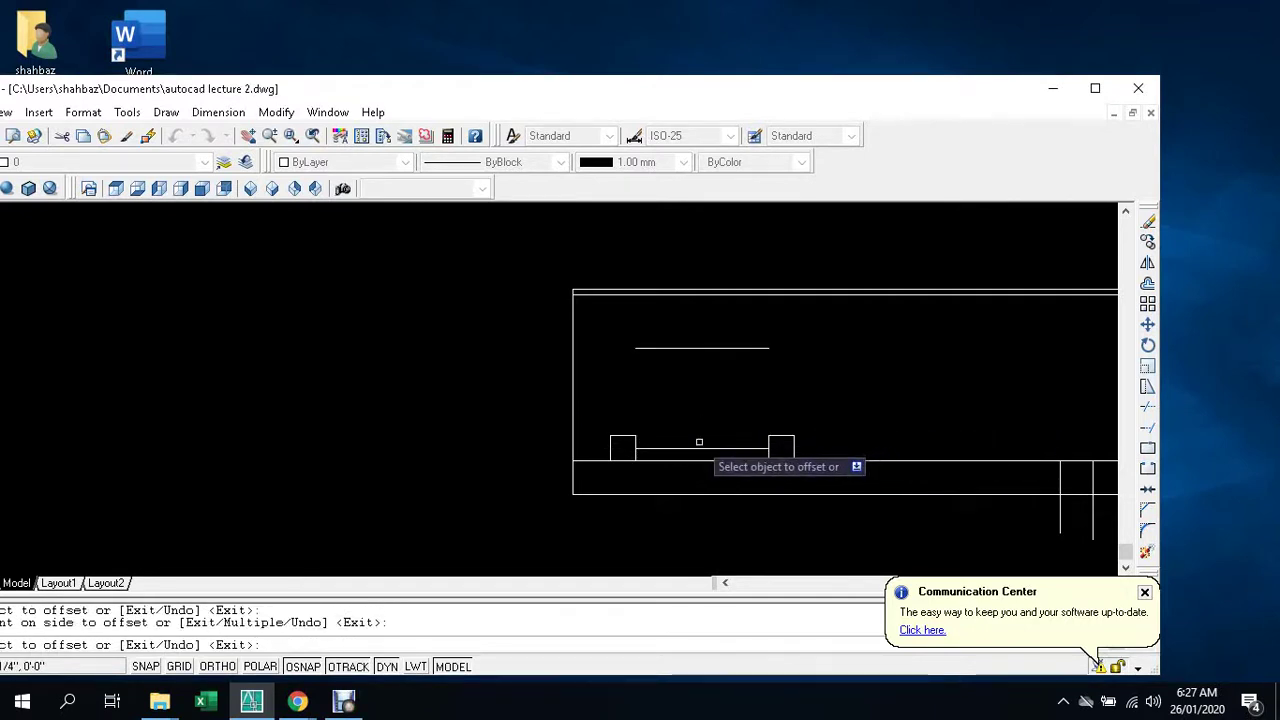
{"action": "key", "text": "Escape"}
- Draw the door's left and right sides and its vertical centre line
{"action": "type", "text": "l"}
{"action": "key", "text": "Return"}
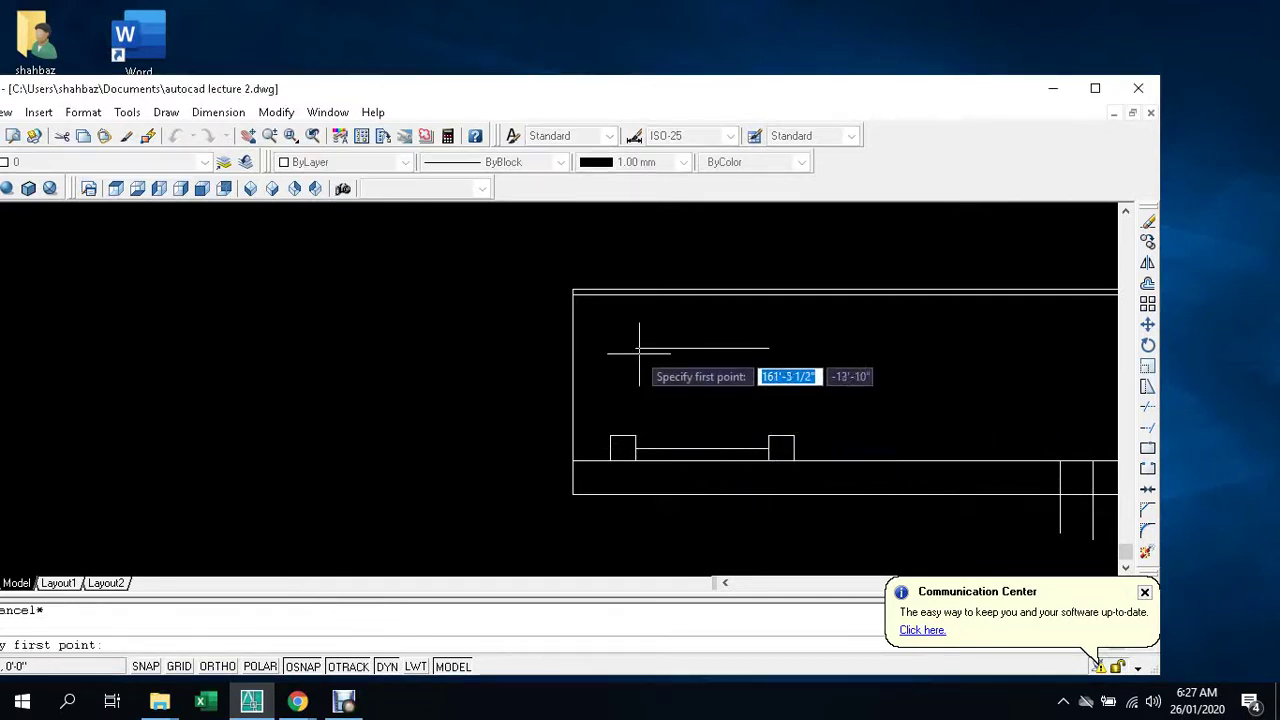
{"action": "left_click", "coordinate": [635, 348]}
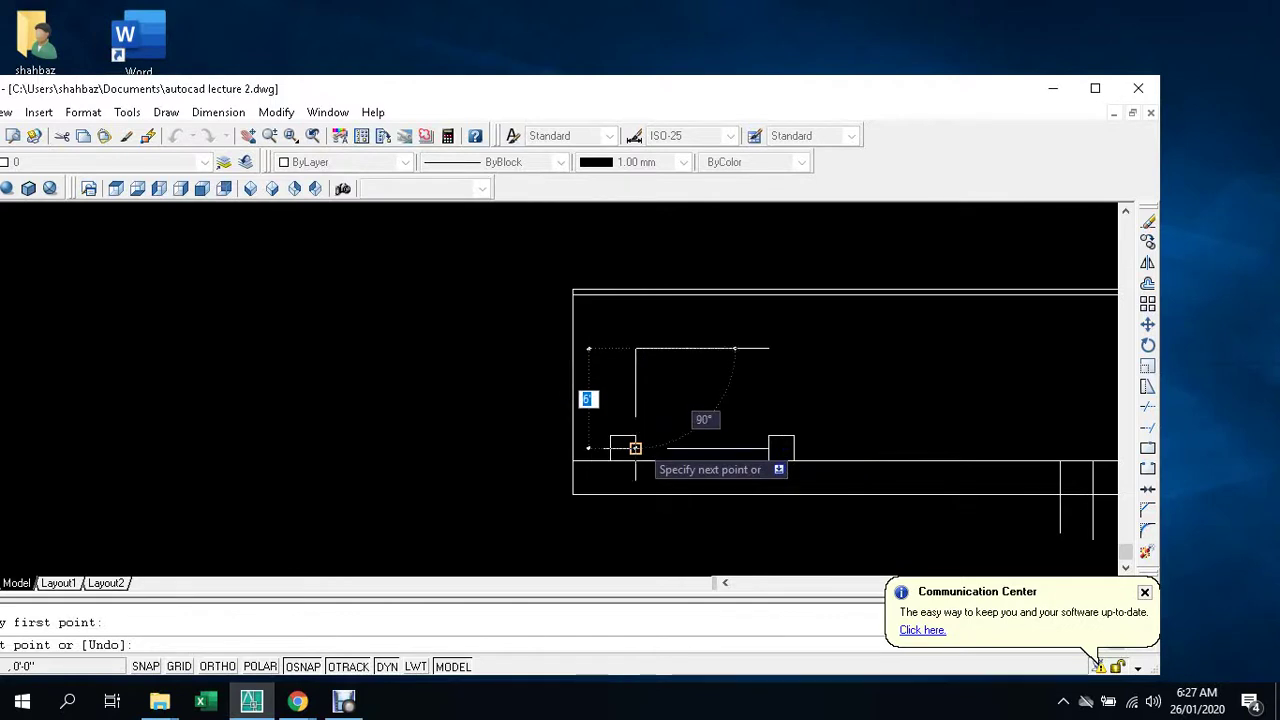
{"action": "left_click", "coordinate": [635, 452]}
{"action": "key", "text": "Escape"}
{"action": "key", "text": "Return"}
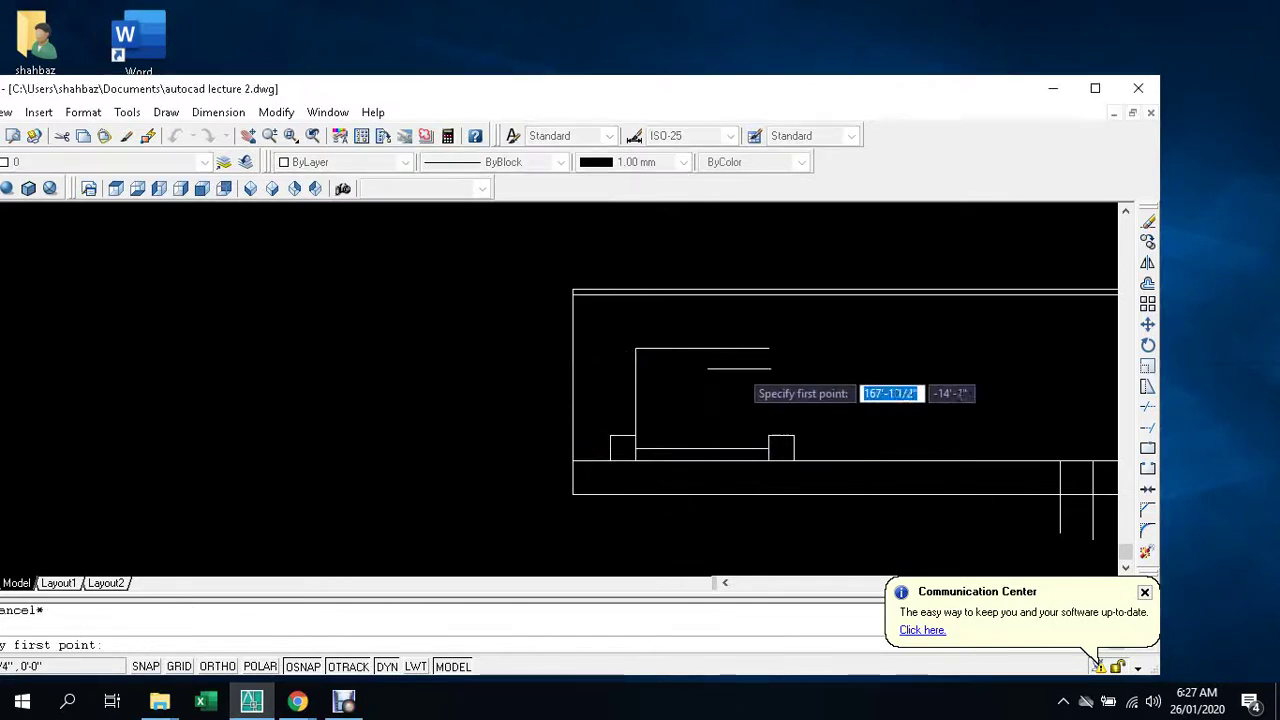
{"action": "left_click", "coordinate": [769, 348]}
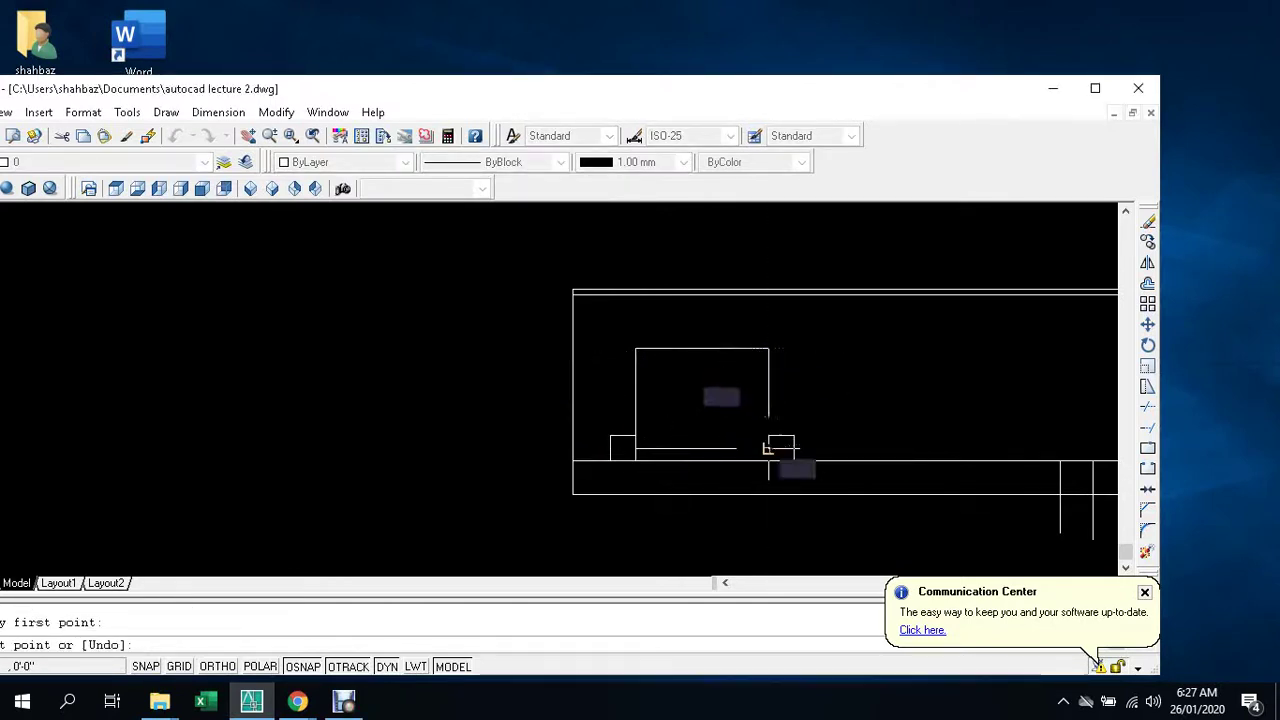
{"action": "left_click", "coordinate": [769, 448]}
{"action": "key", "text": "Escape"}
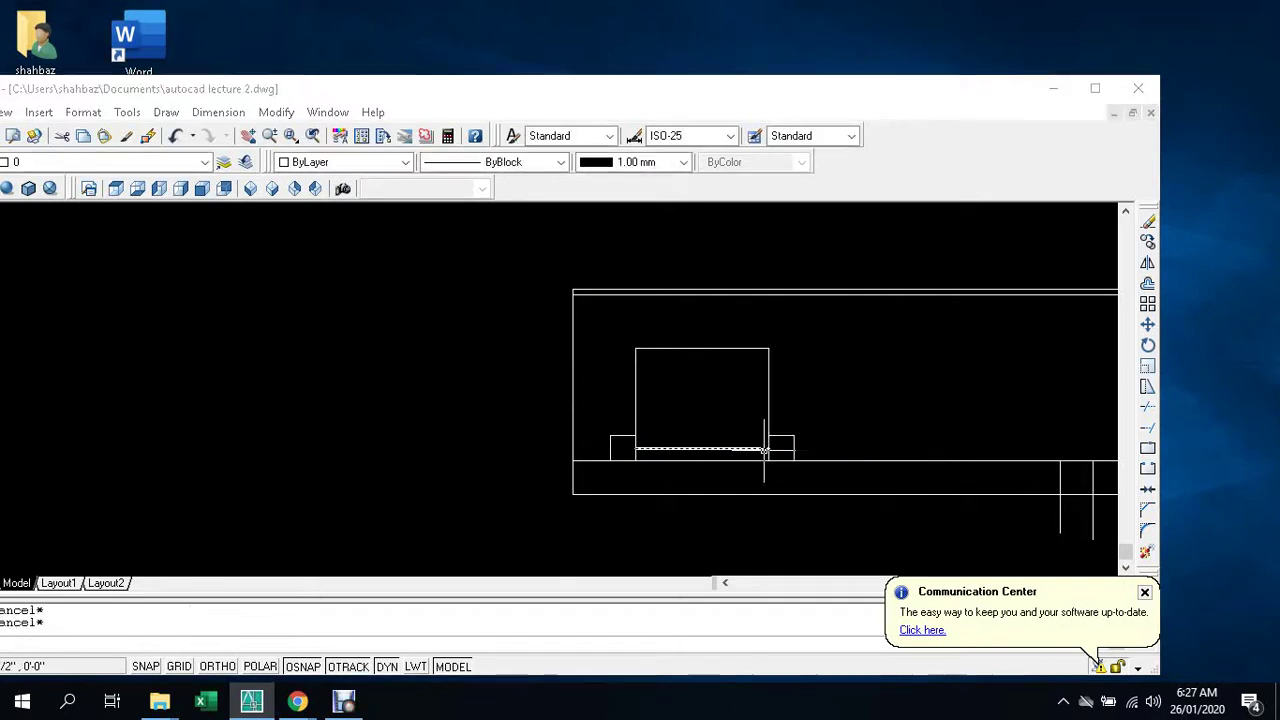
{"action": "key", "text": "Return"}
{"action": "left_click", "coordinate": [702, 348]}
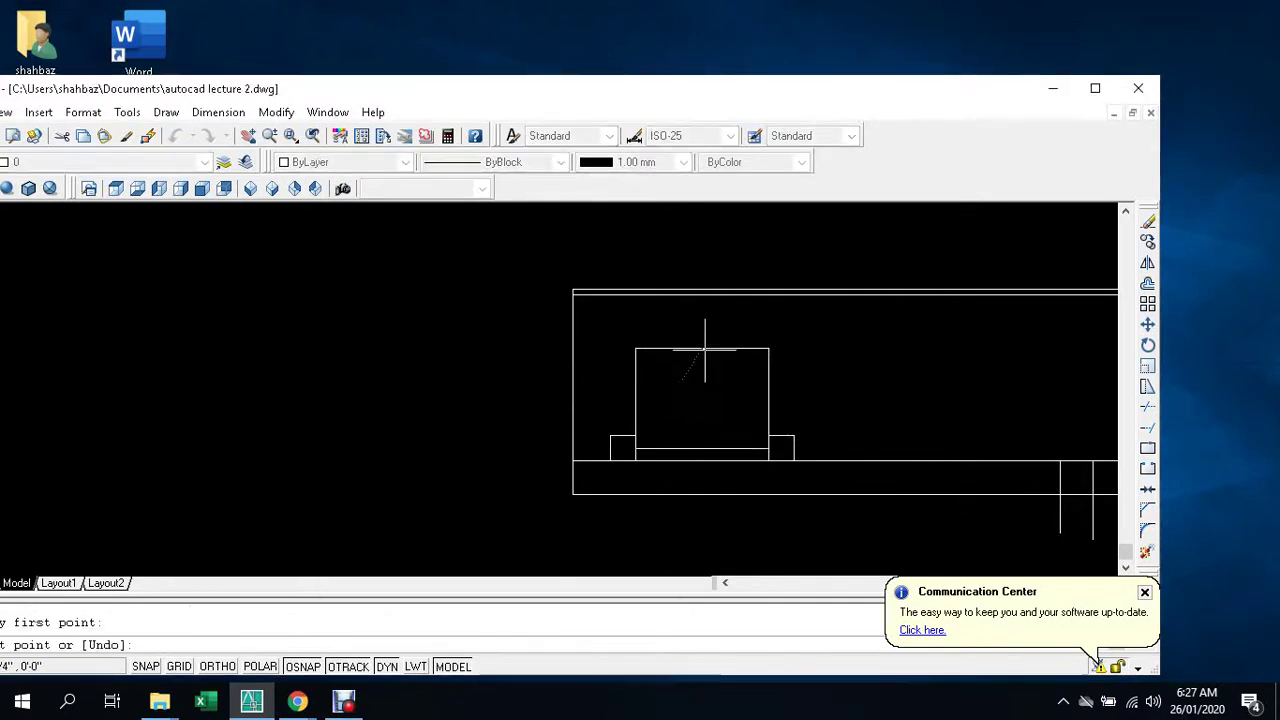
{"action": "left_click", "coordinate": [702, 448]}
{"action": "key", "text": "Escape"}
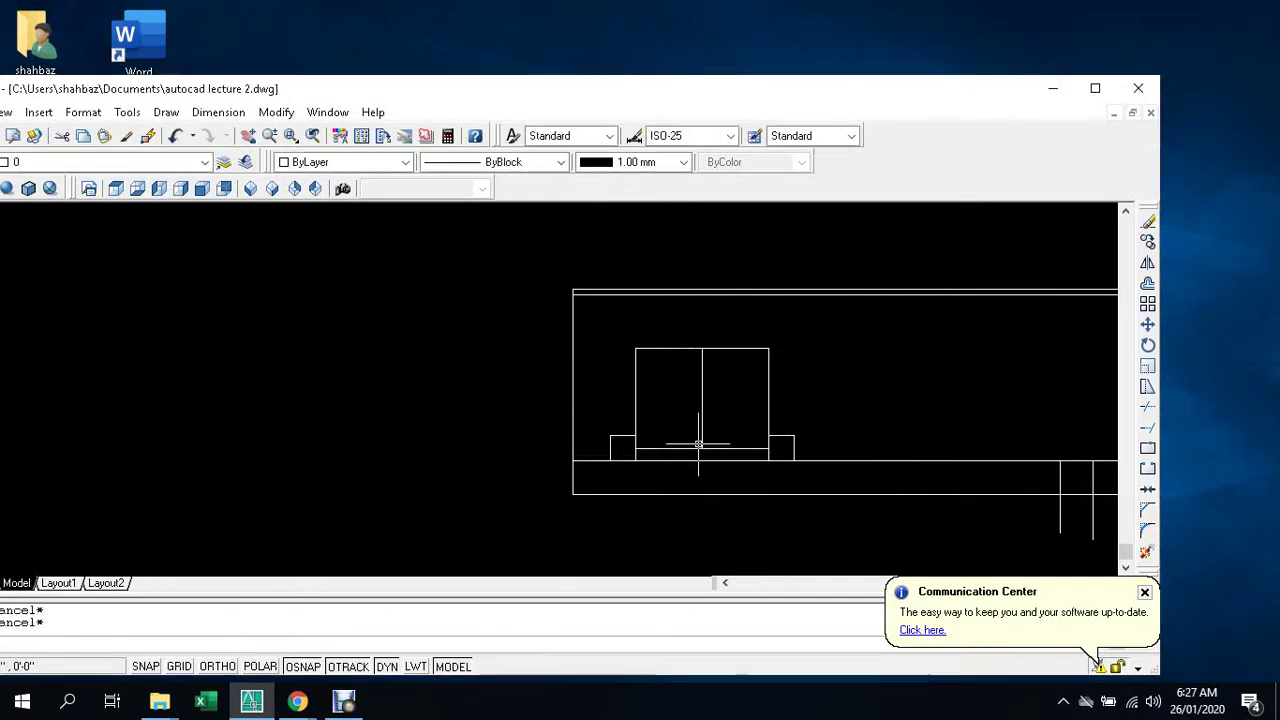
- Offset the door's centre line 0.5 to the right
{"action": "type", "text": "o"}
{"action": "key", "text": "Return"}
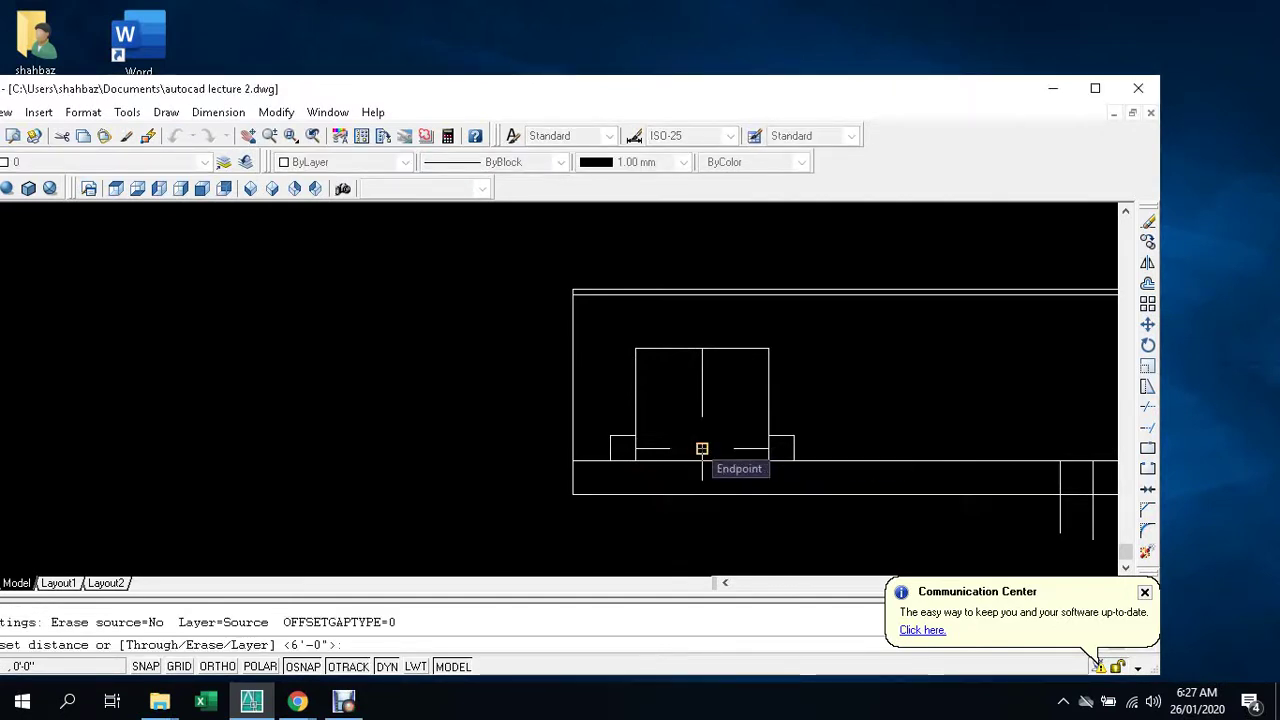
{"action": "type", "text": "0.5"}
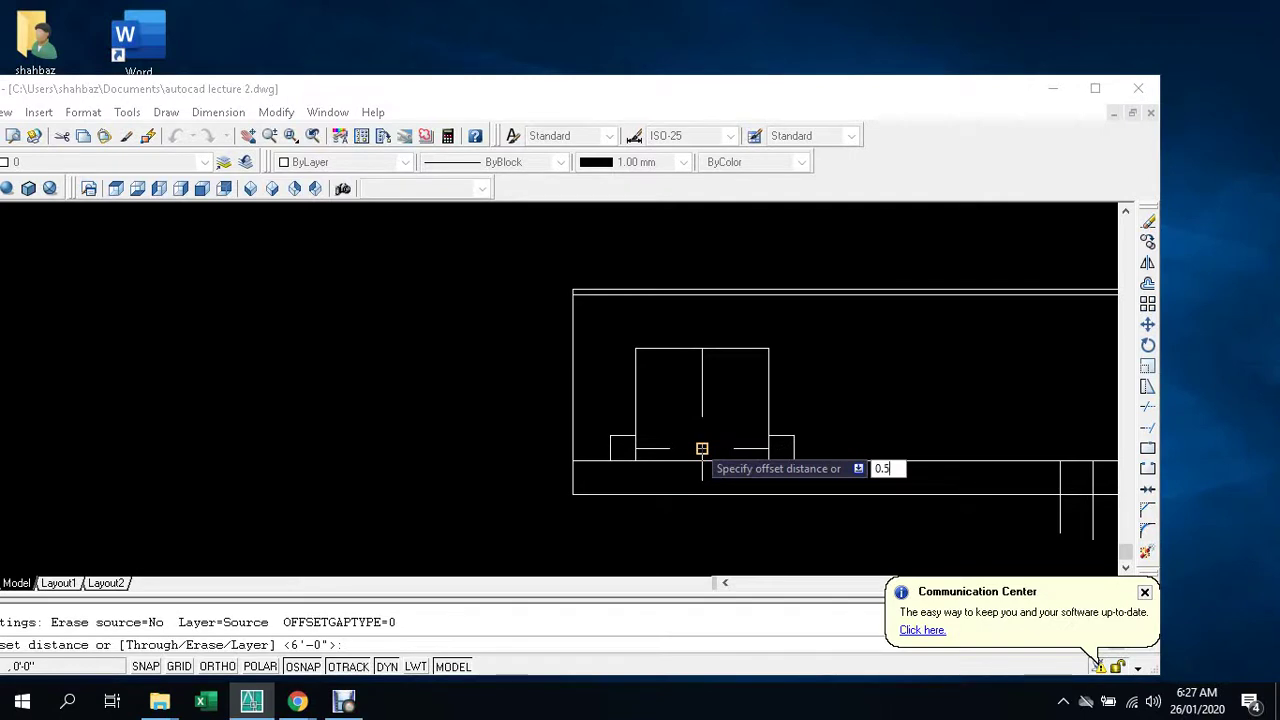
{"action": "key", "text": "Return"}
{"action": "left_click", "coordinate": [702, 432]}
{"action": "left_click", "coordinate": [762, 420]}
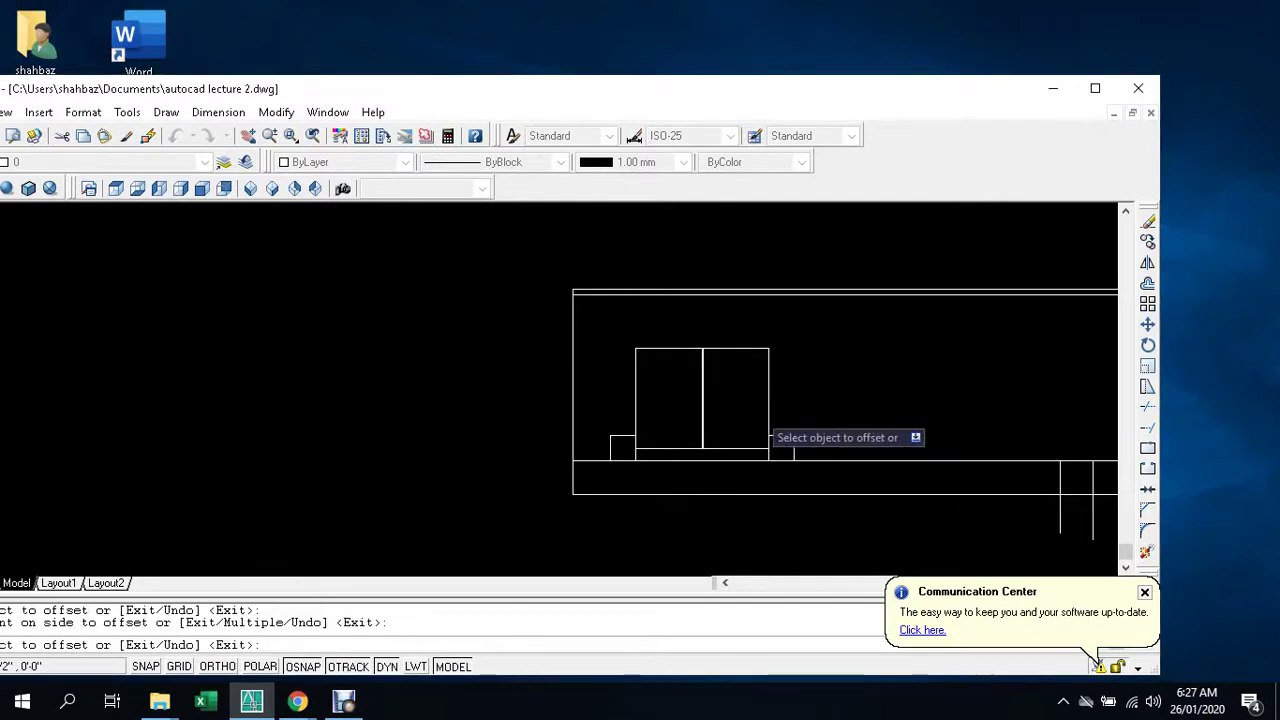
{"action": "scroll", "coordinate": [740, 414], "scroll_direction": "up", "scroll_amount": 2}
{"action": "scroll", "coordinate": [660, 445], "scroll_direction": "up", "scroll_amount": 2}
{"action": "scroll", "coordinate": [610, 460], "scroll_direction": "up", "scroll_amount": 2}
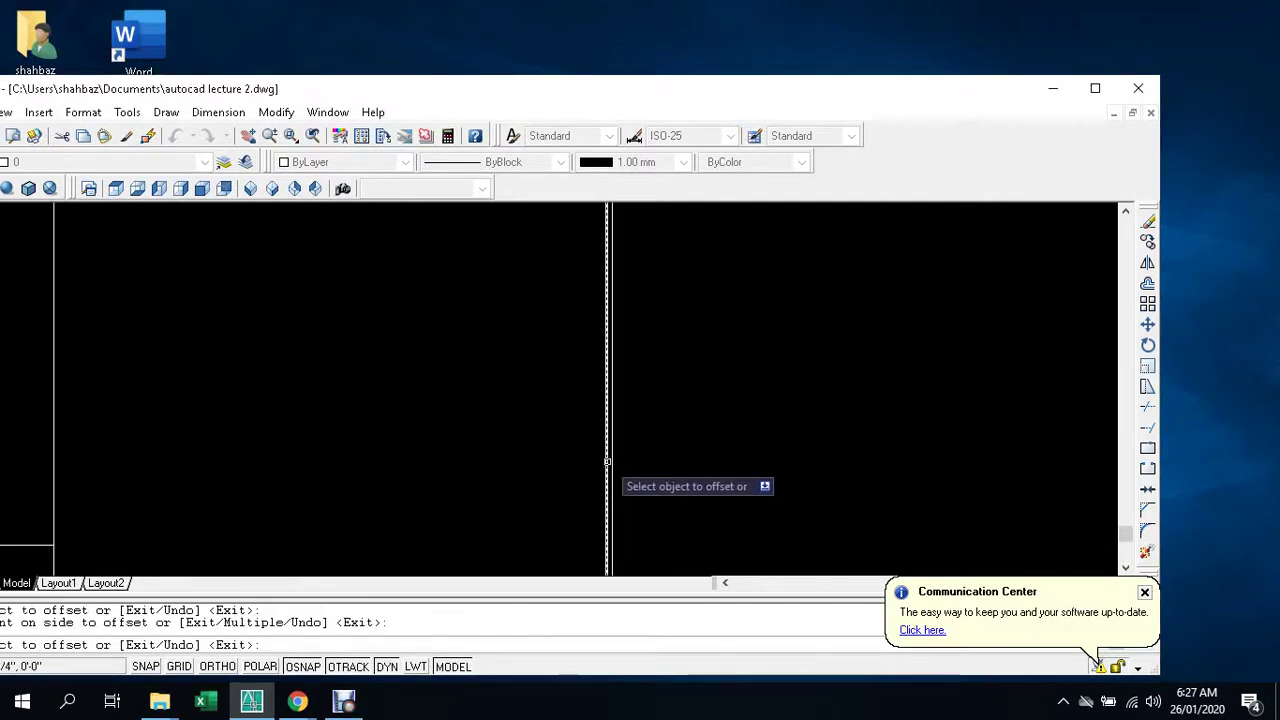
- Offset a copy of the door's centre line to the left and delete the extra vertical line
{"action": "left_click", "coordinate": [608, 461]}
{"action": "left_click", "coordinate": [517, 458]}
{"action": "key", "text": "Escape"}
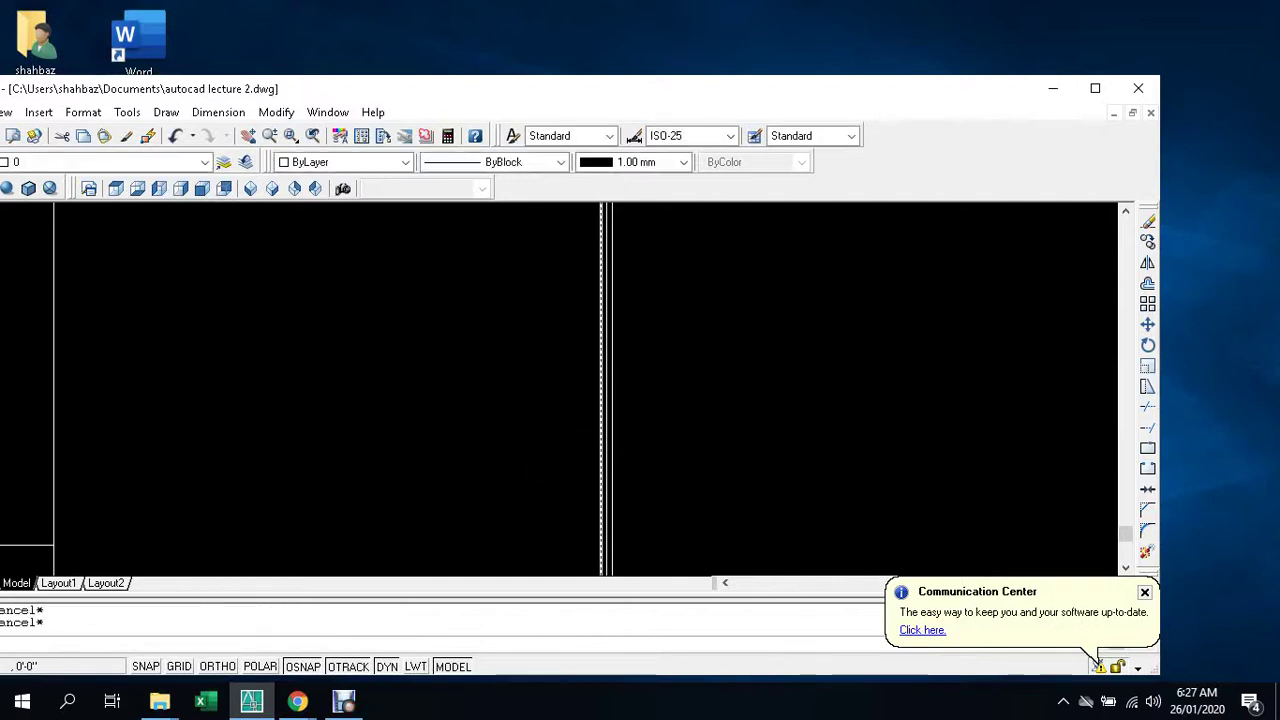
{"action": "left_click", "coordinate": [605, 413]}
{"action": "key", "text": "Delete"}
{"action": "scroll", "coordinate": [605, 413], "scroll_direction": "down", "scroll_amount": 3}
{"action": "scroll", "coordinate": [605, 413], "scroll_direction": "down", "scroll_amount": 3}
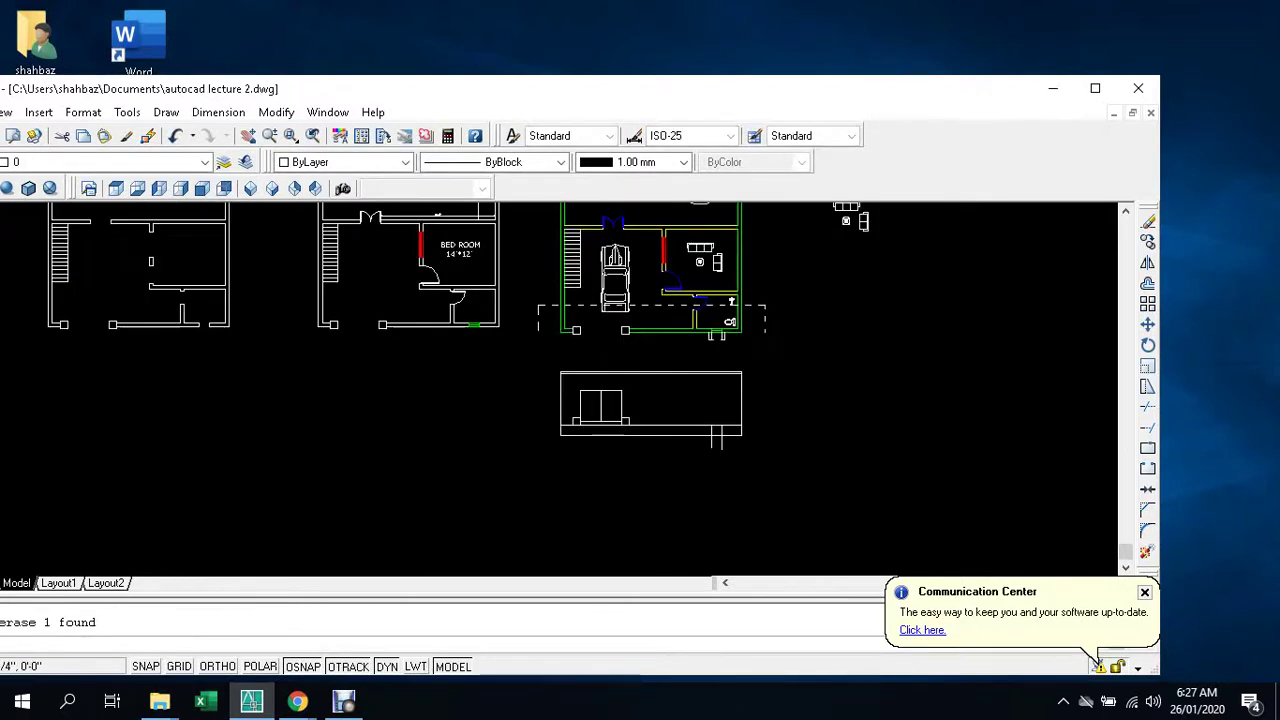
{"action": "scroll", "coordinate": [775, 464], "scroll_direction": "up", "scroll_amount": 3}
{"action": "scroll", "coordinate": [775, 464], "scroll_direction": "up", "scroll_amount": 3}
{"action": "scroll", "coordinate": [775, 464], "scroll_direction": "up", "scroll_amount": 2}
- Draw a horizontal line across the top of the right column
{"action": "key", "text": "Escape"}
{"action": "key", "text": "Escape"}
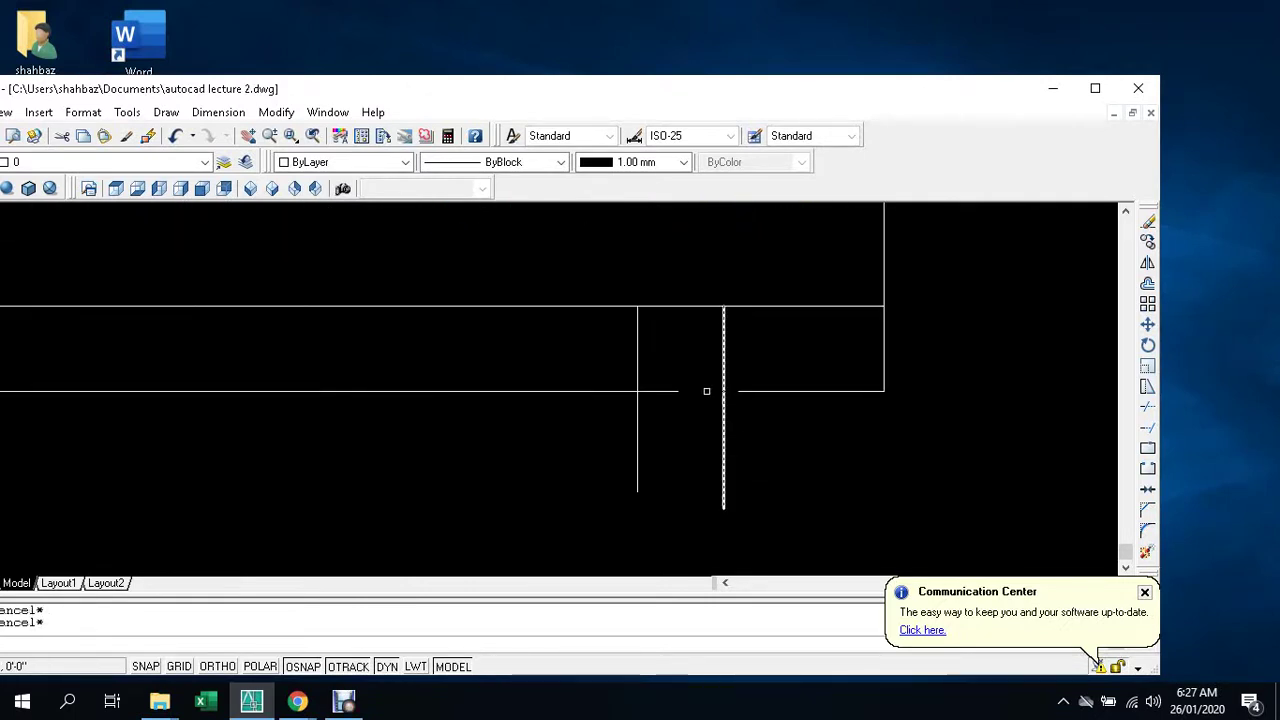
{"action": "type", "text": "l"}
{"action": "key", "text": "Return"}
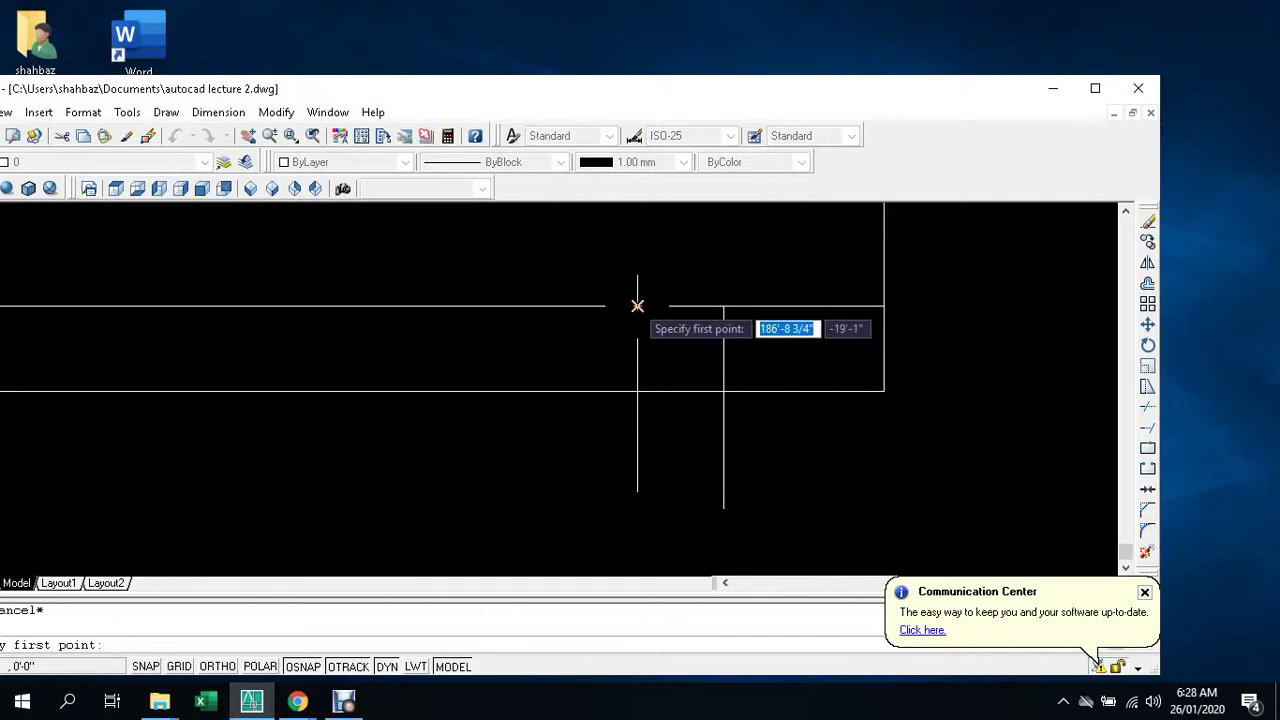
{"action": "left_click", "coordinate": [637, 305]}
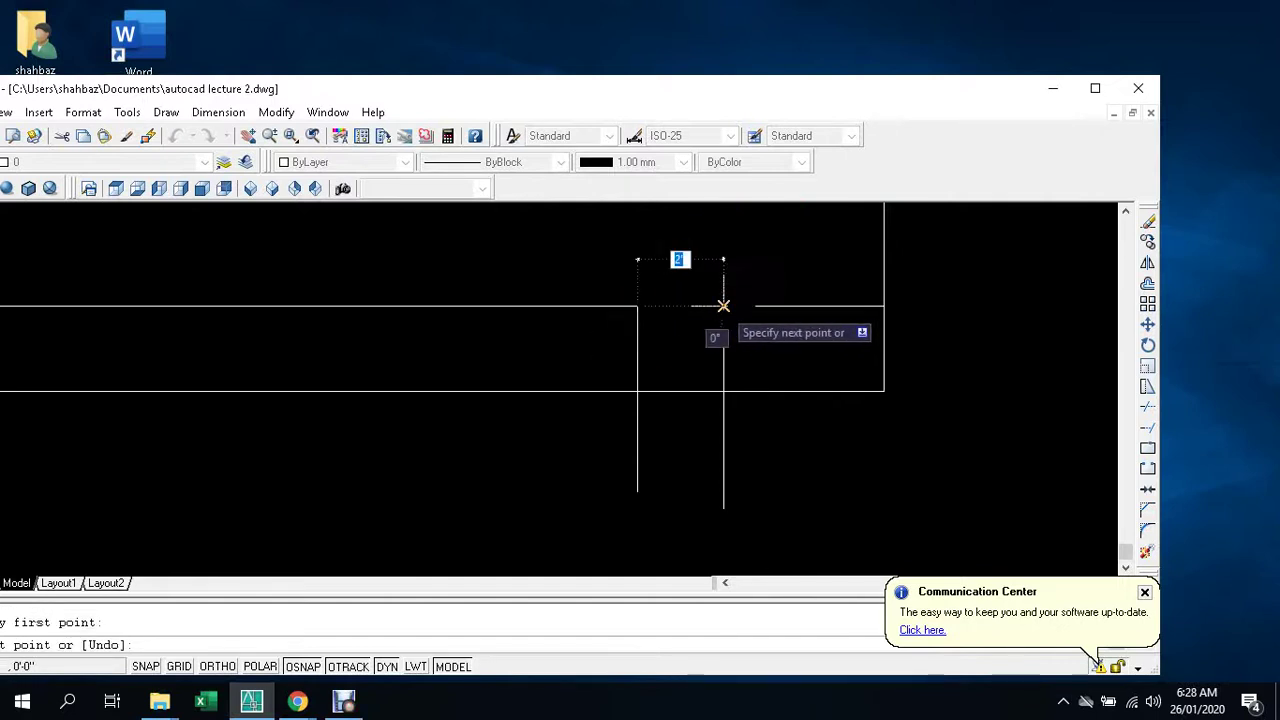
{"action": "left_click", "coordinate": [723, 305]}
{"action": "key", "text": "Escape"}
{"action": "key", "text": "Escape"}
{"action": "scroll", "coordinate": [741, 372], "scroll_direction": "down", "scroll_amount": 6}
{"action": "scroll", "coordinate": [720, 343], "scroll_direction": "up", "scroll_amount": 3}
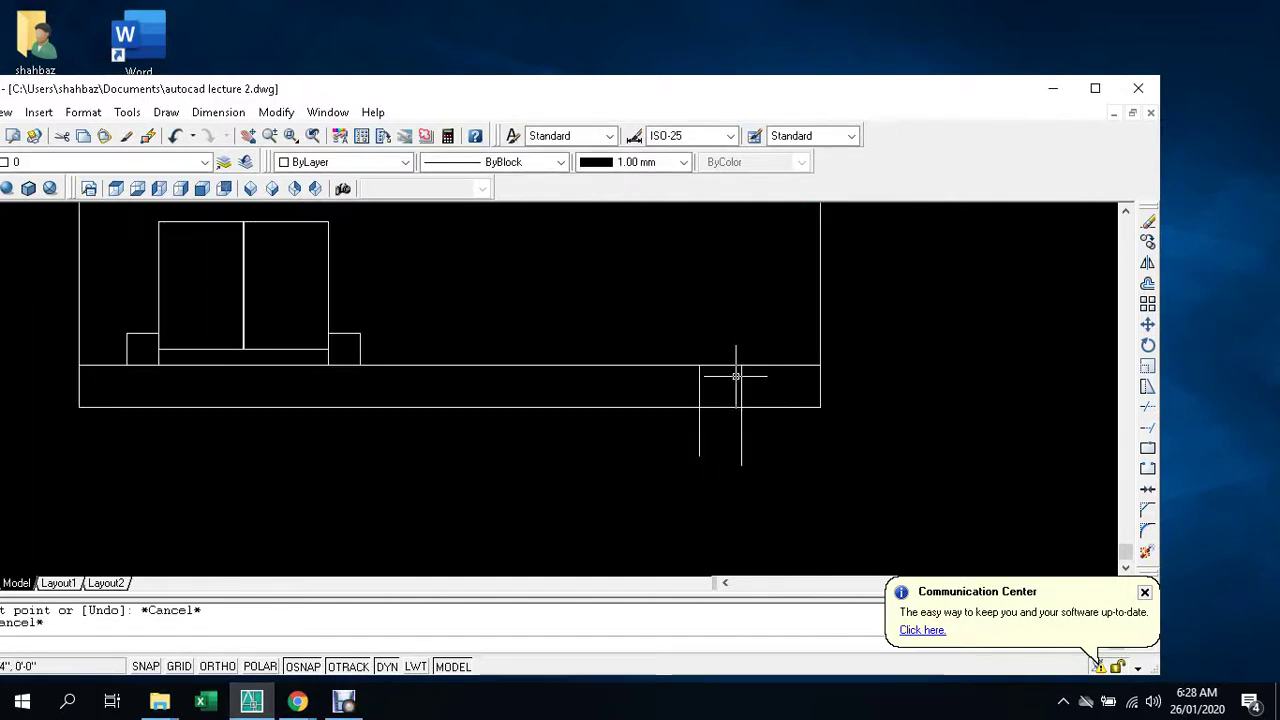
- Offset the plinth top line 7' upward, then offset that copy another 1' higher
{"action": "type", "text": "o"}
{"action": "key", "text": "Return"}
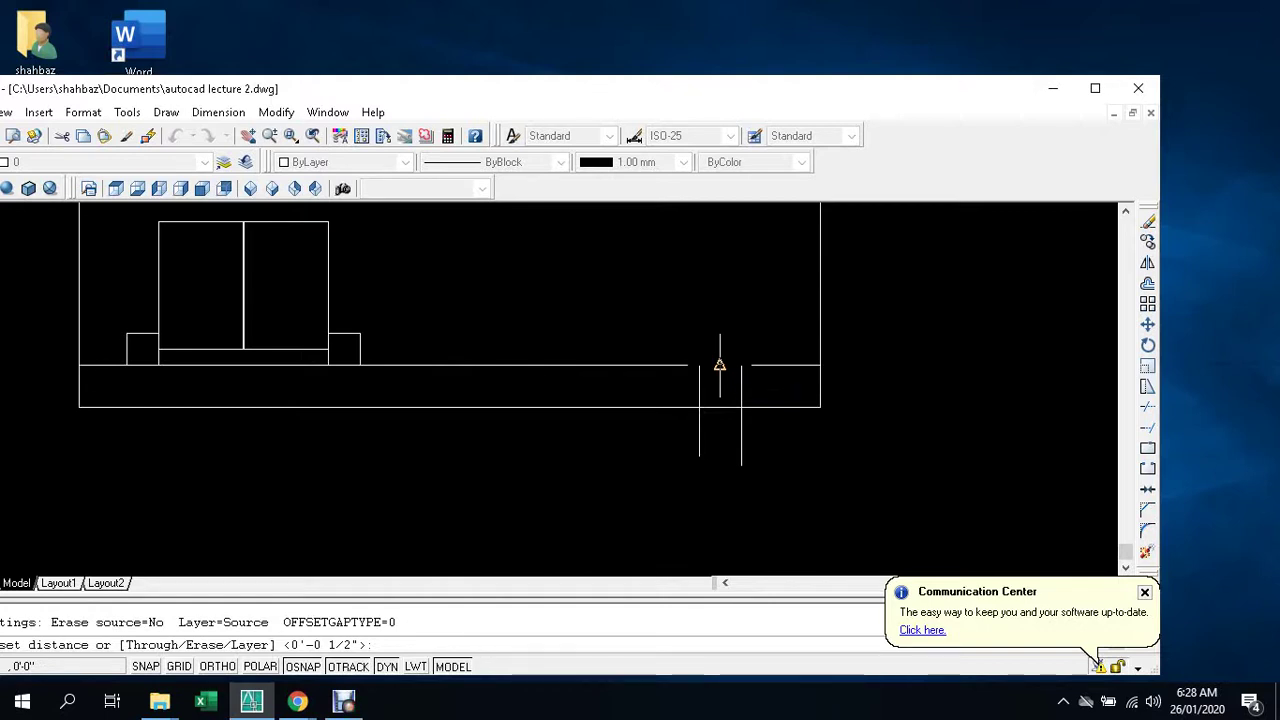
{"action": "middle_click_drag", "start_coordinate": [717, 363], "coordinate": [688, 430]}
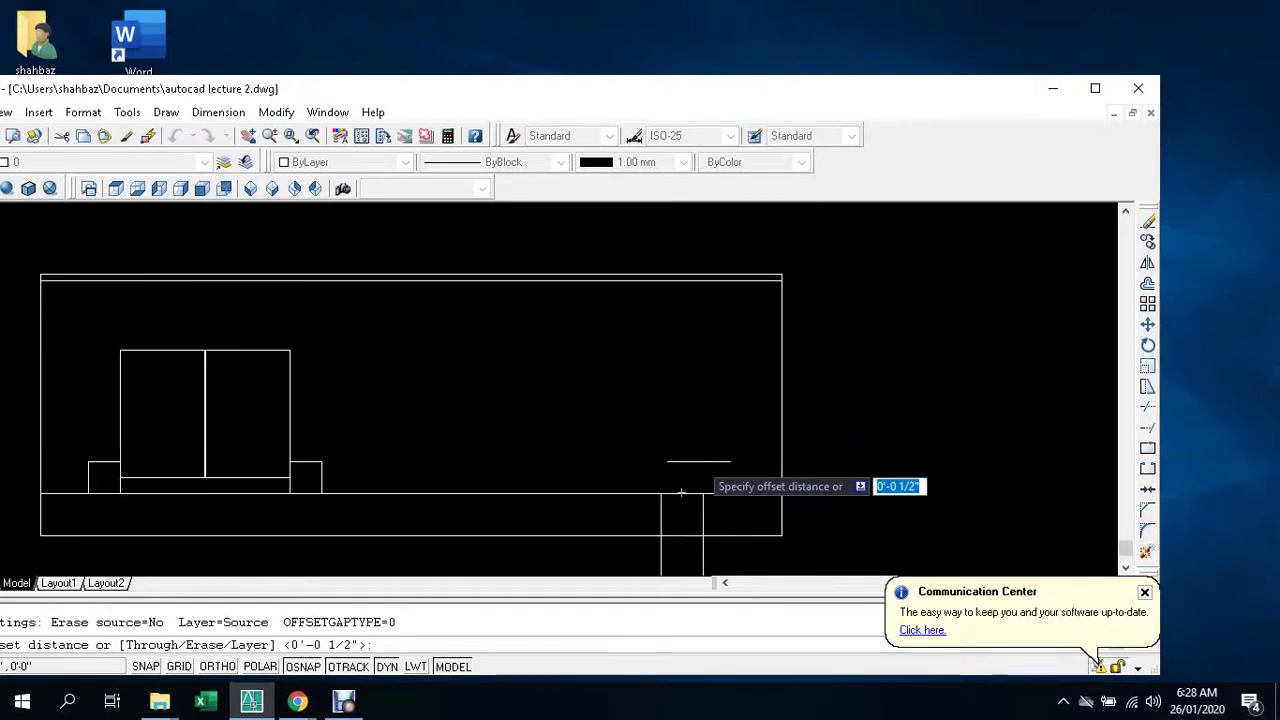
{"action": "type", "text": "7'"}
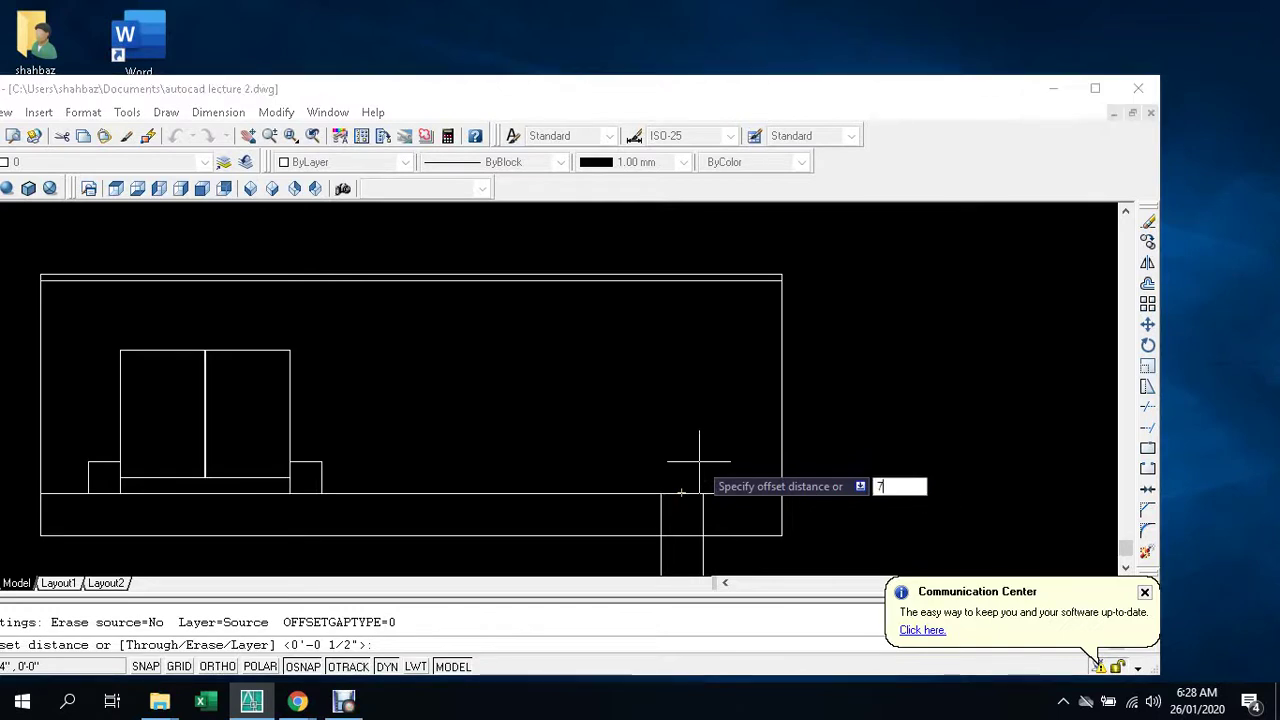
{"action": "key", "text": "Return"}
{"action": "left_click", "coordinate": [681, 494]}
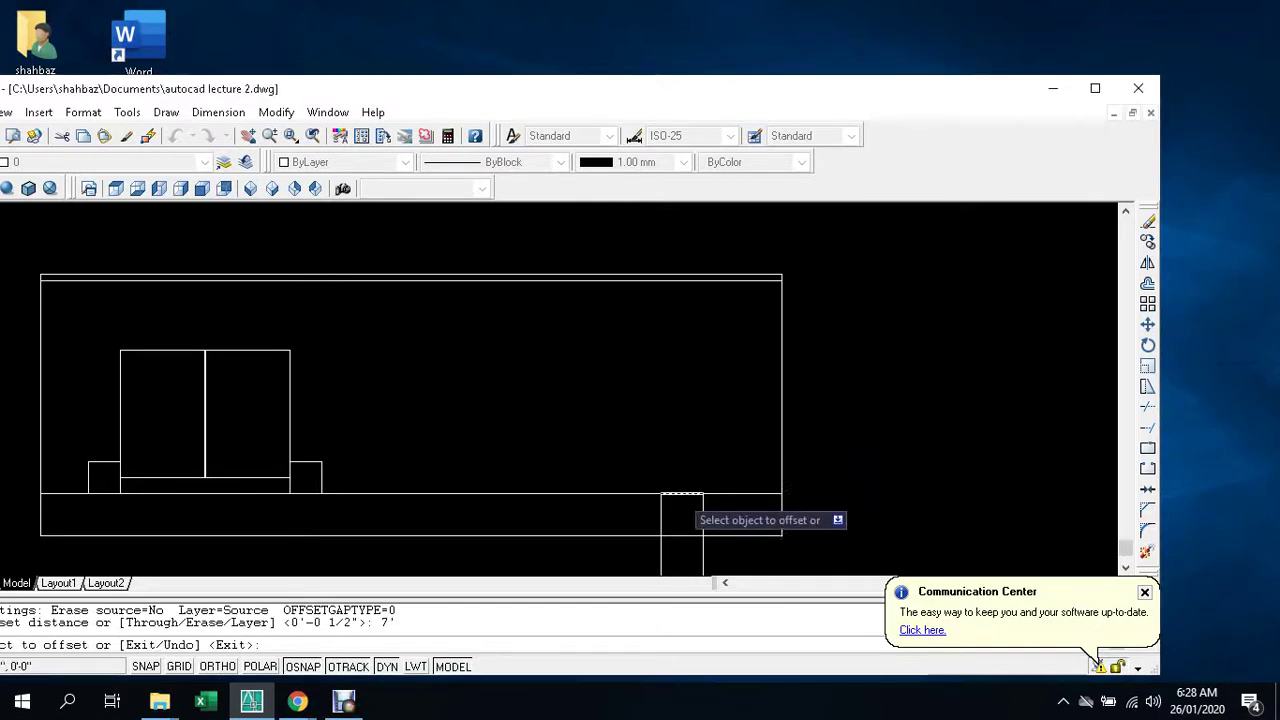
{"action": "left_click", "coordinate": [685, 400]}
{"action": "key", "text": "Return"}
{"action": "key", "text": "Return"}
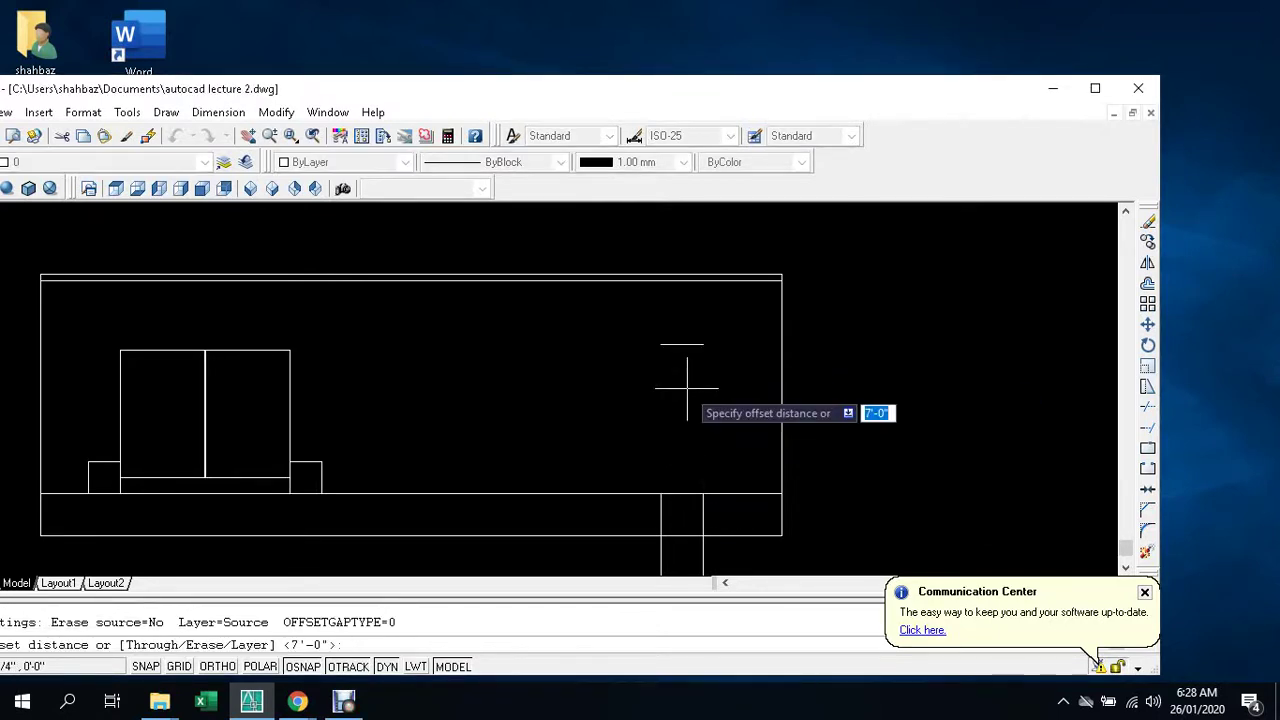
{"action": "type", "text": "1"}
{"action": "key", "text": "Return"}
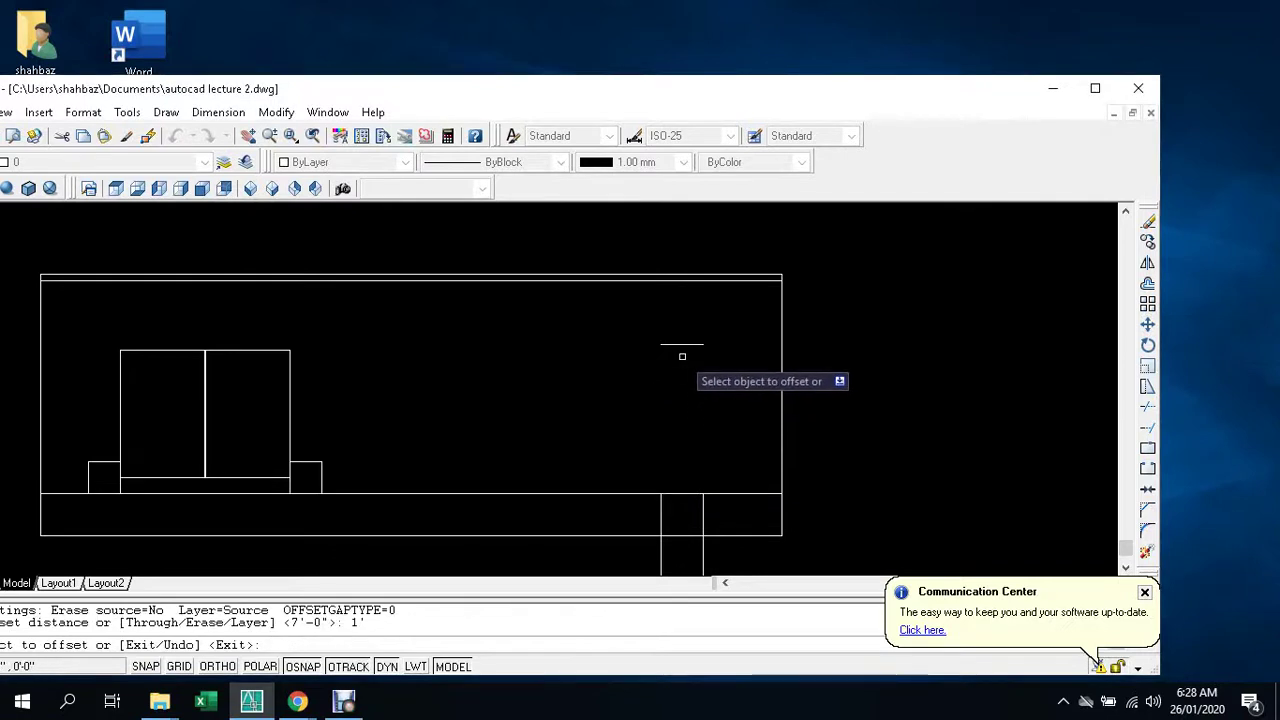
{"action": "left_click", "coordinate": [683, 344]}
{"action": "left_click", "coordinate": [685, 324]}
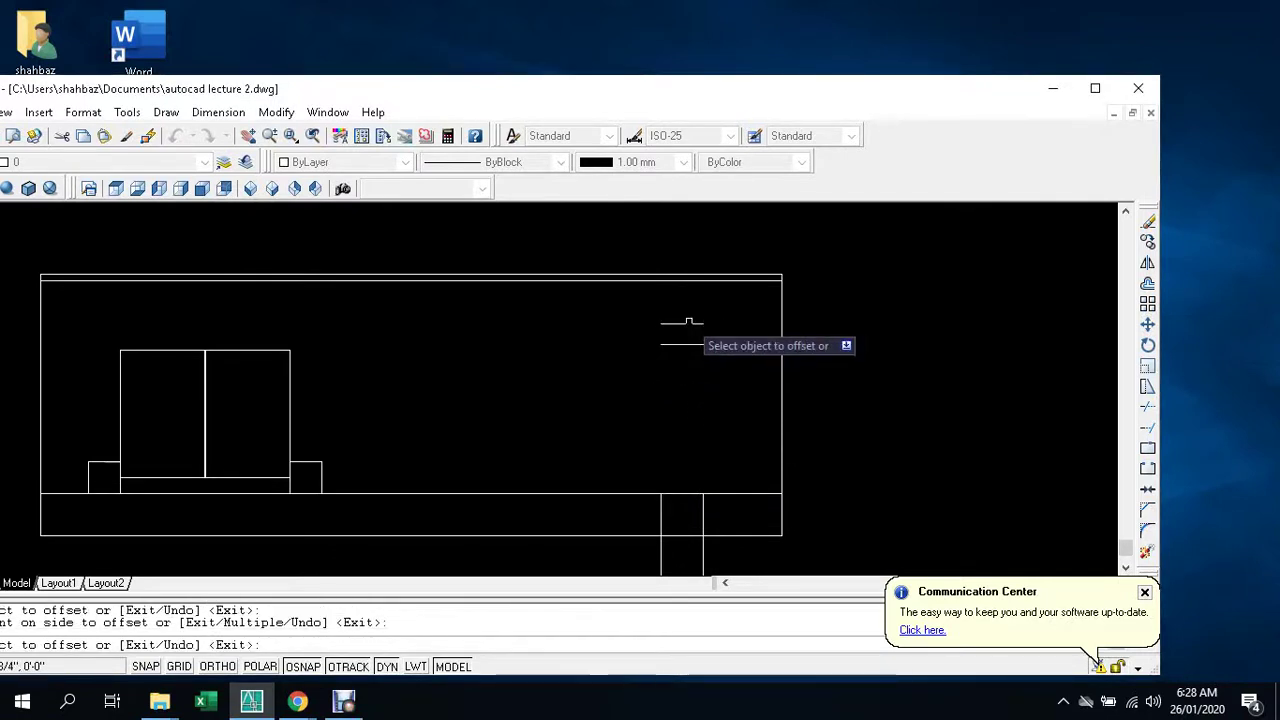
{"action": "key", "text": "Escape"}
{"action": "key", "text": "Escape"}
- Close the small window rectangle with a vertical line joining the two offset lines
{"action": "key", "text": "Return"}
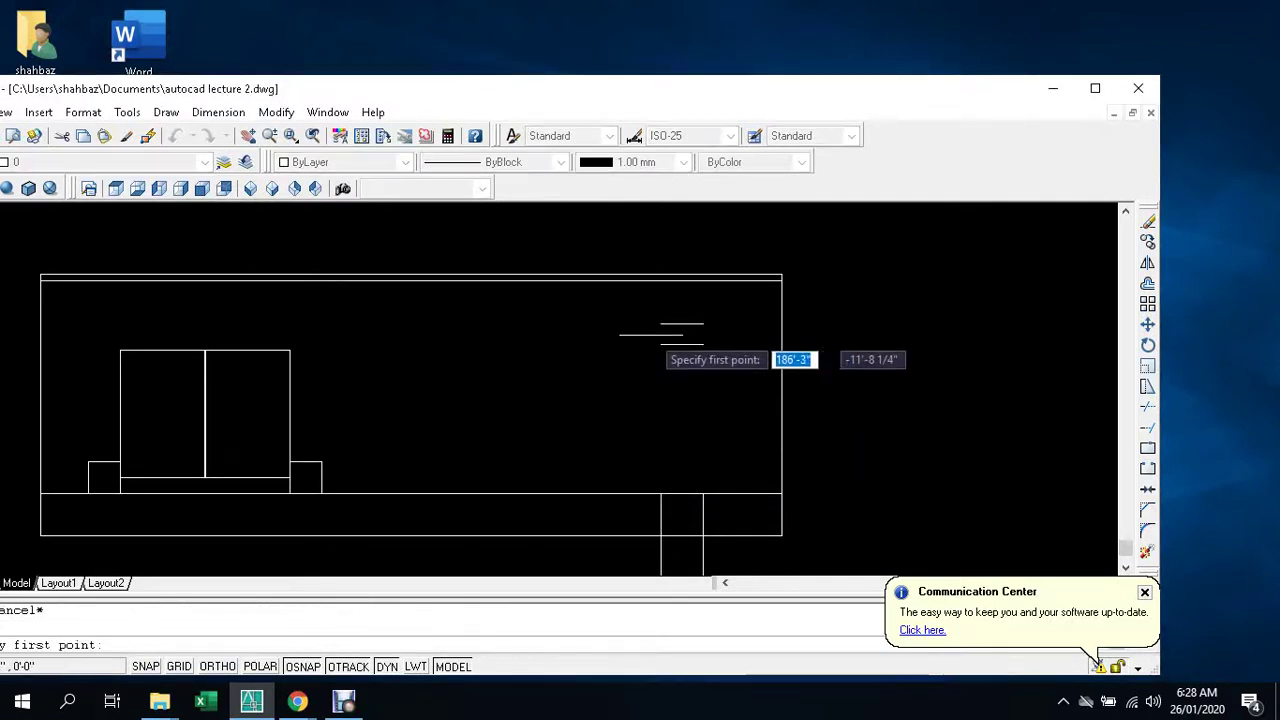
{"action": "left_click", "coordinate": [660, 323]}
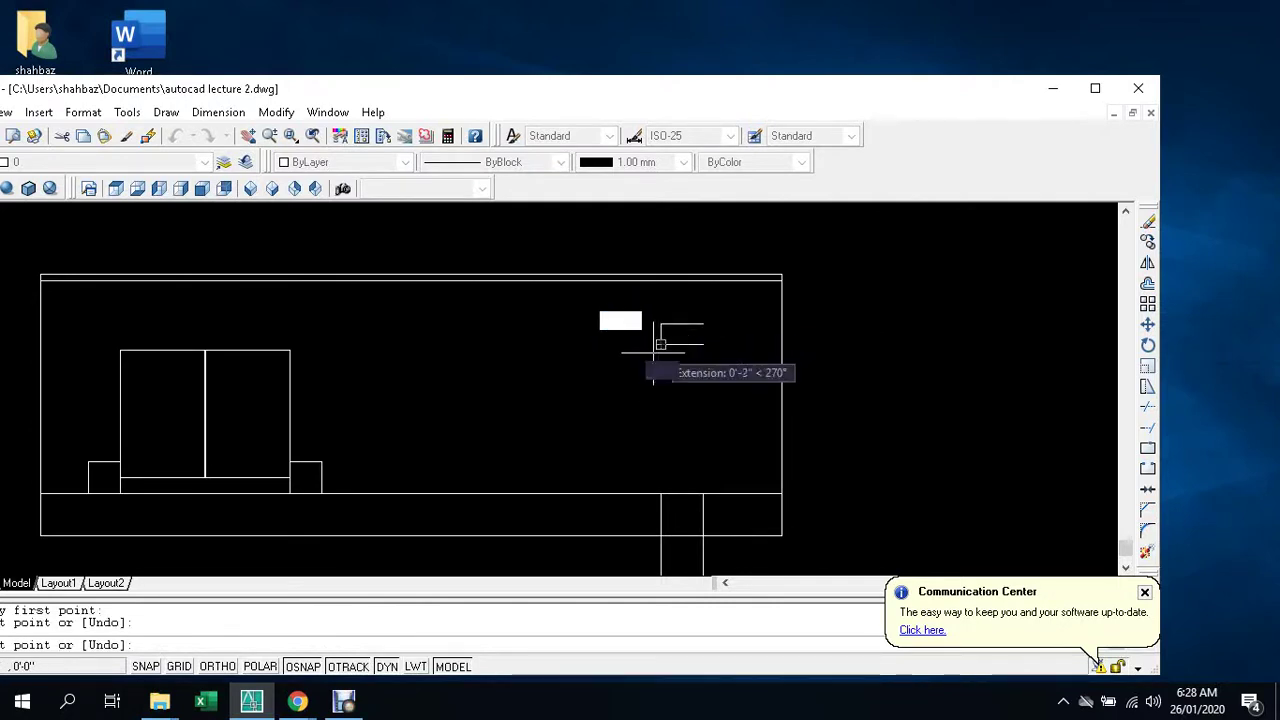
{"action": "key", "text": "Escape"}
{"action": "type", "text": "l"}
{"action": "key", "text": "Return"}
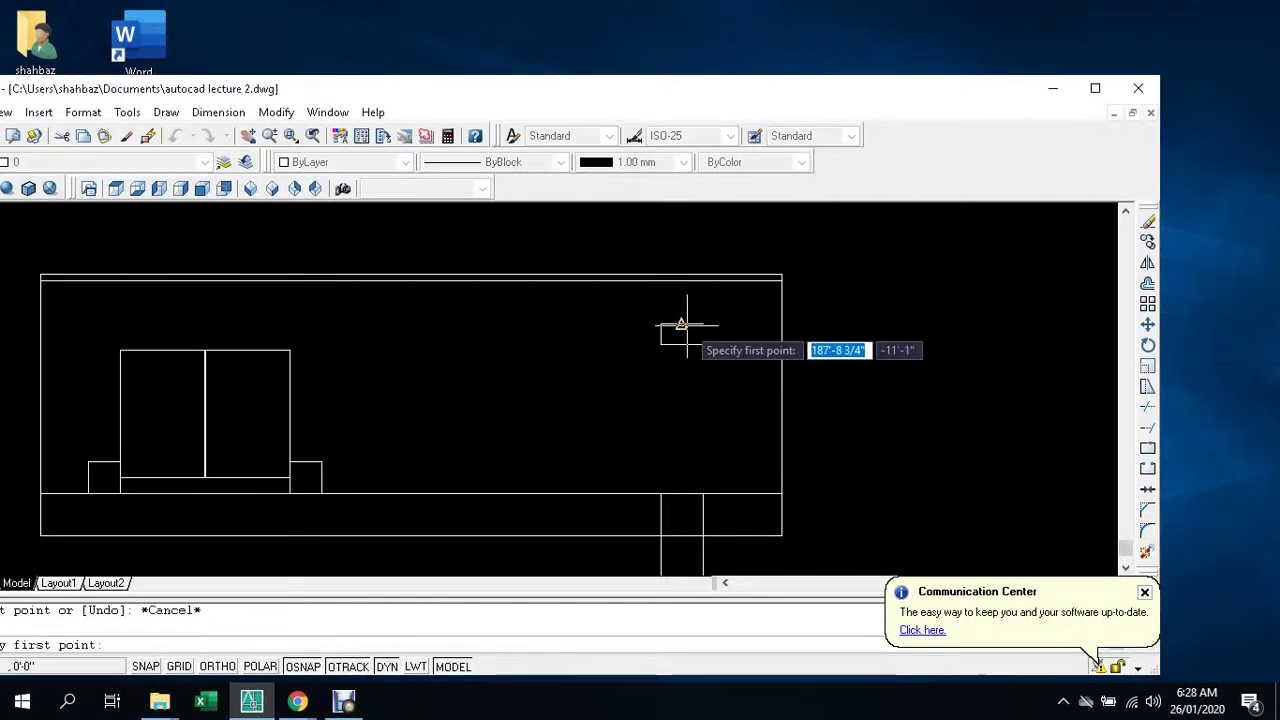
{"action": "left_click", "coordinate": [703, 324]}
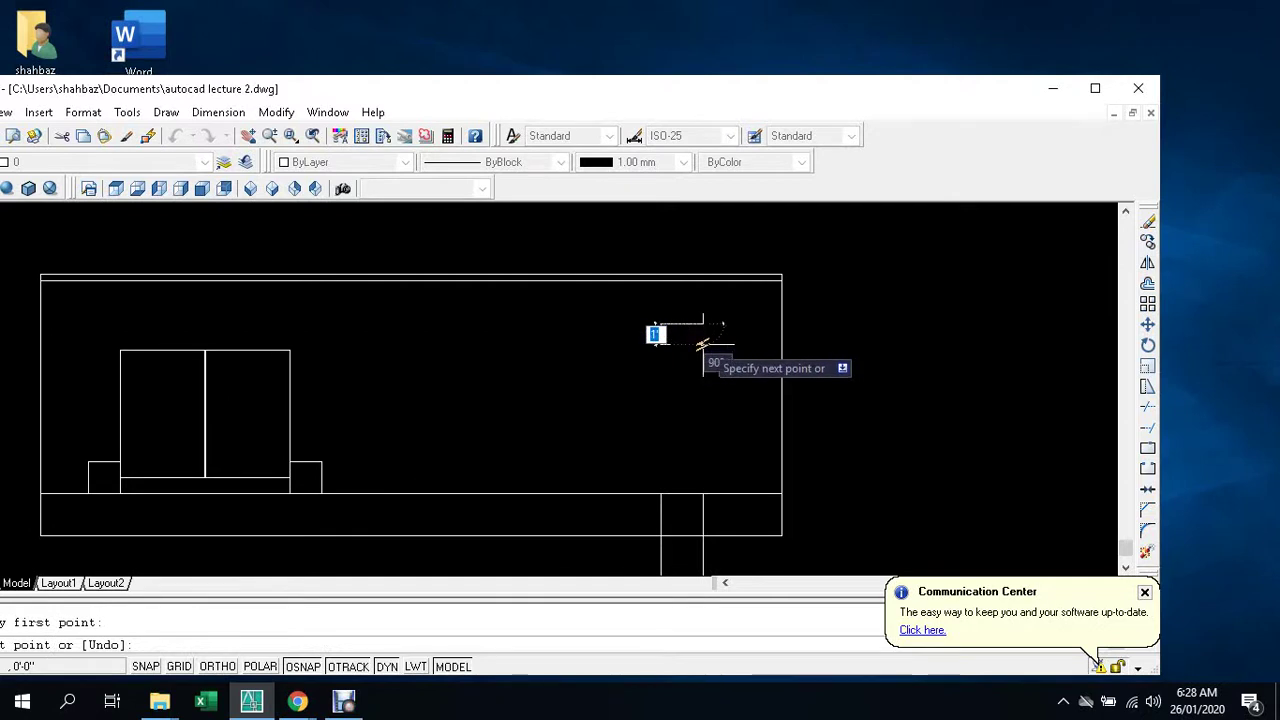
{"action": "left_click", "coordinate": [703, 342]}
{"action": "scroll", "coordinate": [703, 342], "scroll_direction": "down", "scroll_amount": 3}
{"action": "key", "text": "Escape"}
{"action": "key", "text": "Escape"}
{"action": "scroll", "coordinate": [742, 437], "scroll_direction": "up", "scroll_amount": 2}
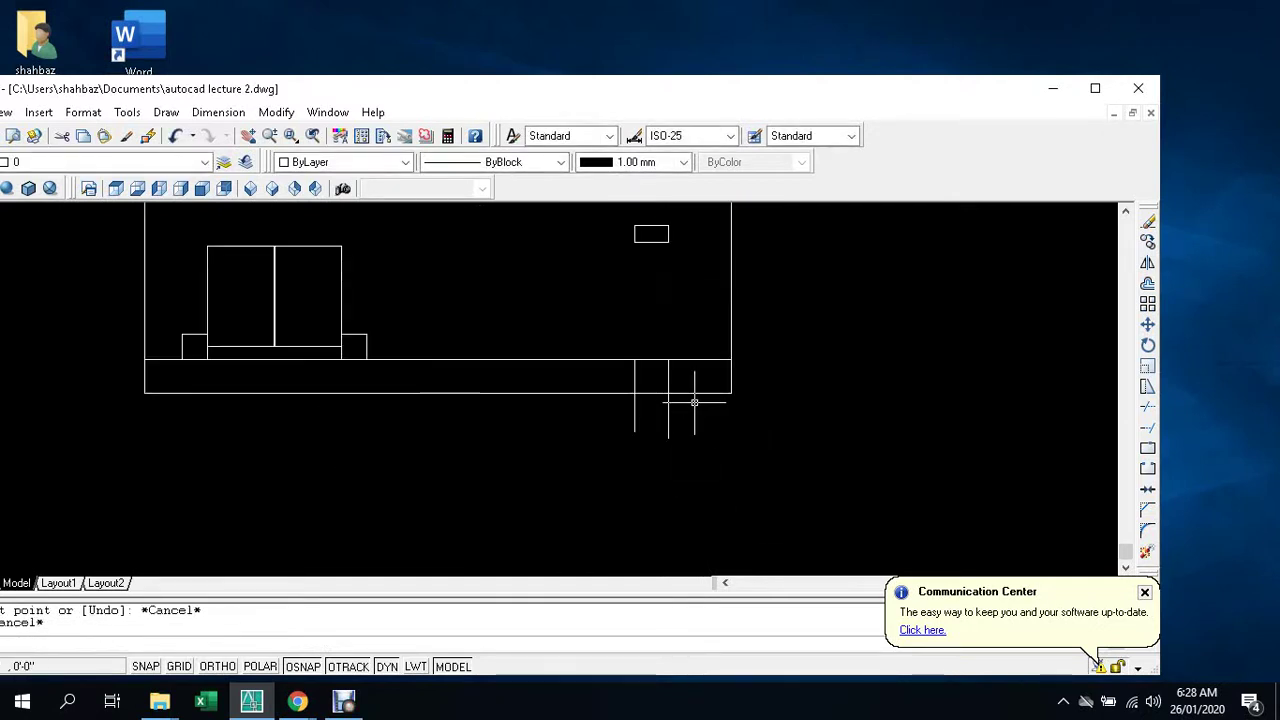
- Erase the two stray vertical lines below the plinth's right end with a crossing selection
{"action": "left_click", "coordinate": [696, 402]}
{"action": "left_click", "coordinate": [614, 448]}
{"action": "key", "text": "Delete"}
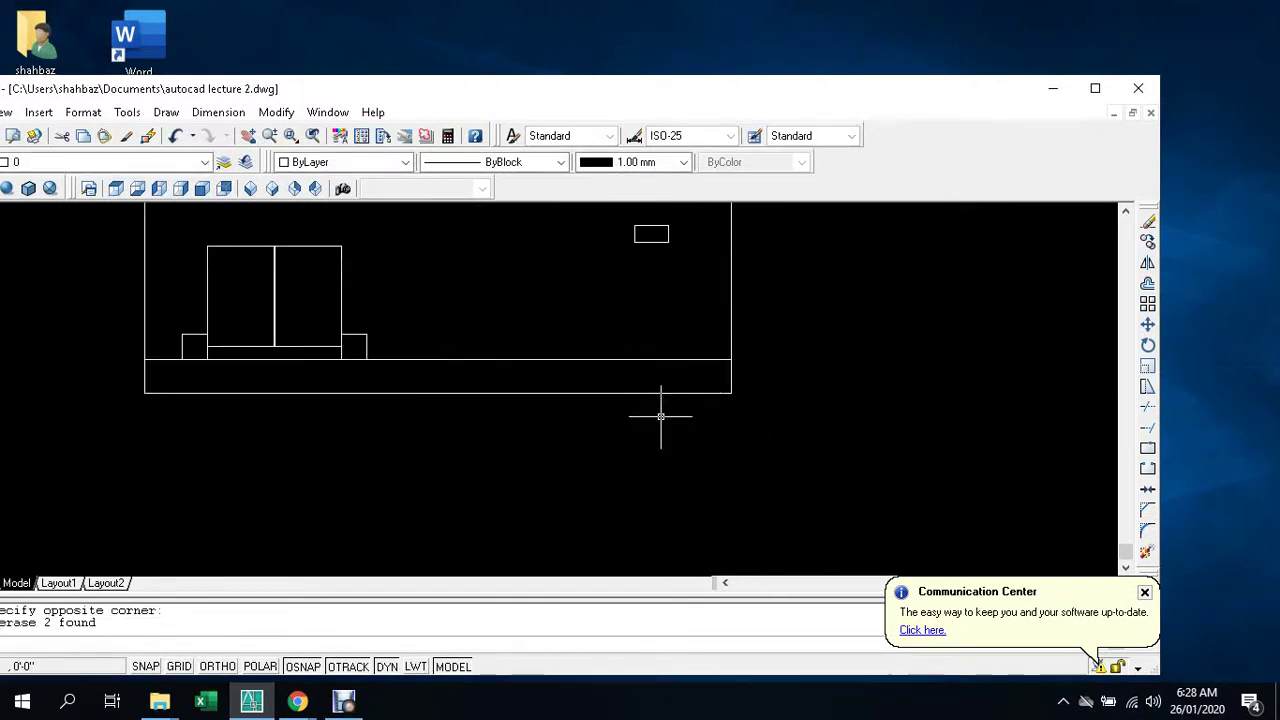
{"action": "scroll", "coordinate": [222, 340], "scroll_direction": "up", "scroll_amount": 3}
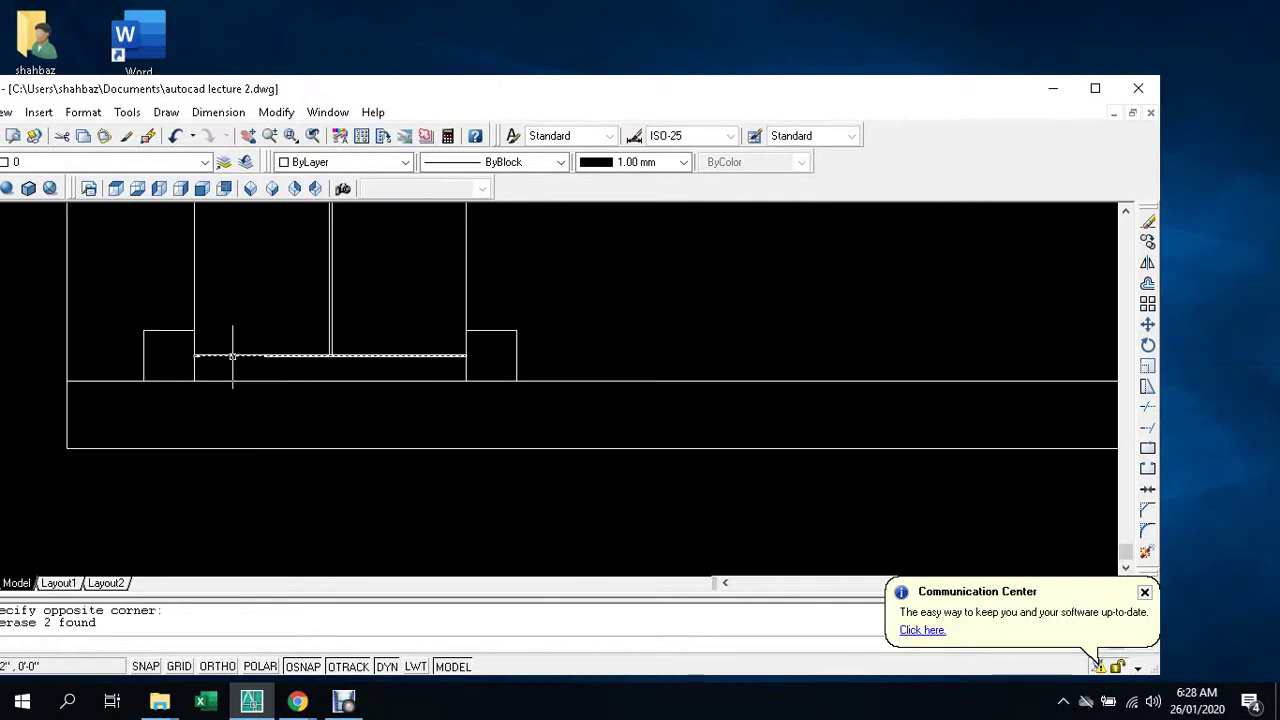
- Delete the line between the two doors, then undo to restore it
{"action": "left_click", "coordinate": [235, 355]}
{"action": "key", "text": "Delete"}
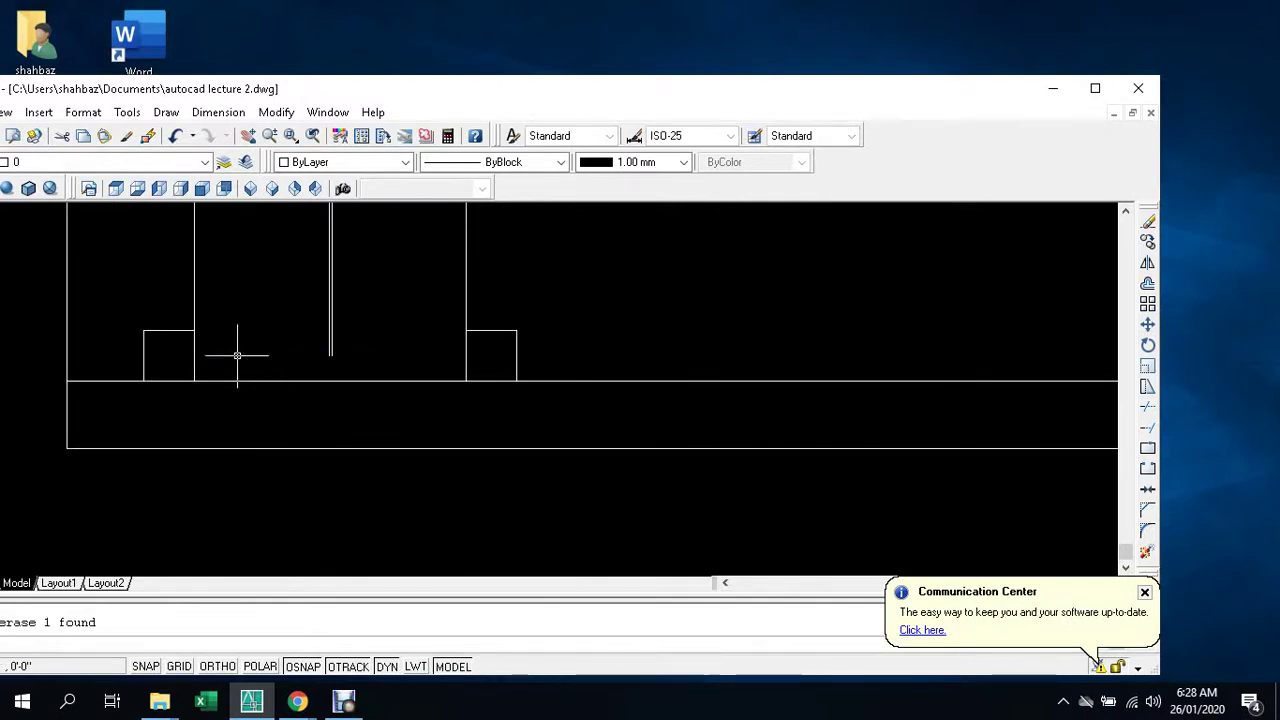
{"action": "scroll", "coordinate": [271, 429], "scroll_direction": "down", "scroll_amount": 2}
{"action": "scroll", "coordinate": [272, 413], "scroll_direction": "up", "scroll_amount": 2}
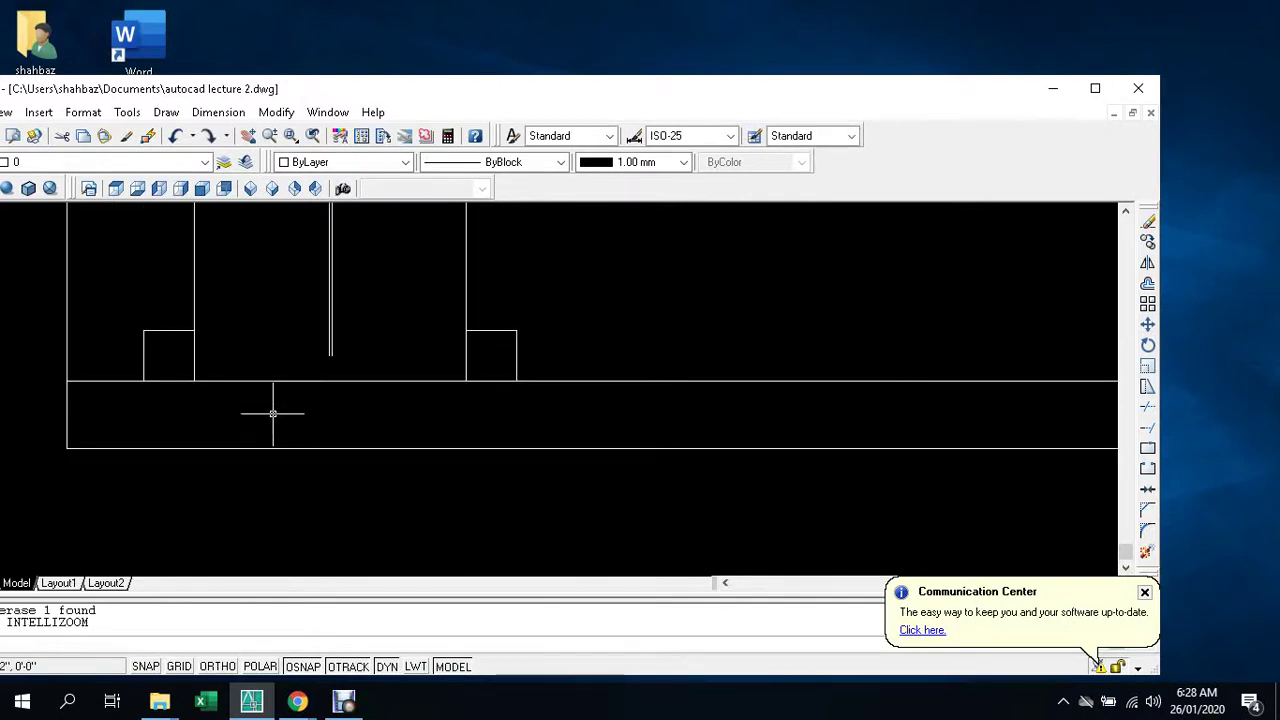
{"action": "key", "text": "ctrl+z"}
{"action": "key", "text": "Escape"}
{"action": "key", "text": "Escape"}
- Pan over the four floor plans, then Zoom All to fit the entire drawing
{"action": "scroll", "coordinate": [272, 413], "scroll_direction": "down", "scroll_amount": 3}
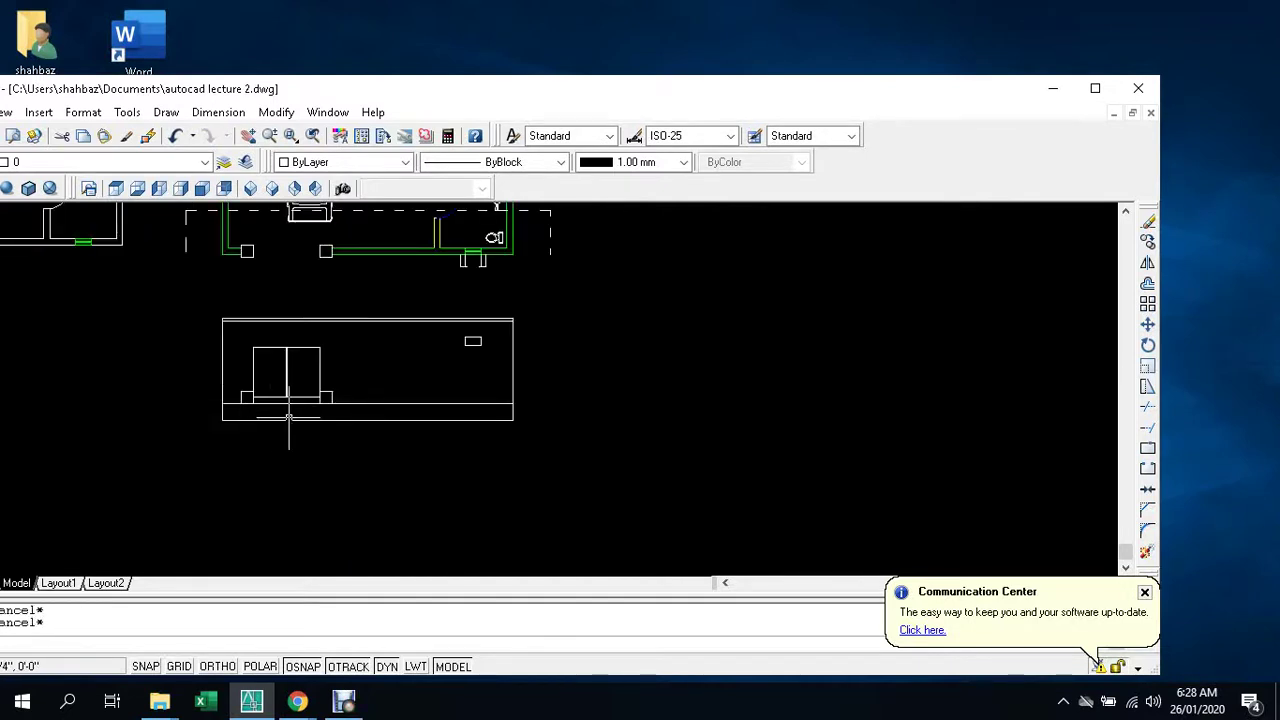
{"action": "mouse_move", "coordinate": [246, 384]}
{"action": "middle_mouse_down"}
{"action": "mouse_move", "coordinate": [540, 390]}
{"action": "mouse_move", "coordinate": [524, 401]}
{"action": "middle_mouse_up"}
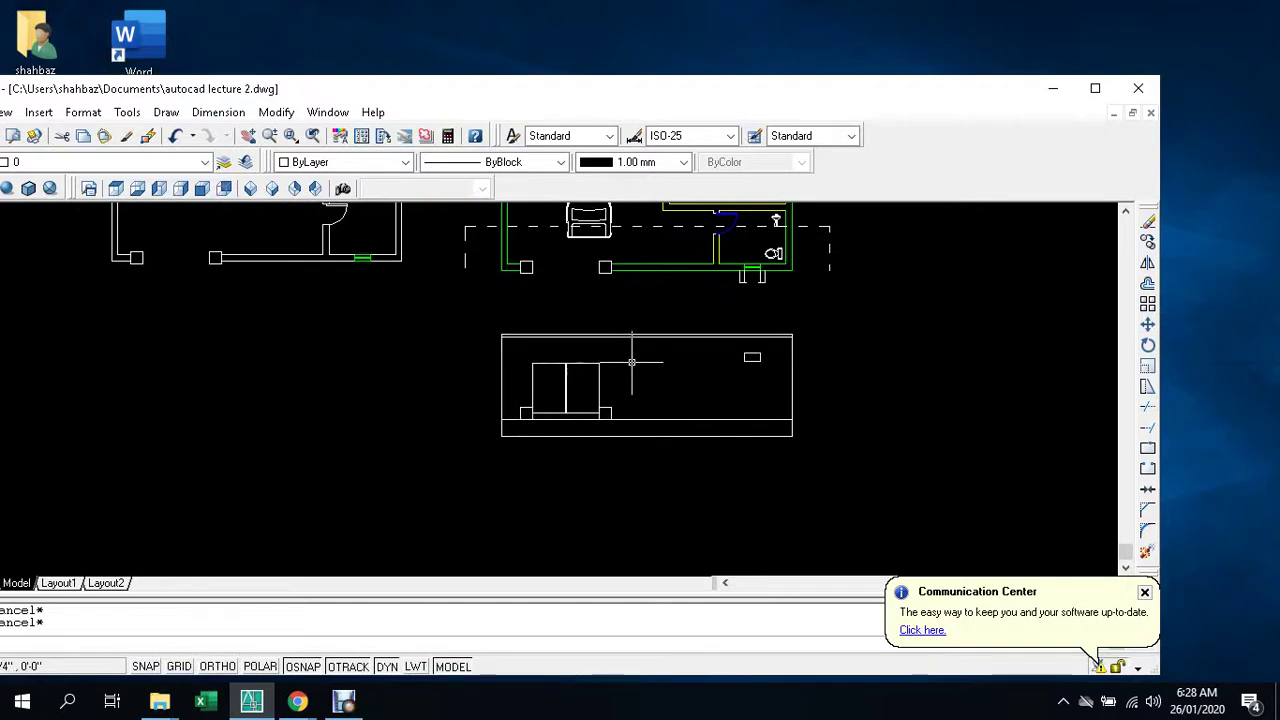
{"action": "scroll", "coordinate": [525, 413], "scroll_direction": "up", "scroll_amount": 1}
{"action": "scroll", "coordinate": [525, 415], "scroll_direction": "down", "scroll_amount": 2}
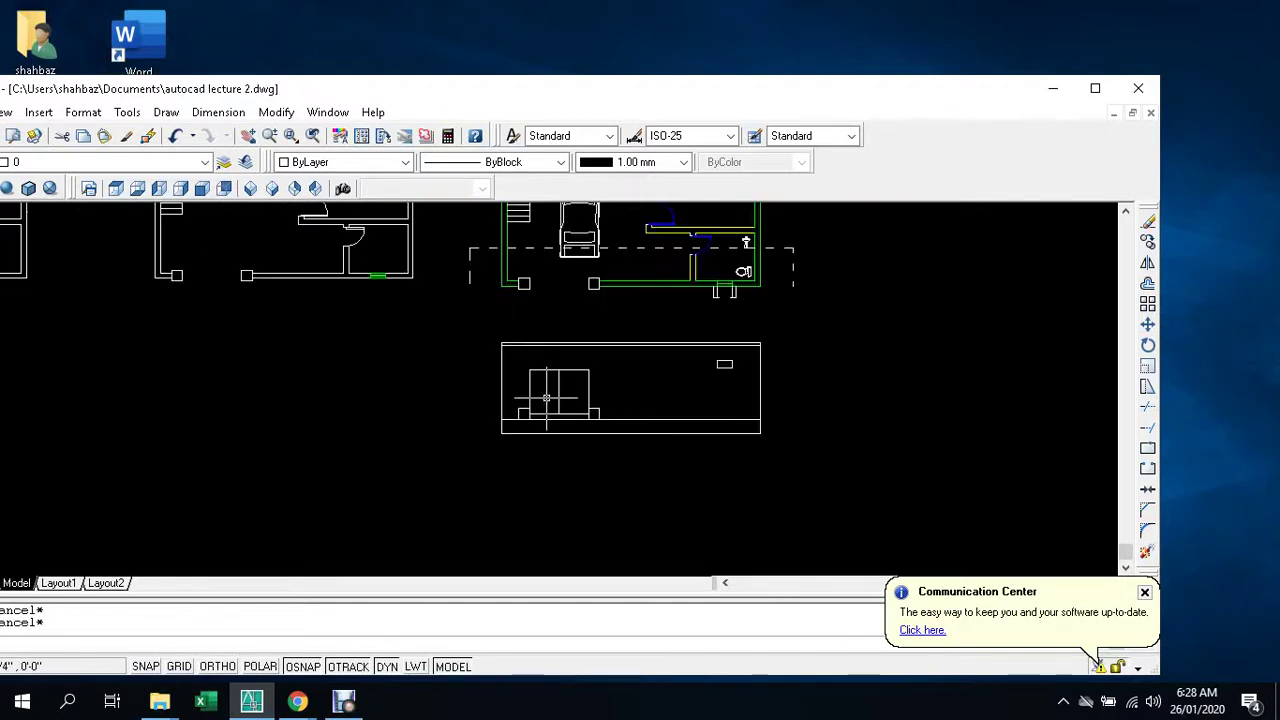
{"action": "scroll", "coordinate": [525, 415], "scroll_direction": "down", "scroll_amount": 2}
{"action": "middle_click_drag", "start_coordinate": [525, 415], "coordinate": [508, 505]}
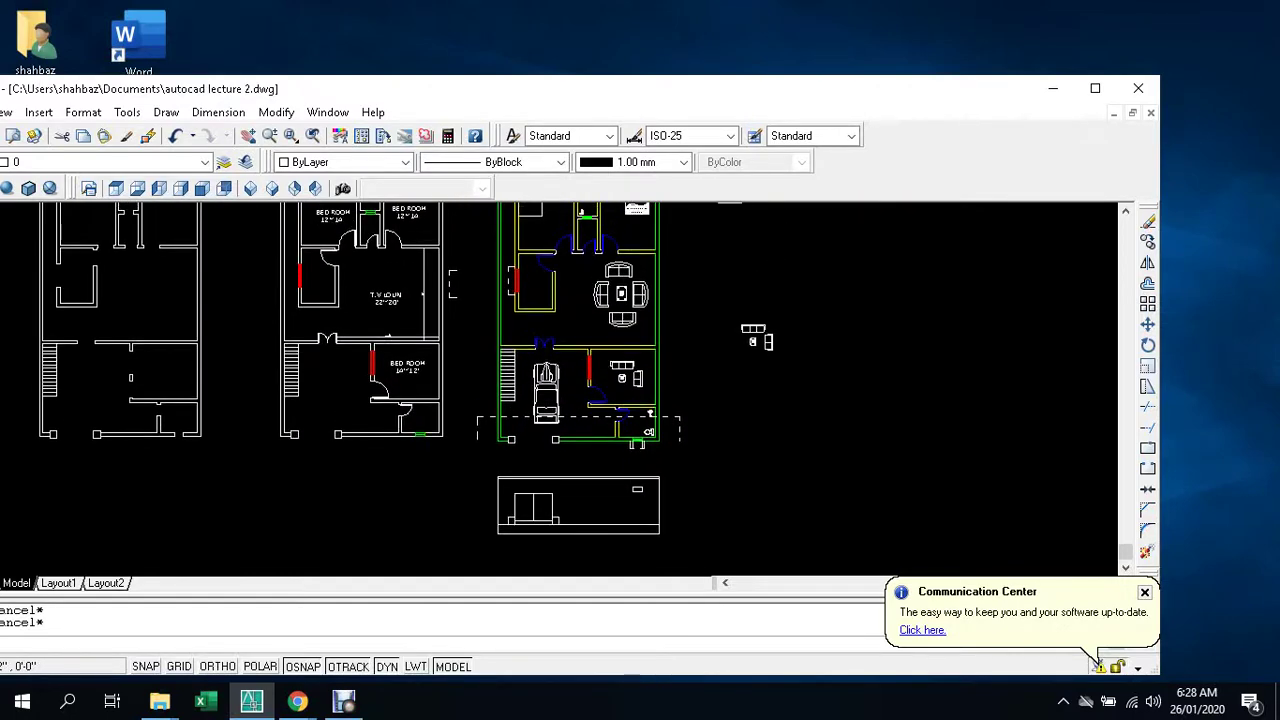
{"action": "middle_click_drag", "start_coordinate": [530, 400], "coordinate": [600, 405]}
{"action": "scroll", "coordinate": [600, 405], "scroll_direction": "down", "scroll_amount": 4}
{"action": "scroll", "coordinate": [595, 440], "scroll_direction": "up", "scroll_amount": 1}
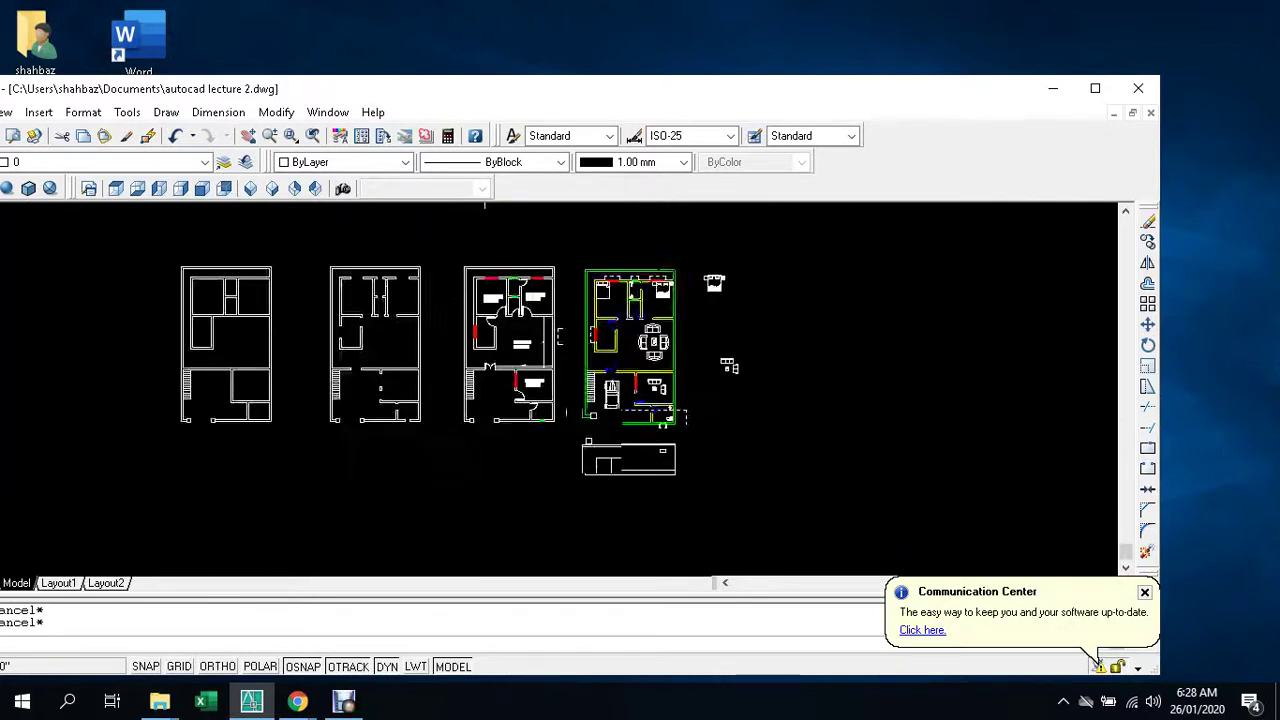
{"action": "scroll", "coordinate": [595, 440], "scroll_direction": "up", "scroll_amount": 2}
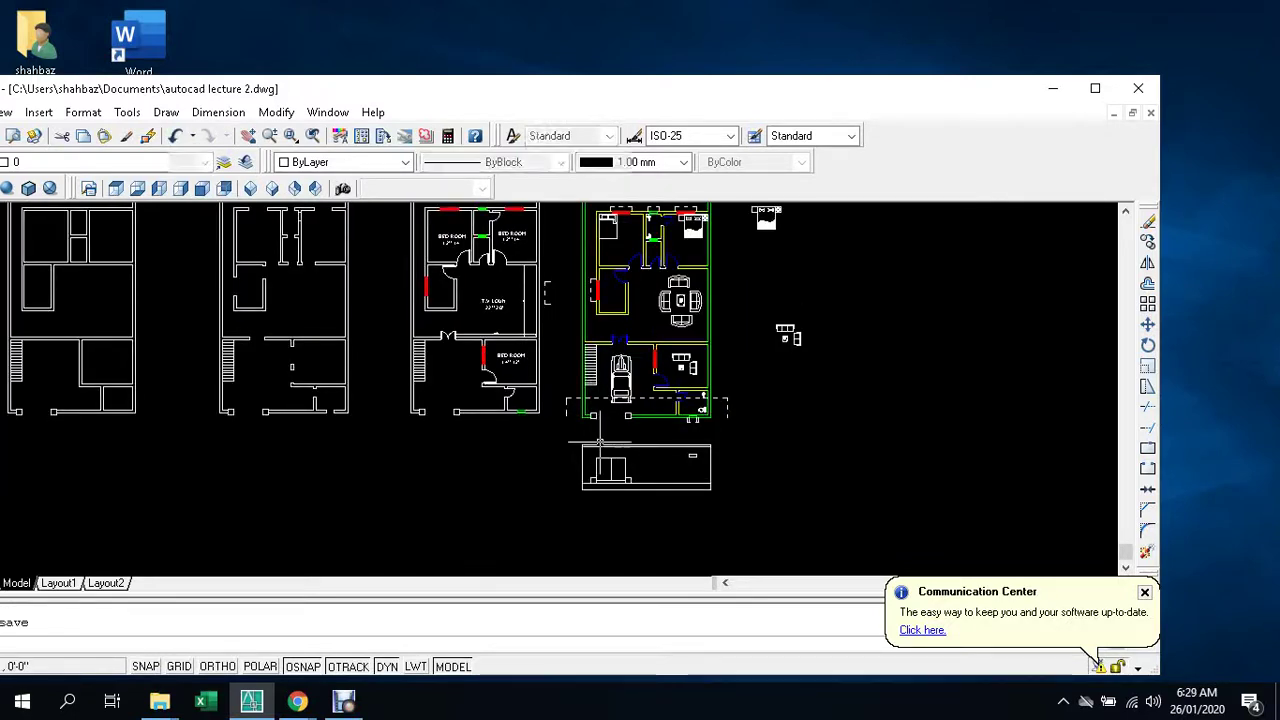
{"action": "type", "text": "z"}
{"action": "key", "text": "Return"}
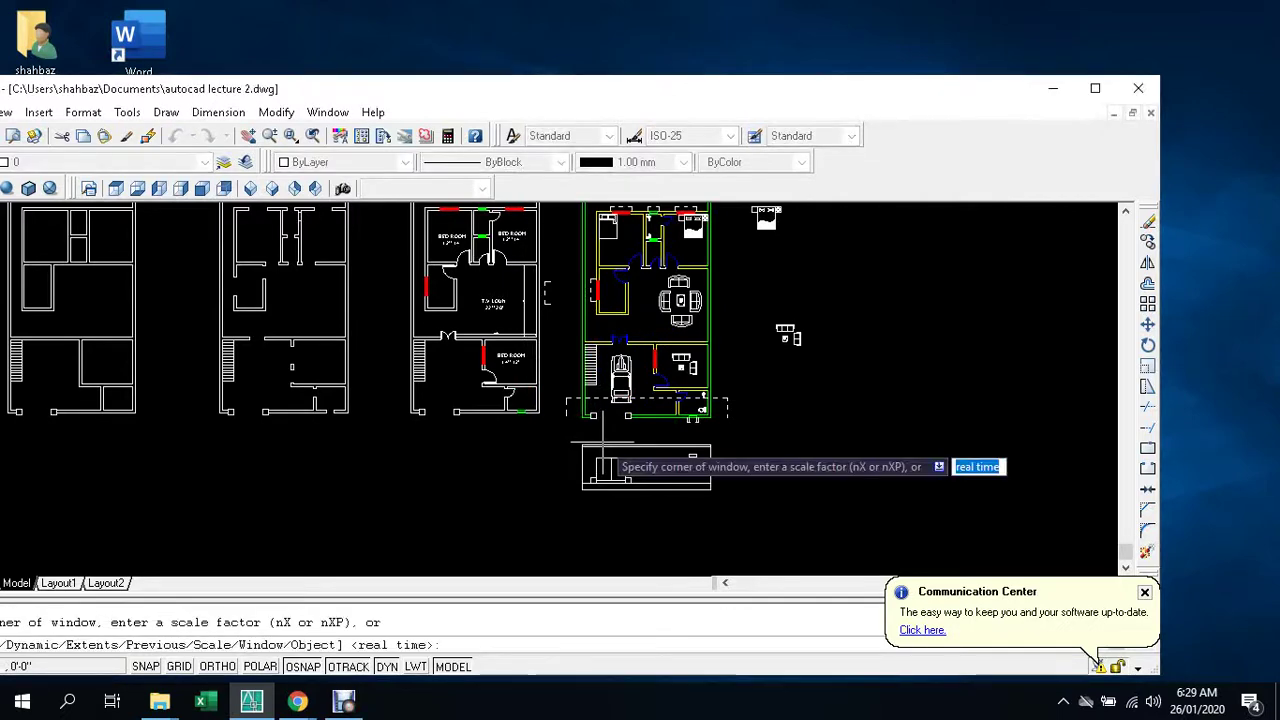
{"action": "type", "text": "a"}
{"action": "key", "text": "Return"}
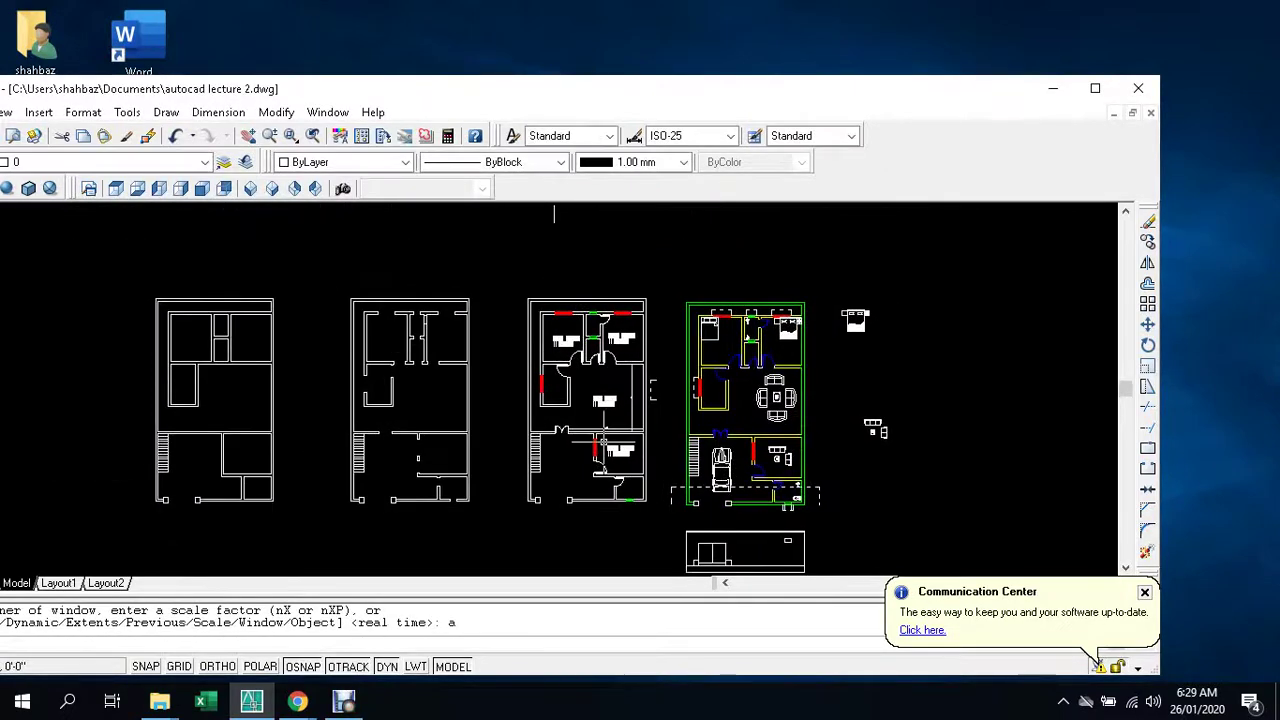
{"action": "key", "text": "Escape"}
{"action": "key", "text": "Escape"}
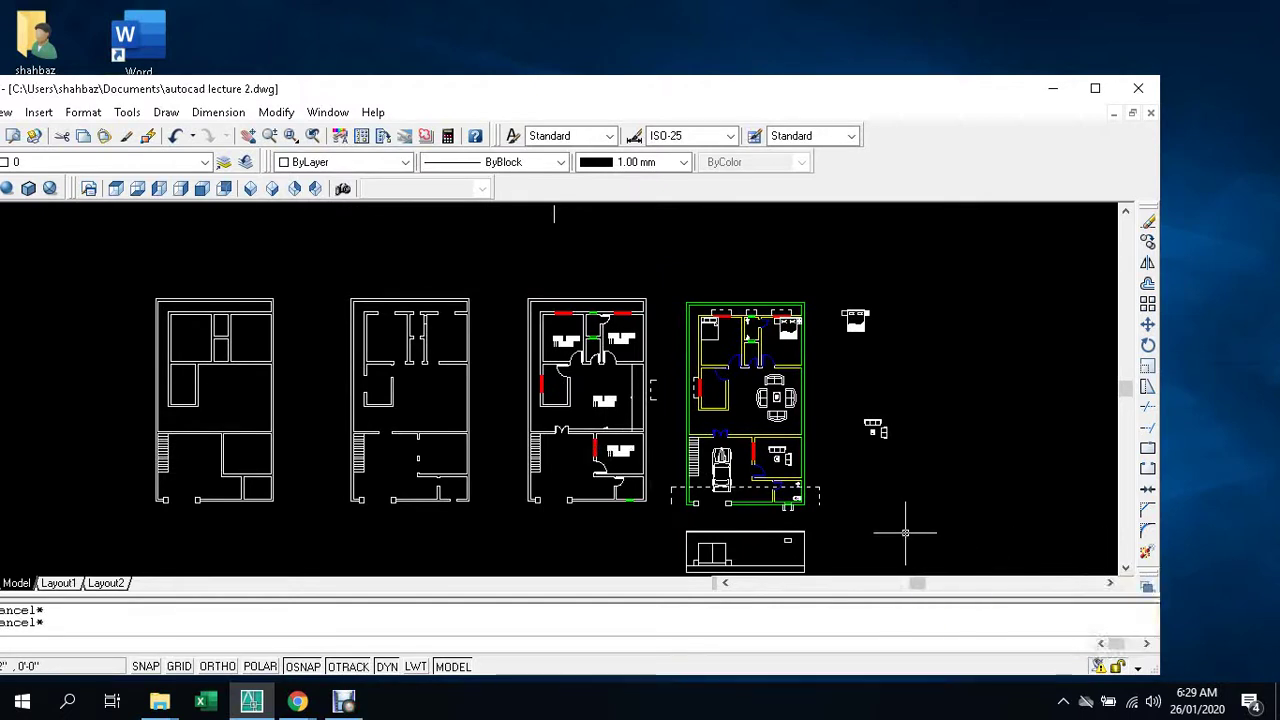
- Save the drawing as autocad lecture 2.dwg using the SAVE command
{"action": "type", "text": "save"}
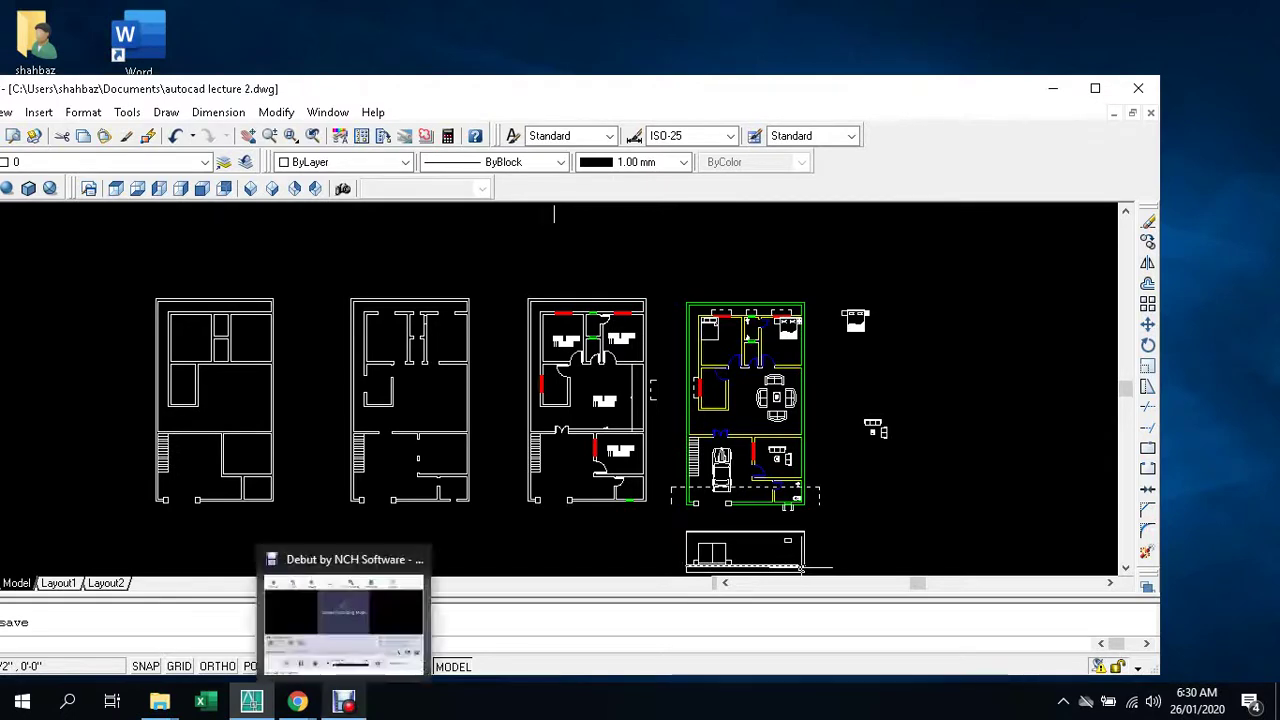
- Bring the Debut screen recorder window up from its taskbar thumbnail
{"action": "left_click", "coordinate": [344, 702]}
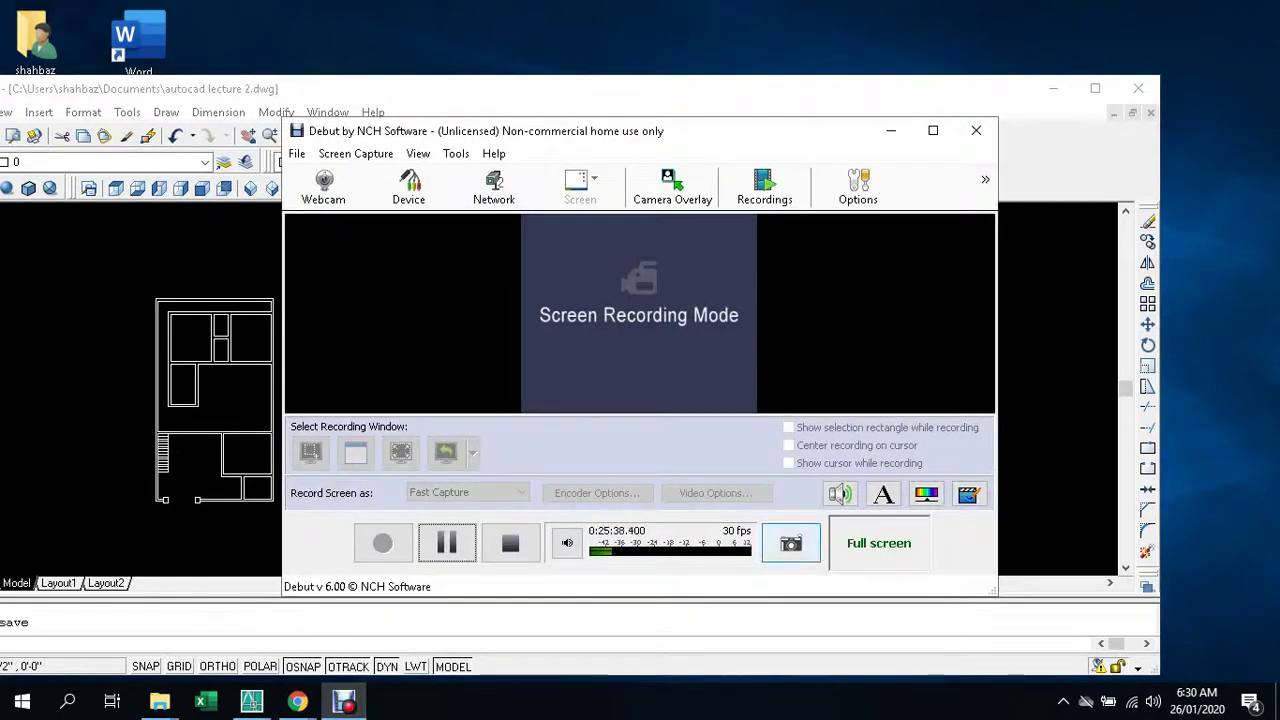
{"action": "left_click", "coordinate": [447, 543]}
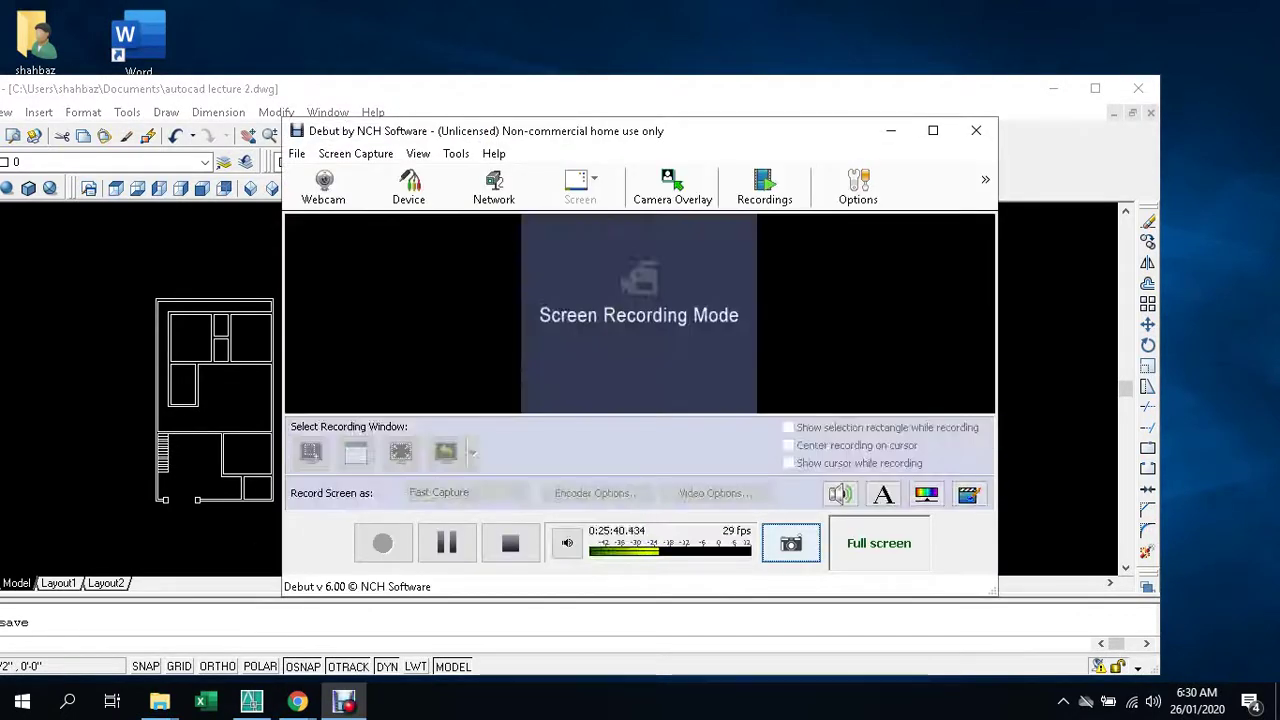